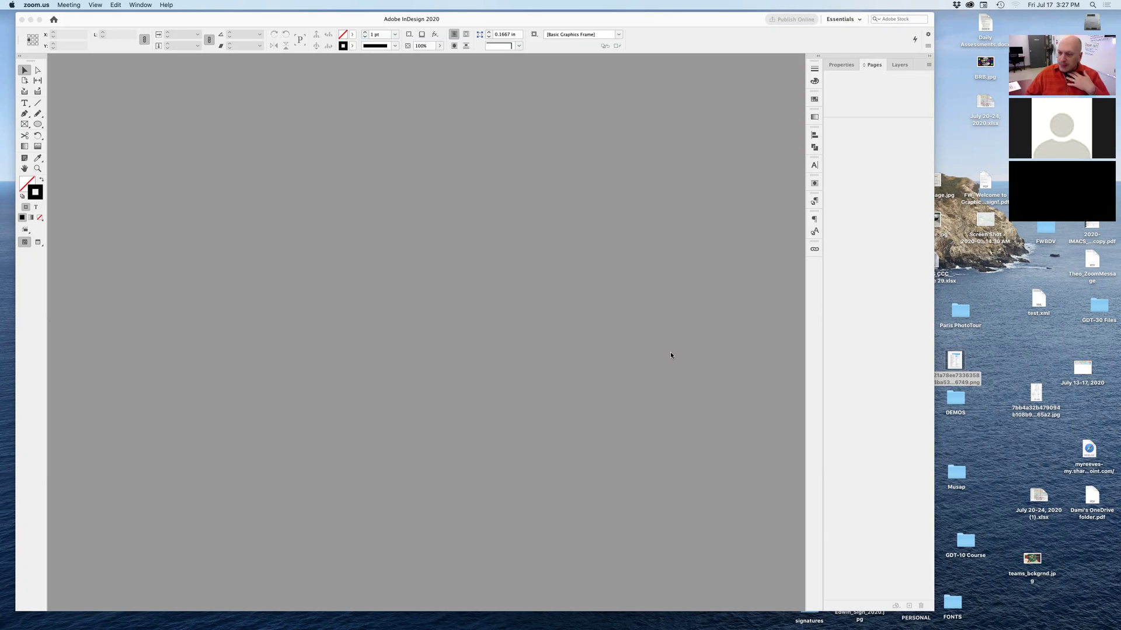
# Preview the résumé layout PNG on the desktop at an enlarged size to study its grid, and close the preview.
pyautogui.click(957, 357)
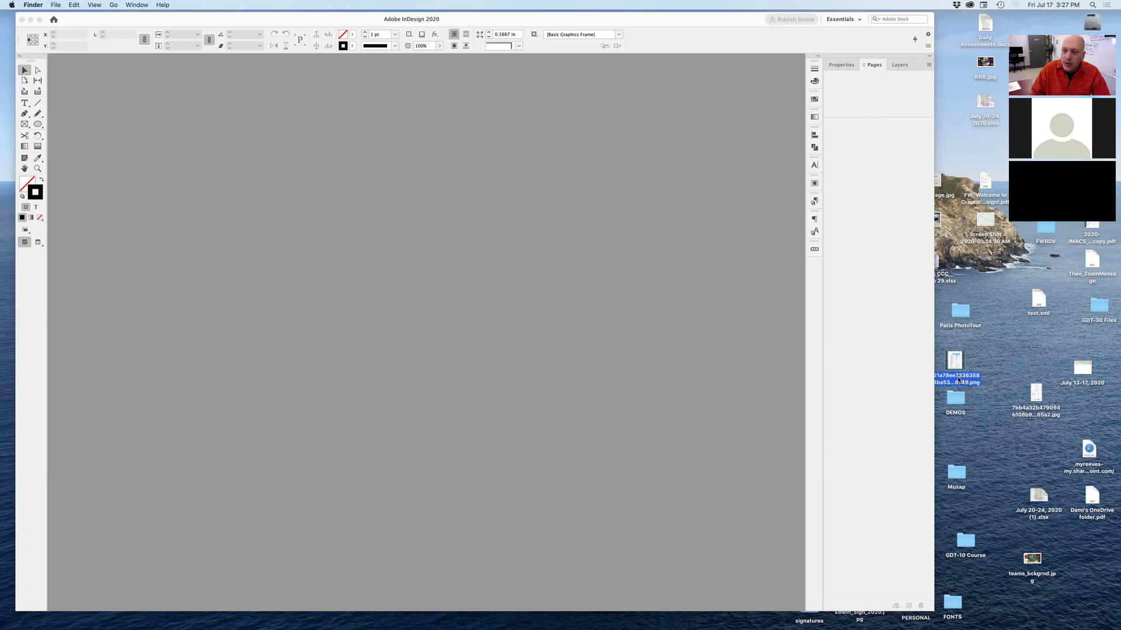
pyautogui.press('space')
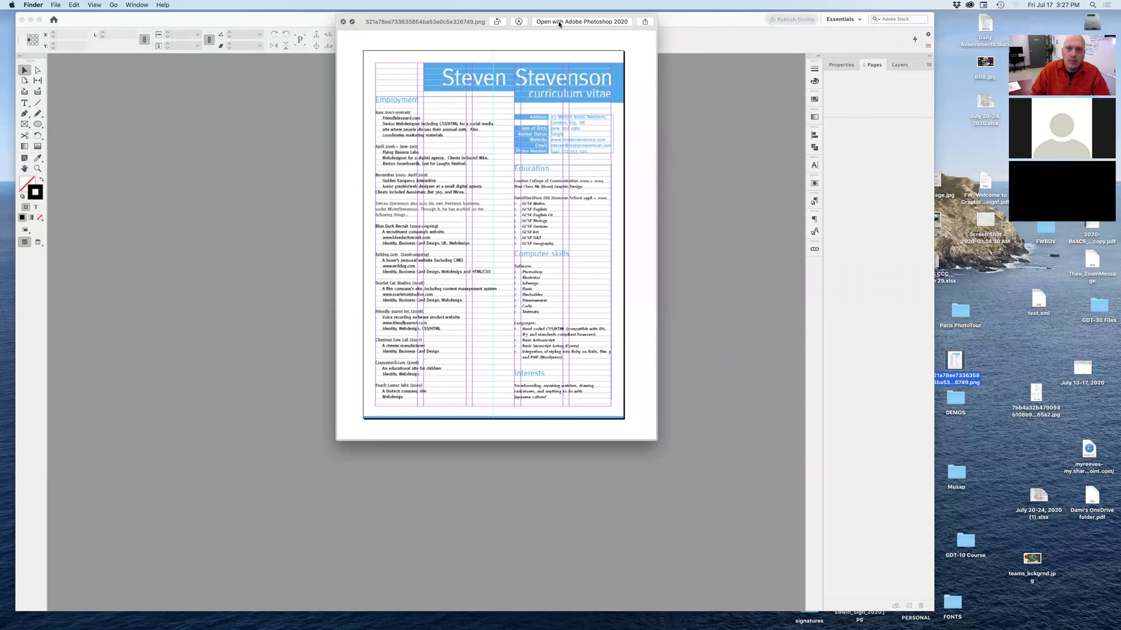
pyautogui.moveTo(633, 385); pyautogui.dragTo(586, 387)
pyautogui.moveTo(602, 445); pyautogui.dragTo(762, 567)
pyautogui.moveTo(584, 22); pyautogui.dragTo(441, 23)
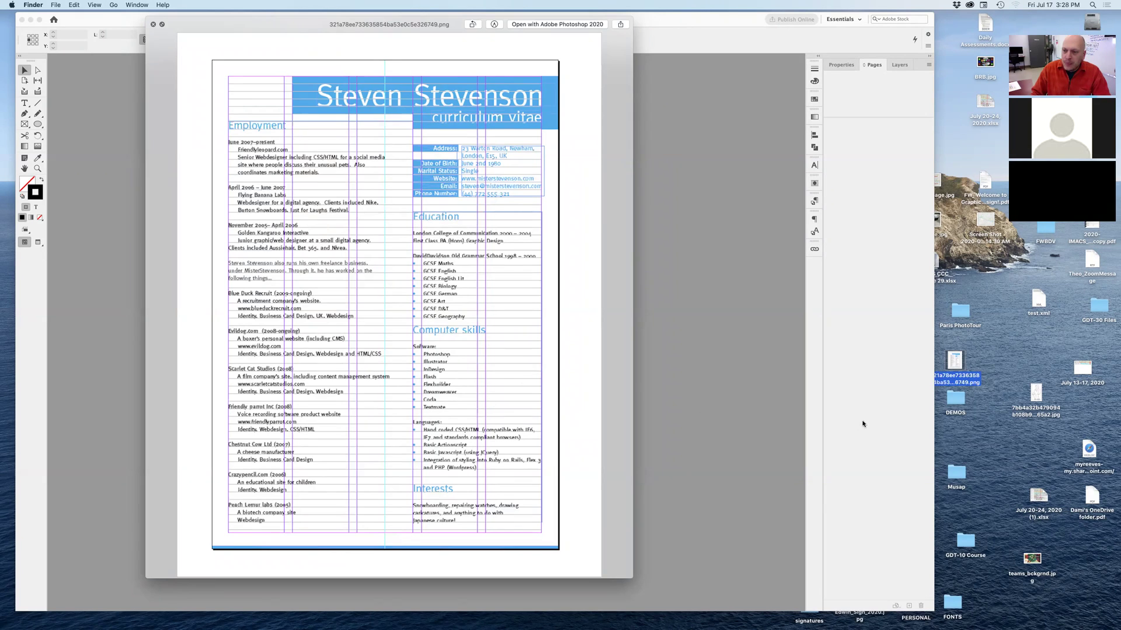
pyautogui.press('space')
# In InDesign, start a new Letter-size print document with facing pages turned off.
pyautogui.click(599, 404)
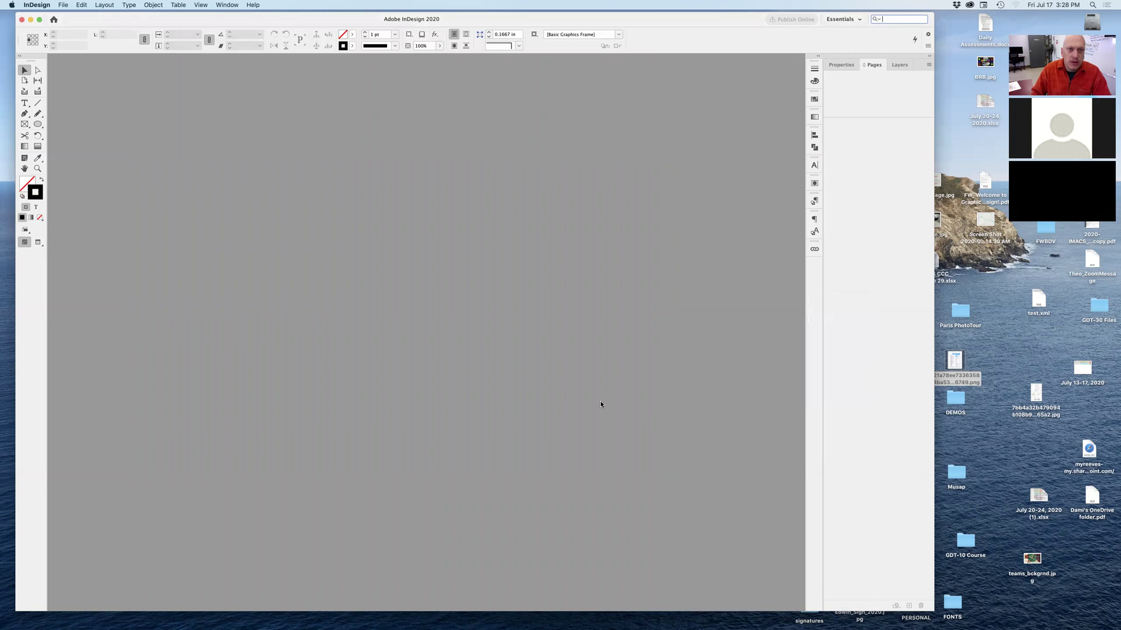
pyautogui.press('super+n')
pyautogui.moveTo(516, 143); pyautogui.dragTo(460, 83)
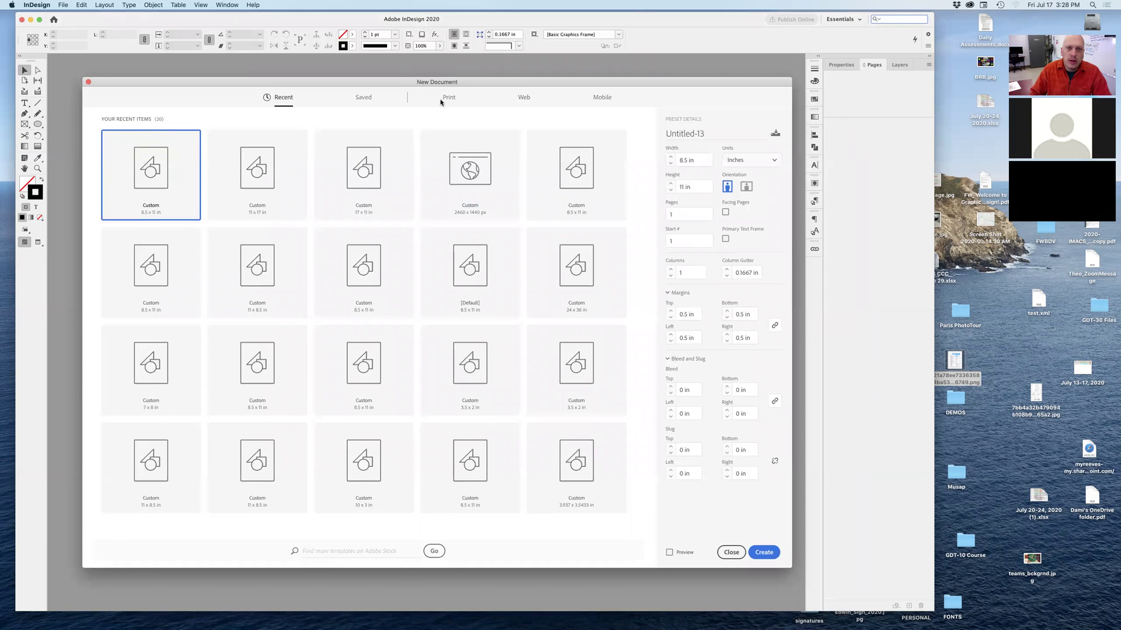
pyautogui.click(449, 97)
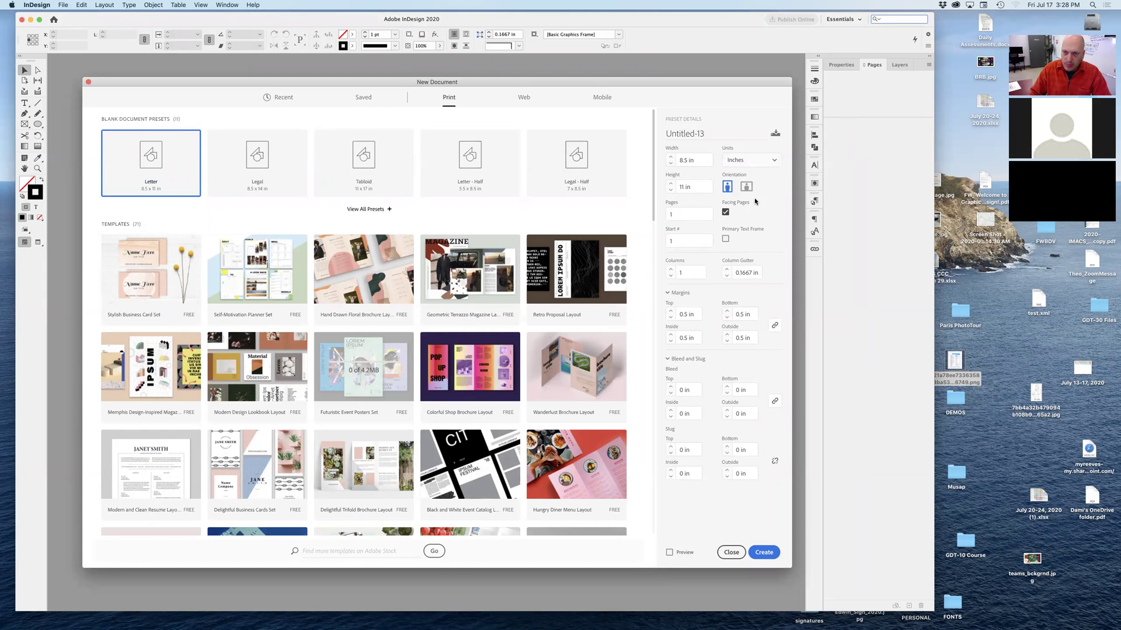
pyautogui.click(726, 213)
# Check the column grid in the reference PNG, and set the new document to 5 columns with a 0.25 in gutter.
pyautogui.click(961, 369)
pyautogui.press('space')
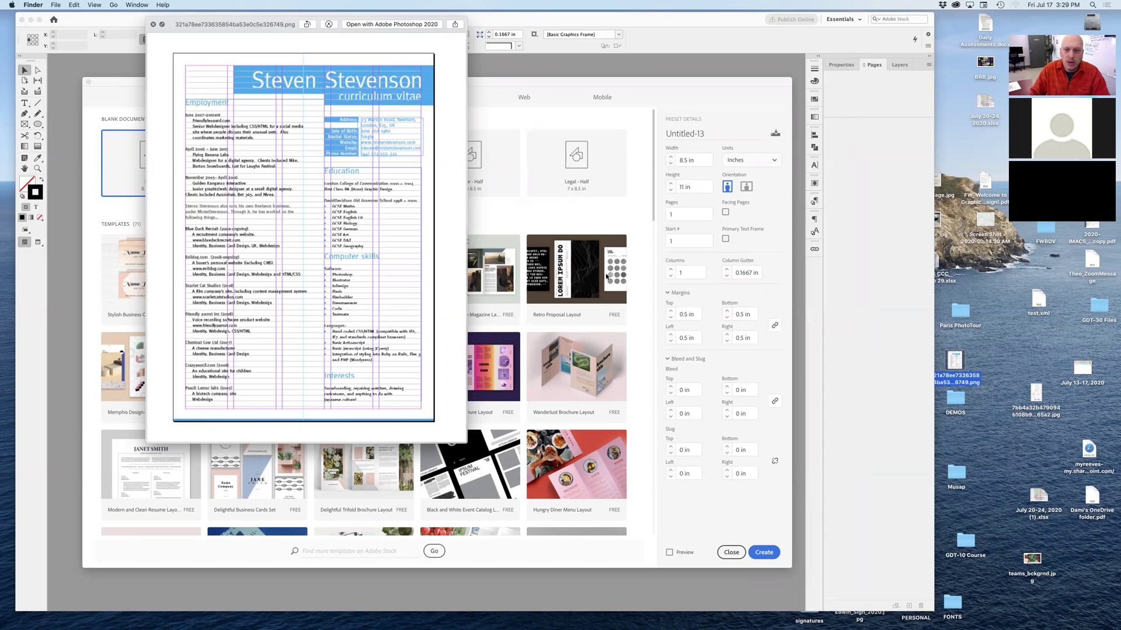
pyautogui.press('space')
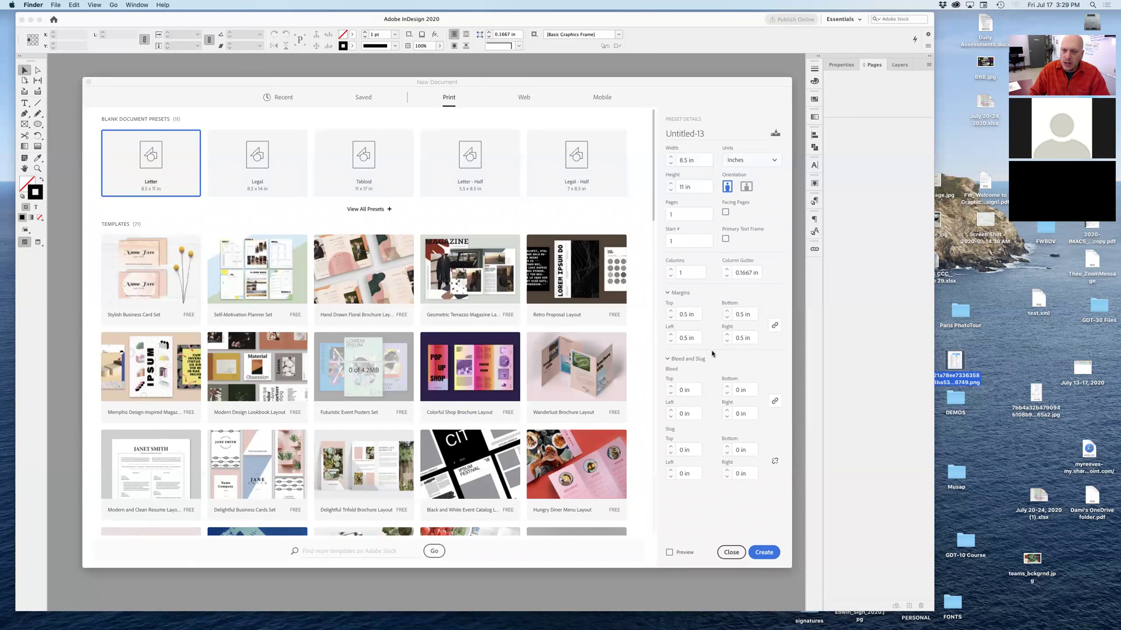
pyautogui.click(670, 270)
pyautogui.click(670, 270)
pyautogui.click(670, 269)
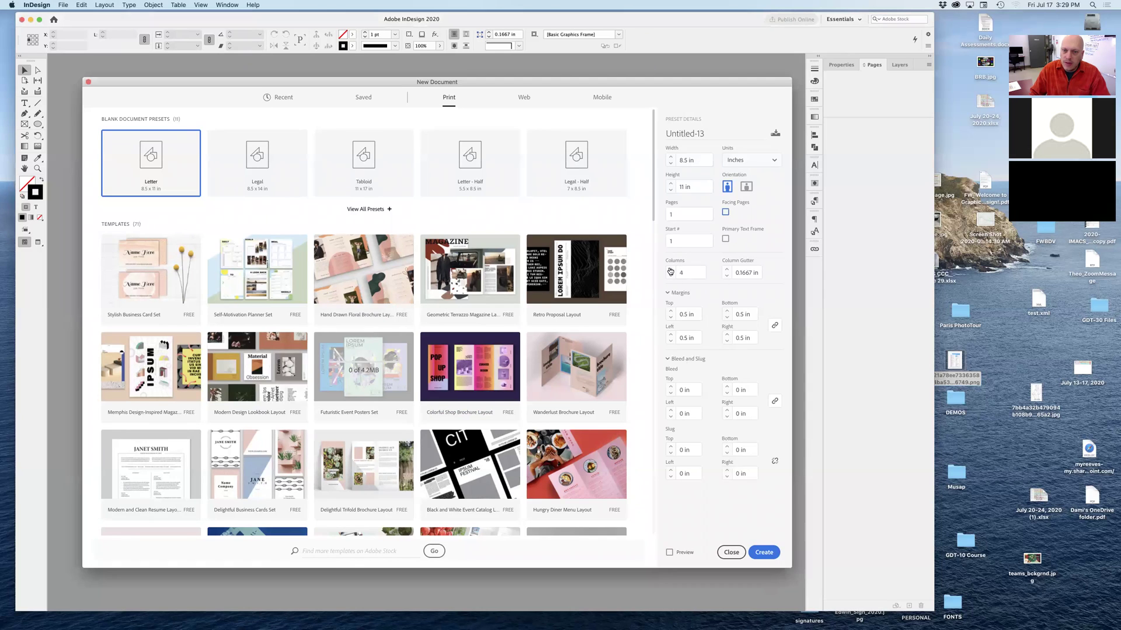
pyautogui.click(727, 270)
# Check the page edges in the reference PNG, set a 0.125 in bleed on all sides, and create the document.
pyautogui.click(969, 363)
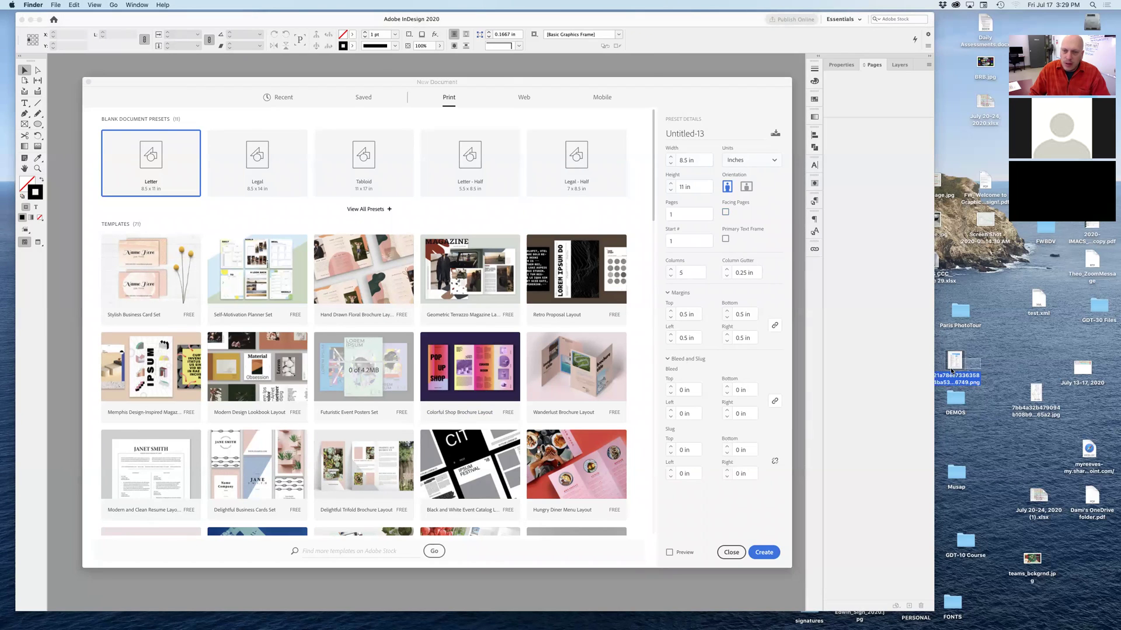
pyautogui.press('space')
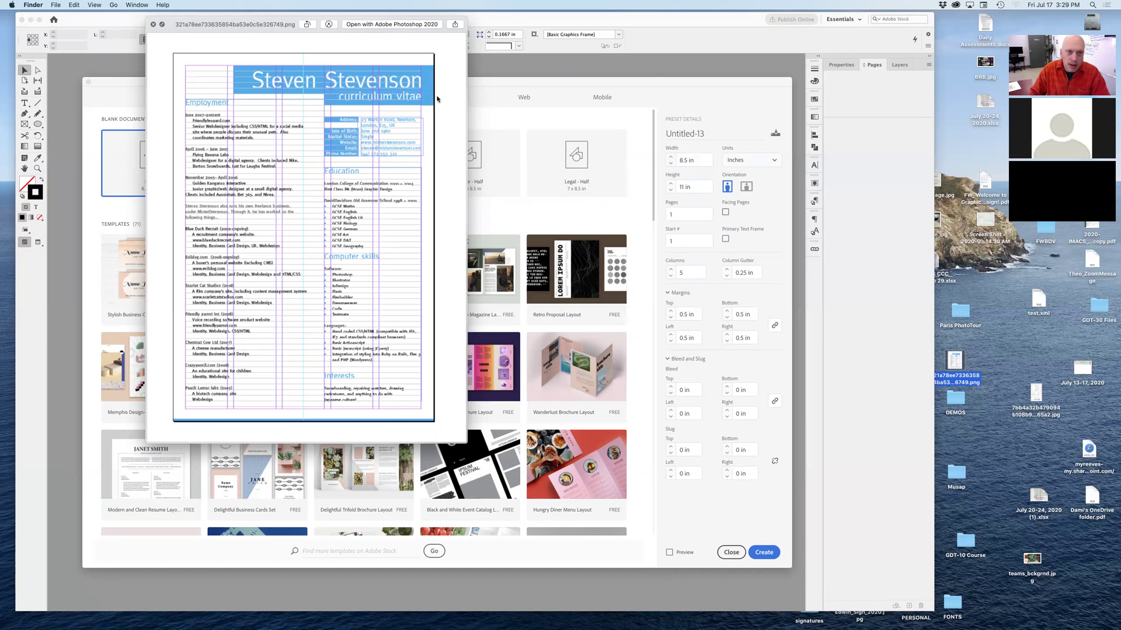
pyautogui.press('space')
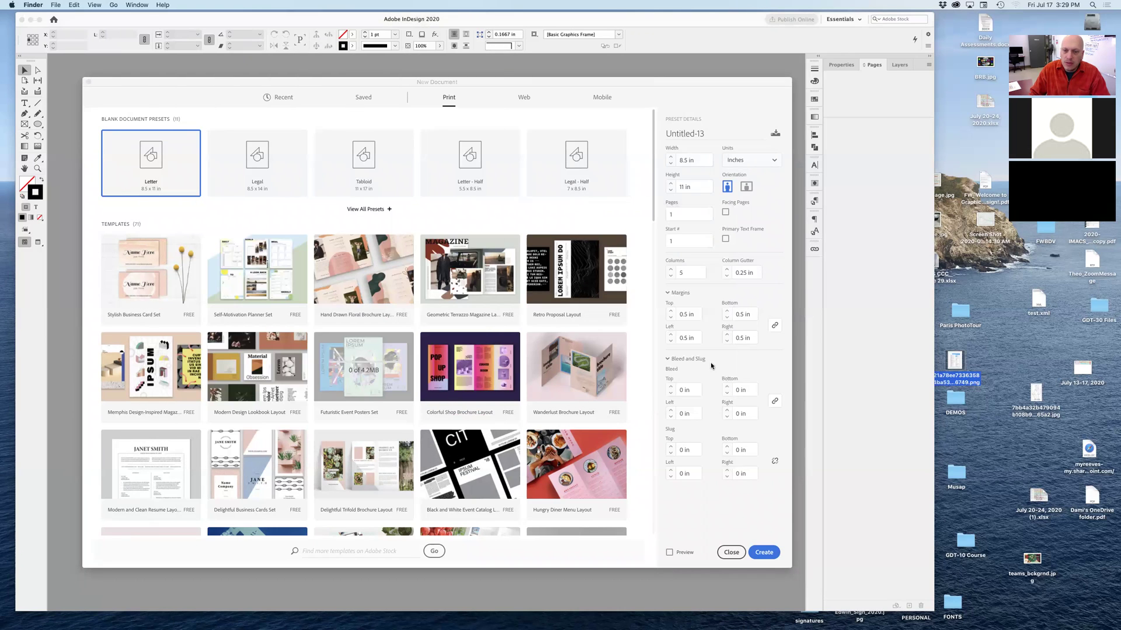
pyautogui.click(671, 388)
pyautogui.click(671, 388)
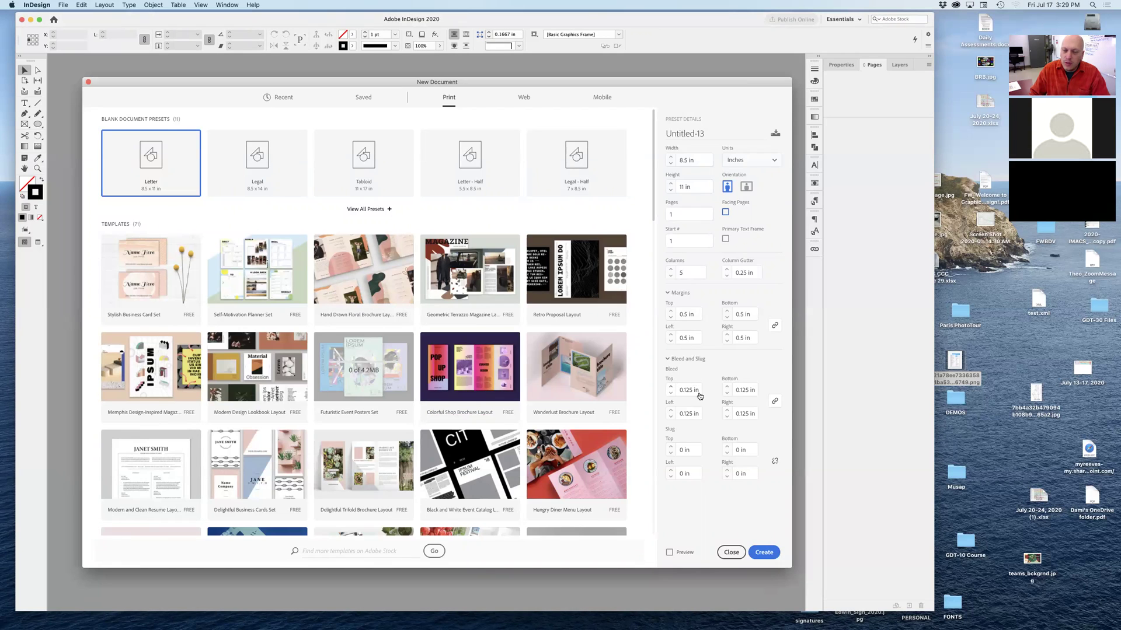
pyautogui.click(763, 552)
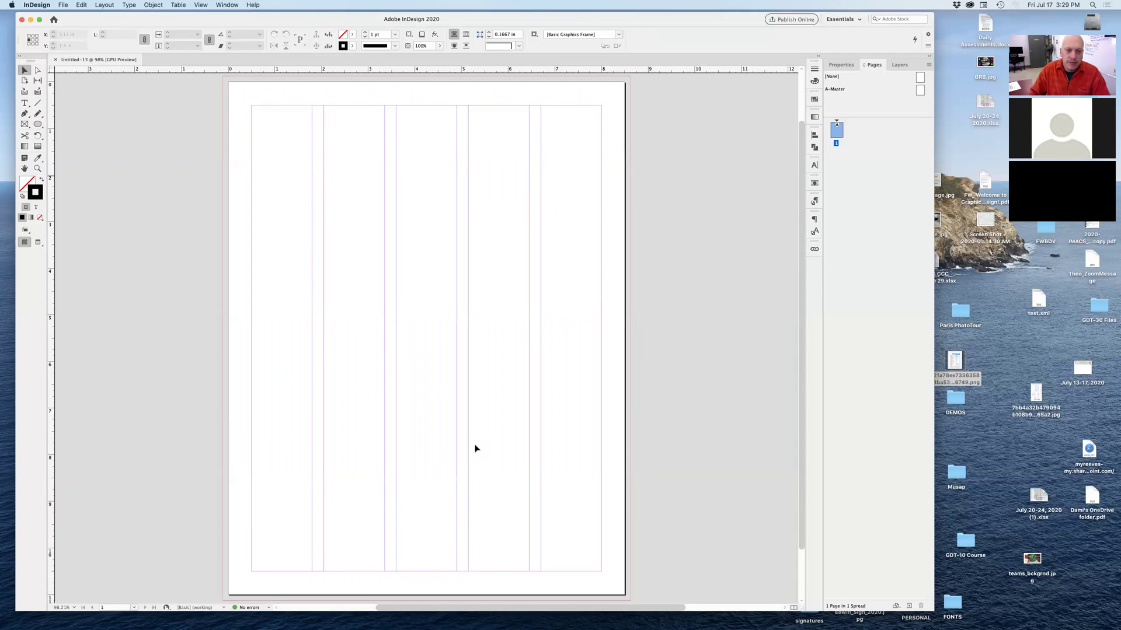
# Place the résumé reference PNG from the desktop into the new document at full size.
pyautogui.moveTo(955, 364); pyautogui.dragTo(538, 339)
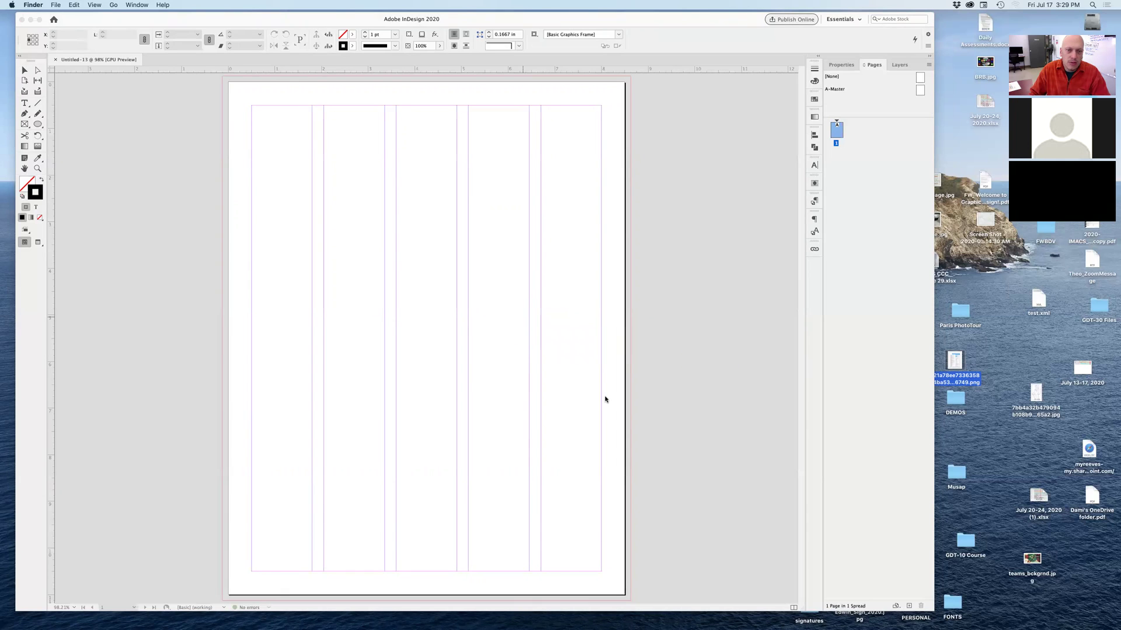
pyautogui.click(397, 285)
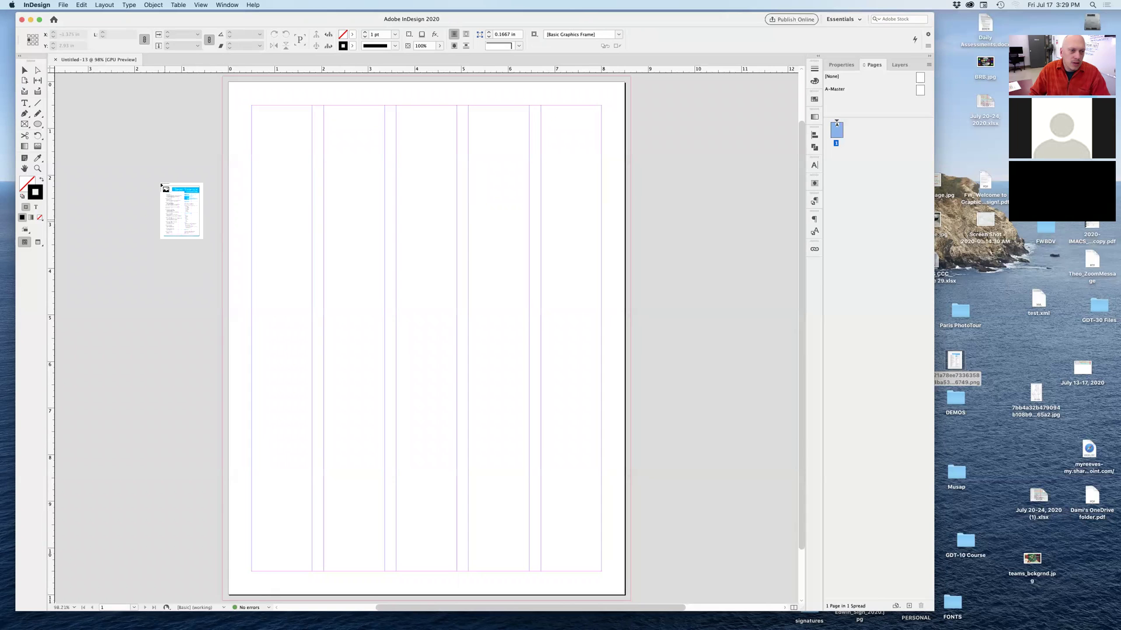
pyautogui.click(243, 250)
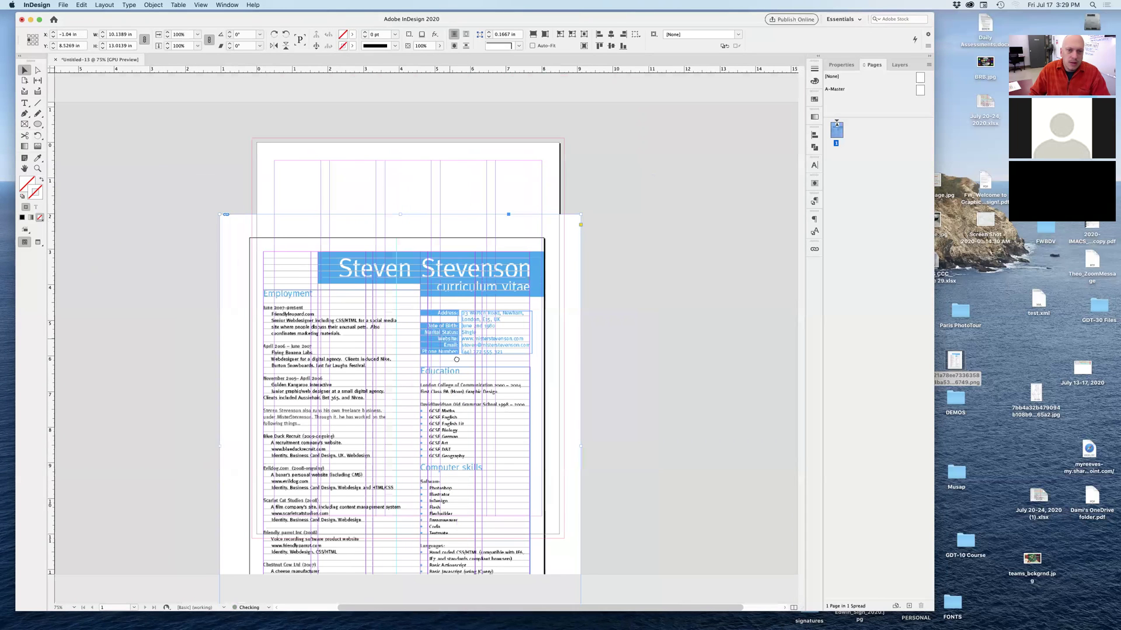
# Scale the reference image down to about 8.57 × 11 in and align it with the page's top-left corner.
pyautogui.keyDown('alt'); pyautogui.keyDown('super'); pyautogui.click(454, 400); pyautogui.keyUp('super'); pyautogui.keyUp('alt')
pyautogui.moveTo(475, 297); pyautogui.dragTo(470, 227)
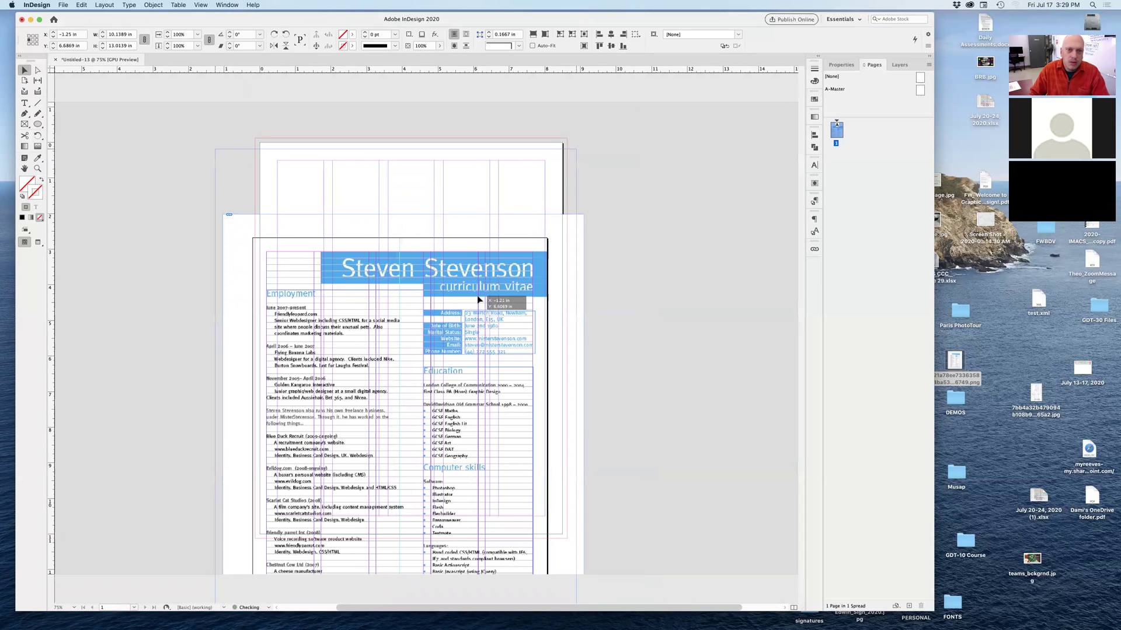
pyautogui.moveTo(398, 142); pyautogui.dragTo(398, 243)
pyautogui.moveTo(458, 441); pyautogui.dragTo(471, 343)
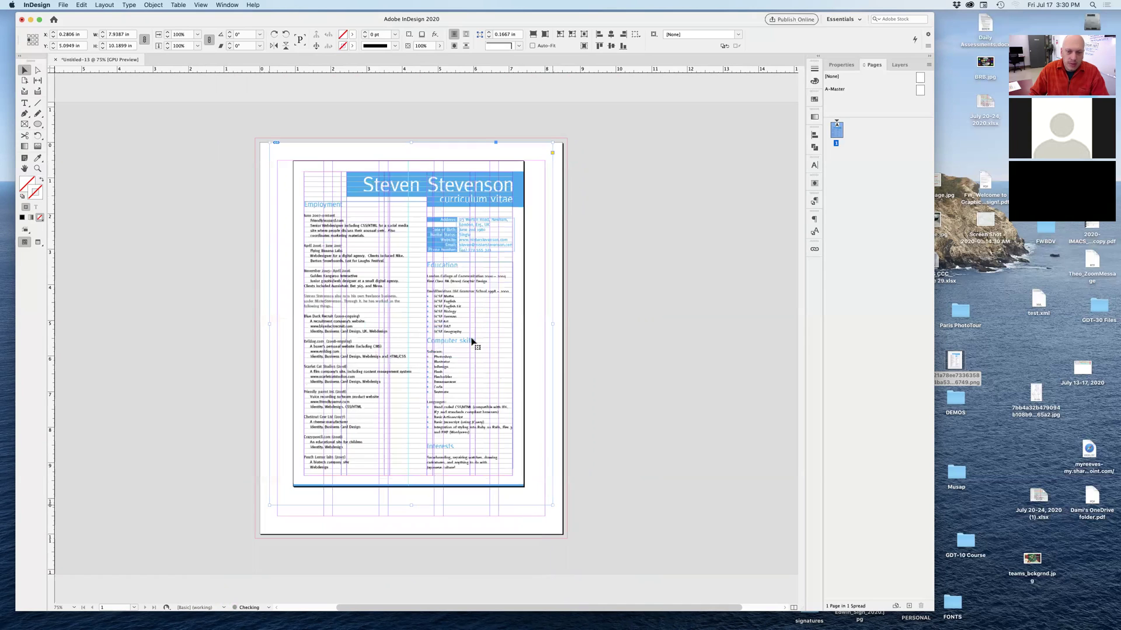
pyautogui.moveTo(432, 407); pyautogui.dragTo(423, 407)
pyautogui.moveTo(541, 506); pyautogui.dragTo(570, 535)
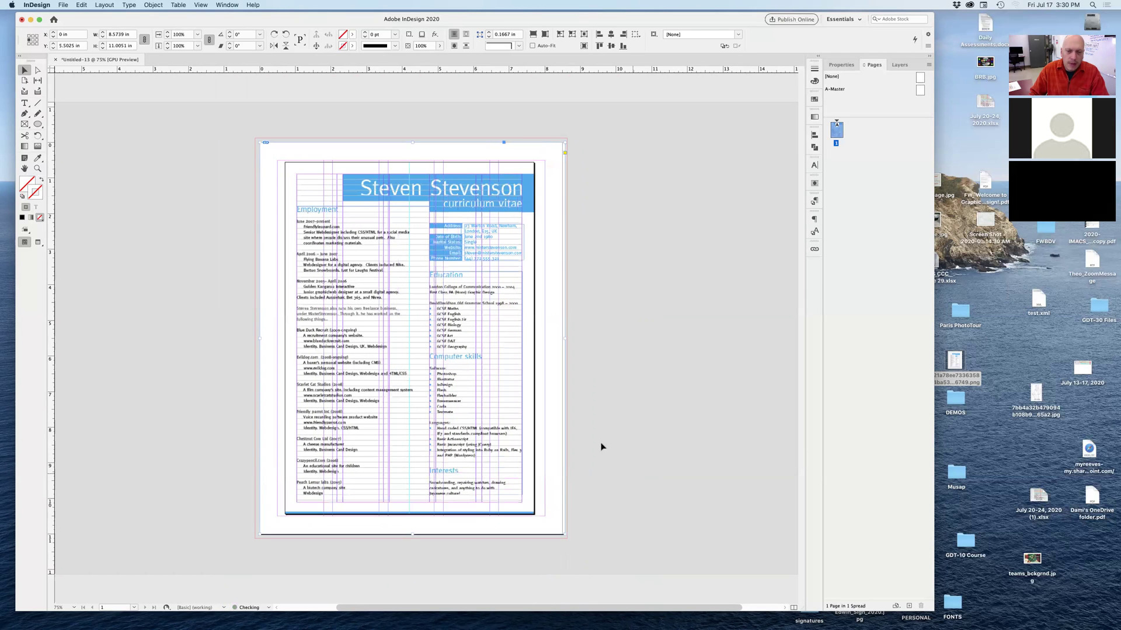
# Move the reference image onto the pasteboard beside the left edge of the page and deselect it.
pyautogui.click(600, 446)
pyautogui.moveTo(294, 386); pyautogui.dragTo(212, 380)
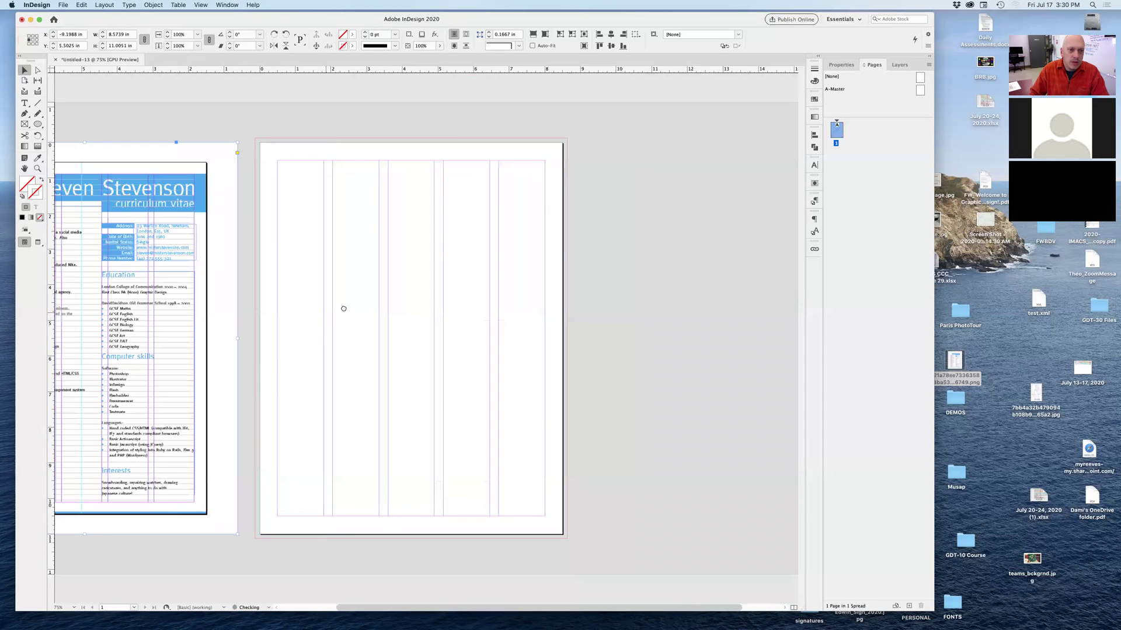
pyautogui.hscroll(-5, 409, 316)
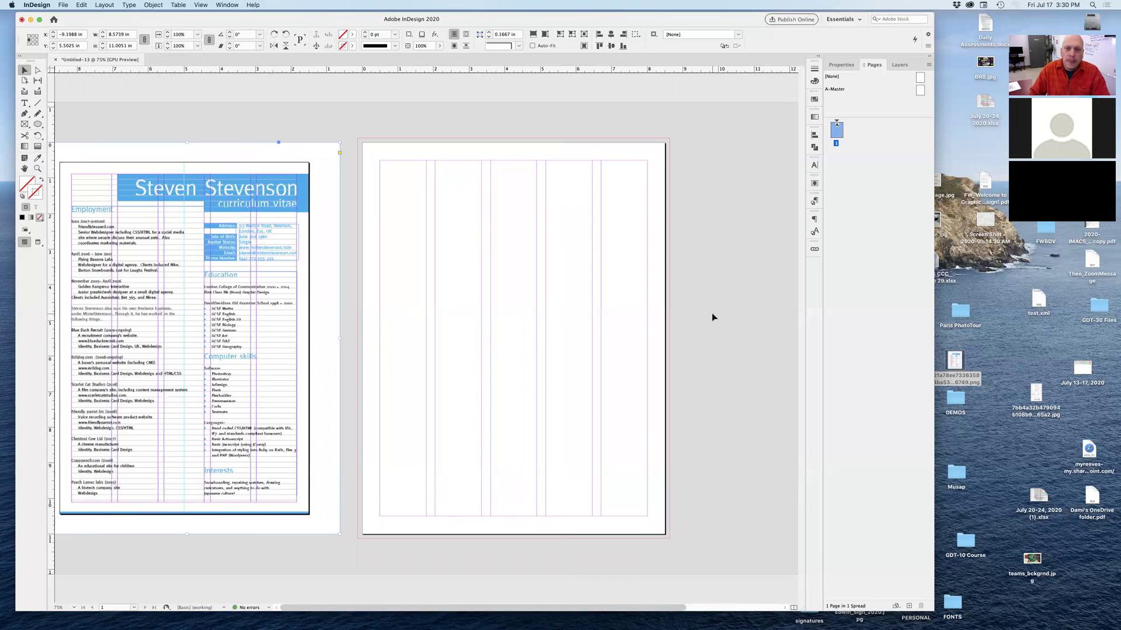
pyautogui.click(759, 307)
# In Finder, open the 03_InDesign folder inside Resources on the MacLab2 drive.
pyautogui.click(982, 275)
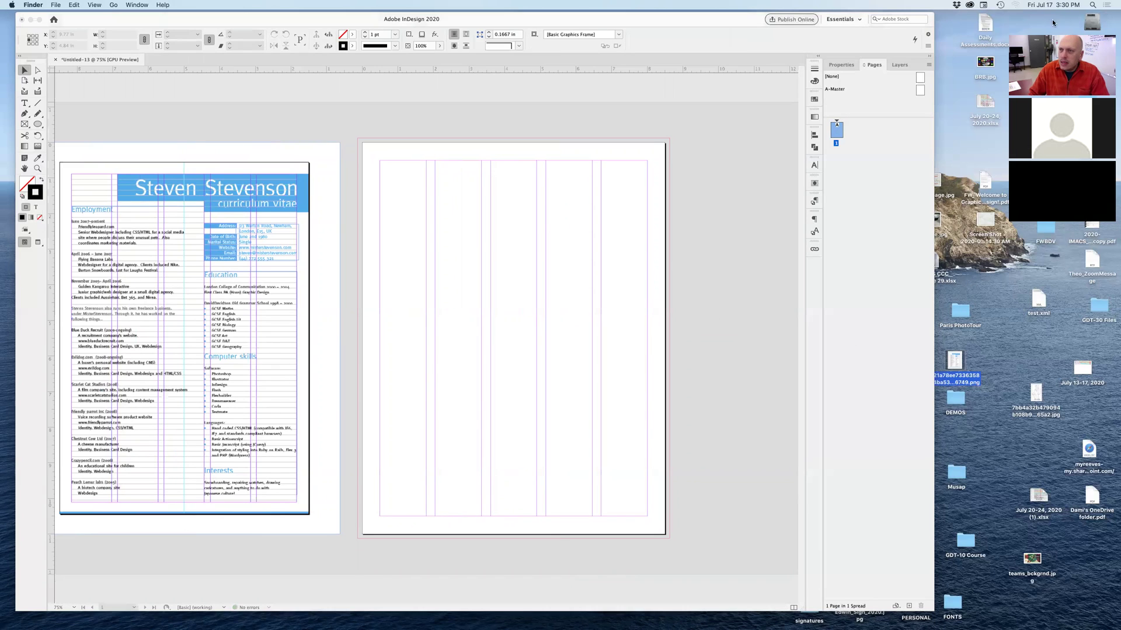
pyautogui.click(1070, 75)
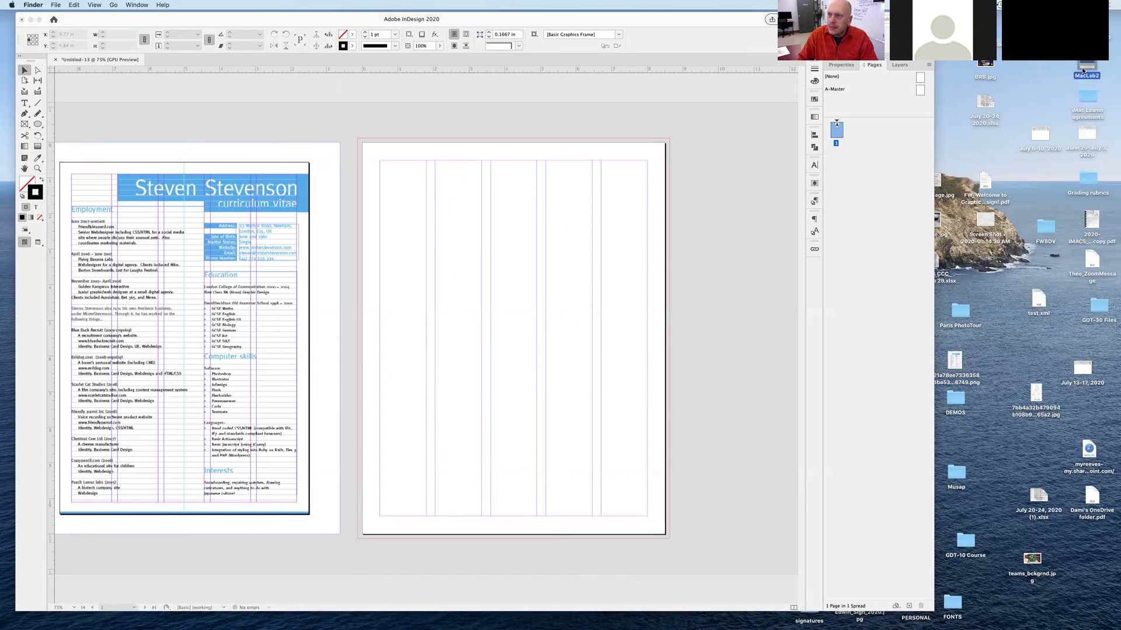
pyautogui.doubleClick(1080, 69)
pyautogui.click(268, 120)
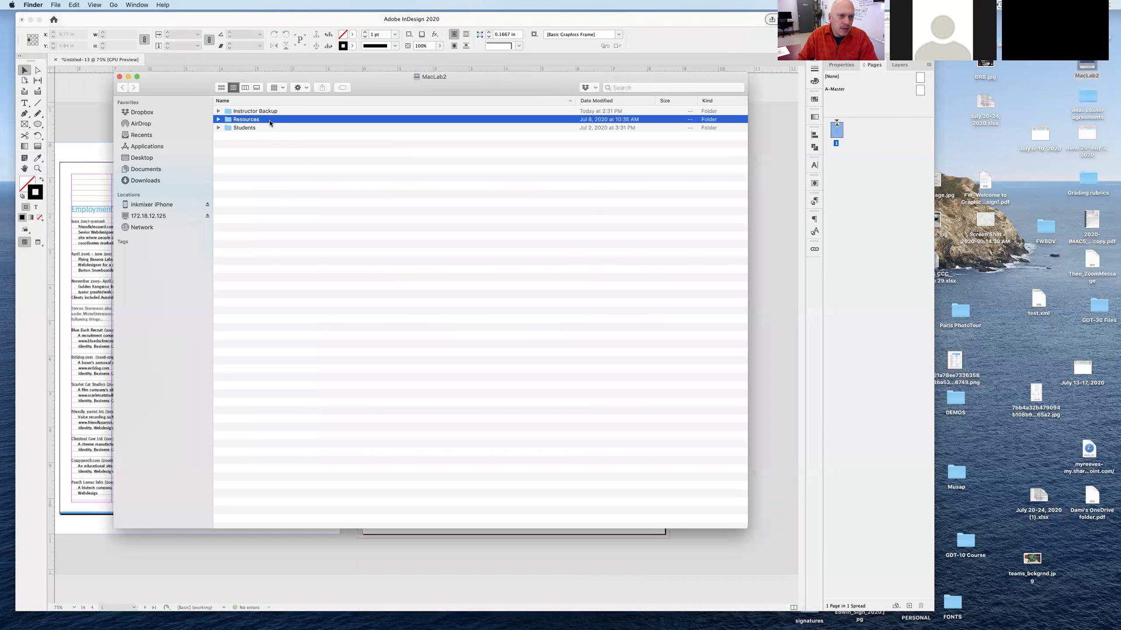
pyautogui.doubleClick(268, 120)
pyautogui.doubleClick(267, 211)
# Expand Assignments-InDesign and its Copy For Assignment 5 -RESUME folder, and preview the plain-text CV file.
pyautogui.click(219, 136)
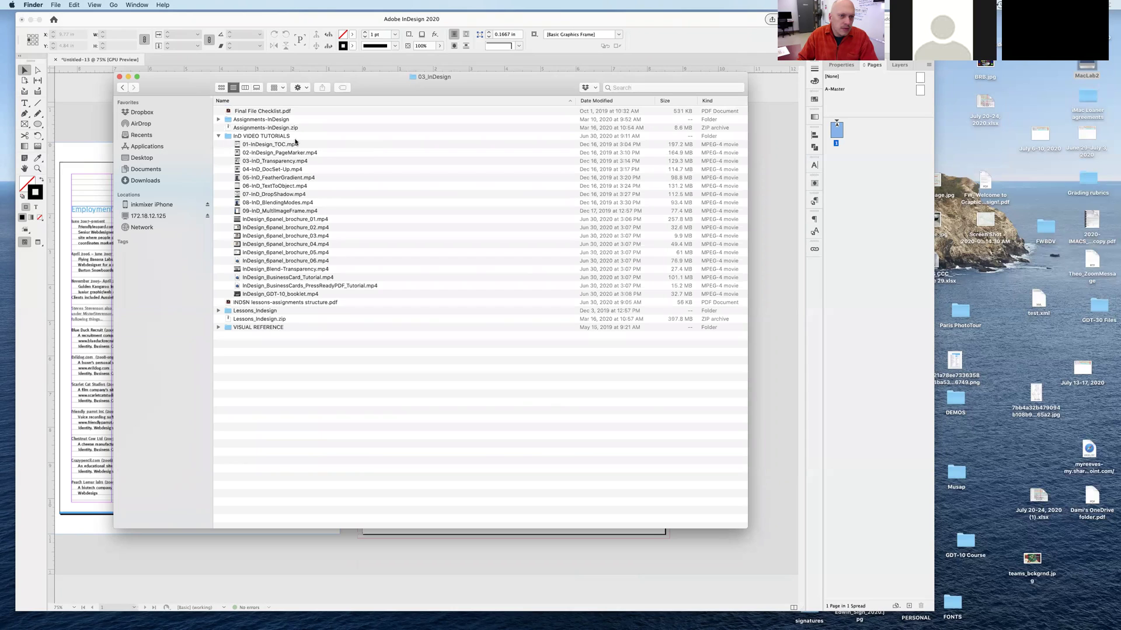
pyautogui.click(219, 135)
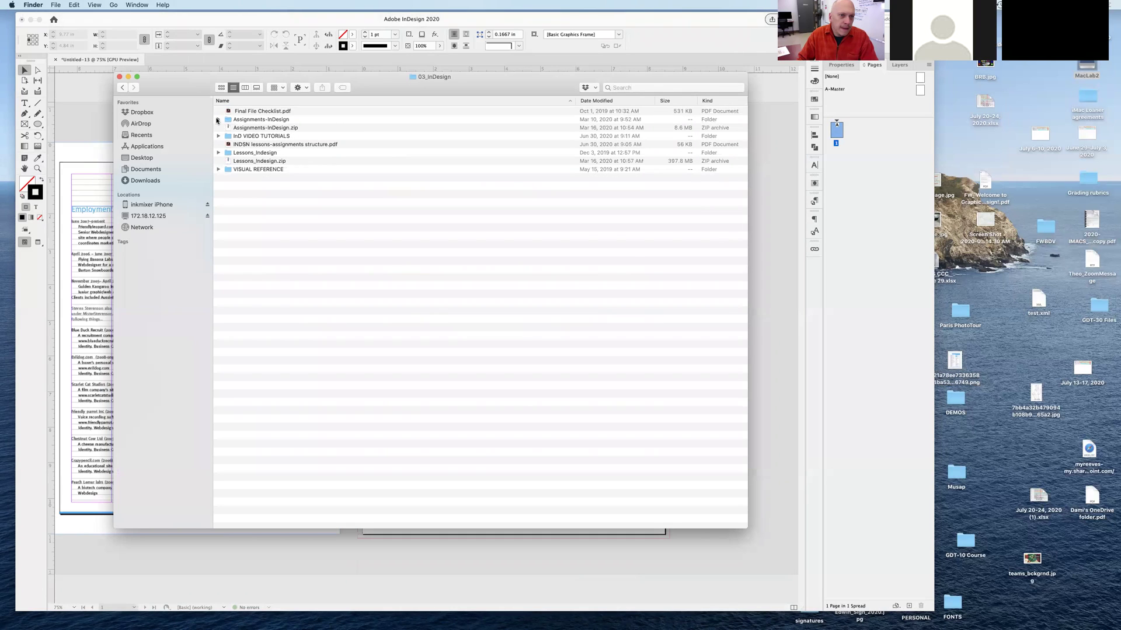
pyautogui.click(218, 120)
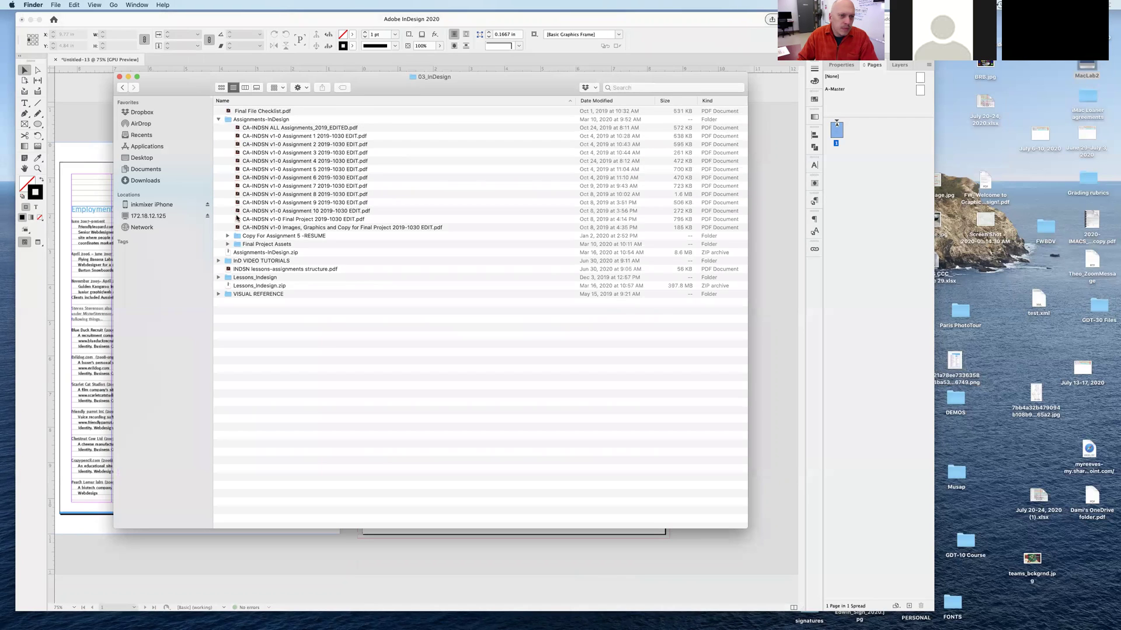
pyautogui.click(295, 237)
pyautogui.click(227, 236)
pyautogui.click(318, 245)
pyautogui.press('space')
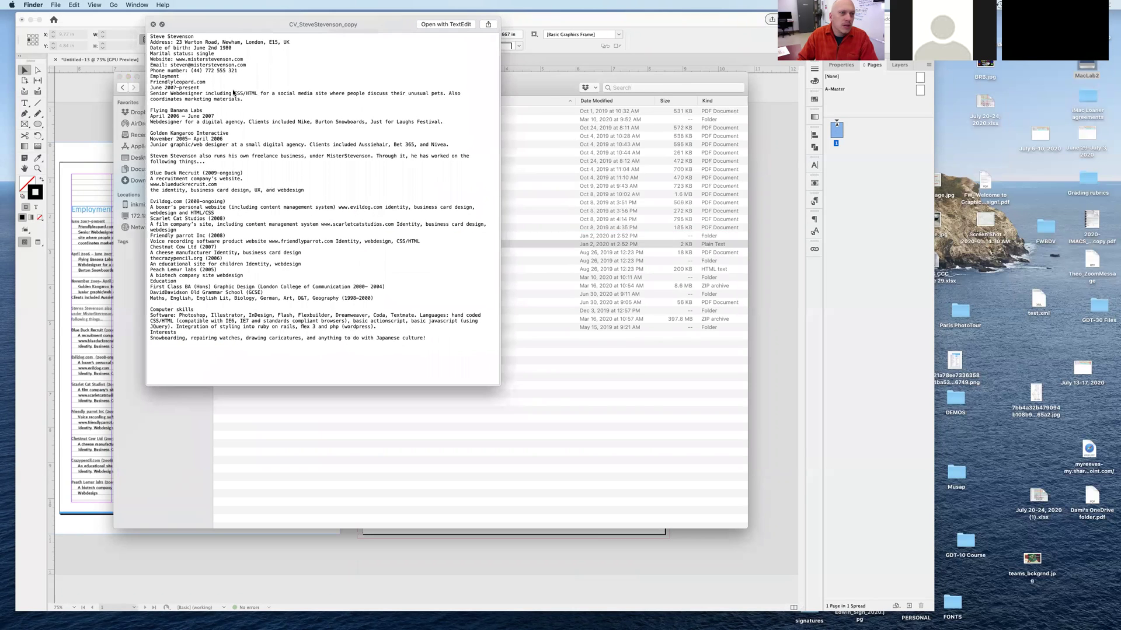
pyautogui.press('space')
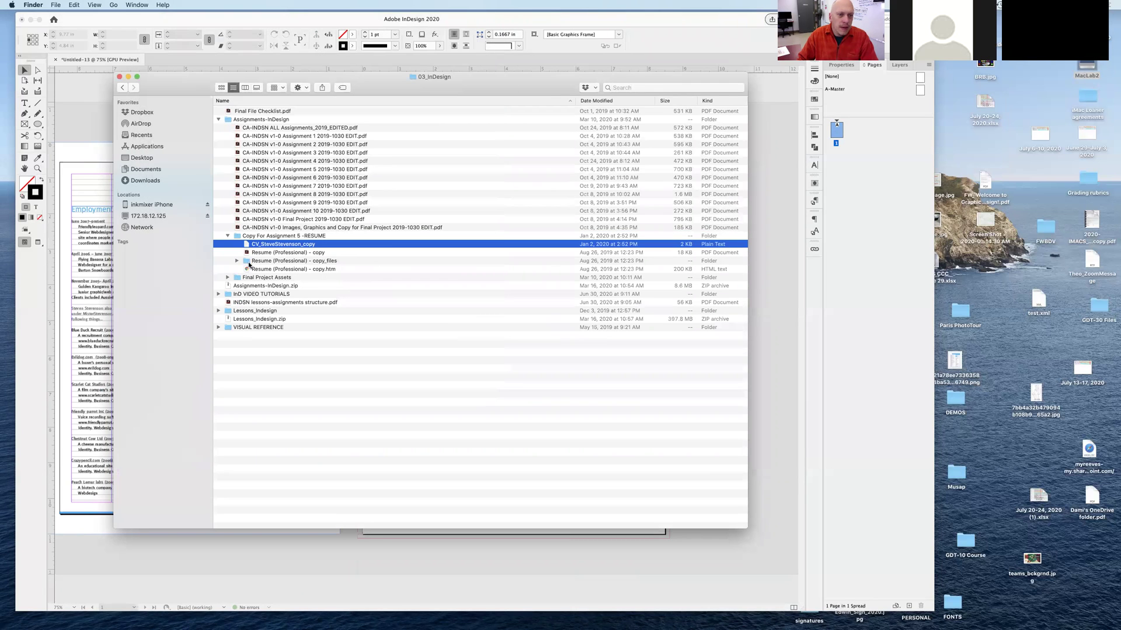
# Place the plain-text CV file from the Copy For Assignment 5 -RESUME folder onto the blank InDesign page.
pyautogui.click(236, 261)
pyautogui.click(236, 261)
pyautogui.moveTo(245, 247); pyautogui.dragTo(378, 302)
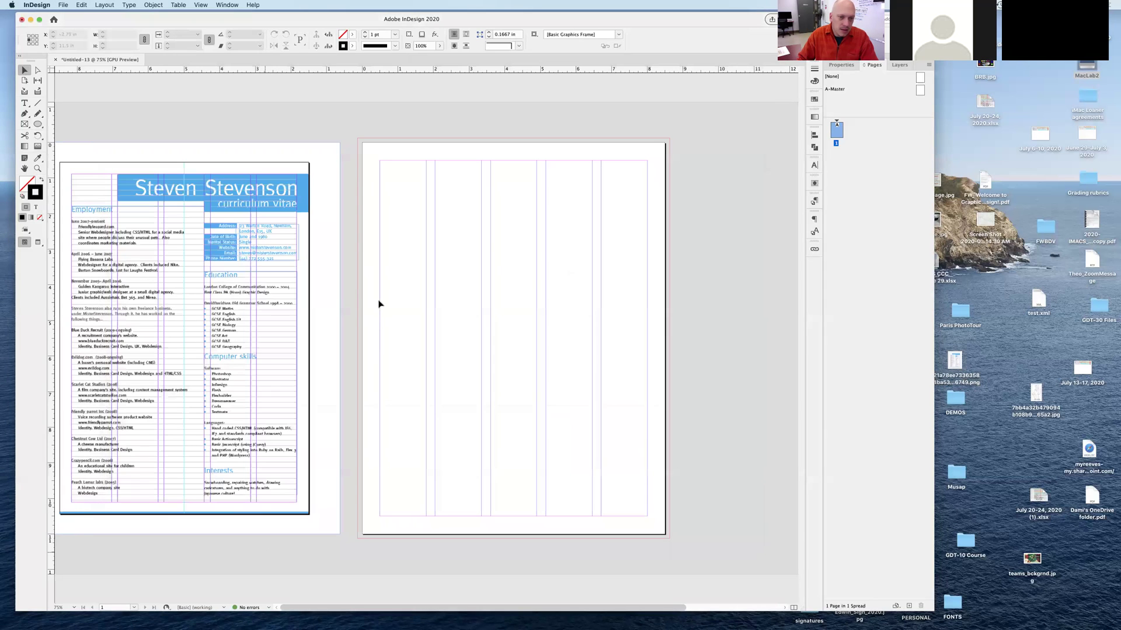
pyautogui.click(372, 246)
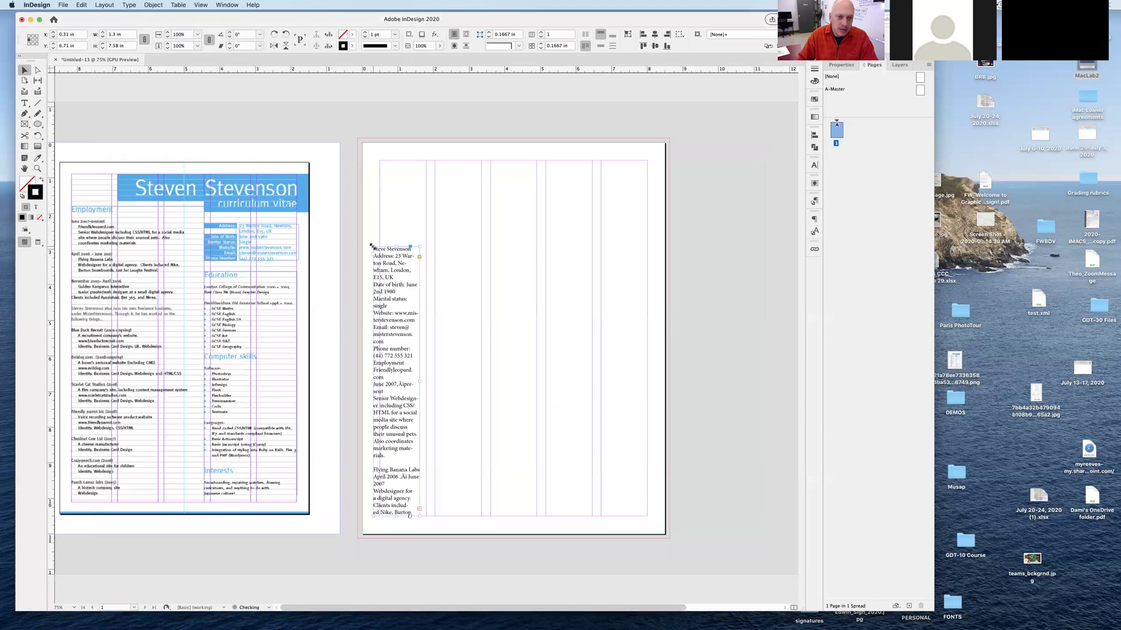
# Move the CV text frame to the page's top-left area and enlarge it beyond the page width to fit all the copy.
pyautogui.doubleClick(393, 321)
pyautogui.press('super+a')
pyautogui.press('Escape')
pyautogui.moveTo(401, 288); pyautogui.dragTo(376, 155)
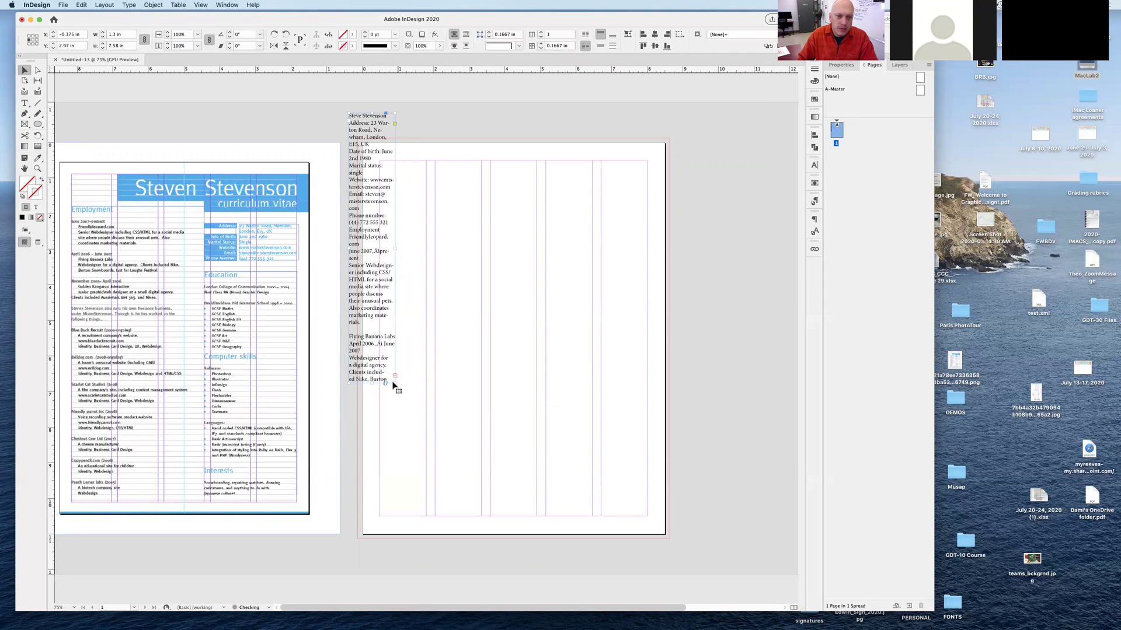
pyautogui.moveTo(395, 381); pyautogui.dragTo(689, 500)
pyautogui.click(726, 459)
# Replace the garbled characters between 1998 and 2000 in the grammar school dates with an en dash.
pyautogui.scroll(3, 525, 447)
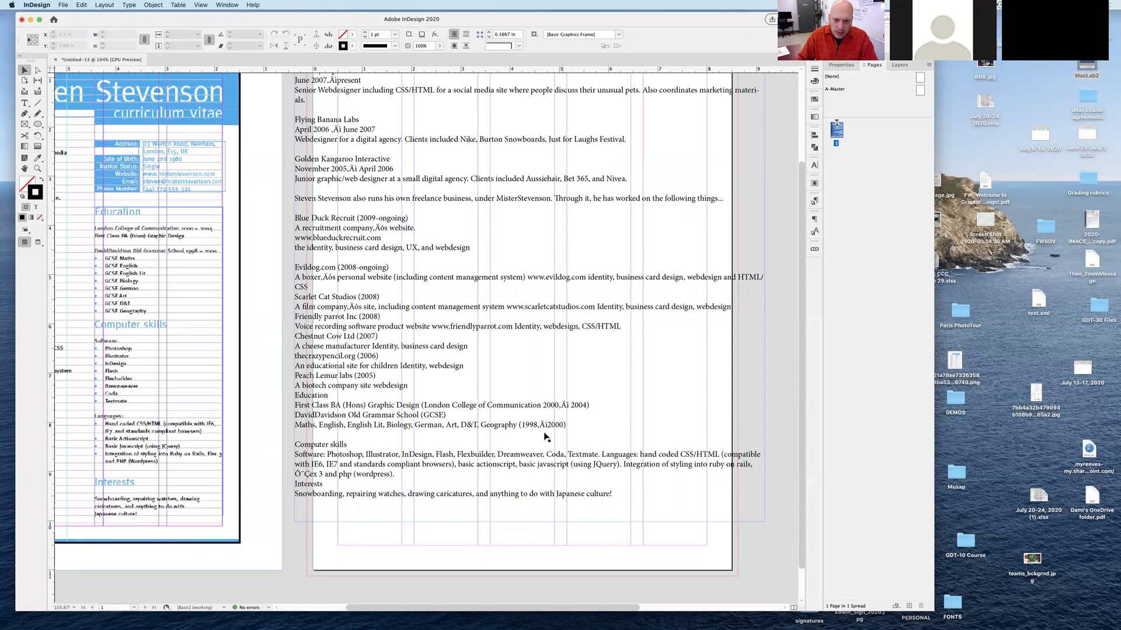
pyautogui.doubleClick(545, 424)
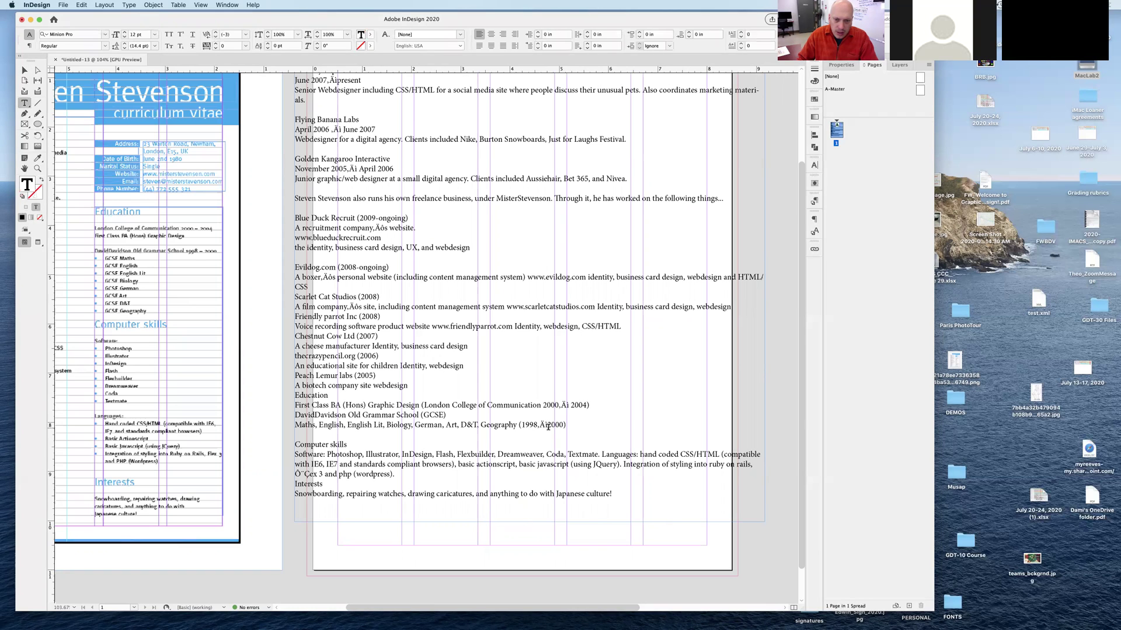
pyautogui.moveTo(541, 424); pyautogui.dragTo(556, 425)
pyautogui.press('BackSpace')
pyautogui.write('–')
pyautogui.press('super+shift+a')
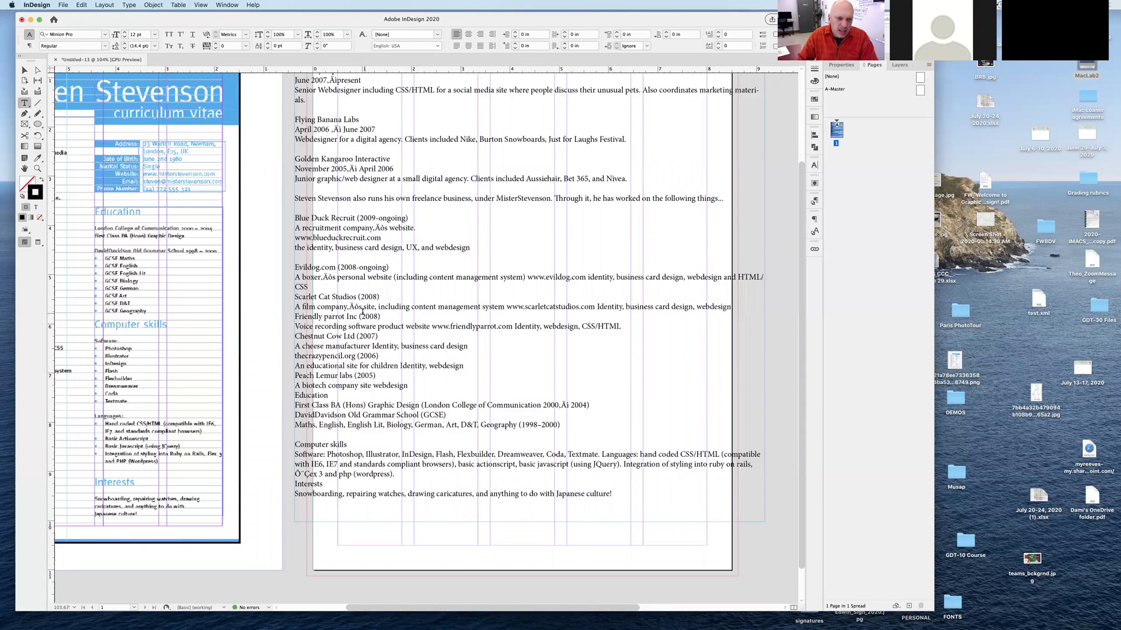
pyautogui.doubleClick(354, 308)
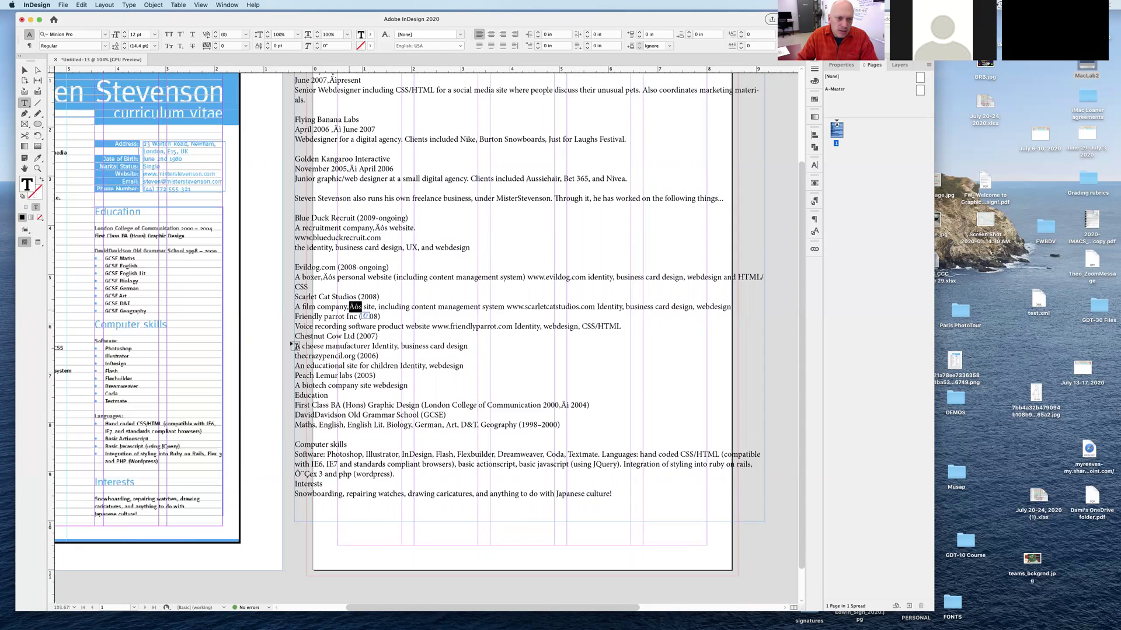
pyautogui.click(288, 368)
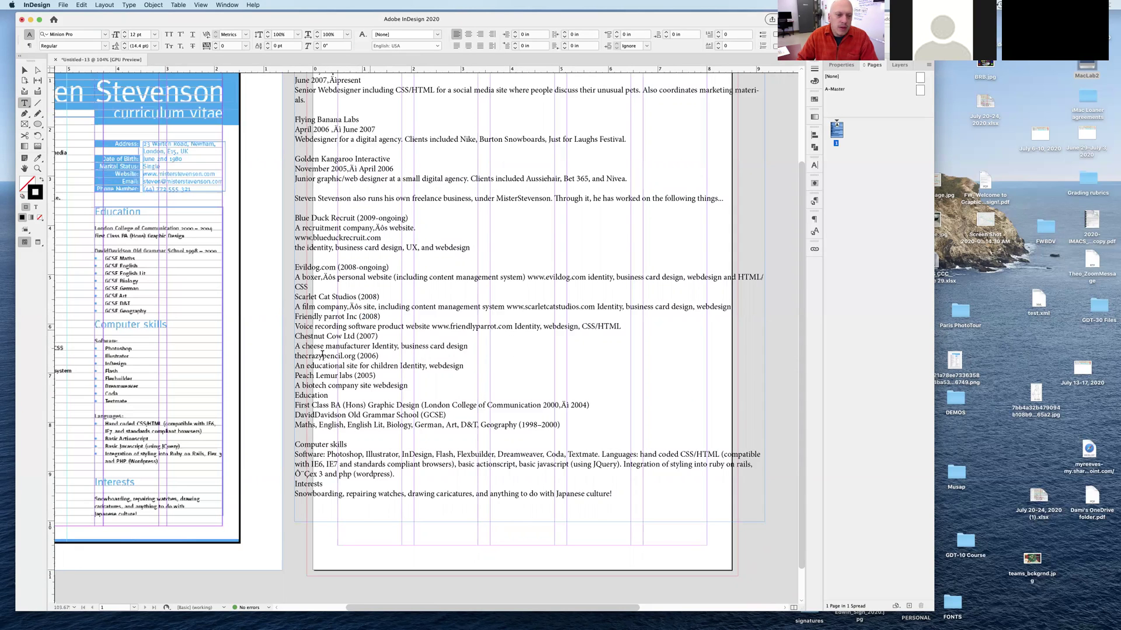
# Move the CV text frame off the page onto the pasteboard on its right side.
pyautogui.click(25, 70)
pyautogui.scroll(-1, 481, 378)
pyautogui.scroll(-3, 481, 378)
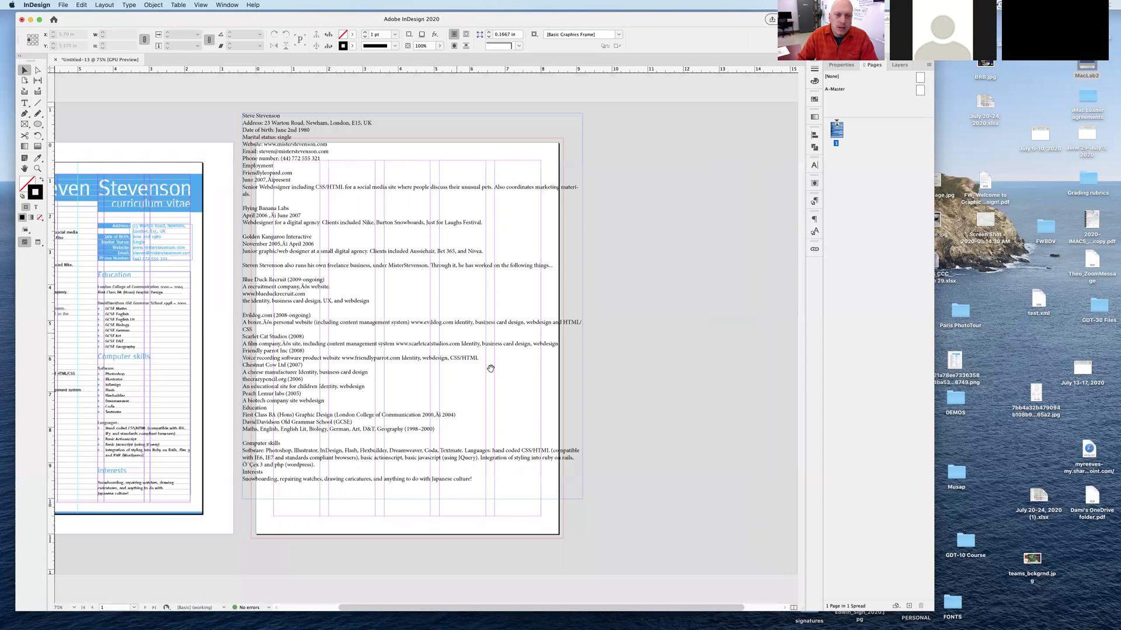
pyautogui.moveTo(341, 318); pyautogui.dragTo(649, 311)
pyautogui.click(520, 270)
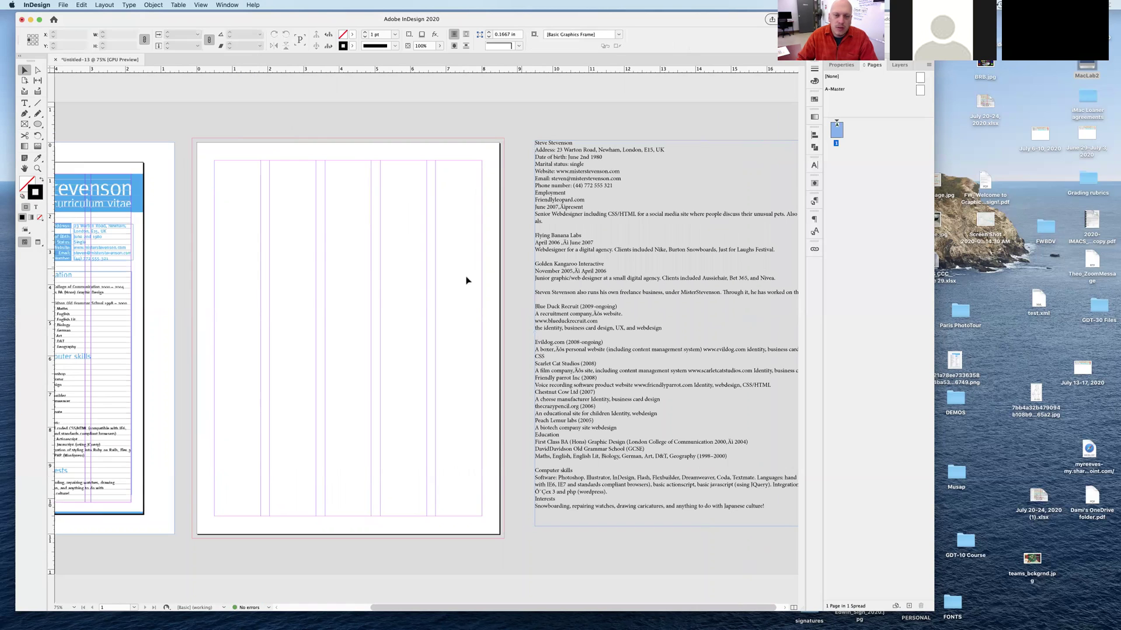
# Show the baseline grid on the blank résumé page.
pyautogui.hscroll(-5, 478, 295)
pyautogui.hscroll(-2, 523, 284)
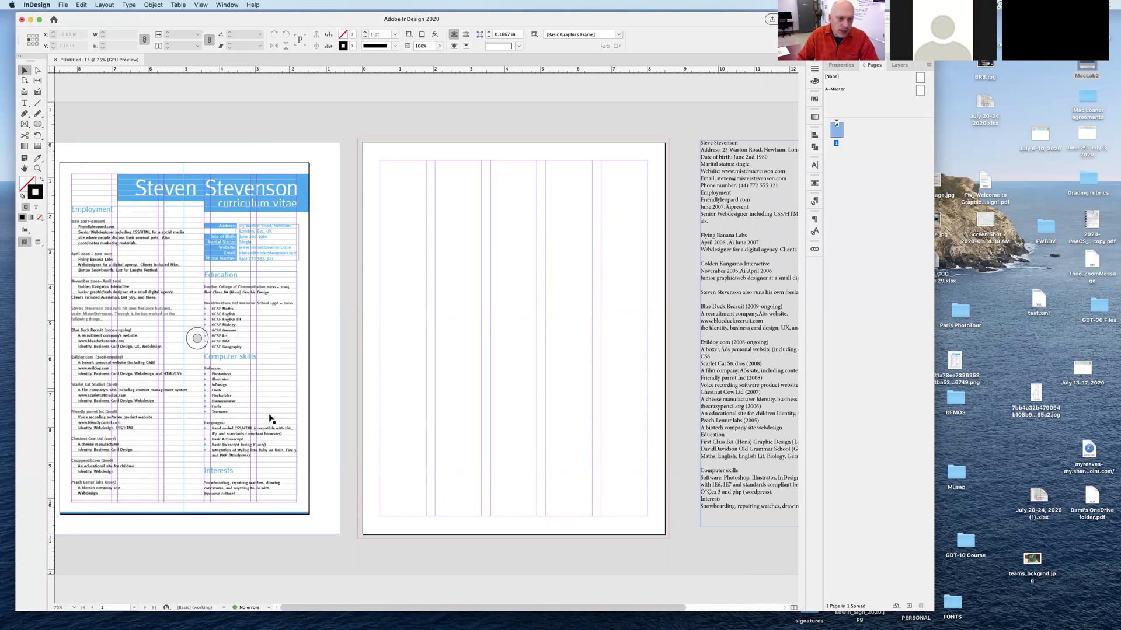
pyautogui.click(201, 5)
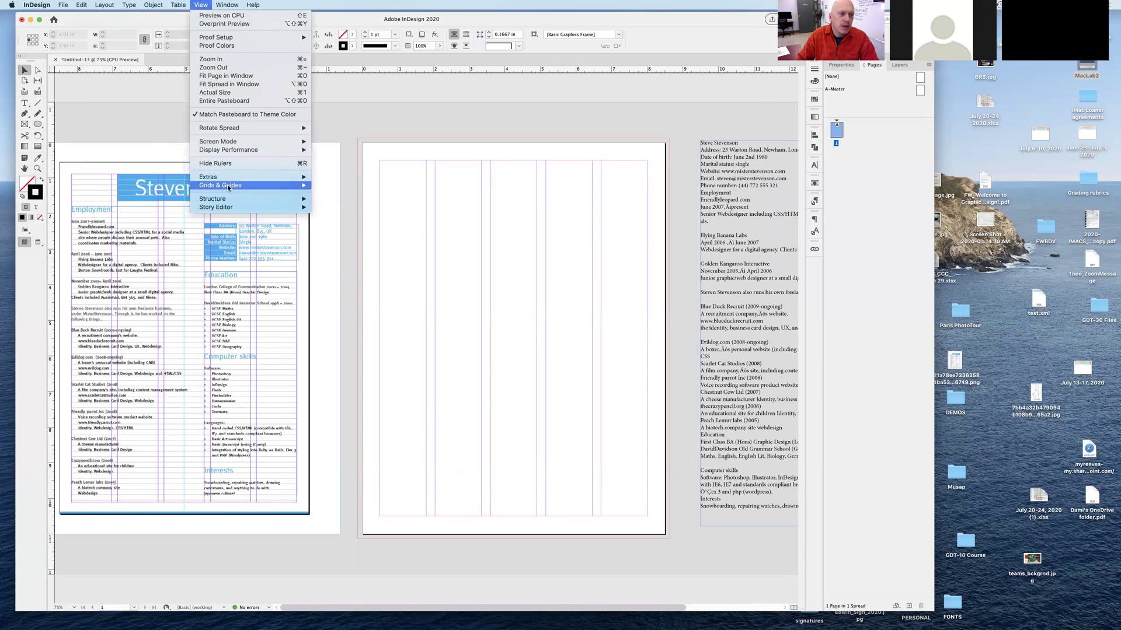
pyautogui.moveTo(227, 188)
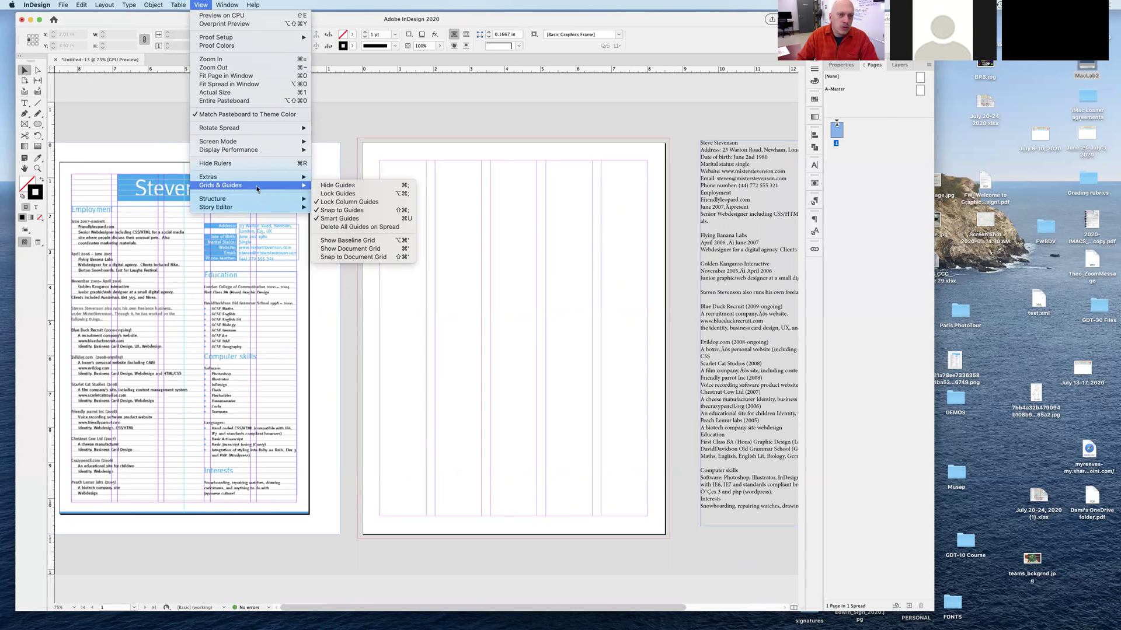
pyautogui.click(358, 241)
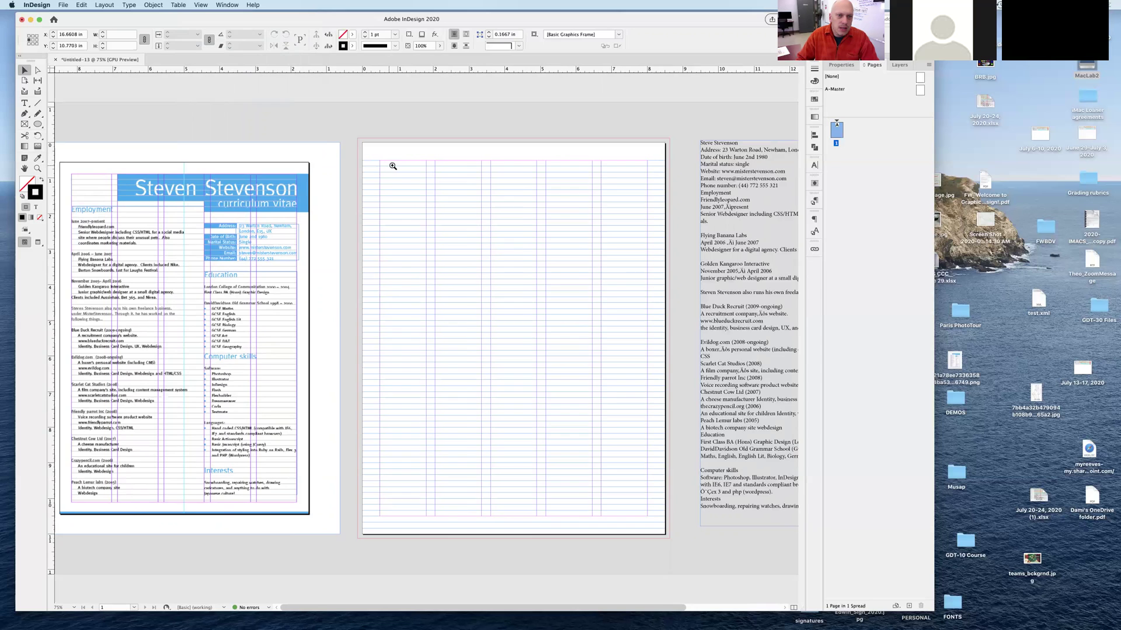
# Crop the reference résumé's frame to the edges of its pictured page and move it closer to the blank page.
pyautogui.scroll(3, 392, 164)
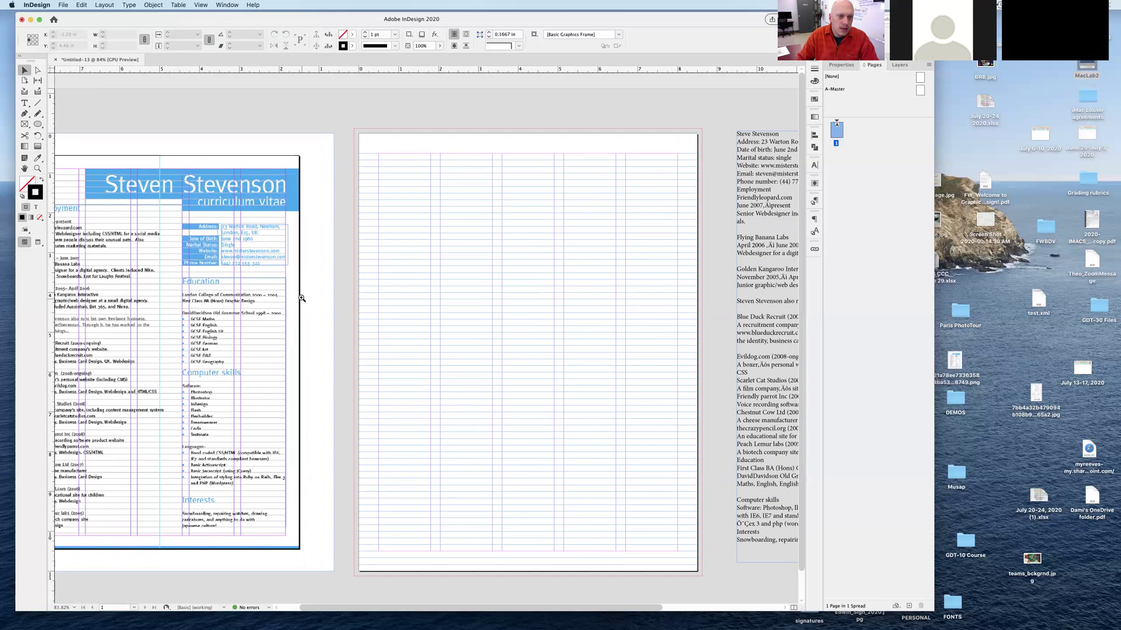
pyautogui.moveTo(337, 556); pyautogui.dragTo(300, 550)
pyautogui.hscroll(-2, 112, 137)
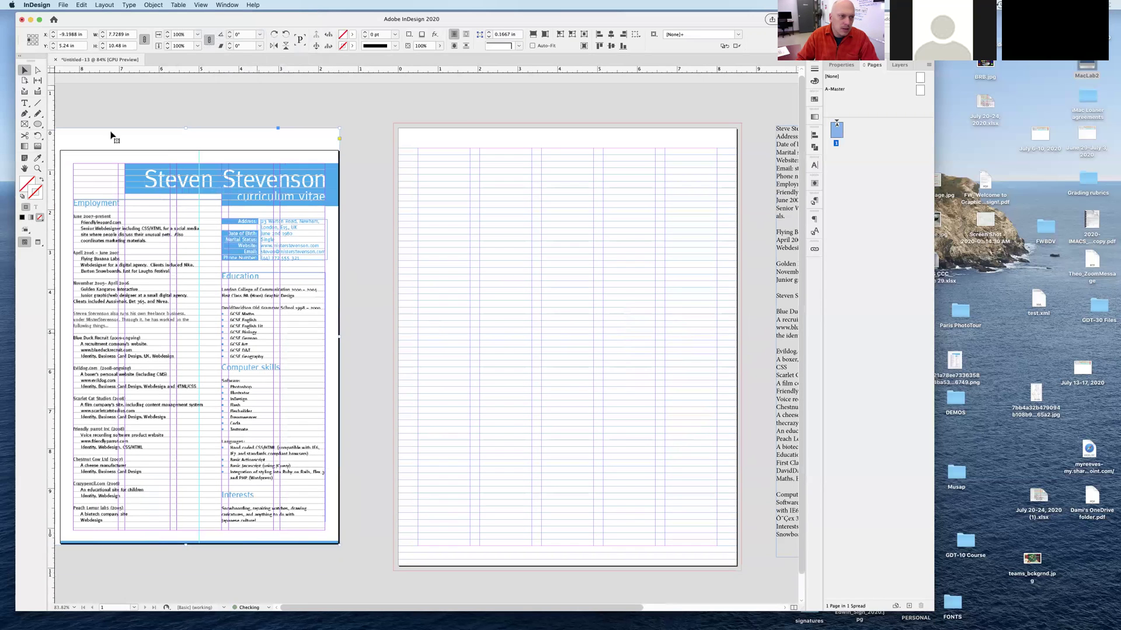
pyautogui.moveTo(177, 182); pyautogui.dragTo(220, 182)
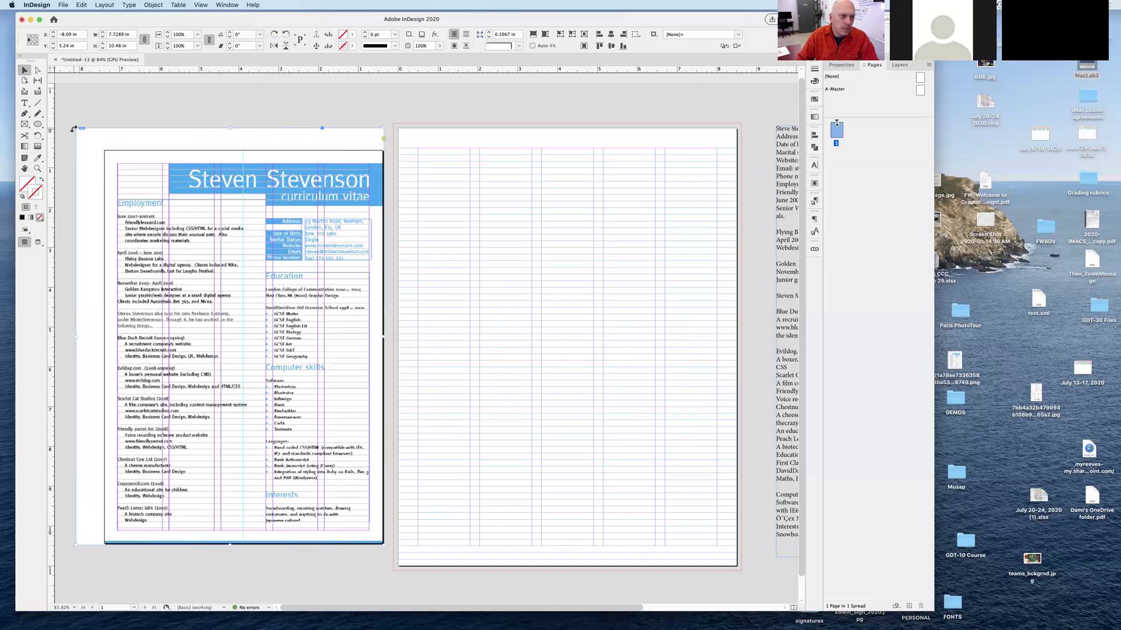
pyautogui.moveTo(74, 127); pyautogui.dragTo(105, 150)
pyautogui.moveTo(362, 190); pyautogui.dragTo(357, 191)
pyautogui.click(403, 146)
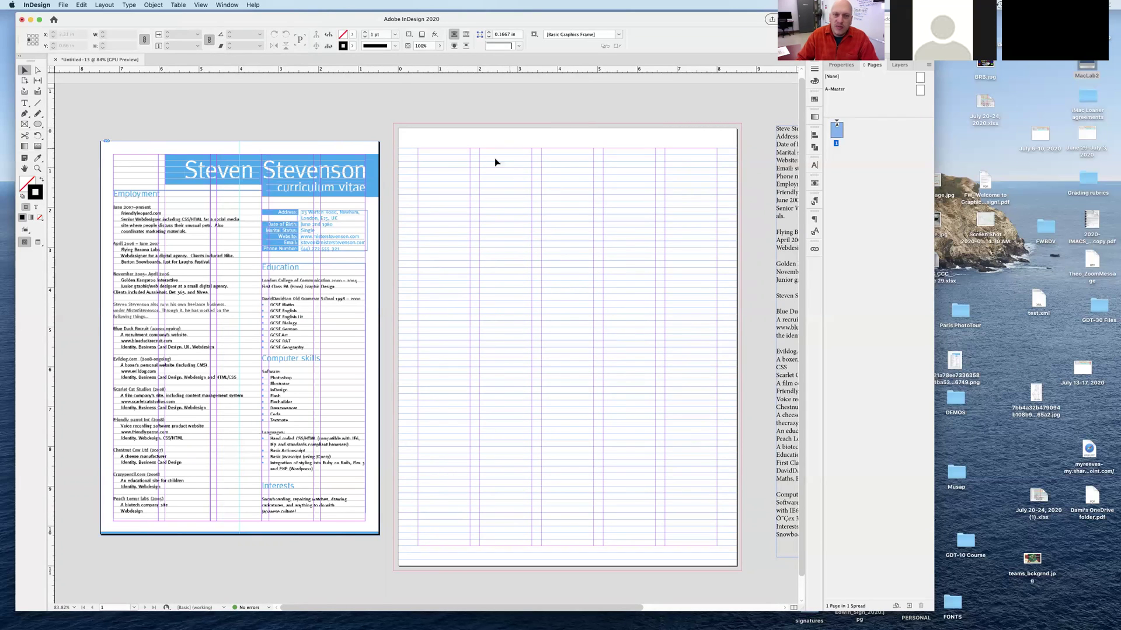
# Draw a text frame in the page's first column, fill it with placeholder text and select all of it.
pyautogui.click(24, 103)
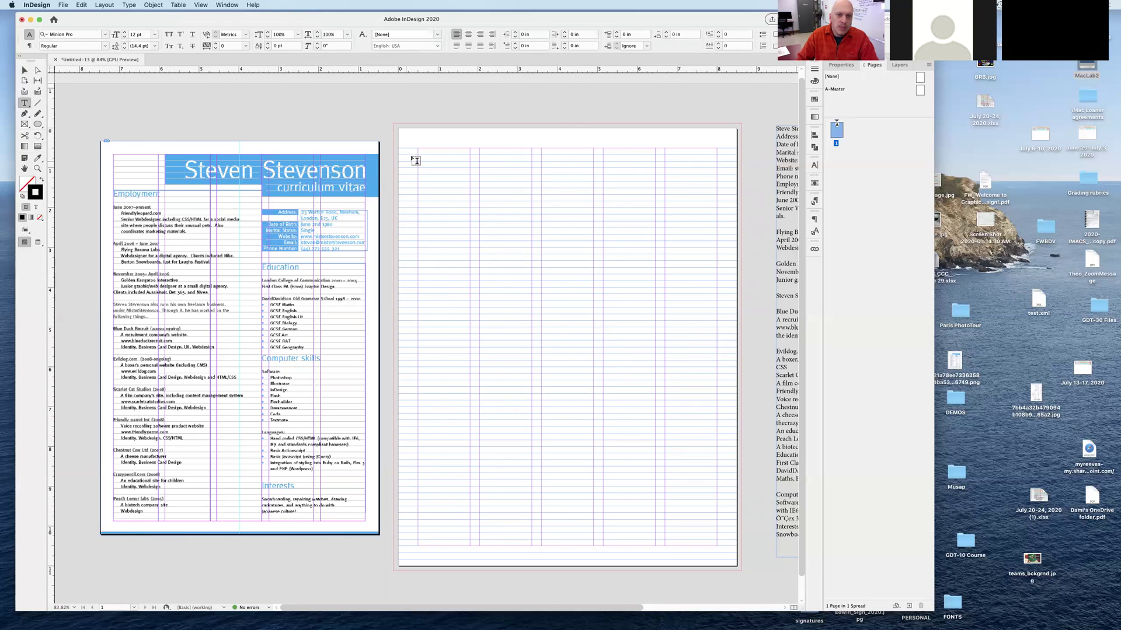
pyautogui.moveTo(424, 169); pyautogui.dragTo(466, 292)
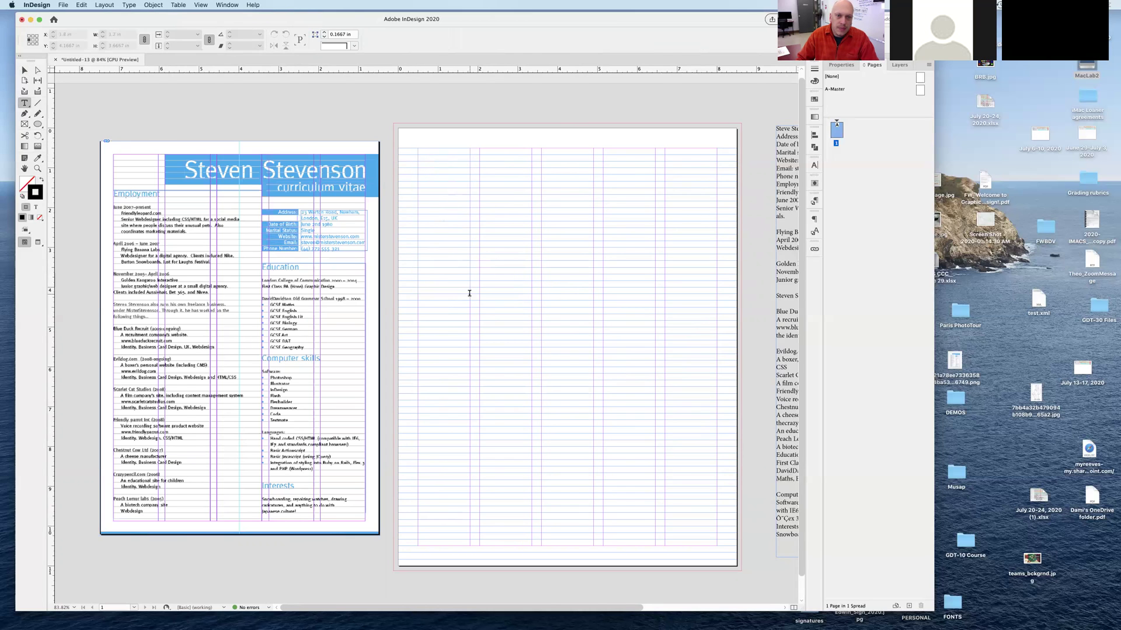
pyautogui.keyDown('super'); pyautogui.keyDown('space'); pyautogui.click(442, 187); pyautogui.keyUp('space'); pyautogui.keyUp('super')
pyautogui.keyDown('super'); pyautogui.keyDown('space'); pyautogui.click(433, 213); pyautogui.keyUp('space'); pyautogui.keyUp('super')
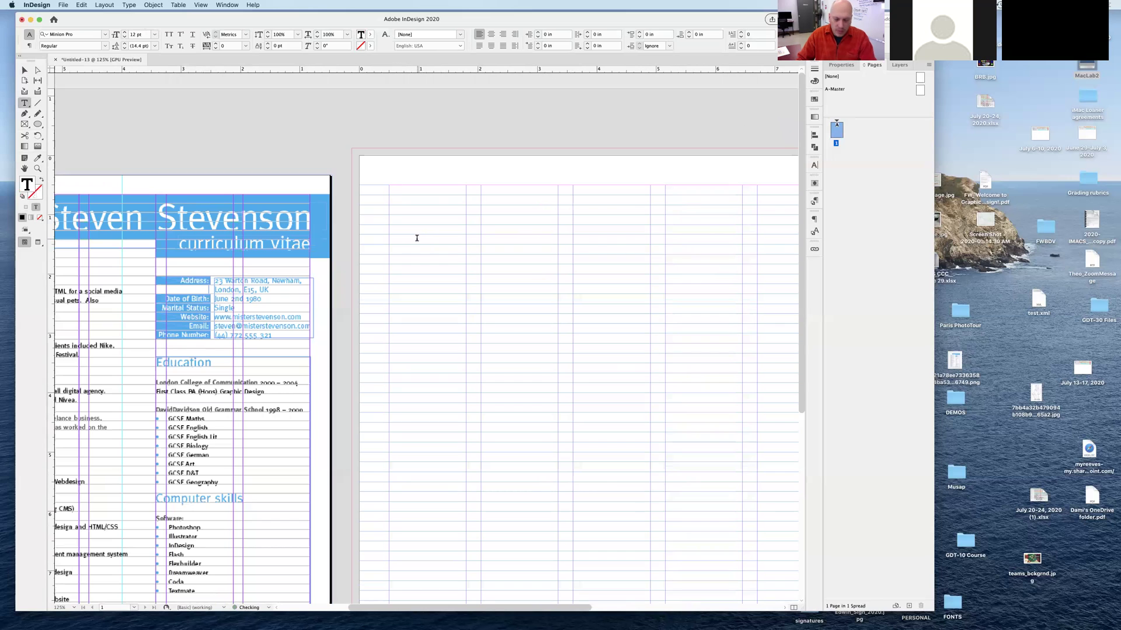
pyautogui.click(129, 5)
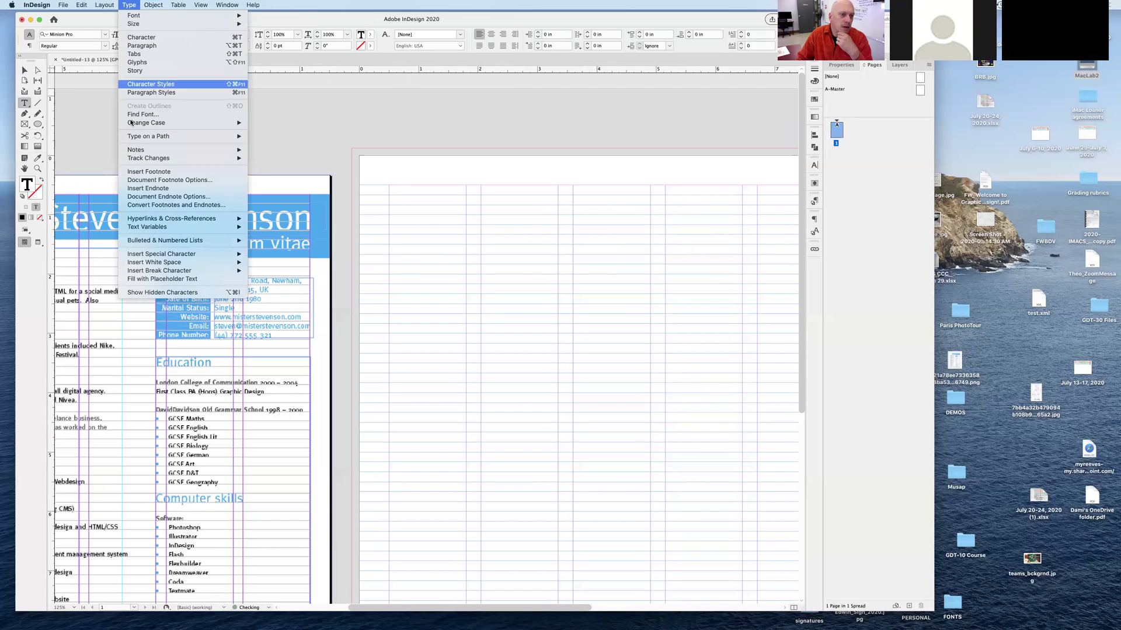
pyautogui.click(141, 280)
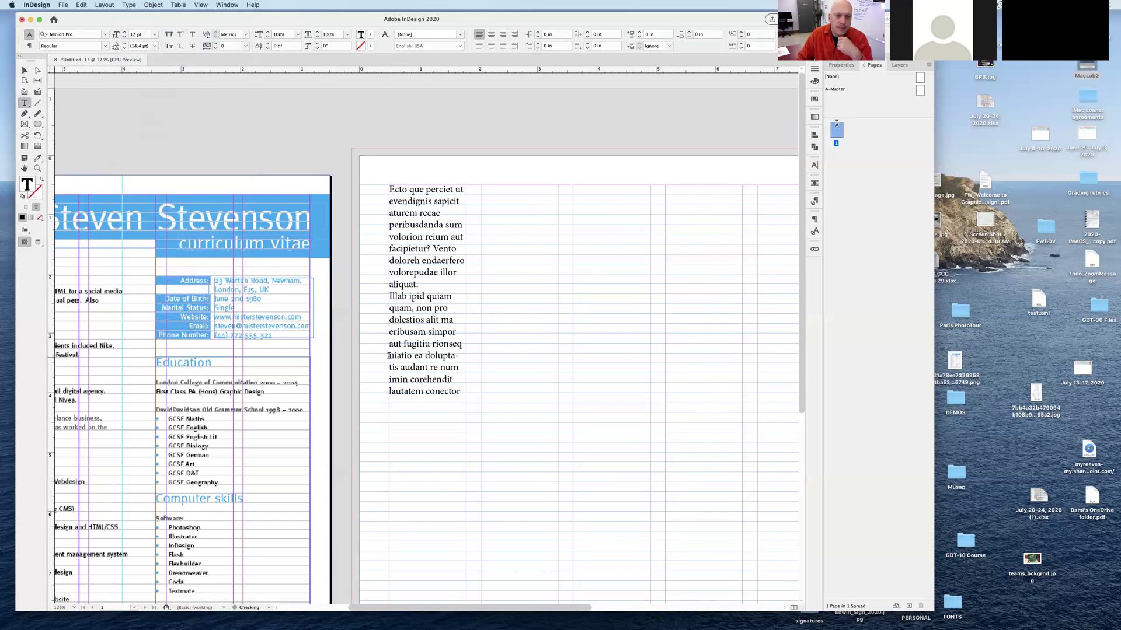
pyautogui.press('super+a')
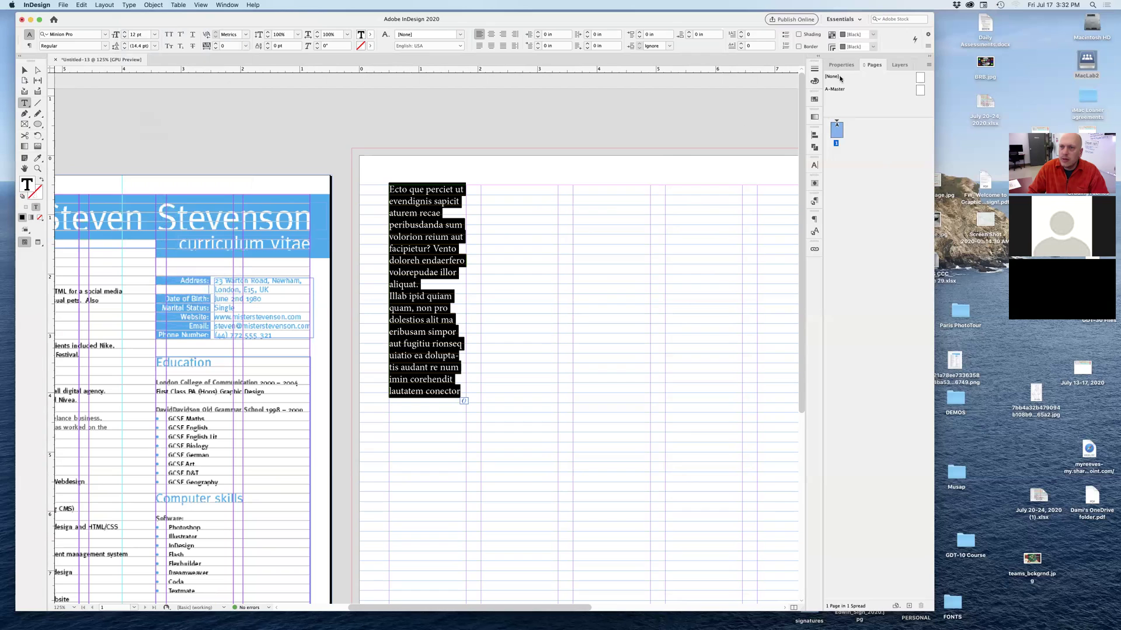
pyautogui.click(815, 220)
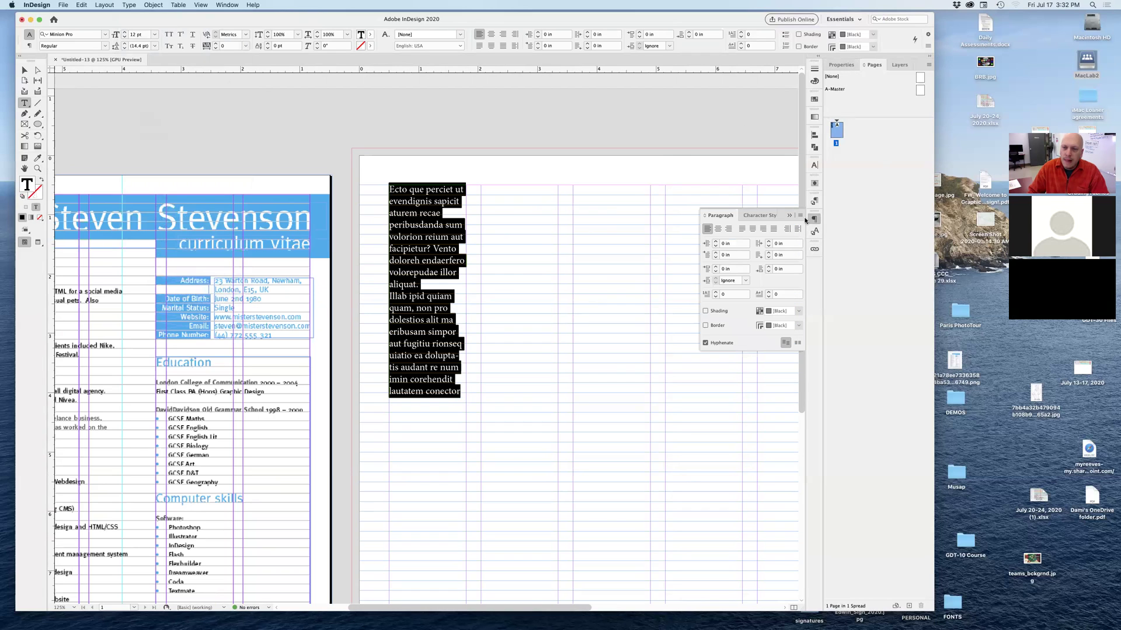
pyautogui.click(800, 216)
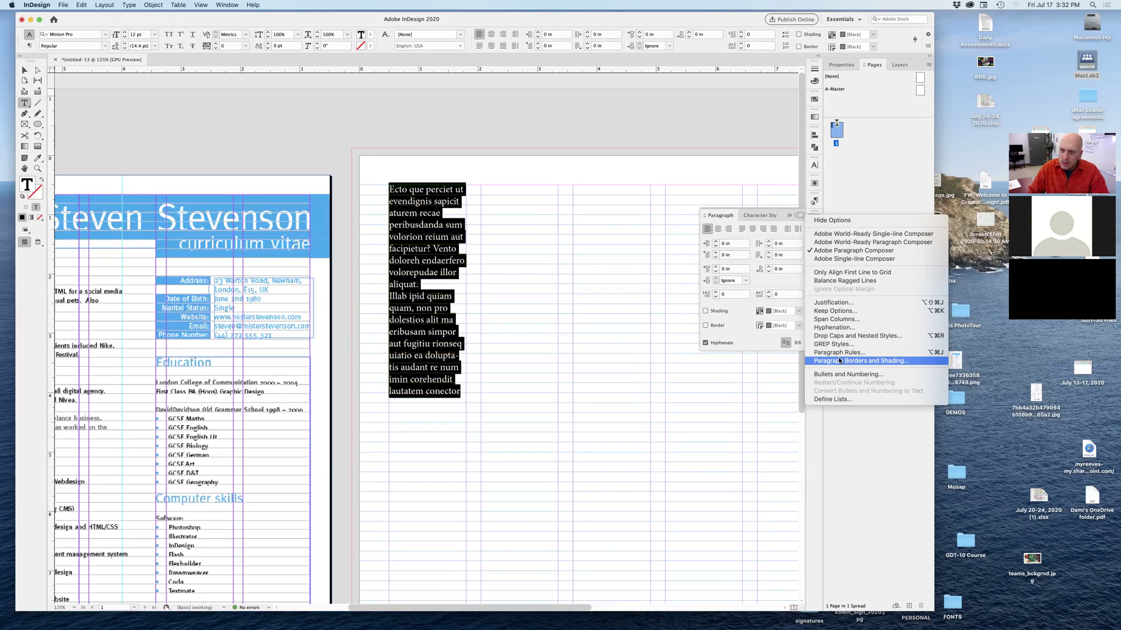
pyautogui.click(761, 195)
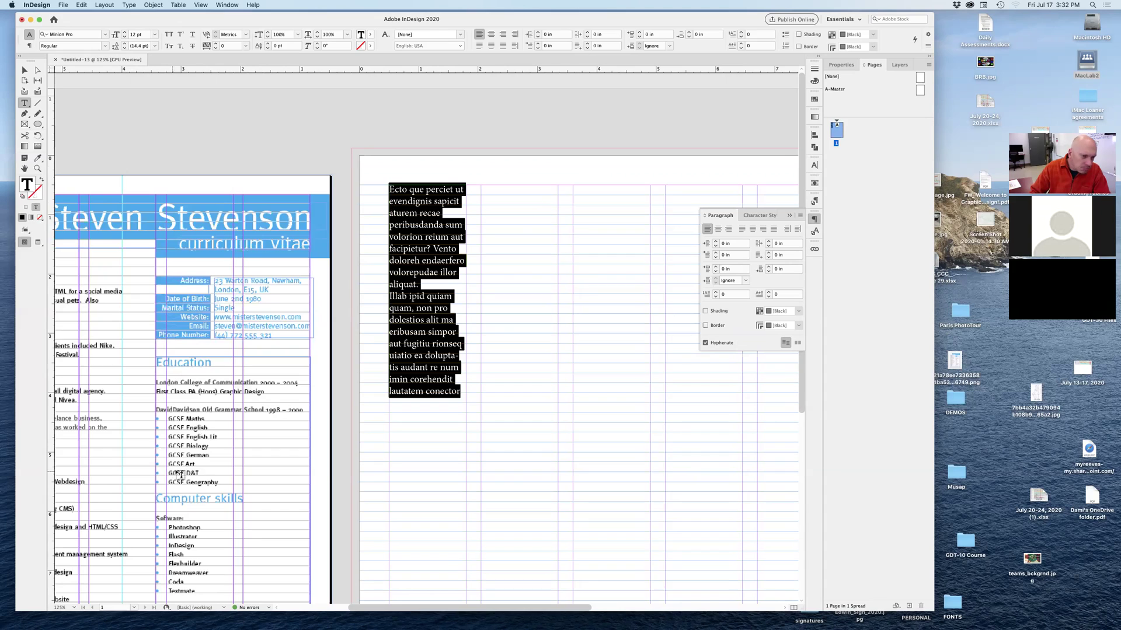
# Change the font of the selected placeholder text to Montserrat Regular.
pyautogui.click(94, 35)
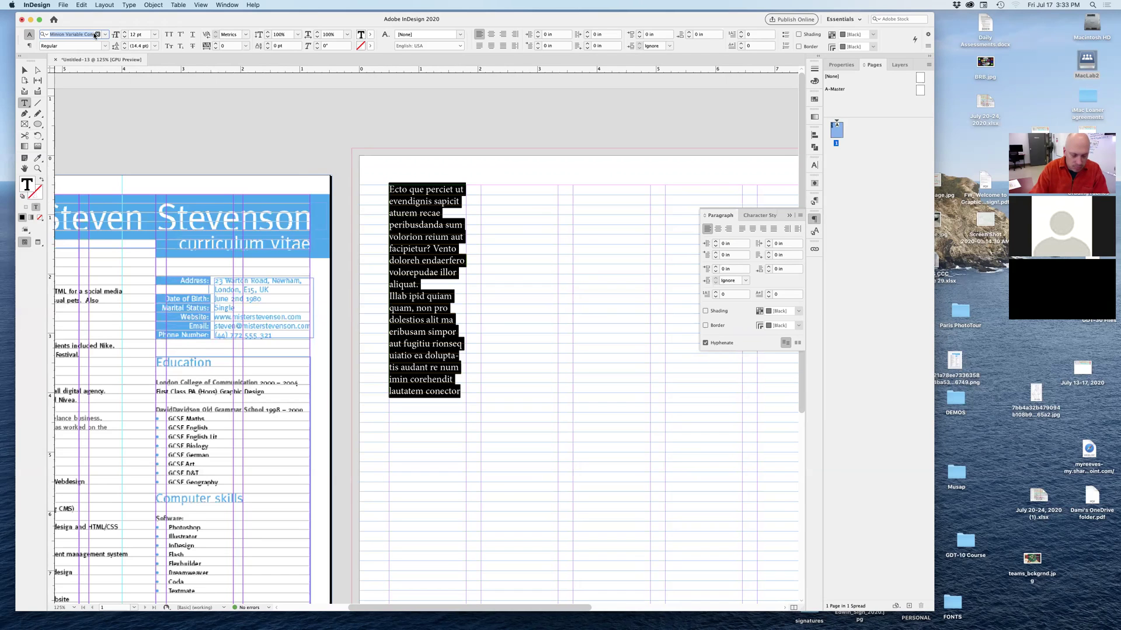
pyautogui.write('Mont')
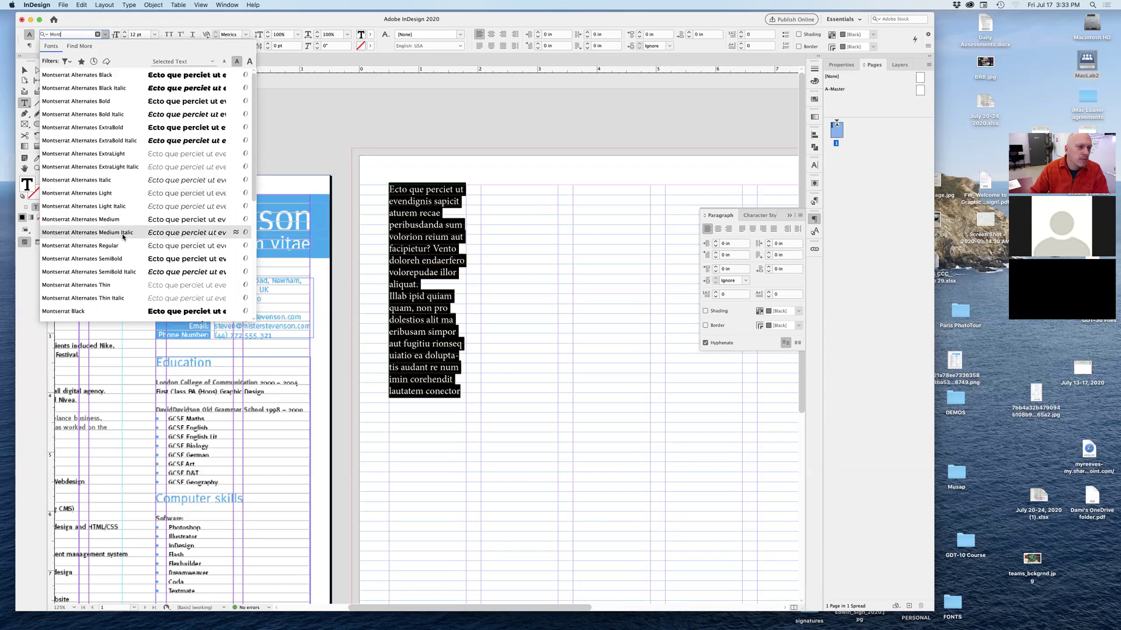
pyautogui.scroll(-5, 123, 237)
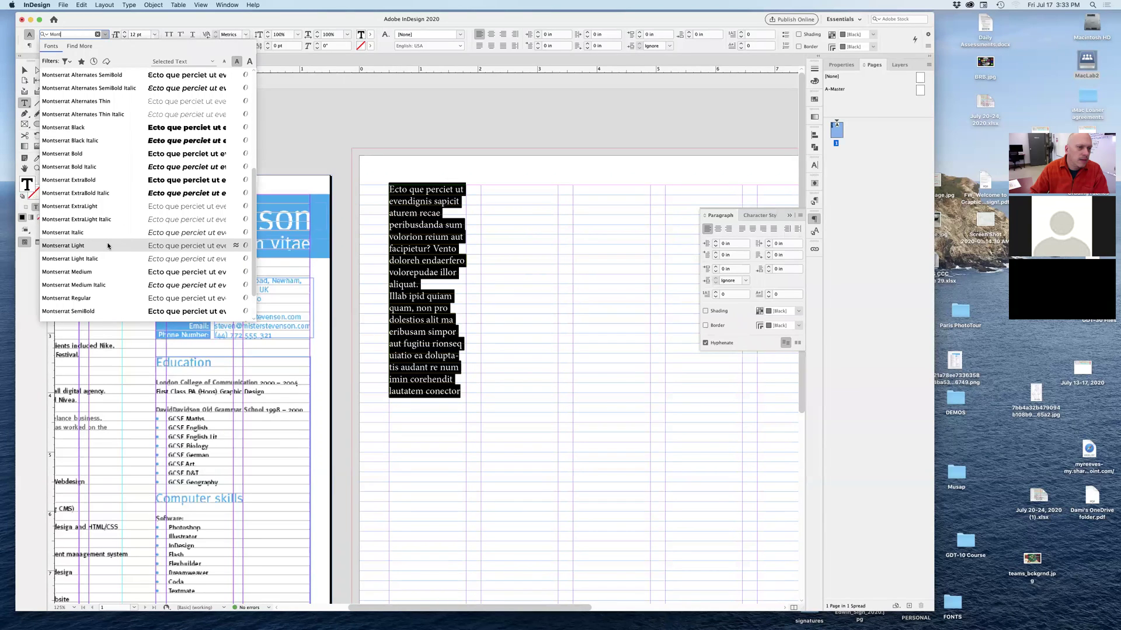
pyautogui.click(108, 298)
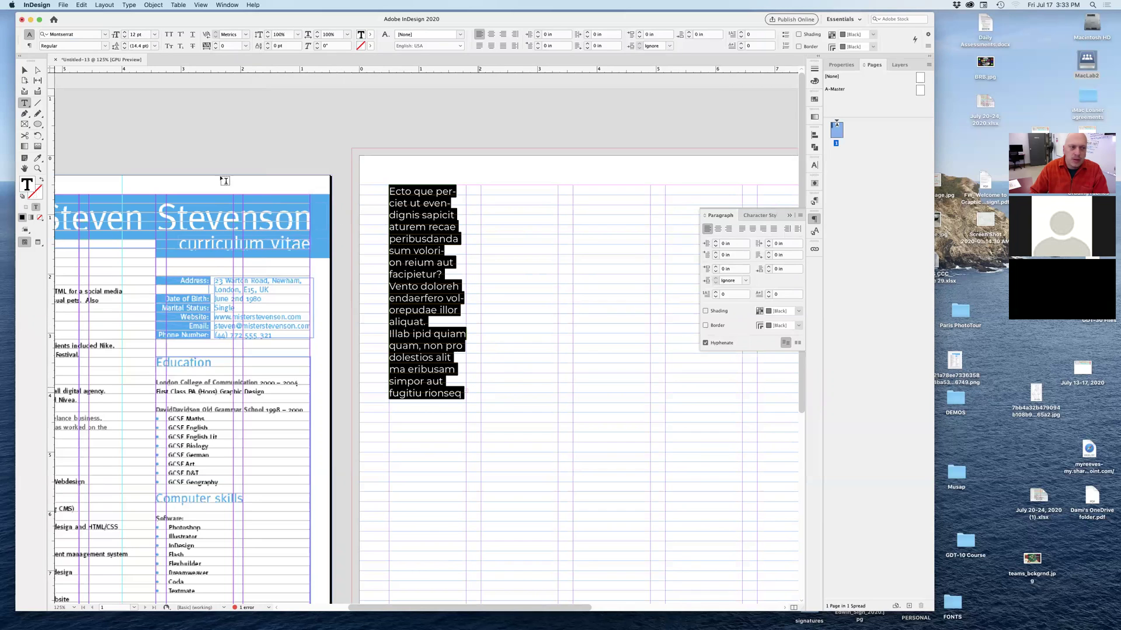
# Enlarge the placeholder frame to span two columns, about 2.8 by 4.4 in, and set all its text to 10 pt.
pyautogui.click(24, 70)
pyautogui.moveTo(465, 402); pyautogui.dragTo(558, 445)
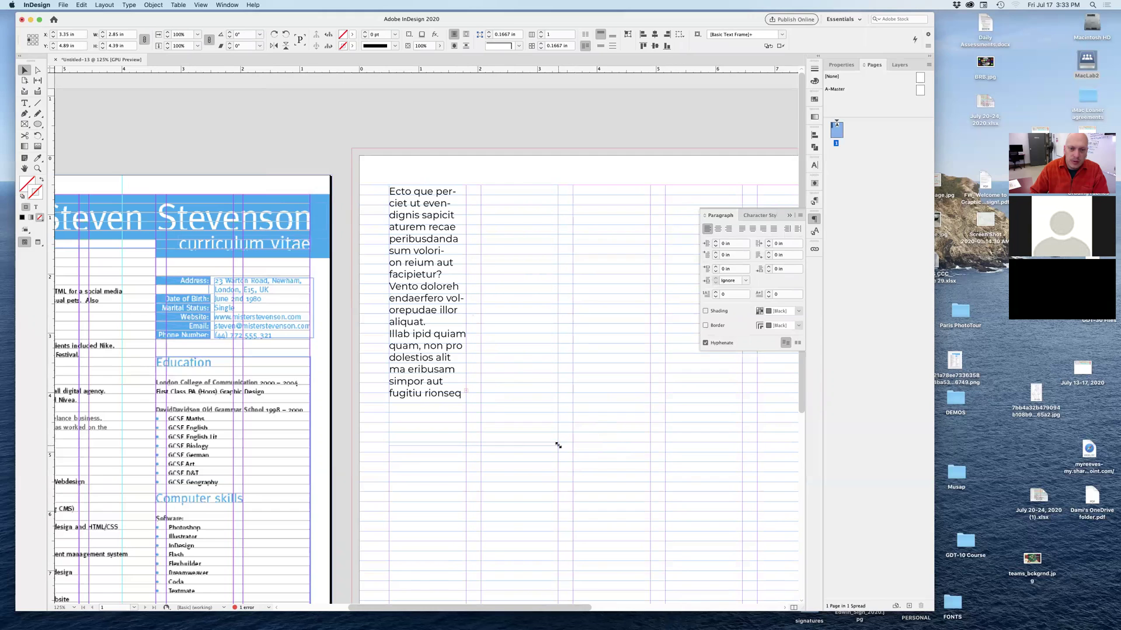
pyautogui.tripleClick(491, 319)
pyautogui.press('super+a')
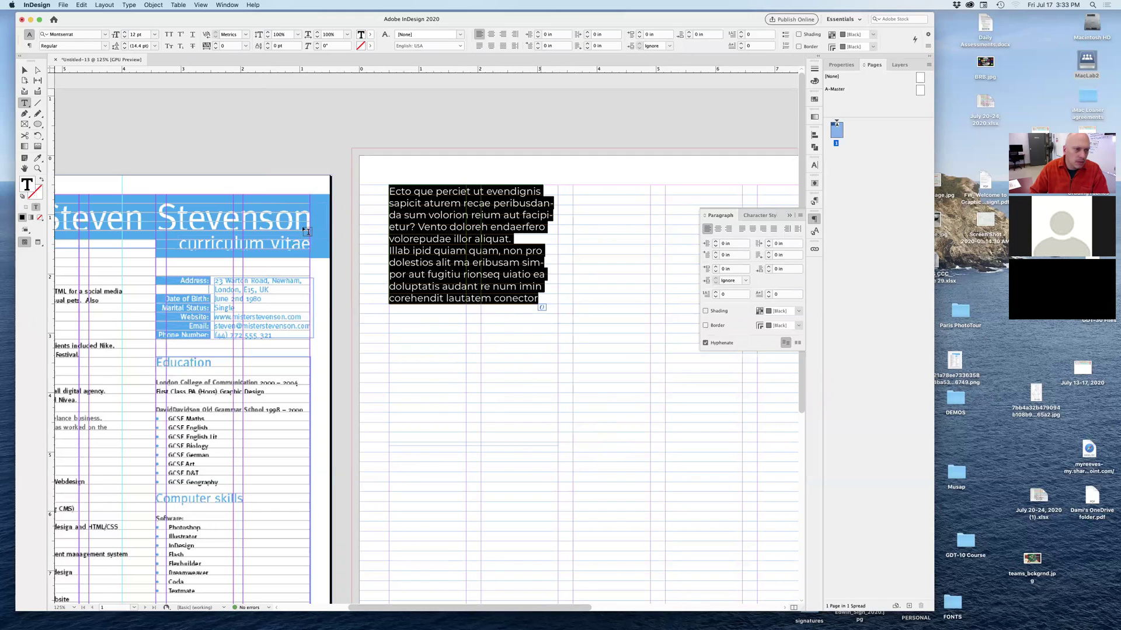
pyautogui.click(124, 39)
pyautogui.click(124, 39)
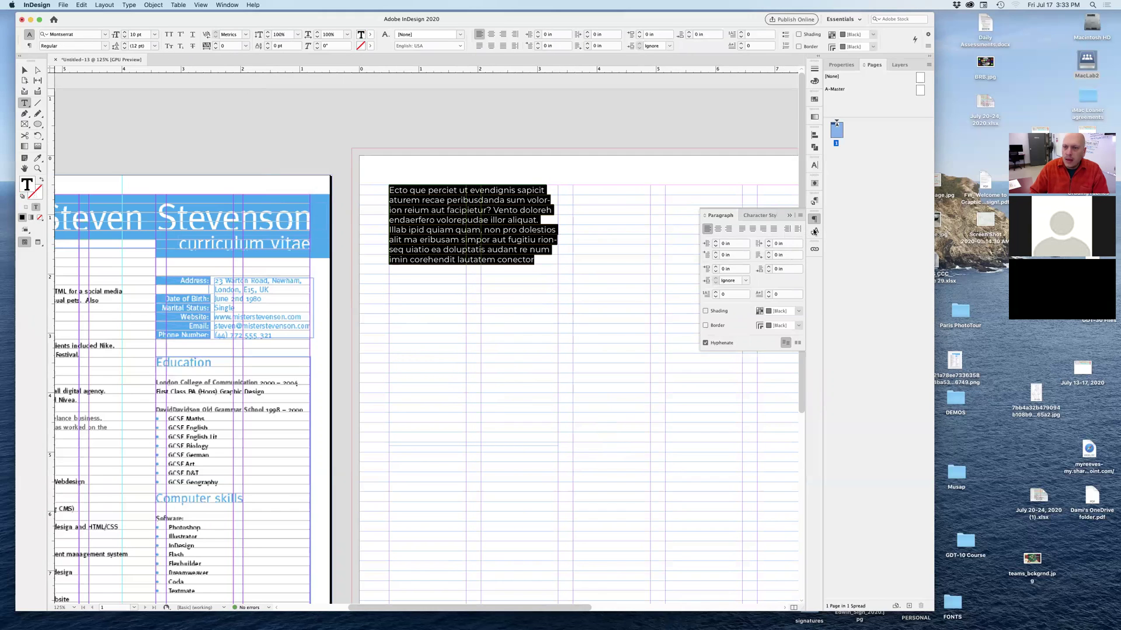
# Create a new paragraph style from the selected placeholder text and name it Body copy.
pyautogui.click(813, 201)
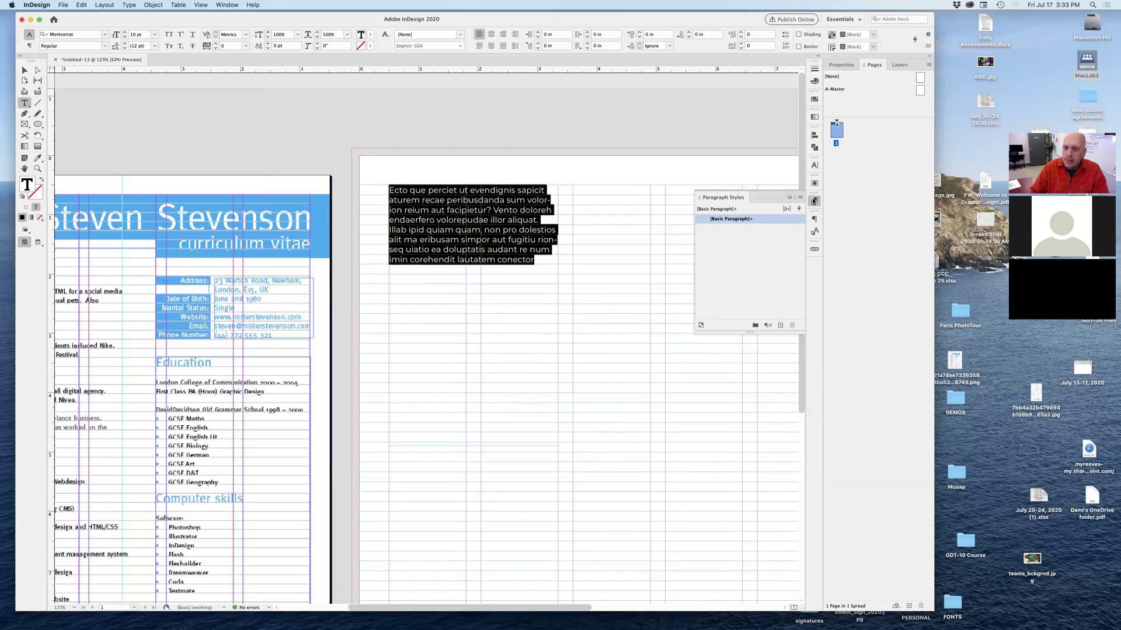
pyautogui.click(778, 325)
pyautogui.click(708, 230)
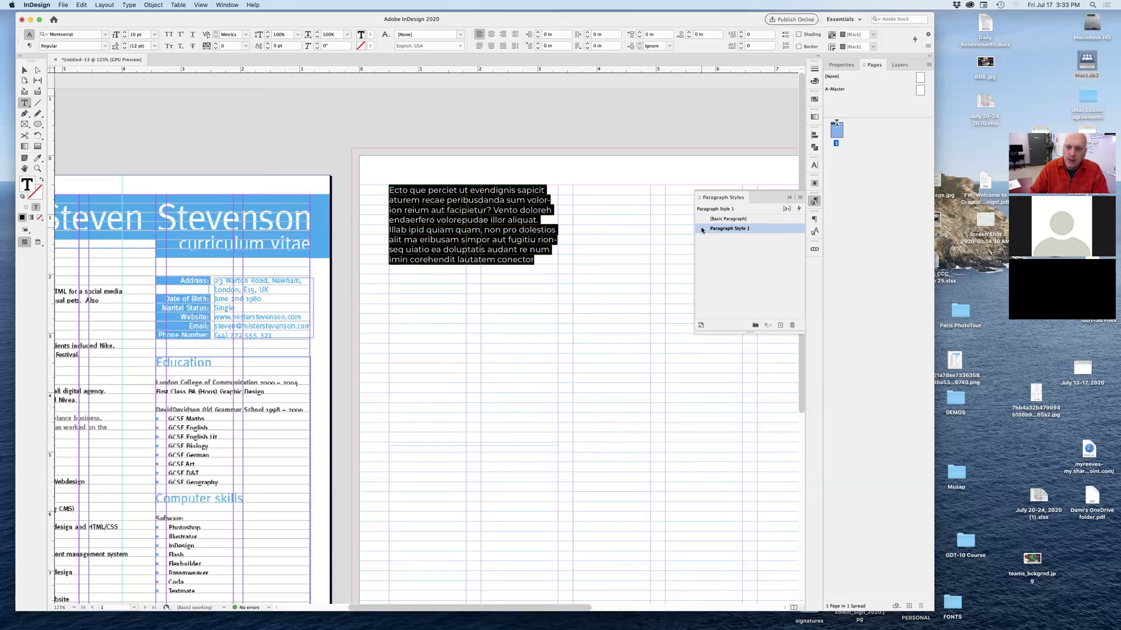
pyautogui.moveTo(630, 275); pyautogui.dragTo(561, 268)
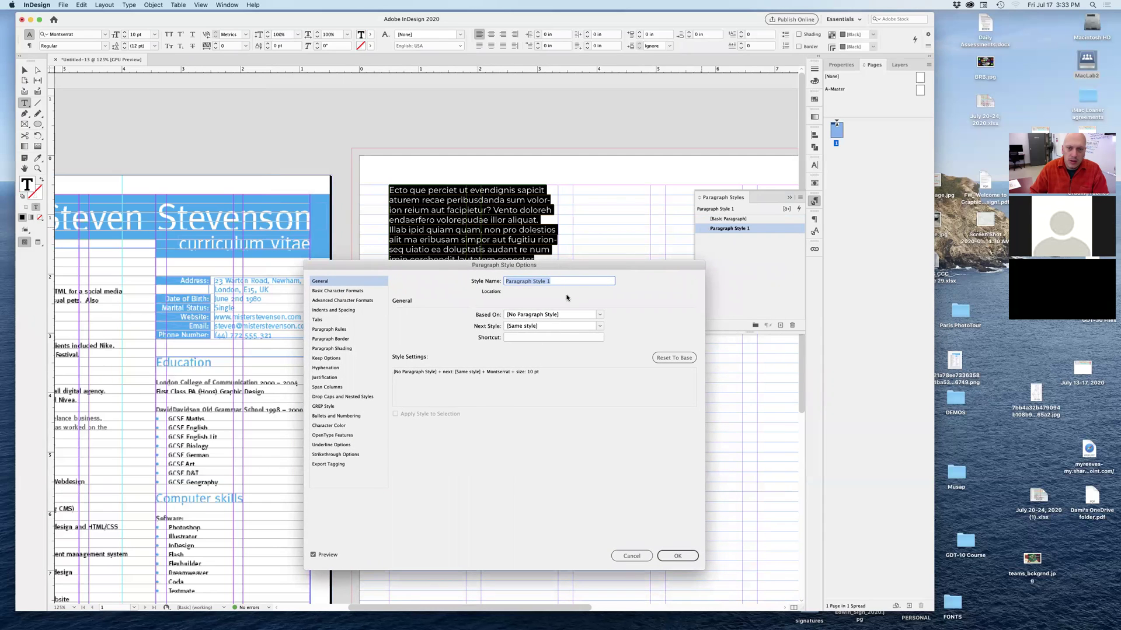
pyautogui.write('Body copy')
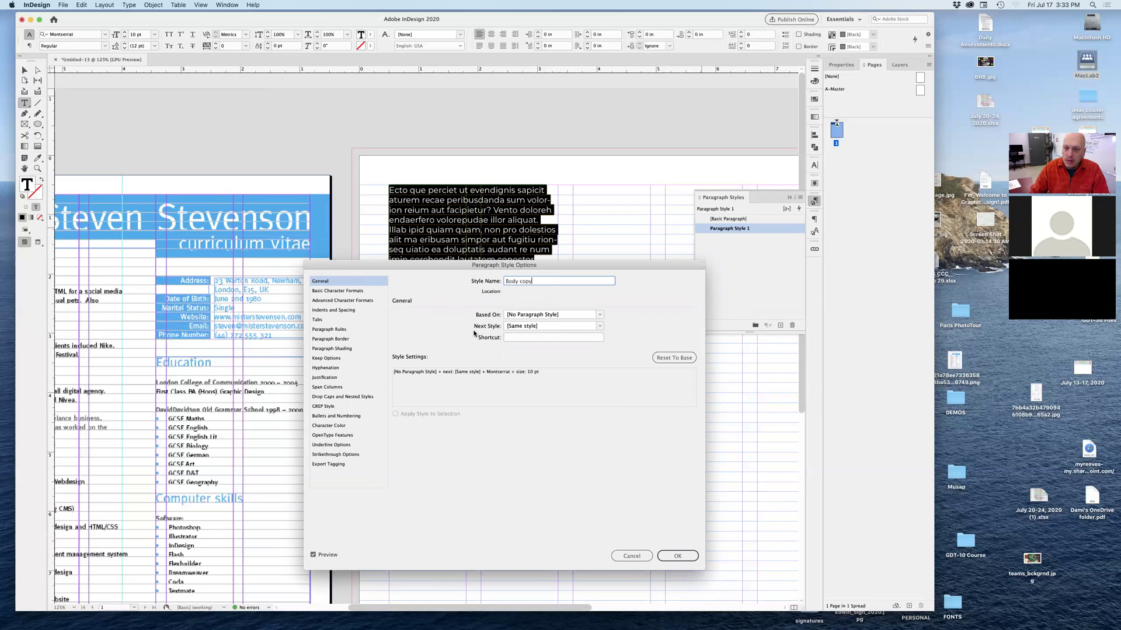
# Make the Body copy style align all lines to the baseline grid, with the preview turned on.
pyautogui.click(334, 292)
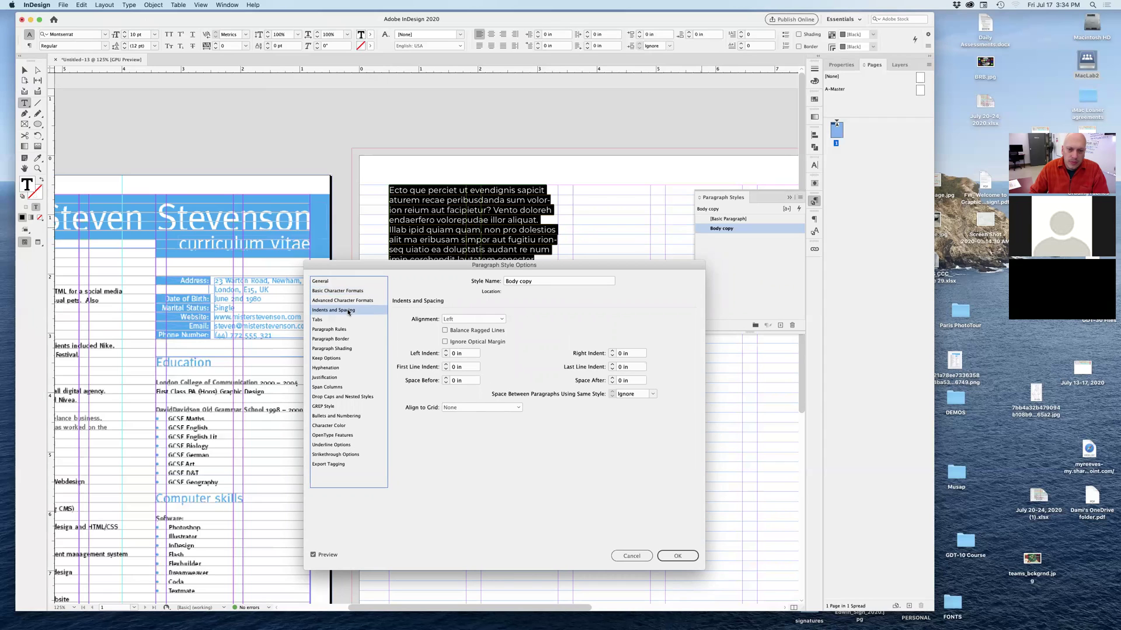
pyautogui.click(448, 408)
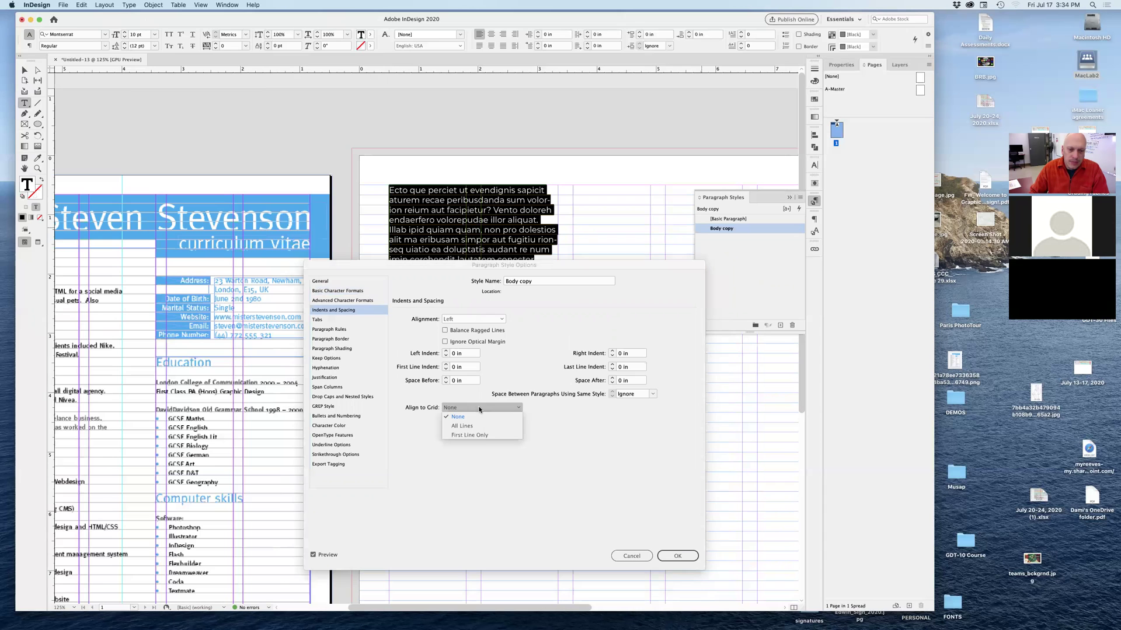
pyautogui.click(468, 427)
pyautogui.moveTo(450, 263); pyautogui.dragTo(626, 223)
pyautogui.click(489, 512)
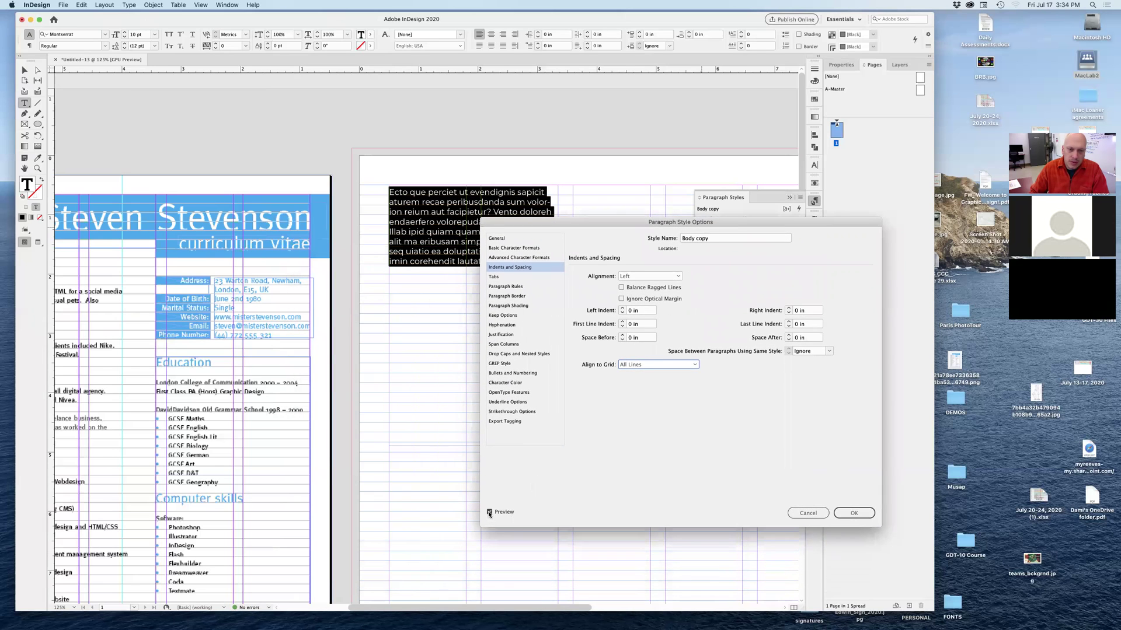
pyautogui.click(490, 512)
# Try smaller type sizes for the Body copy style, down to 7 pt, and settle on 11 pt.
pyautogui.click(513, 248)
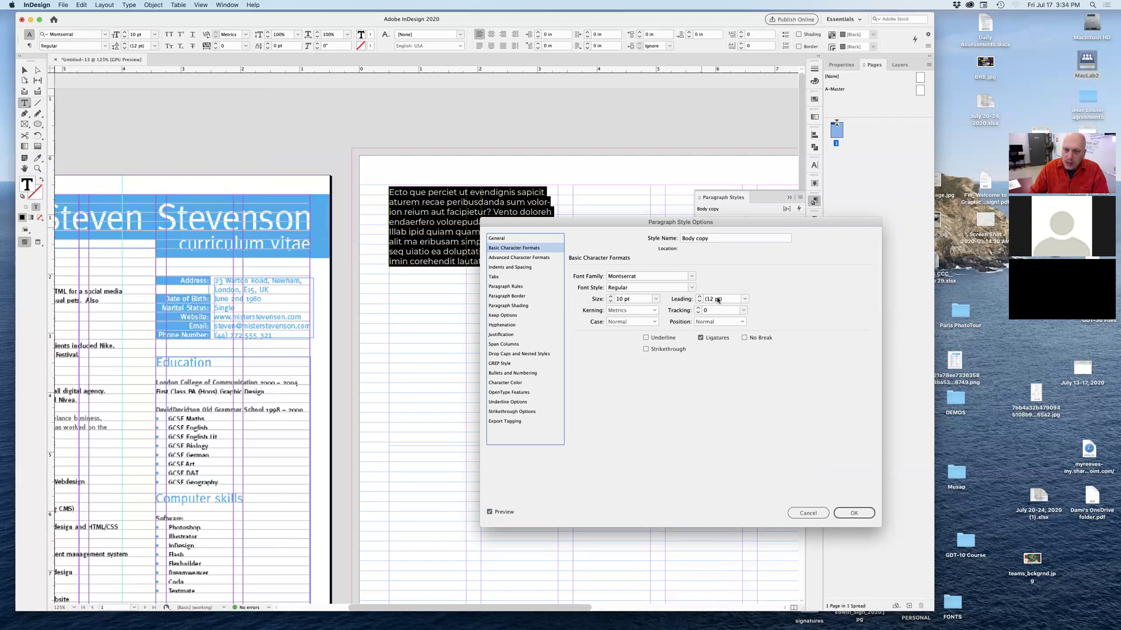
pyautogui.click(610, 302)
pyautogui.click(610, 301)
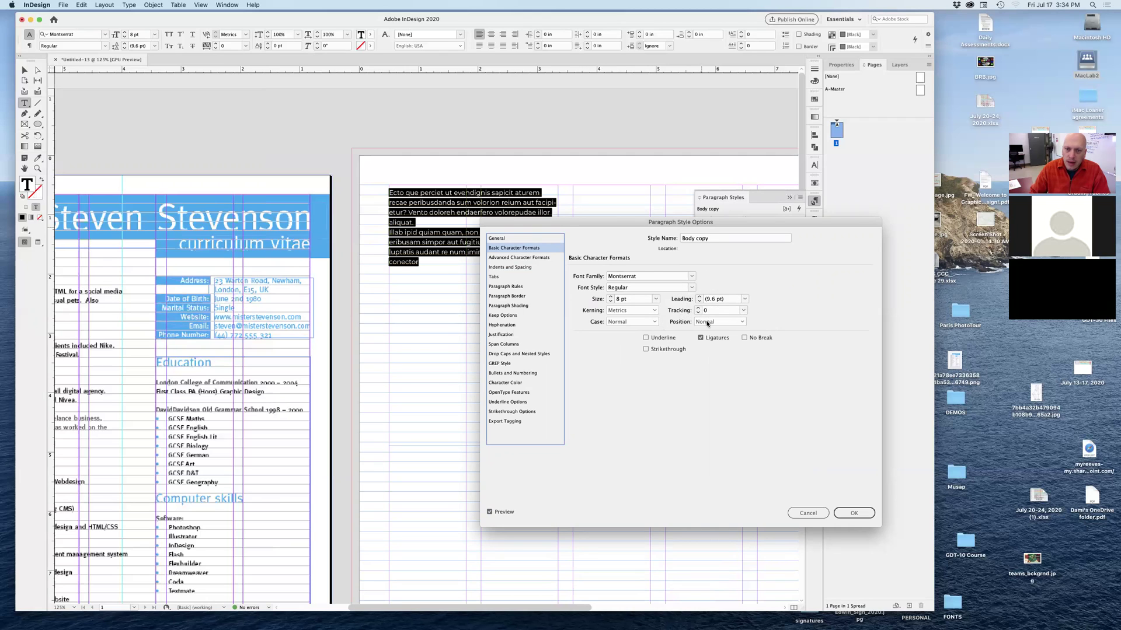
pyautogui.click(610, 302)
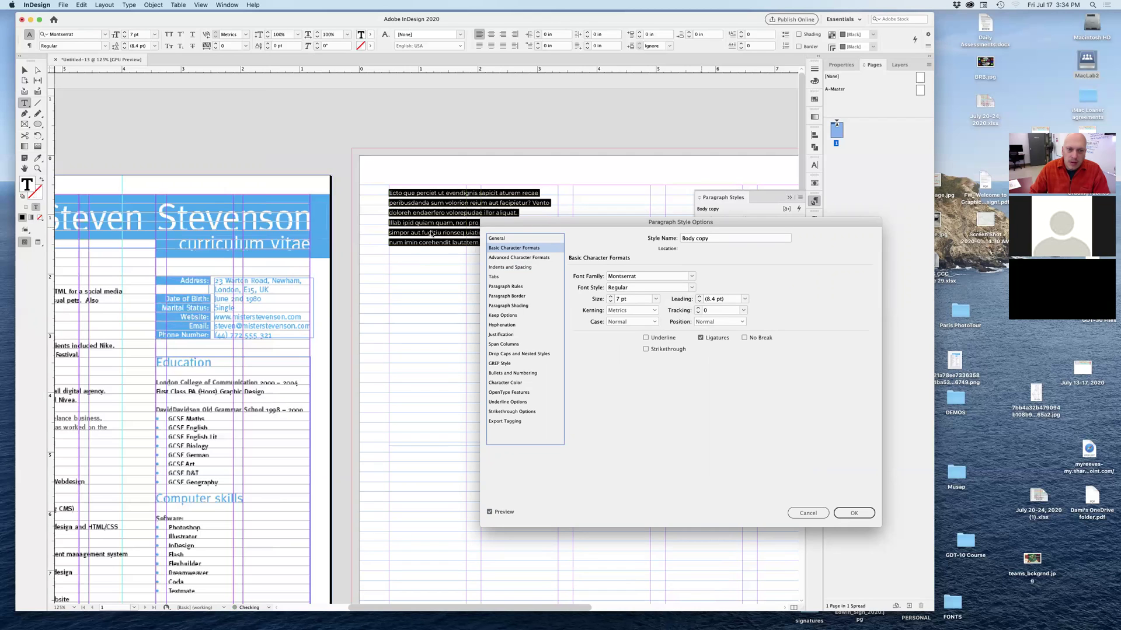
pyautogui.click(610, 297)
pyautogui.click(610, 296)
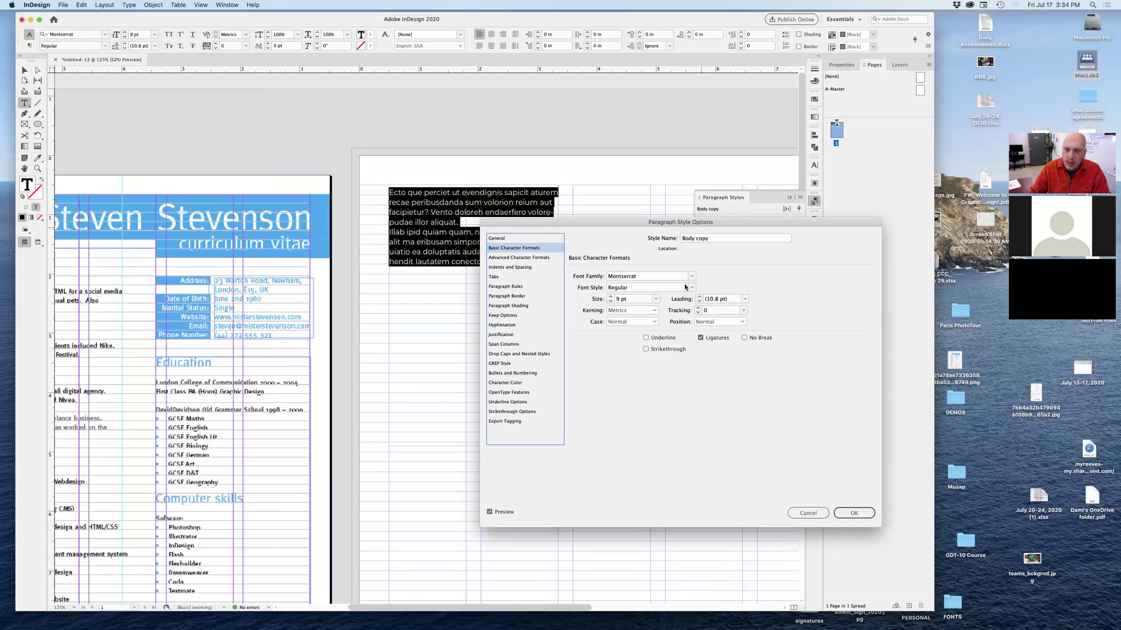
pyautogui.click(610, 297)
pyautogui.click(610, 297)
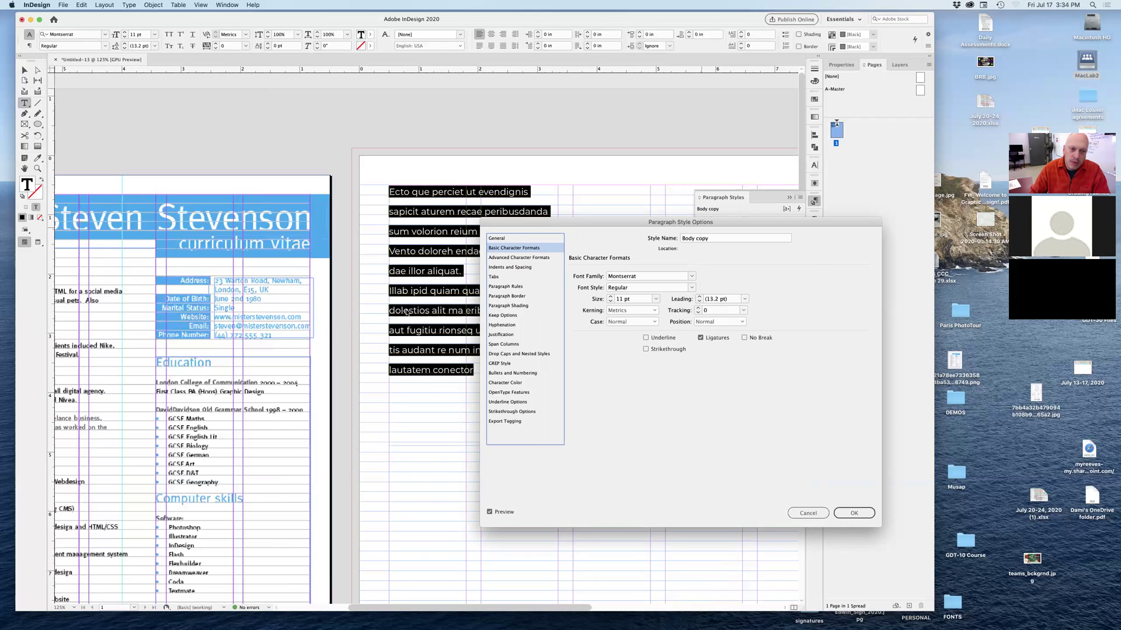
# Set the Body copy style's leading to 12 pt, apply the style options and leave text editing.
pyautogui.click(699, 300)
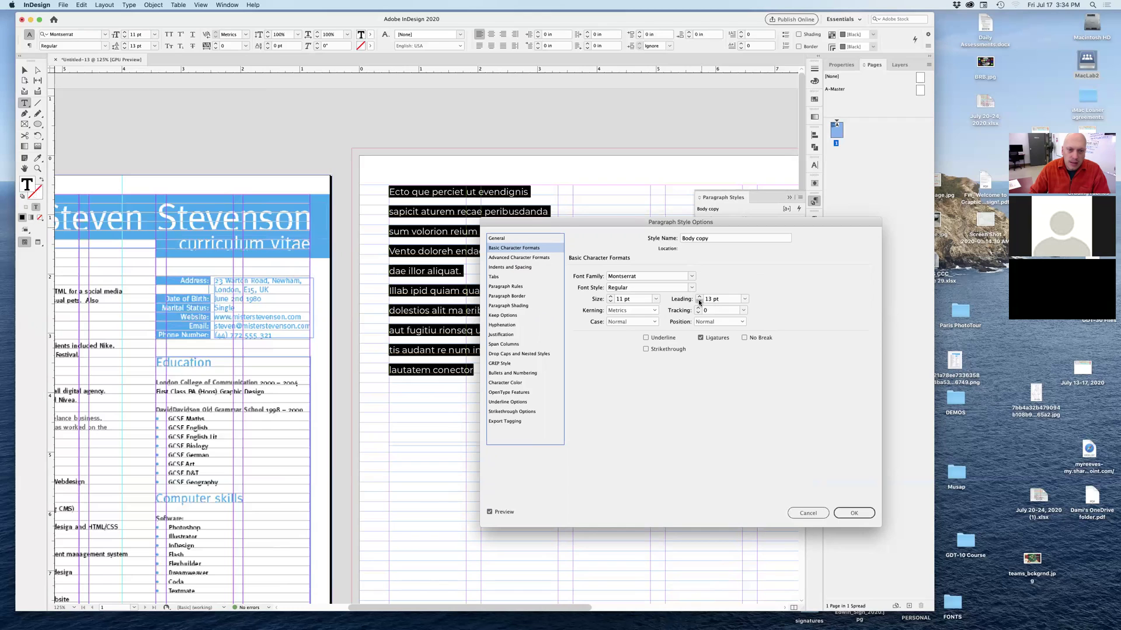
pyautogui.click(699, 301)
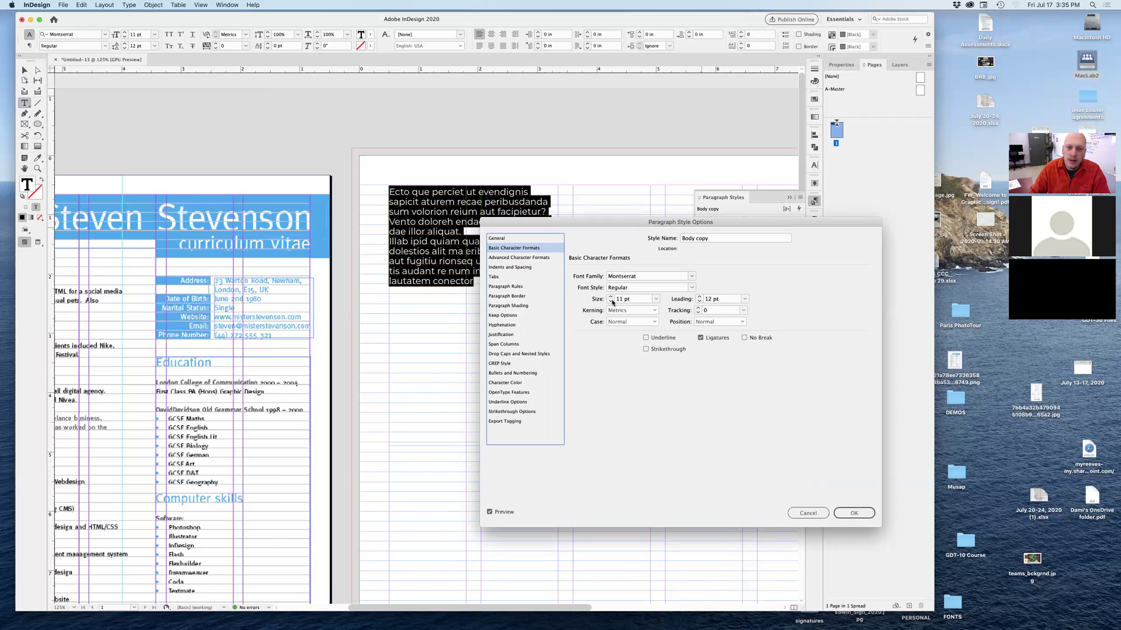
pyautogui.click(852, 513)
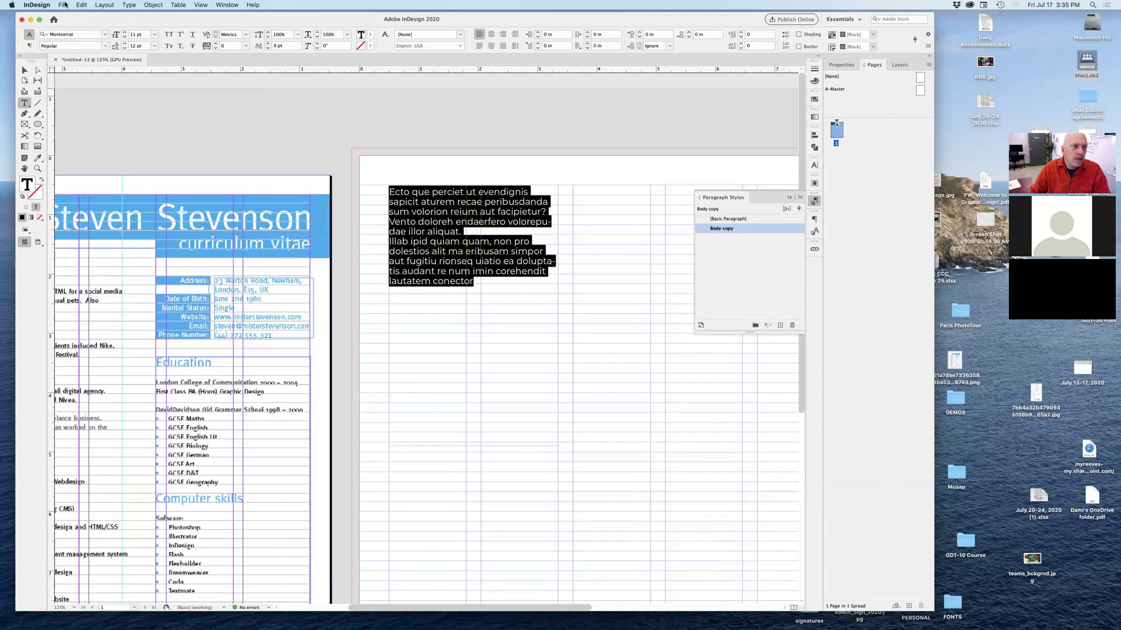
pyautogui.click(25, 70)
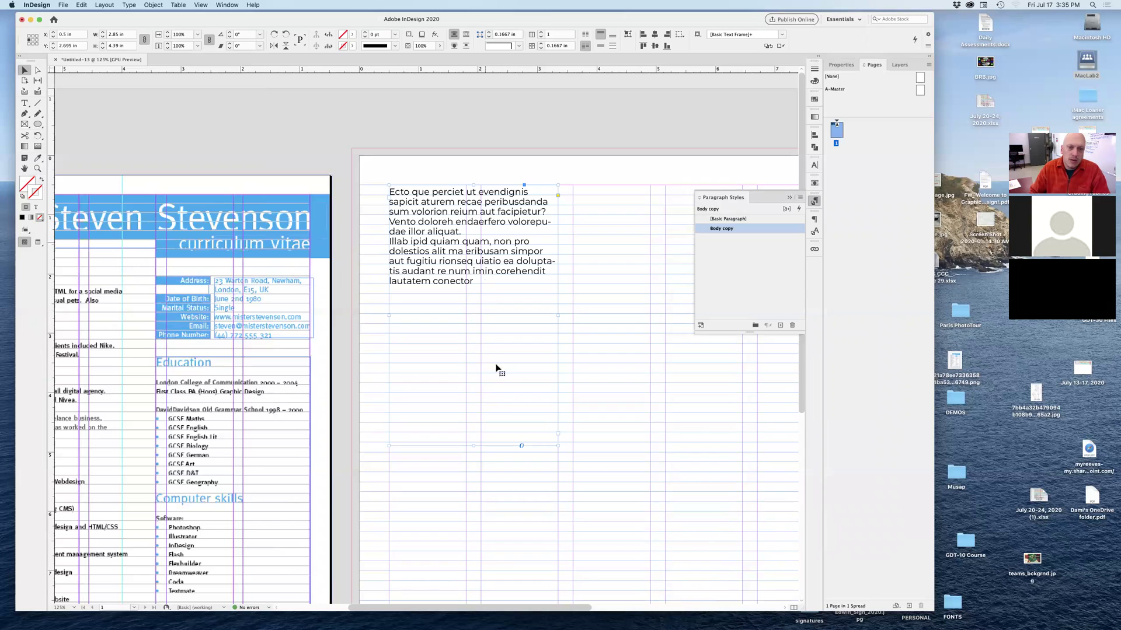
# Look through the program preferences for the baseline grid settings.
pyautogui.click(60, 5)
pyautogui.moveTo(47, 5)
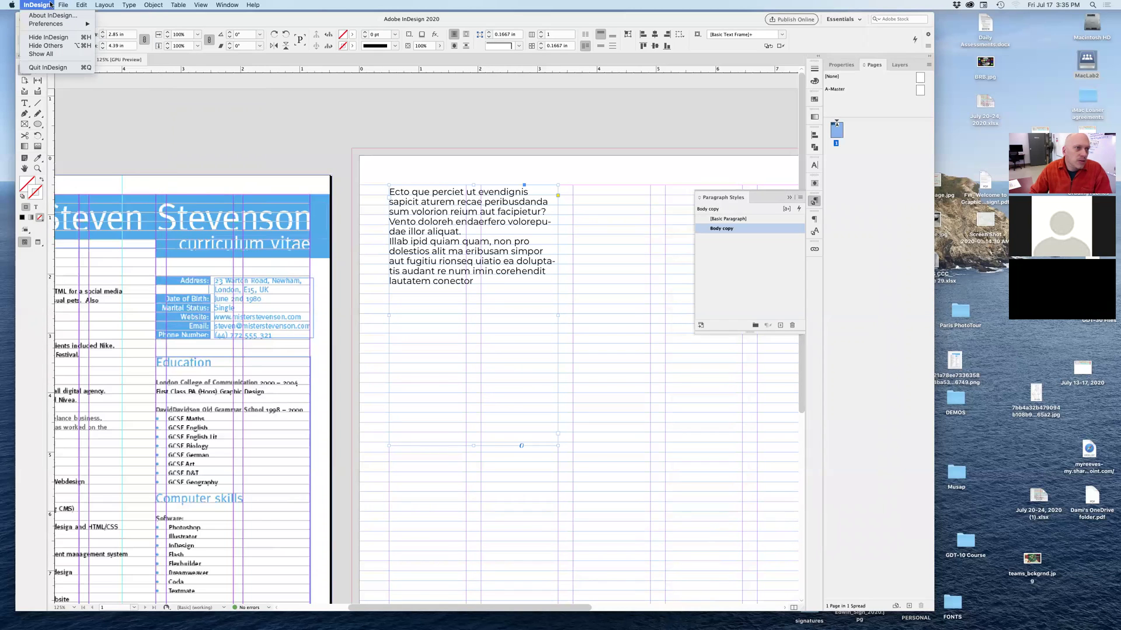
pyautogui.moveTo(60, 24)
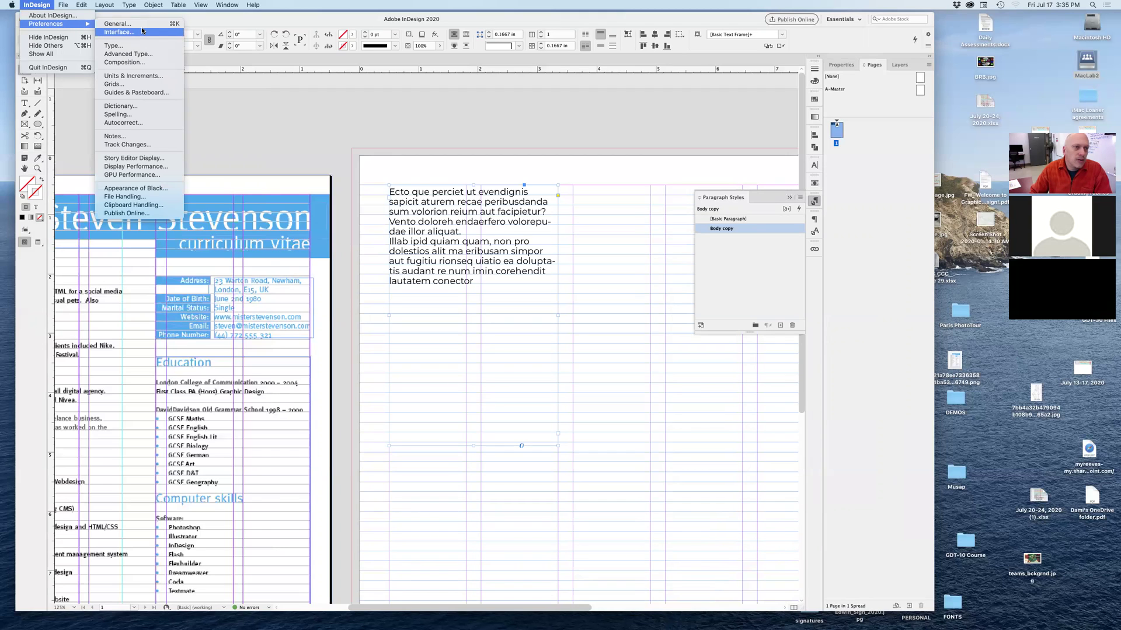
pyautogui.click(158, 94)
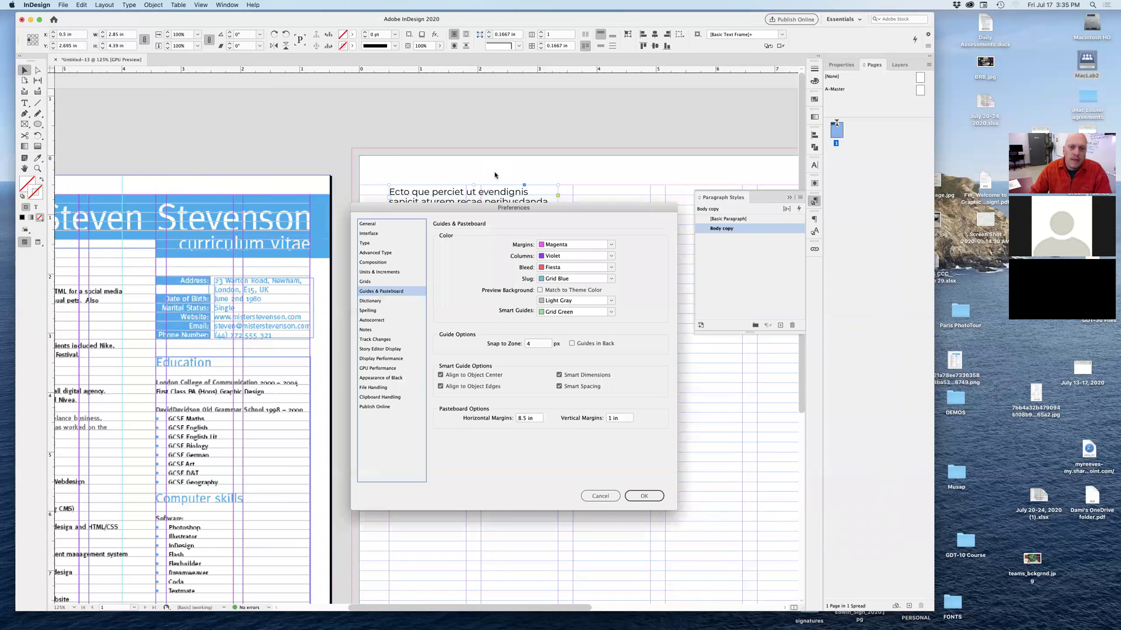
pyautogui.moveTo(502, 209); pyautogui.dragTo(206, 150)
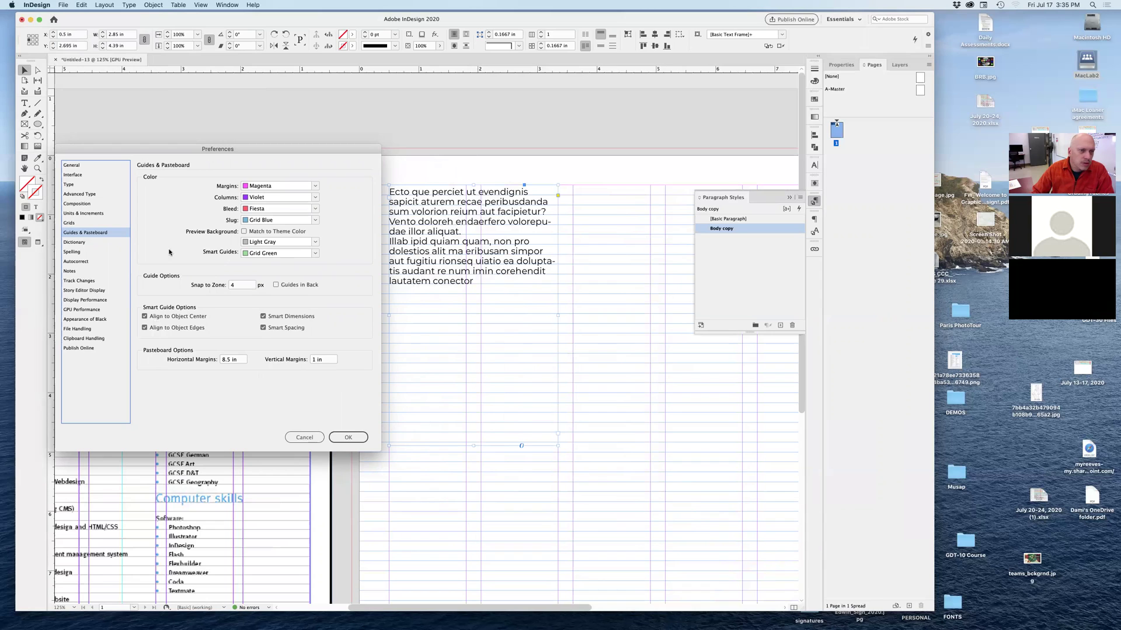
pyautogui.click(86, 214)
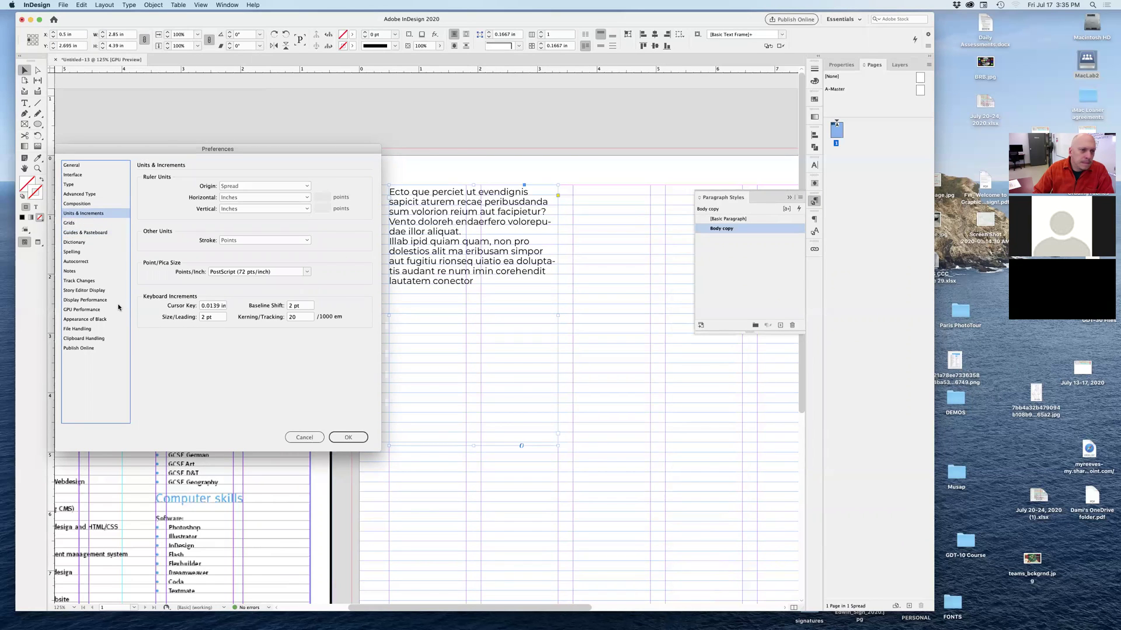
pyautogui.click(90, 204)
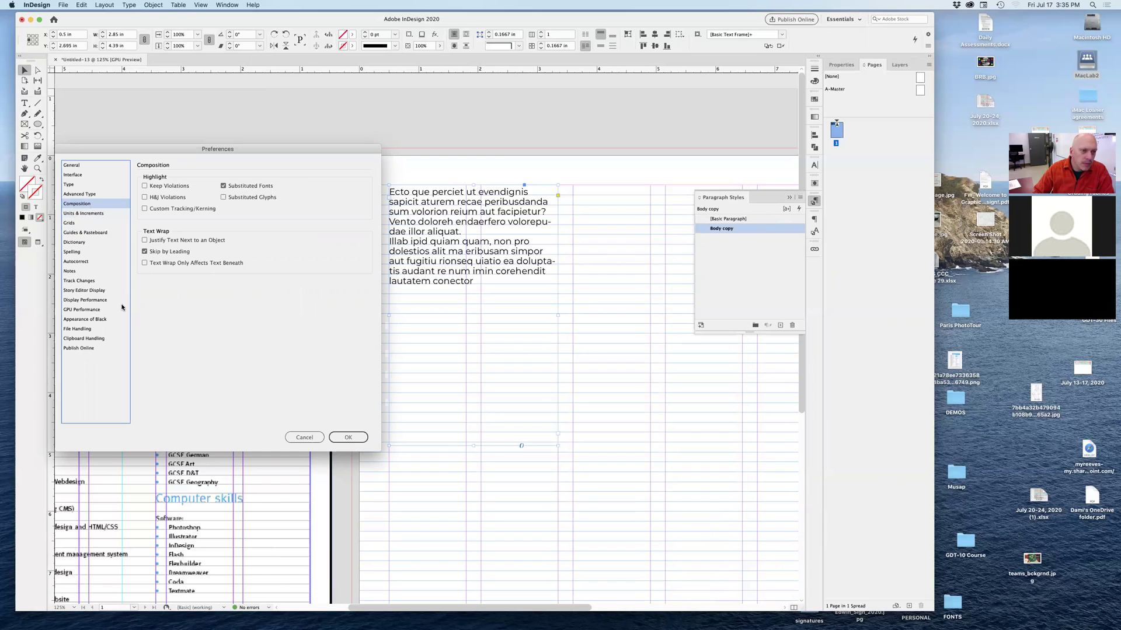
pyautogui.click(82, 167)
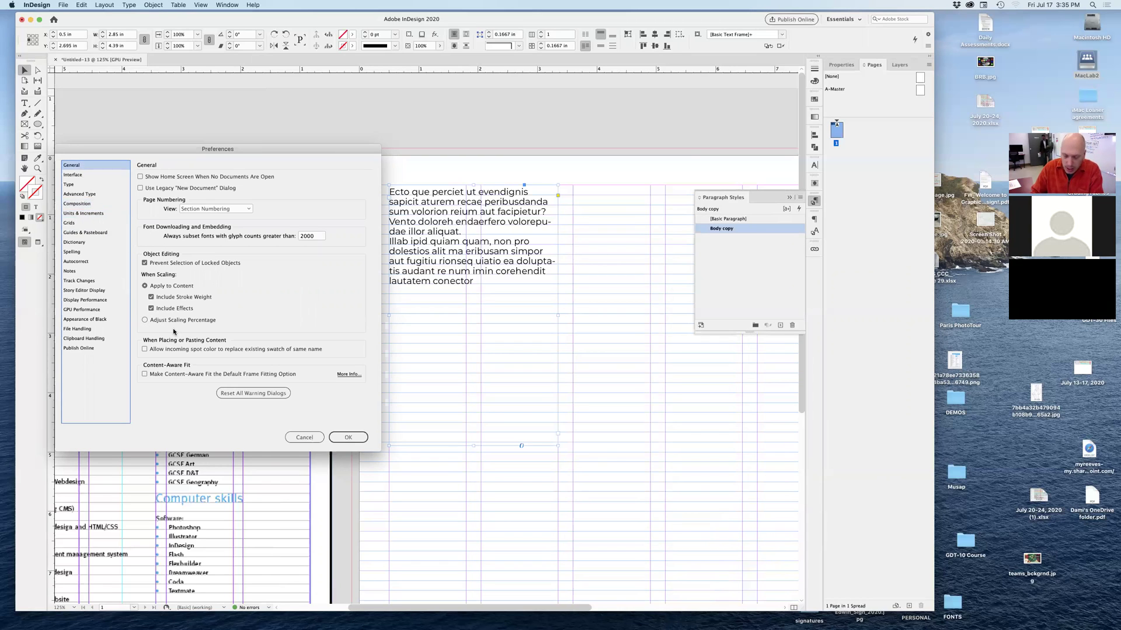
pyautogui.click(88, 175)
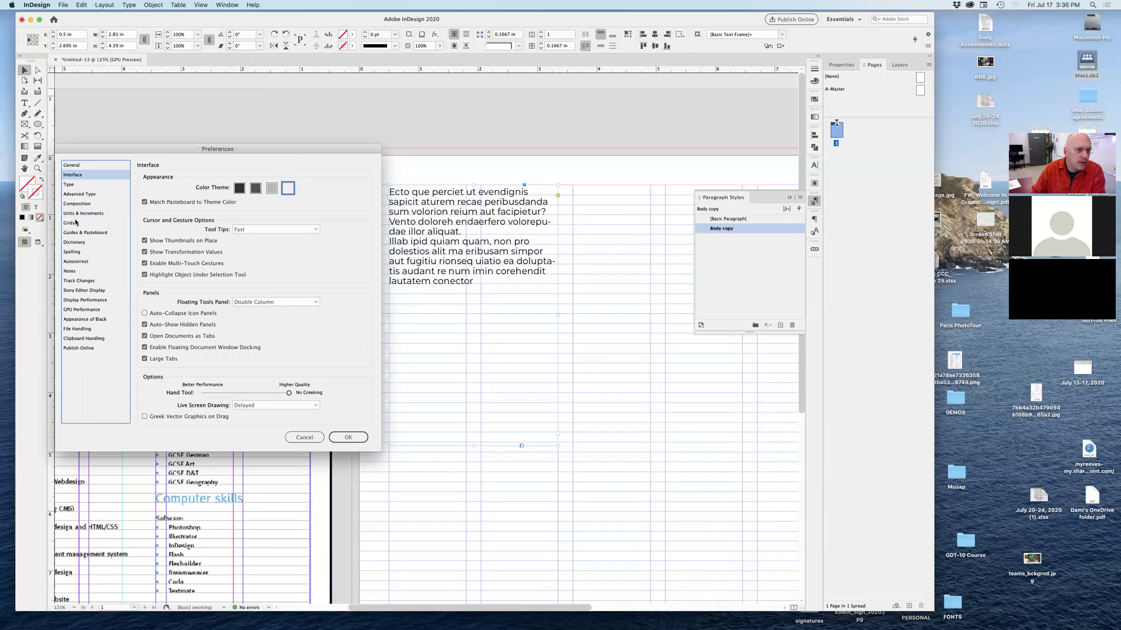
pyautogui.press('Down')
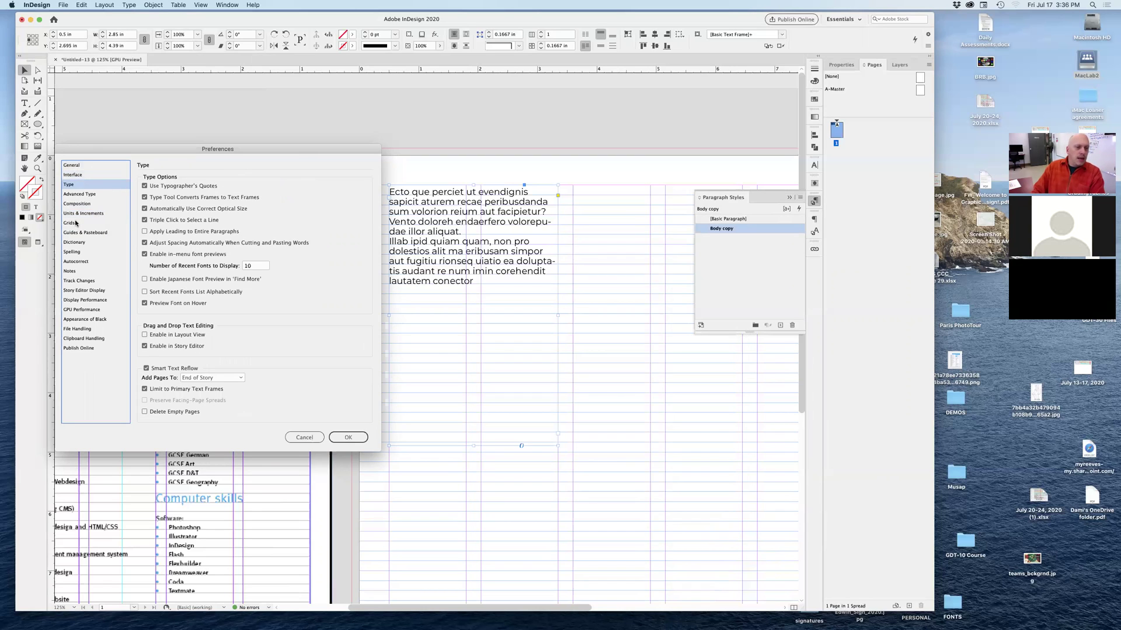
pyautogui.press('Down')
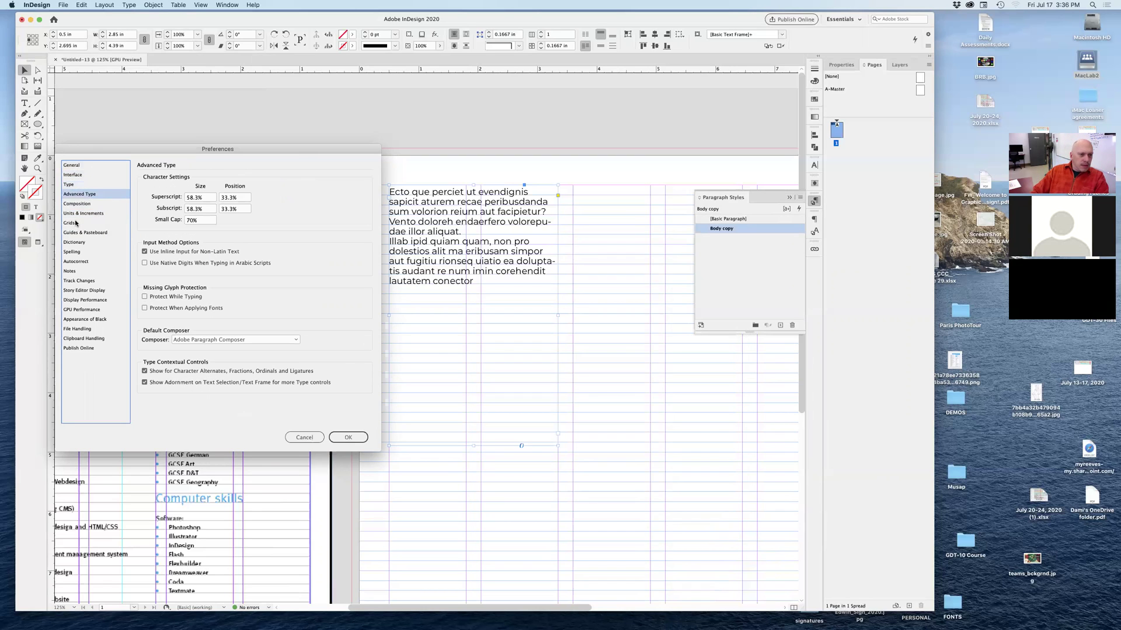
pyautogui.press('Down')
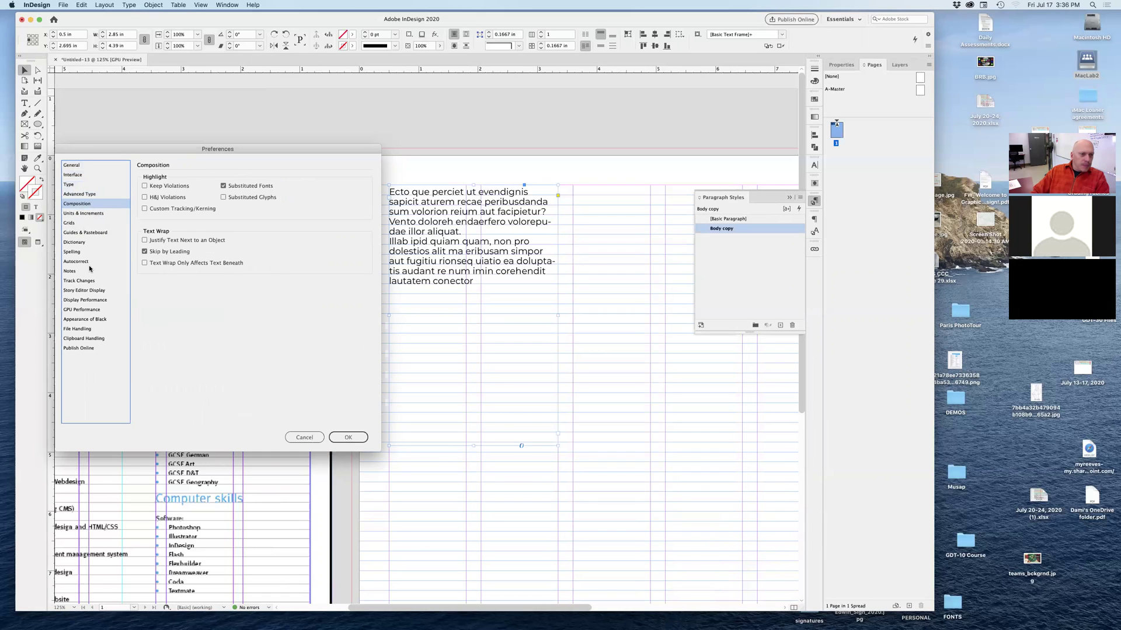
pyautogui.press('Down')
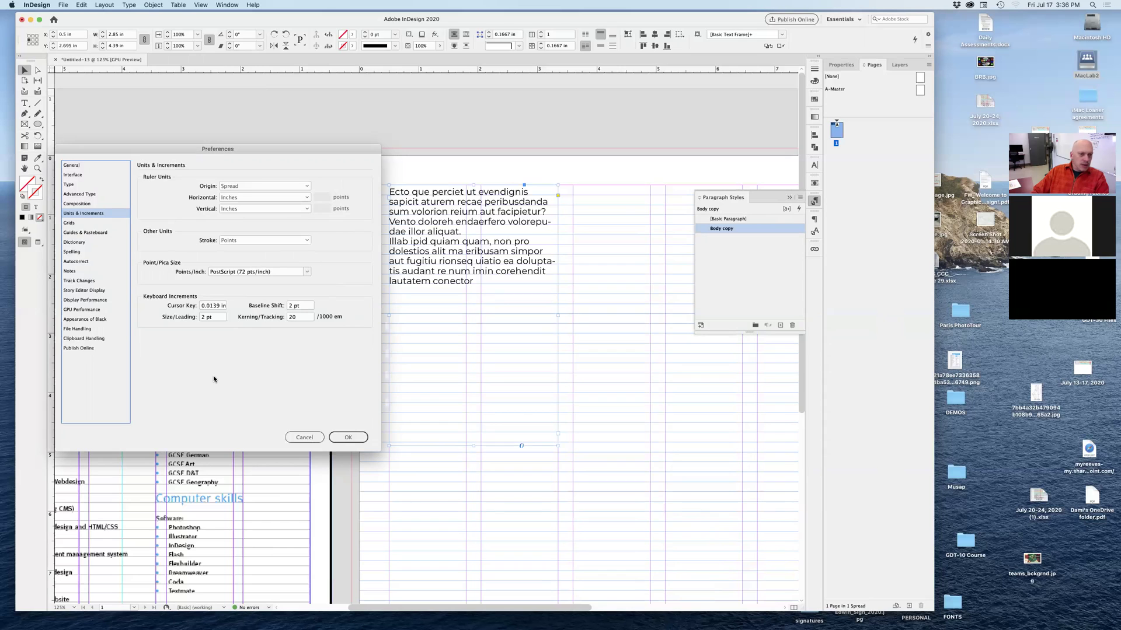
pyautogui.press('Down')
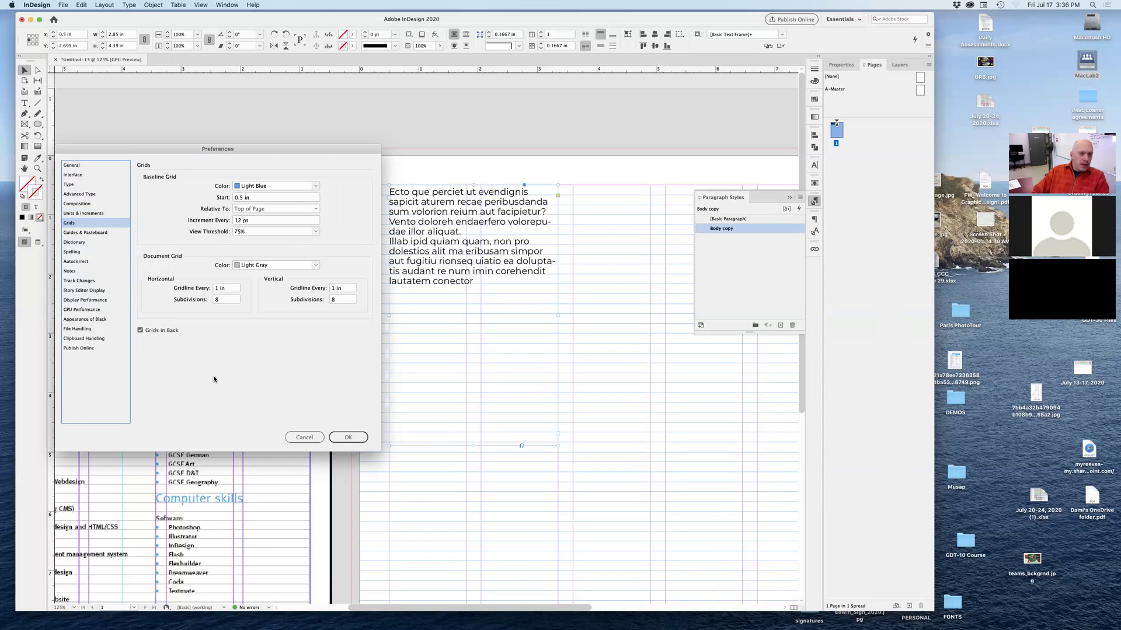
pyautogui.click(93, 233)
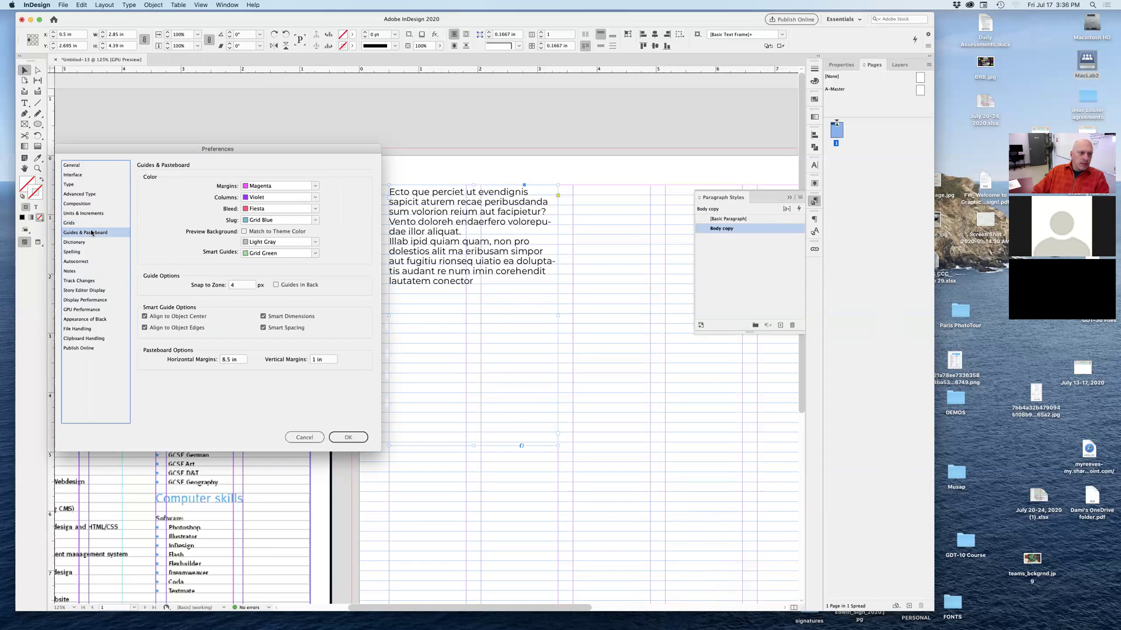
pyautogui.click(91, 225)
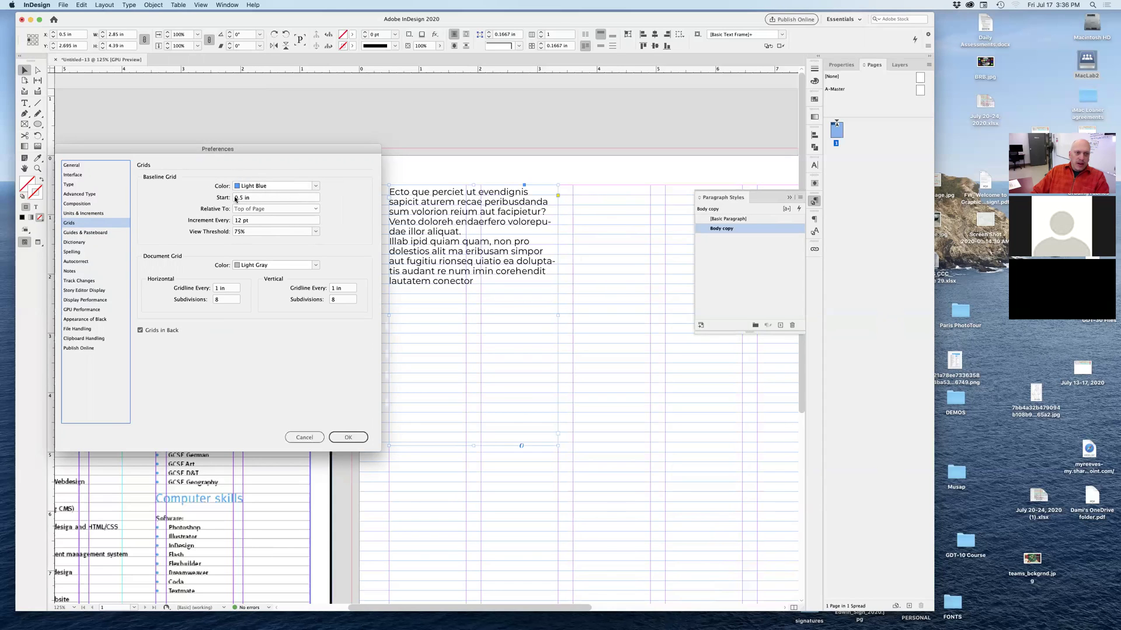
# Try measuring the baseline grid from the top margin, and return its reference to Top of Page.
pyautogui.moveTo(303, 151); pyautogui.dragTo(285, 181)
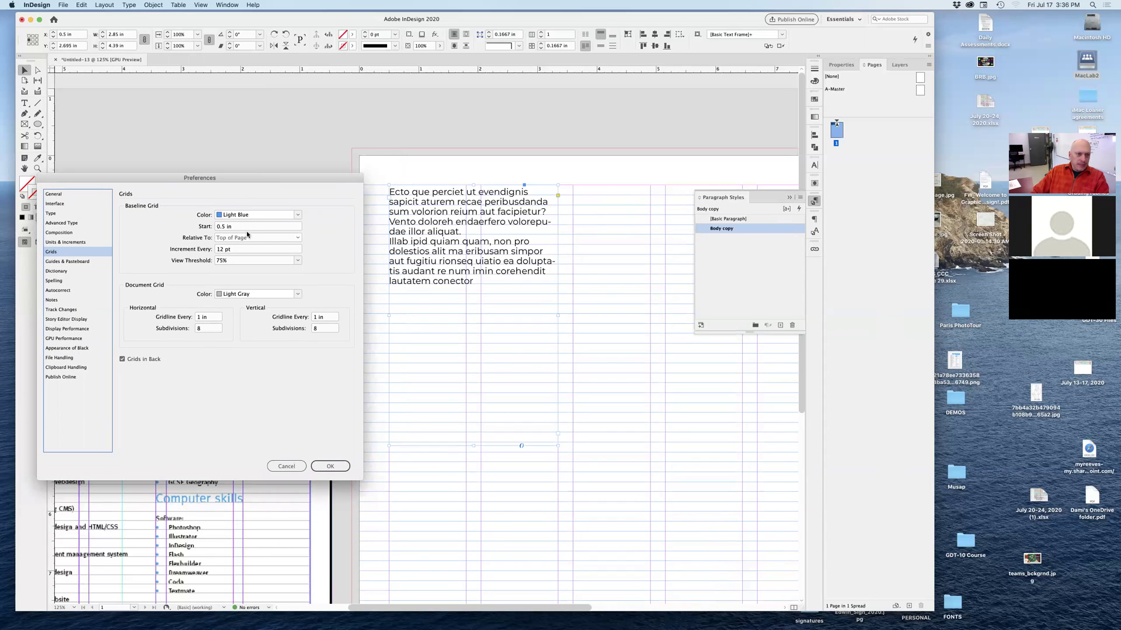
pyautogui.click(285, 239)
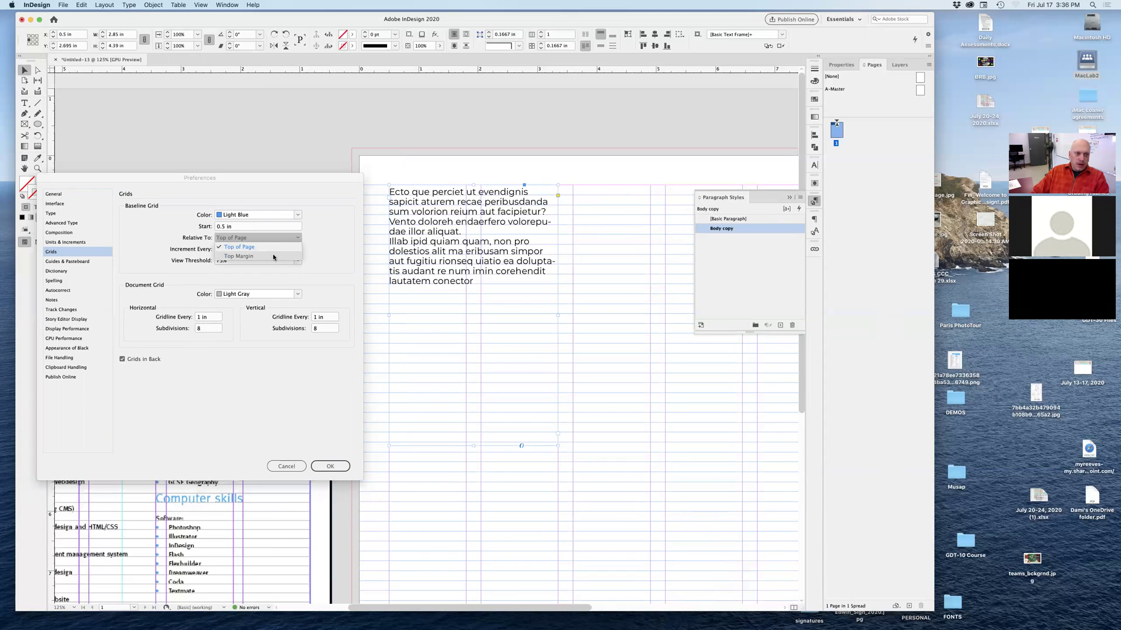
pyautogui.click(273, 256)
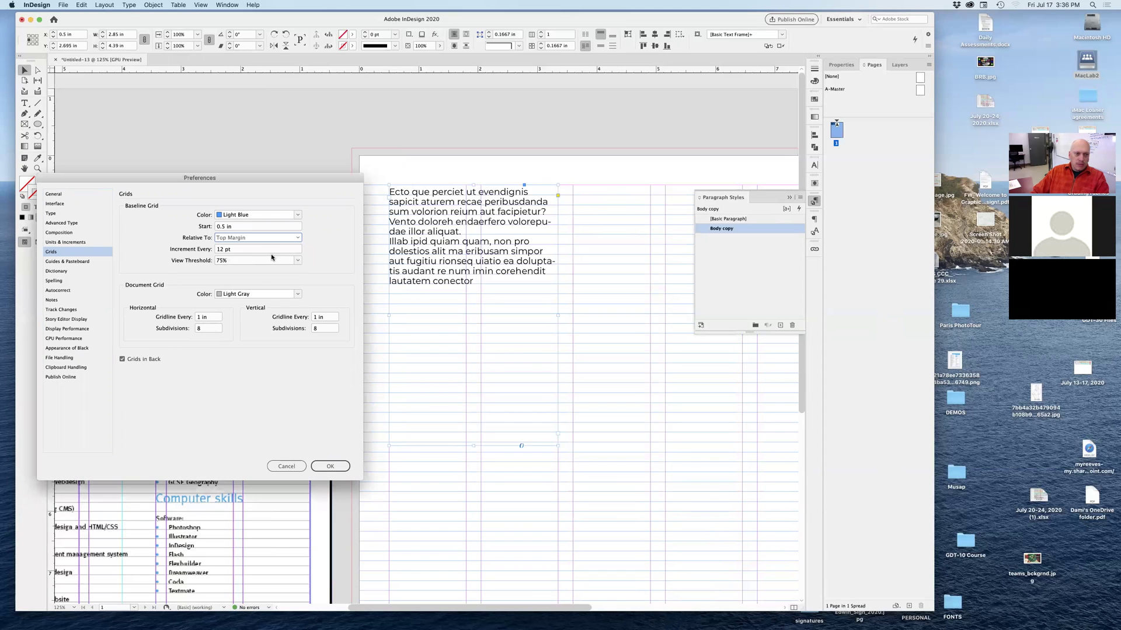
pyautogui.click(254, 238)
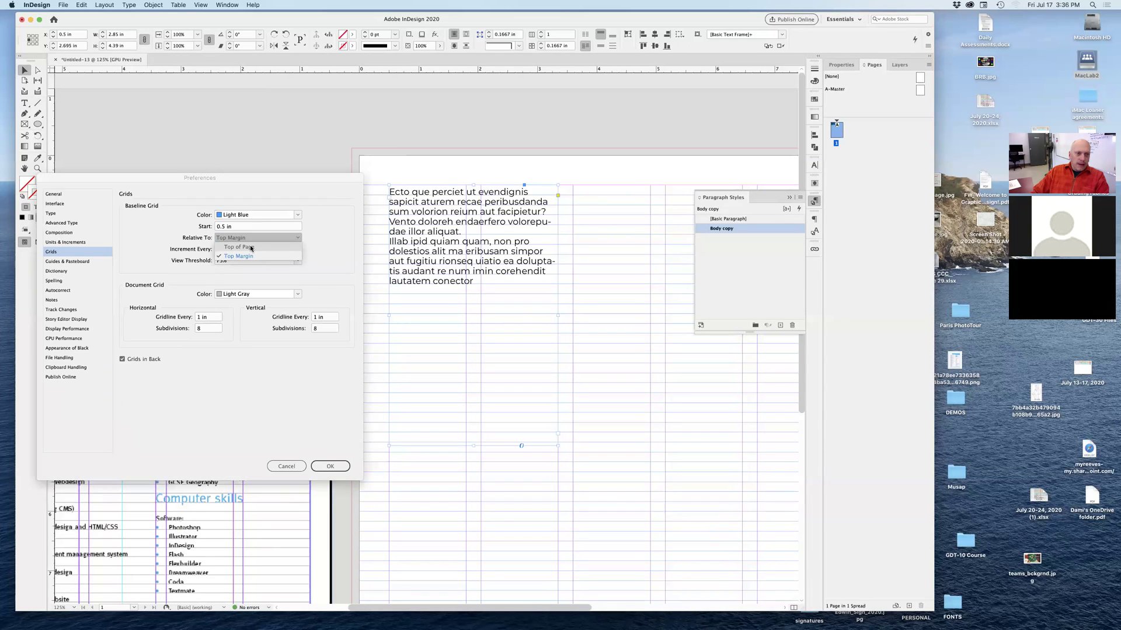
pyautogui.click(251, 227)
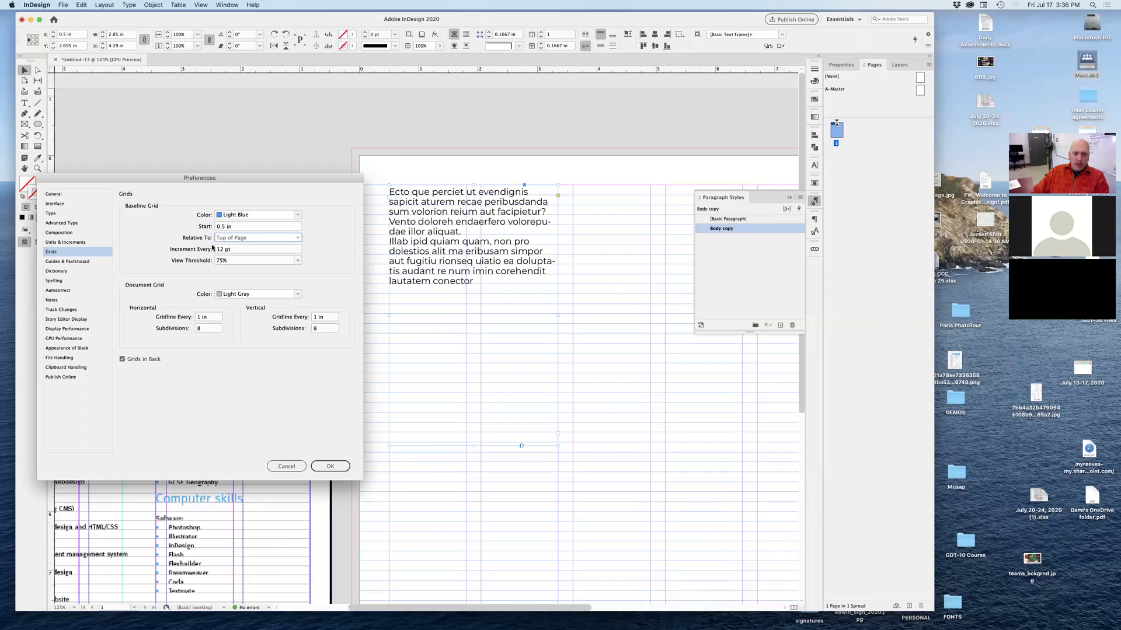
# Set the baseline grid increment to 14 pt, apply the preferences and deselect the text frame.
pyautogui.click(237, 249)
pyautogui.press('Up')
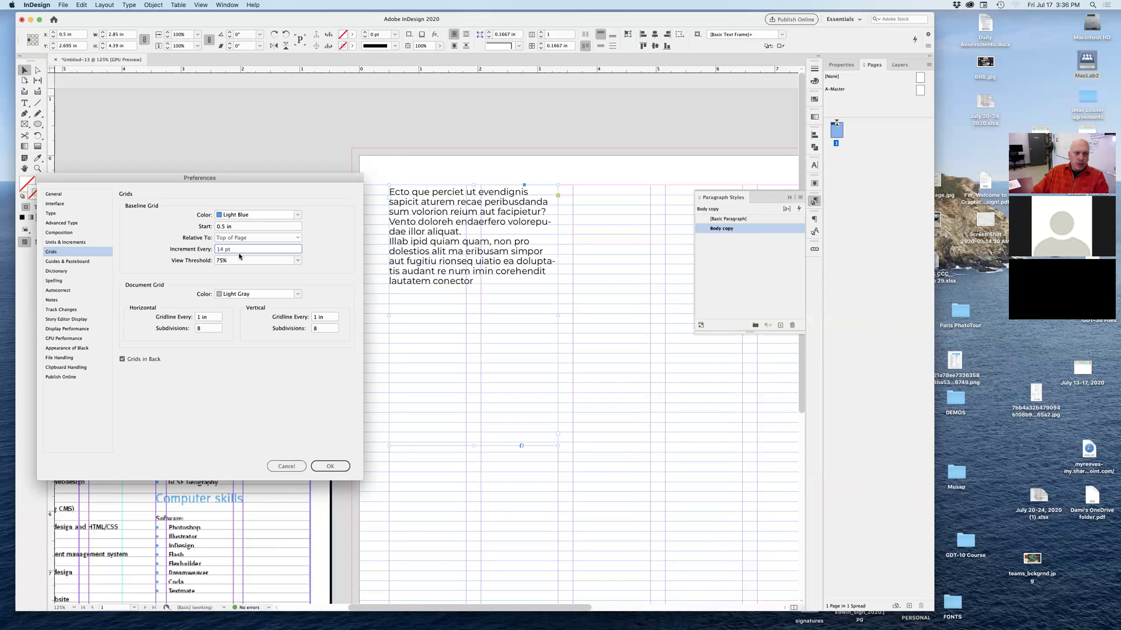
pyautogui.click(329, 465)
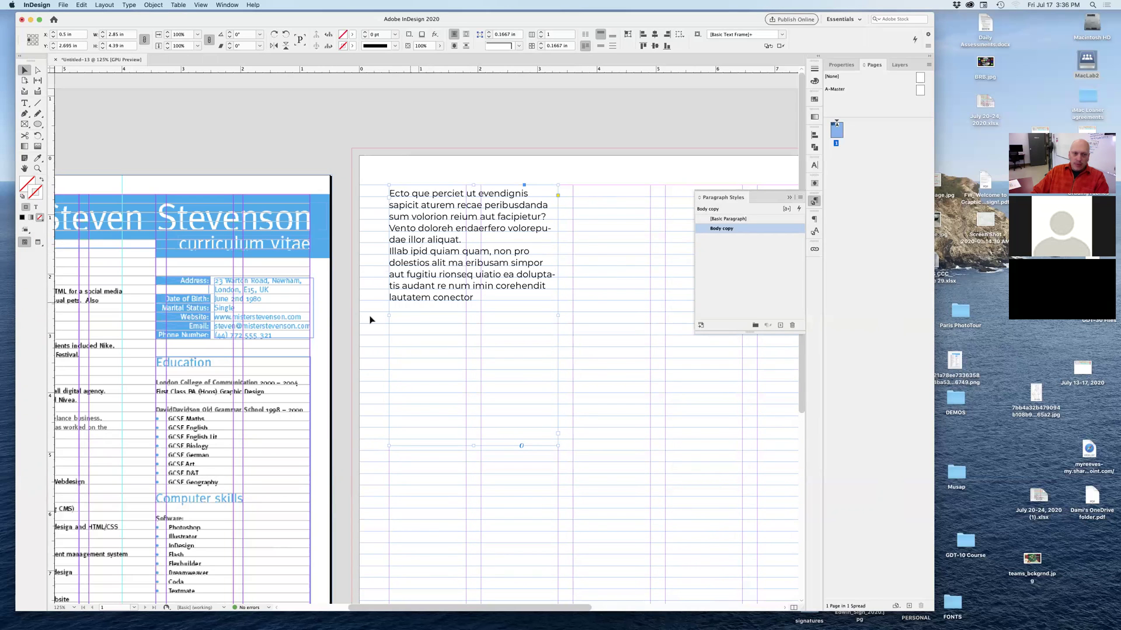
pyautogui.click(337, 365)
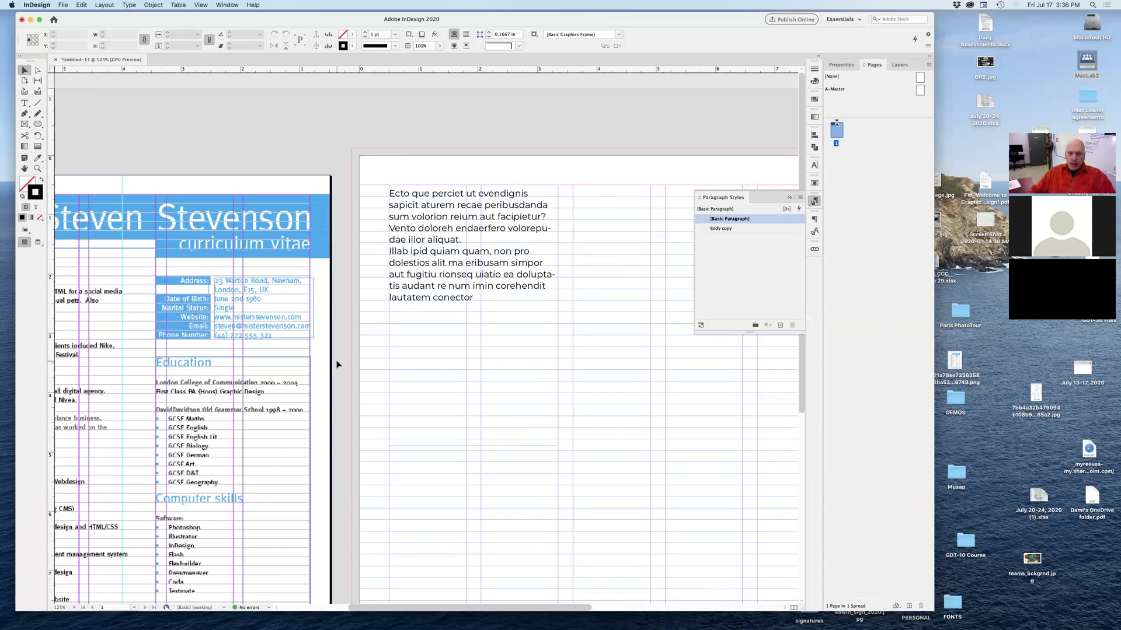
pyautogui.tripleClick(467, 263)
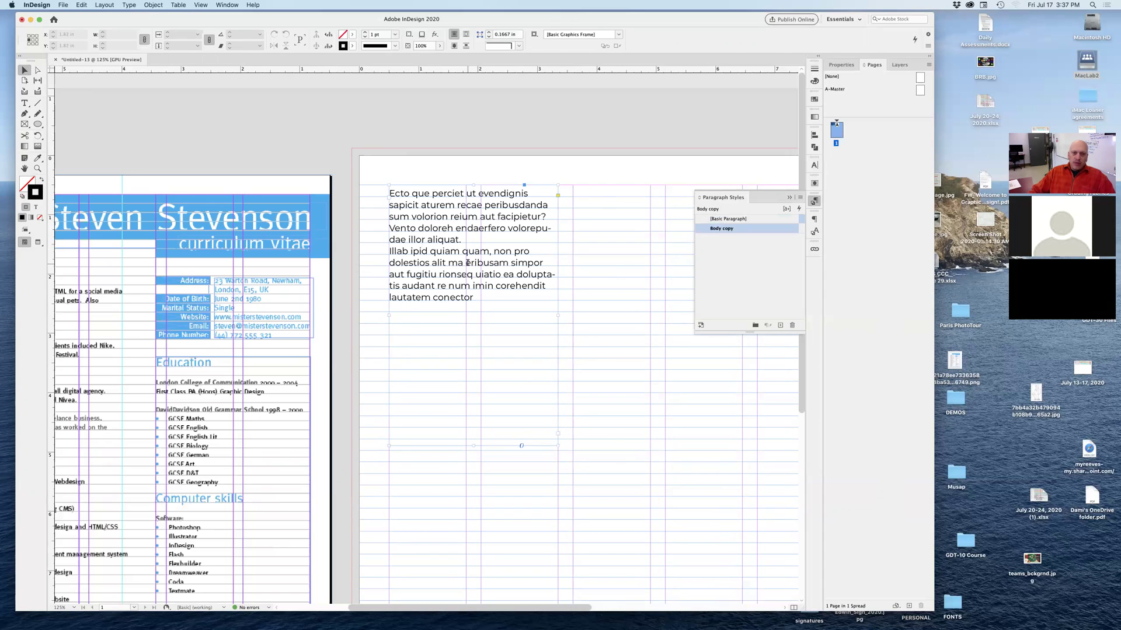
pyautogui.press('super+a')
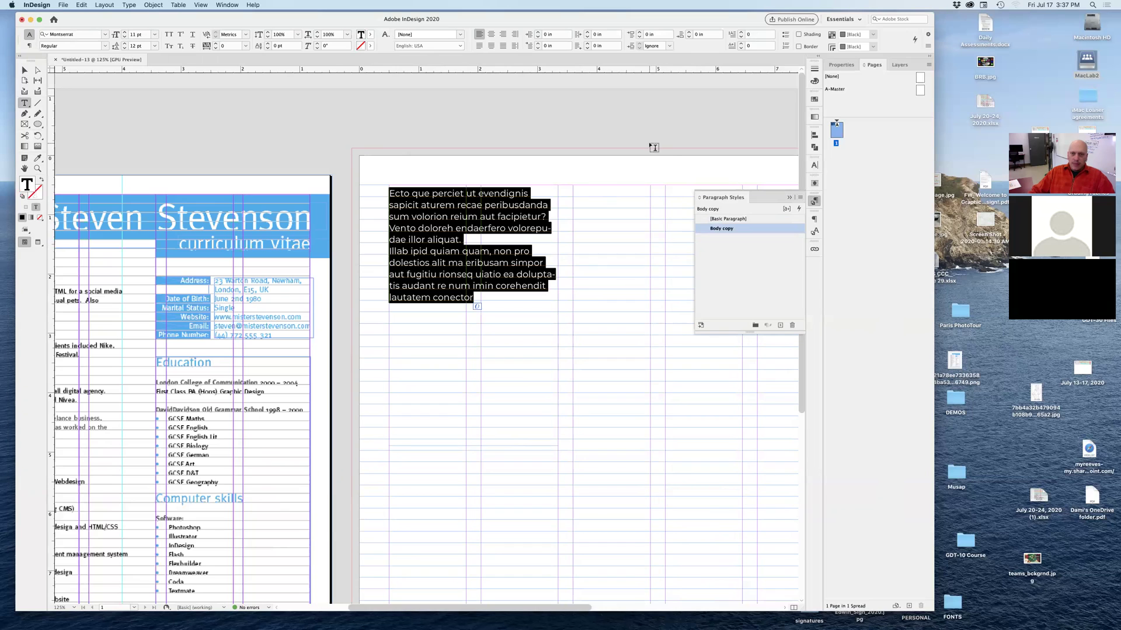
pyautogui.press('Escape')
pyautogui.click(409, 123)
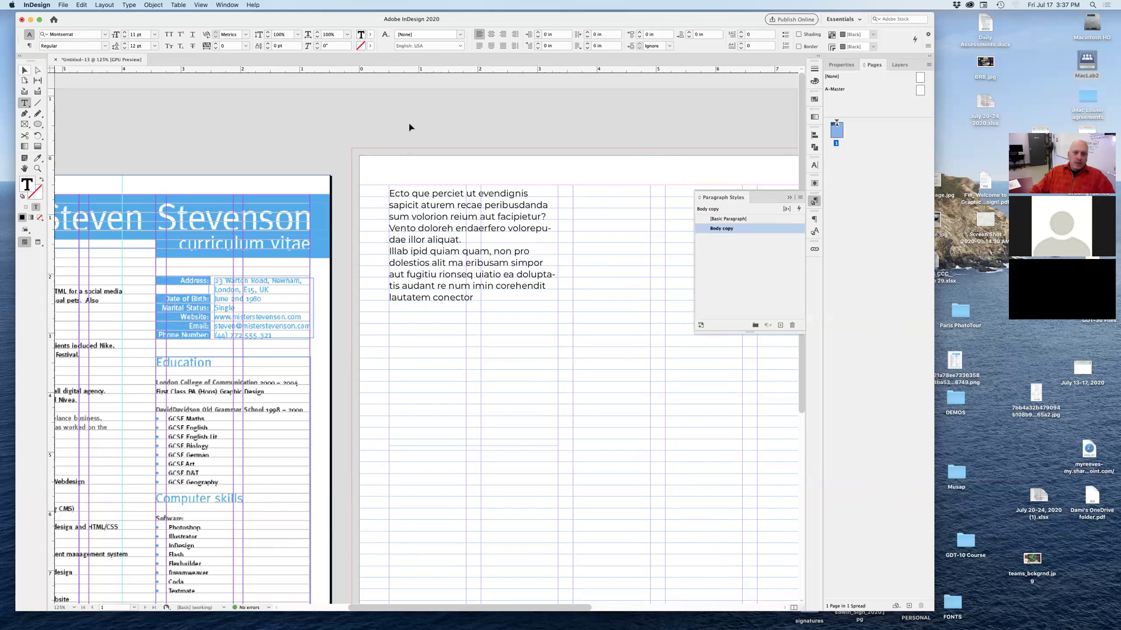
# Try leading values between 8 pt and 15 pt for the Body copy style, and settle on 14 pt.
pyautogui.doubleClick(743, 228)
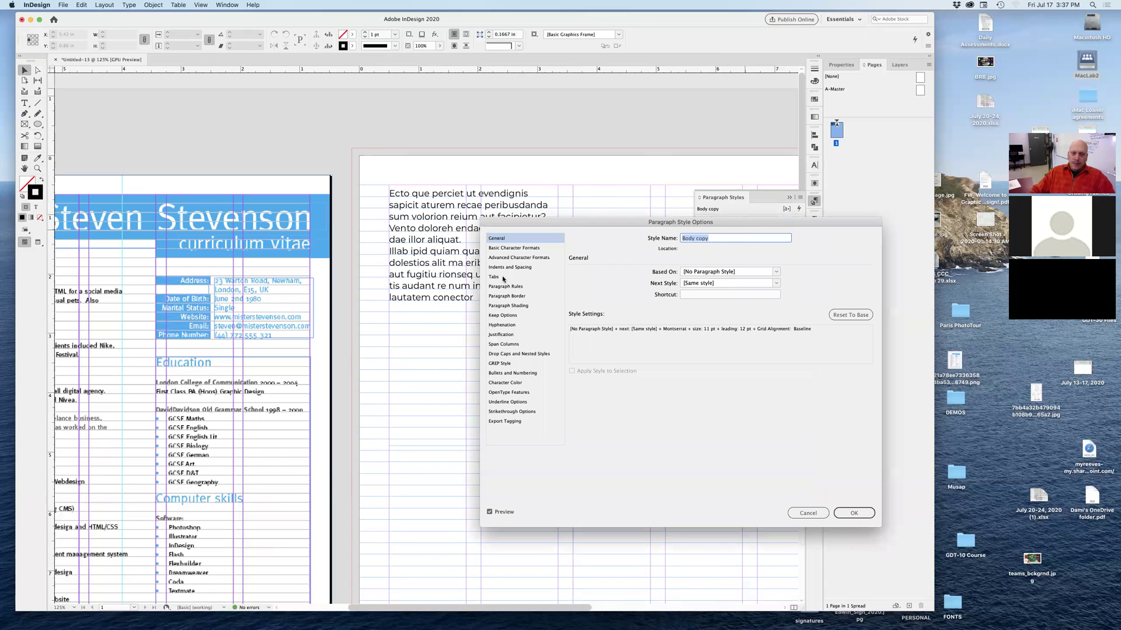
pyautogui.click(510, 250)
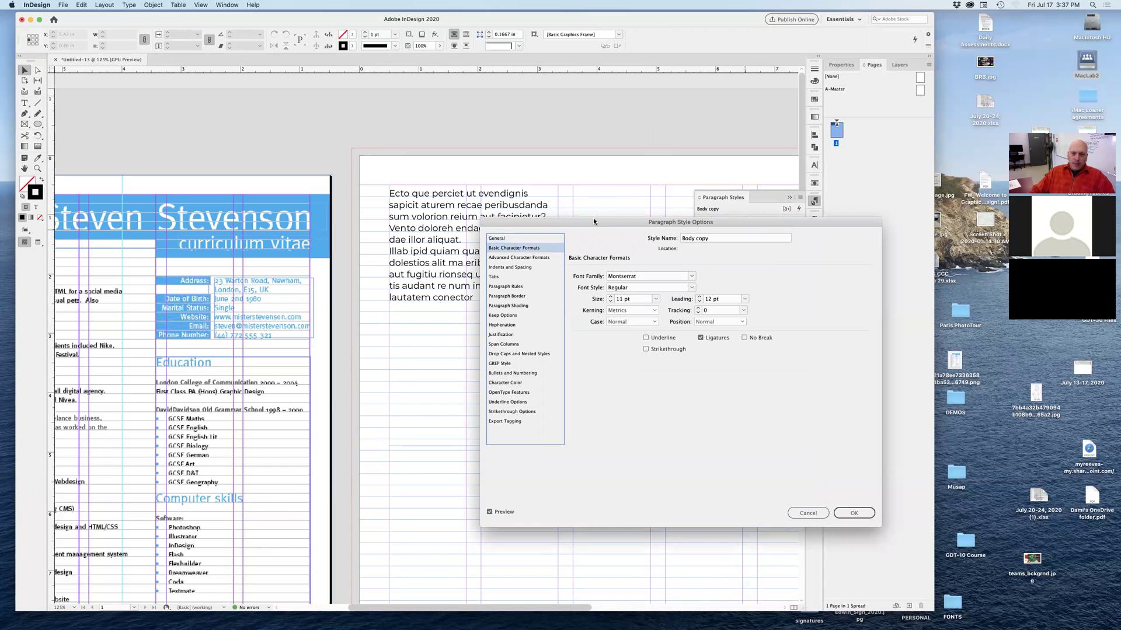
pyautogui.moveTo(593, 220); pyautogui.dragTo(505, 295)
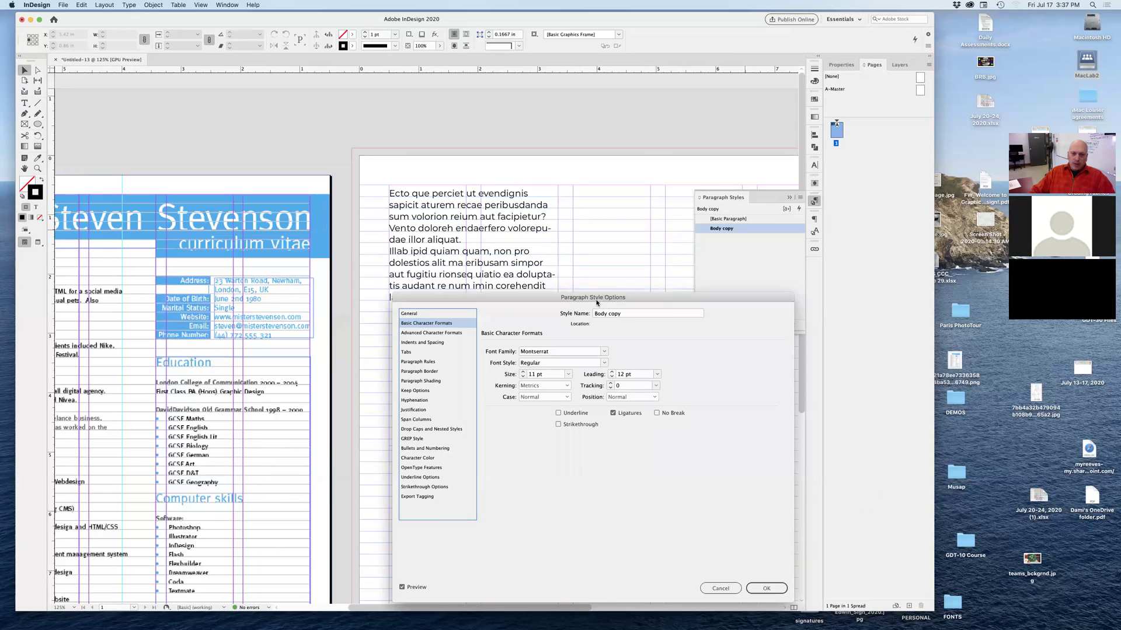
pyautogui.moveTo(596, 303); pyautogui.dragTo(686, 313)
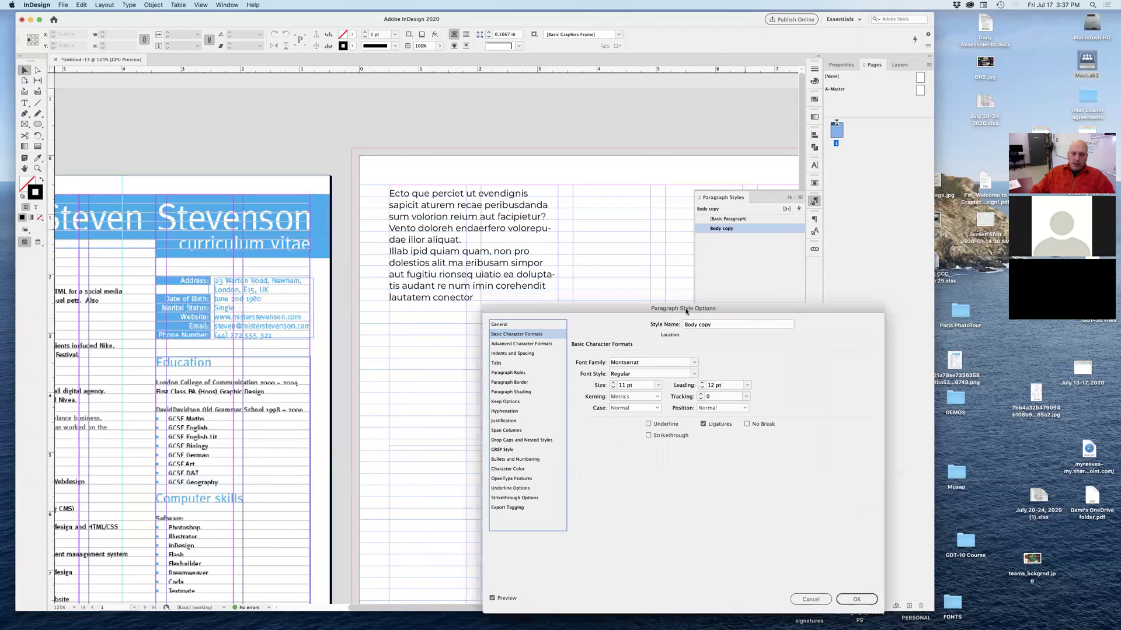
pyautogui.click(701, 388)
pyautogui.click(701, 389)
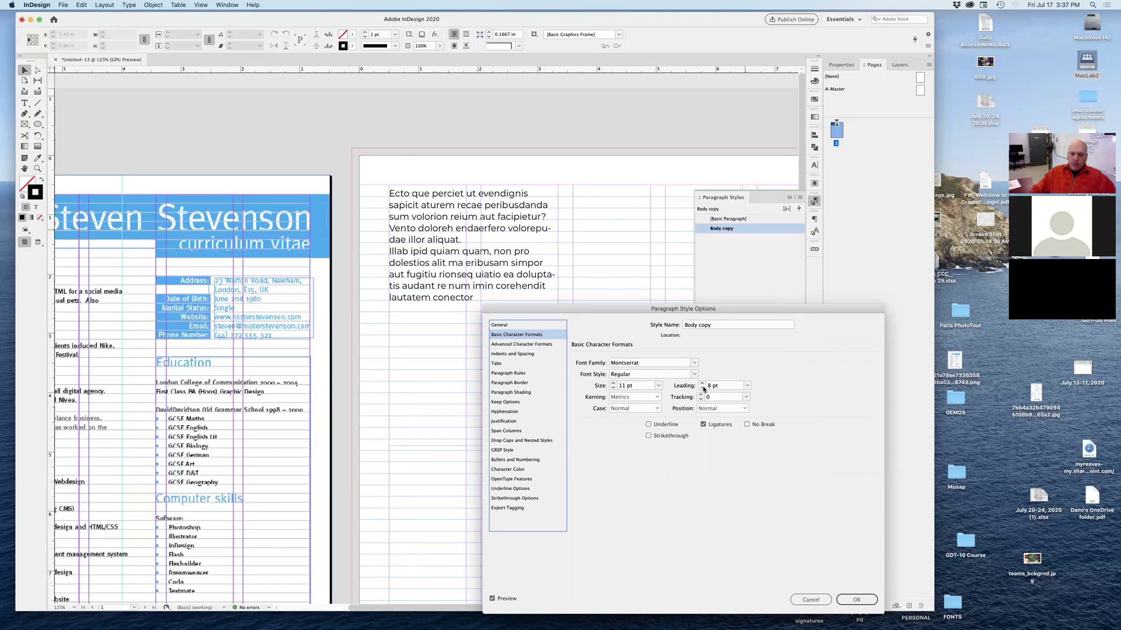
pyautogui.click(701, 384)
pyautogui.click(703, 384)
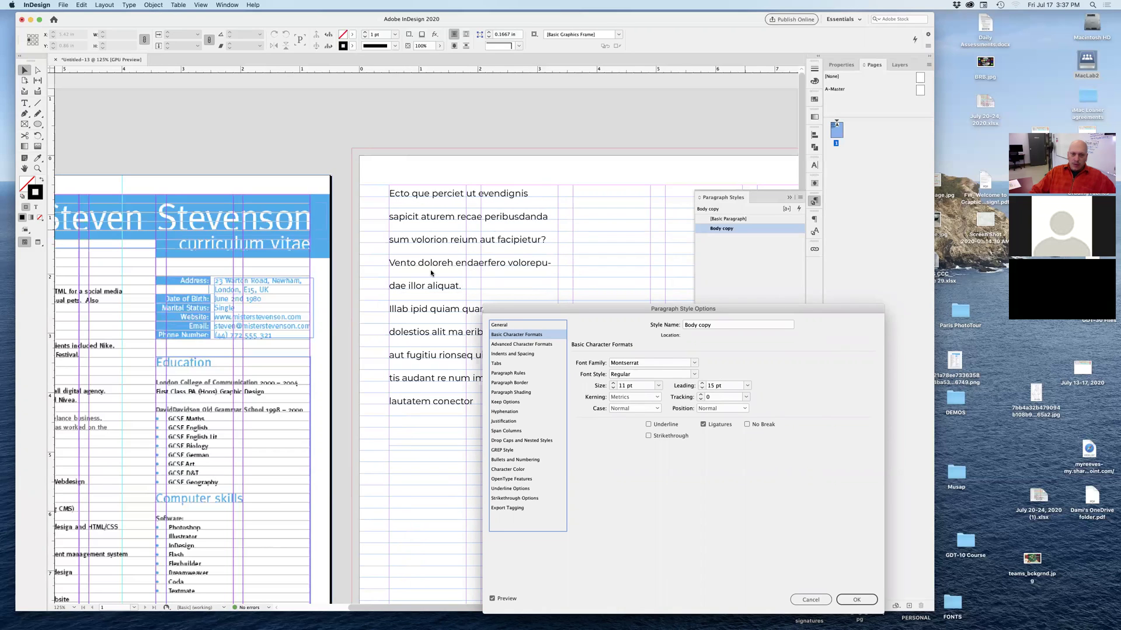
pyautogui.click(702, 389)
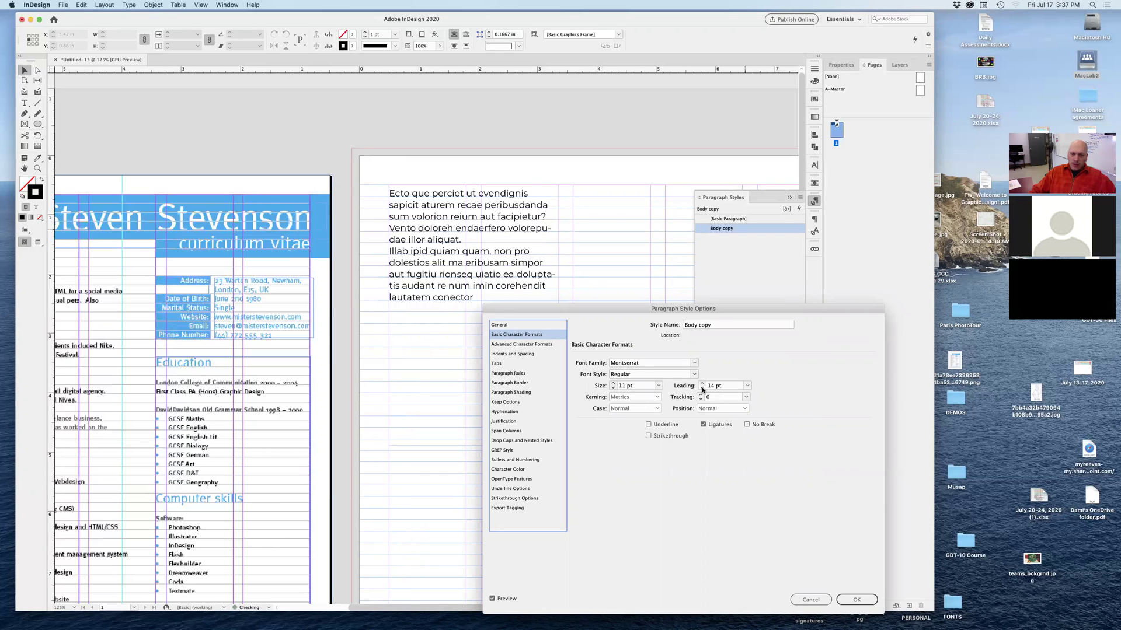
# Set the Body copy style's type size to 10 pt and apply the style options.
pyautogui.click(613, 389)
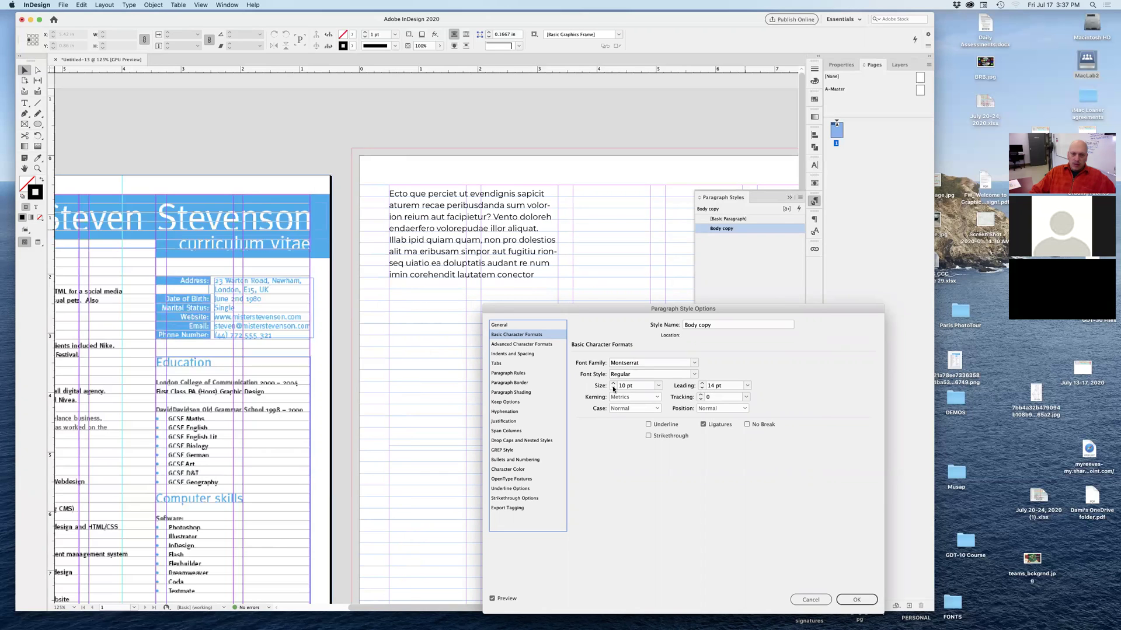
pyautogui.moveTo(620, 320); pyautogui.dragTo(641, 244)
pyautogui.click(876, 524)
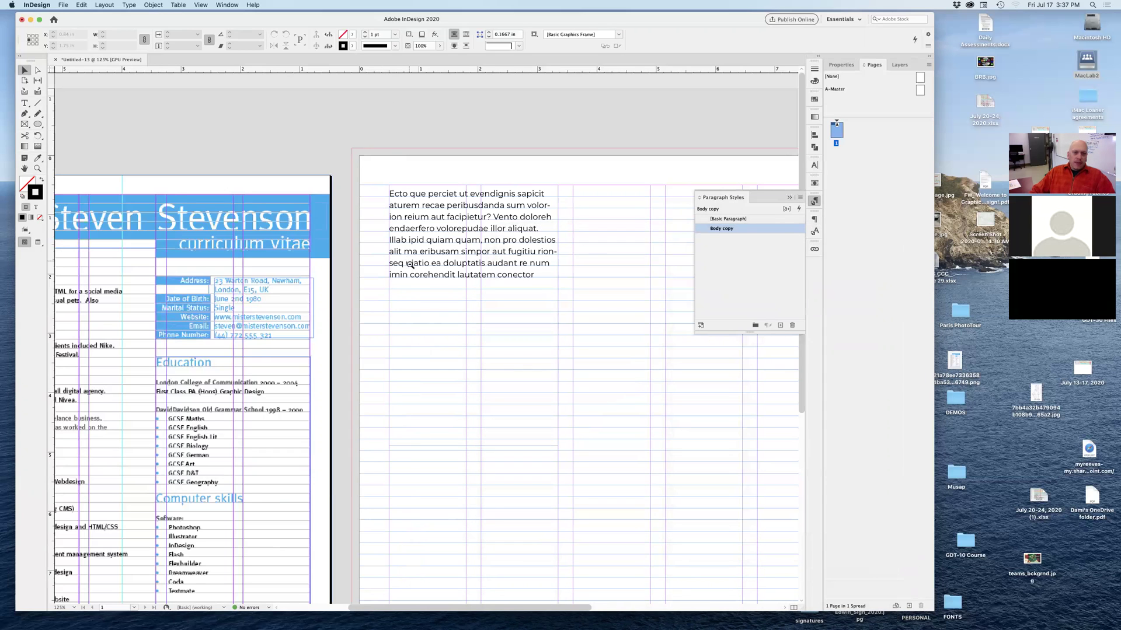
# Insert a new first line reading "Title style" above the sample body text on the letter page.
pyautogui.press('super+1')
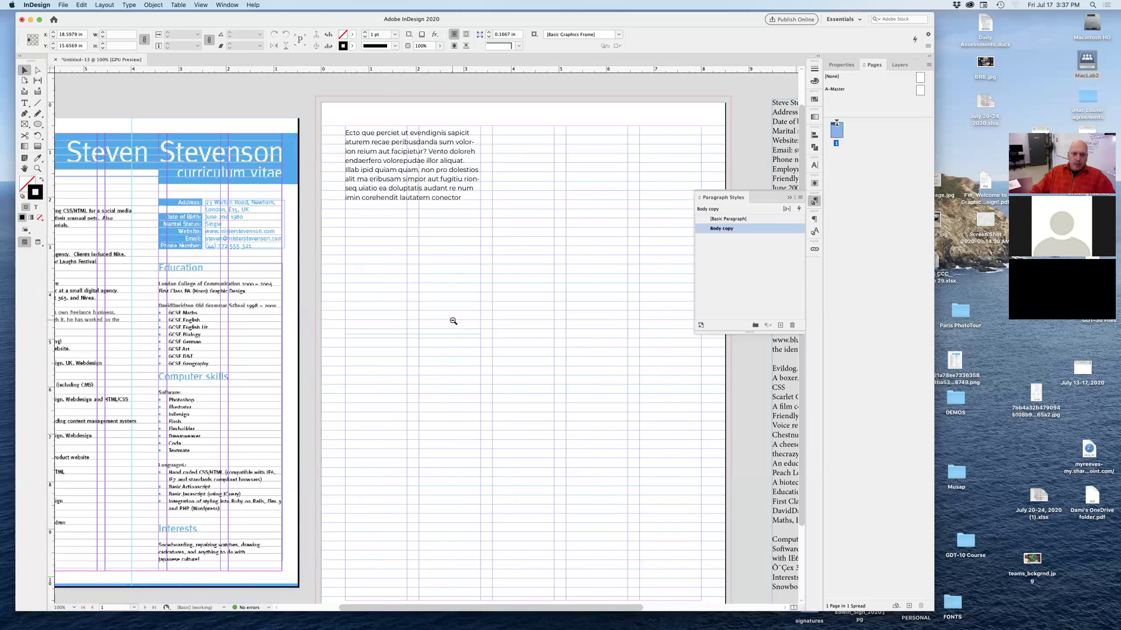
pyautogui.press('super+minus')
pyautogui.moveTo(503, 348); pyautogui.dragTo(458, 358)
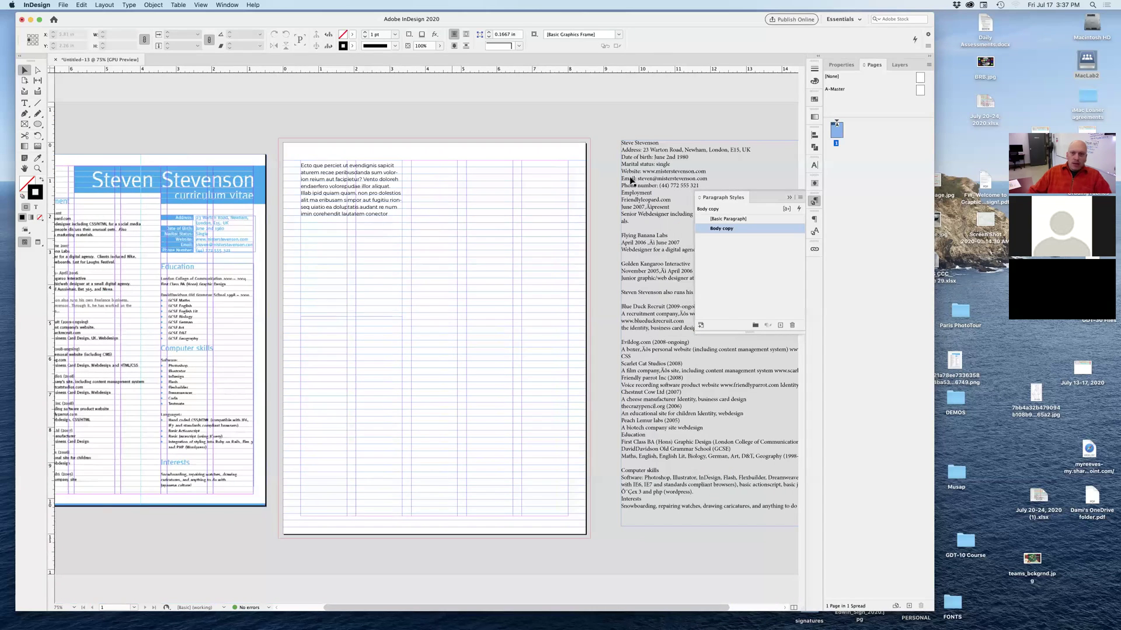
pyautogui.click(392, 220)
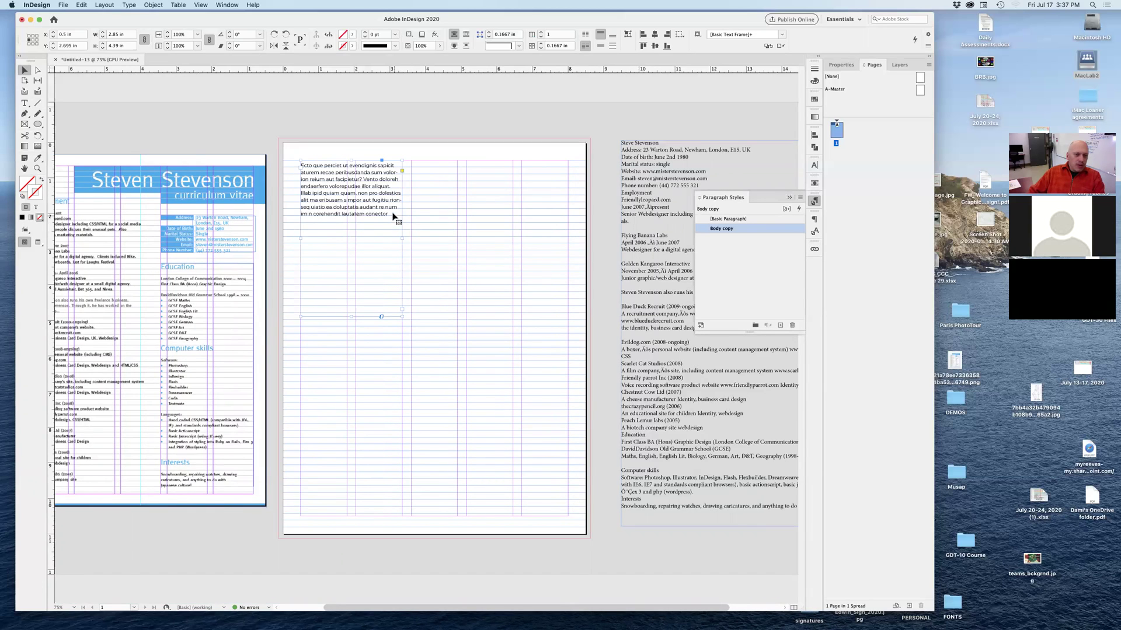
pyautogui.click(275, 319)
pyautogui.scroll(2, 246, 284)
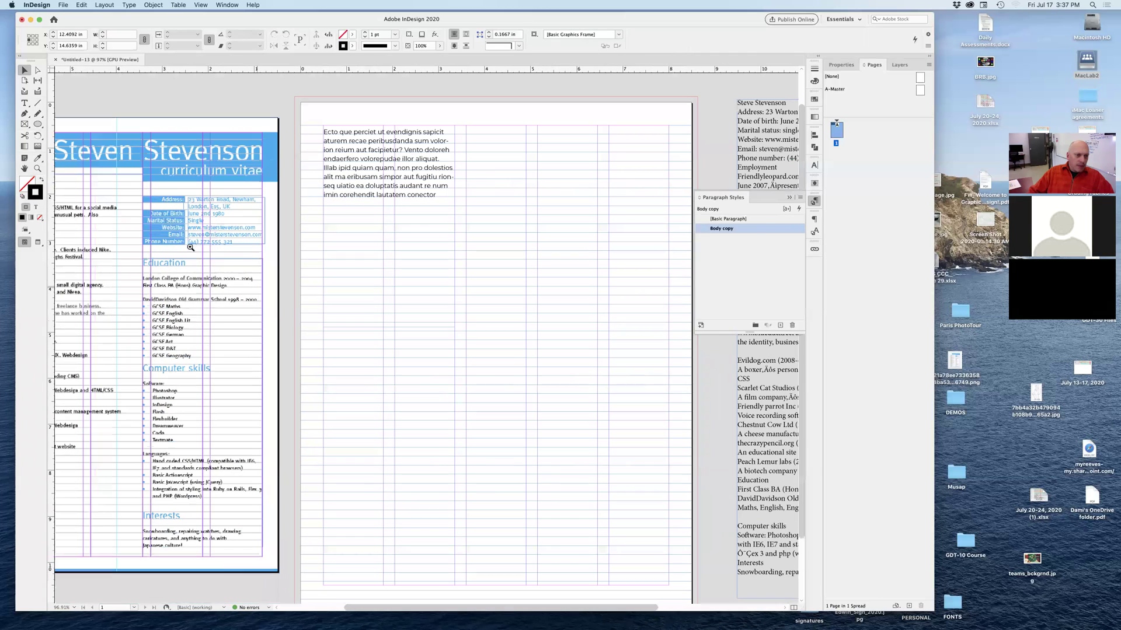
pyautogui.doubleClick(325, 133)
pyautogui.press('Return')
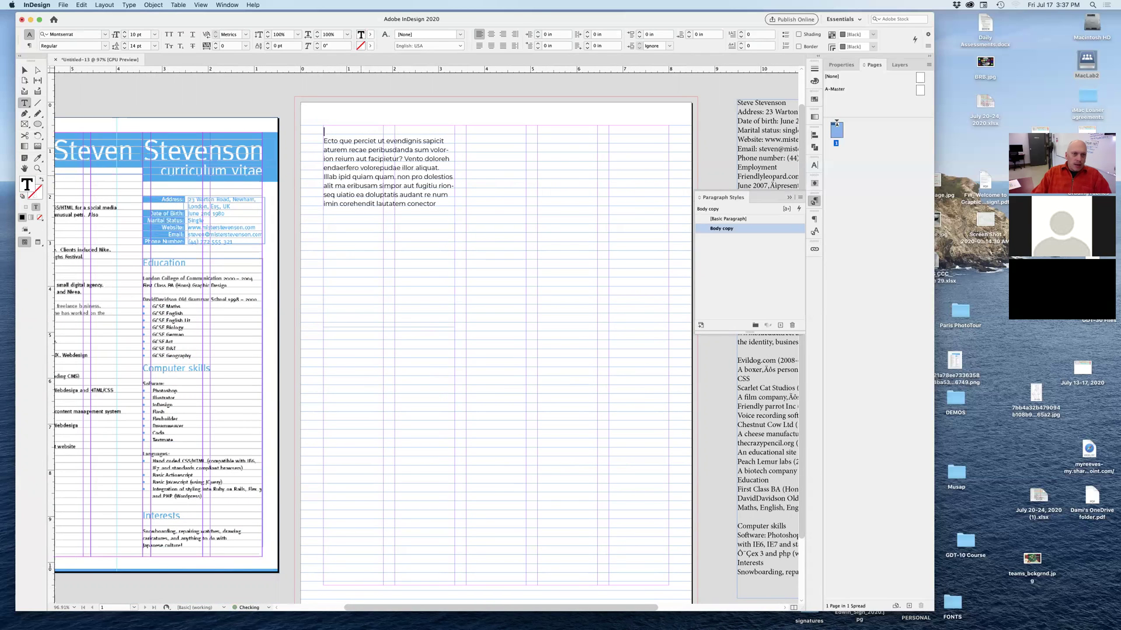
pyautogui.write('Title style')
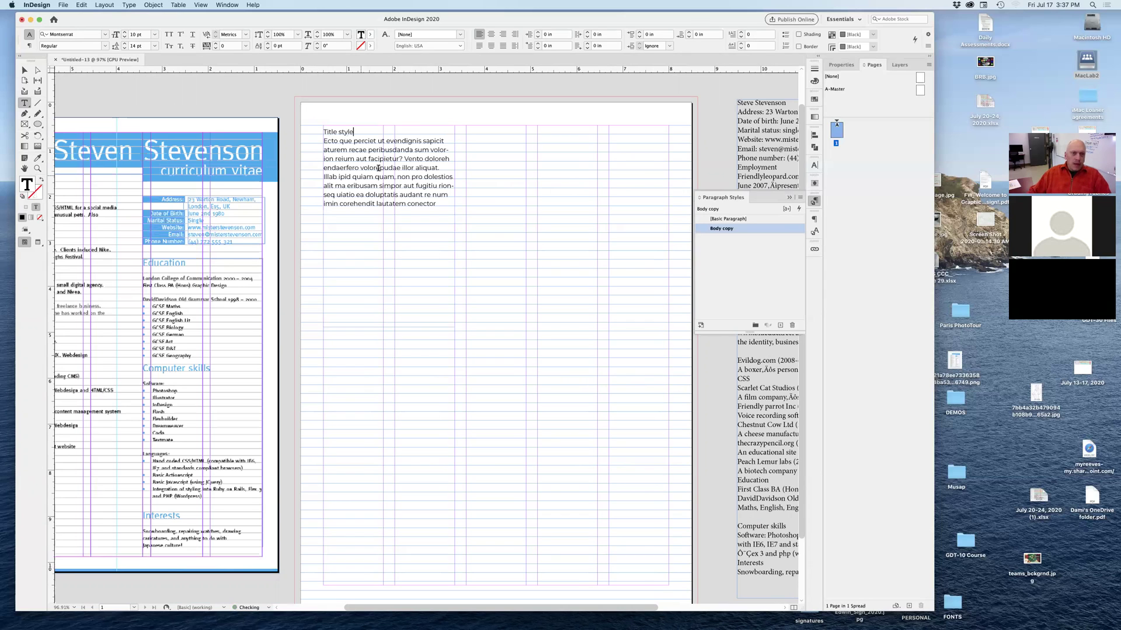
# Make the "Title style" line Montserrat Bold and create a new paragraph style from it.
pyautogui.tripleClick(338, 133)
pyautogui.press('super+1')
pyautogui.press('super+equal')
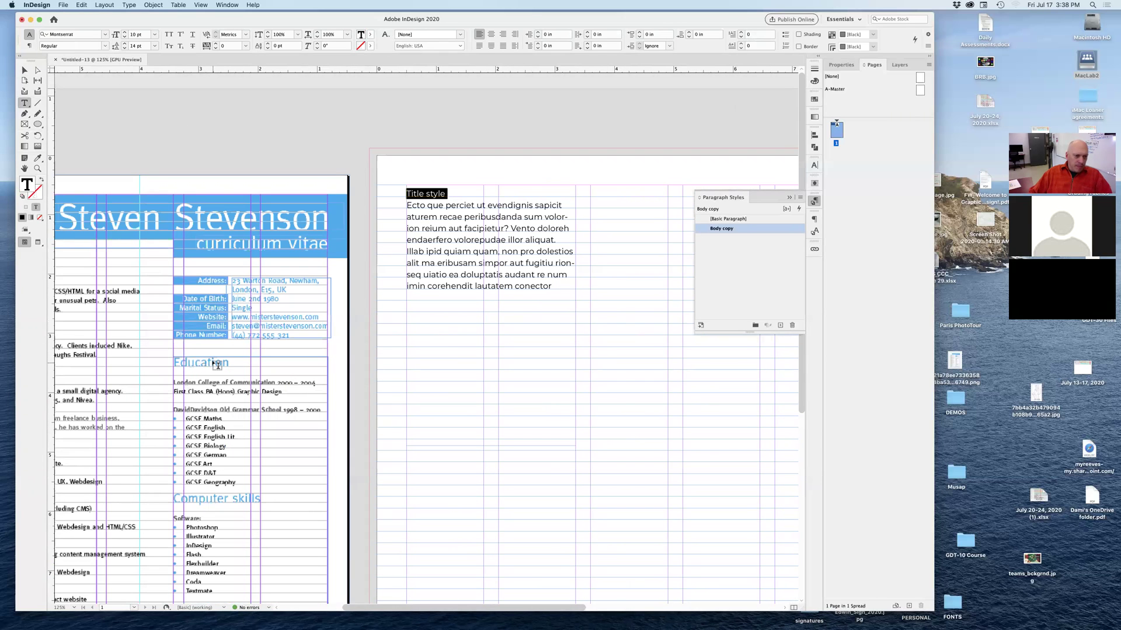
pyautogui.click(105, 47)
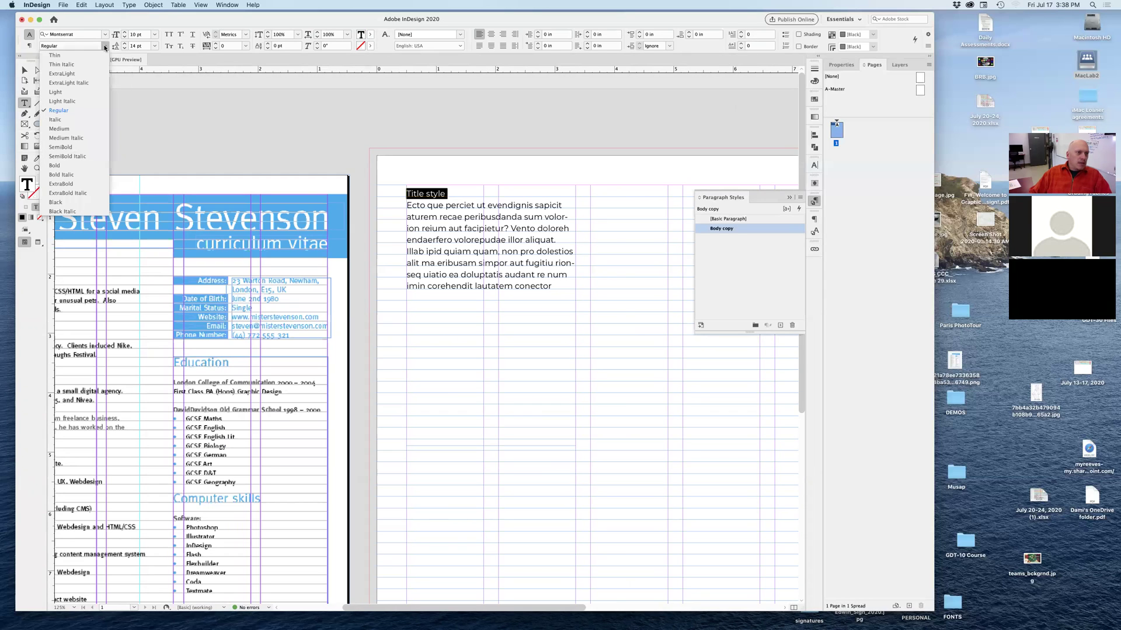
pyautogui.click(64, 165)
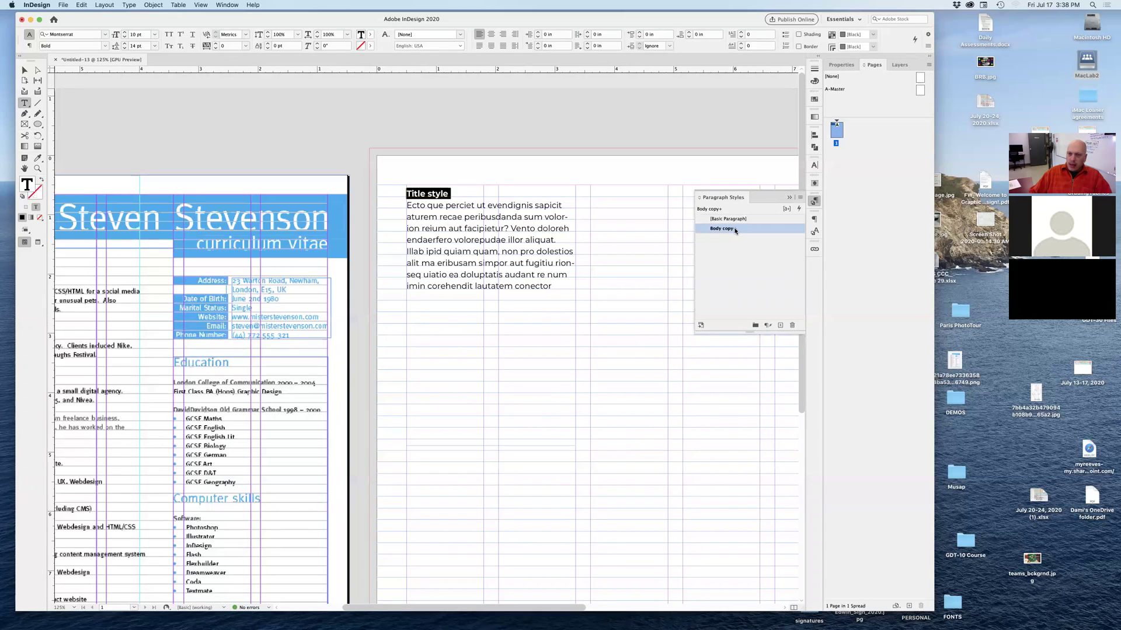
pyautogui.click(780, 325)
pyautogui.click(747, 240)
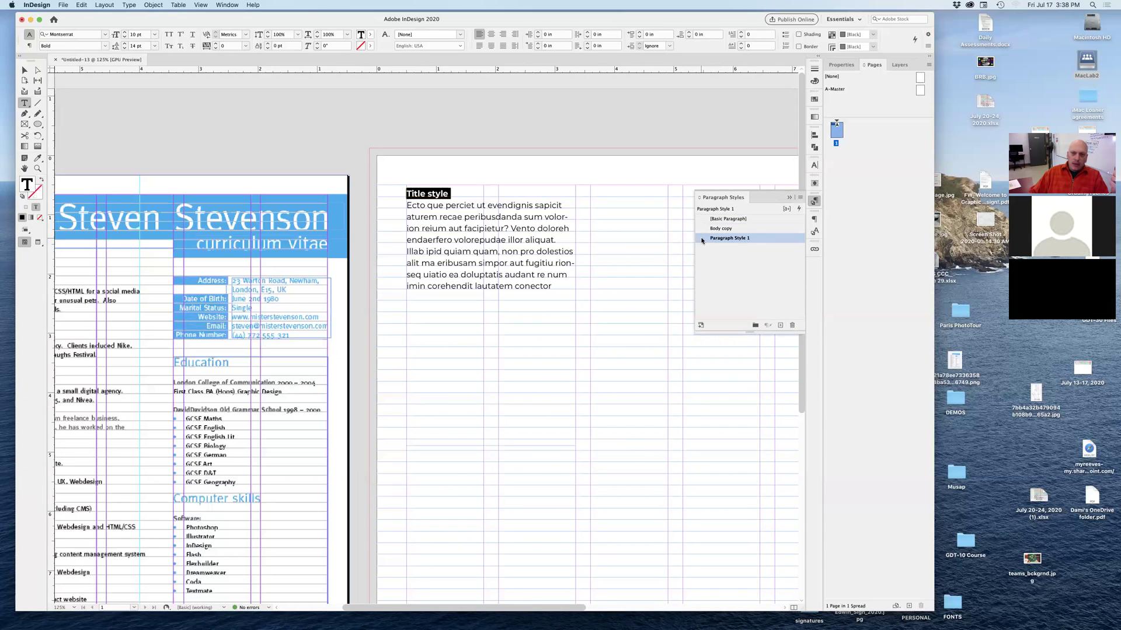
# Set the new paragraph style's character color to the cyan swatch C=100 M=0 Y=0 K=0.
pyautogui.doubleClick(700, 239)
pyautogui.moveTo(566, 236); pyautogui.dragTo(424, 273)
pyautogui.click(402, 432)
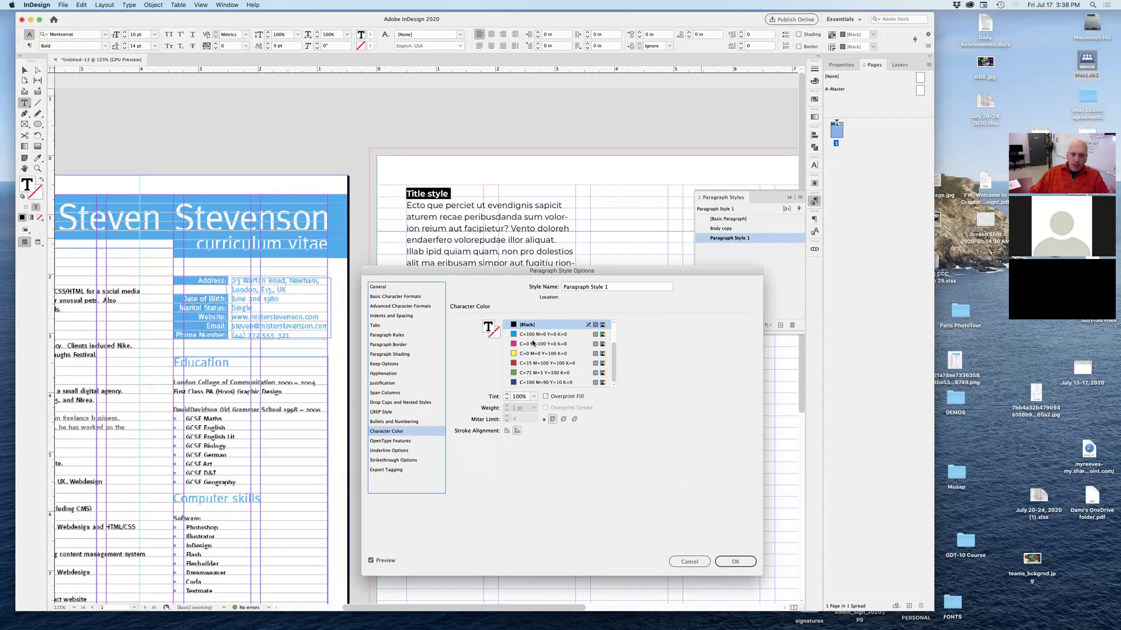
pyautogui.click(558, 335)
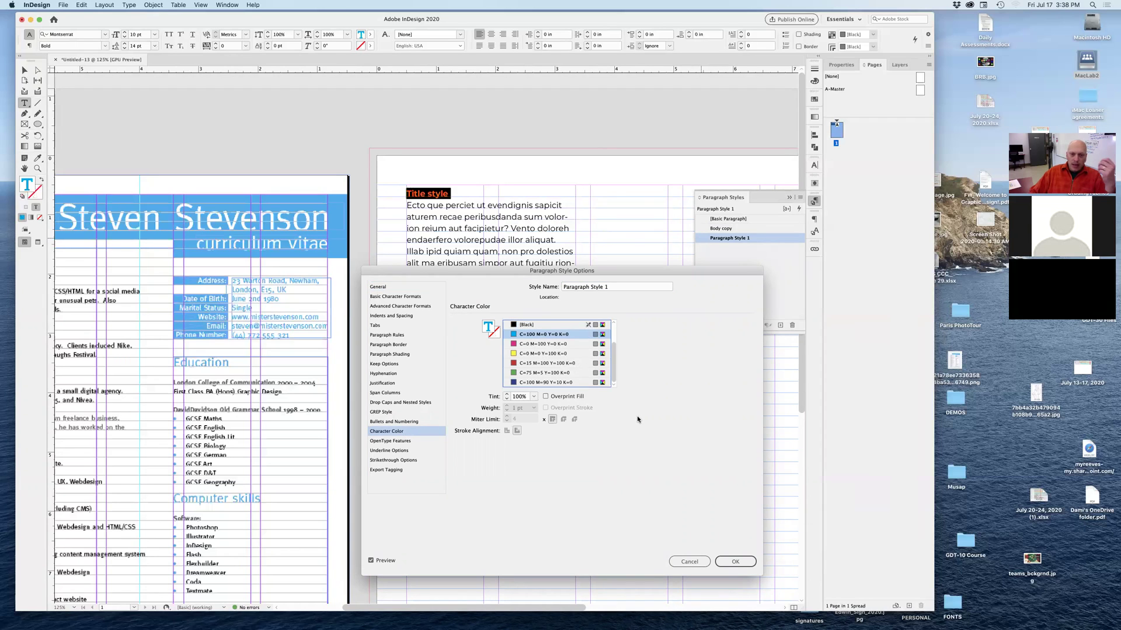
# Try different space-after amounts for the new paragraph style, and settle on 0.0625 in.
pyautogui.click(391, 316)
pyautogui.click(668, 384)
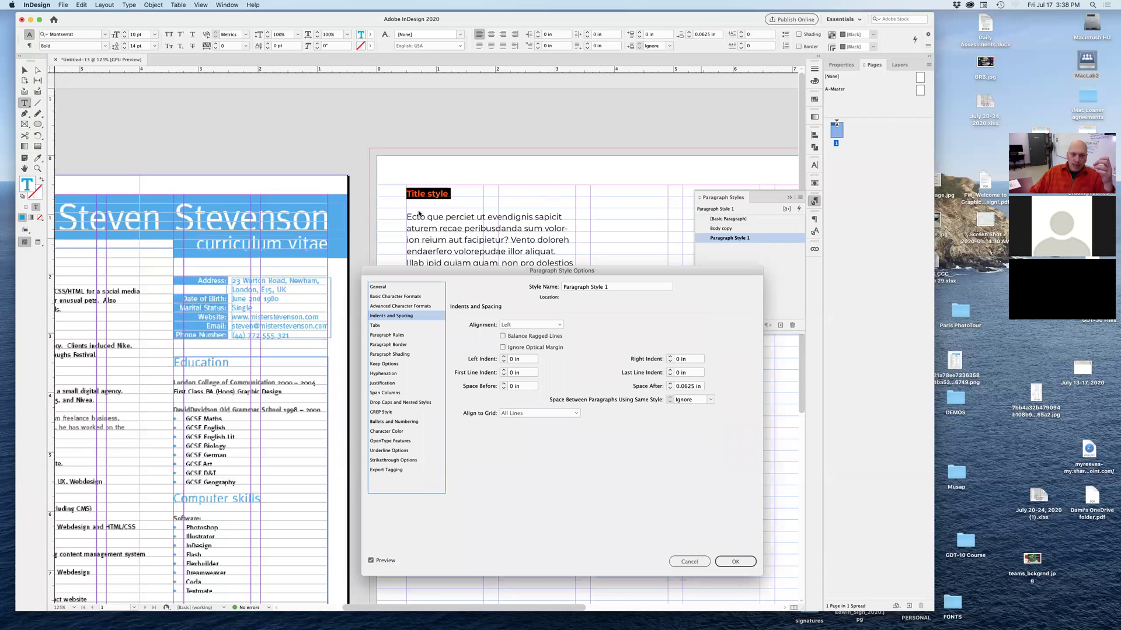
pyautogui.click(670, 383)
pyautogui.click(669, 383)
pyautogui.click(670, 383)
pyautogui.click(669, 388)
pyautogui.click(669, 389)
pyautogui.click(670, 389)
pyautogui.click(670, 388)
pyautogui.click(669, 384)
# Set the new paragraph style's font size to 12 pt.
pyautogui.moveTo(448, 277); pyautogui.dragTo(482, 275)
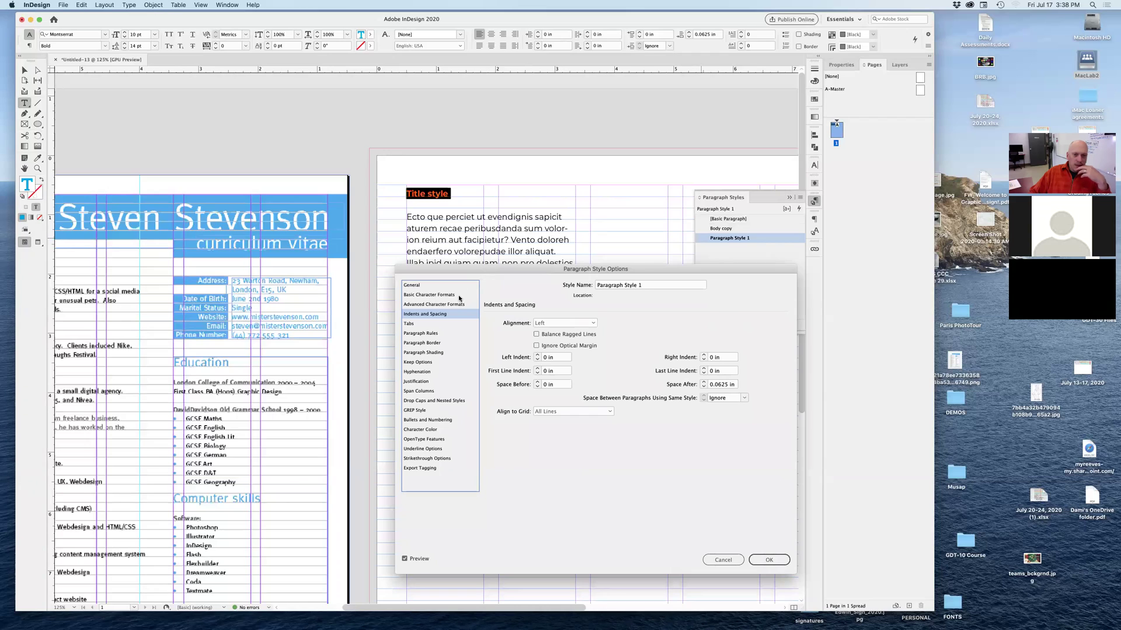
pyautogui.click(424, 286)
pyautogui.click(426, 295)
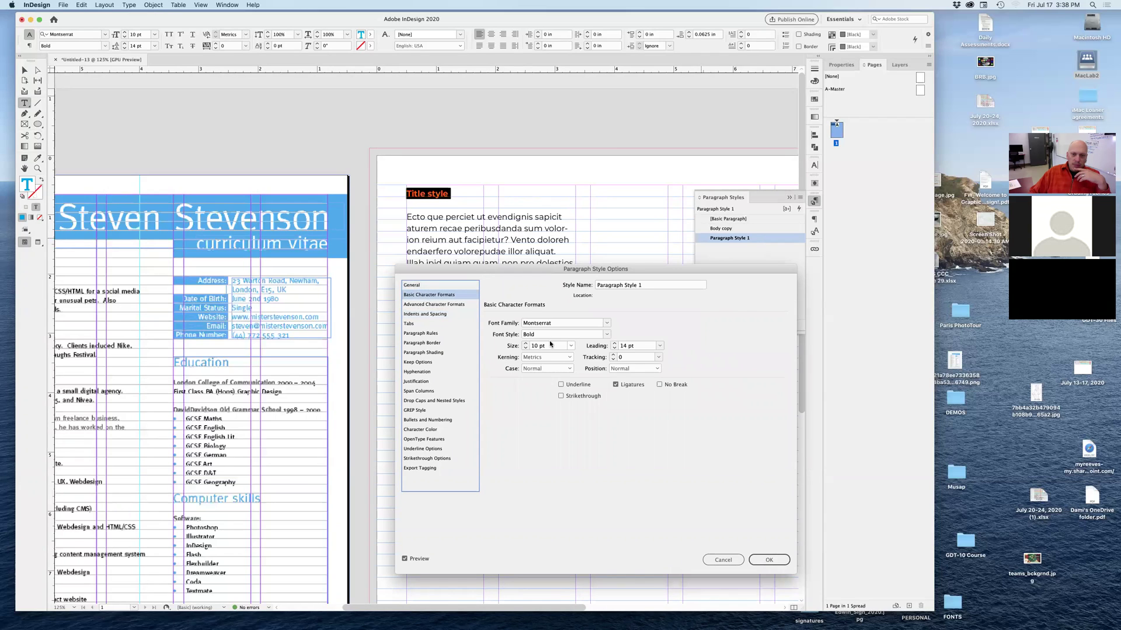
pyautogui.click(524, 344)
pyautogui.click(525, 344)
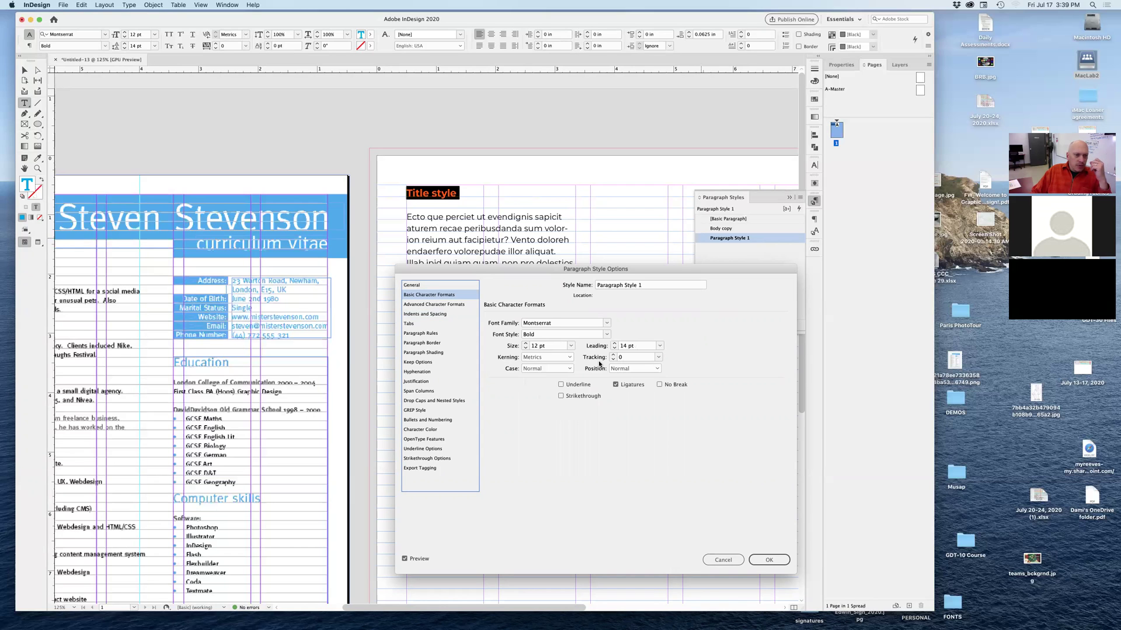
pyautogui.click(764, 561)
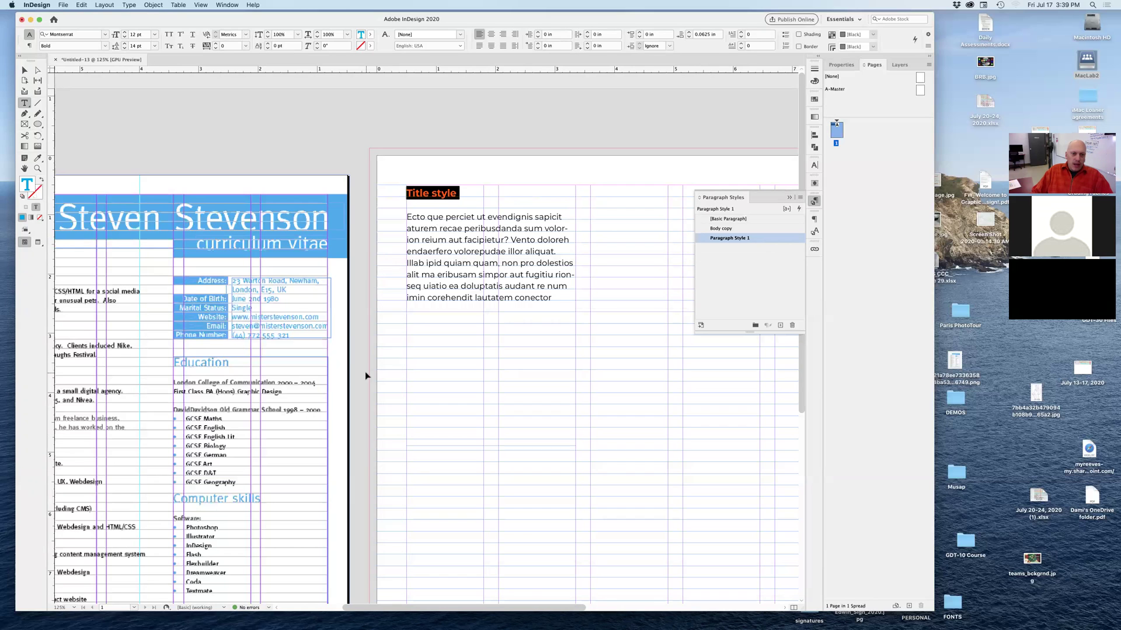
# Rename the title paragraph style to "Title 1" and assign it the shortcut Cmd+Num 1.
pyautogui.click(365, 376)
pyautogui.hscroll(-5, 366, 376)
pyautogui.doubleClick(720, 239)
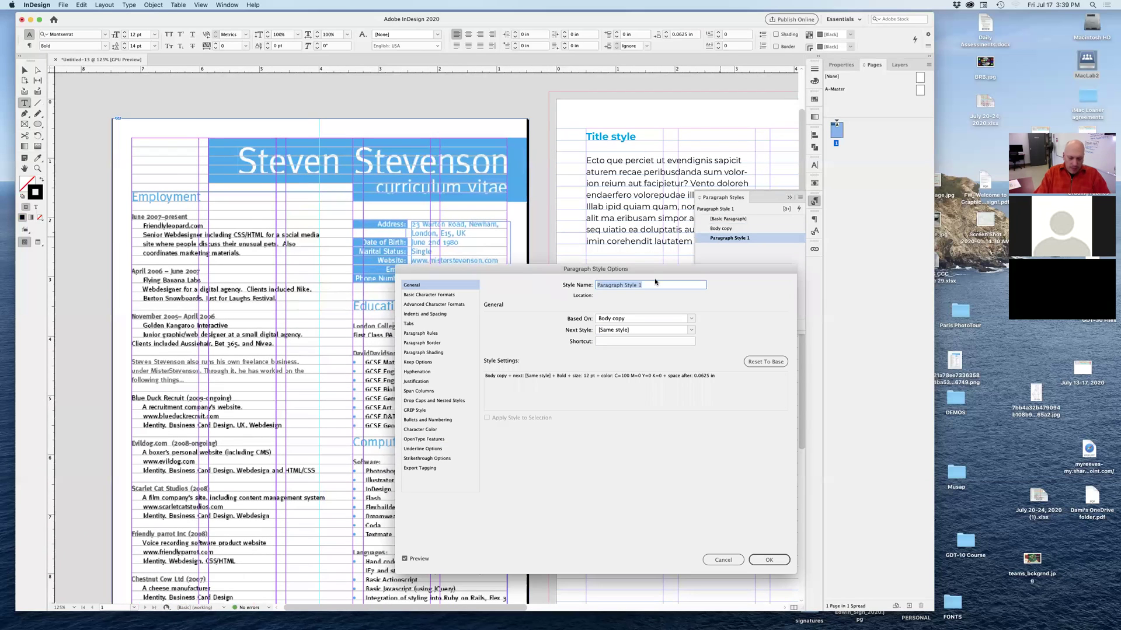
pyautogui.write('Titl')
pyautogui.moveTo(657, 274); pyautogui.dragTo(489, 270)
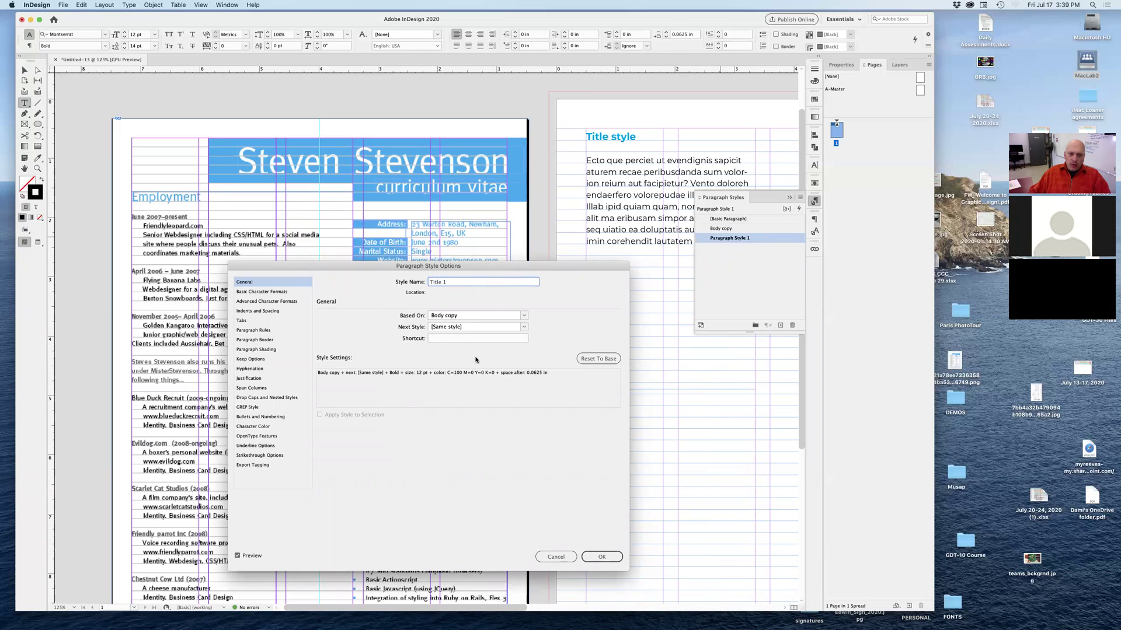
pyautogui.click(437, 339)
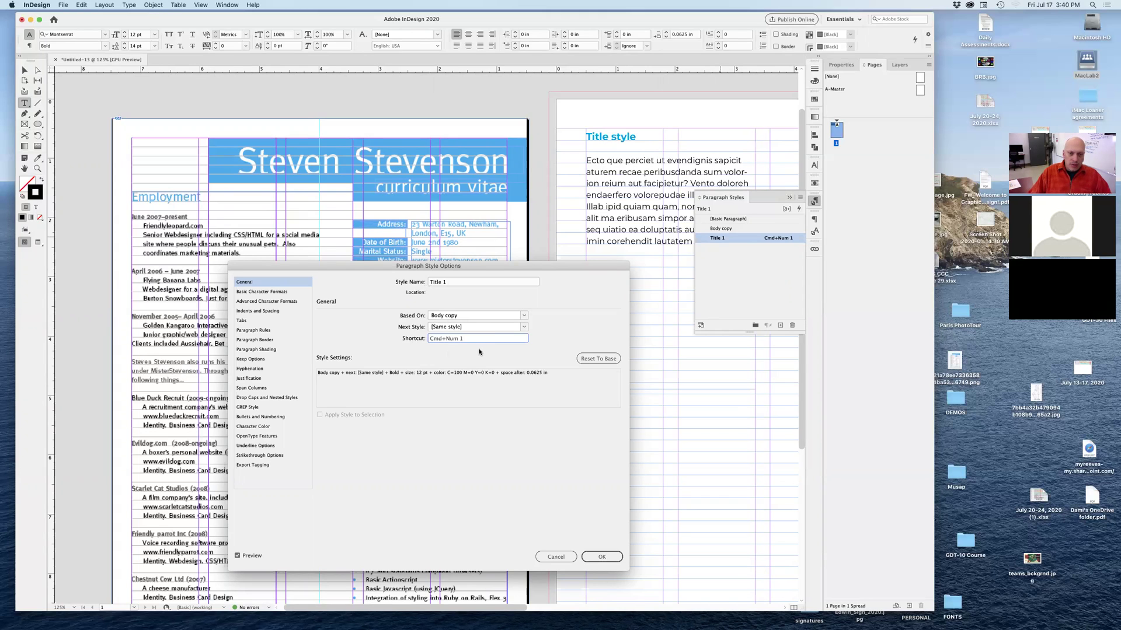
pyautogui.click(601, 558)
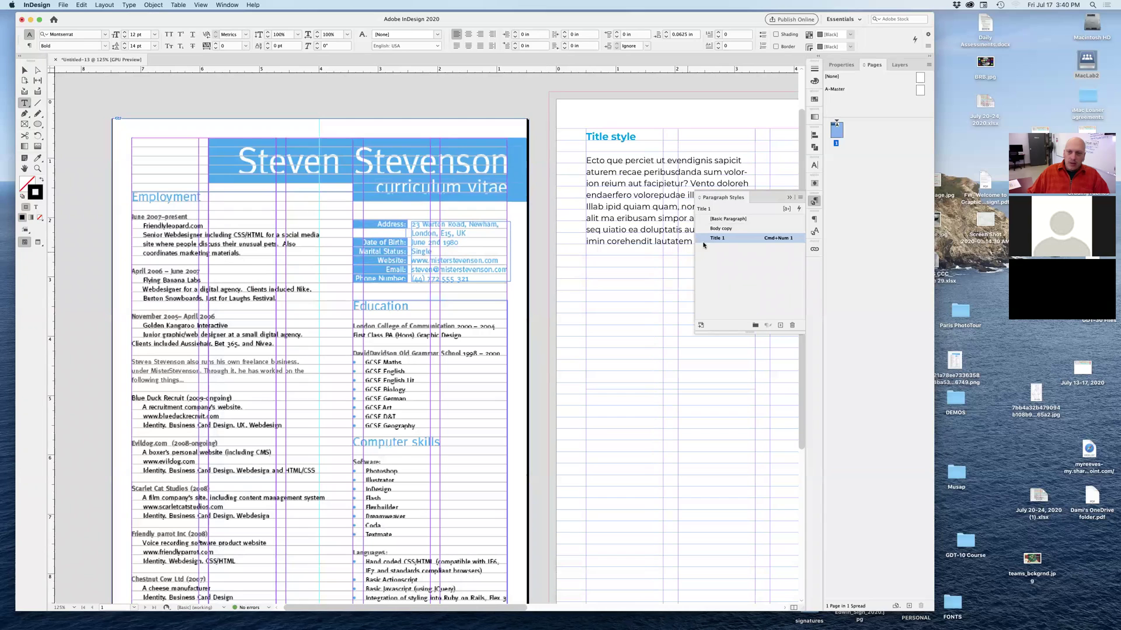
# Assign the shortcut Cmd+Num 0 to the Body copy paragraph style.
pyautogui.doubleClick(742, 229)
pyautogui.click(447, 340)
pyautogui.press('super+KP_0')
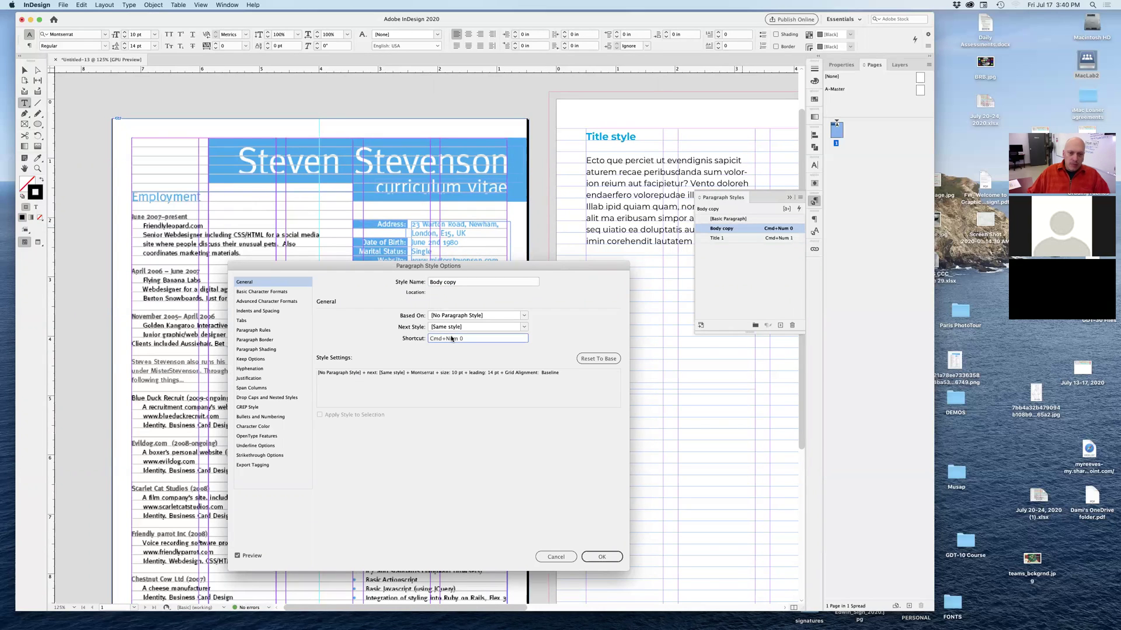
pyautogui.click(601, 558)
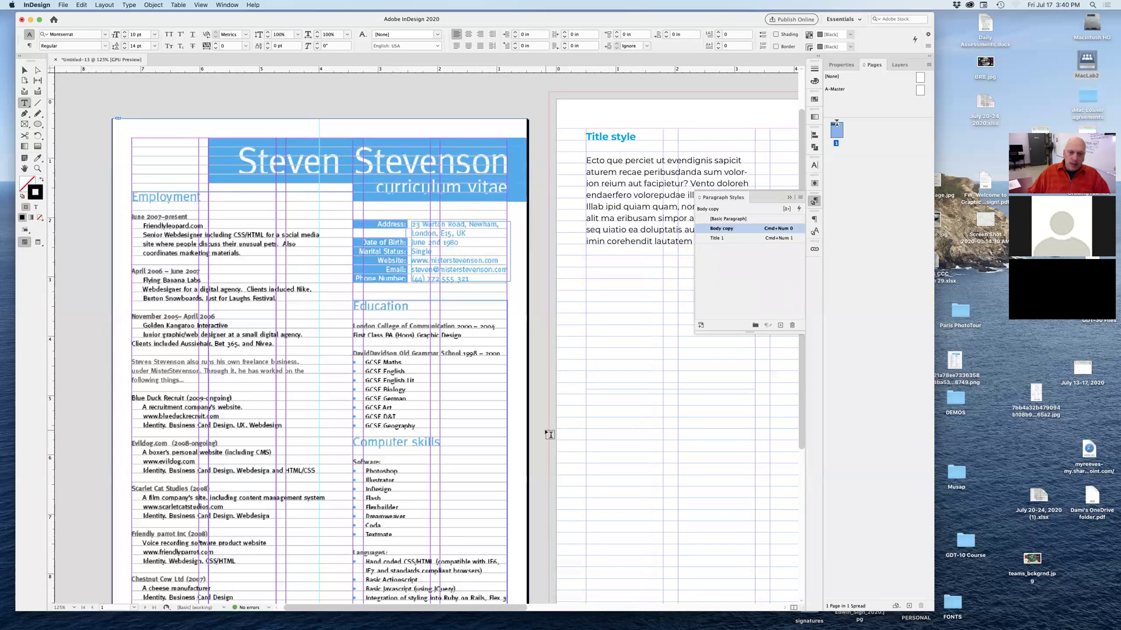
# Check which paragraph styles the sample title and body text use, and look over the reference résumé beside them.
pyautogui.hscroll(5, 615, 416)
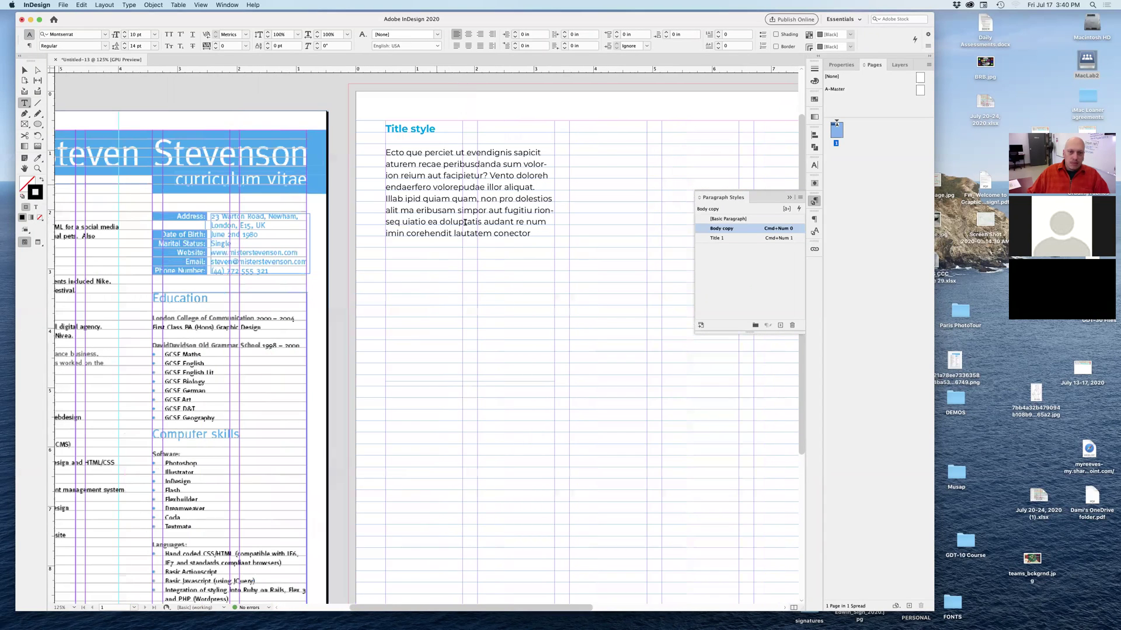
pyautogui.moveTo(437, 187); pyautogui.dragTo(480, 241)
pyautogui.click(383, 305)
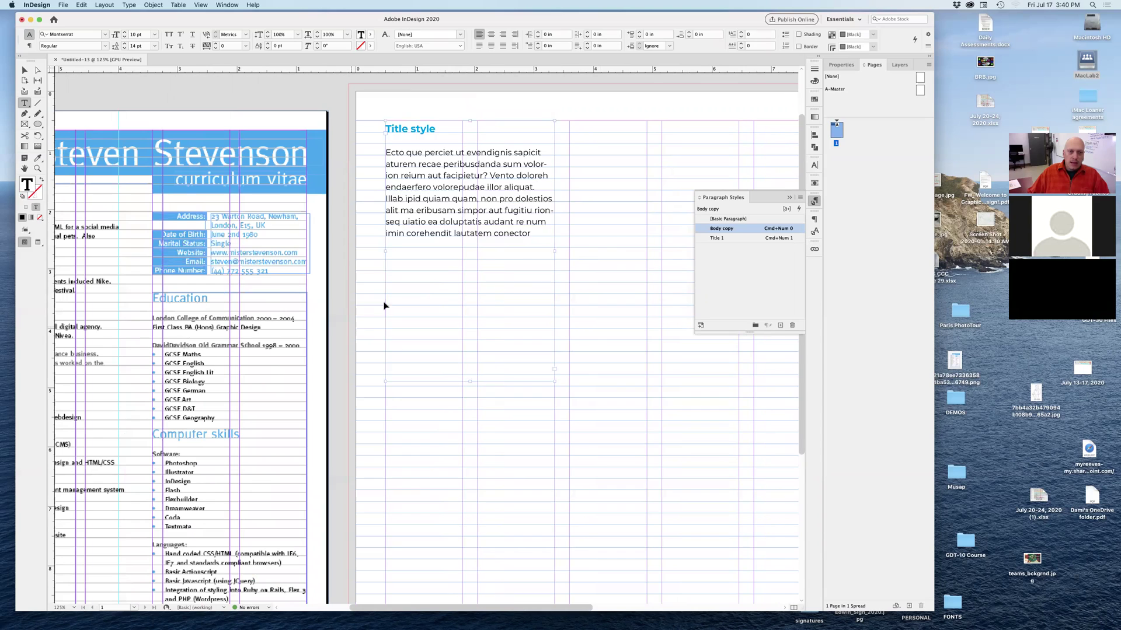
pyautogui.click(422, 129)
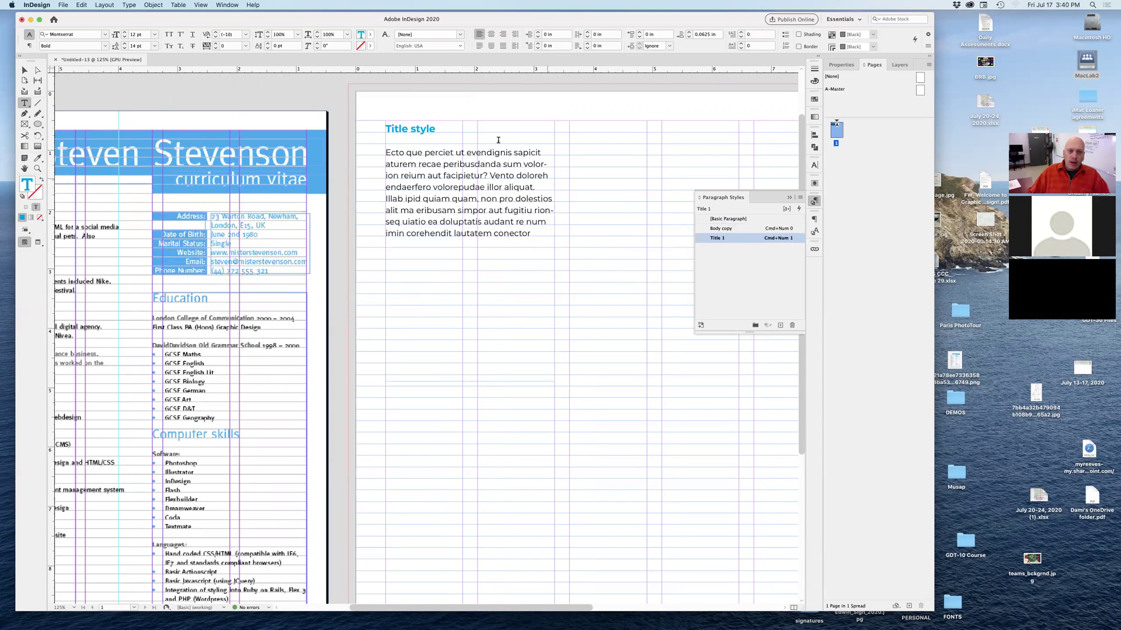
pyautogui.click(405, 353)
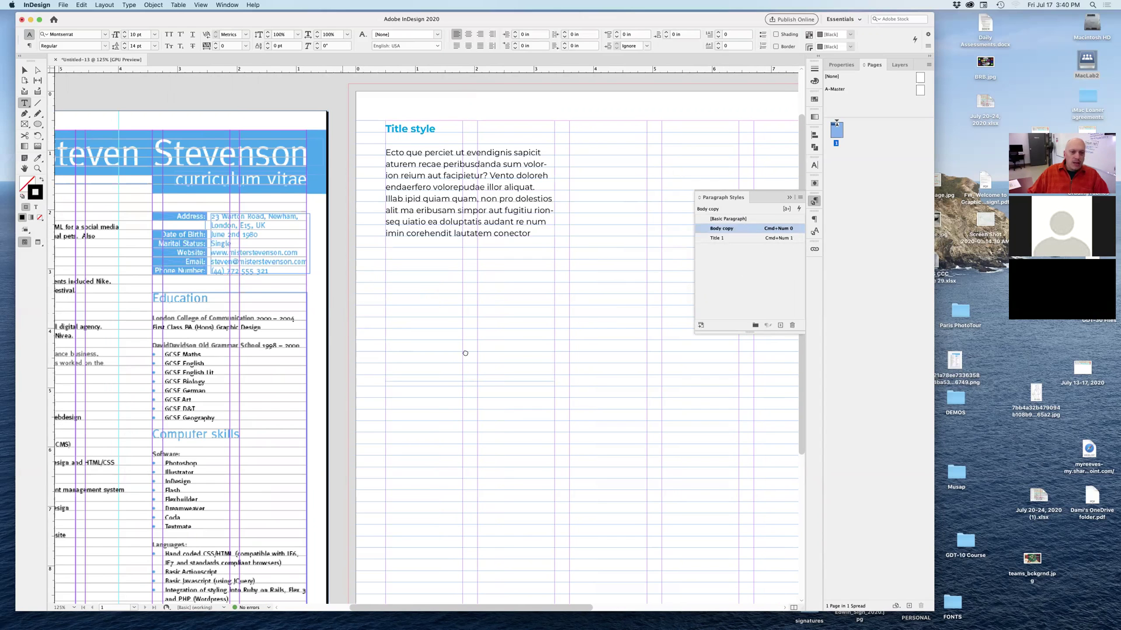
pyautogui.hscroll(-6, 463, 352)
pyautogui.scroll(-1, 463, 352)
pyautogui.scroll(-2, 508, 275)
pyautogui.scroll(3, 555, 292)
pyautogui.hscroll(5, 583, 304)
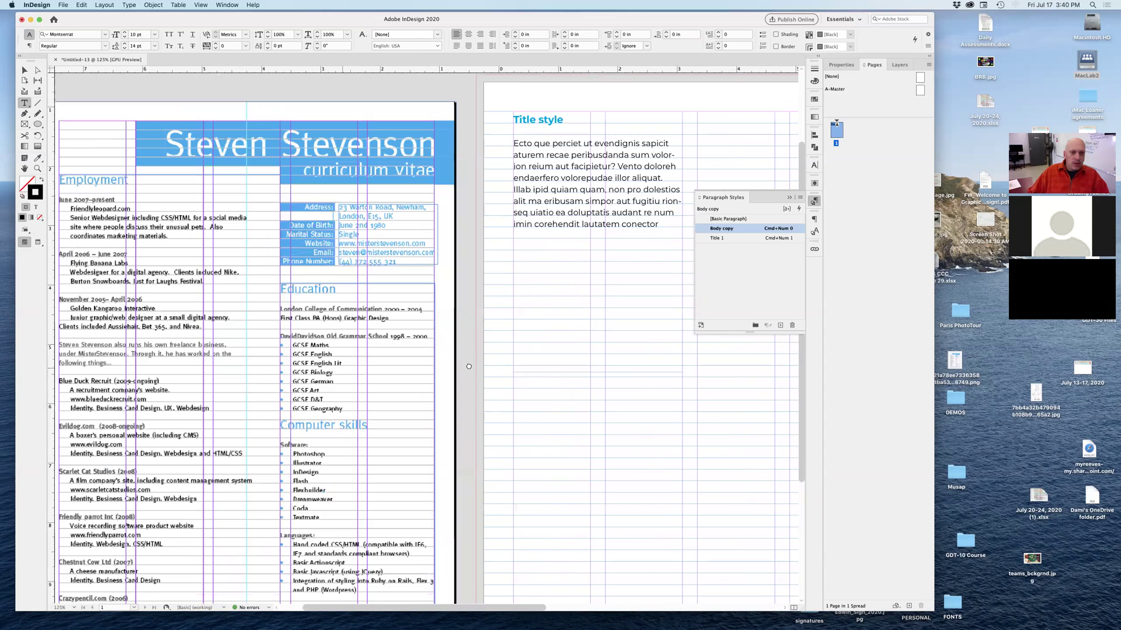
pyautogui.hscroll(-1, 658, 323)
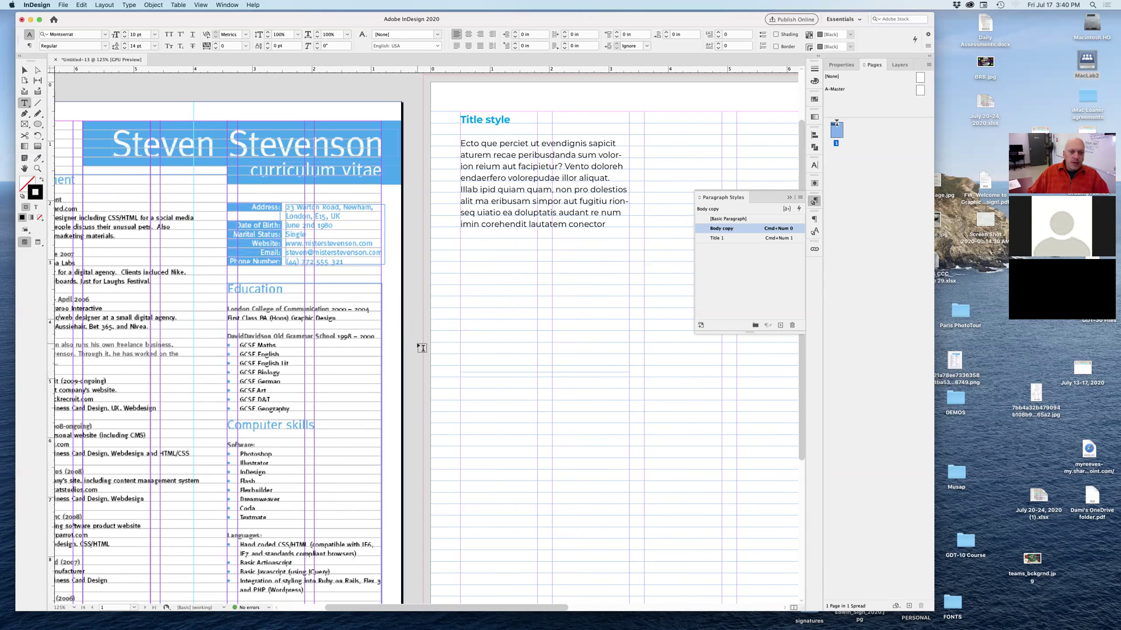
# Show the character styles and make the word "volorepudae" in the sample body text Montserrat Bold.
pyautogui.click(815, 200)
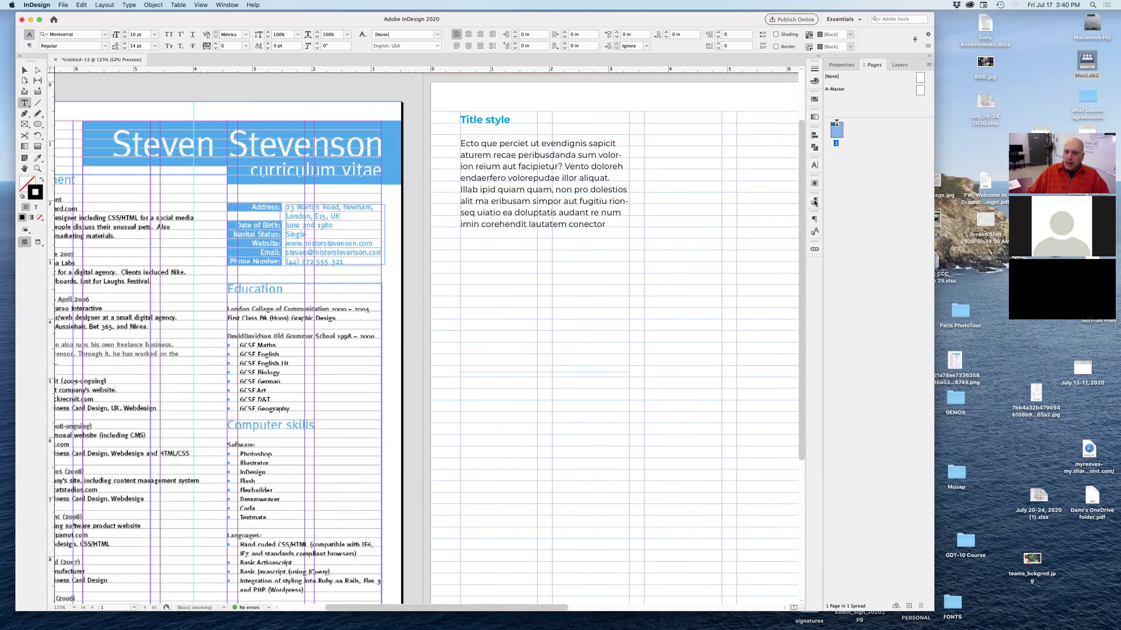
pyautogui.click(814, 233)
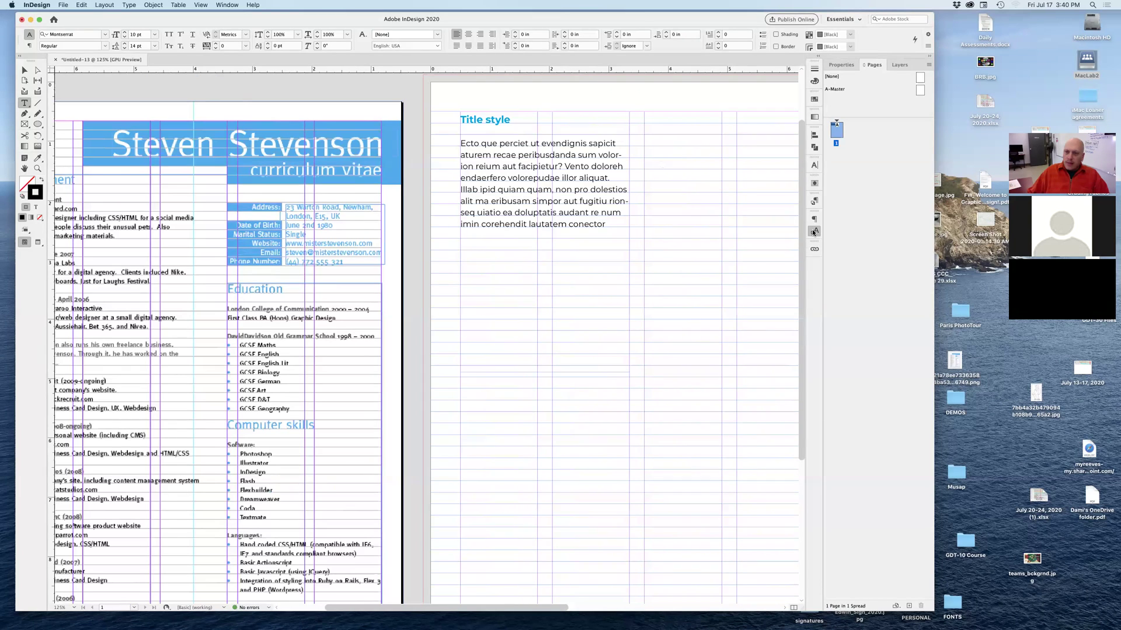
pyautogui.doubleClick(534, 178)
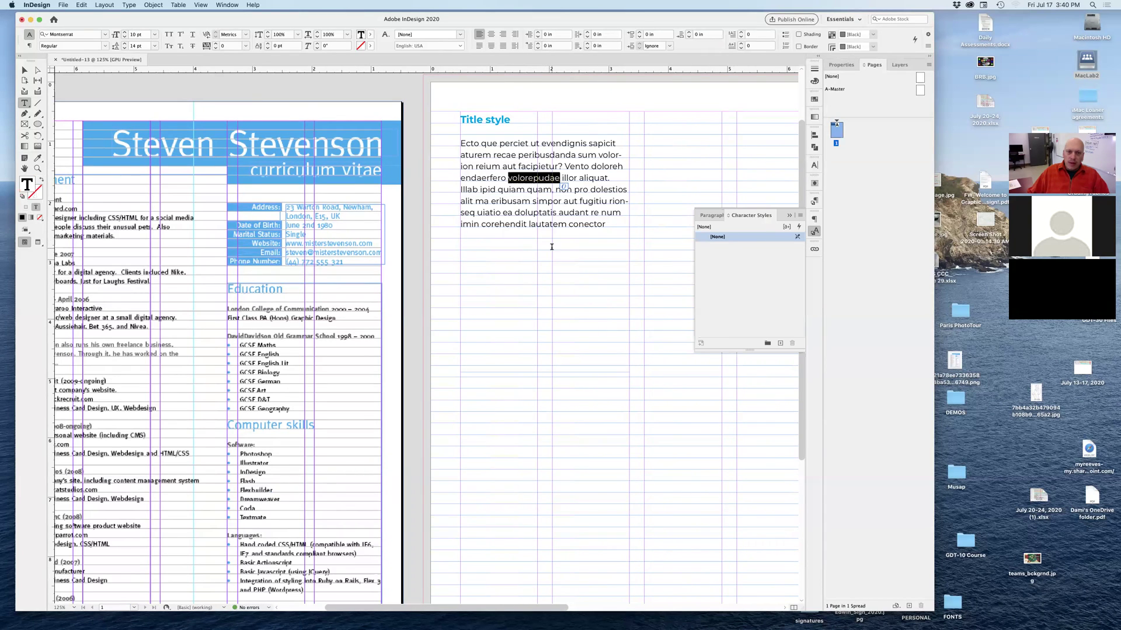
pyautogui.click(103, 46)
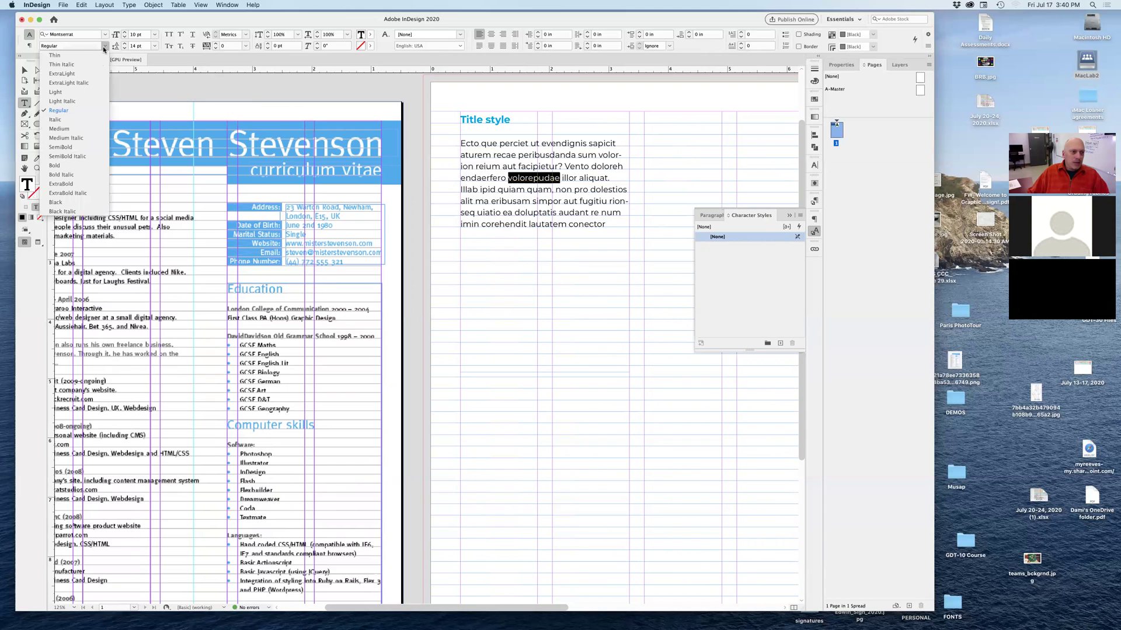
pyautogui.click(79, 166)
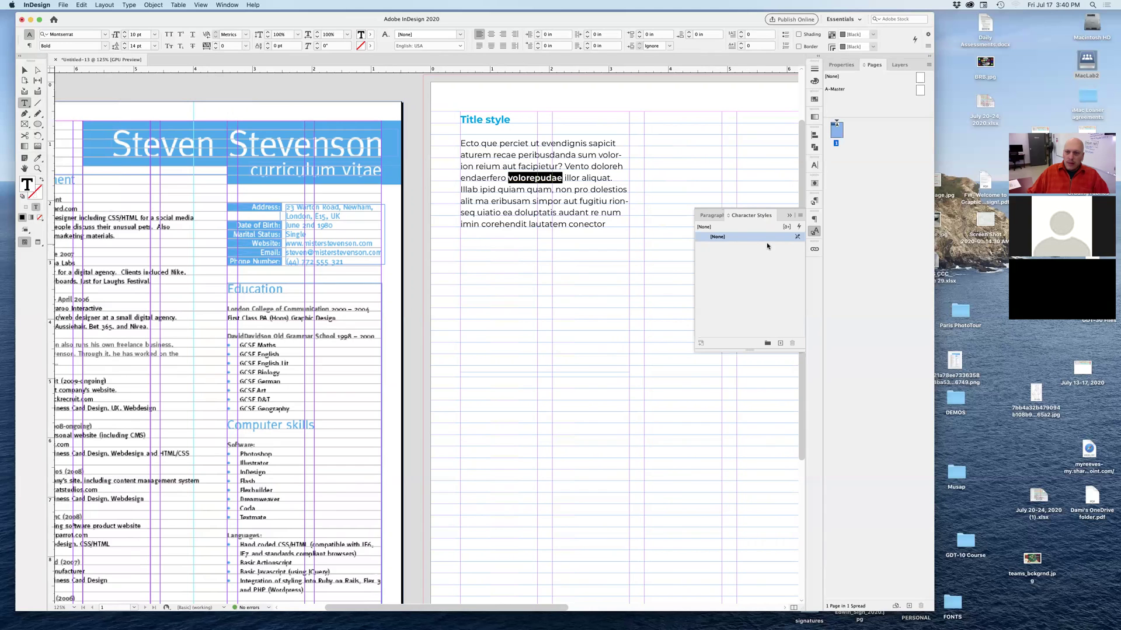
# Create a new character style from the bold word "volorepudae".
pyautogui.click(814, 202)
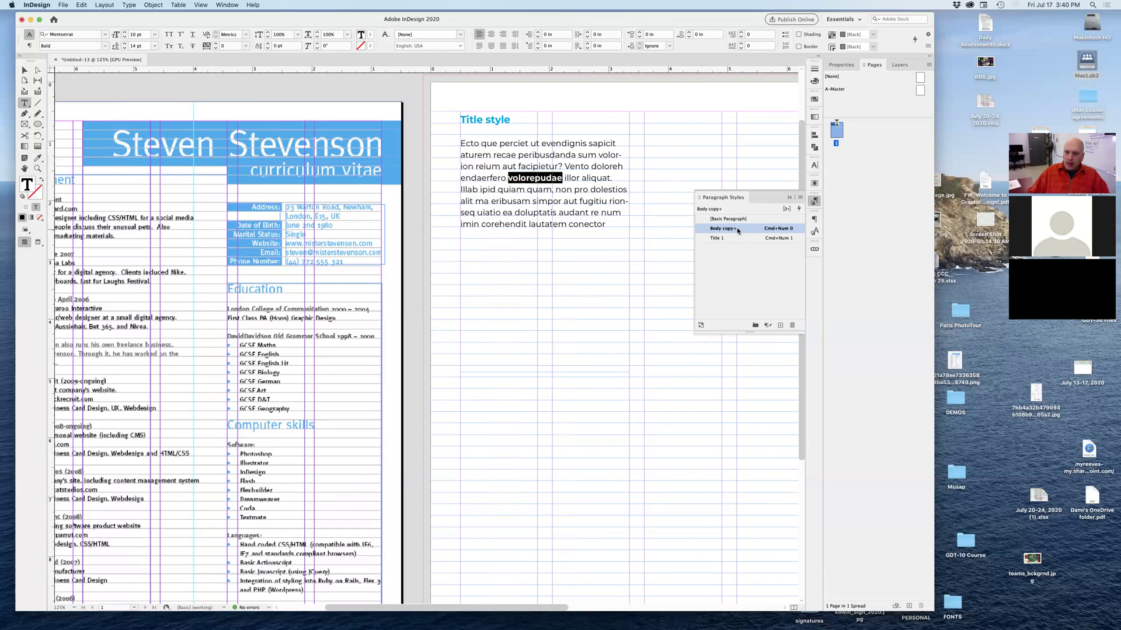
pyautogui.click(814, 232)
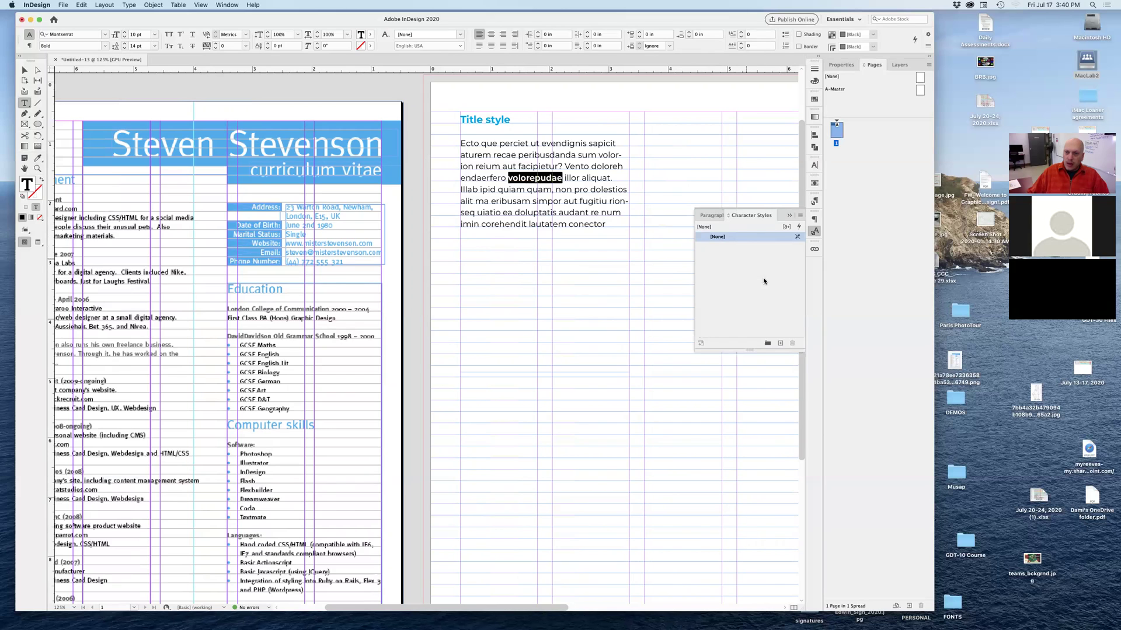
pyautogui.click(780, 345)
pyautogui.click(743, 248)
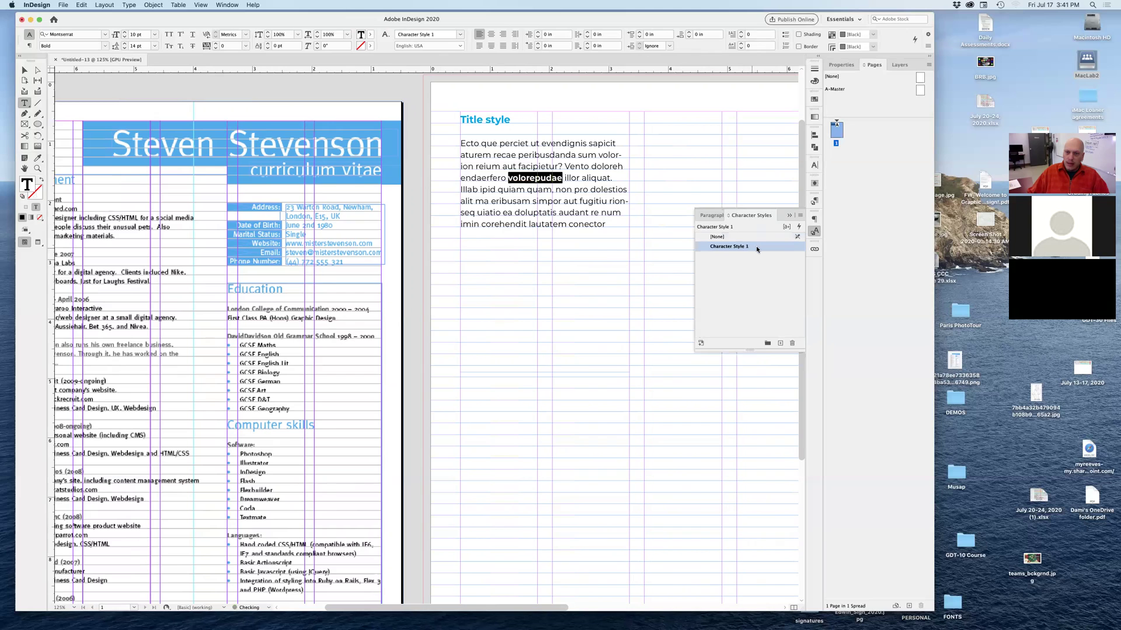
# Rename the new character style to "Bold" and assign it the shortcut Shift+Cmd+Num 0.
pyautogui.doubleClick(702, 247)
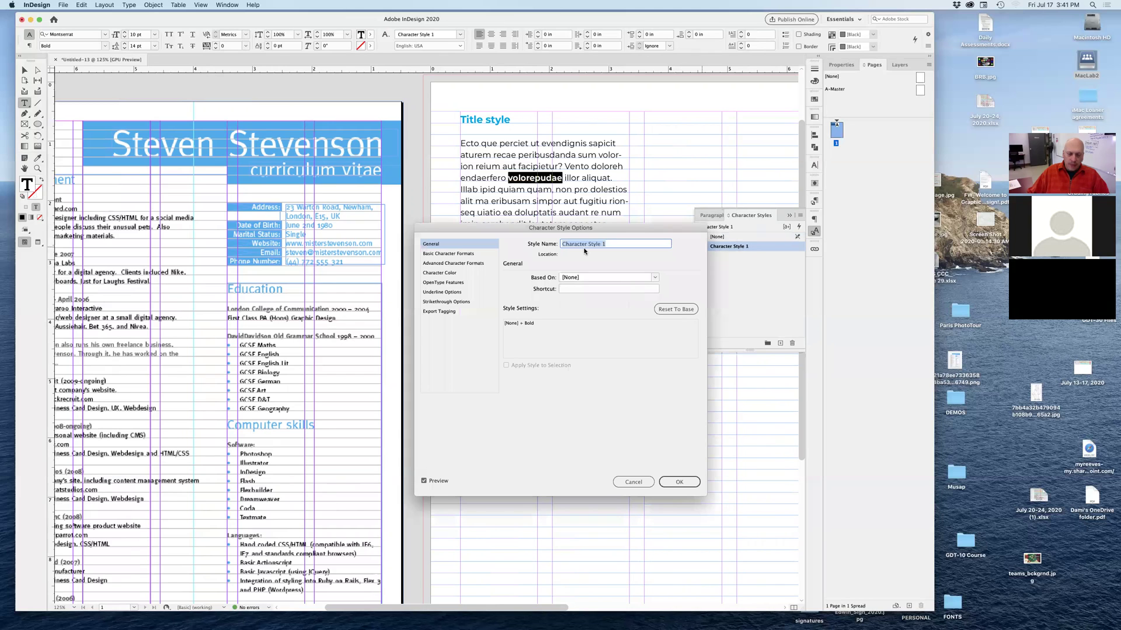
pyautogui.write('Bold')
pyautogui.click(570, 289)
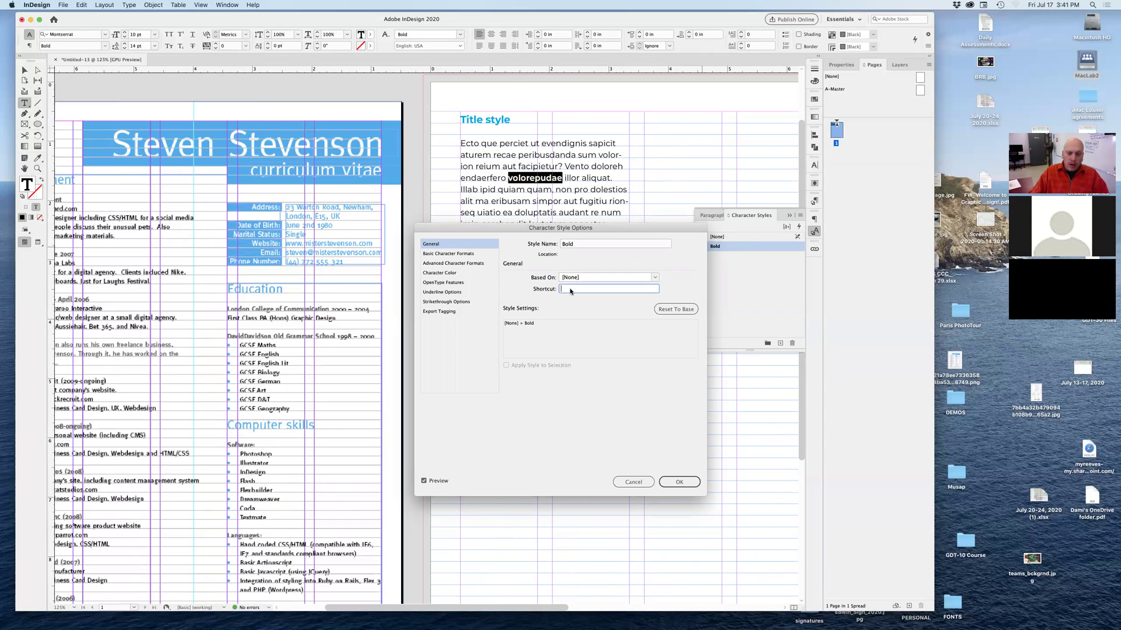
pyautogui.press('shift+super+KP_0')
pyautogui.click(679, 481)
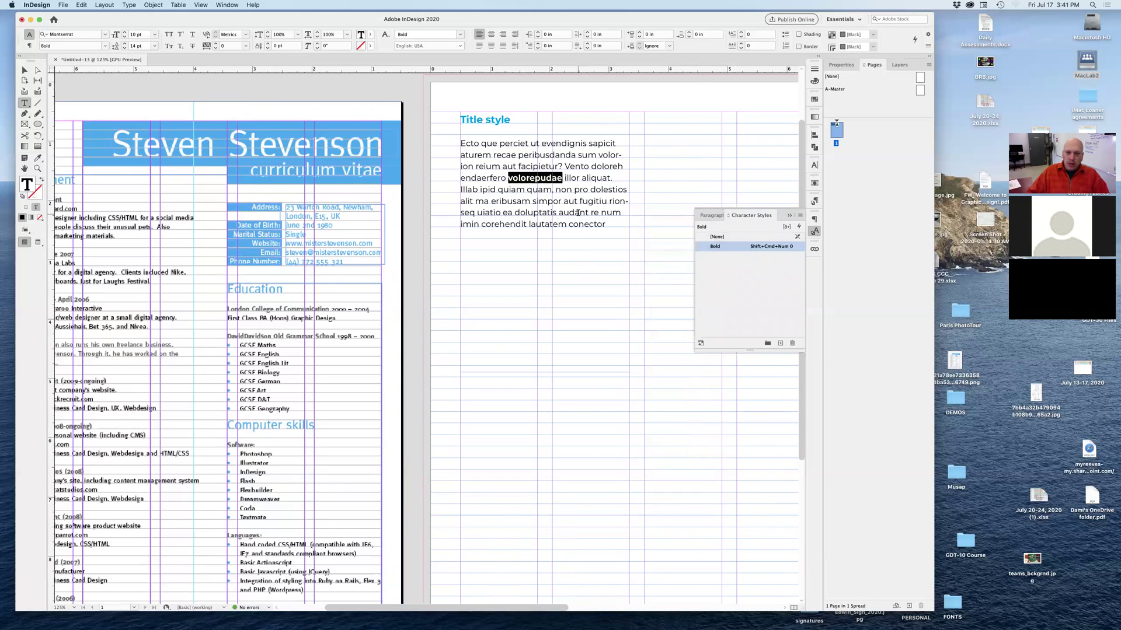
# Apply the Bold character style to the word "audant" in the sample body text.
pyautogui.doubleClick(577, 213)
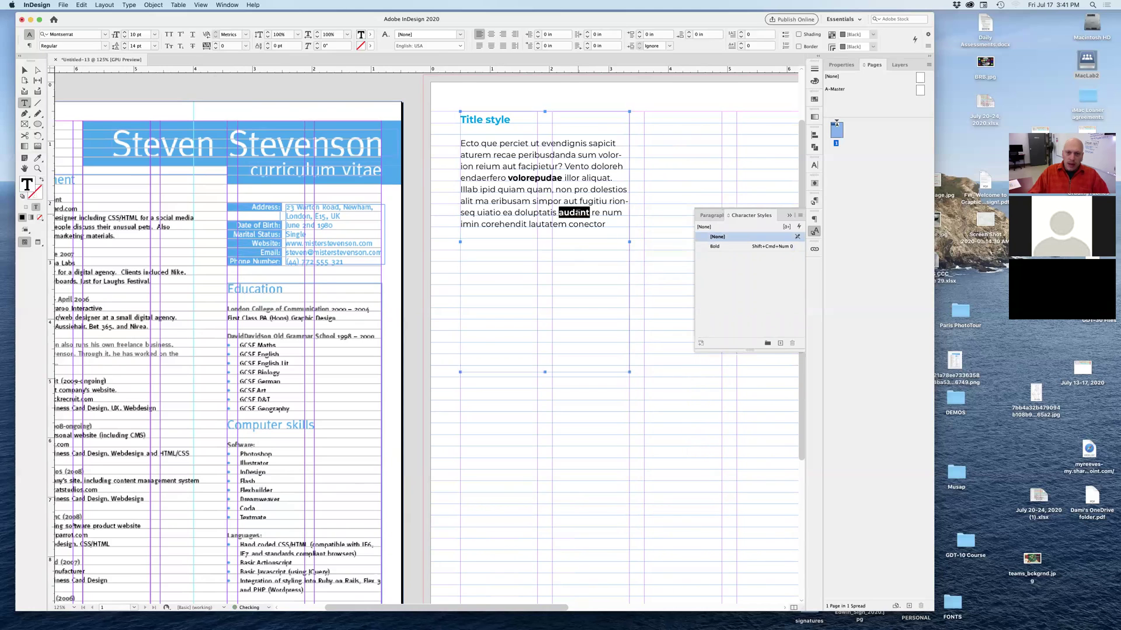
pyautogui.press('shift+super+KP_0')
pyautogui.click(606, 224)
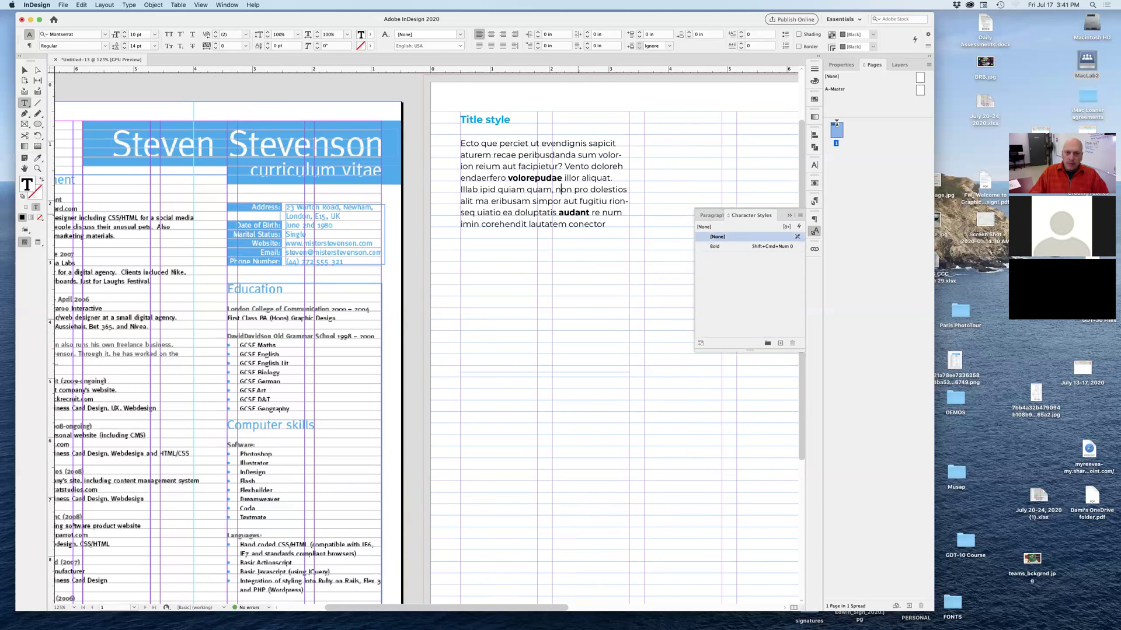
# Add a "Title here" line below the sample paragraph and fill the rest of the frame with placeholder text.
pyautogui.click(461, 189)
pyautogui.click(606, 224)
pyautogui.press('Return')
pyautogui.write('T')
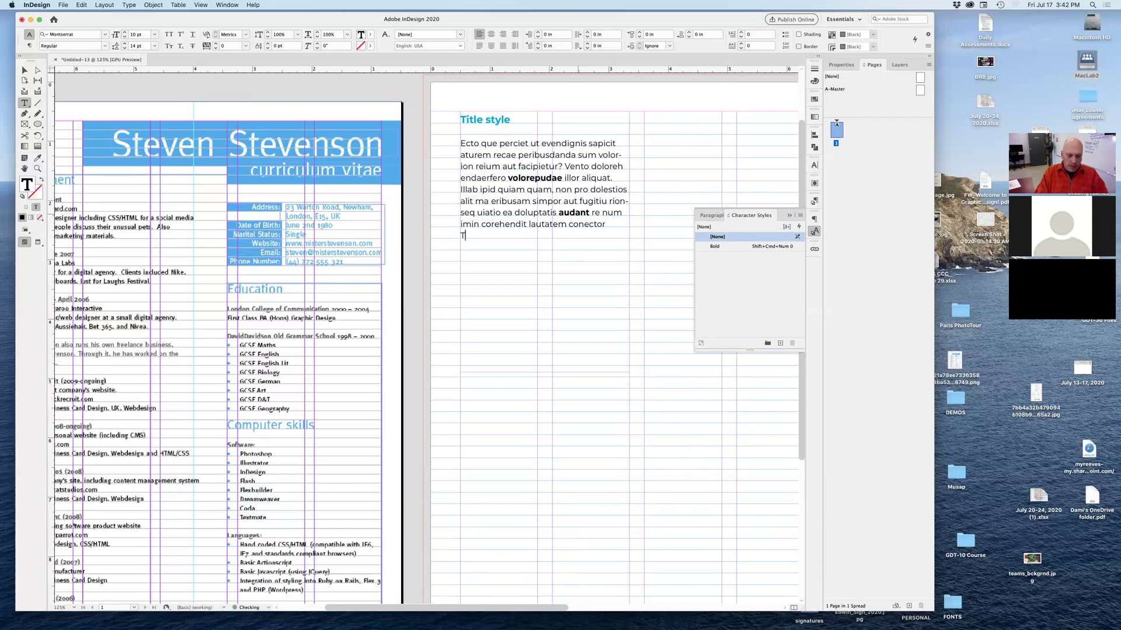
pyautogui.write('itle here')
pyautogui.press('Return')
pyautogui.click(129, 5)
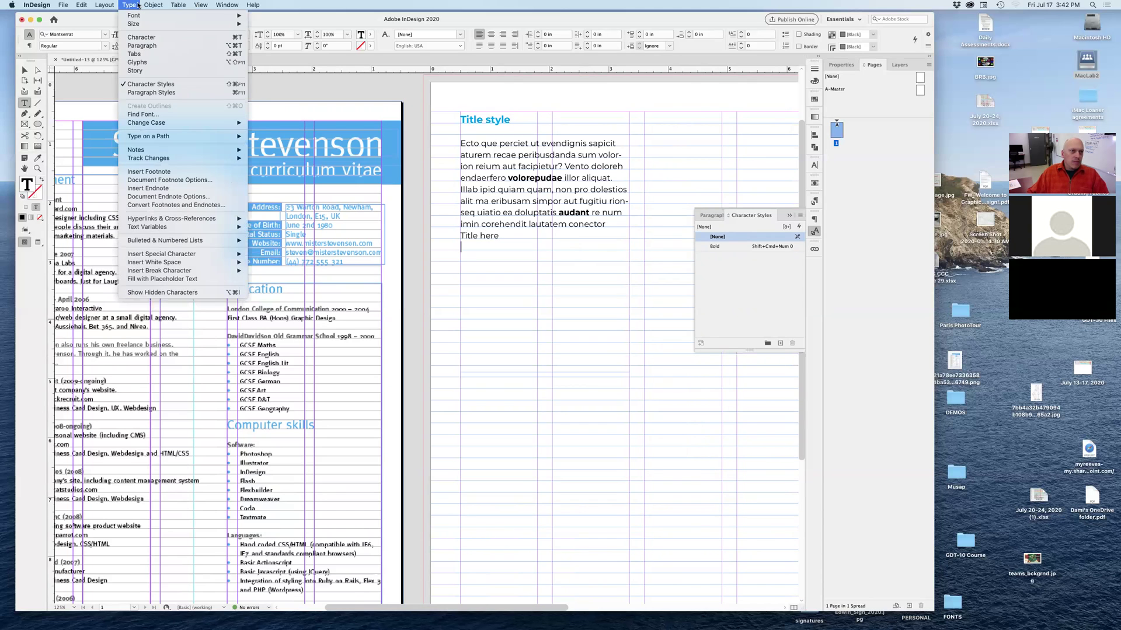
pyautogui.click(161, 279)
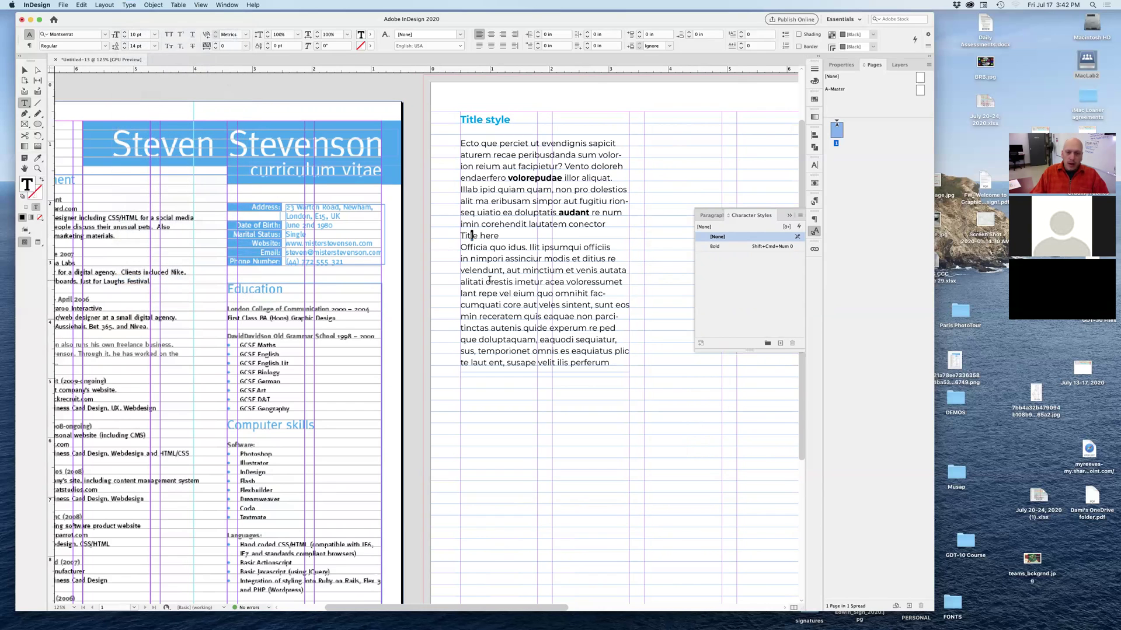
# Apply the Title 1 paragraph style to the "Title here" line and deselect the text frame.
pyautogui.press('super+shift+KP_1')
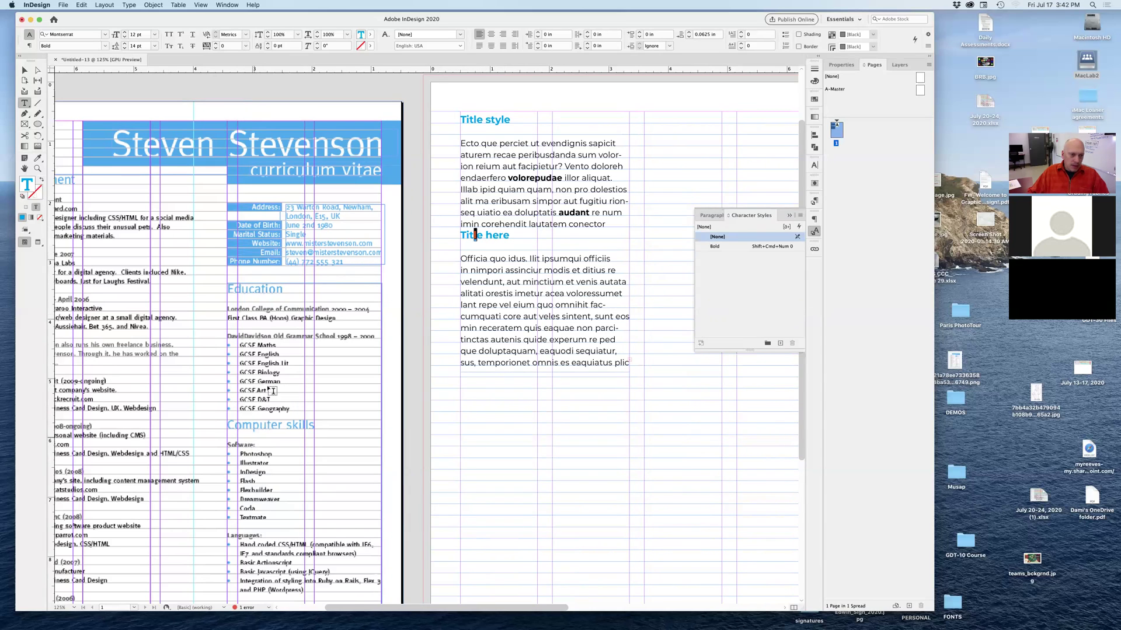
pyautogui.click(24, 70)
pyautogui.click(415, 382)
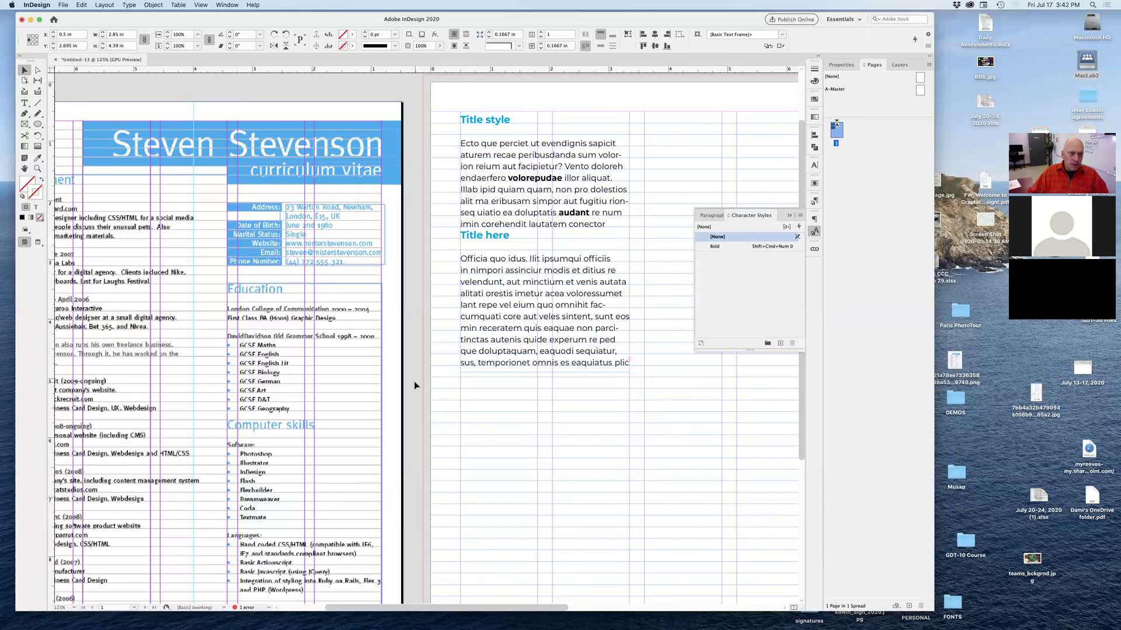
pyautogui.click(228, 352)
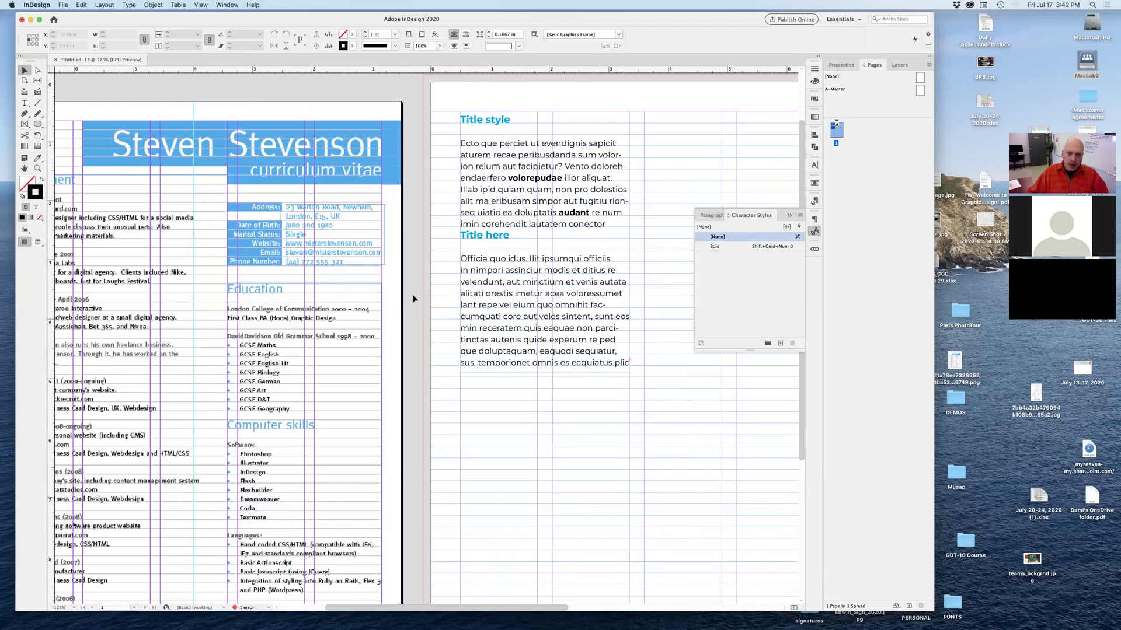
# Set the Title 1 paragraph style's space before to 0.0625 in.
pyautogui.click(814, 200)
pyautogui.doubleClick(729, 238)
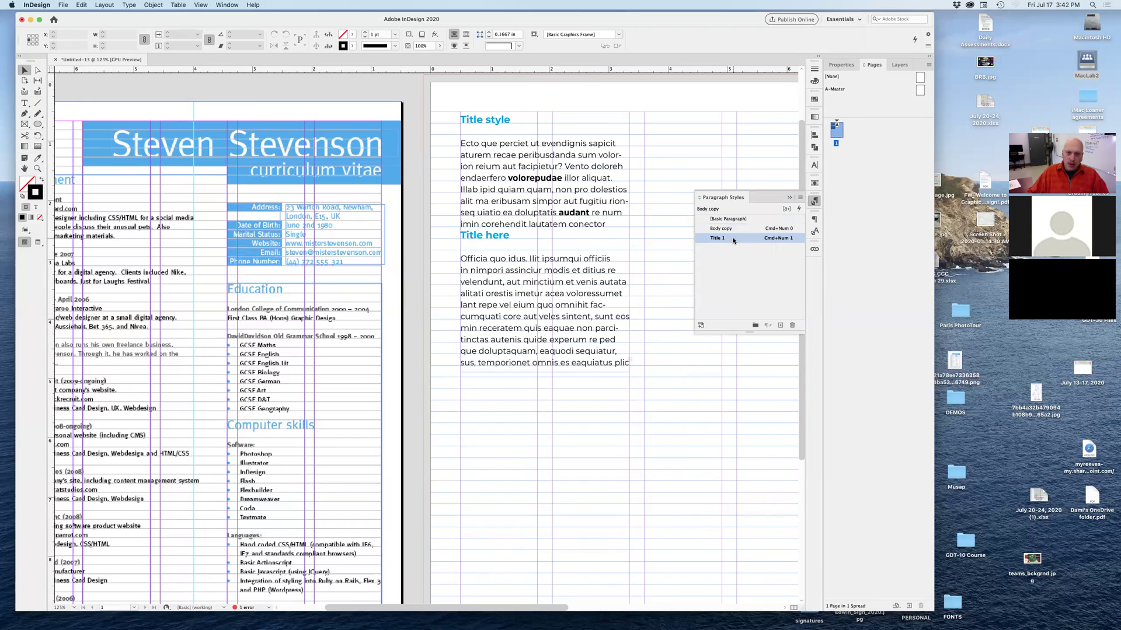
pyautogui.click(282, 312)
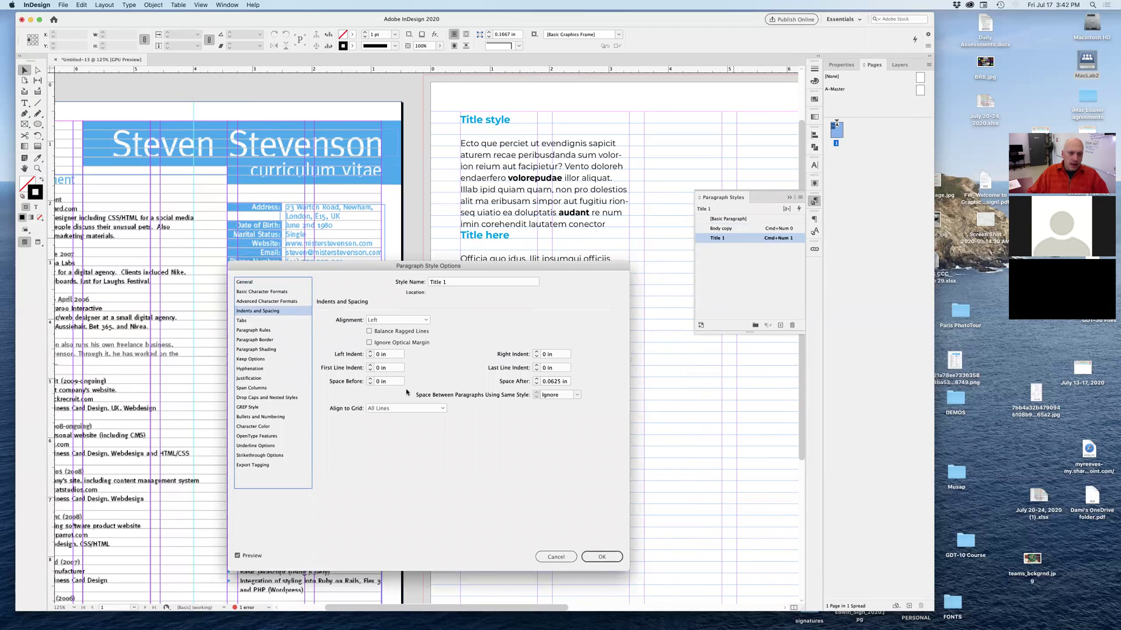
pyautogui.moveTo(502, 266); pyautogui.dragTo(517, 294)
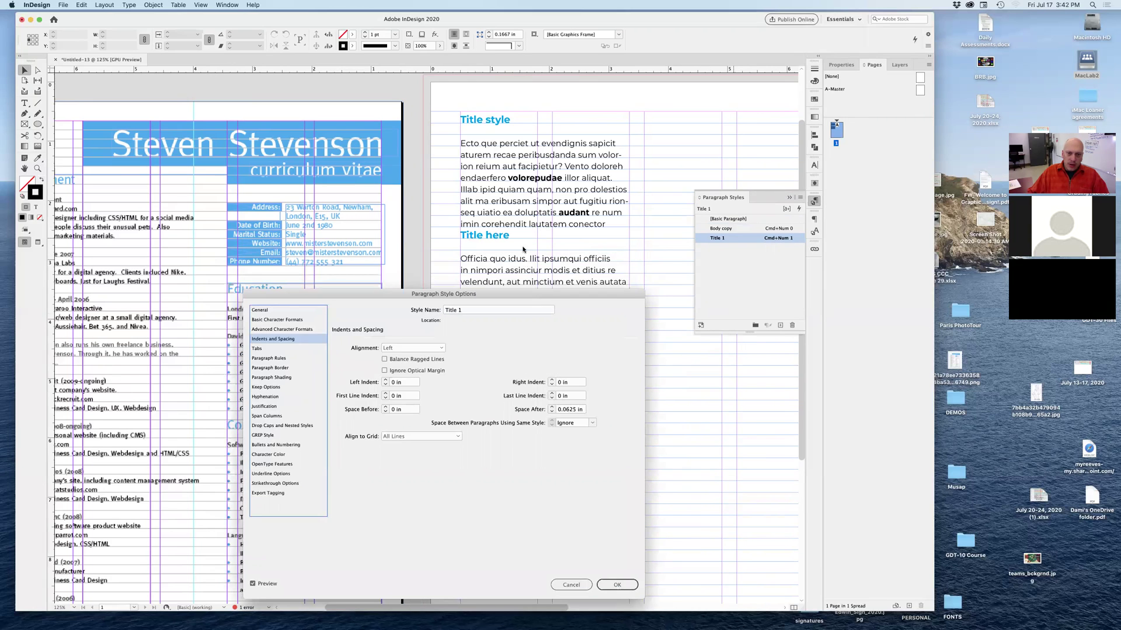
pyautogui.click(385, 407)
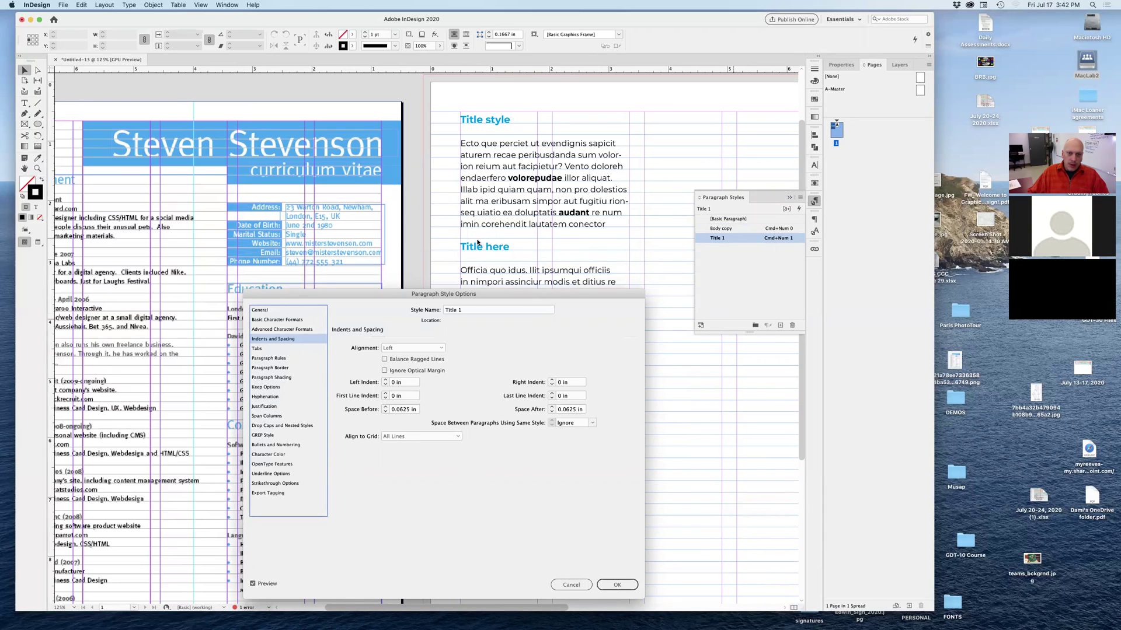
pyautogui.click(617, 584)
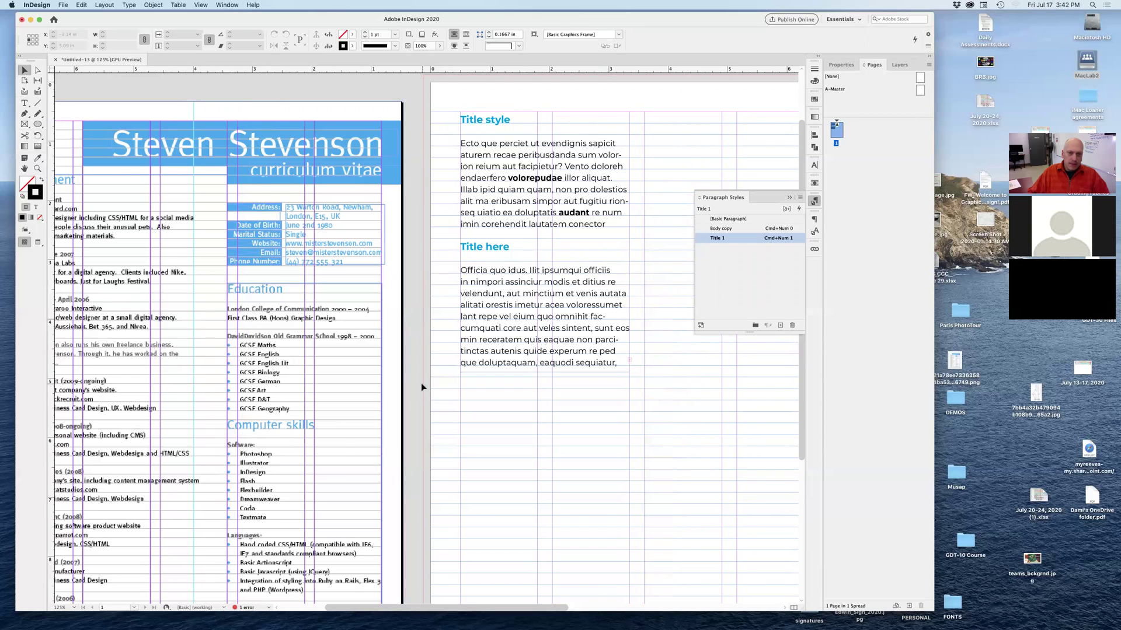
# Examine the reference résumé's headings, contact details and bulleted lists alongside the sample text on the new page.
pyautogui.press('super+minus')
pyautogui.scroll(-2, 488, 349)
pyautogui.click(490, 180)
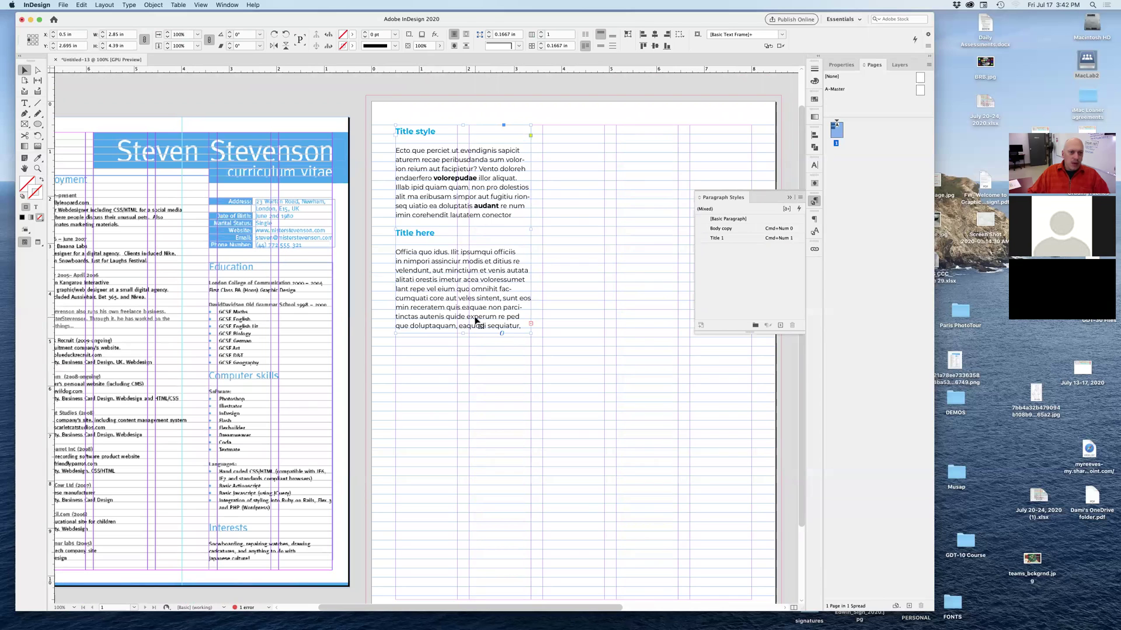
pyautogui.click(354, 318)
pyautogui.hscroll(-3, 381, 120)
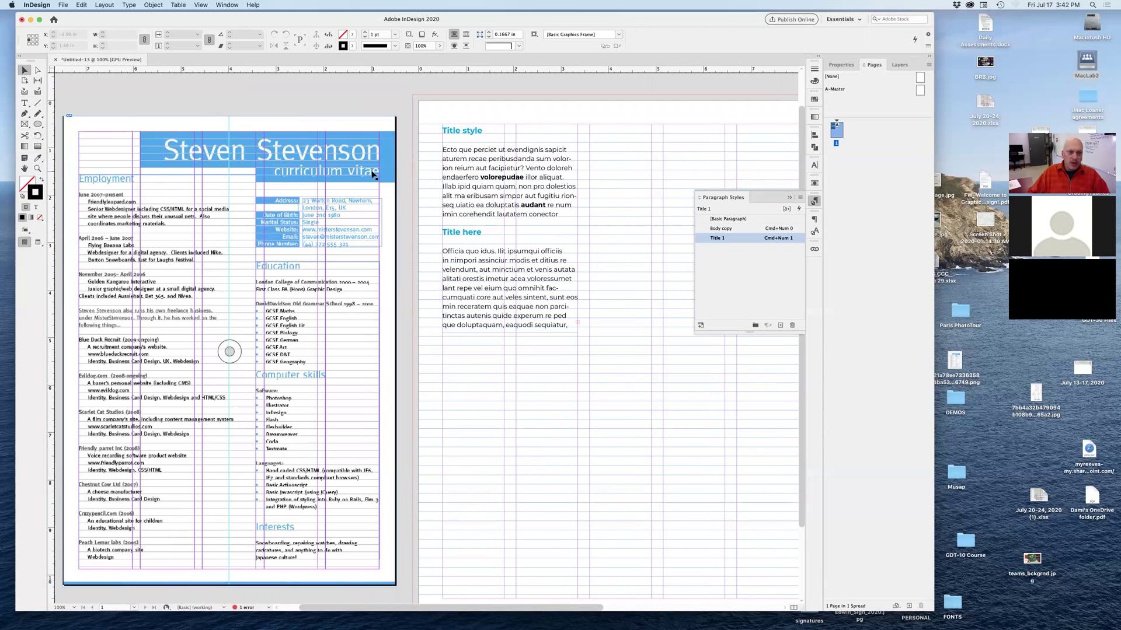
pyautogui.scroll(3, 304, 190)
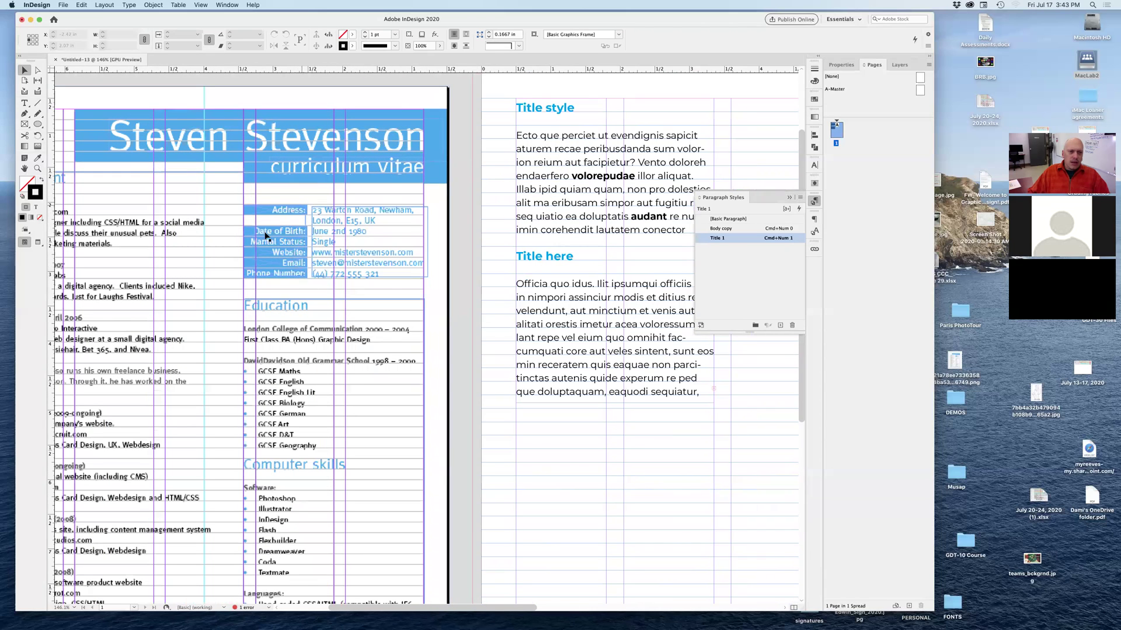
pyautogui.click(445, 333)
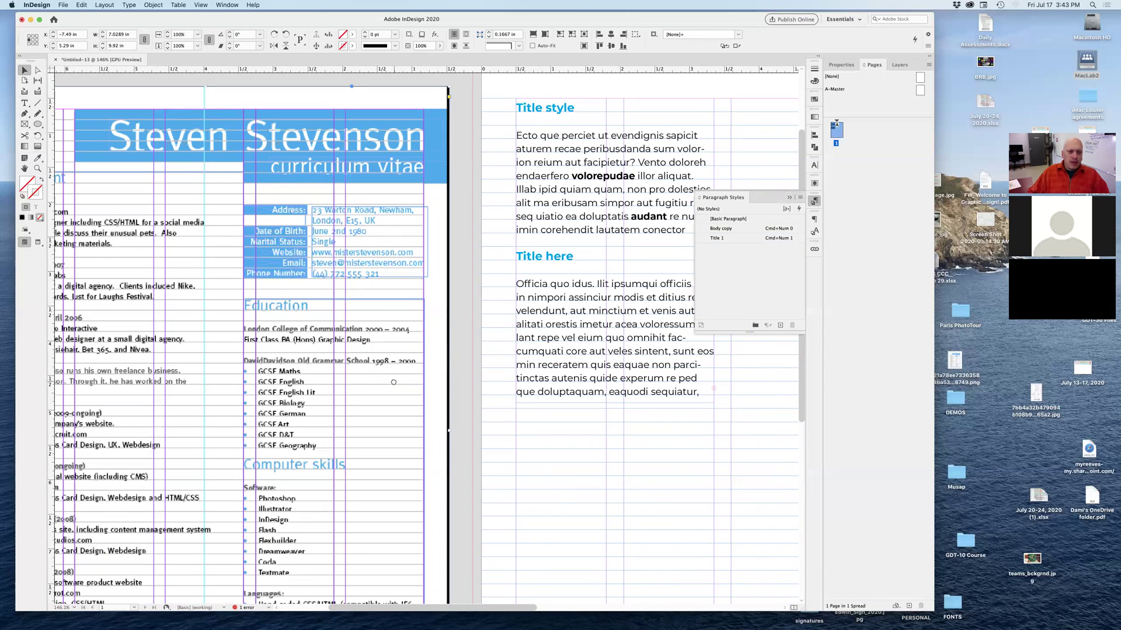
pyautogui.scroll(-2, 467, 362)
pyautogui.hscroll(-1, 467, 362)
pyautogui.click(486, 391)
pyautogui.keyDown('alt'); pyautogui.keyDown('super'); pyautogui.click(408, 342); pyautogui.keyUp('super'); pyautogui.keyUp('alt')
pyautogui.hscroll(-3, 439, 346)
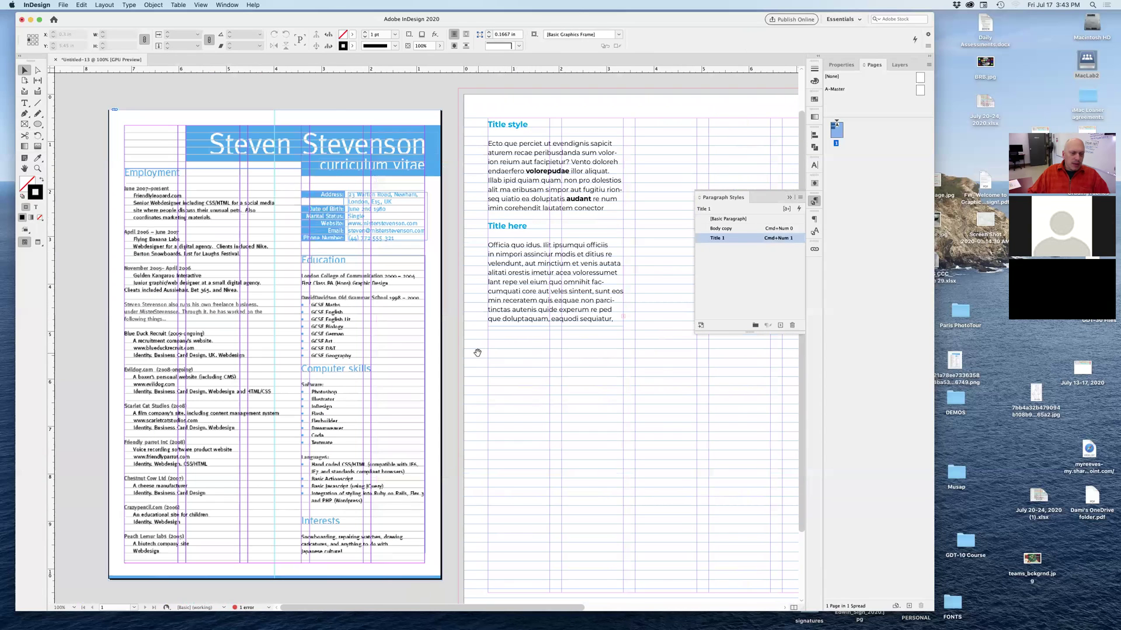
pyautogui.hscroll(-1, 375, 364)
pyautogui.scroll(-1, 375, 365)
pyautogui.hscroll(2, 376, 364)
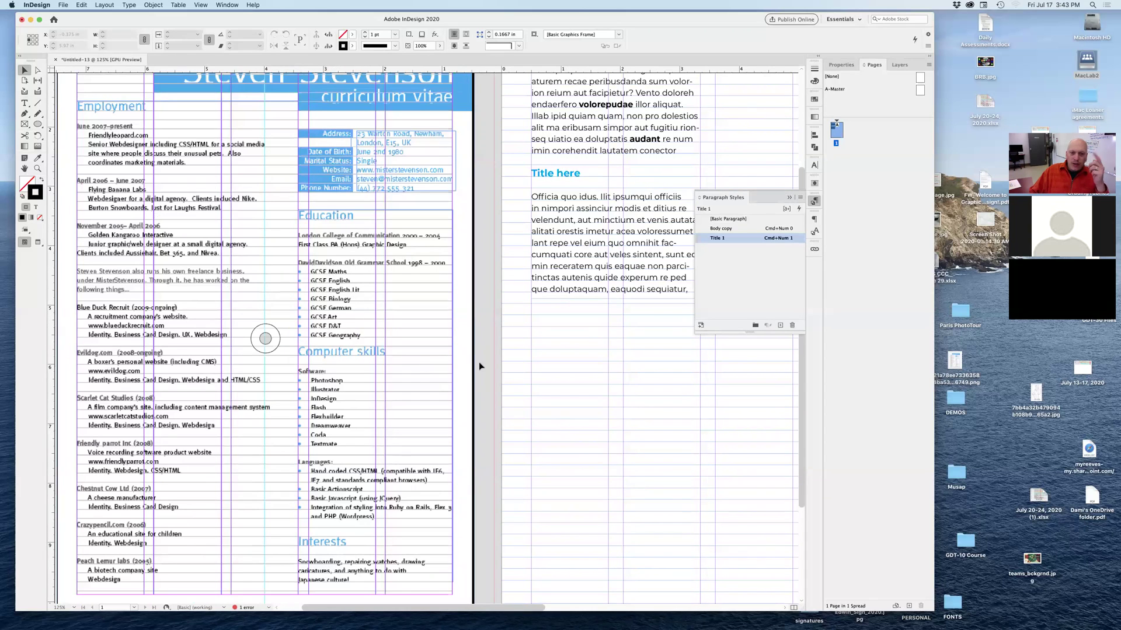
pyautogui.hscroll(1, 461, 352)
pyautogui.hscroll(5, 461, 352)
pyautogui.scroll(2, 462, 352)
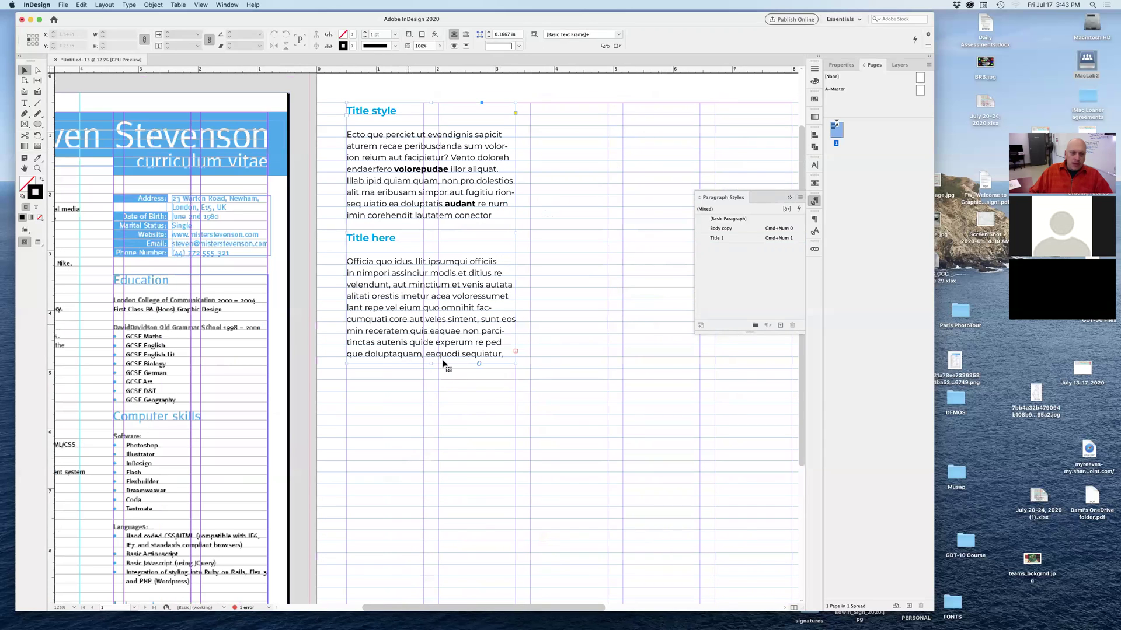
# Fit the sample text frame to its content and replace all of its text with fresh placeholder text.
pyautogui.click(445, 366)
pyautogui.press('super+alt+c')
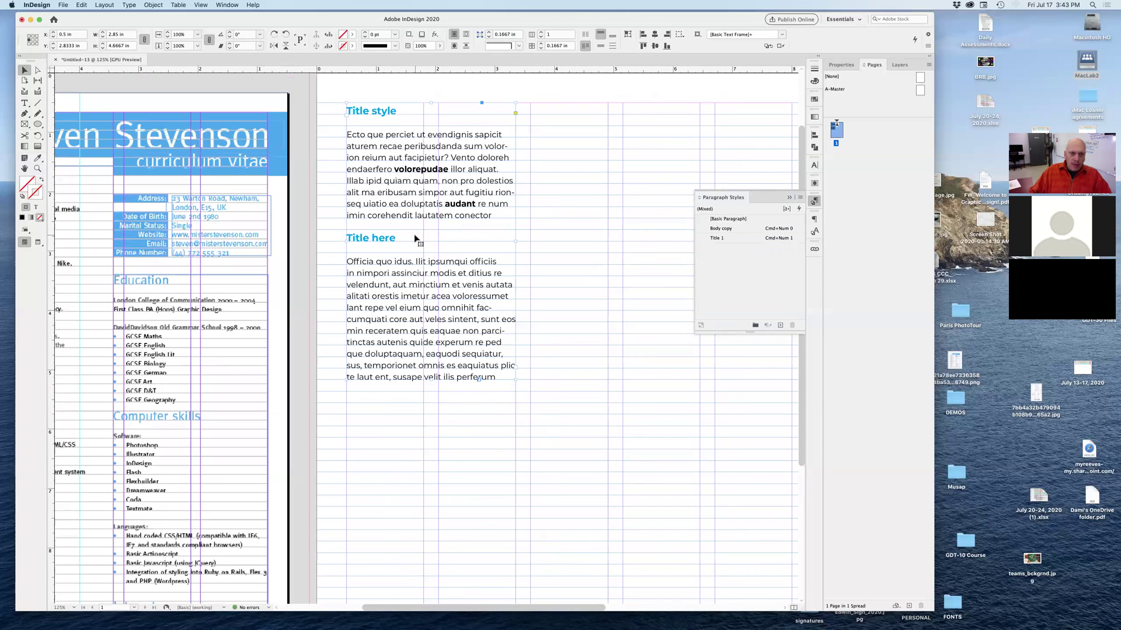
pyautogui.tripleClick(424, 310)
pyautogui.press('super+a')
pyautogui.press('BackSpace')
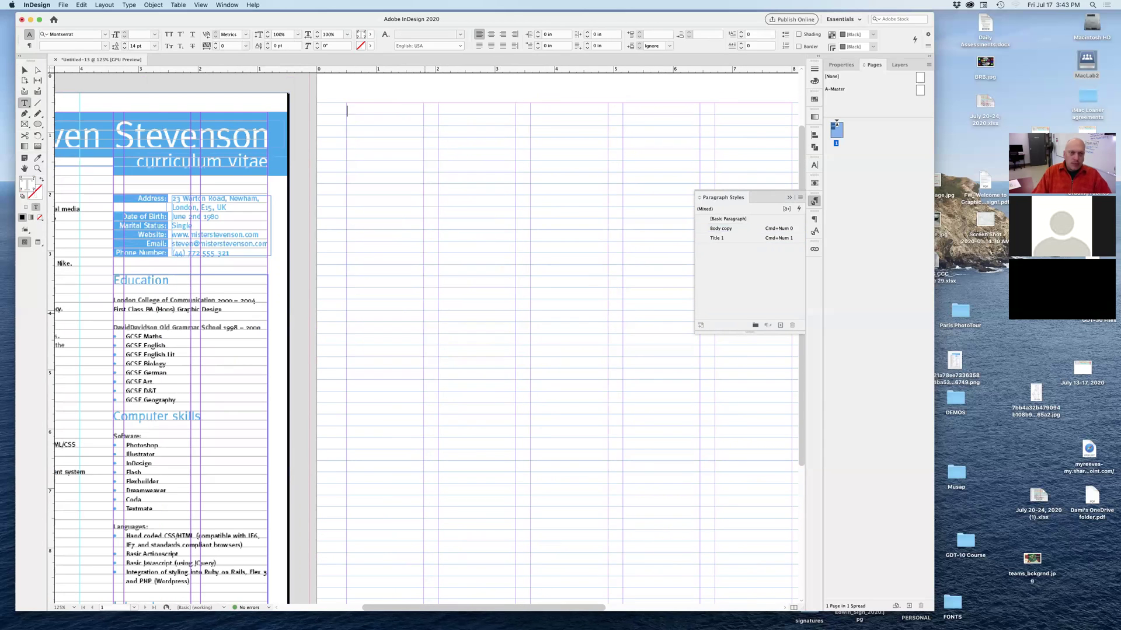
pyautogui.click(124, 5)
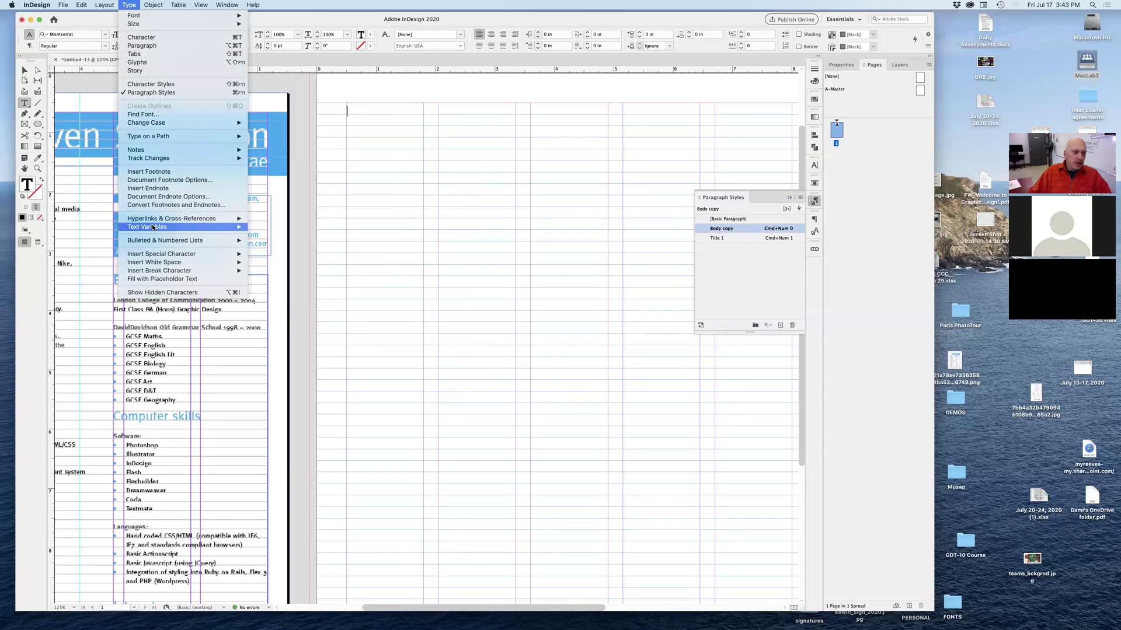
pyautogui.click(149, 282)
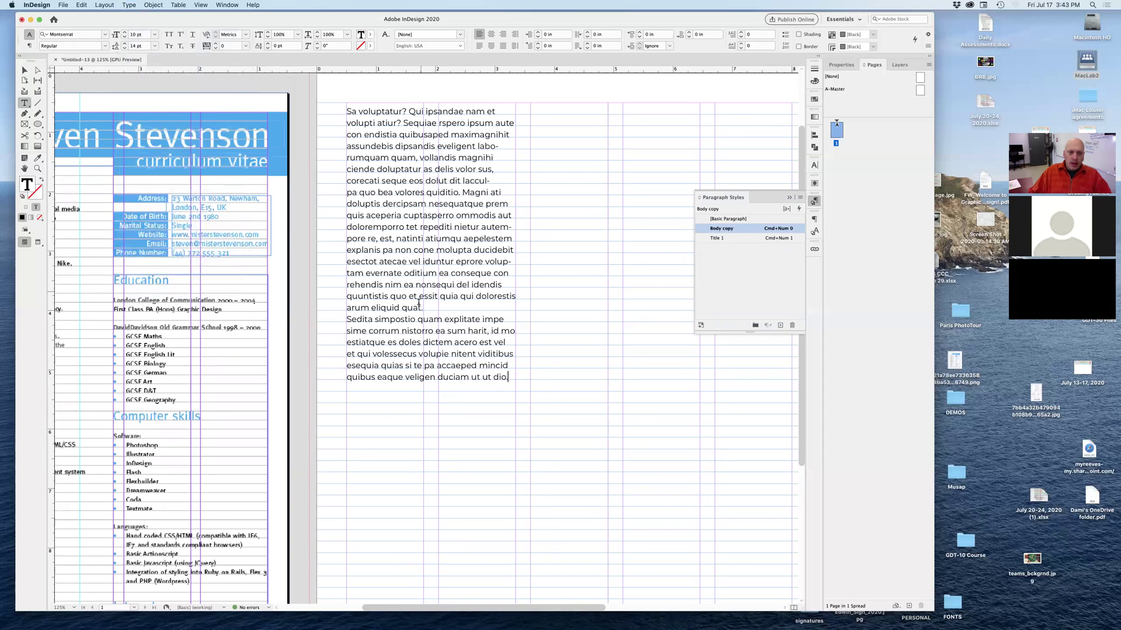
# Break the start of the placeholder text into short paragraphs and delete the excess text, leaving five paragraphs in the frame.
pyautogui.click(408, 111)
pyautogui.press('Return')
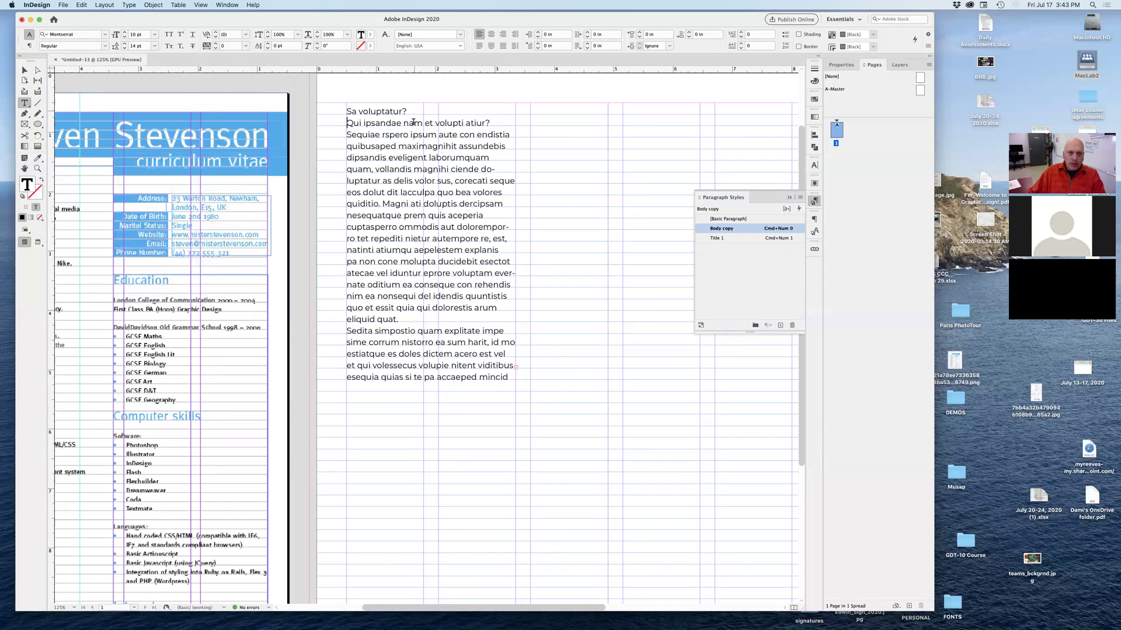
pyautogui.click(410, 134)
pyautogui.press('Return')
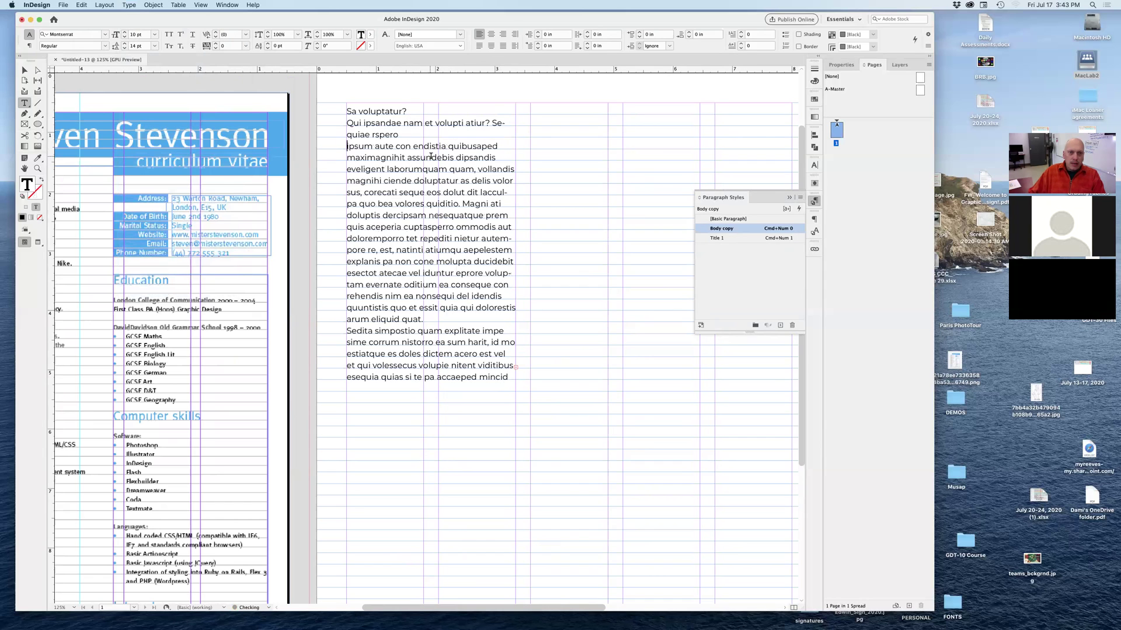
pyautogui.click(448, 146)
pyautogui.press('Return')
pyautogui.click(455, 169)
pyautogui.press('Return')
pyautogui.keyDown('shift'); pyautogui.click(536, 451); pyautogui.keyUp('shift')
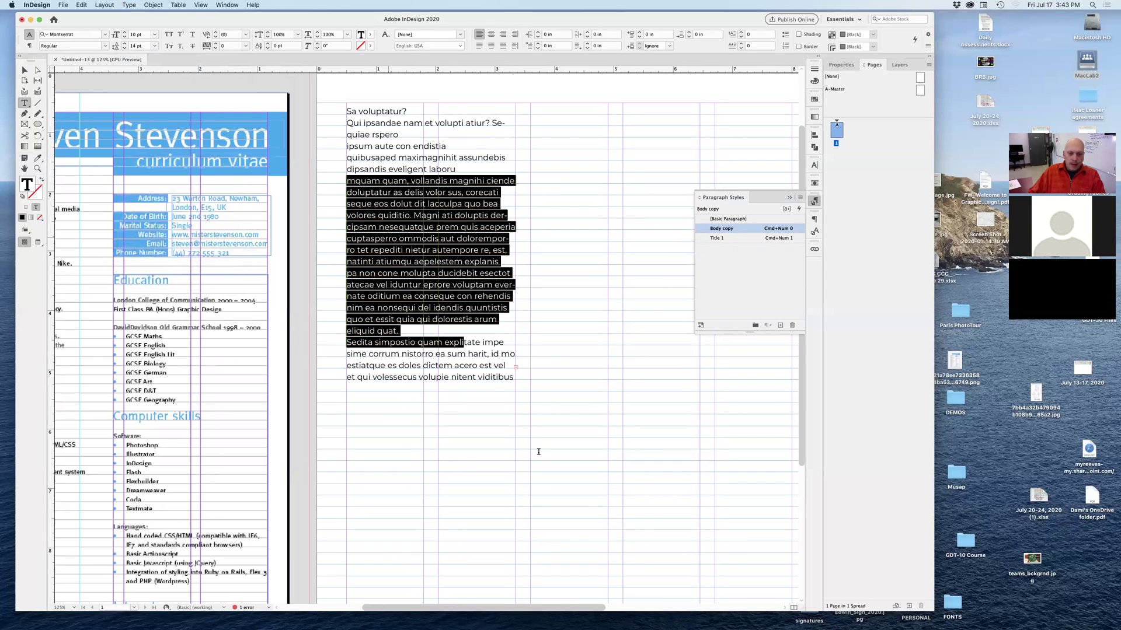
pyautogui.write('esequia quias si te pa accaeped mincid quibus eaque veligen duciam ut ut dio.')
# Format all five placeholder paragraphs as a bulleted list and display the paragraph formatting controls.
pyautogui.moveTo(509, 194); pyautogui.dragTo(373, 105)
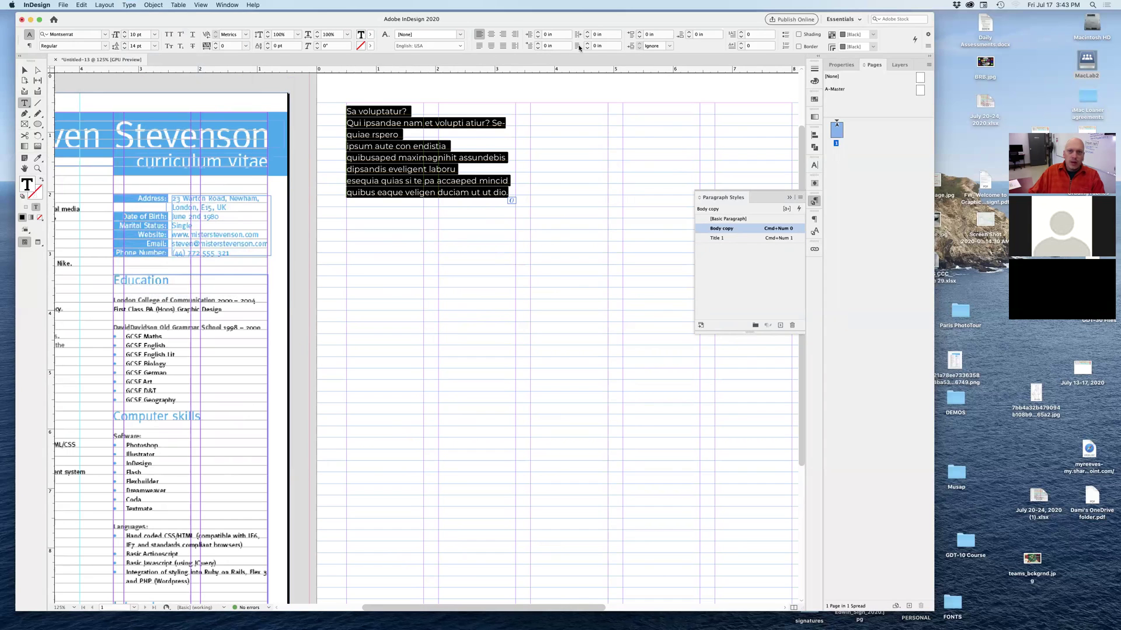
pyautogui.click(786, 36)
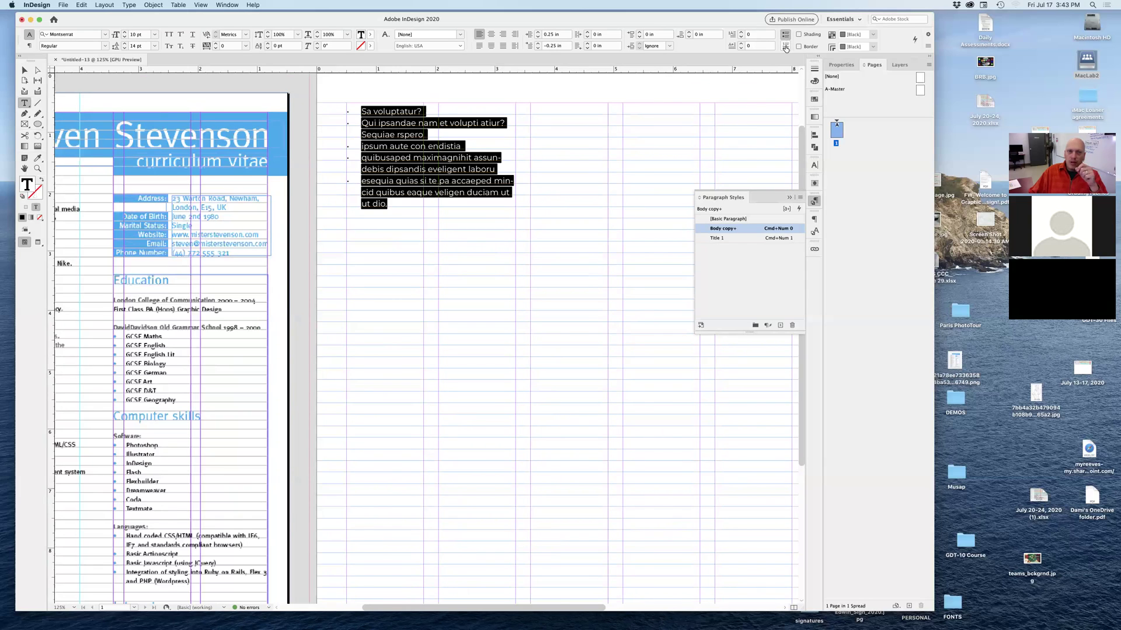
pyautogui.click(785, 47)
pyautogui.click(786, 36)
pyautogui.click(30, 46)
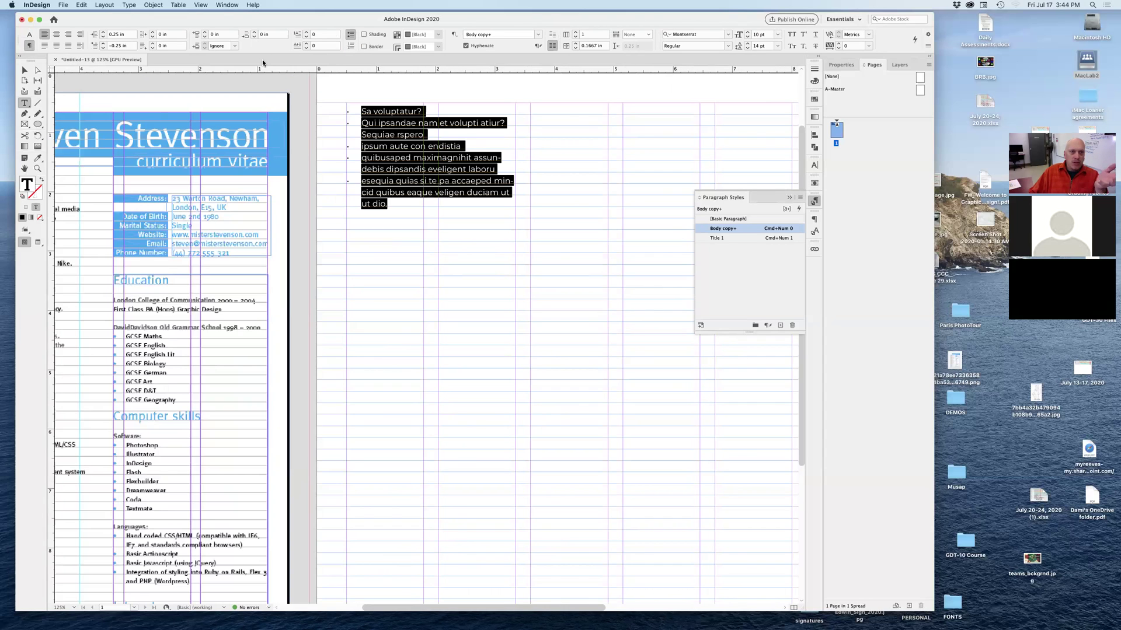
pyautogui.click(29, 36)
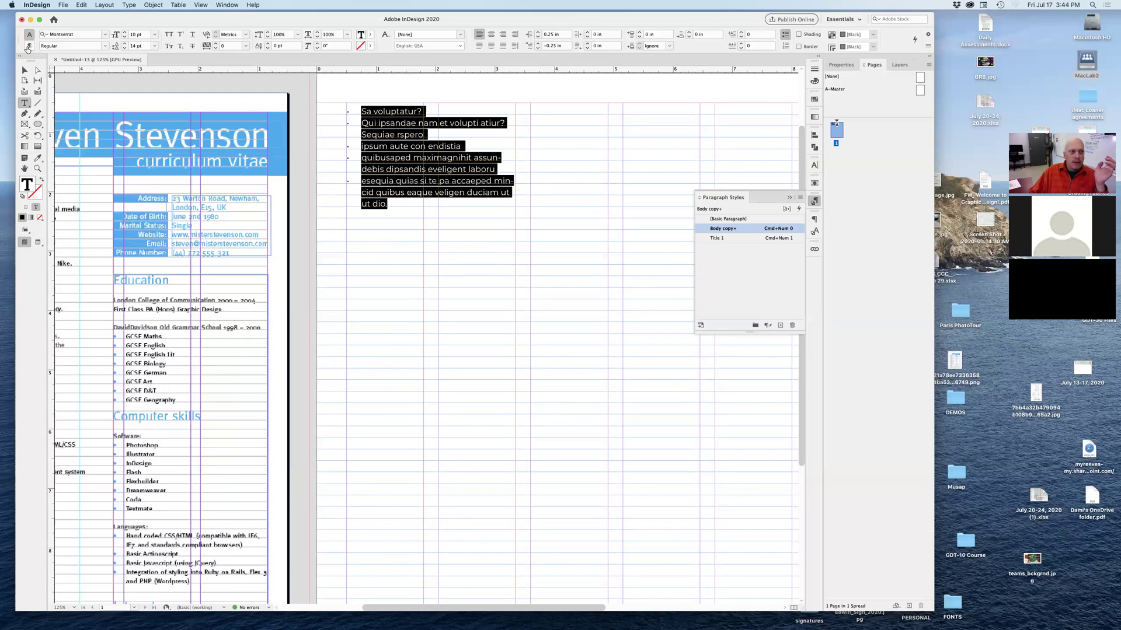
pyautogui.click(28, 46)
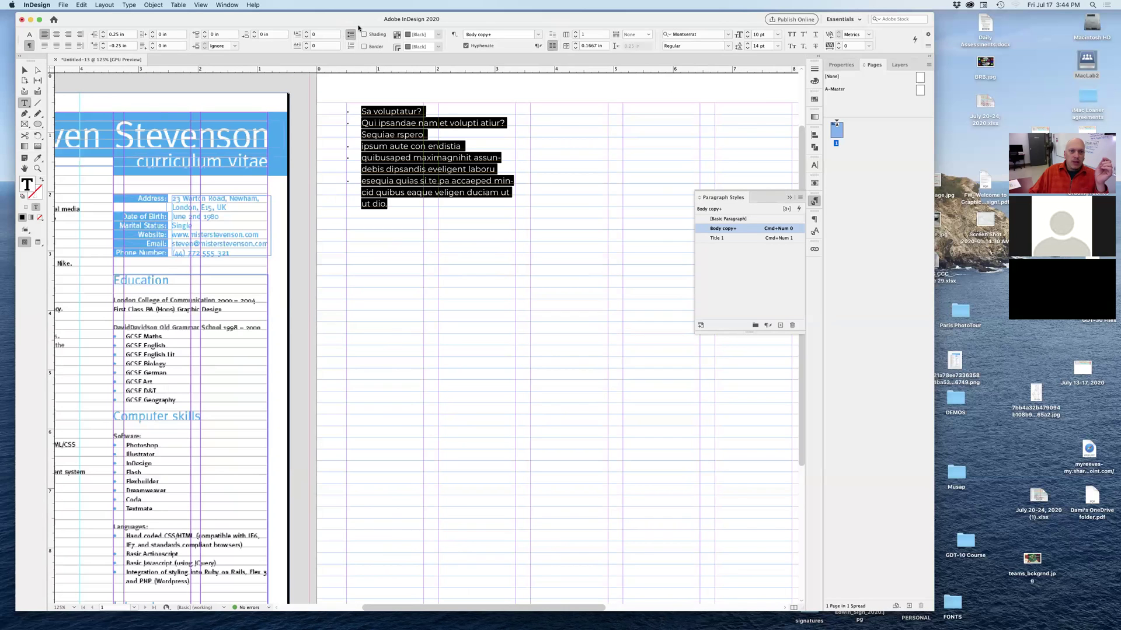
# Create a new paragraph style from the bulleted text and name it "Bullet".
pyautogui.click(779, 325)
pyautogui.click(727, 239)
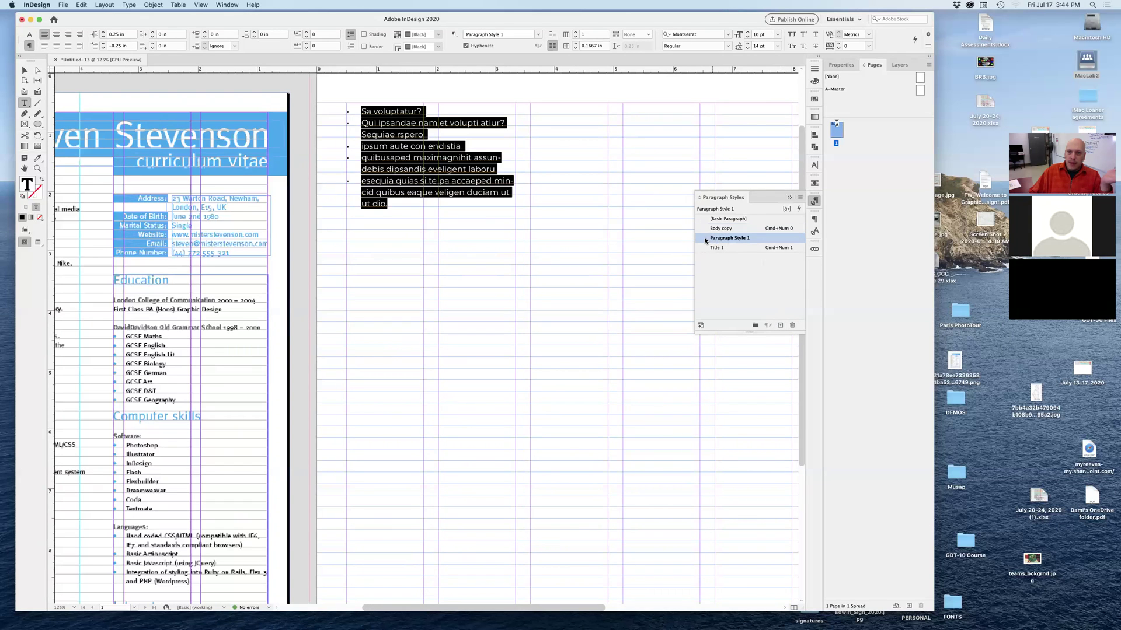
pyautogui.doubleClick(723, 238)
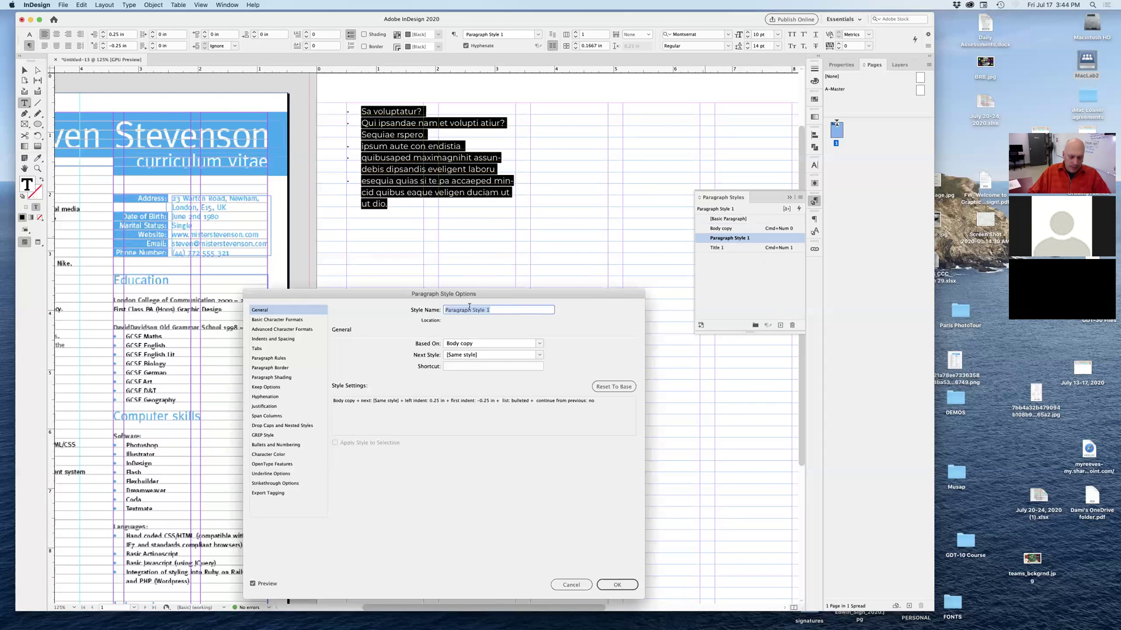
pyautogui.write('BUllet')
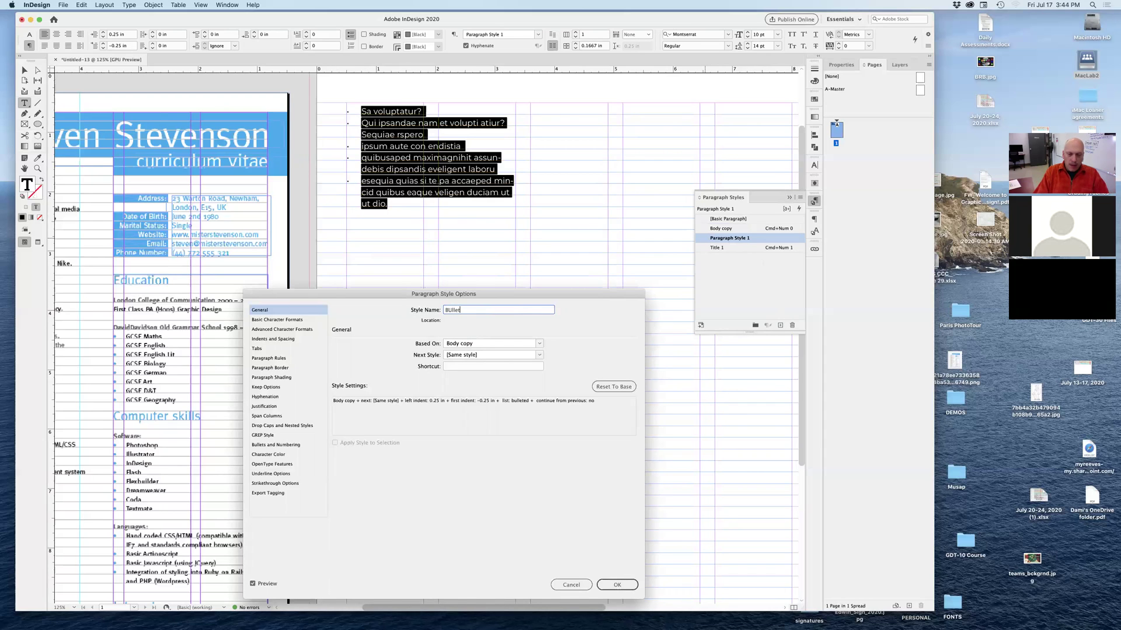
pyautogui.moveTo(448, 311); pyautogui.dragTo(452, 310)
pyautogui.write('u')
# Enter a single tab as the text after the bullet in the Bullet style's bullets and numbering options.
pyautogui.moveTo(306, 293); pyautogui.dragTo(401, 250)
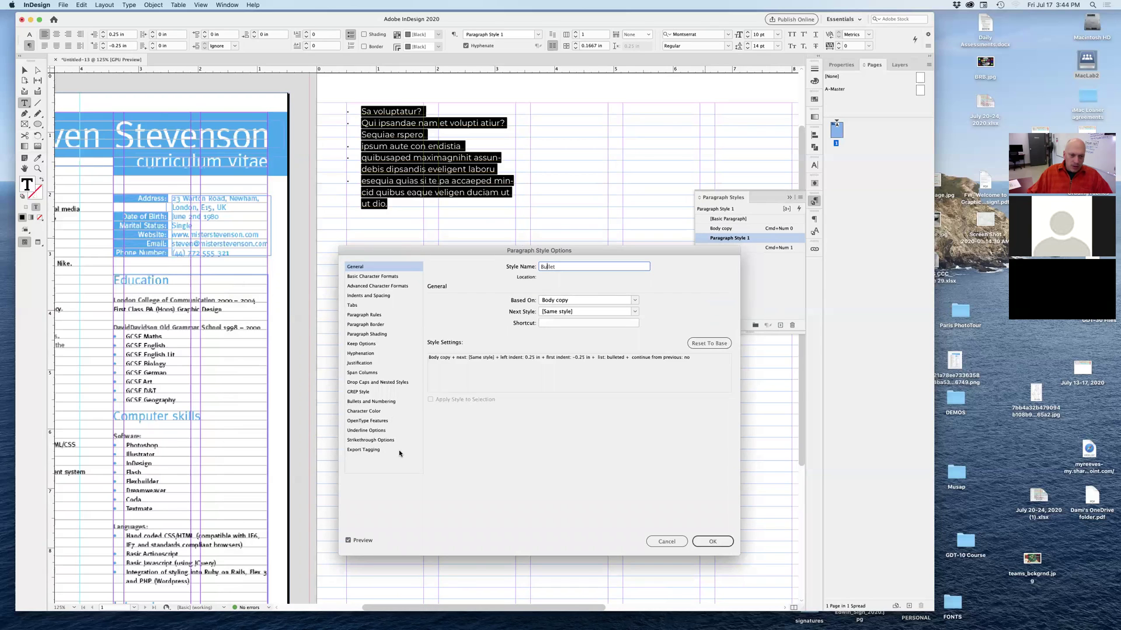
pyautogui.click(364, 402)
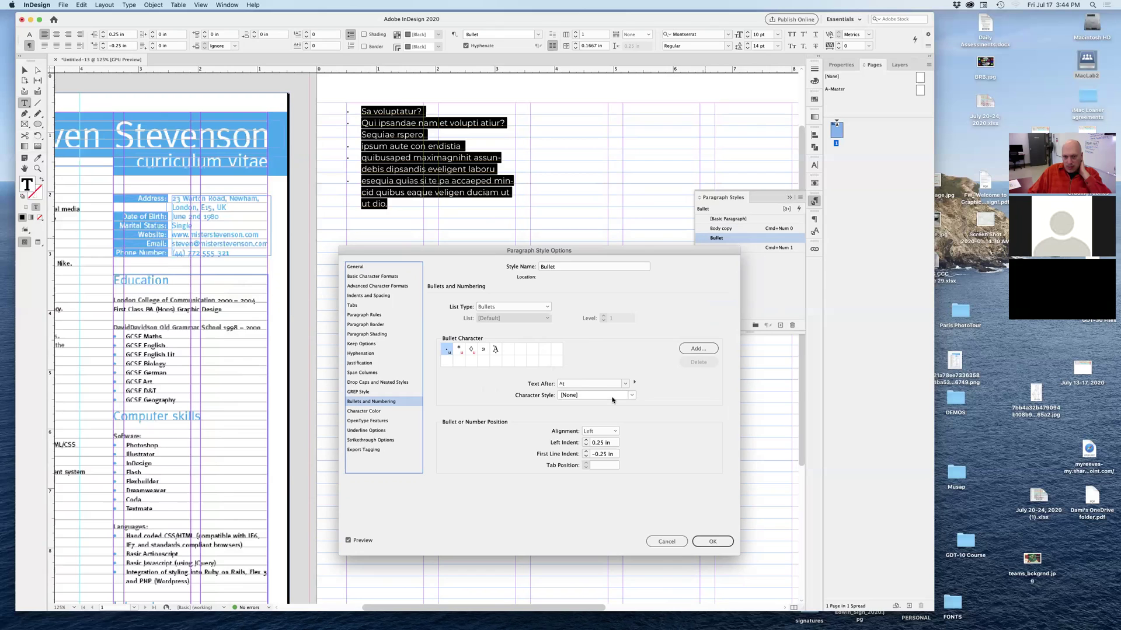
pyautogui.click(624, 384)
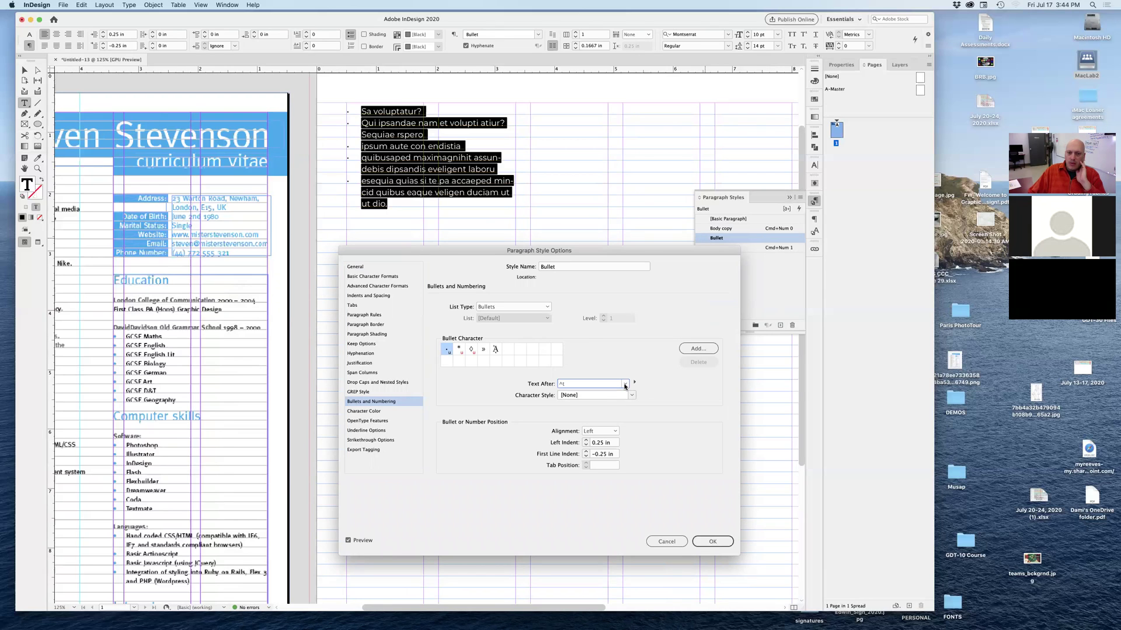
pyautogui.click(635, 382)
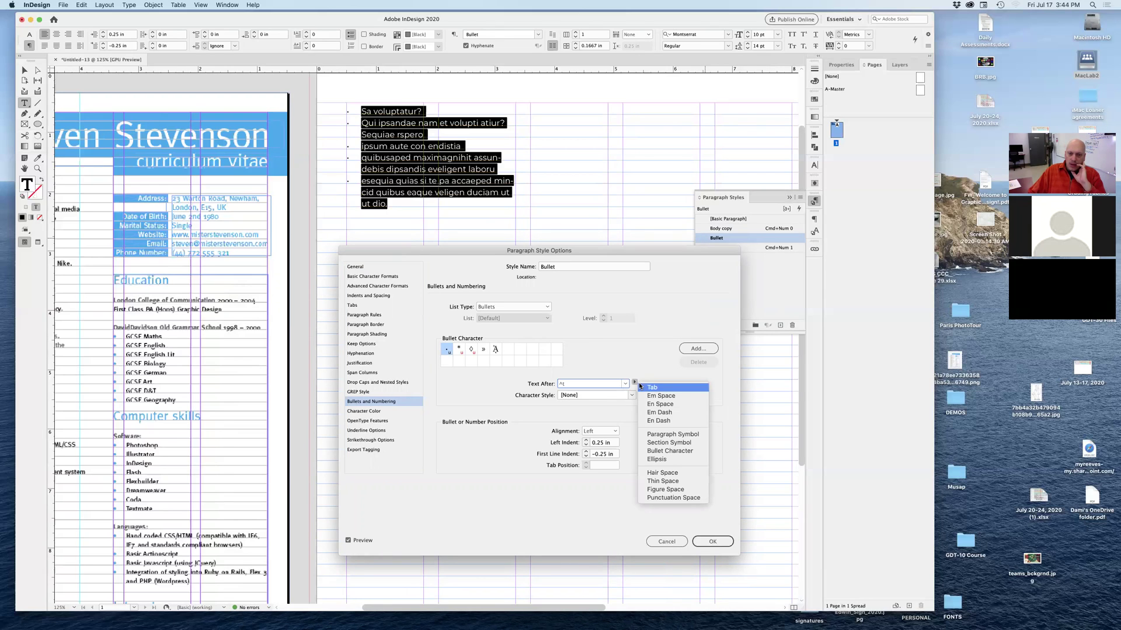
pyautogui.click(655, 388)
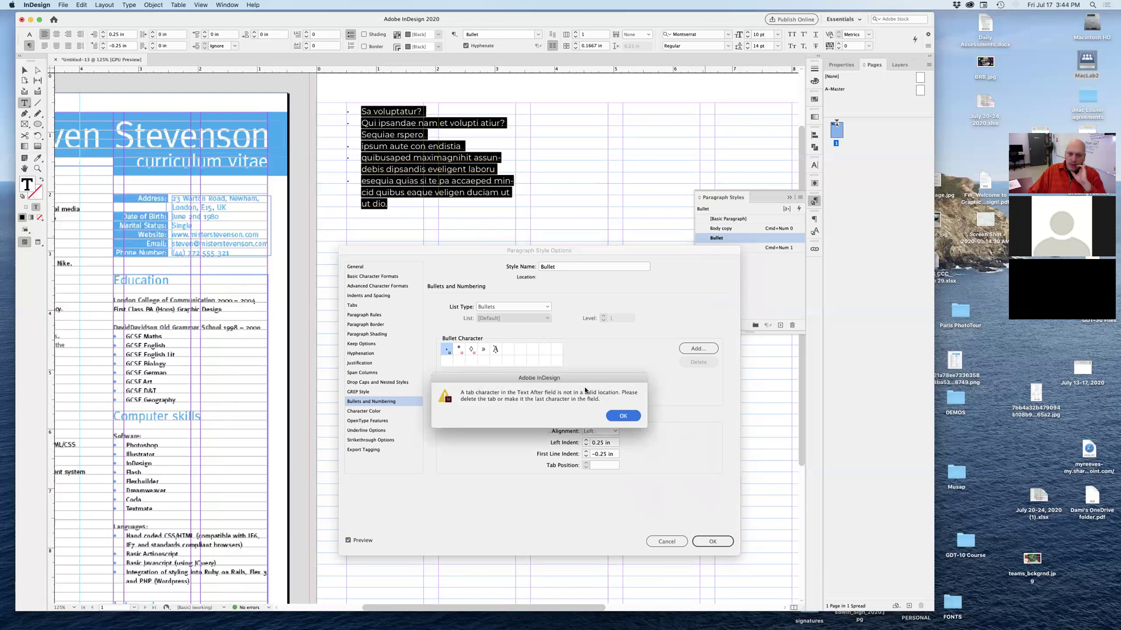
pyautogui.click(618, 416)
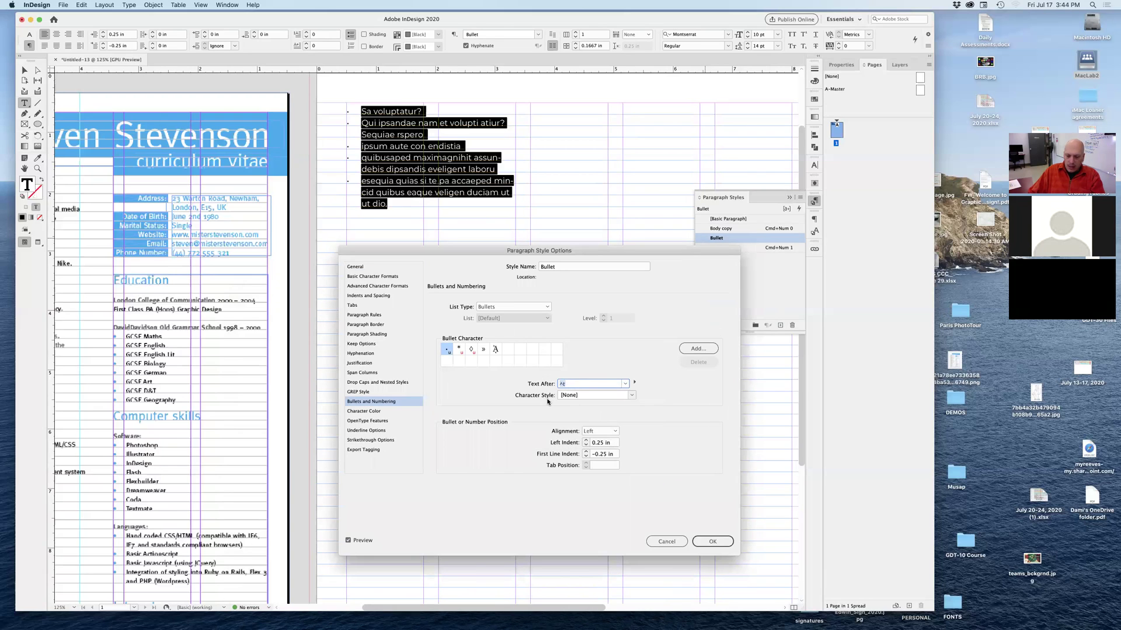
pyautogui.click(635, 382)
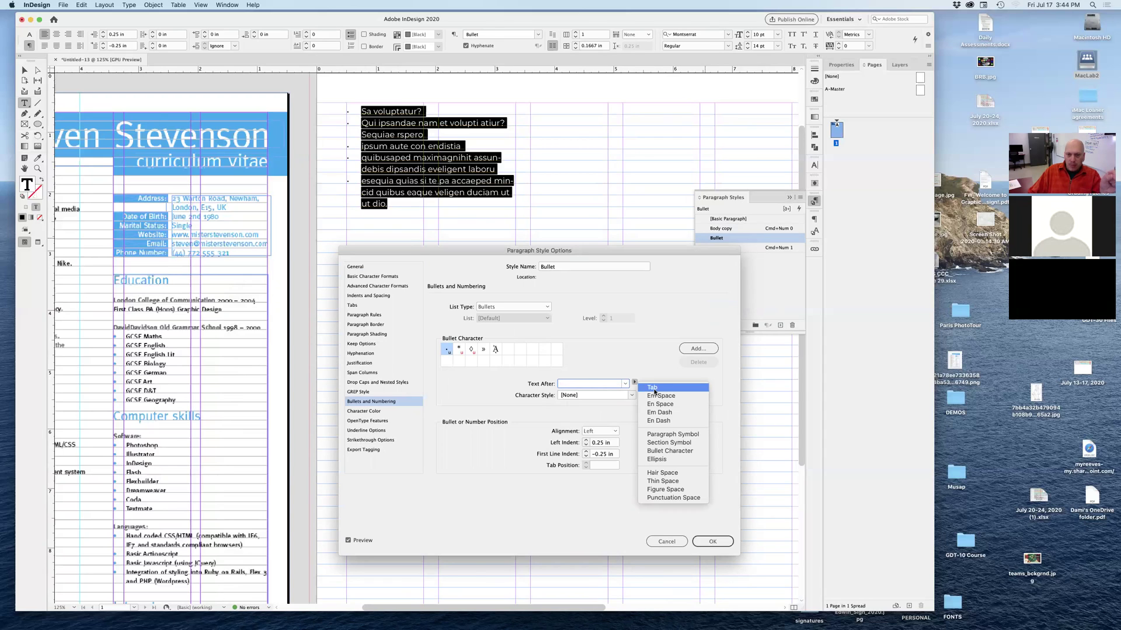
pyautogui.click(674, 388)
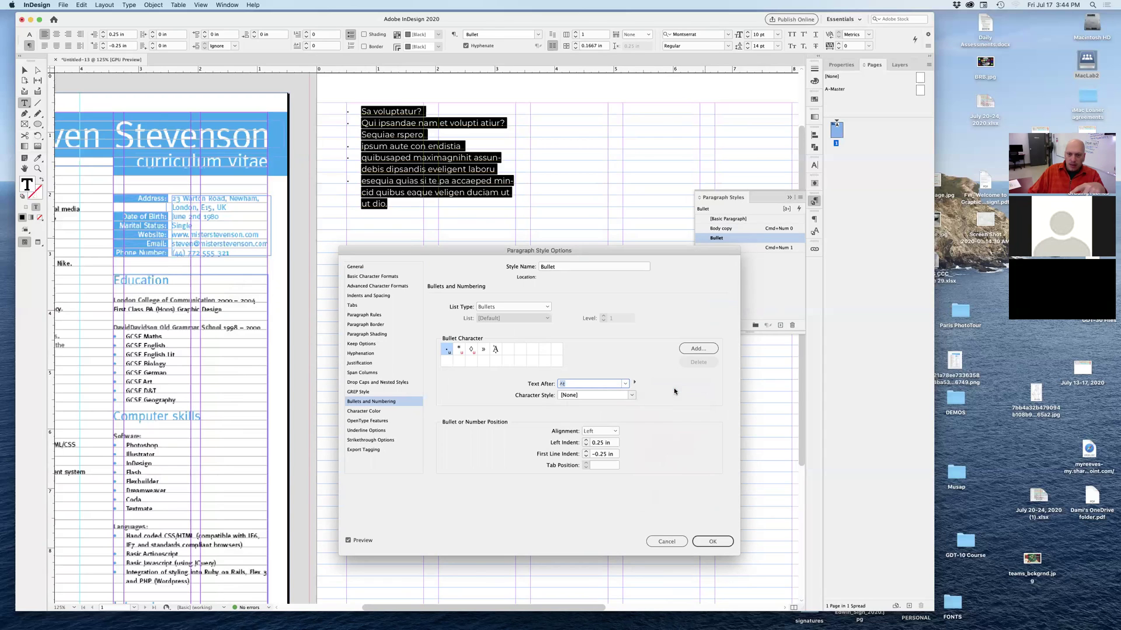
# Try adding an em space and an en dash to the text after the bullet.
pyautogui.click(634, 382)
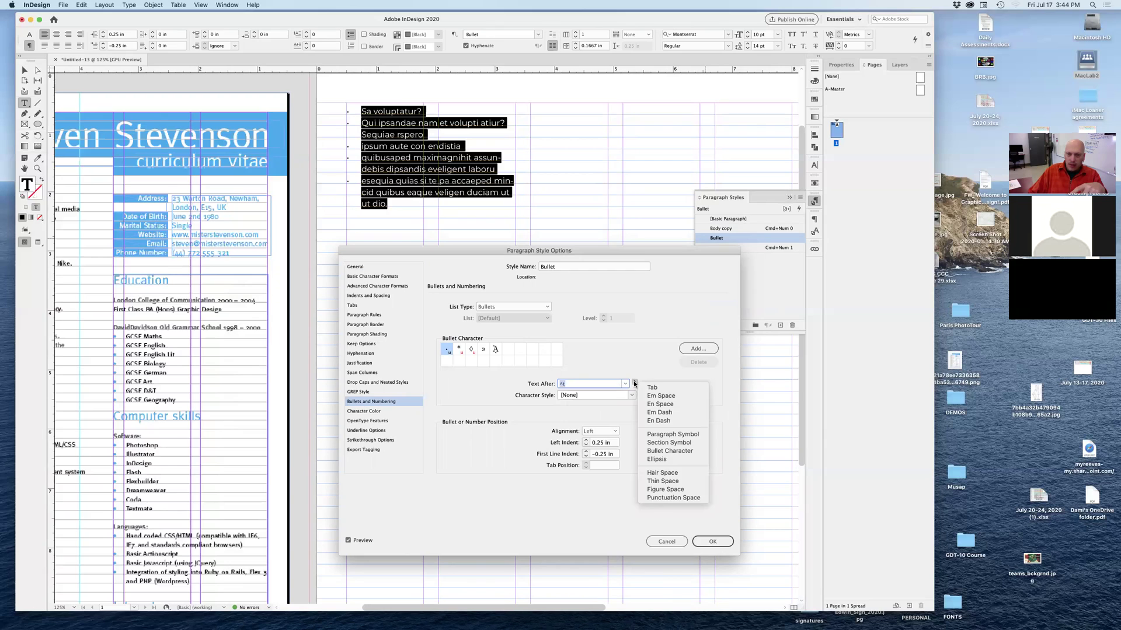
pyautogui.click(678, 396)
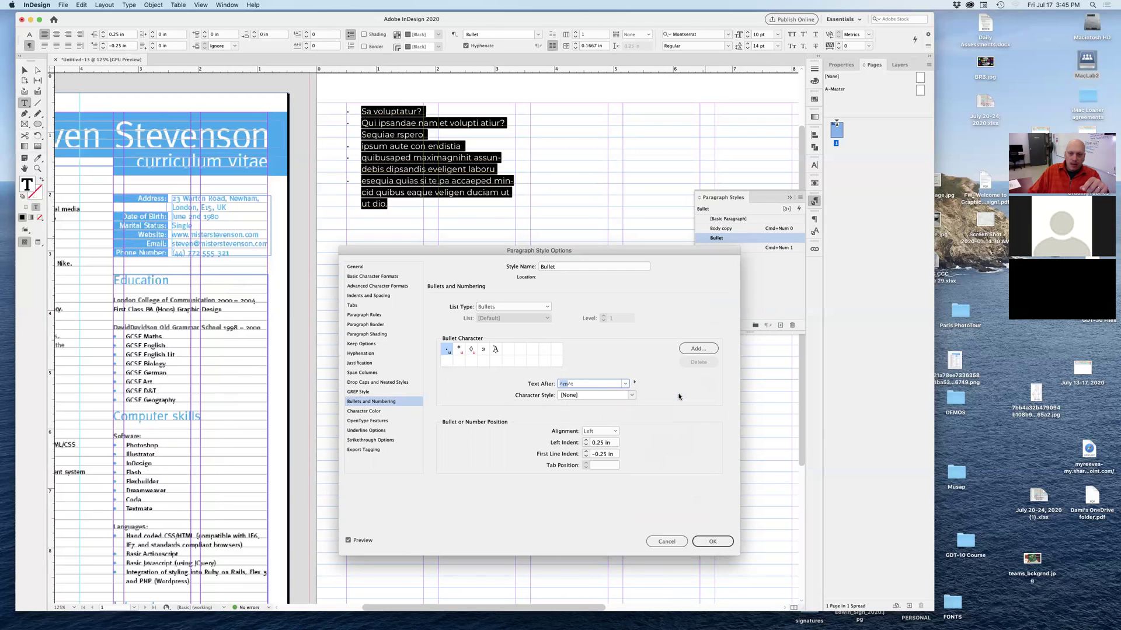
pyautogui.click(634, 382)
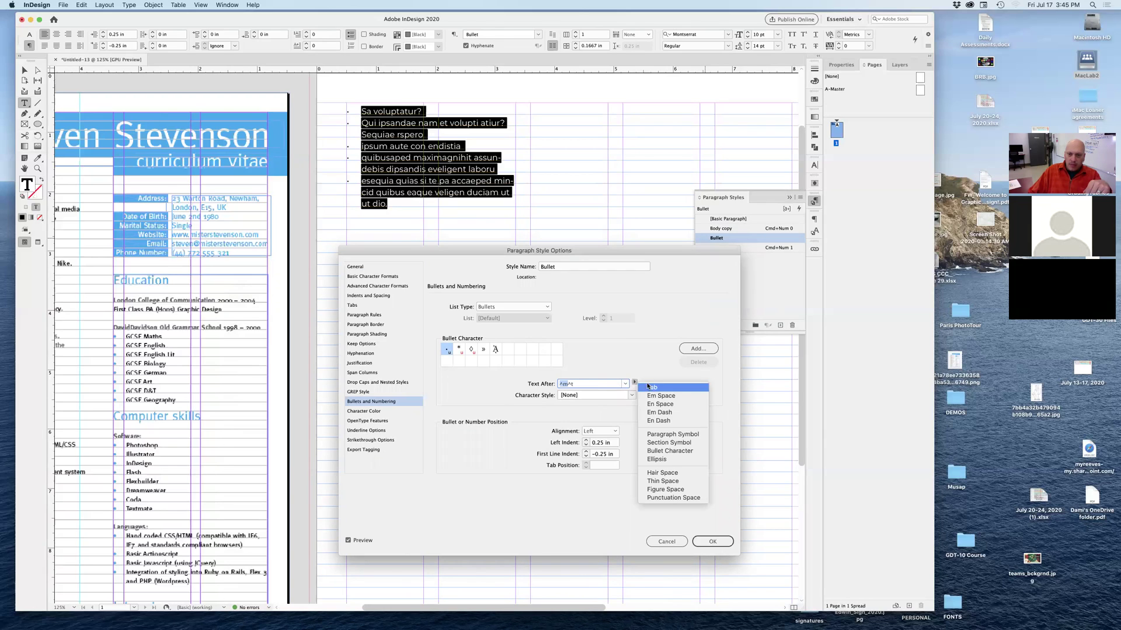
pyautogui.click(667, 421)
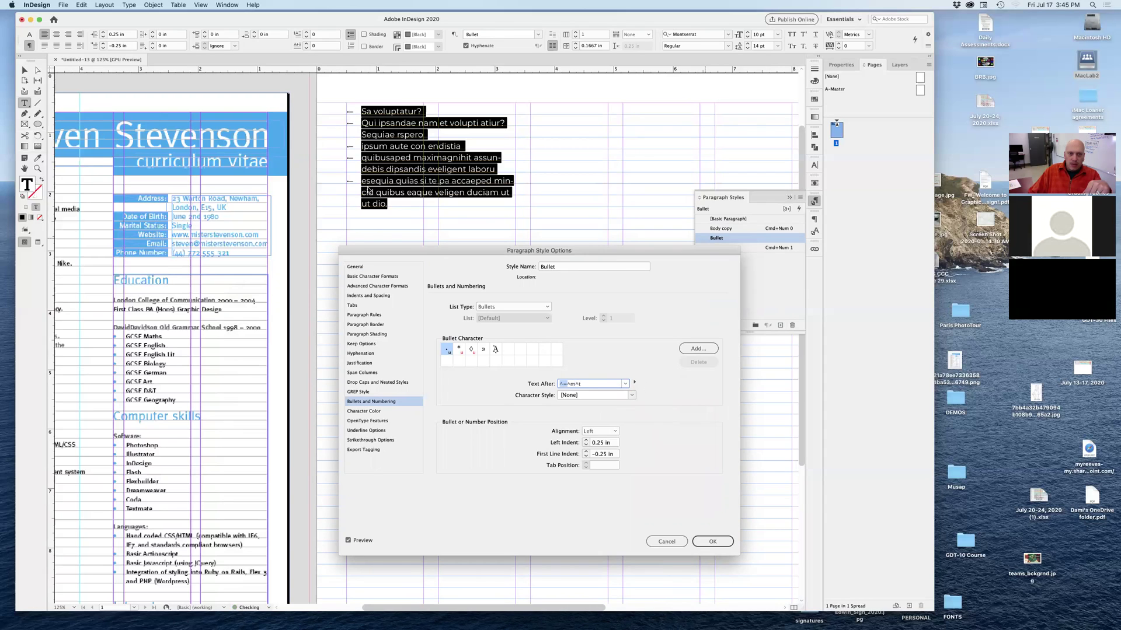
# Clear the Bullet style's text after the bullet and insert a single tab in its place.
pyautogui.click(633, 383)
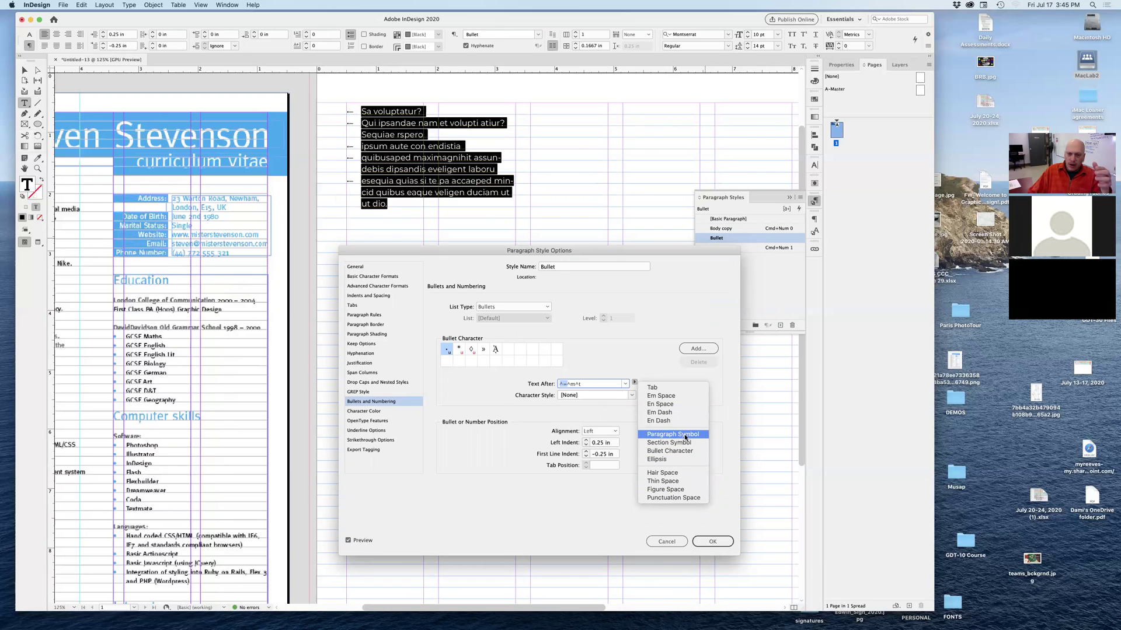
pyautogui.click(661, 388)
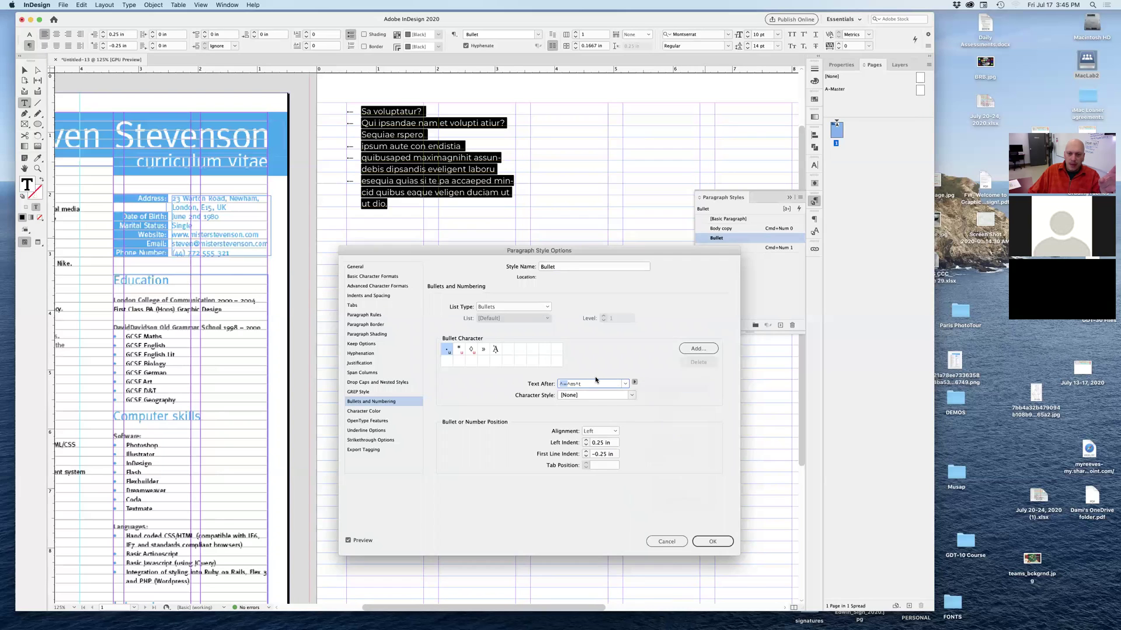
pyautogui.click(612, 415)
pyautogui.moveTo(596, 382); pyautogui.dragTo(547, 385)
pyautogui.press('BackSpace')
pyautogui.click(634, 383)
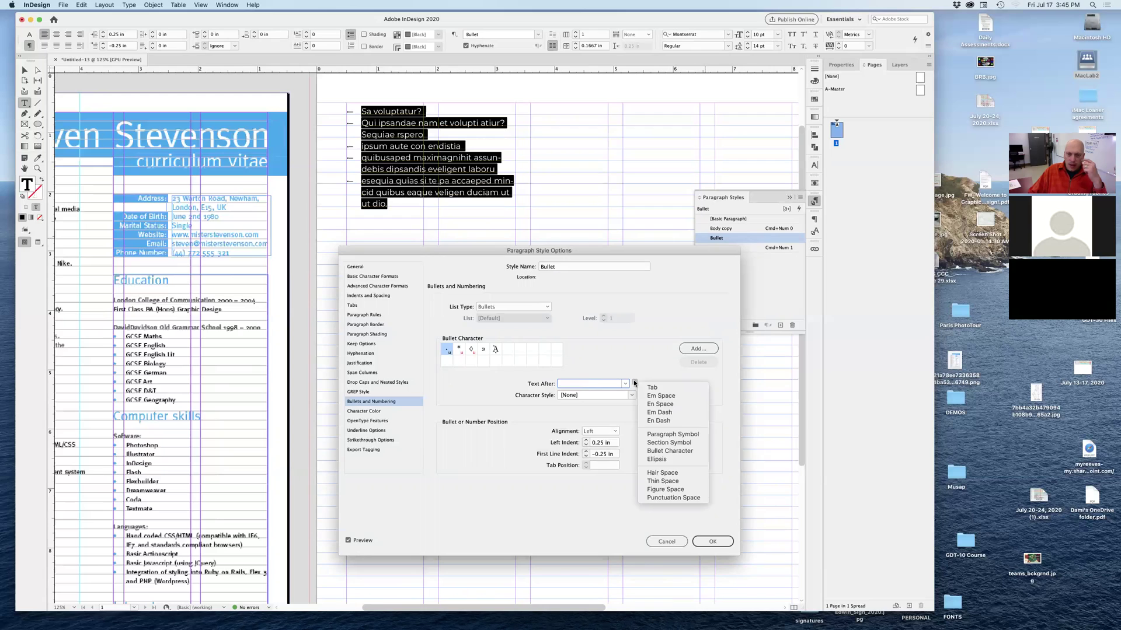
pyautogui.click(651, 389)
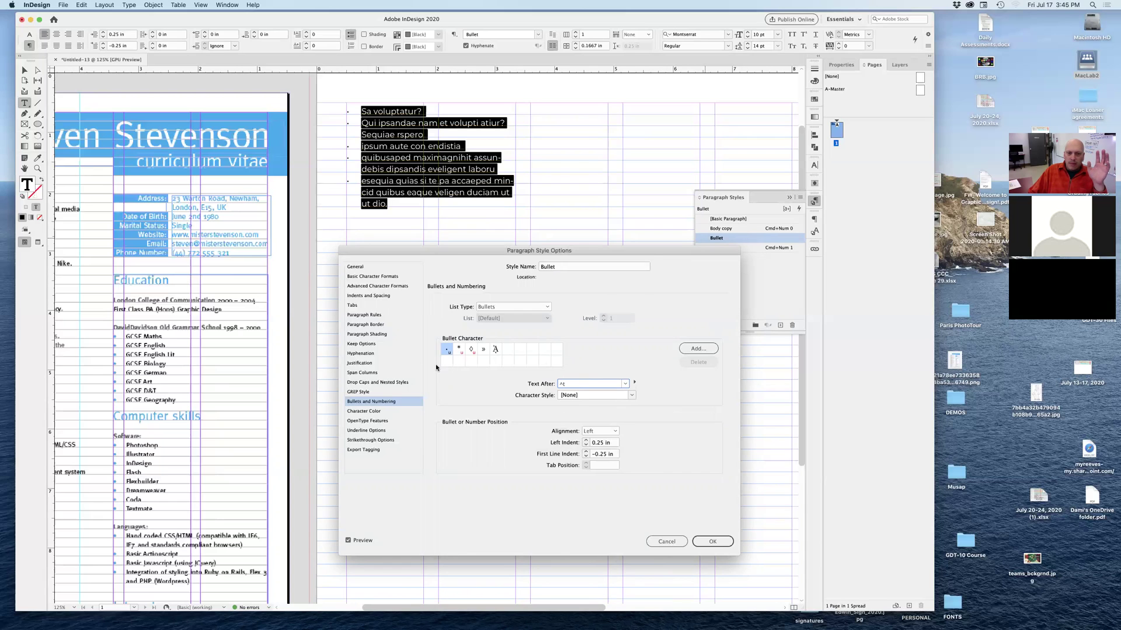
# Add the solid square glyph from Montserrat Regular to the bullet characters and use it as the Bullet style's character.
pyautogui.moveTo(651, 255); pyautogui.dragTo(577, 255)
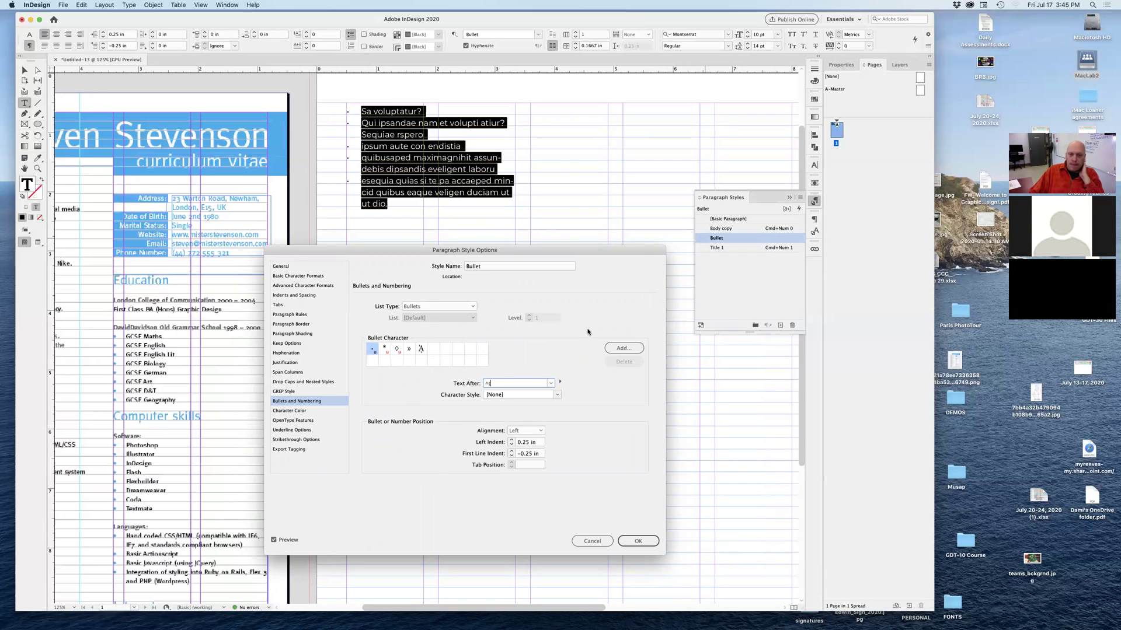
pyautogui.click(622, 348)
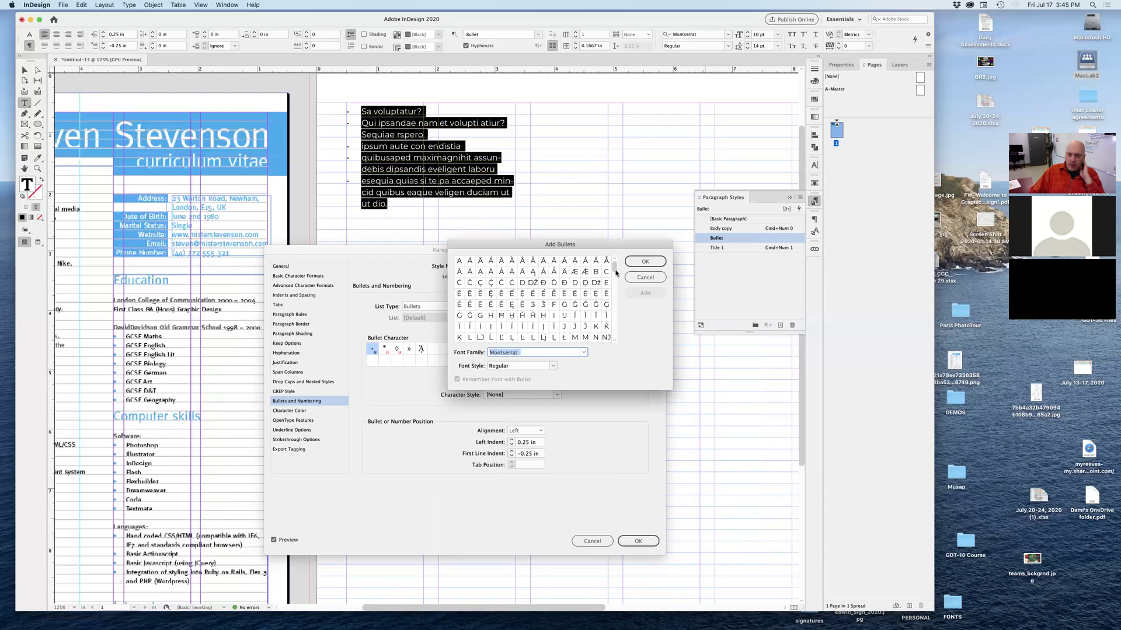
pyautogui.moveTo(614, 269); pyautogui.dragTo(618, 330)
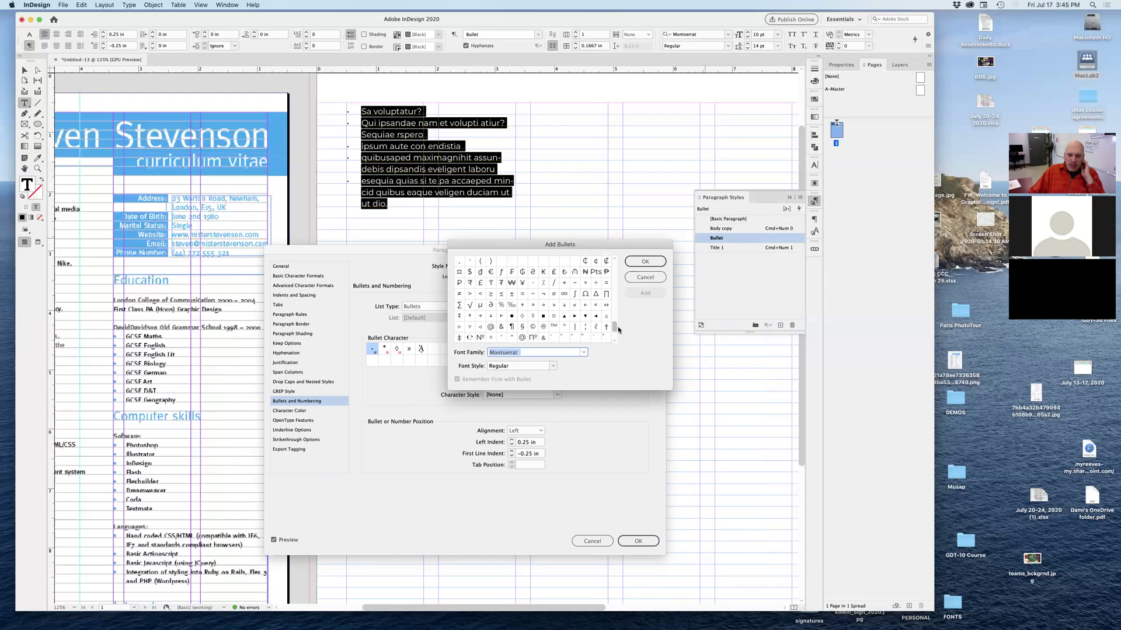
pyautogui.click(544, 318)
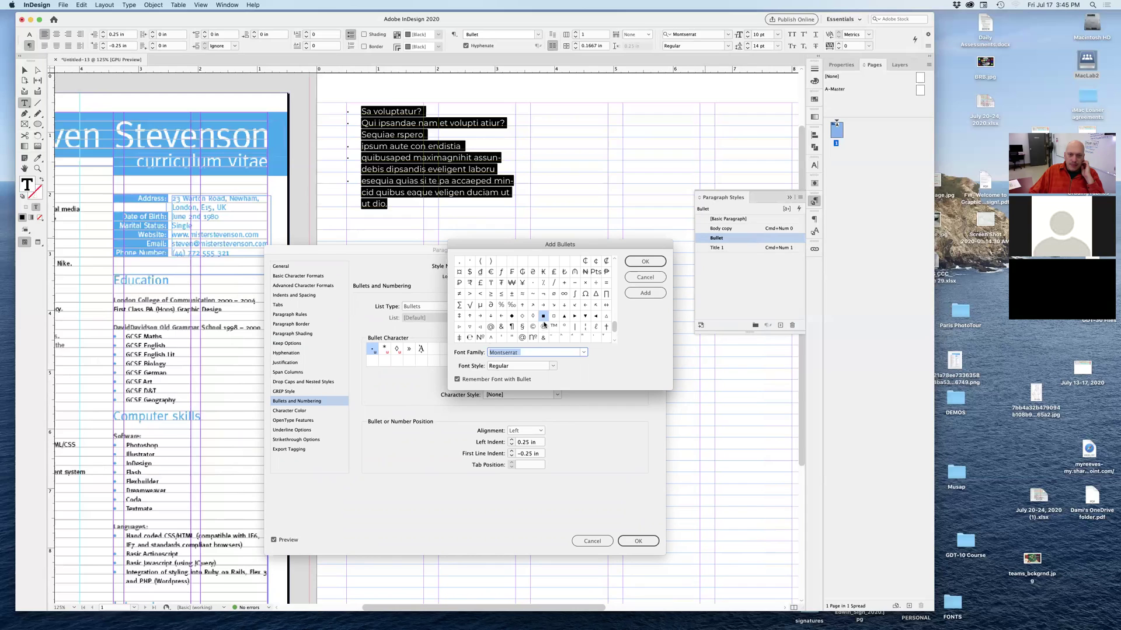
pyautogui.click(645, 293)
pyautogui.click(645, 261)
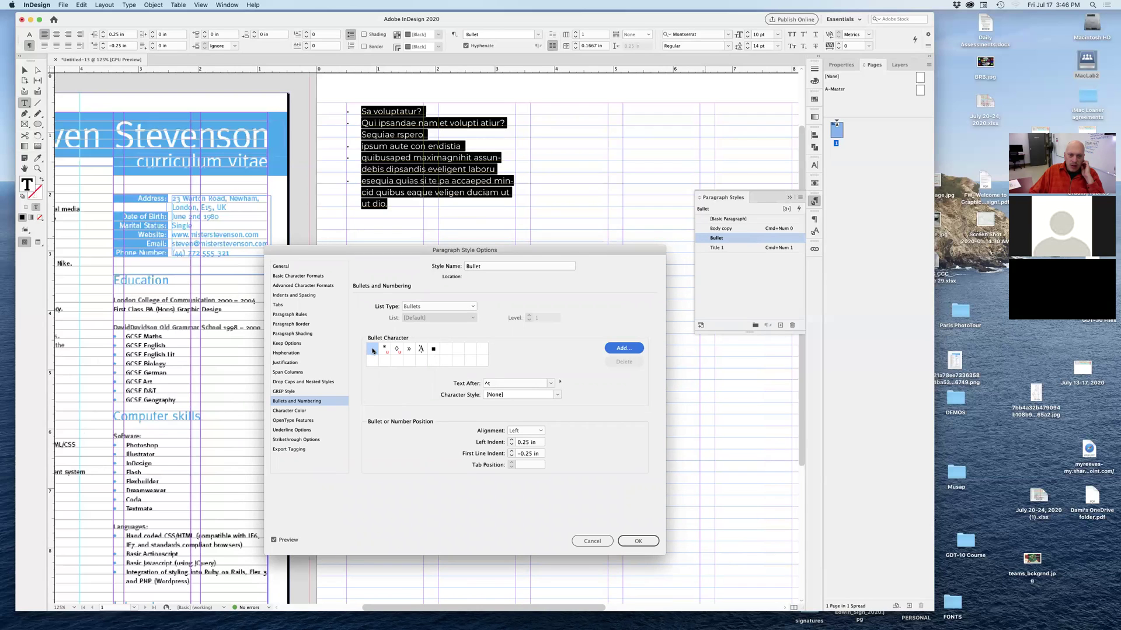
pyautogui.click(433, 349)
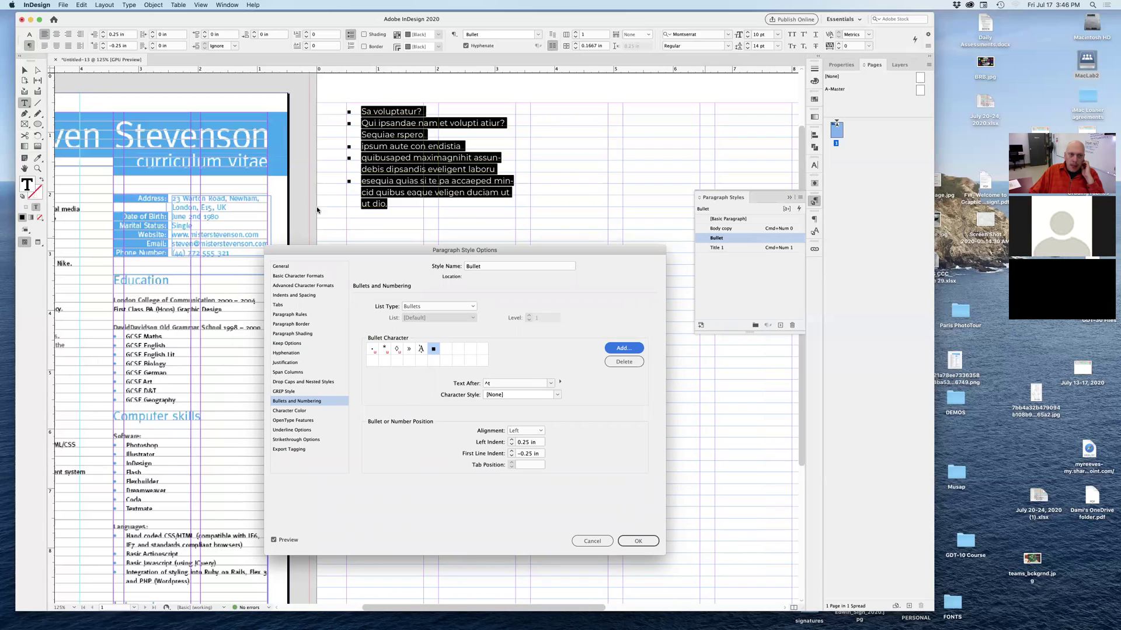
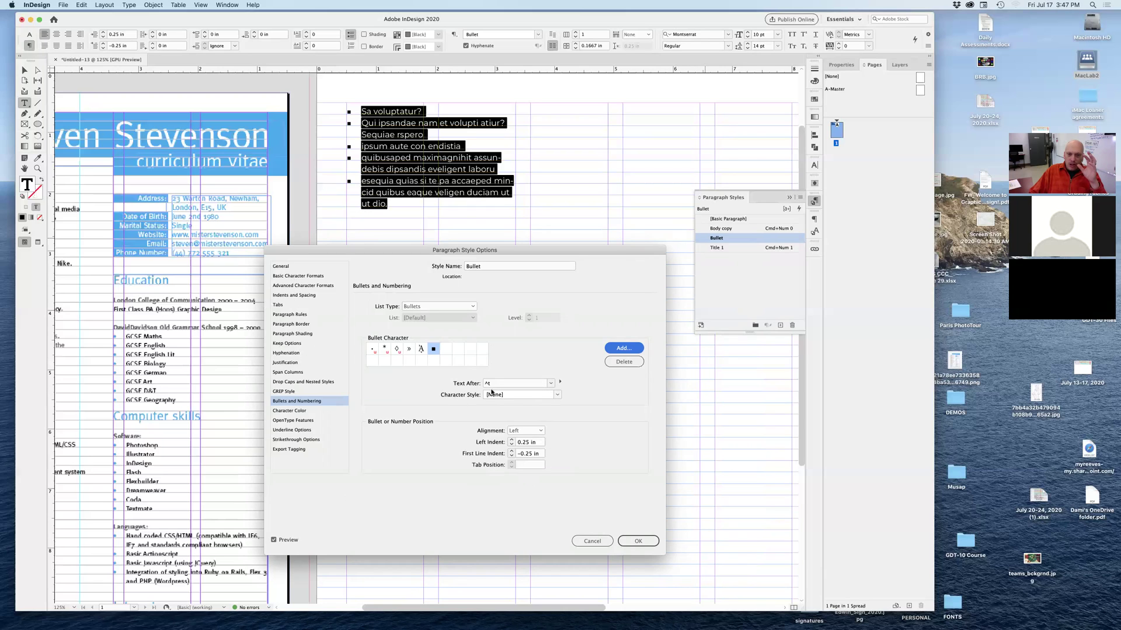
# Try a 0.375 in left indent and other first line indents for the bullets, returning to 0.25 in and -0.25 in.
pyautogui.click(511, 440)
pyautogui.click(511, 440)
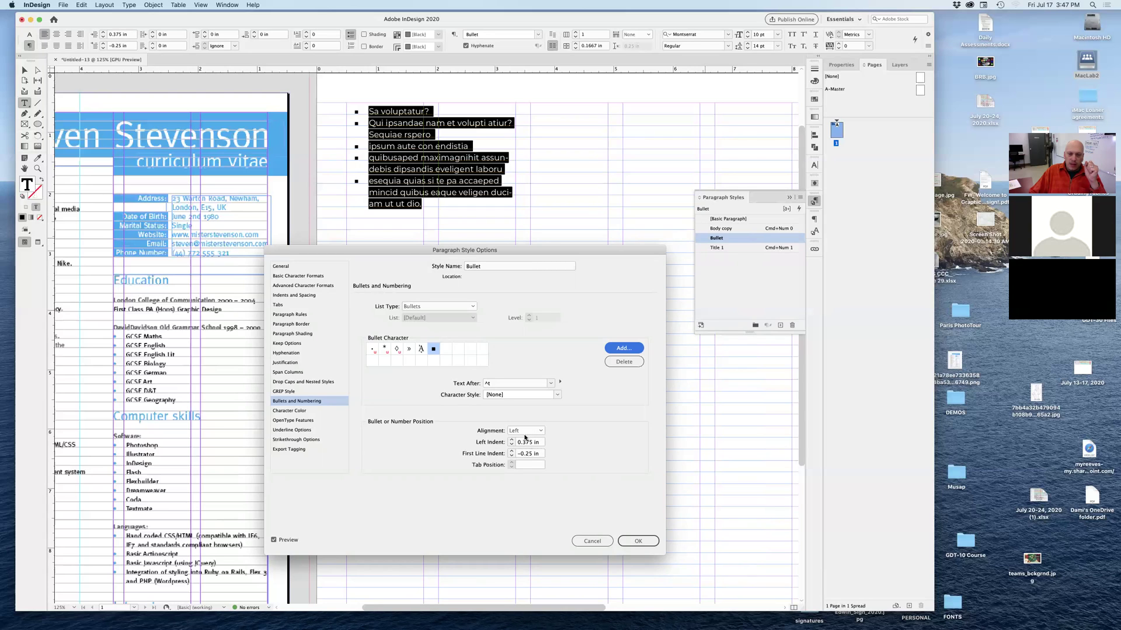
pyautogui.click(511, 457)
pyautogui.click(512, 458)
pyautogui.click(512, 450)
pyautogui.click(511, 451)
pyautogui.click(512, 445)
pyautogui.click(512, 445)
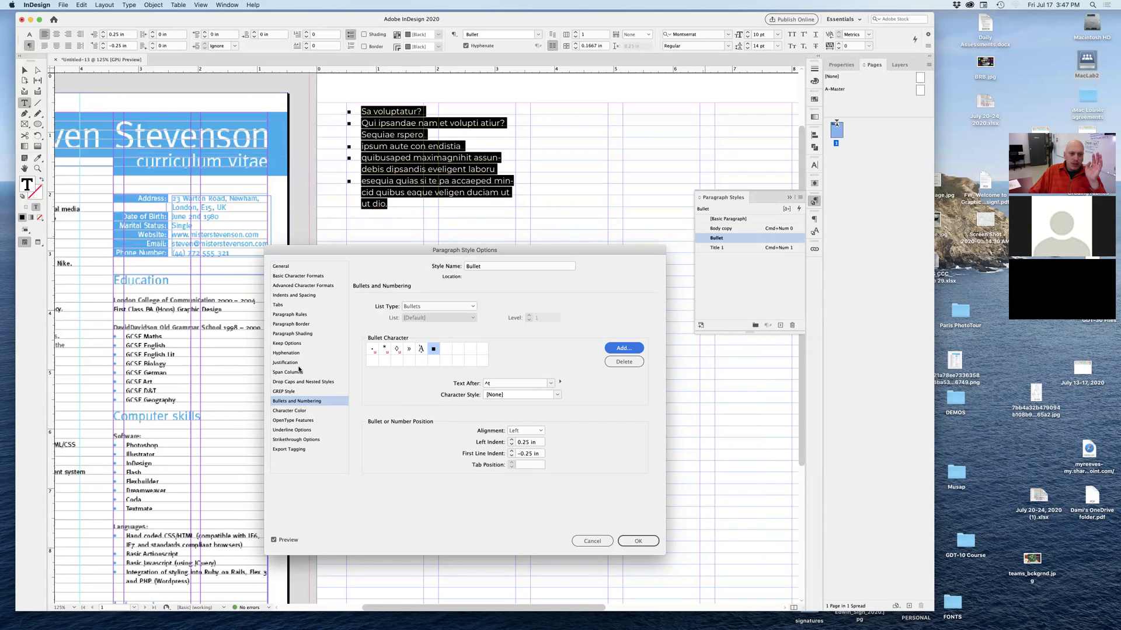
# Add a left-aligned tab stop at about 0.44 in to the Bullet style, and try a second at about 1.38 in before removing it.
pyautogui.click(278, 306)
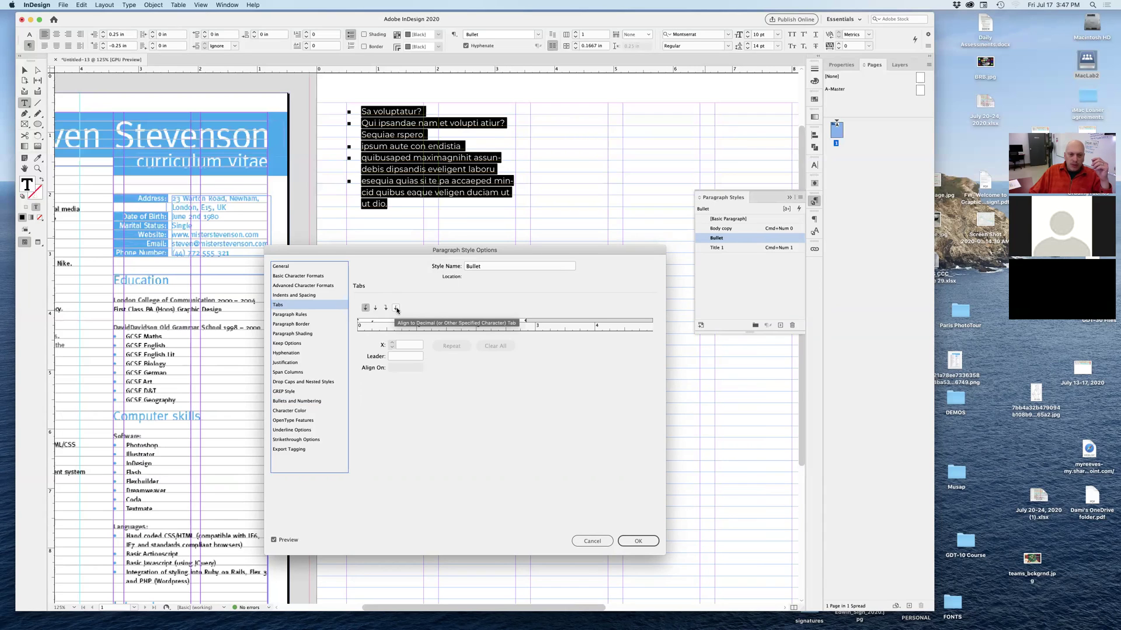
pyautogui.click(384, 321)
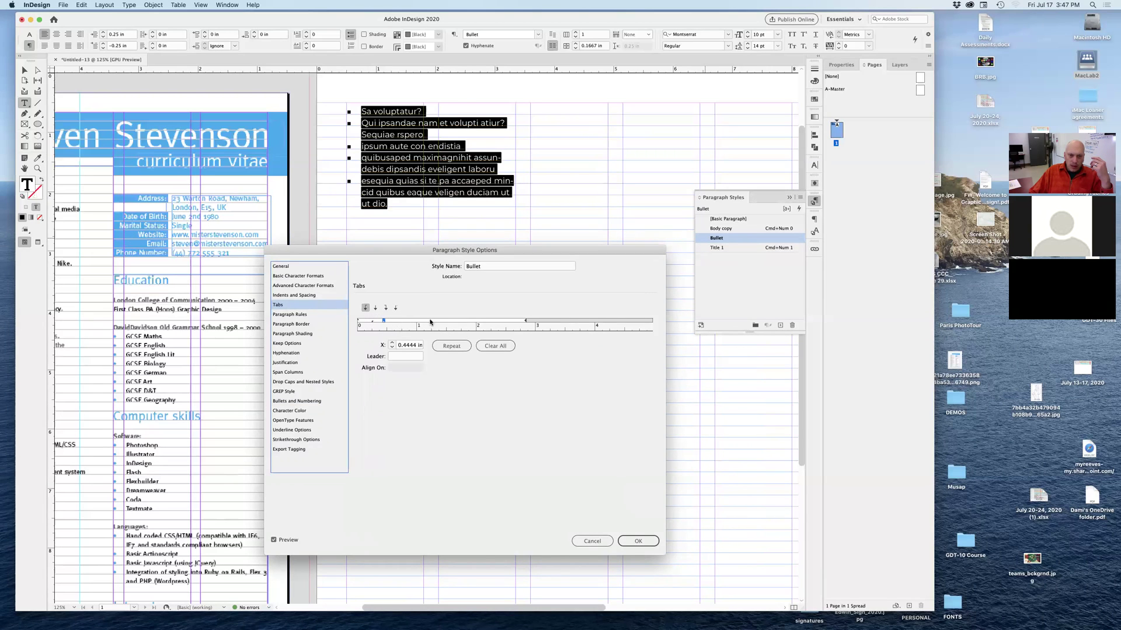
pyautogui.moveTo(385, 324); pyautogui.dragTo(439, 321)
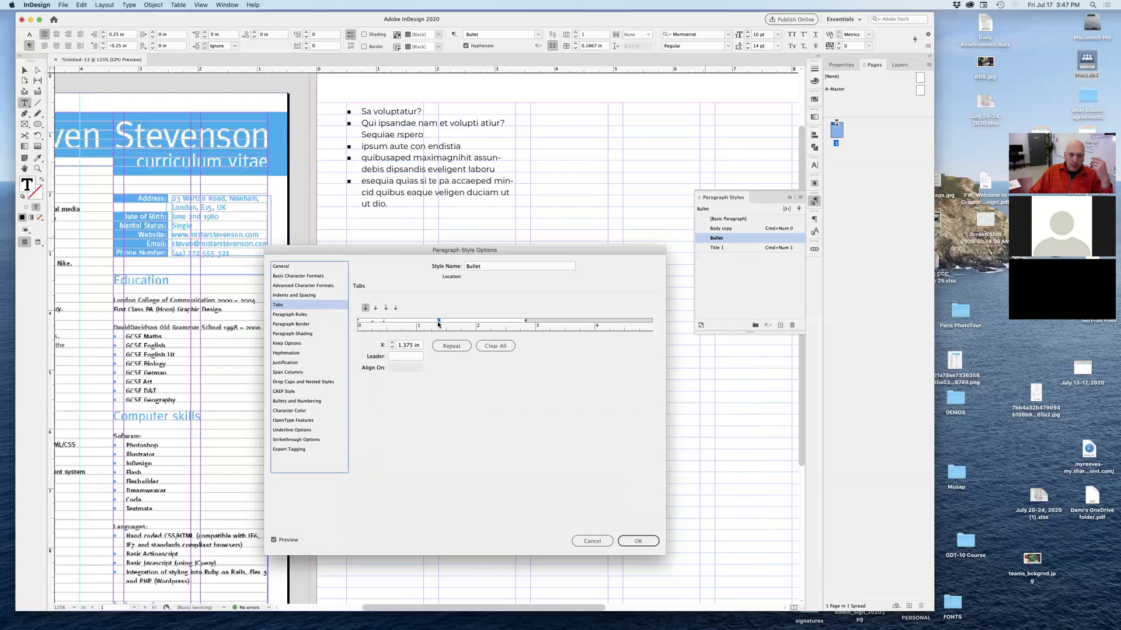
pyautogui.click(392, 344)
pyautogui.click(391, 344)
pyautogui.click(392, 344)
pyautogui.moveTo(449, 320)
pyautogui.mouseDown()
pyautogui.moveTo(434, 325)
pyautogui.moveTo(449, 304)
pyautogui.mouseUp()
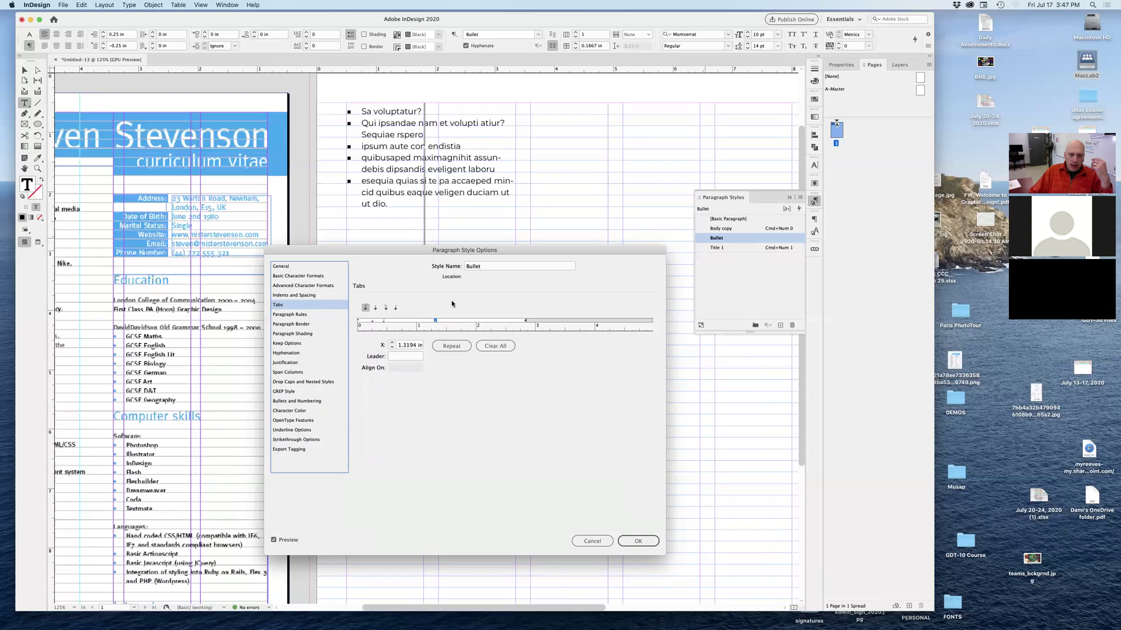
# Try moving the Bullet style's remaining tab stop out to 0.6875 in.
pyautogui.click(383, 322)
pyautogui.write('0.5')
pyautogui.press('Tab')
pyautogui.click(392, 344)
pyautogui.click(392, 343)
pyautogui.click(392, 343)
pyautogui.click(392, 343)
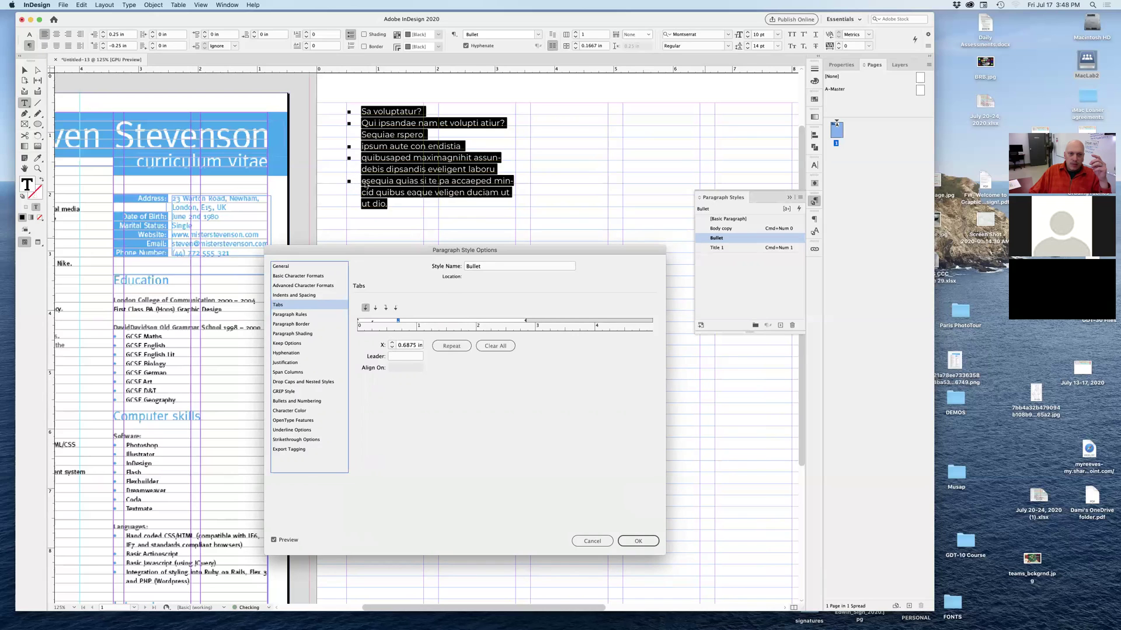
pyautogui.click(391, 344)
# Test the tab stop at 0.1875 in and 0.125 in, settle it at 0.25 in, and save the Bullet style.
pyautogui.click(391, 348)
pyautogui.click(392, 348)
pyautogui.click(392, 347)
pyautogui.click(392, 348)
pyautogui.click(392, 347)
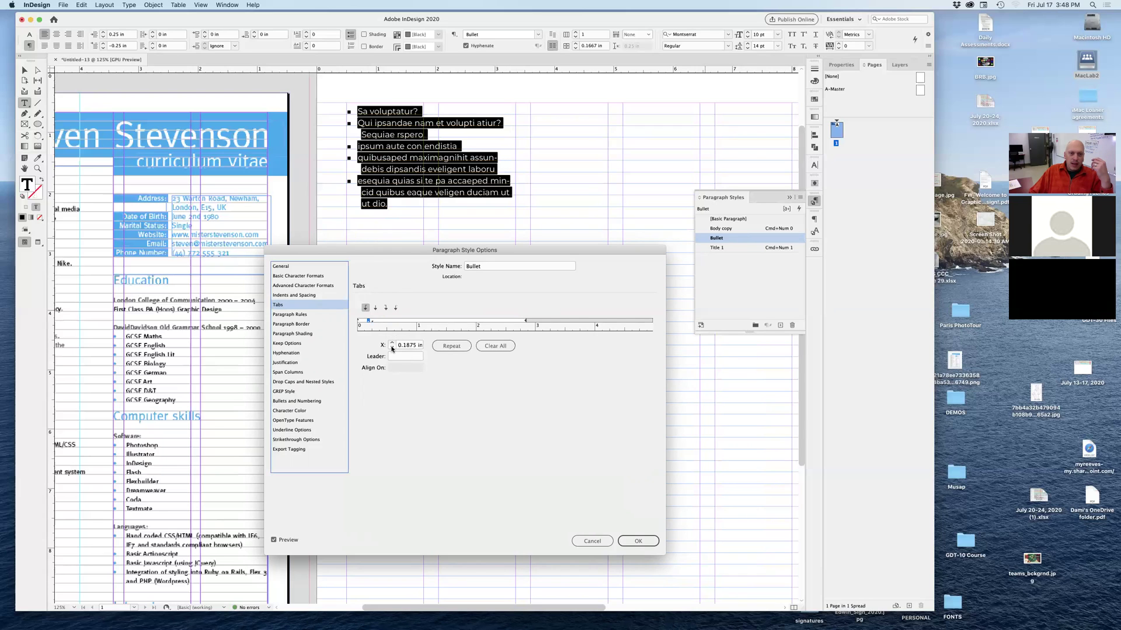
pyautogui.click(391, 348)
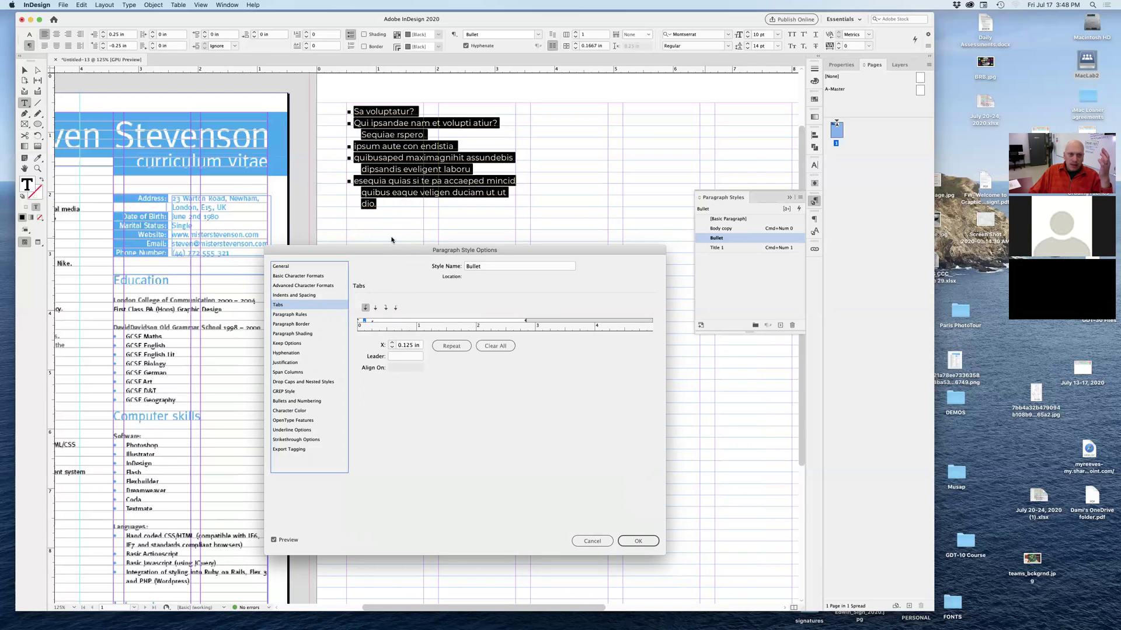
pyautogui.click(391, 342)
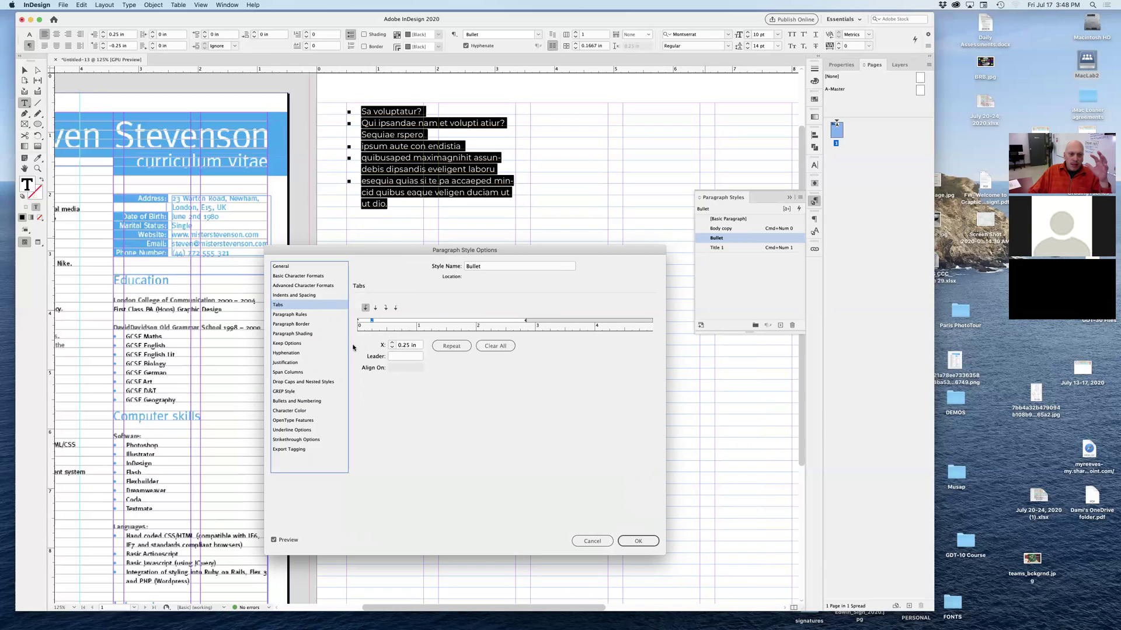
pyautogui.click(290, 401)
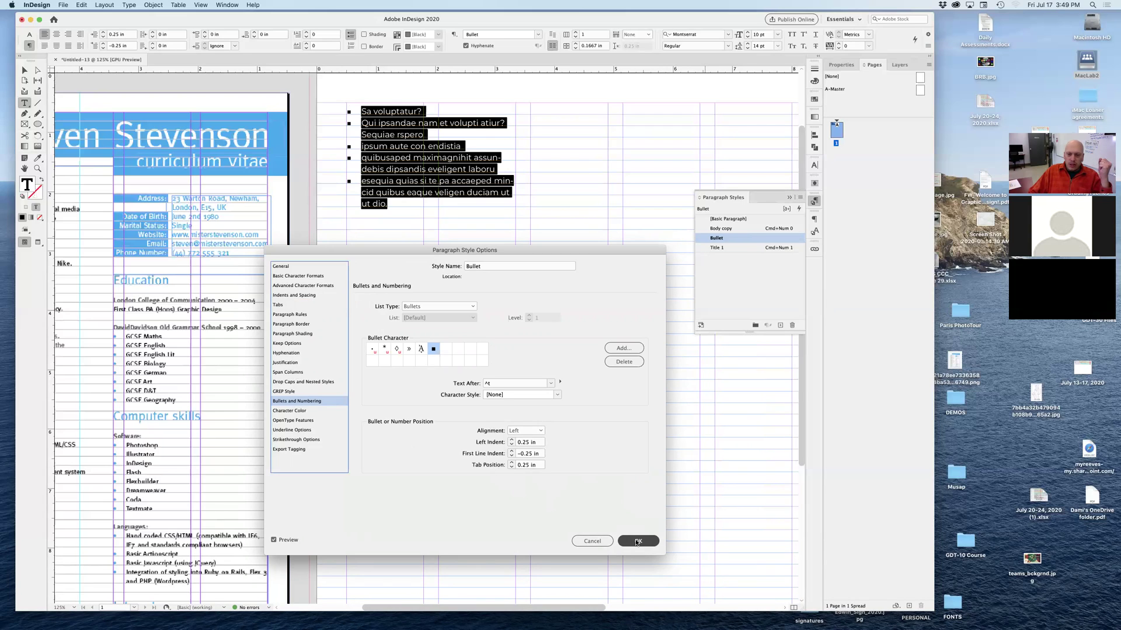
pyautogui.click(637, 542)
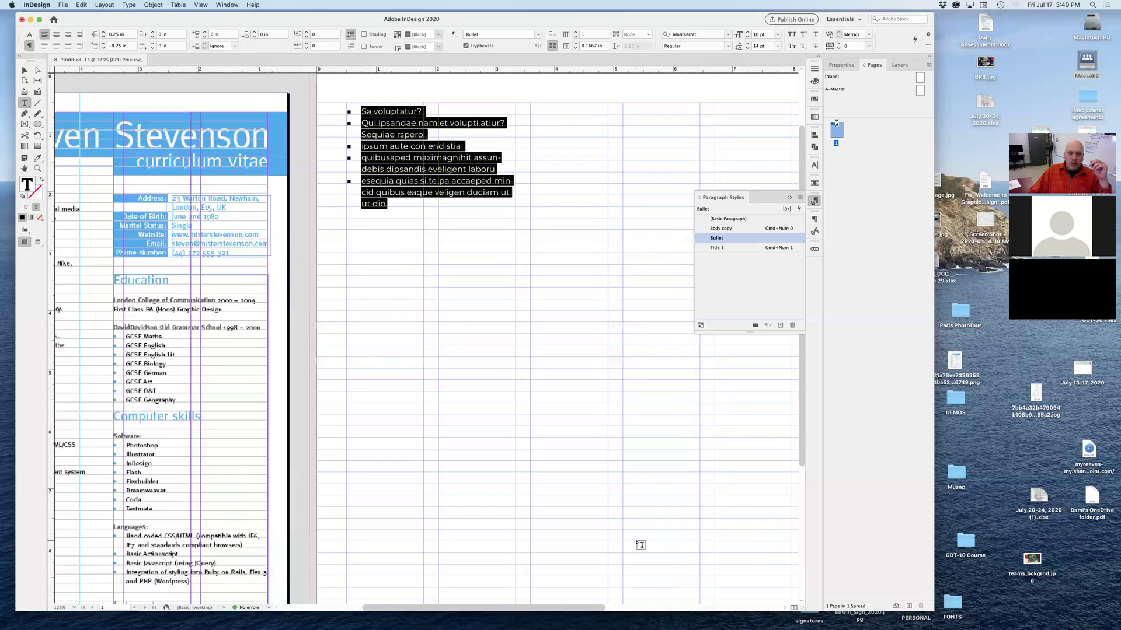
# Leave the text frame with nothing selected and create a new character style named "Bullet blue".
pyautogui.click(225, 211)
pyautogui.press('Escape')
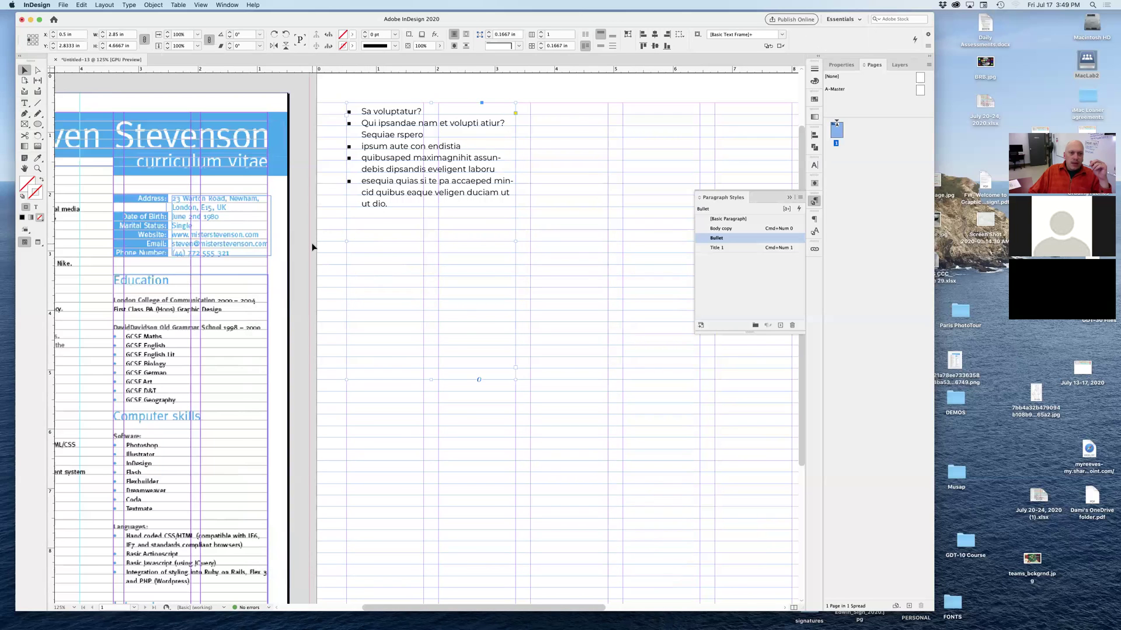
pyautogui.click(611, 302)
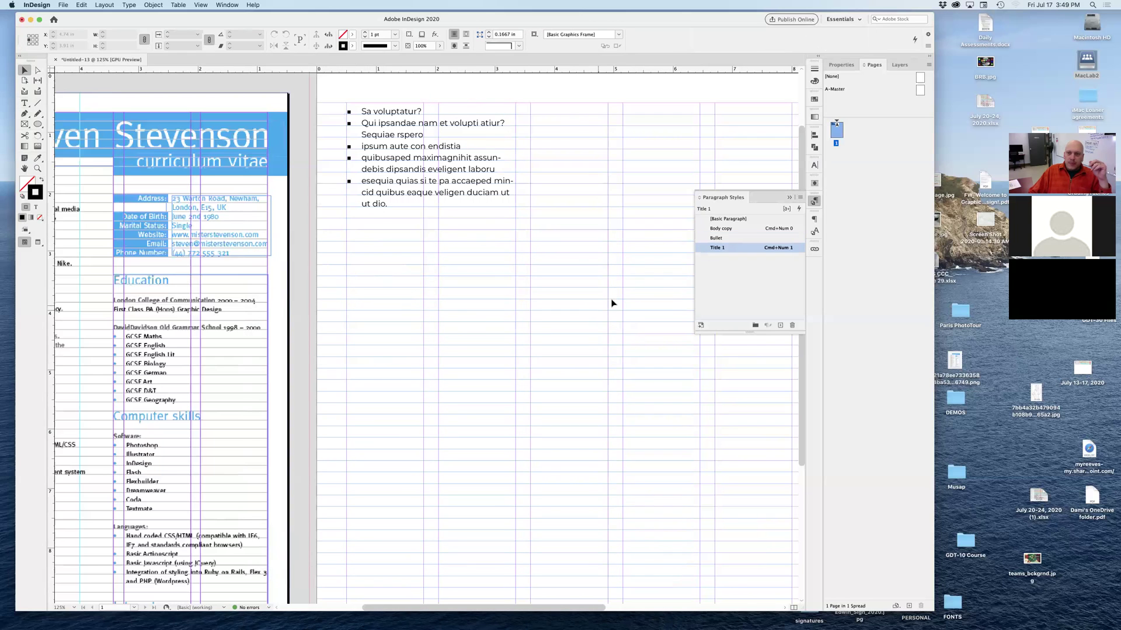
pyautogui.click(813, 232)
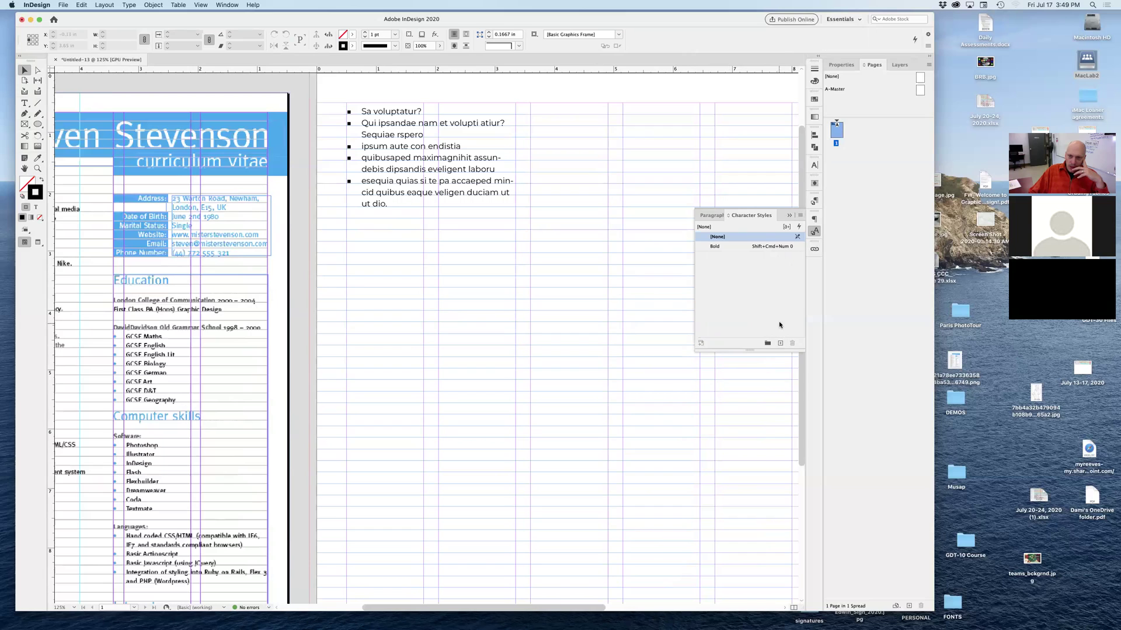
pyautogui.click(780, 344)
pyautogui.click(707, 257)
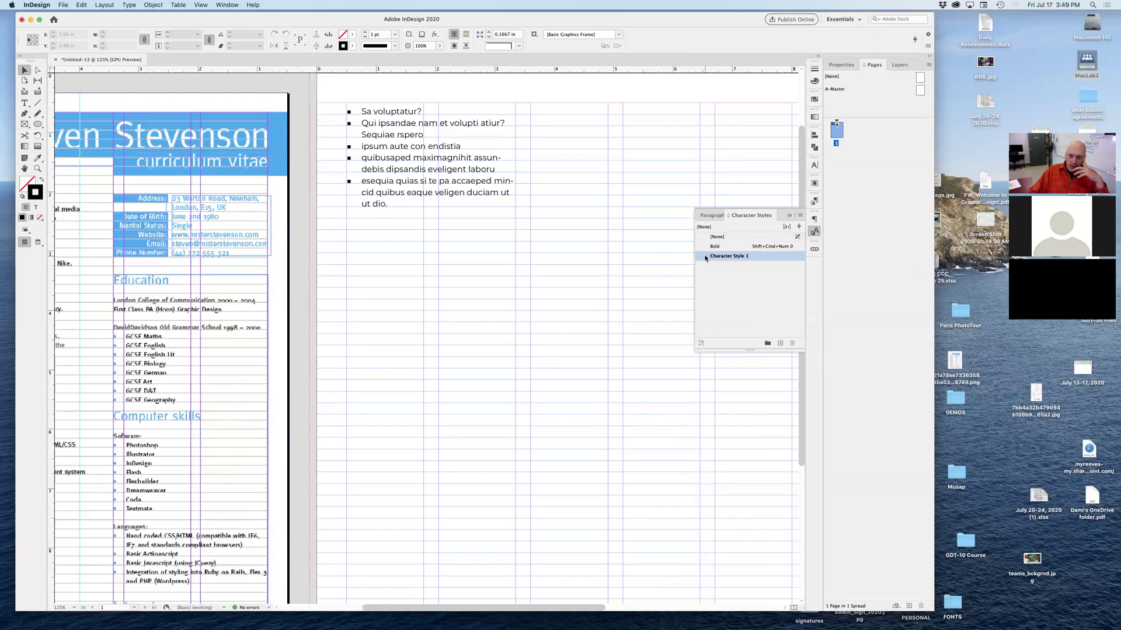
pyautogui.doubleClick(703, 257)
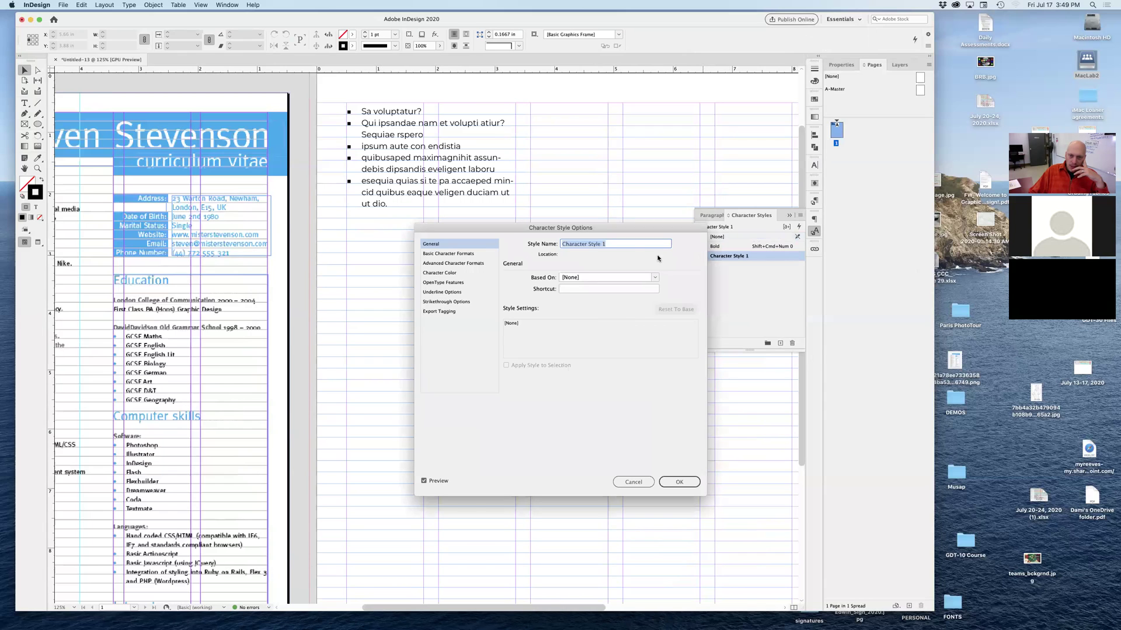
pyautogui.write('Bullet blue')
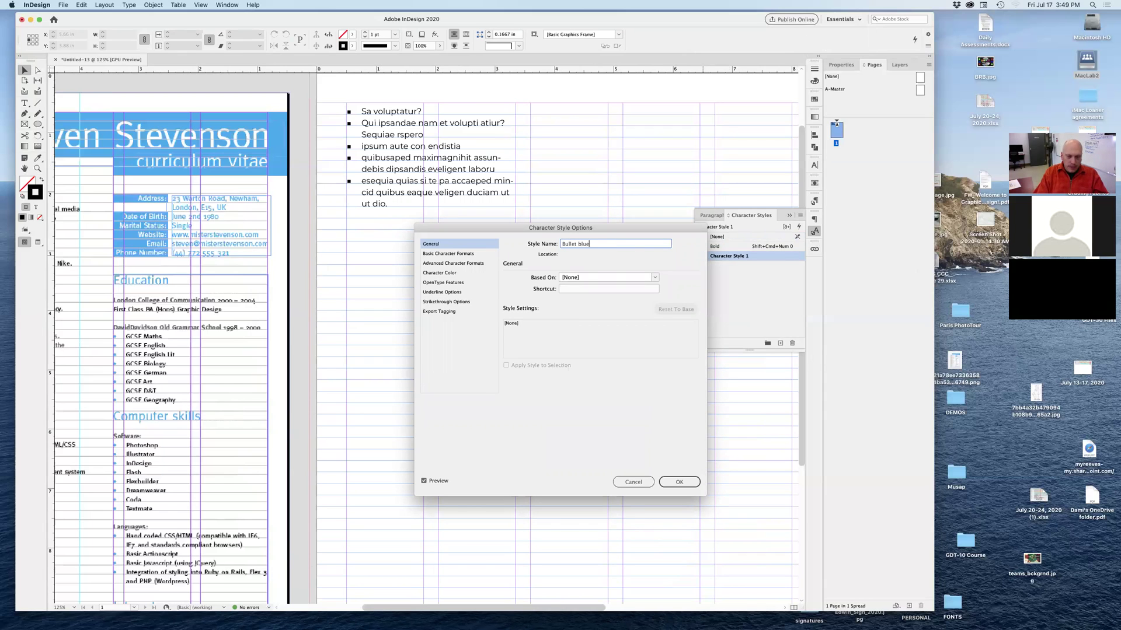
# Set the Bullet blue style's character color to C=100 M=0 Y=0 K=0, leaving its basic character formats blank, and save the style.
pyautogui.click(461, 253)
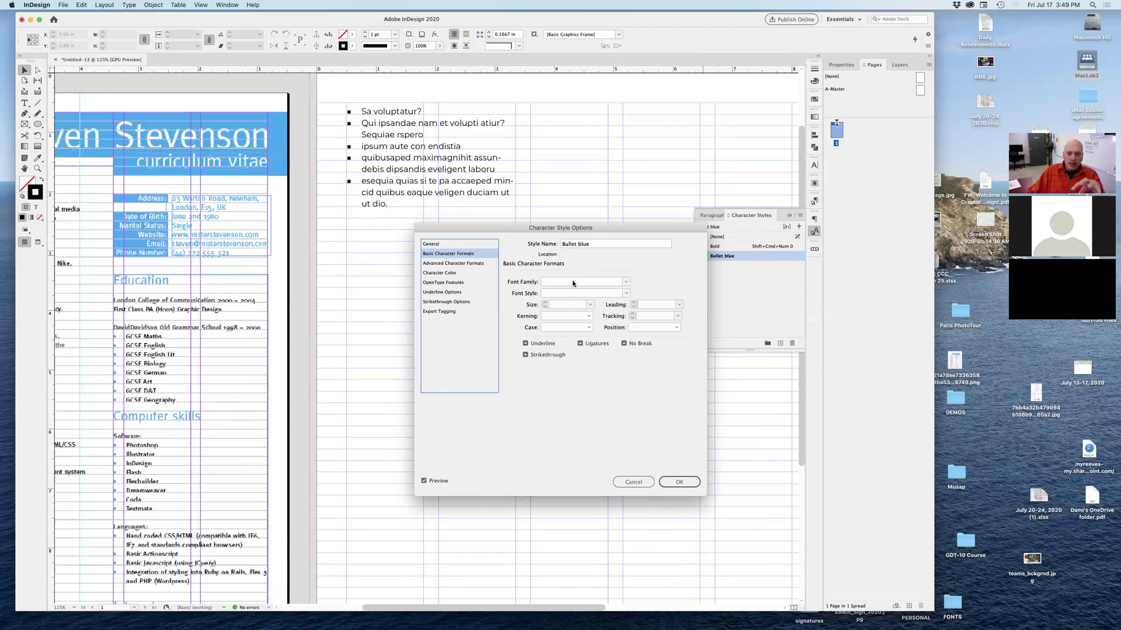
pyautogui.click(447, 273)
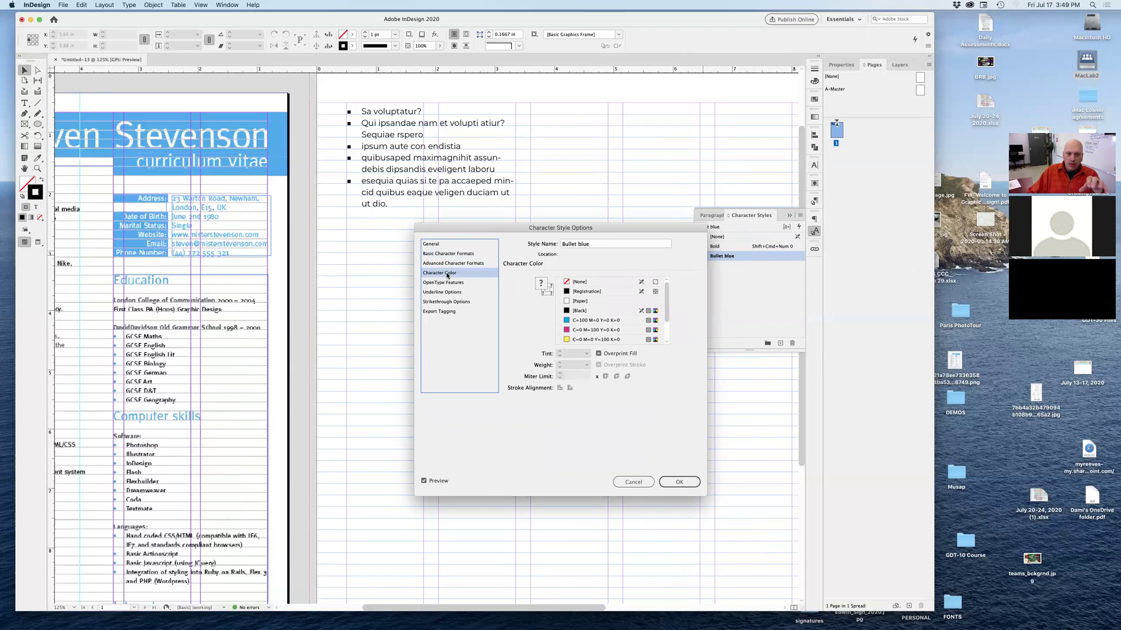
pyautogui.click(584, 322)
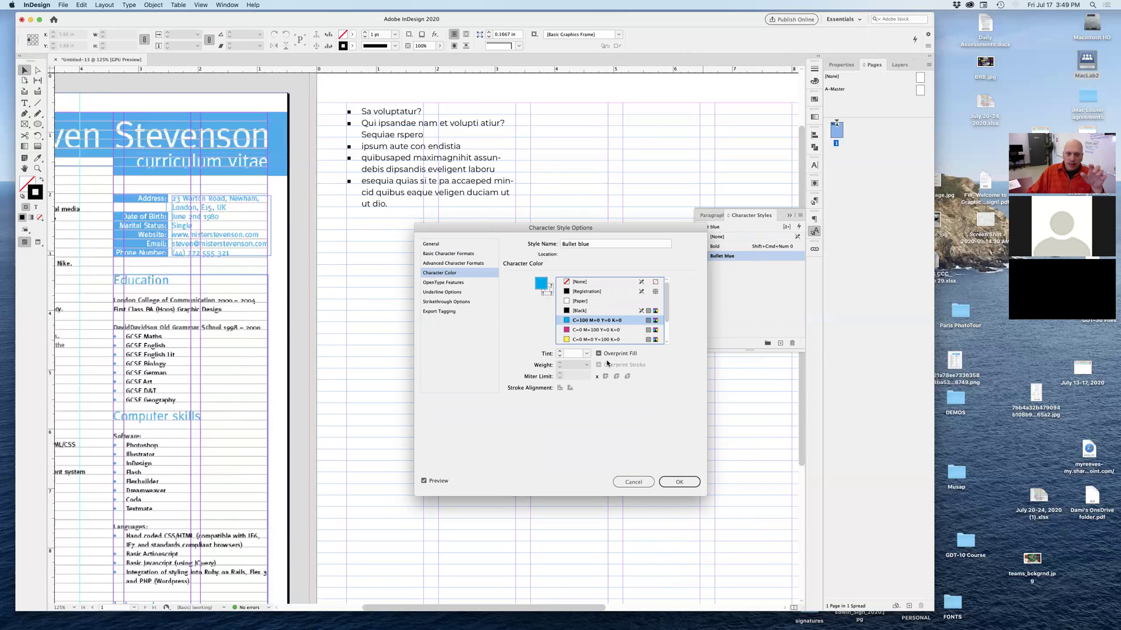
pyautogui.click(433, 255)
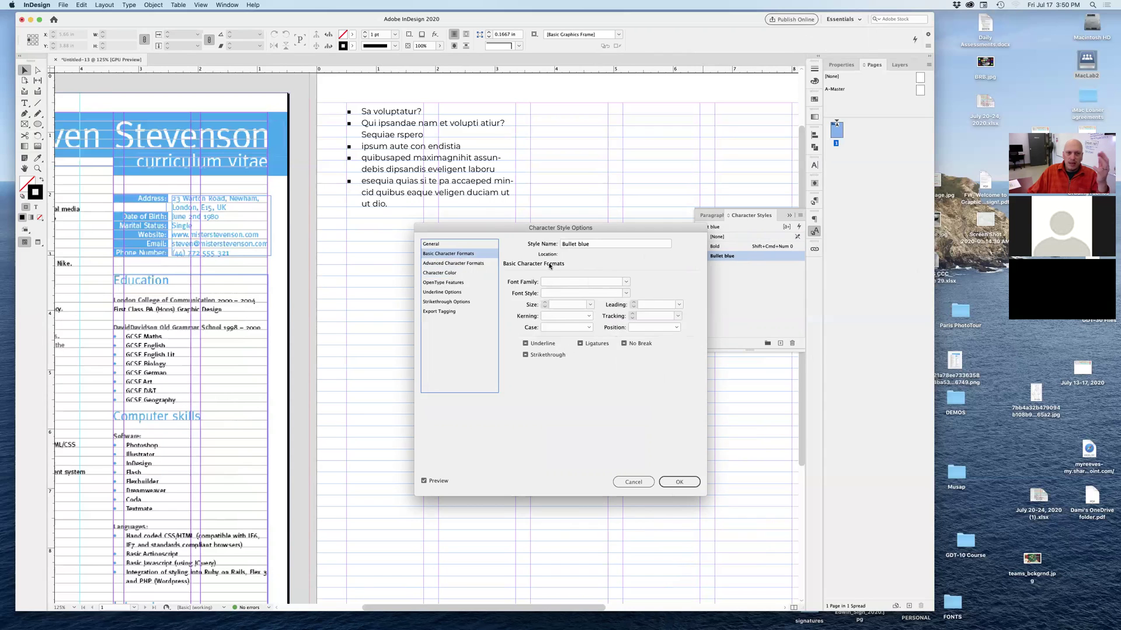
pyautogui.click(439, 272)
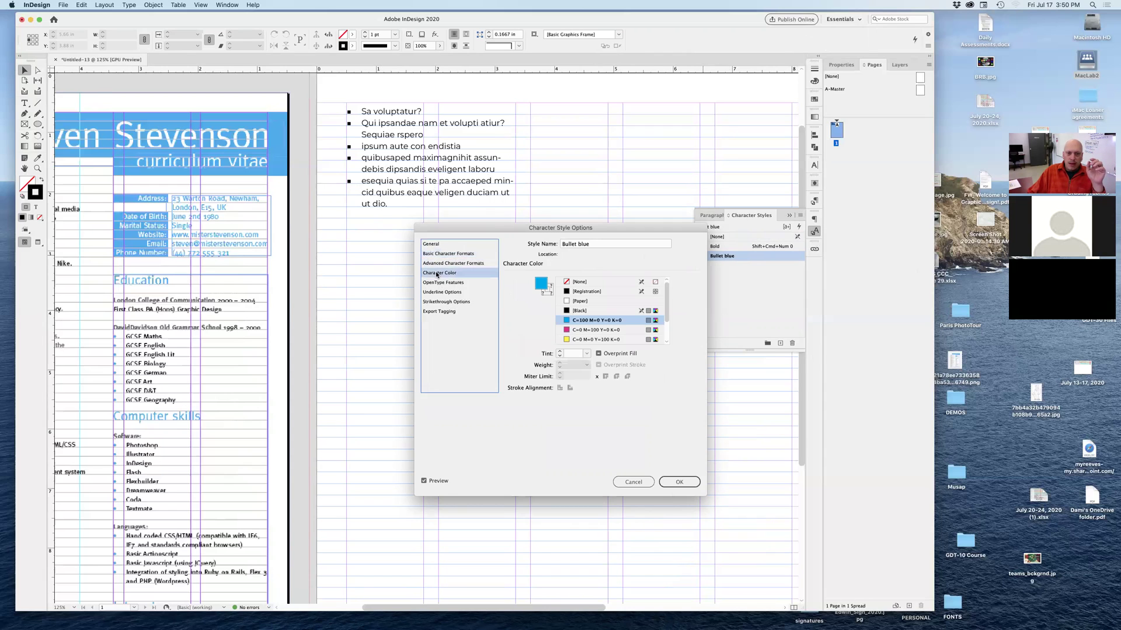
pyautogui.click(677, 482)
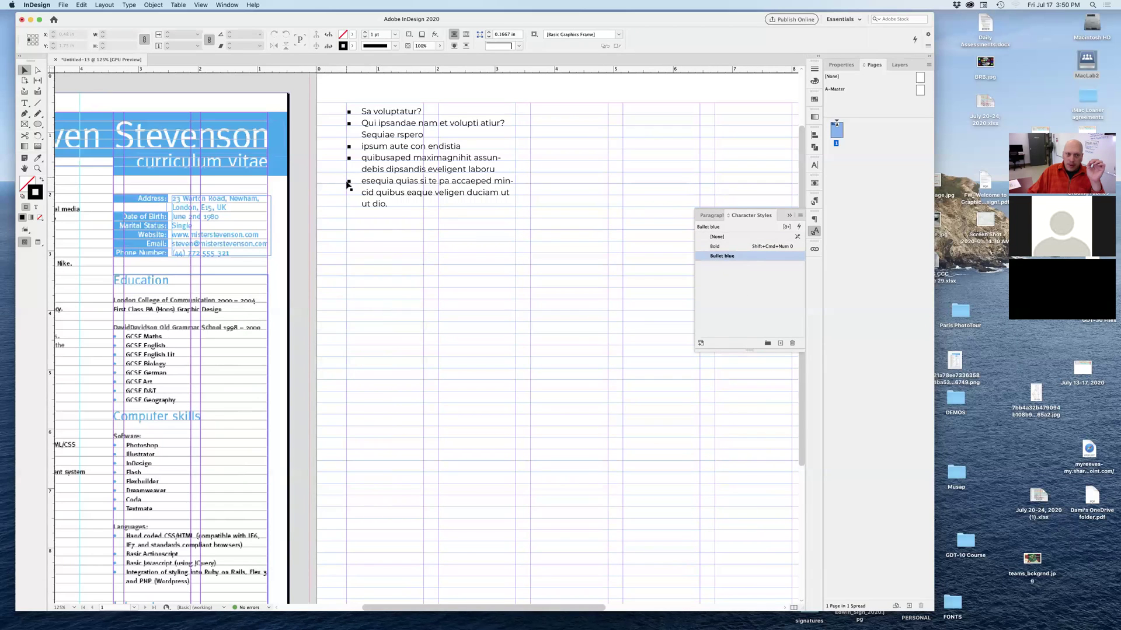
# Assign the Bullet blue character style to the bullet character in the Bullet paragraph style and save it.
pyautogui.click(706, 216)
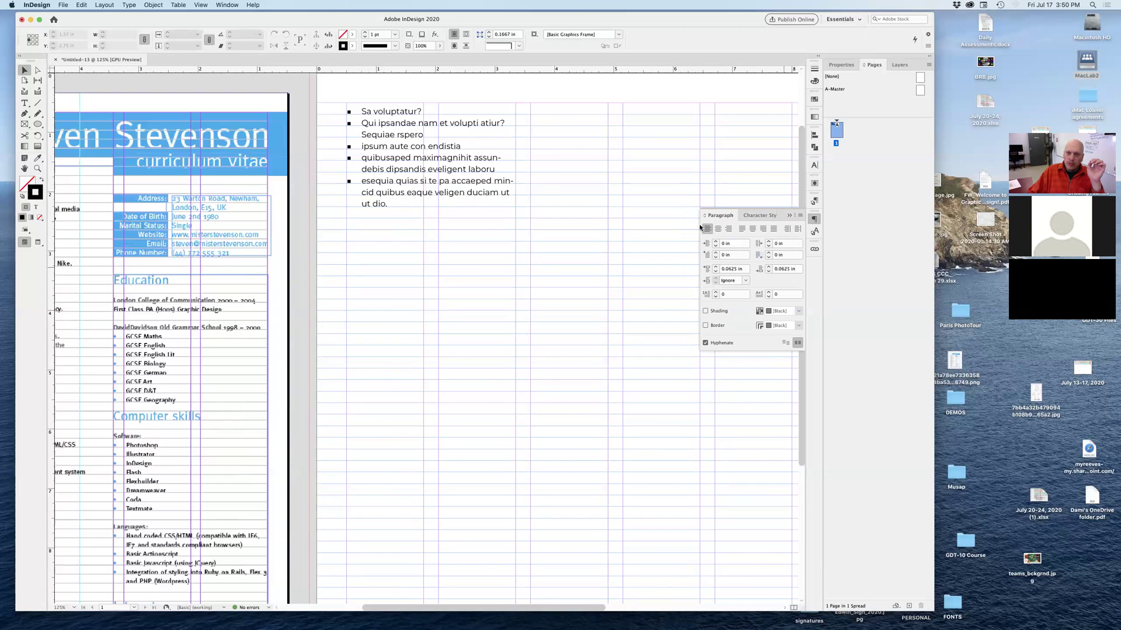
pyautogui.click(815, 234)
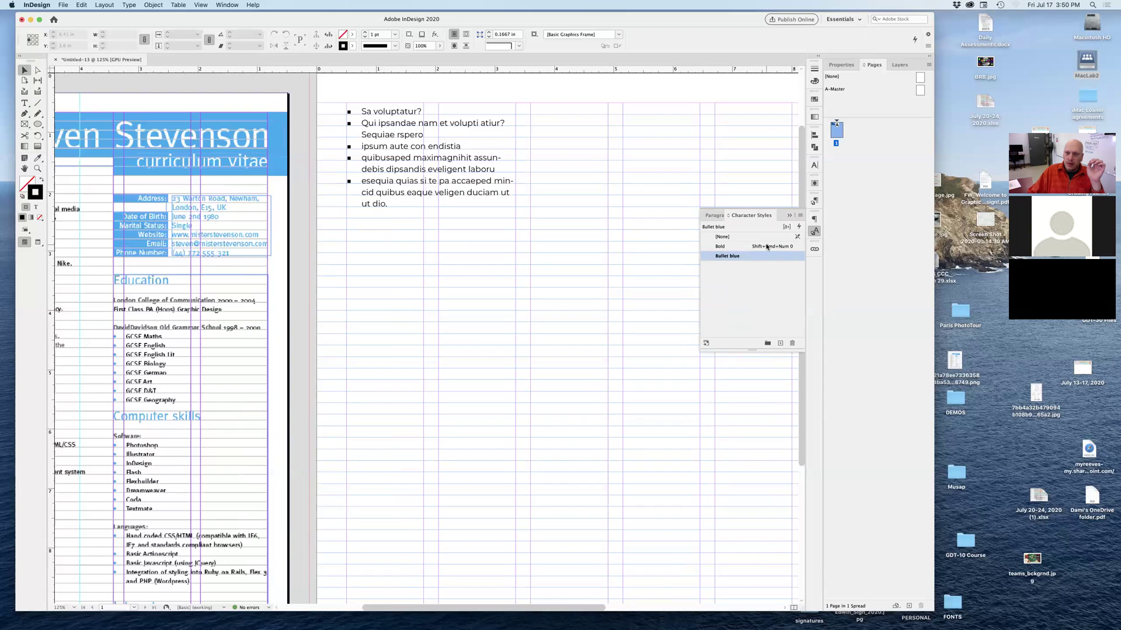
pyautogui.click(814, 201)
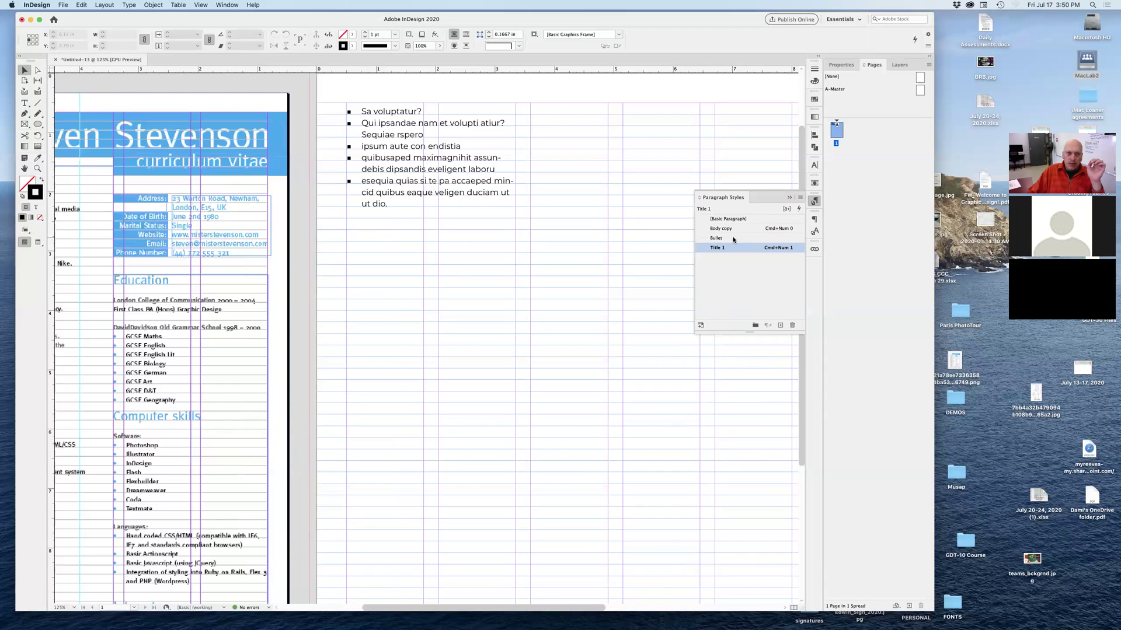
pyautogui.doubleClick(732, 239)
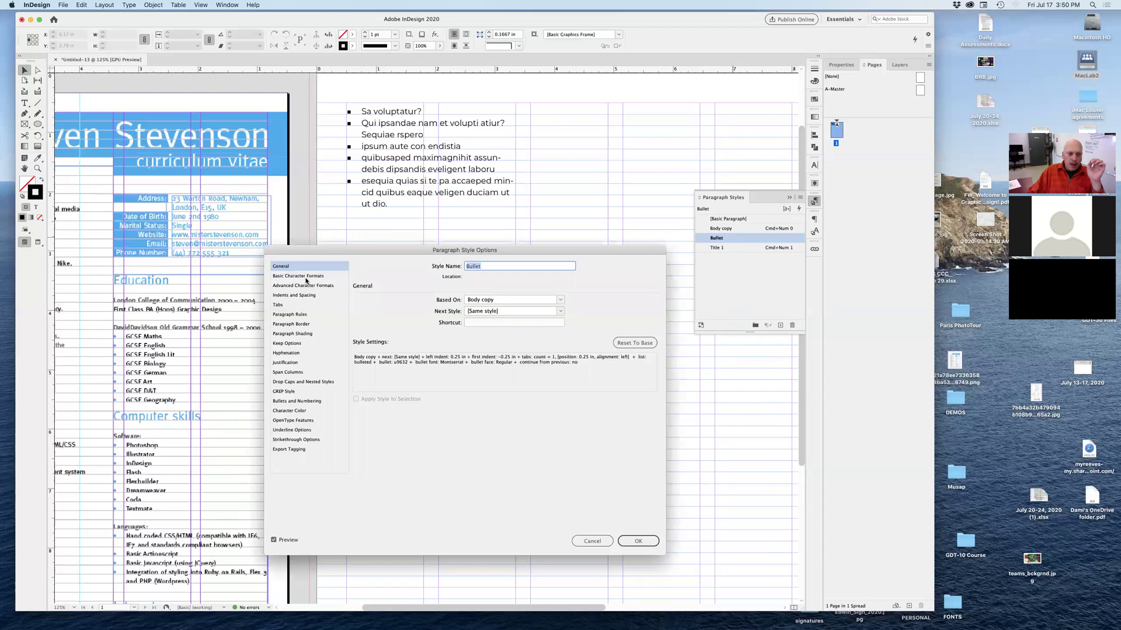
pyautogui.click(296, 402)
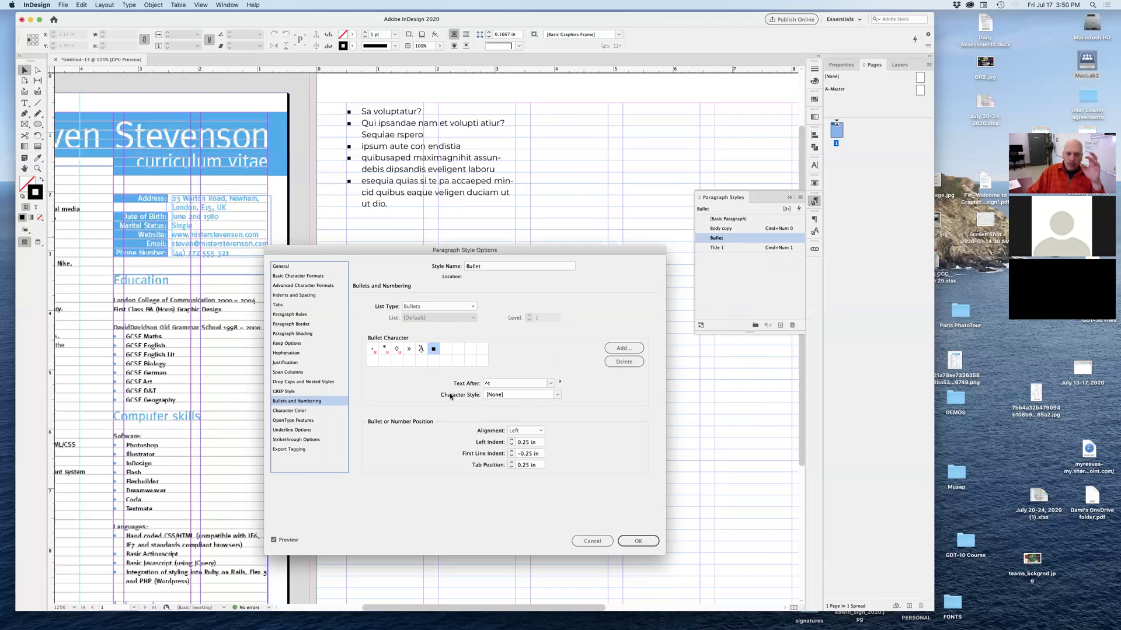
pyautogui.click(557, 395)
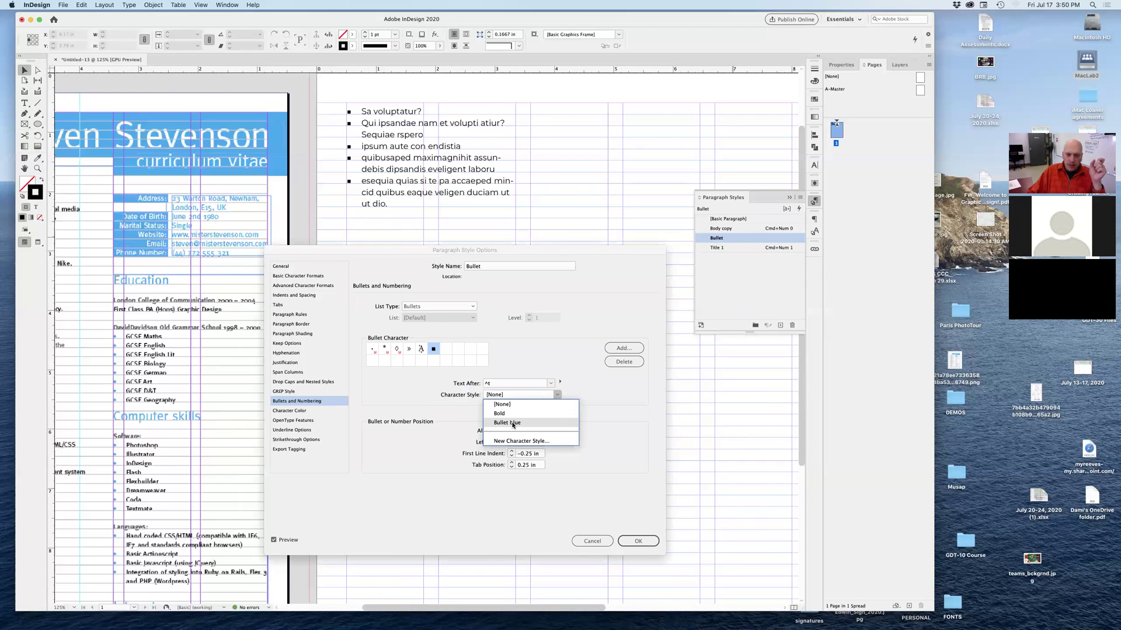
pyautogui.click(515, 421)
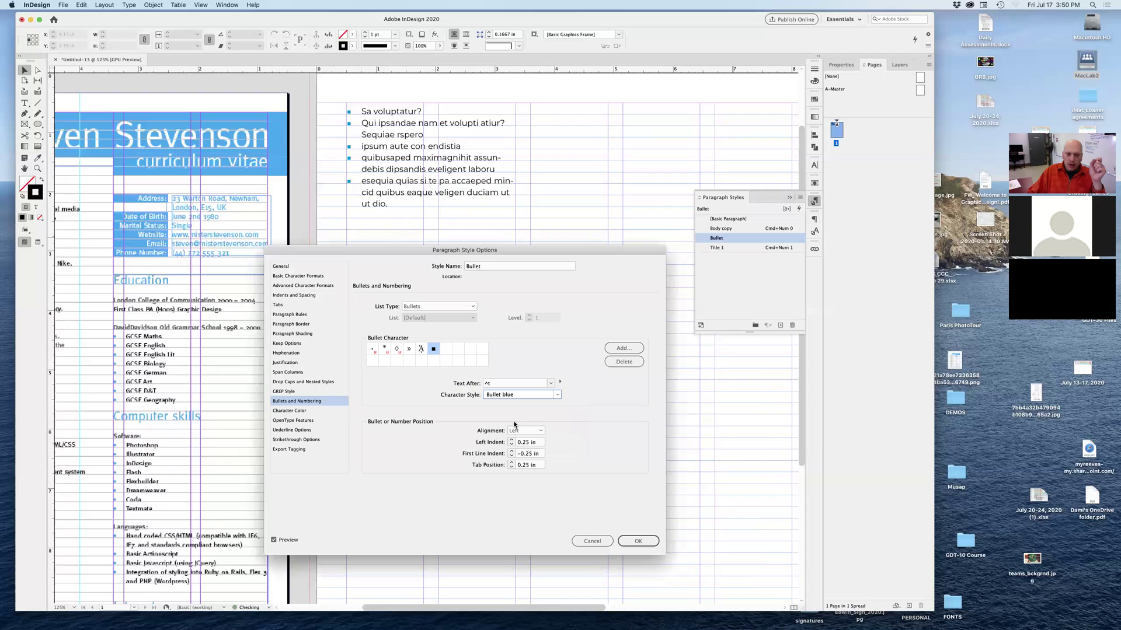
pyautogui.click(274, 542)
pyautogui.click(635, 540)
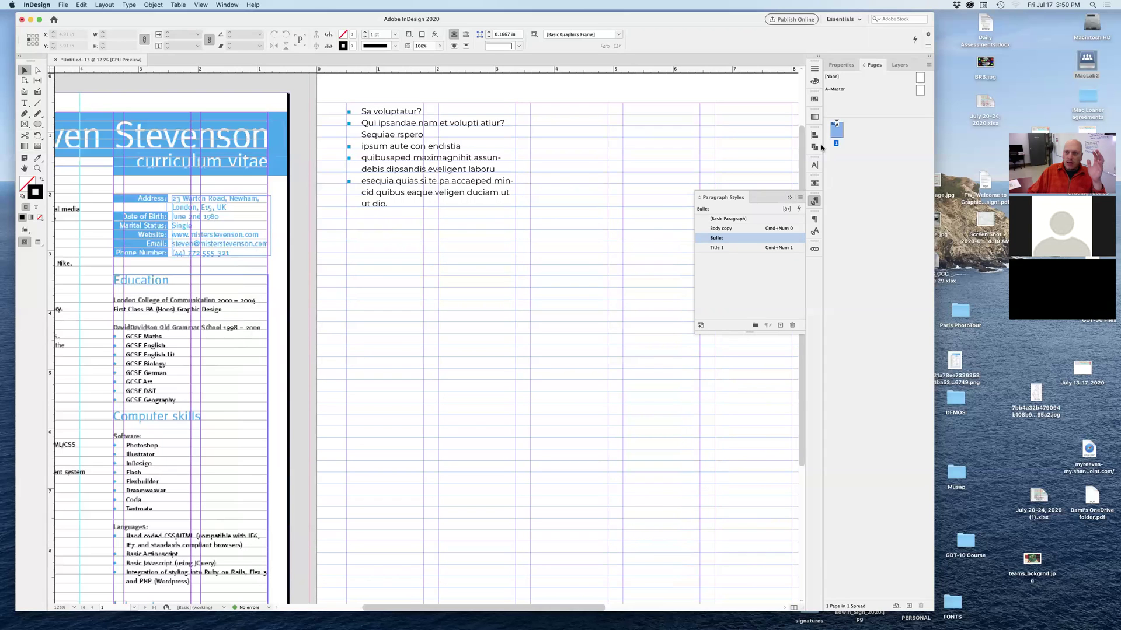
# Redefine the C=100 M=0 Y=0 K=0 swatch as C=75 M=0 Y=25 K=0.
pyautogui.click(814, 100)
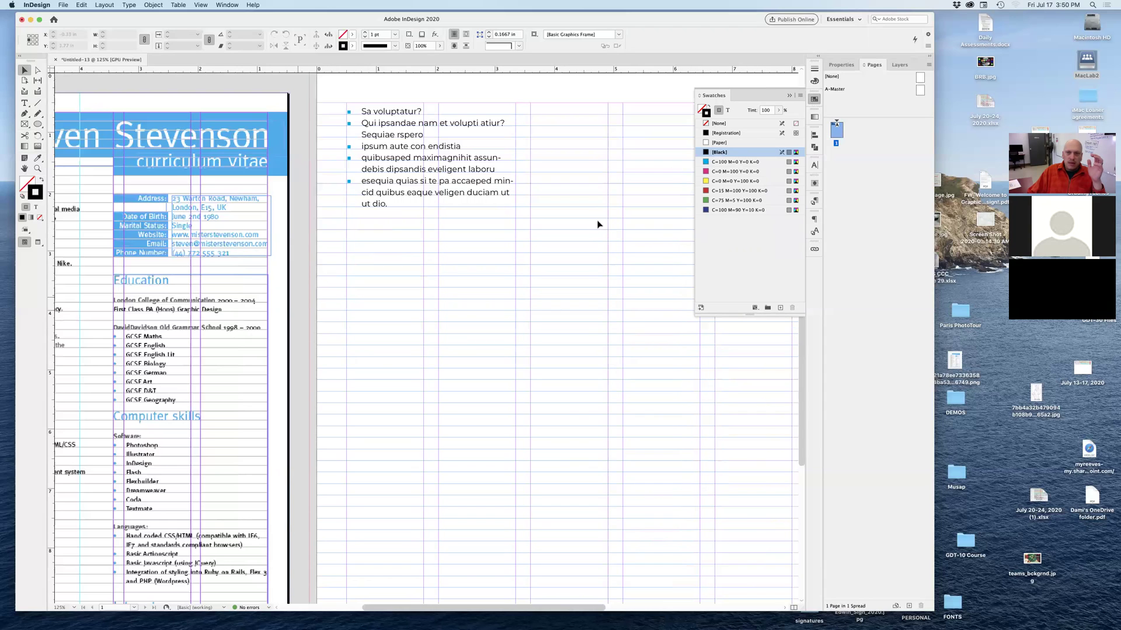
pyautogui.click(729, 163)
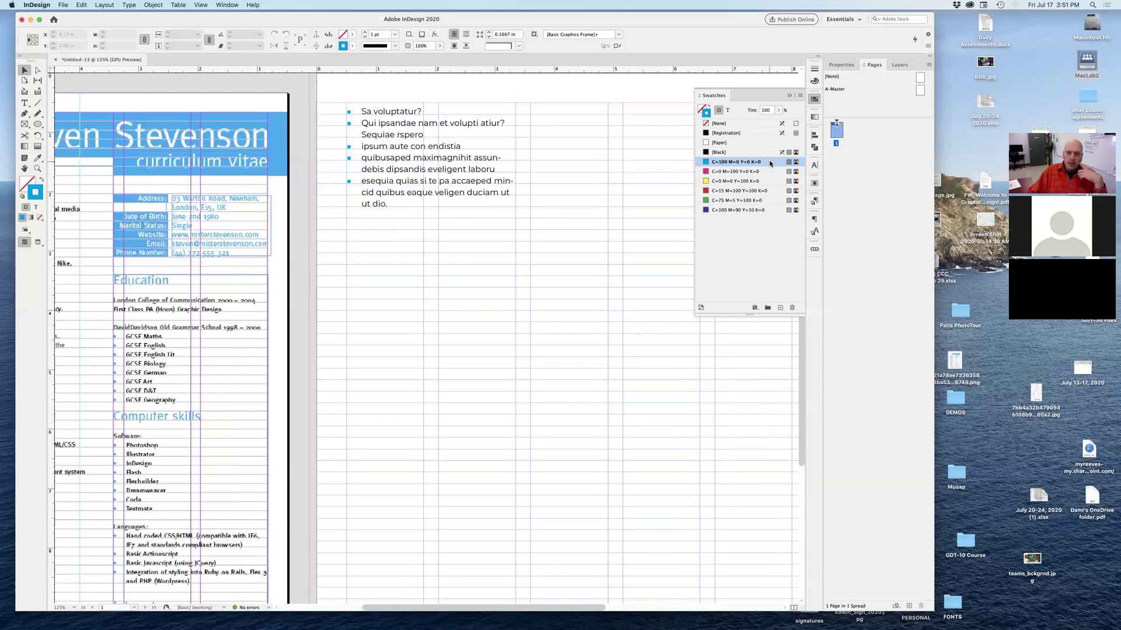
pyautogui.doubleClick(770, 164)
pyautogui.moveTo(555, 144); pyautogui.dragTo(639, 186)
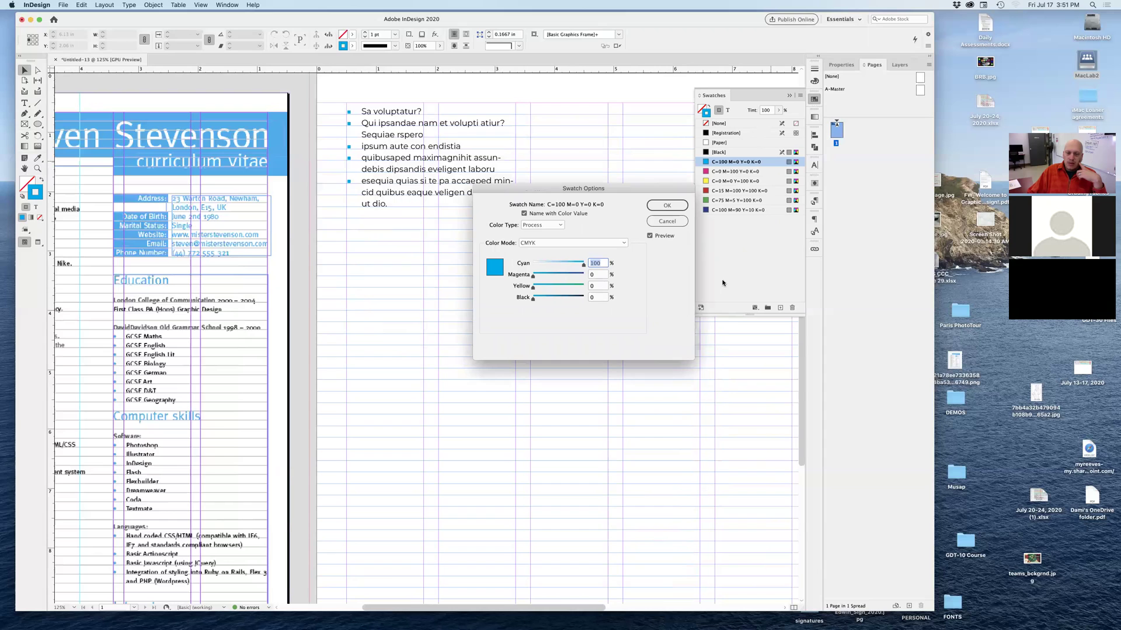
pyautogui.click(572, 265)
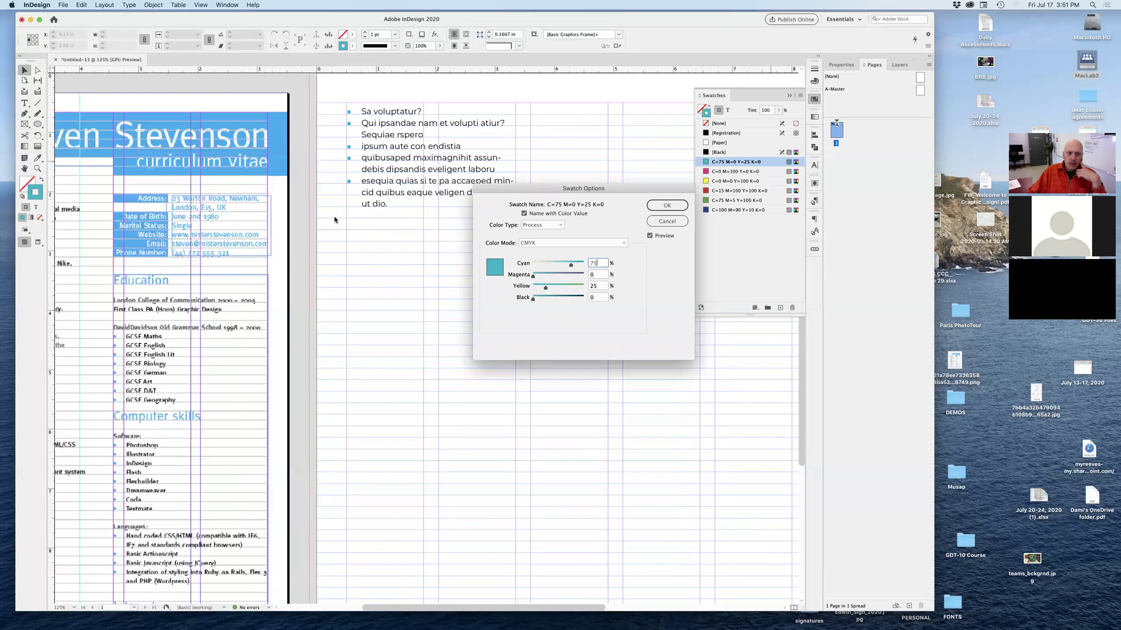
pyautogui.click(667, 206)
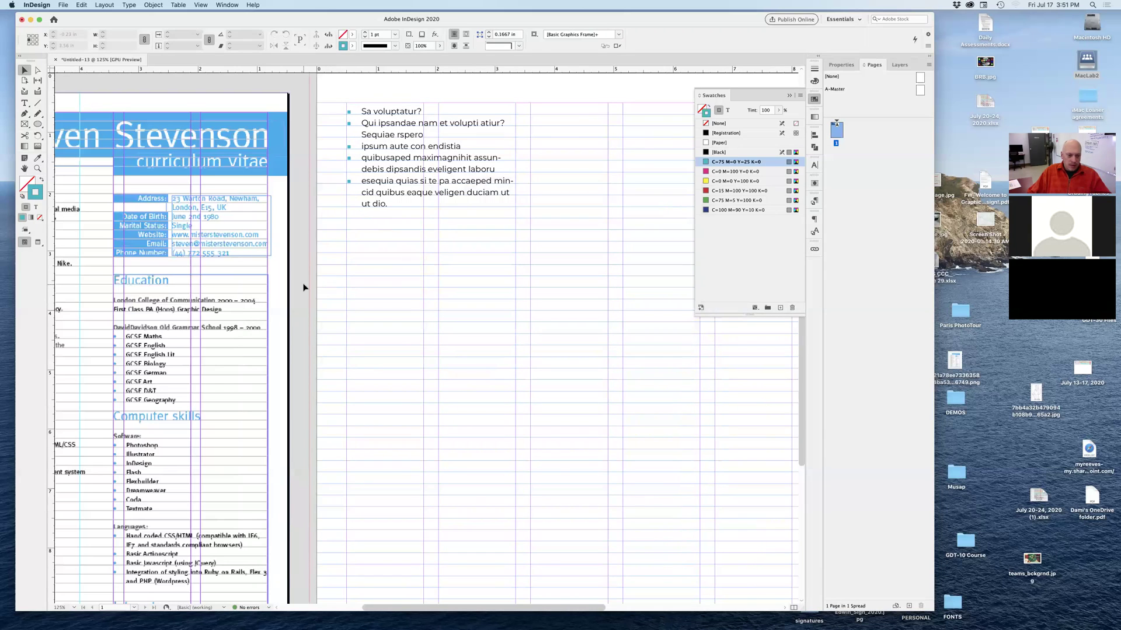
# Examine the square bullets in the sample list up close and compare their color before and after the swatch change.
pyautogui.moveTo(337, 158); pyautogui.dragTo(522, 264)
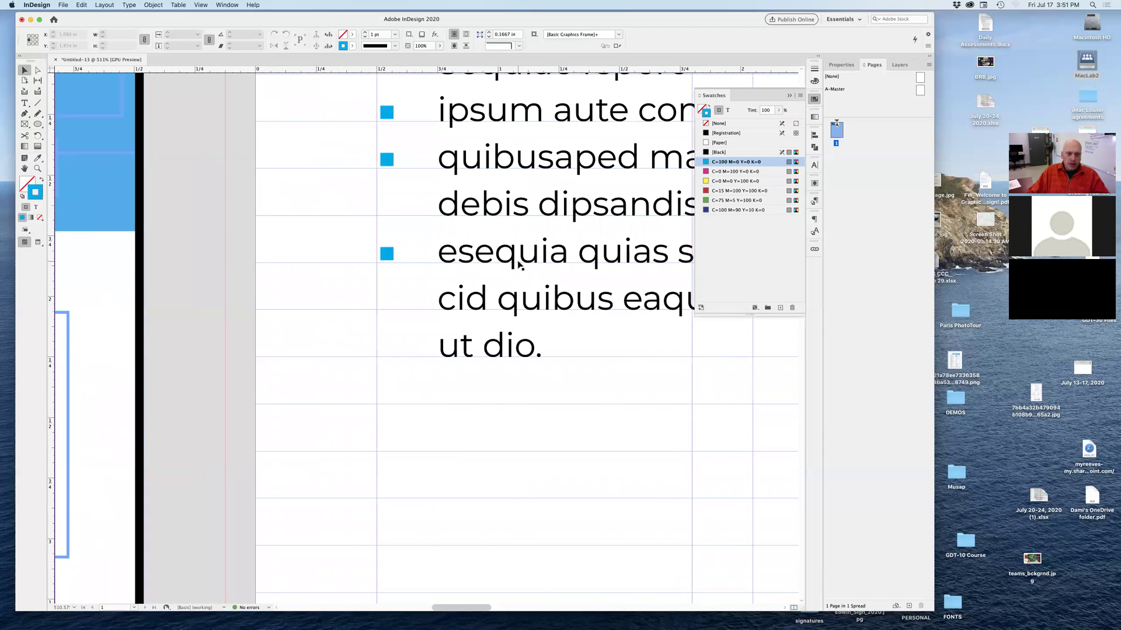
pyautogui.press('super+minus')
pyautogui.press('super+minus')
pyautogui.press('super+minus')
pyautogui.press('super+minus')
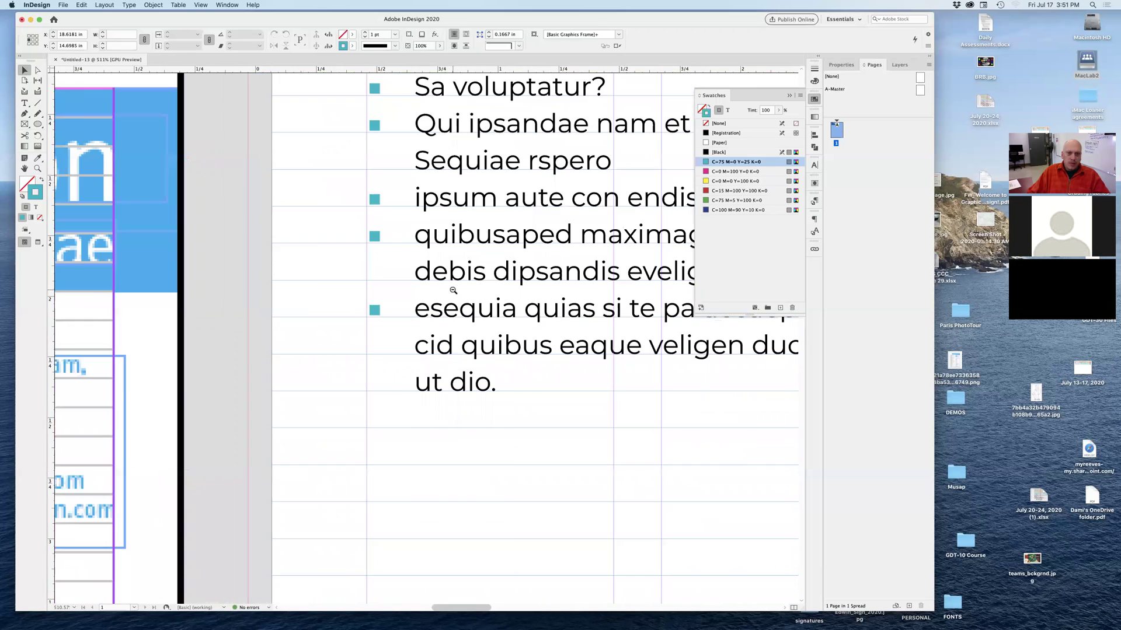
pyautogui.press('super+minus')
pyautogui.press('super+minus')
pyautogui.press('super+minus')
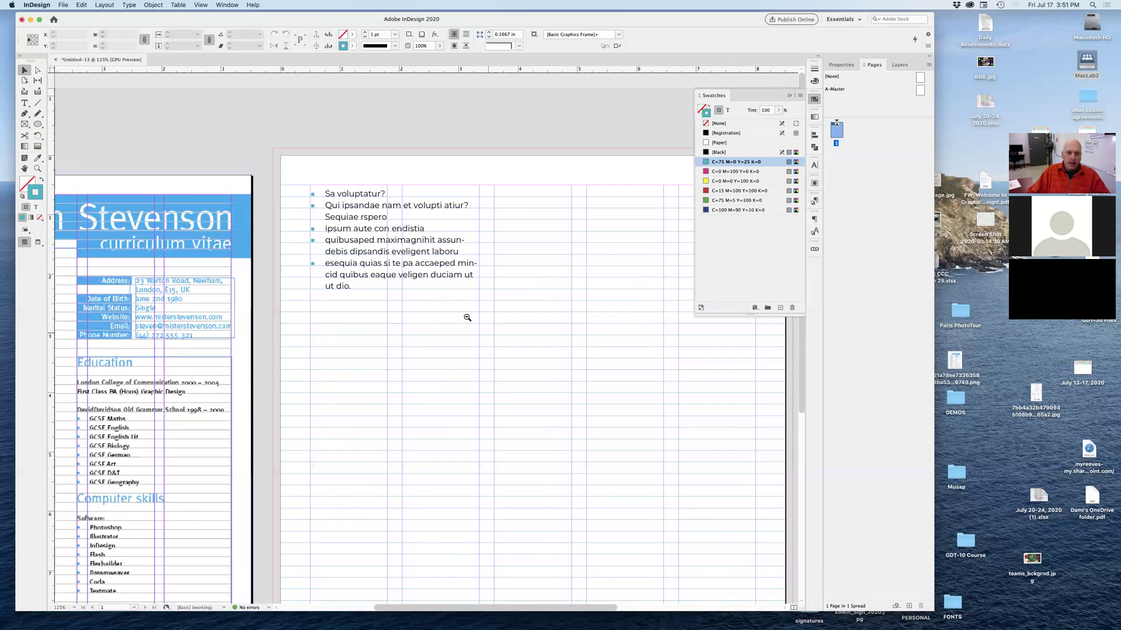
pyautogui.press('super+minus')
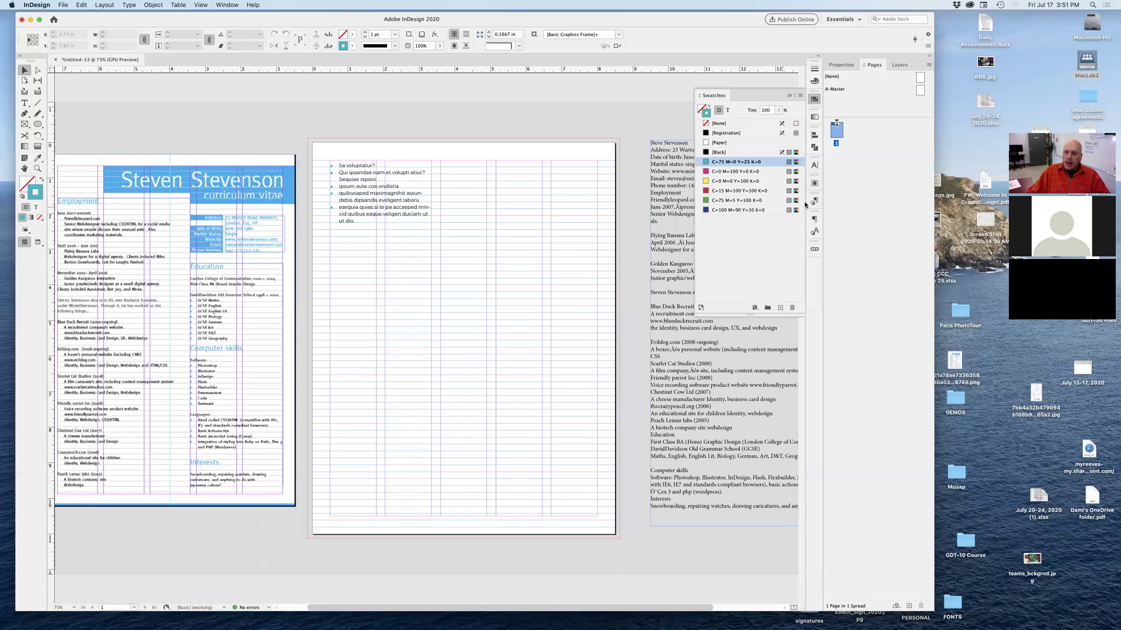
# Delete the sample bulleted text frame from the page.
pyautogui.click(789, 95)
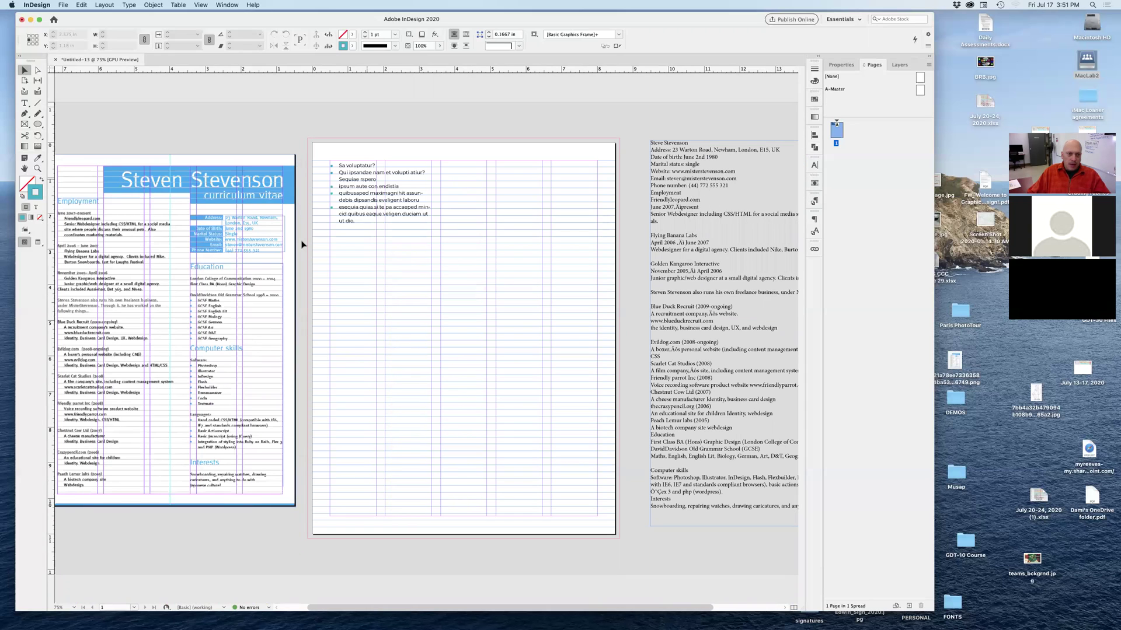
pyautogui.click(407, 219)
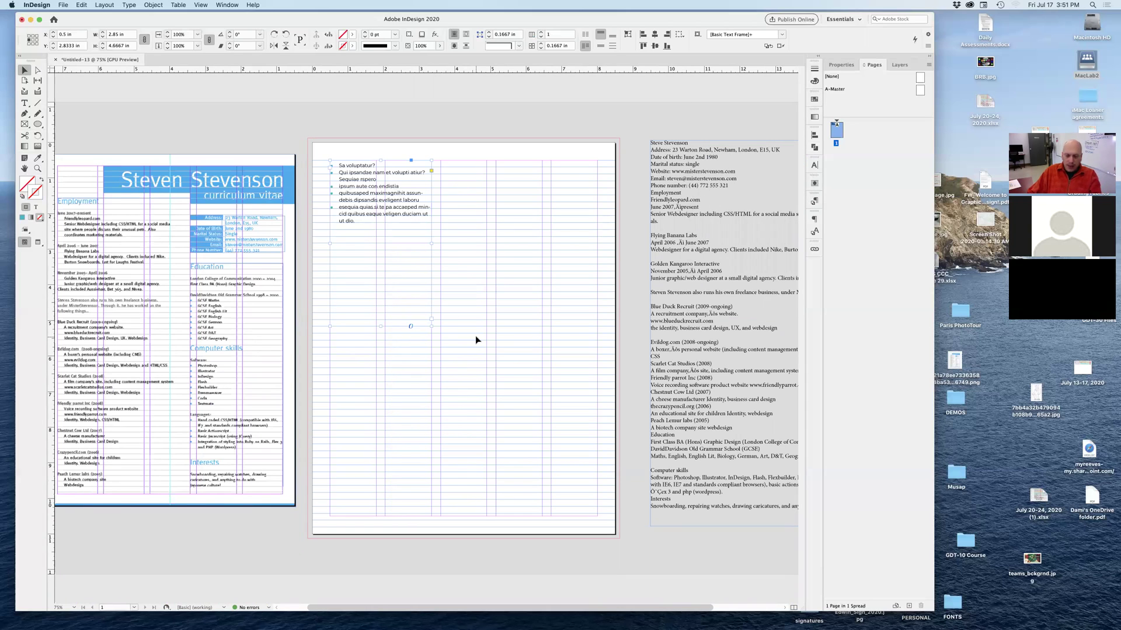
pyautogui.press('Delete')
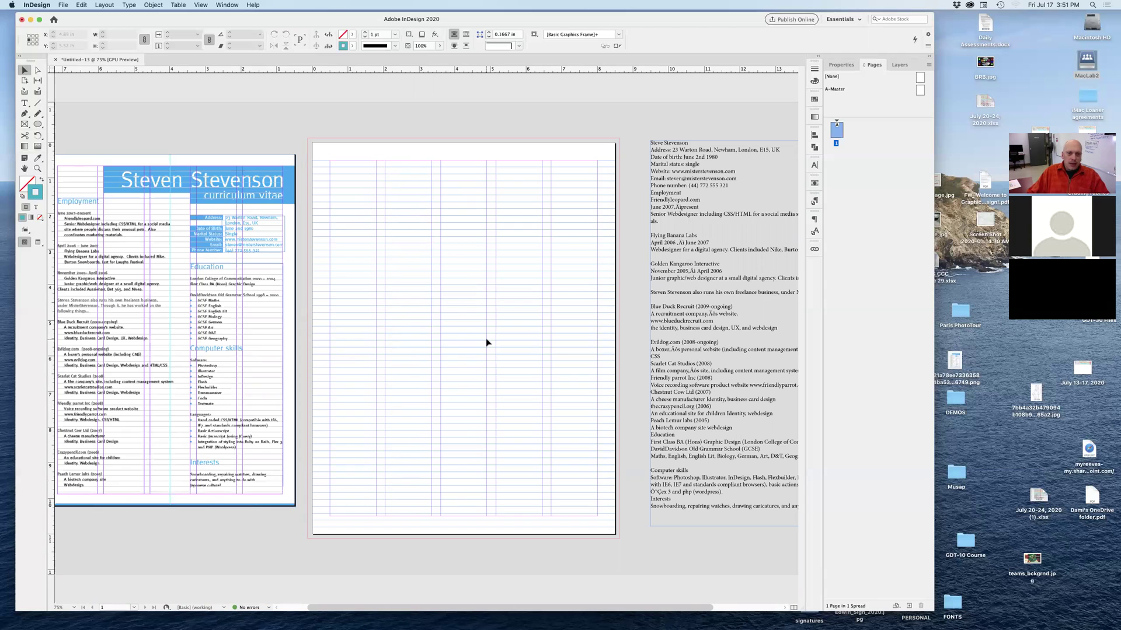
# Copy the person's name from the first line of the unformatted résumé text beside the page.
pyautogui.hscroll(-1, 350, 245)
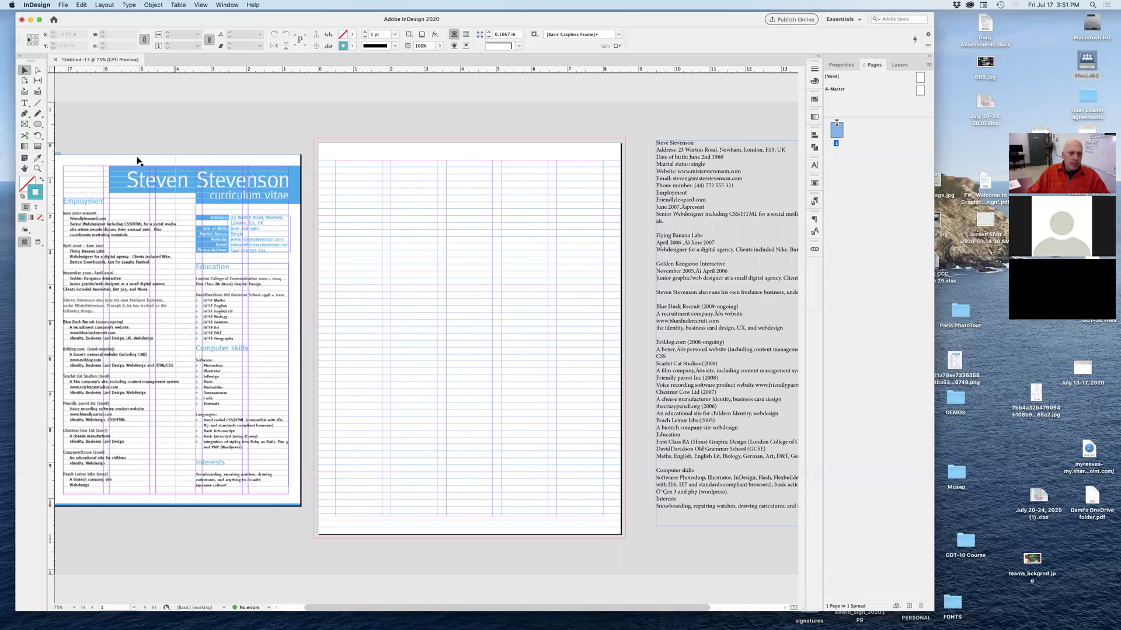
pyautogui.hscroll(5, 572, 251)
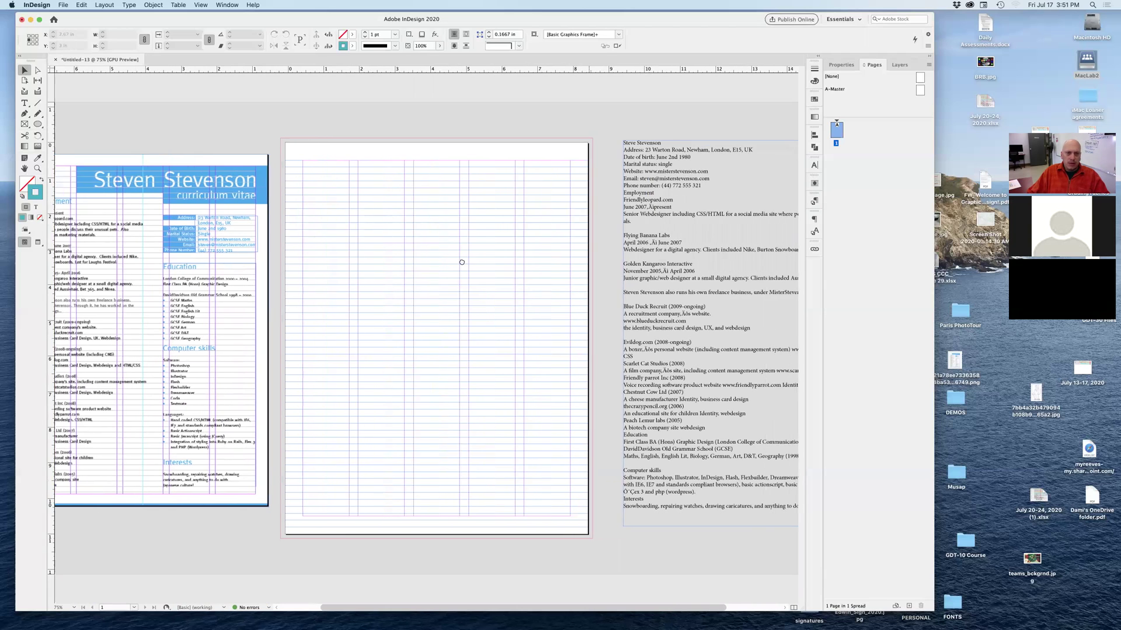
pyautogui.doubleClick(538, 143)
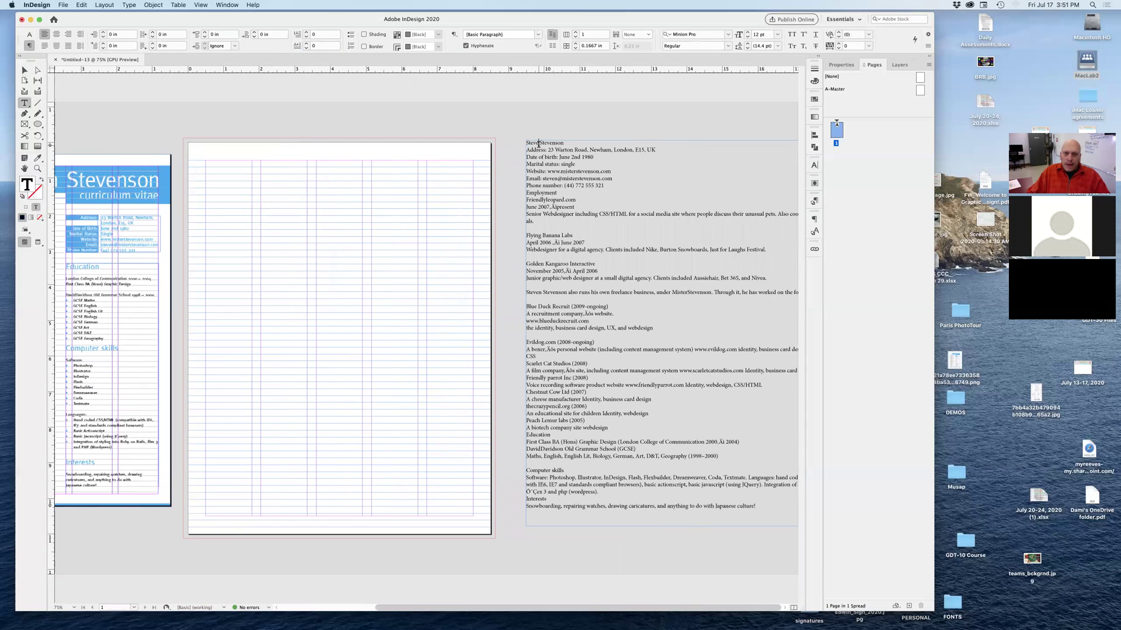
pyautogui.tripleClick(538, 143)
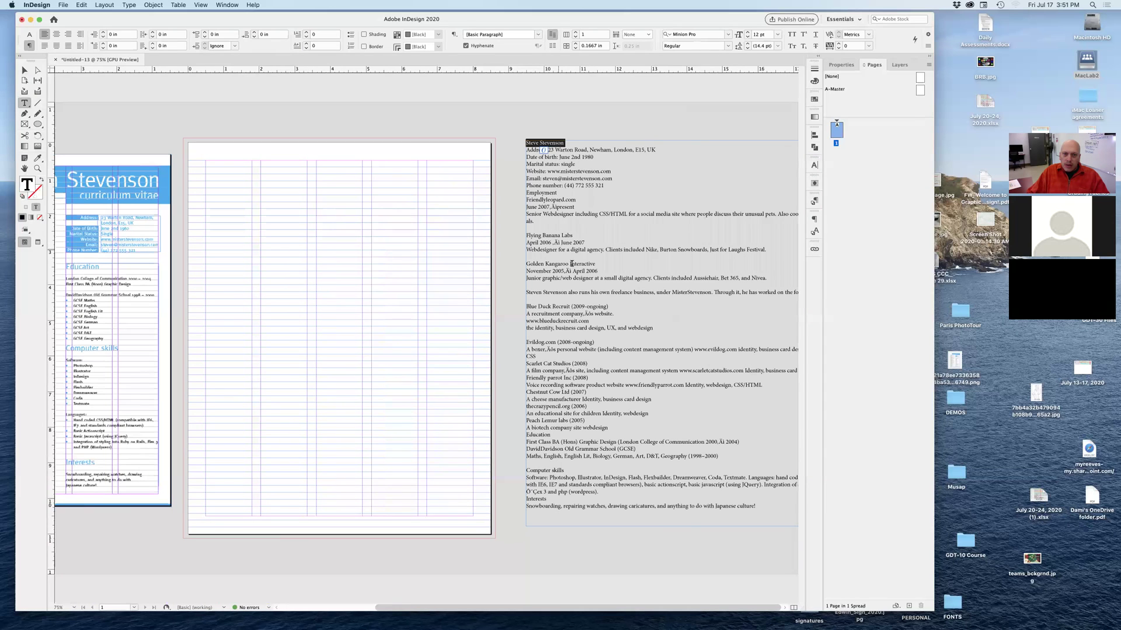
pyautogui.moveTo(564, 143); pyautogui.dragTo(502, 147)
pyautogui.press('super+c')
pyautogui.click(391, 293)
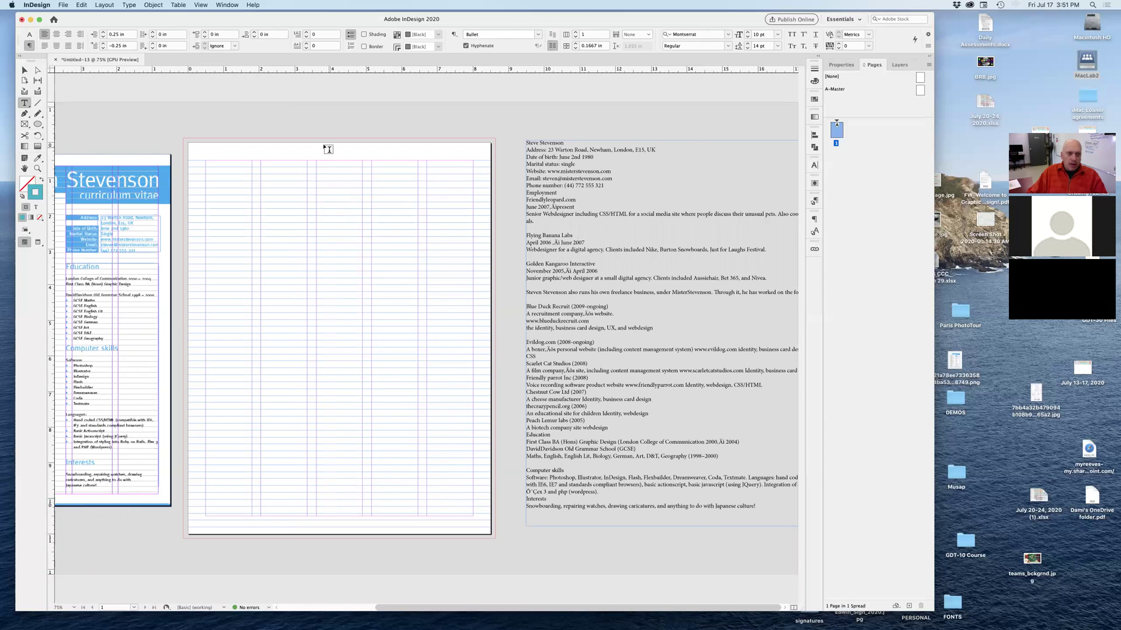
# Paste the copied name into a new text frame about 6 in wide at the page's top margin and apply the Title 1 style.
pyautogui.hscroll(-4, 407, 197)
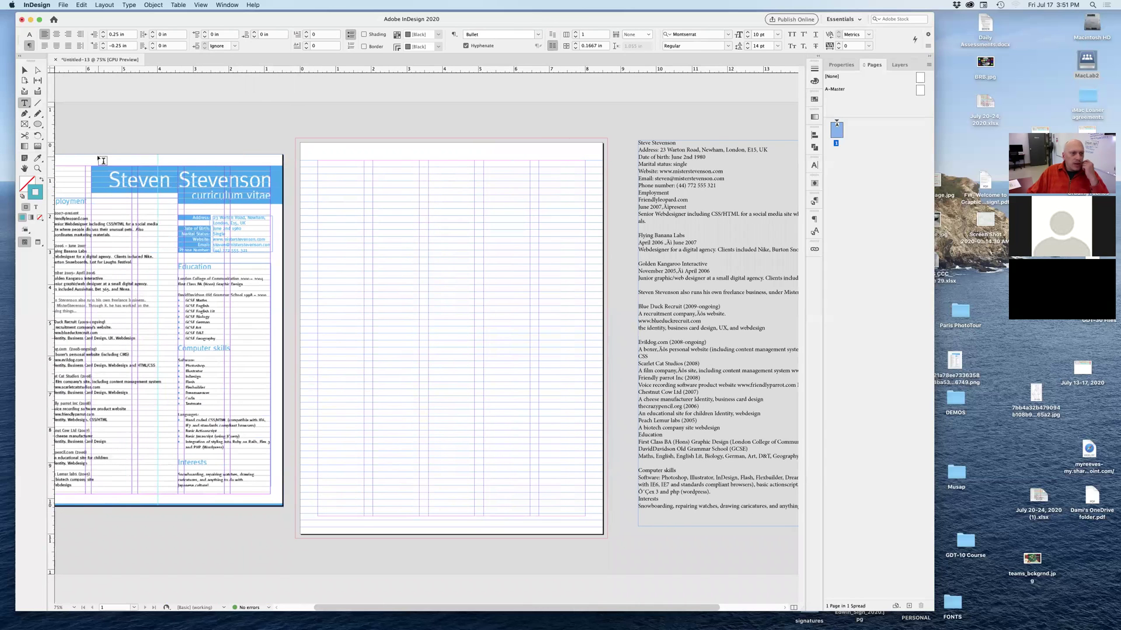
pyautogui.moveTo(374, 162); pyautogui.dragTo(591, 191)
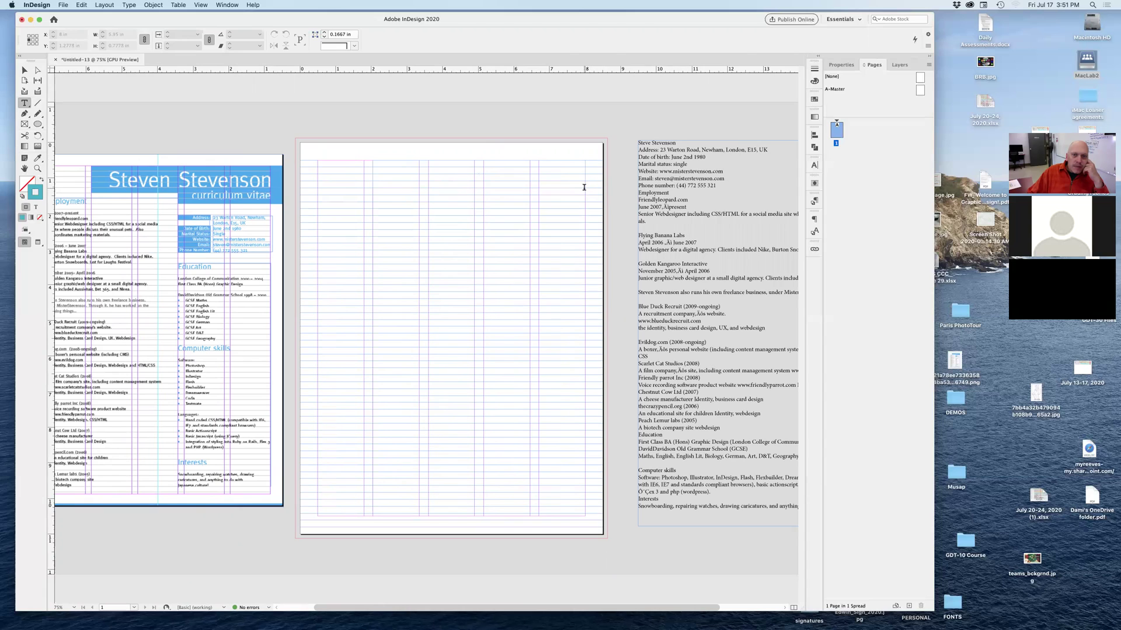
pyautogui.press('super+v')
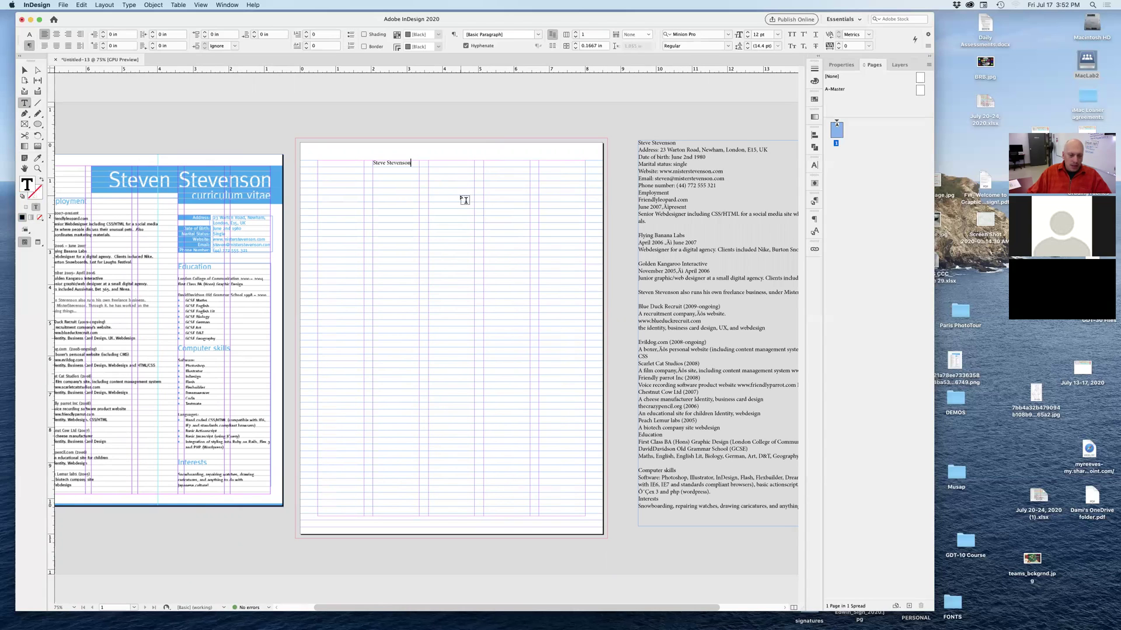
pyautogui.press('super+a')
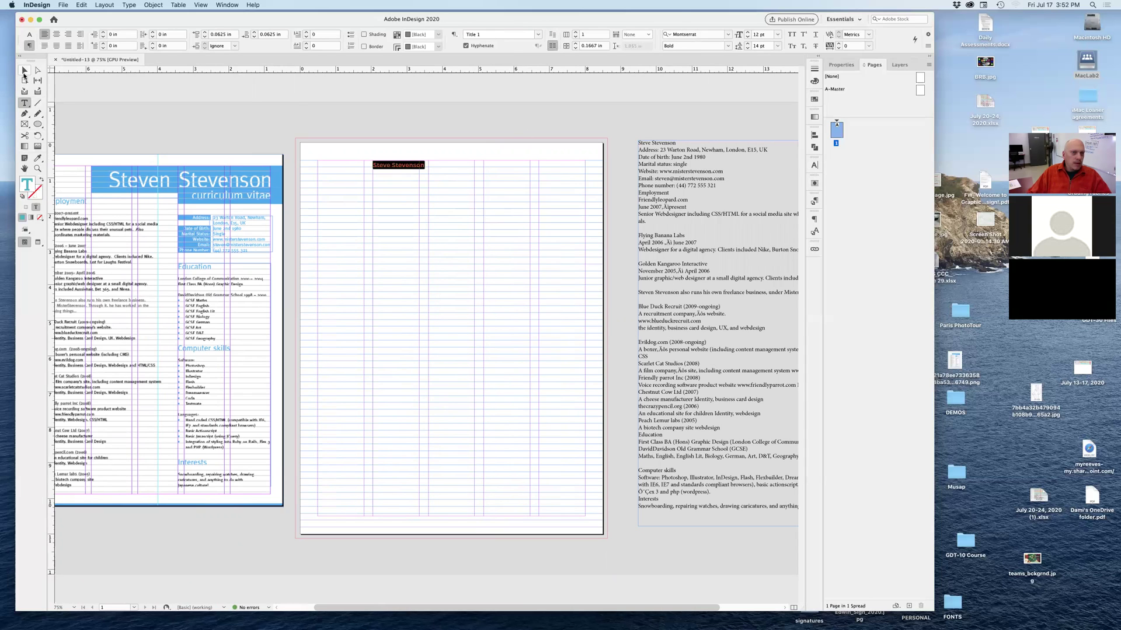
# Set the name in the header text frame to 40 pt and align it right.
pyautogui.click(24, 73)
pyautogui.press('super+equal')
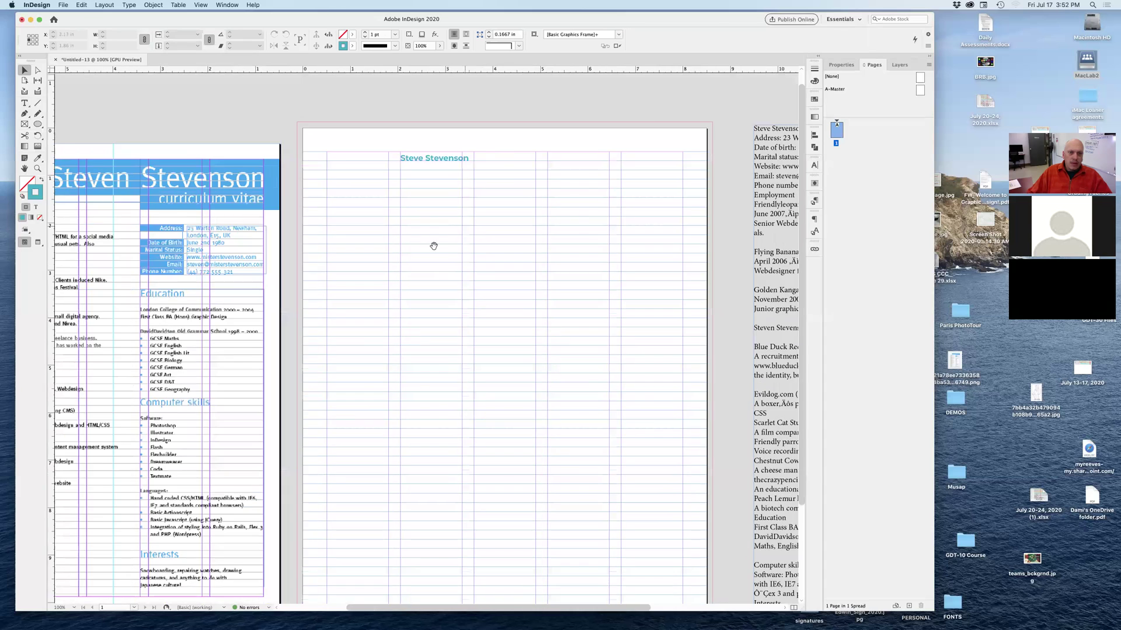
pyautogui.press('super+minus')
pyautogui.tripleClick(420, 167)
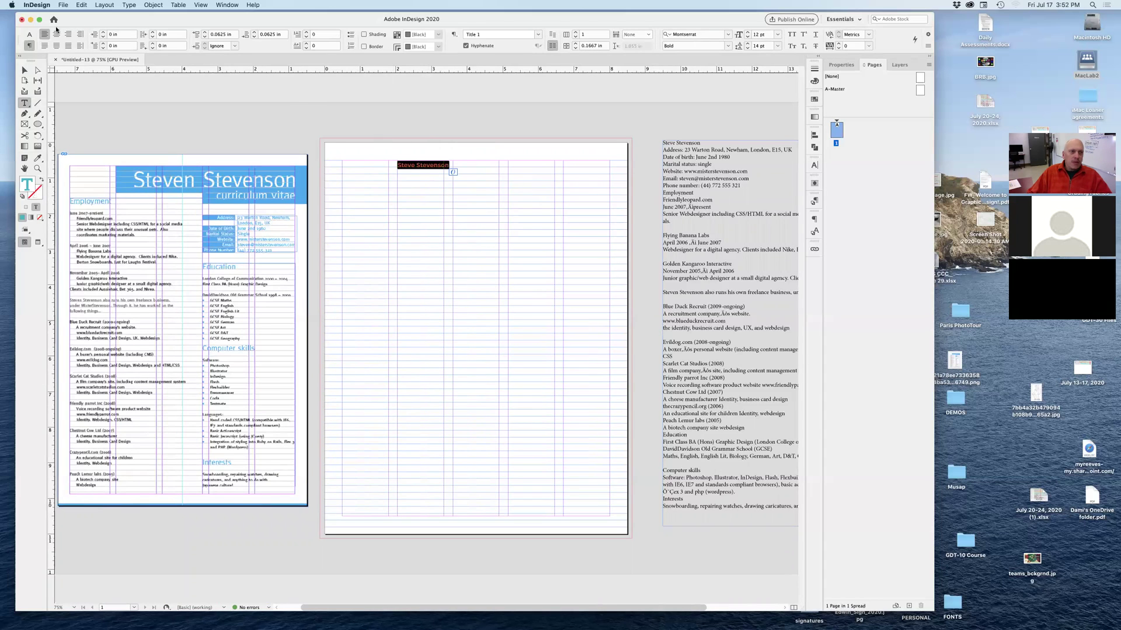
pyautogui.click(30, 34)
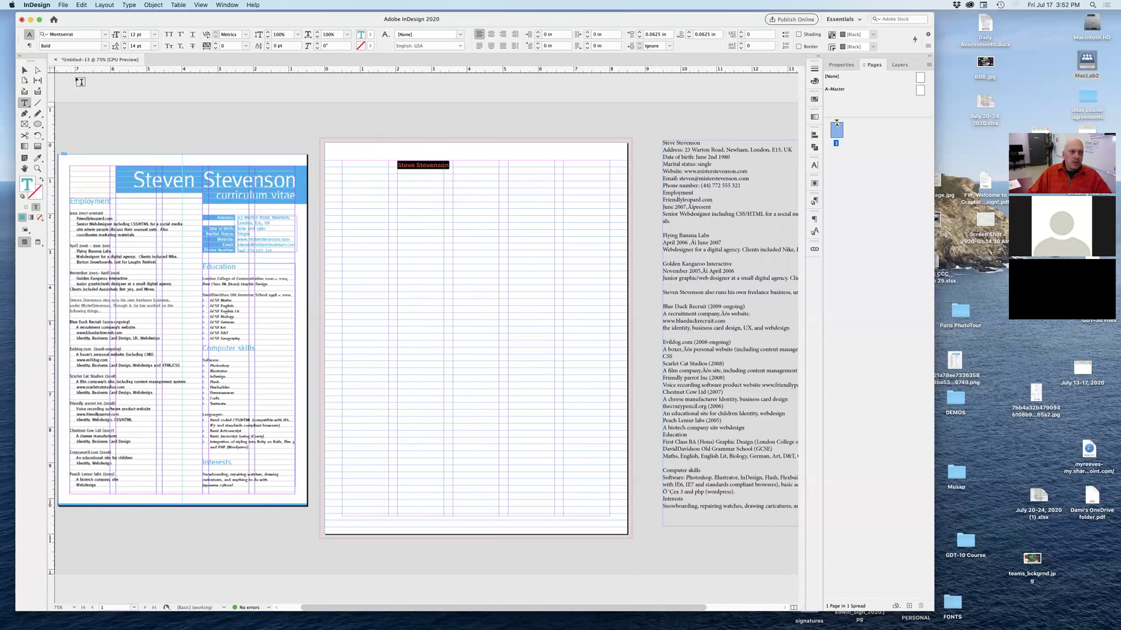
pyautogui.click(126, 33)
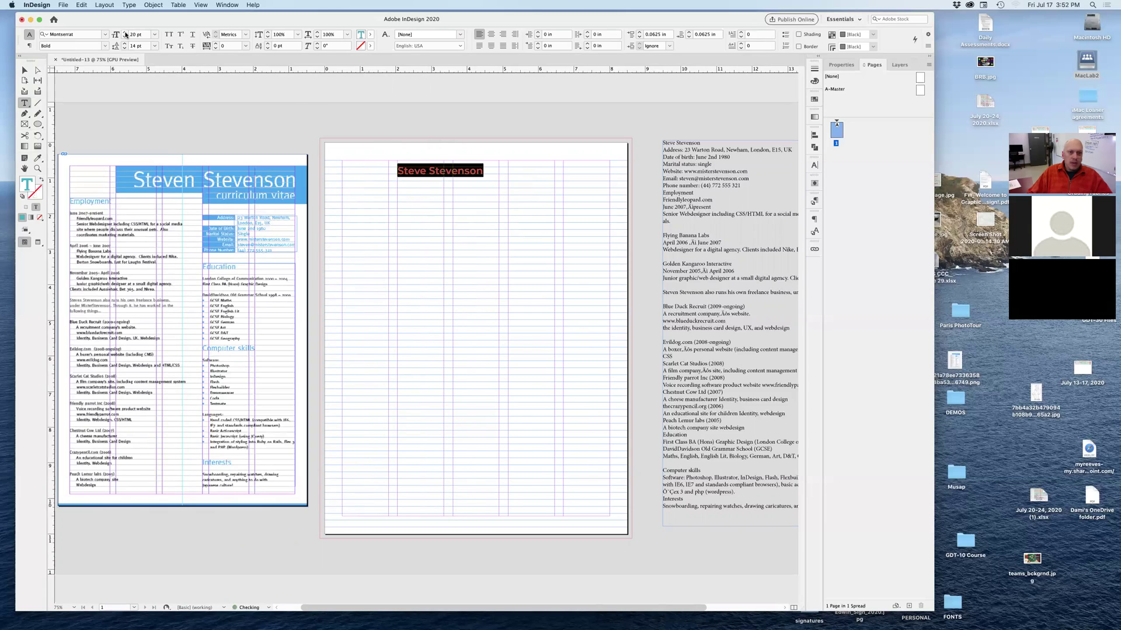
pyautogui.click(126, 34)
pyautogui.click(125, 33)
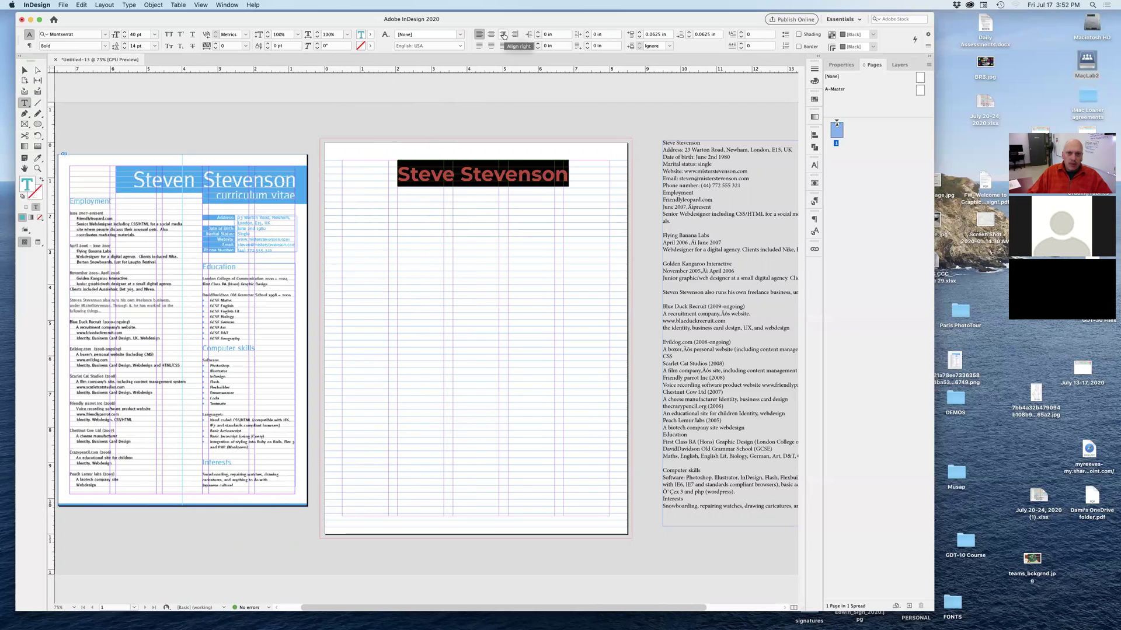
pyautogui.click(503, 35)
# Fill the name's text frame with the teal C=75 M=0 Y=25 K=0 swatch.
pyautogui.click(24, 70)
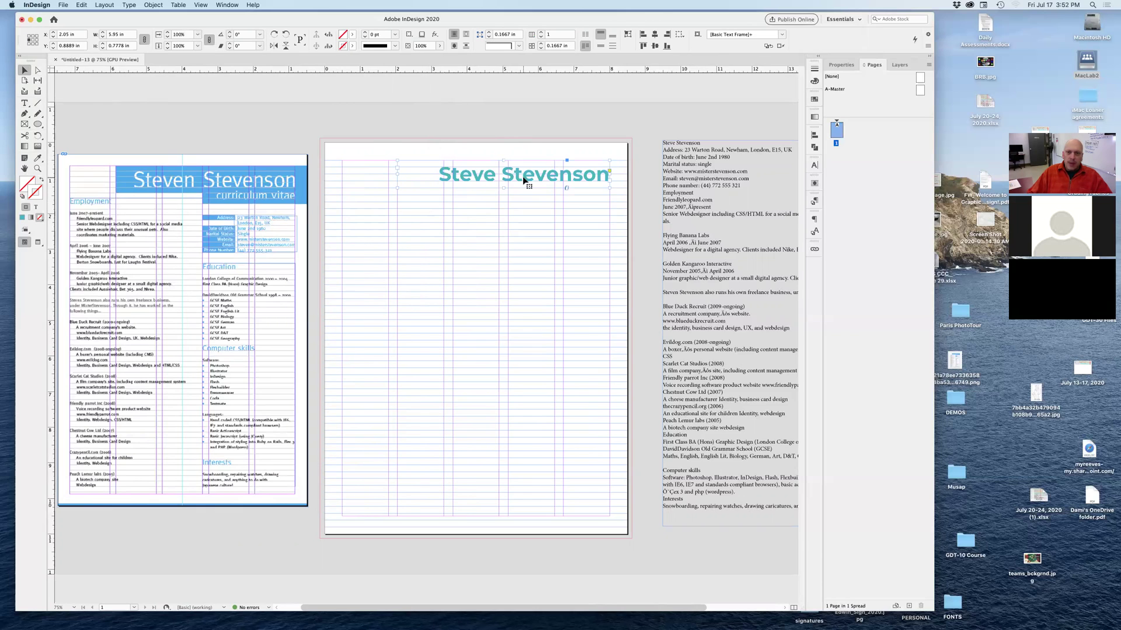
pyautogui.click(814, 99)
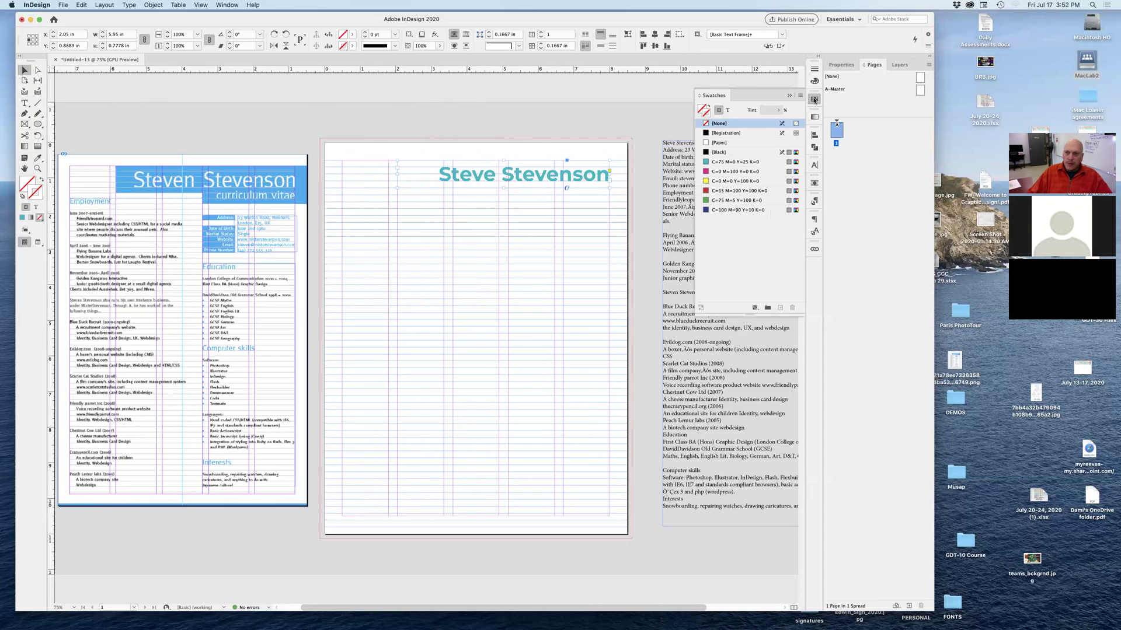
pyautogui.click(707, 114)
pyautogui.click(728, 111)
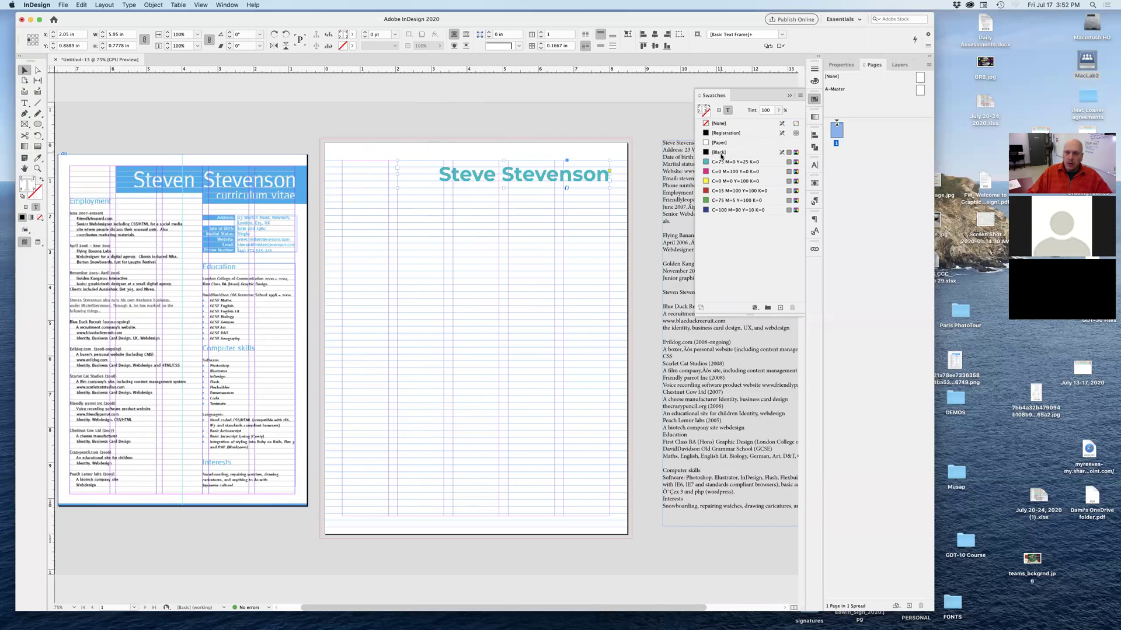
pyautogui.click(719, 111)
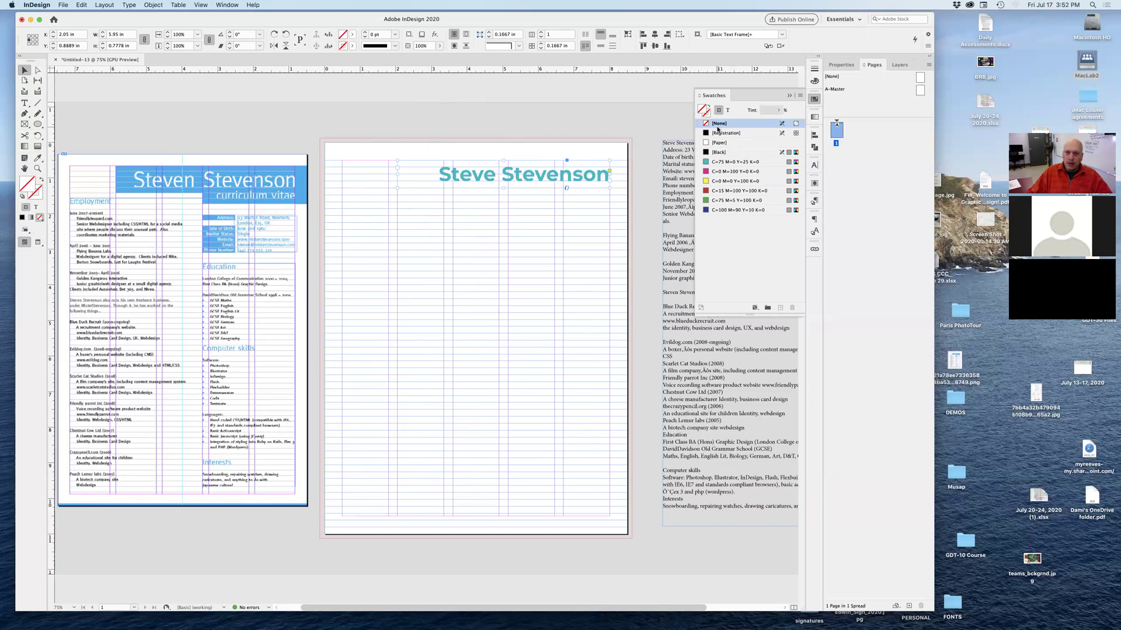
pyautogui.click(709, 162)
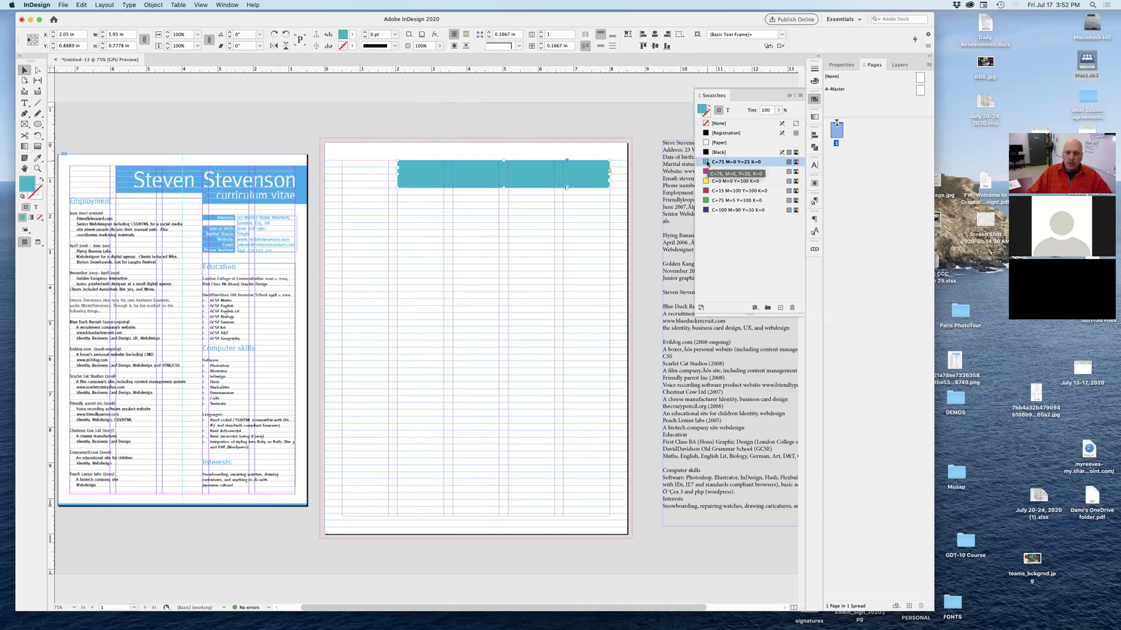
# Color the name text inside the teal frame with the Paper swatch.
pyautogui.click(727, 111)
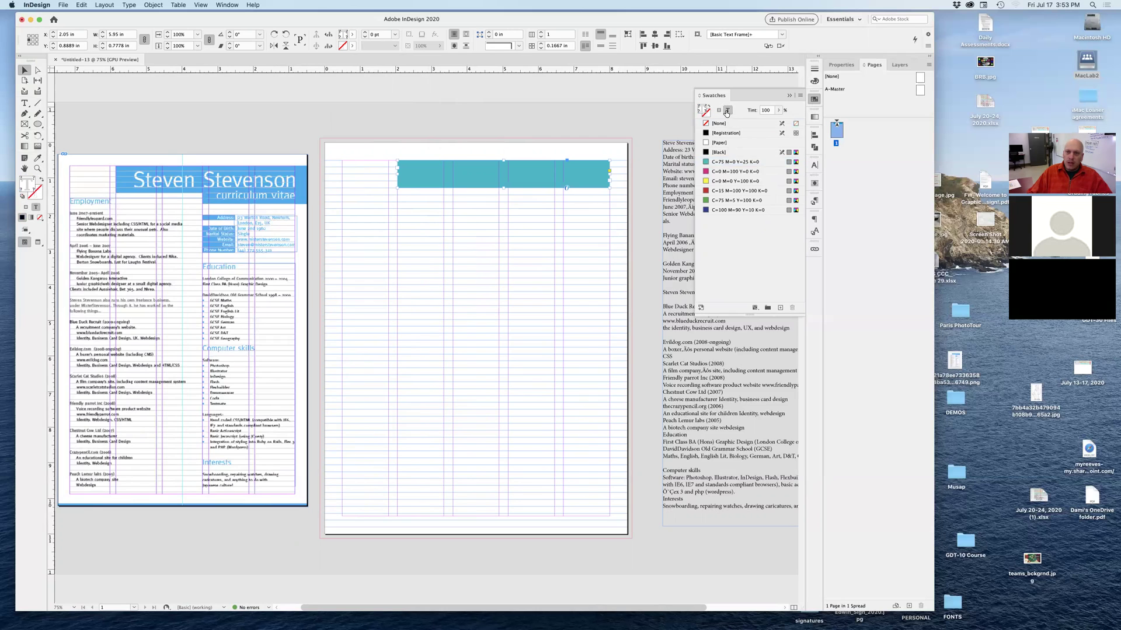
pyautogui.click(713, 144)
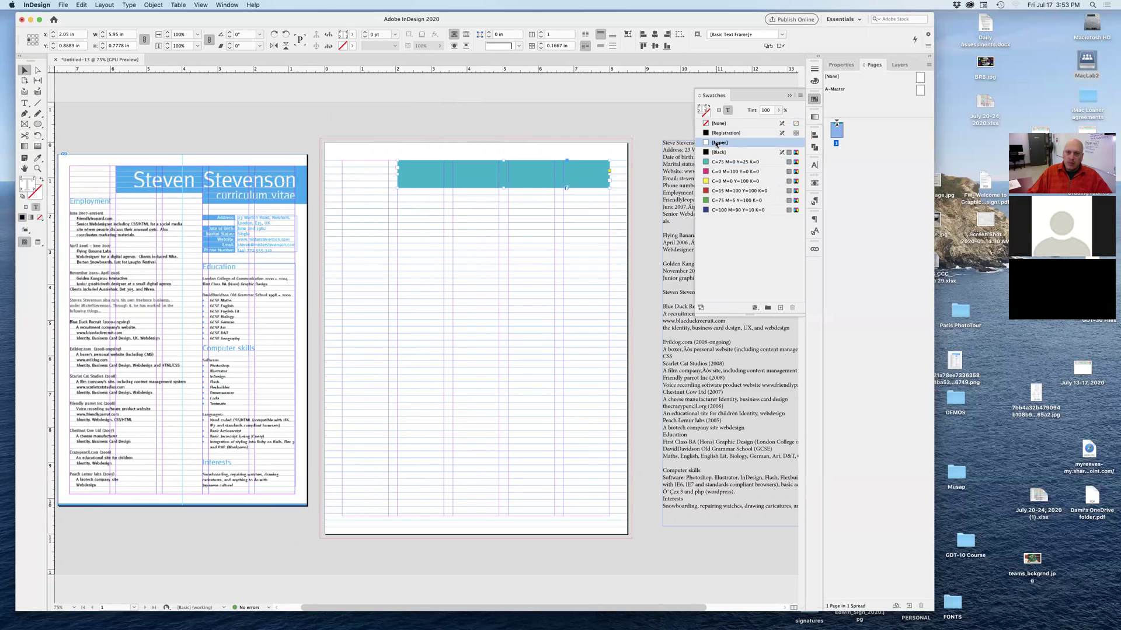
pyautogui.click(612, 117)
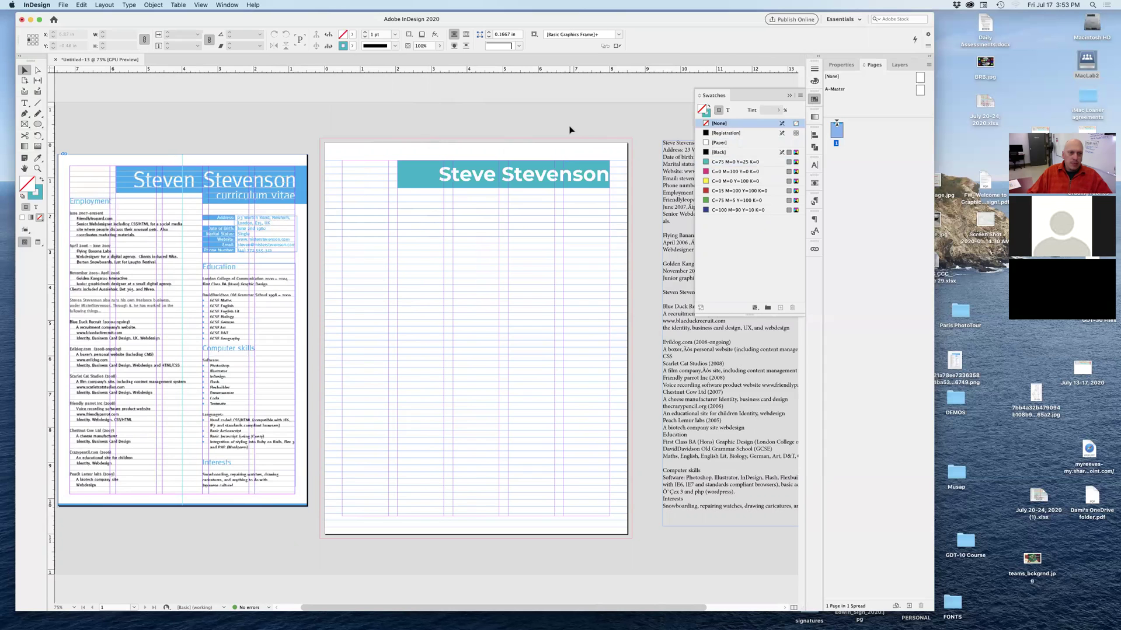
# Extend the right edge of the teal name frame to the bleed edge, making it 6.575 in wide.
pyautogui.scroll(3, 292, 169)
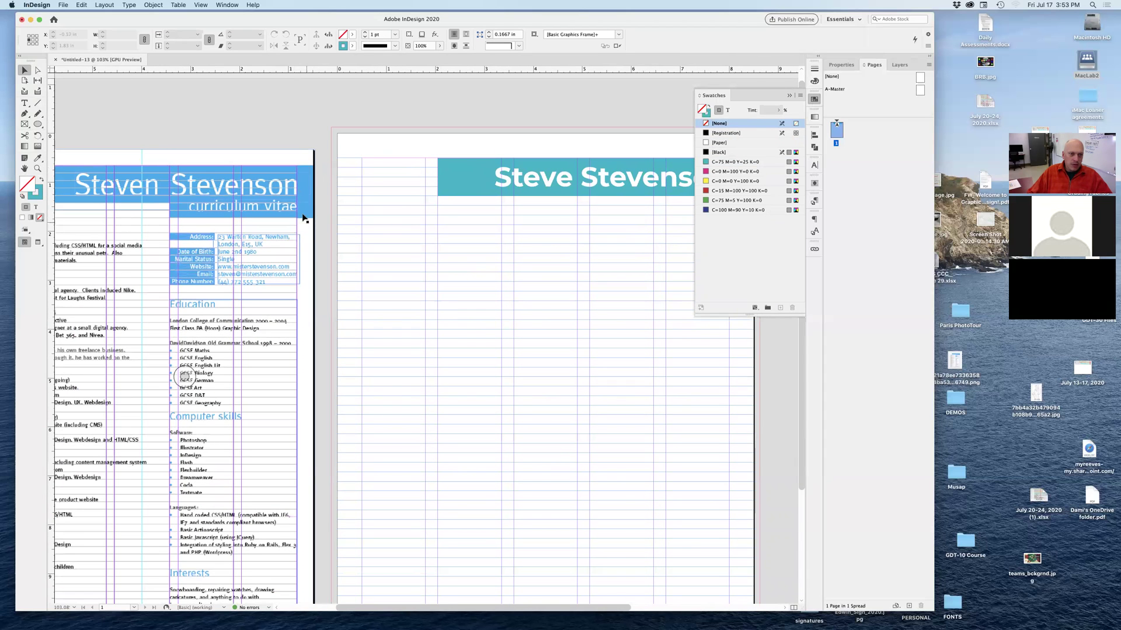
pyautogui.hscroll(5, 315, 216)
pyautogui.hscroll(-5, 455, 204)
pyautogui.hscroll(6, 455, 204)
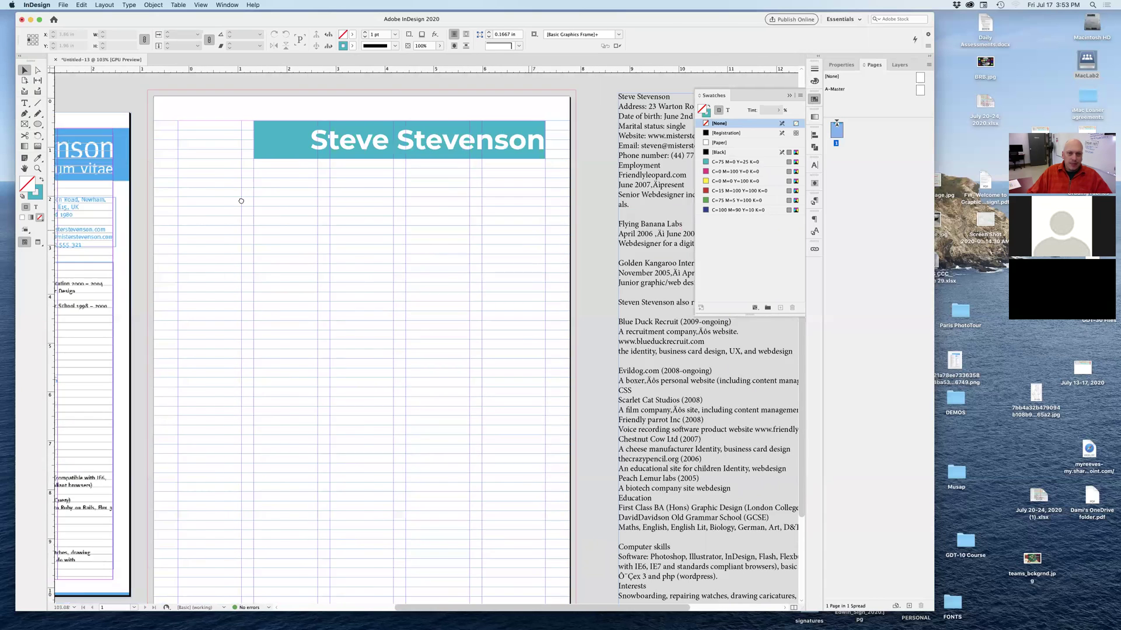
pyautogui.click(437, 155)
pyautogui.moveTo(441, 146); pyautogui.dragTo(473, 125)
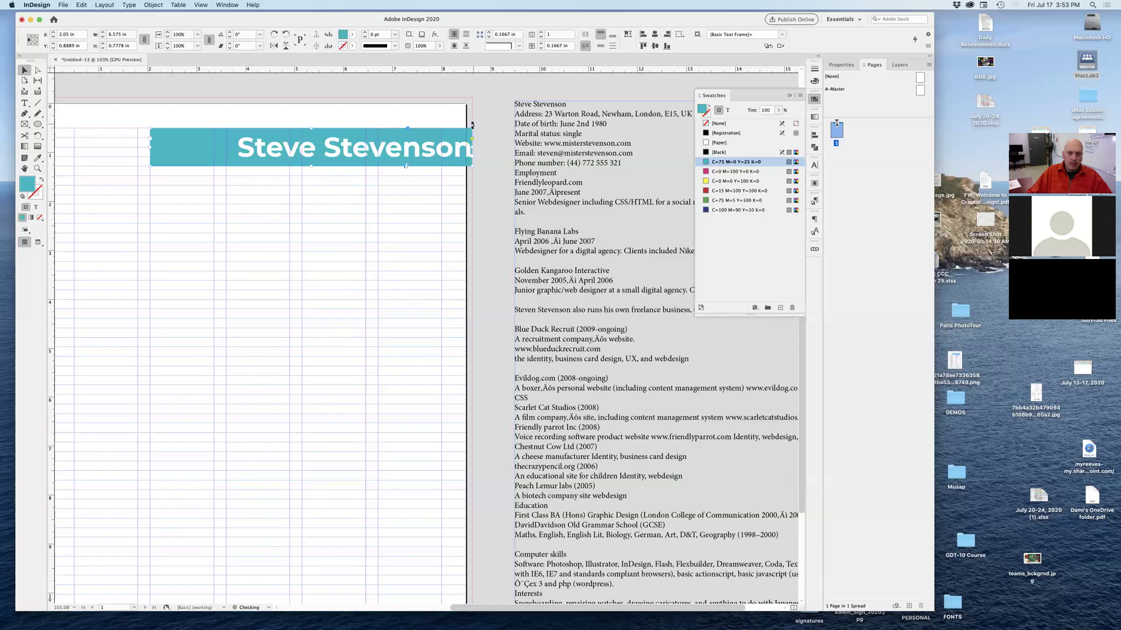
# Open the name frame's Text Frame Options and try a linked 0.0625 in inset on all sides.
pyautogui.hscroll(-5, 483, 211)
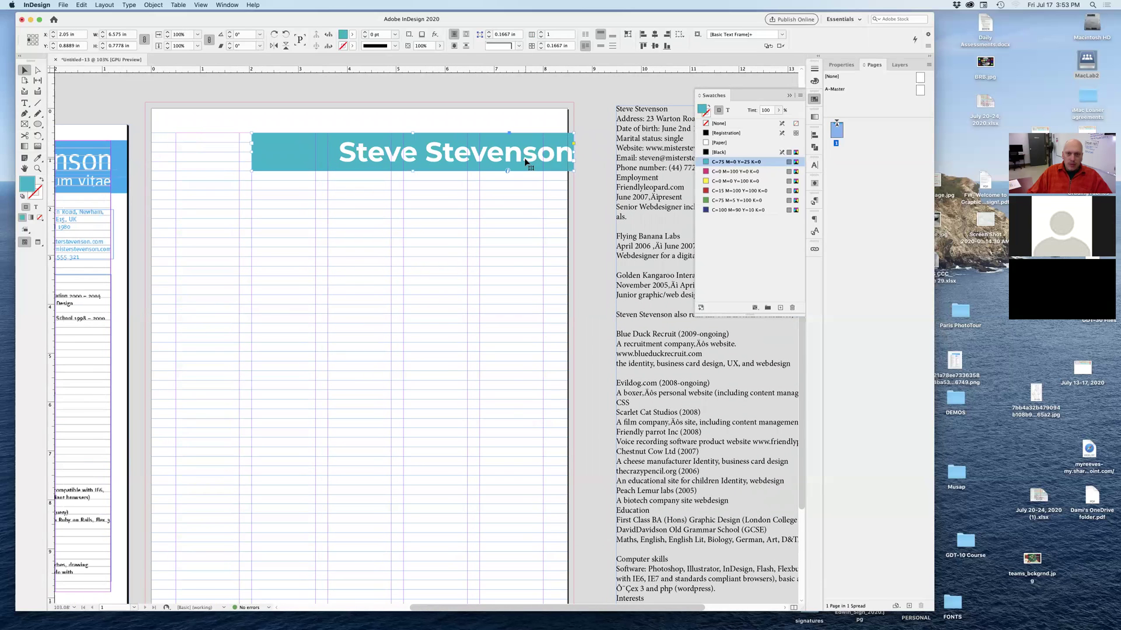
pyautogui.rightClick(525, 162)
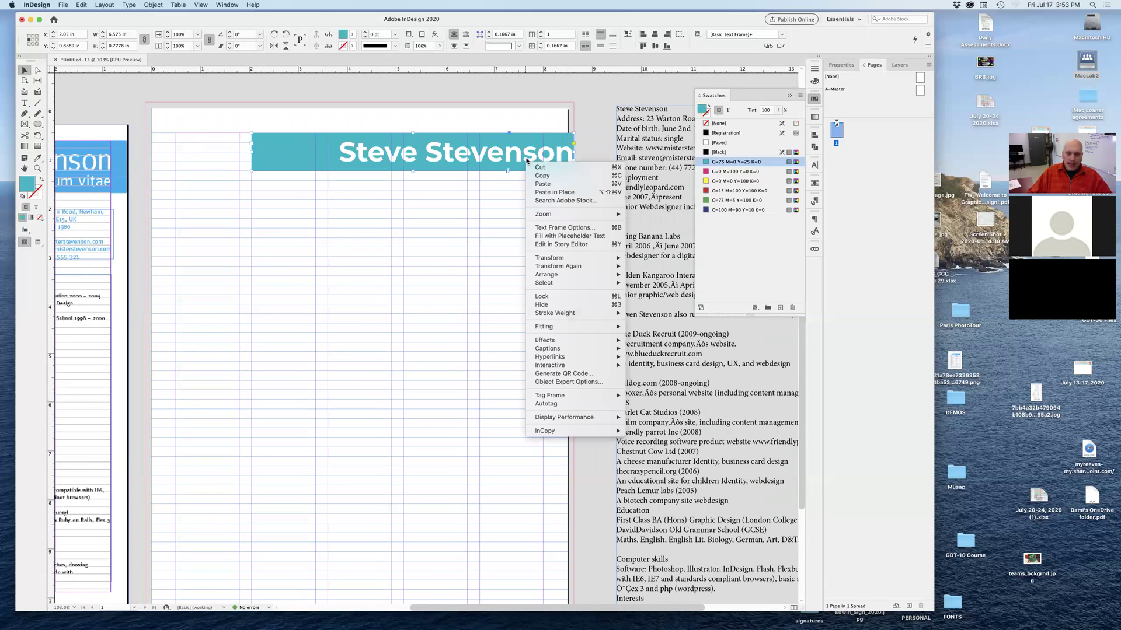
pyautogui.click(574, 229)
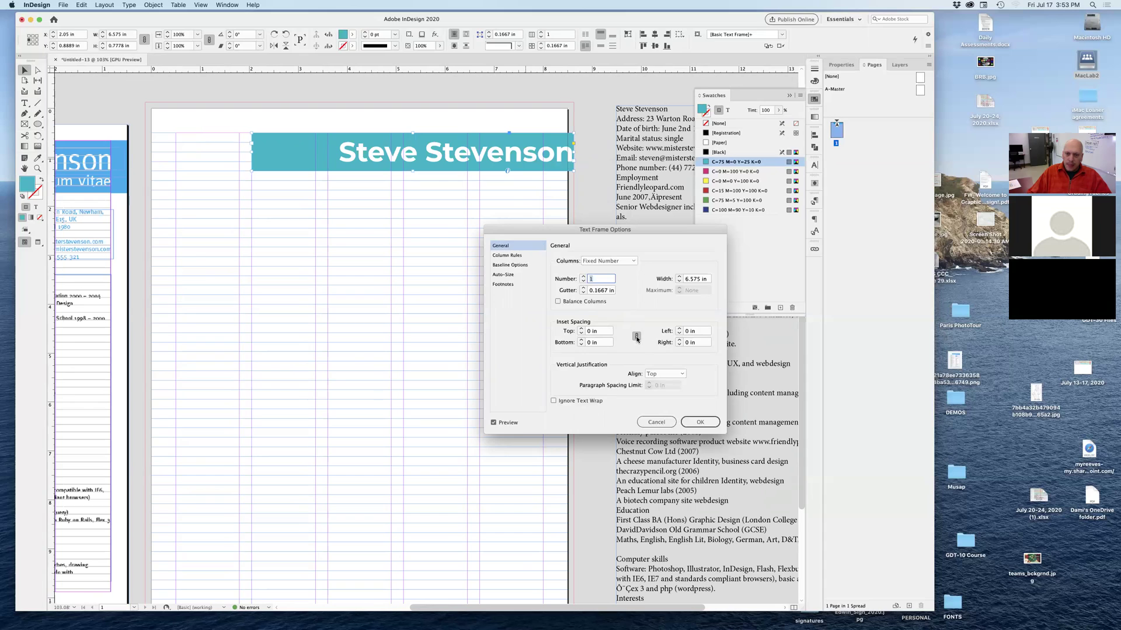
pyautogui.click(580, 328)
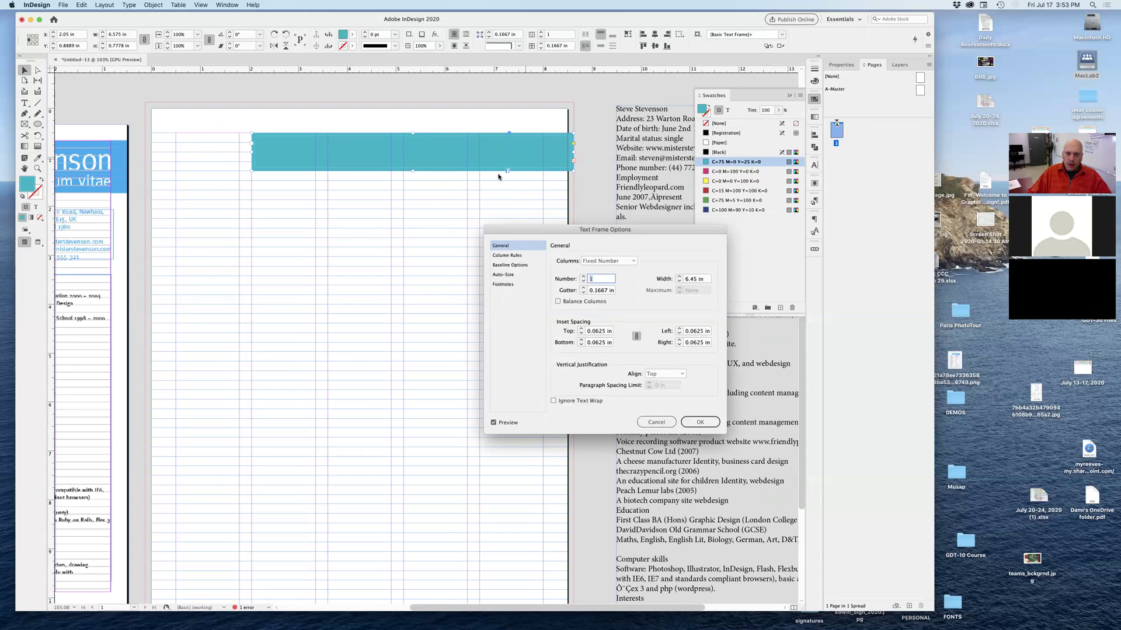
pyautogui.click(581, 334)
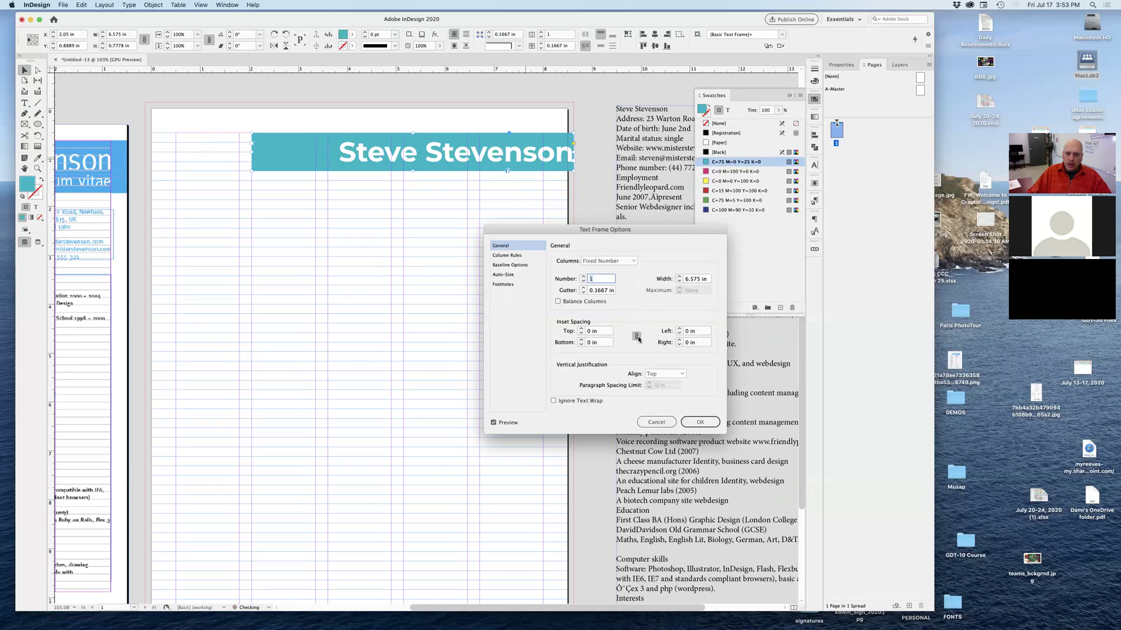
# Unlink the name frame's inset spacing values and set only the right inset to 0.625 in.
pyautogui.click(637, 338)
pyautogui.click(679, 329)
pyautogui.click(678, 329)
pyautogui.click(679, 328)
pyautogui.click(679, 334)
pyautogui.click(679, 334)
pyautogui.click(679, 334)
pyautogui.click(678, 334)
pyautogui.click(678, 341)
pyautogui.click(678, 341)
pyautogui.click(678, 341)
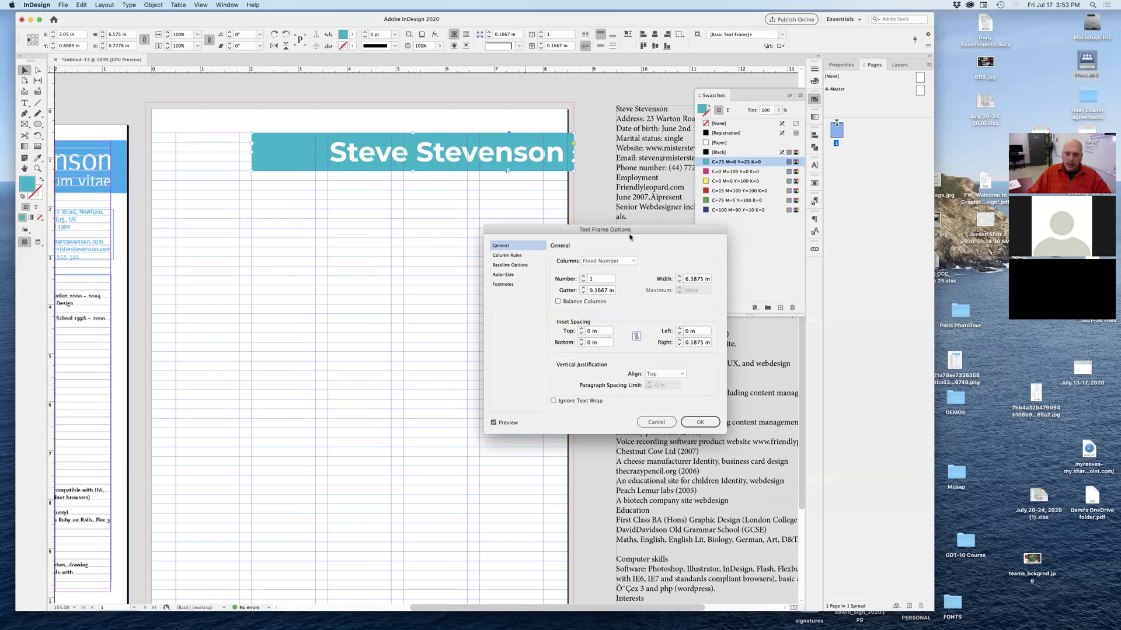
pyautogui.click(678, 340)
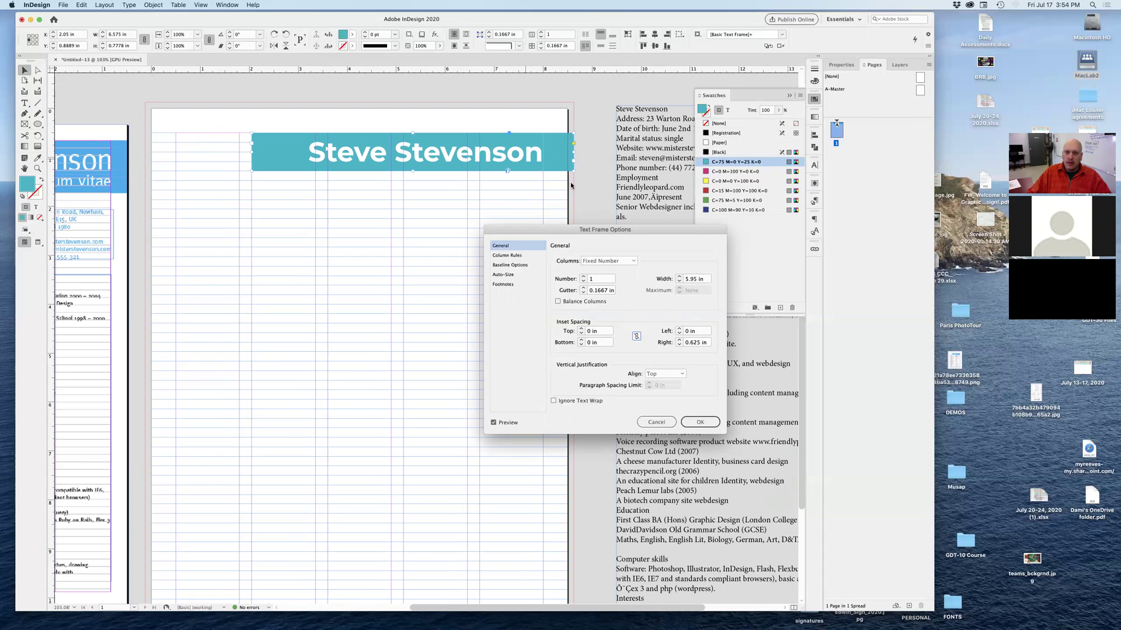
pyautogui.click(699, 422)
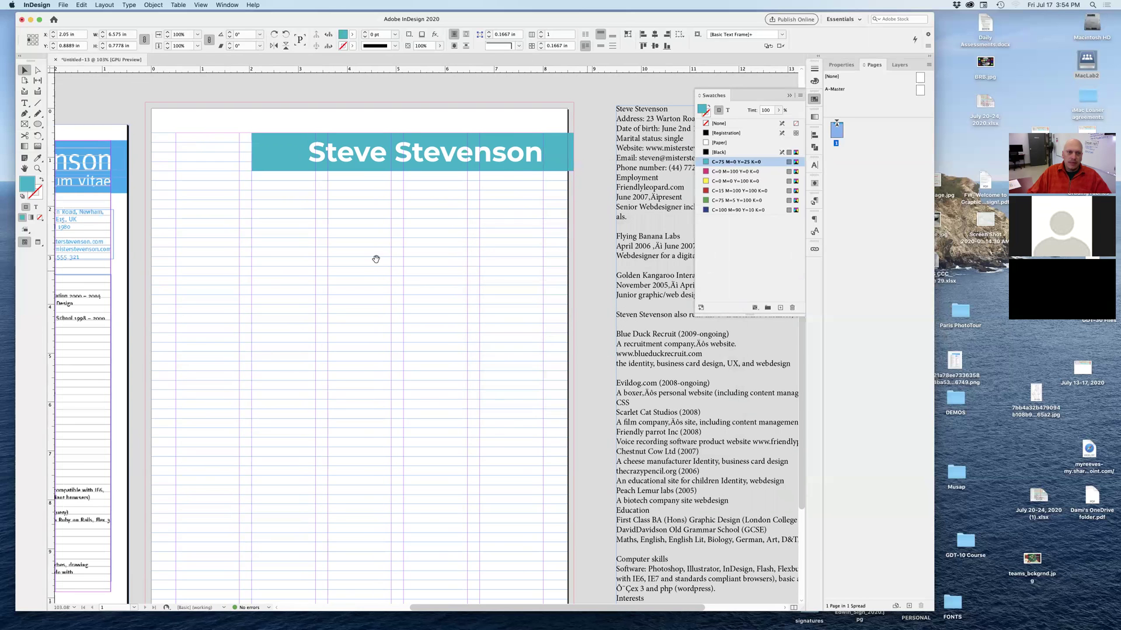
# Extend the bottom edge of the teal name frame downward to a height of about 0.97 in.
pyautogui.click(444, 257)
pyautogui.keyDown('alt'); pyautogui.keyDown('super'); pyautogui.click(444, 258); pyautogui.keyUp('super'); pyautogui.keyUp('alt')
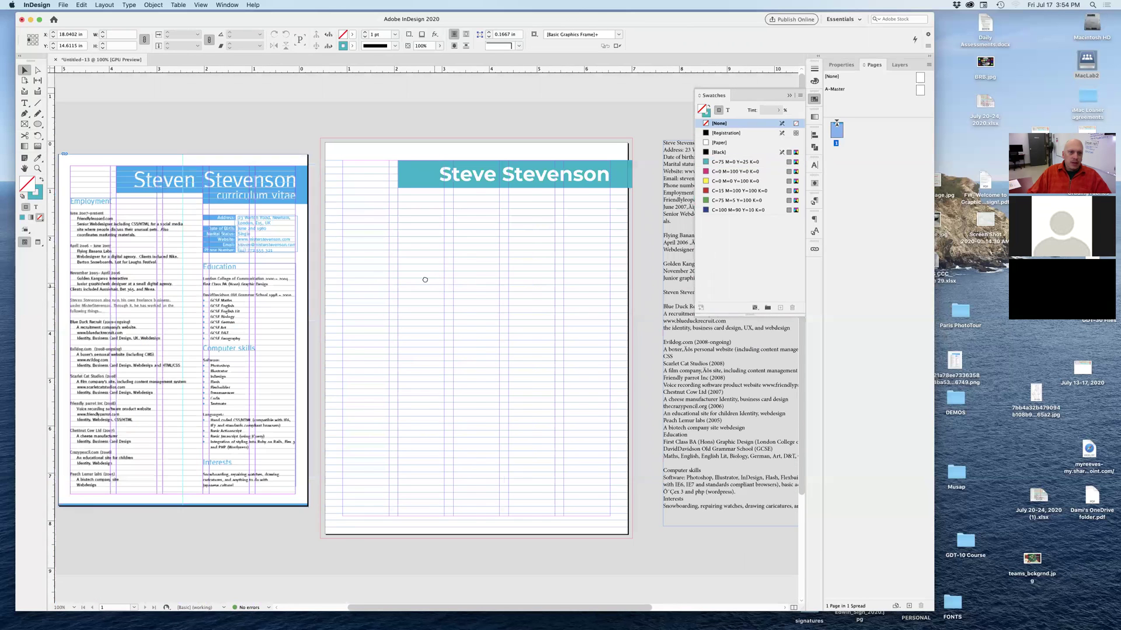
pyautogui.scroll(3, 107, 175)
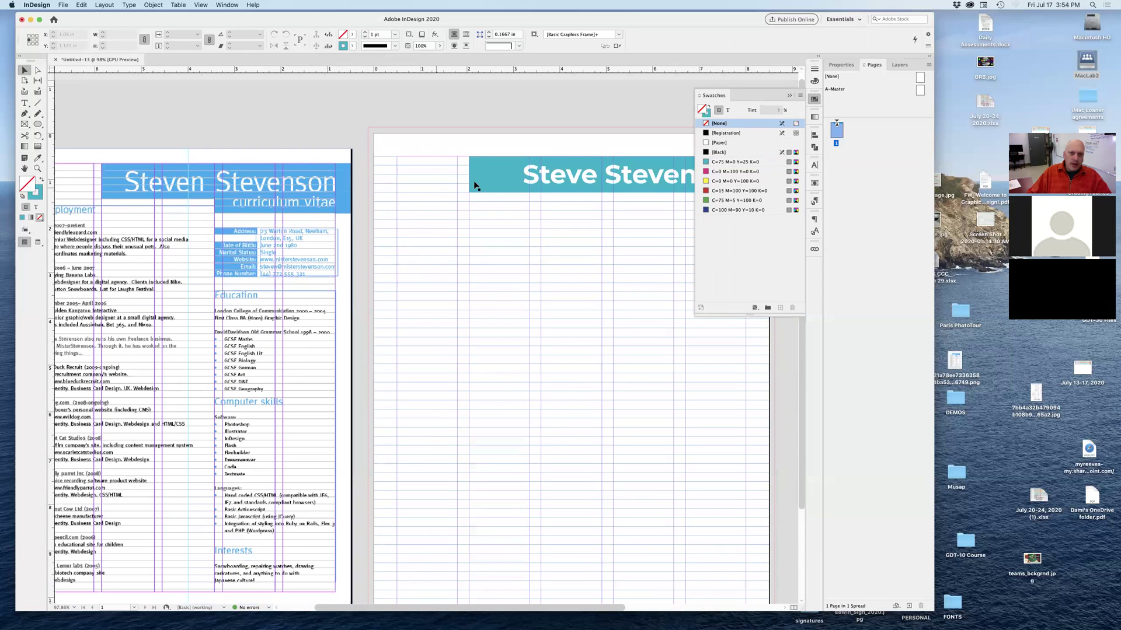
pyautogui.click(601, 195)
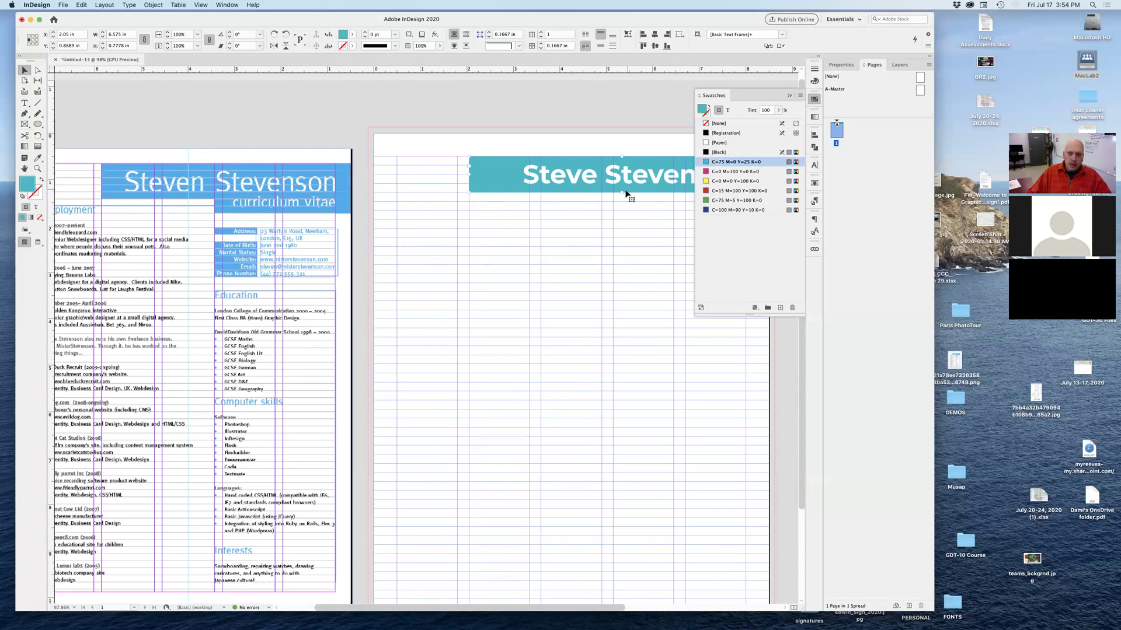
pyautogui.click(496, 242)
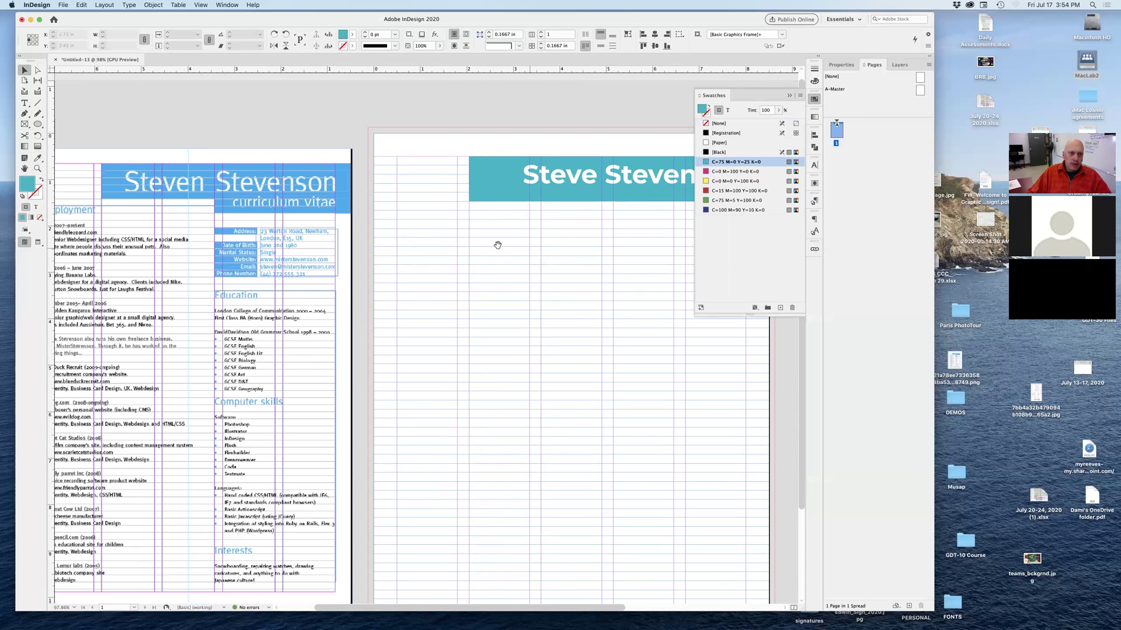
pyautogui.hscroll(3, 393, 243)
pyautogui.scroll(-2, 462, 253)
pyautogui.hscroll(-2, 463, 275)
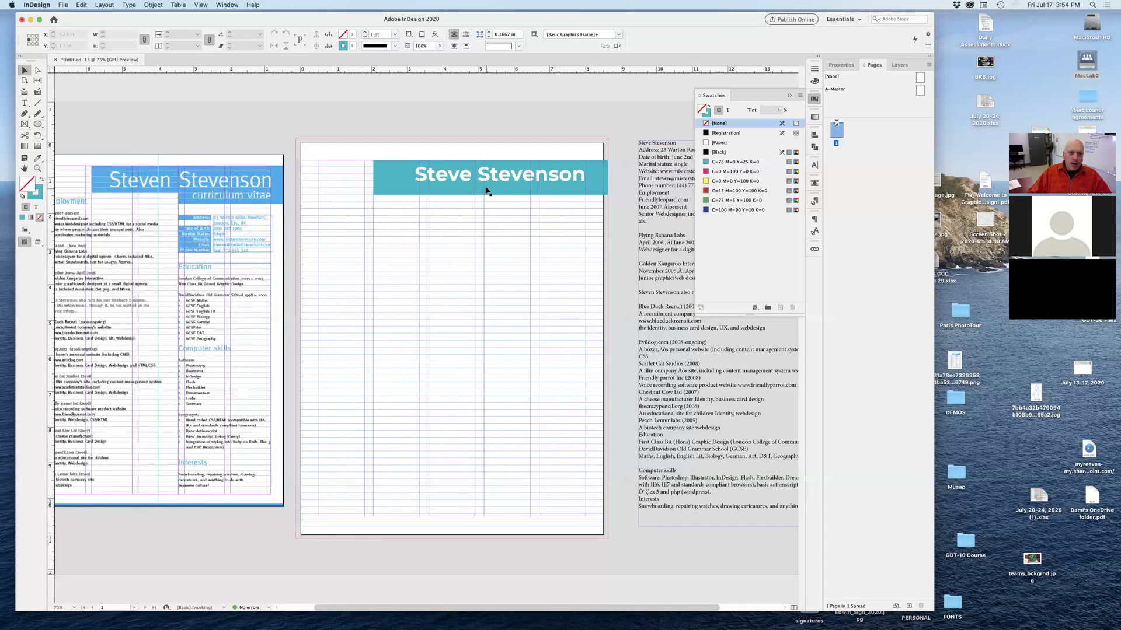
# Open the Text Frame Options for the teal name frame, keeping the header text in view.
pyautogui.click(169, 331)
pyautogui.scroll(3, 110, 176)
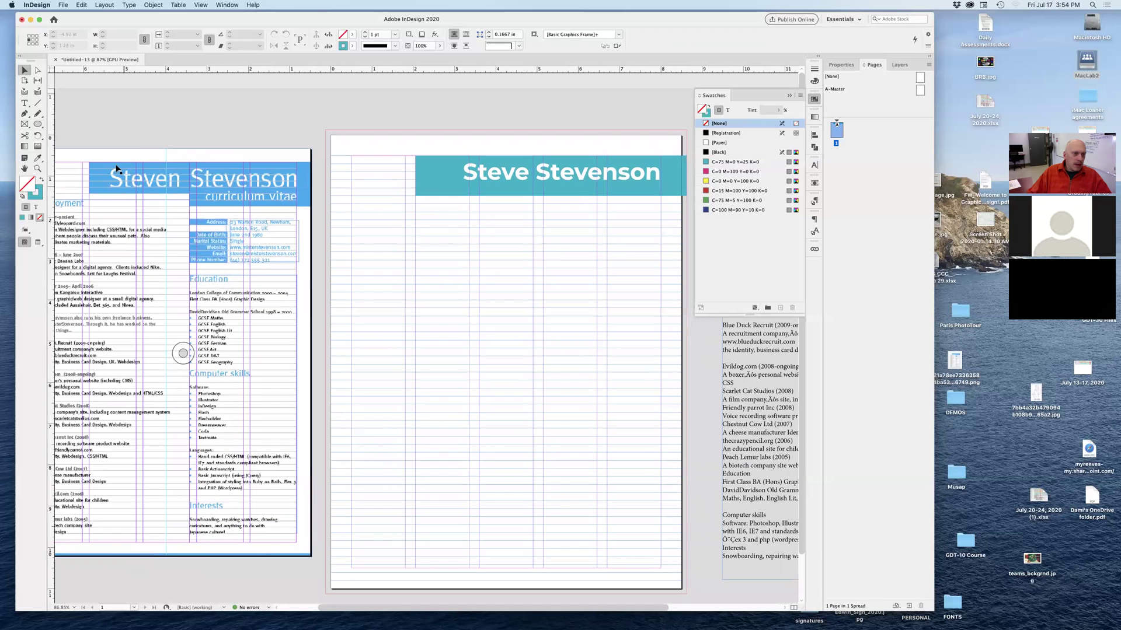
pyautogui.click(538, 186)
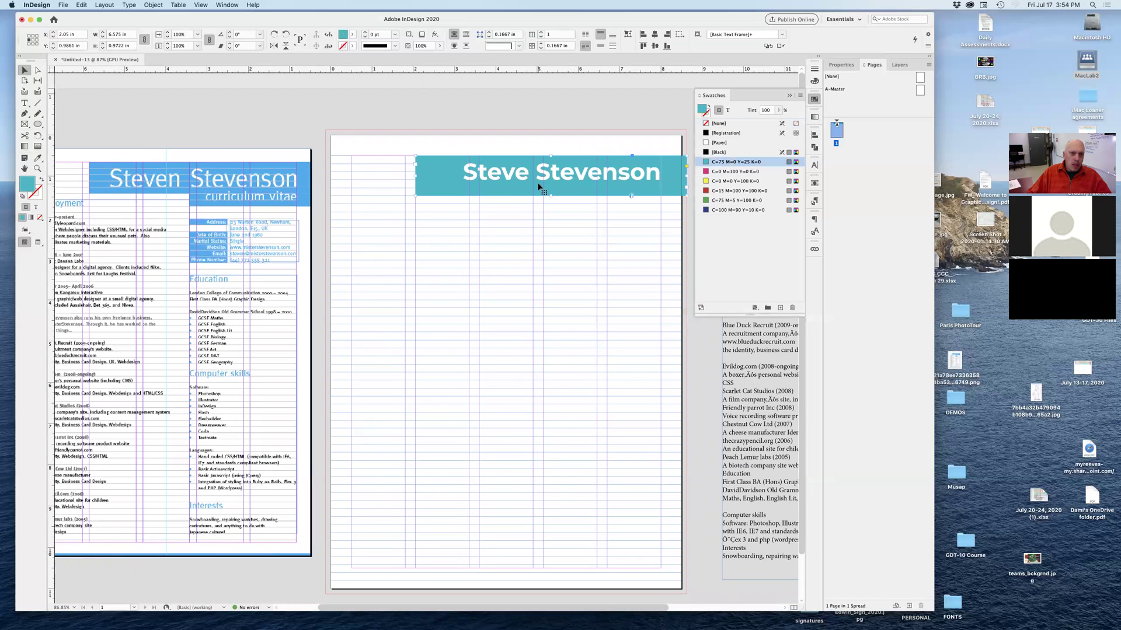
pyautogui.scroll(4, 540, 185)
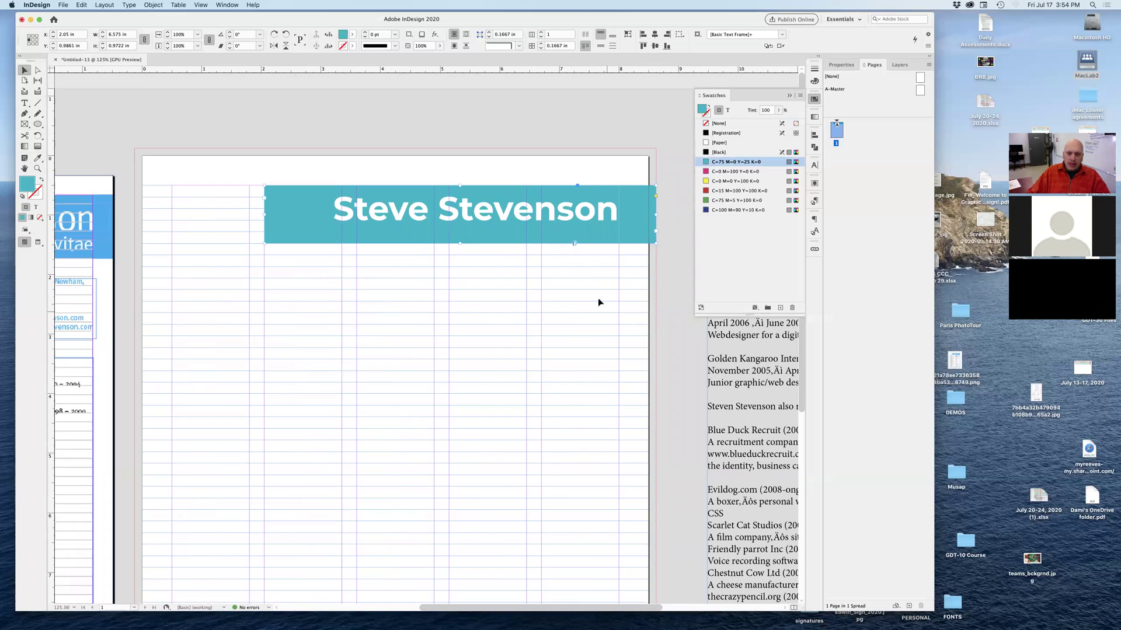
pyautogui.rightClick(569, 230)
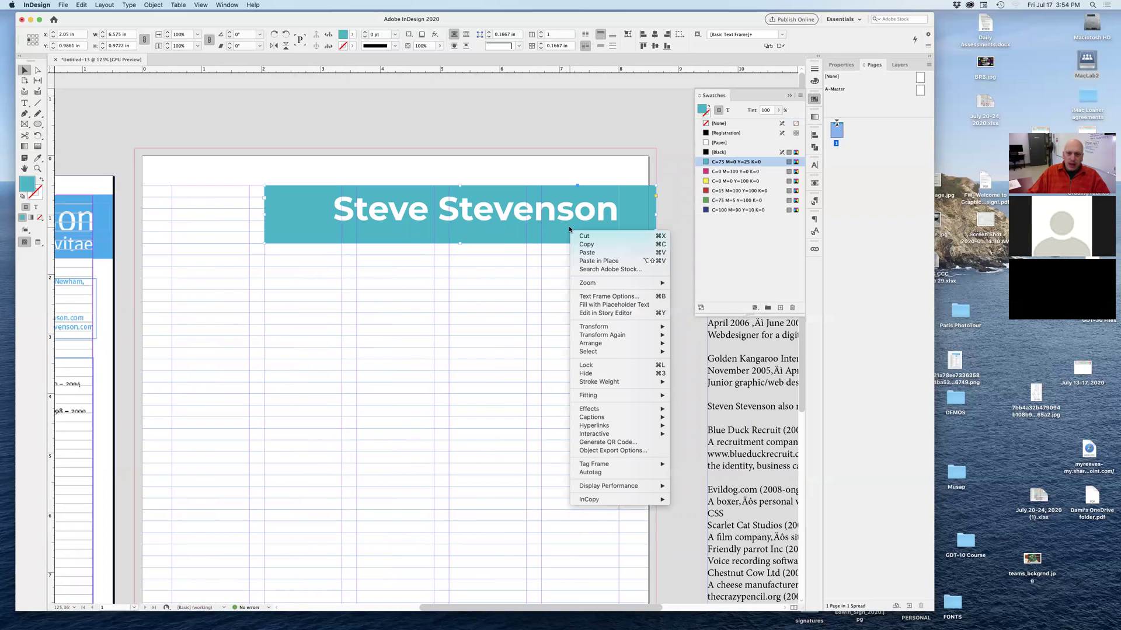
pyautogui.click(592, 296)
pyautogui.moveTo(625, 230); pyautogui.dragTo(449, 258)
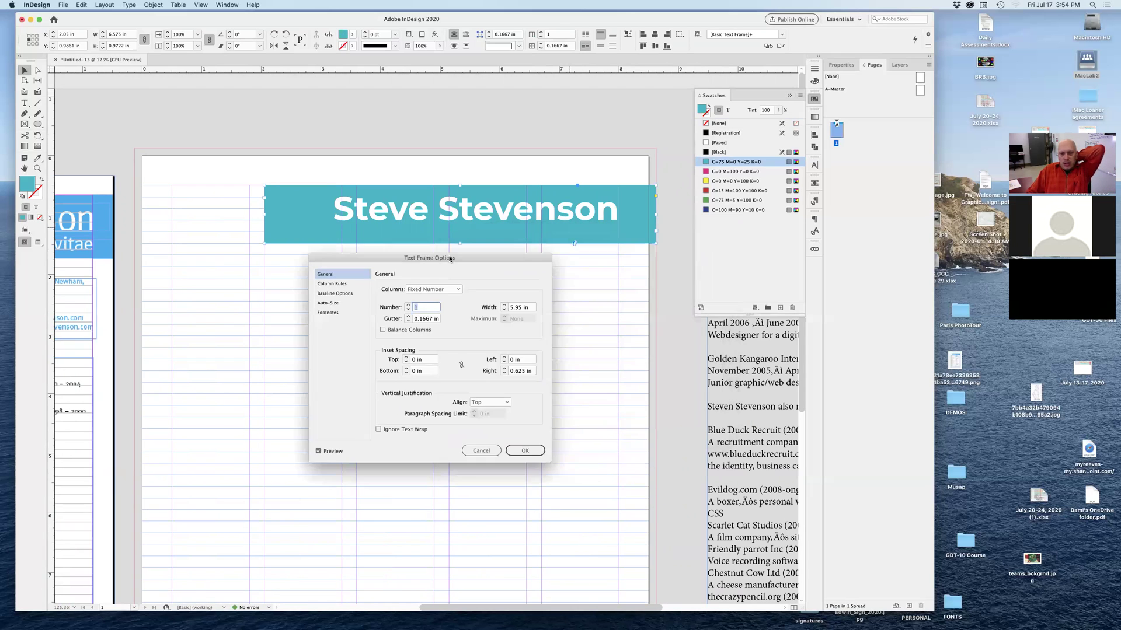
# Try top inset values of 0.0625 in and 0.125 in on the name frame and reset the inset to 0 in.
pyautogui.click(405, 358)
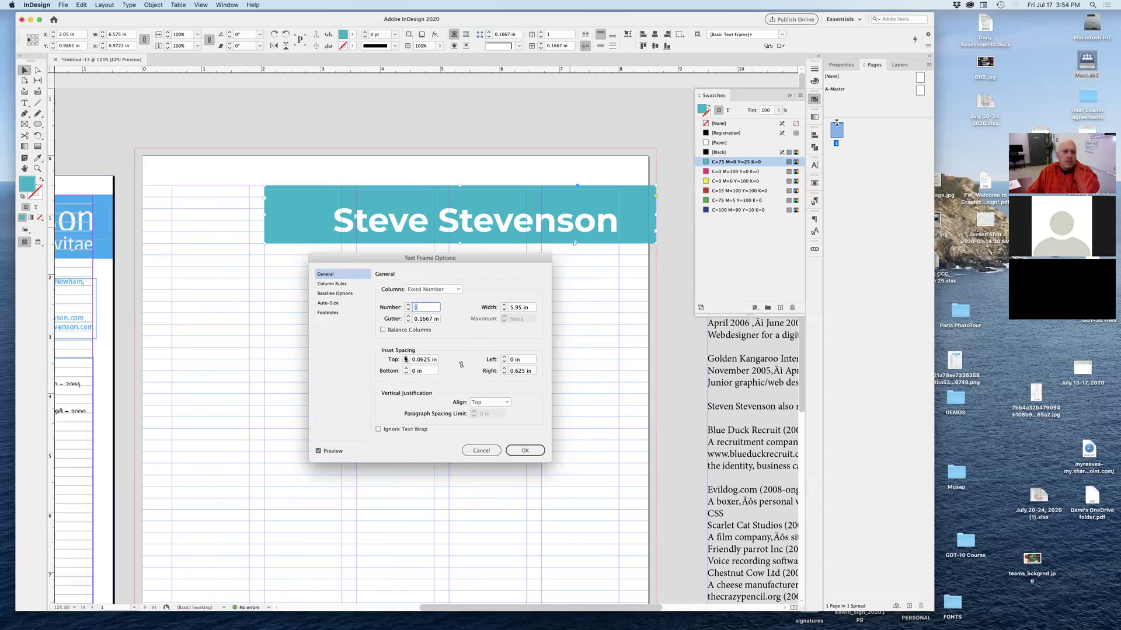
pyautogui.click(405, 358)
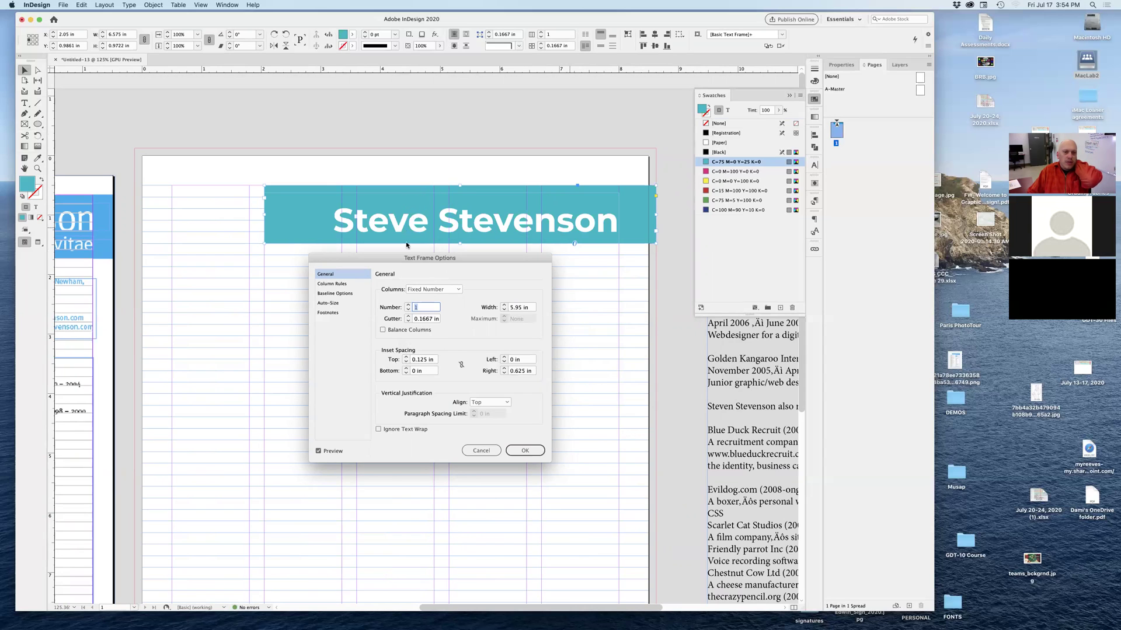
pyautogui.click(406, 362)
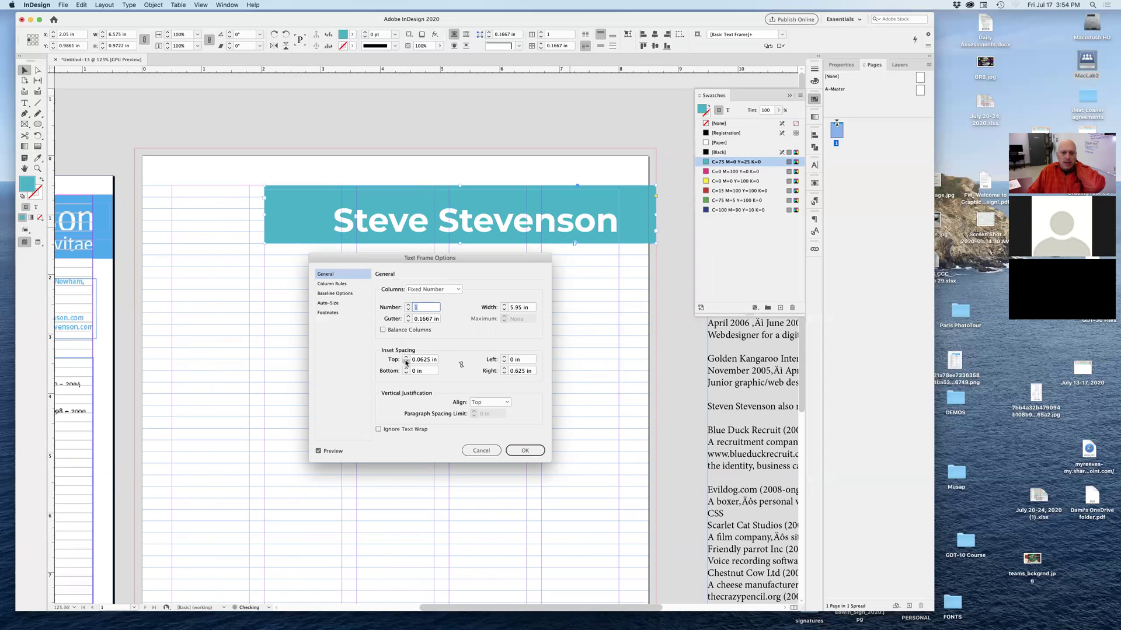
pyautogui.click(406, 361)
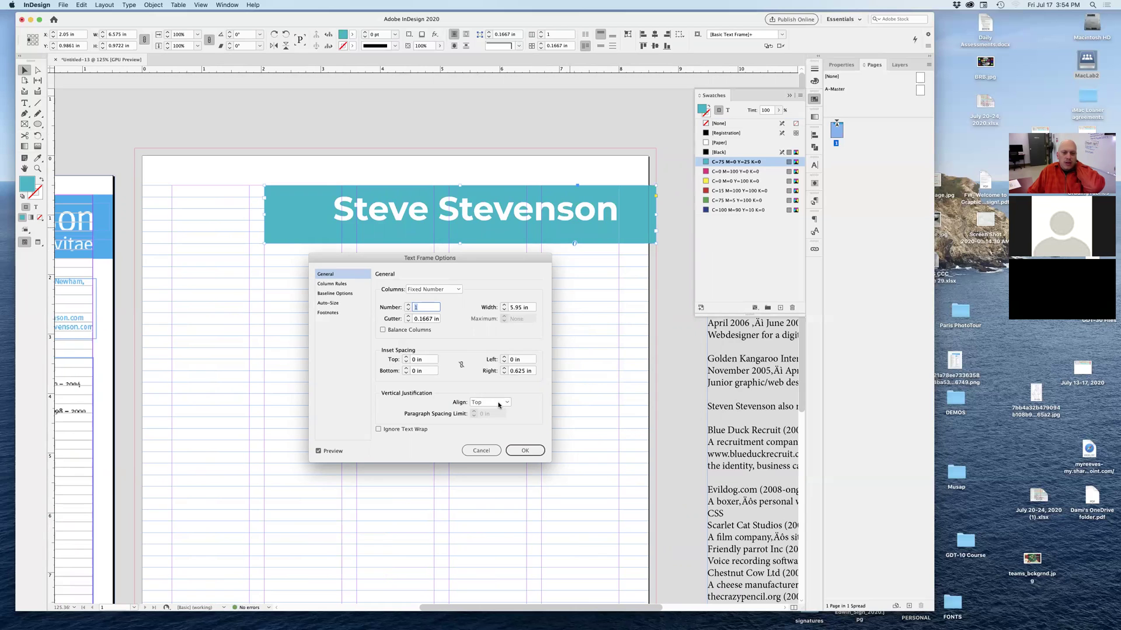
# Try Bottom vertical justification for the name frame, settle on Center, and apply the frame options.
pyautogui.click(499, 403)
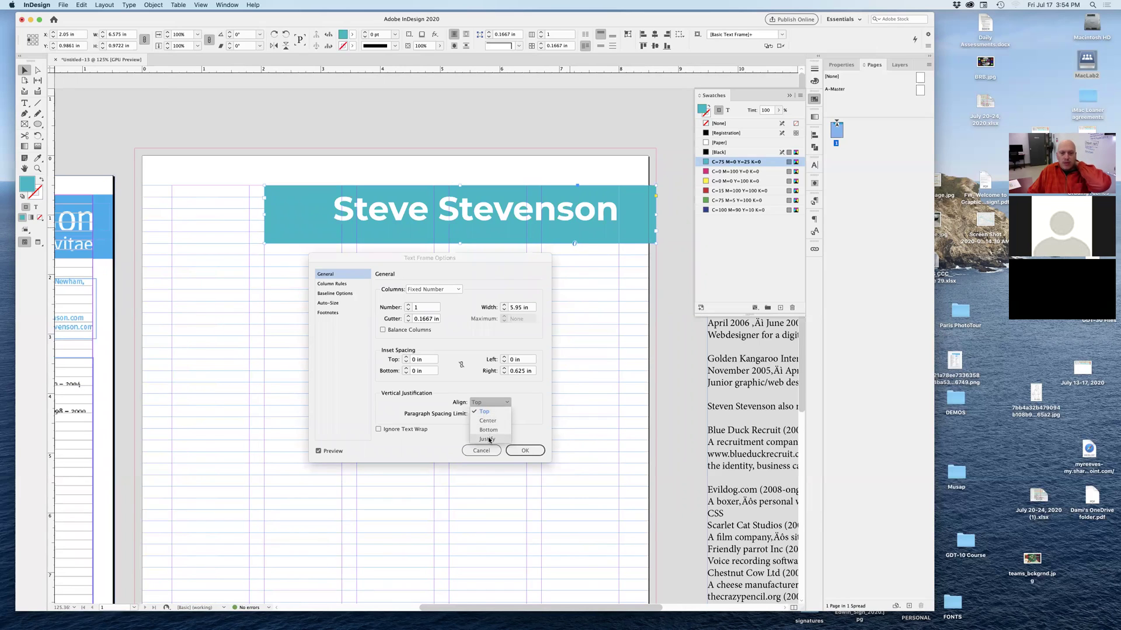
pyautogui.click(490, 430)
pyautogui.click(499, 407)
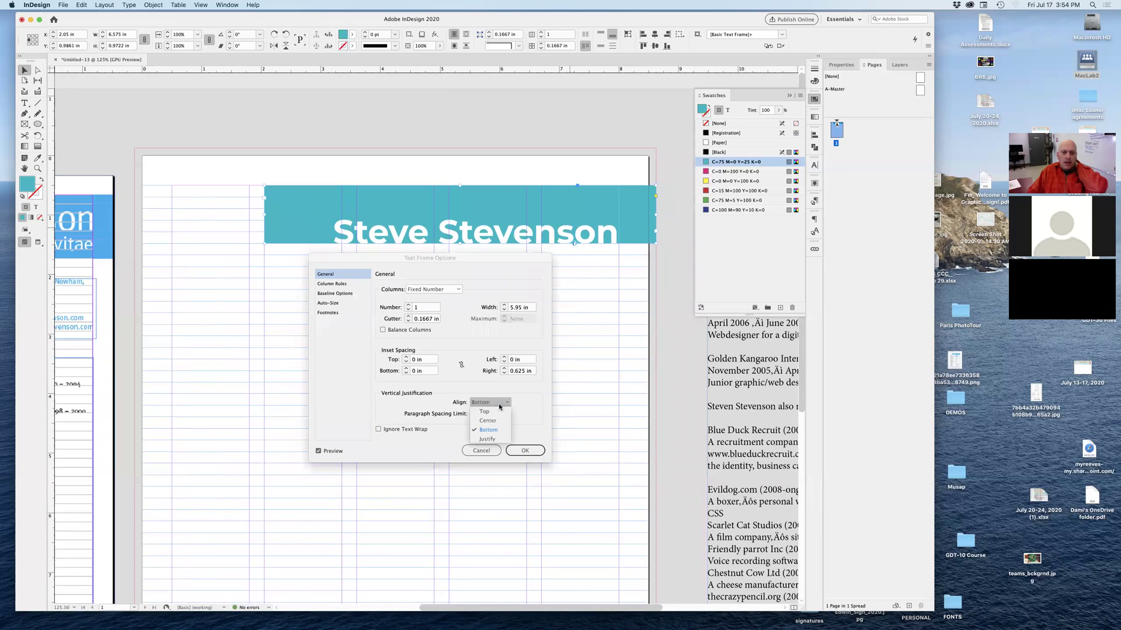
pyautogui.click(495, 419)
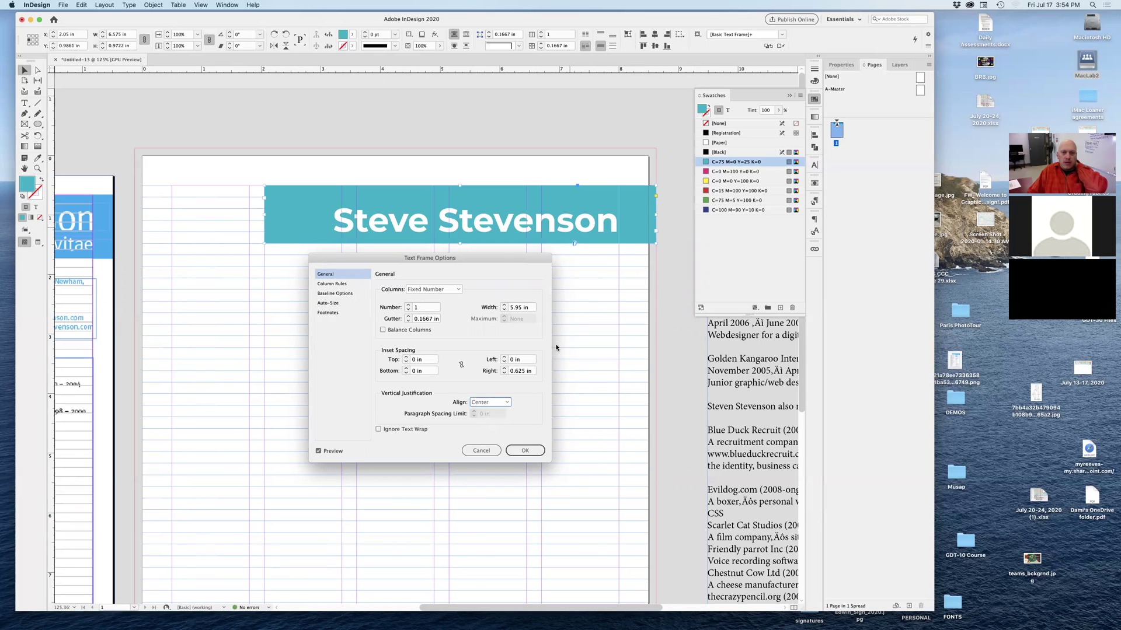
pyautogui.click(525, 451)
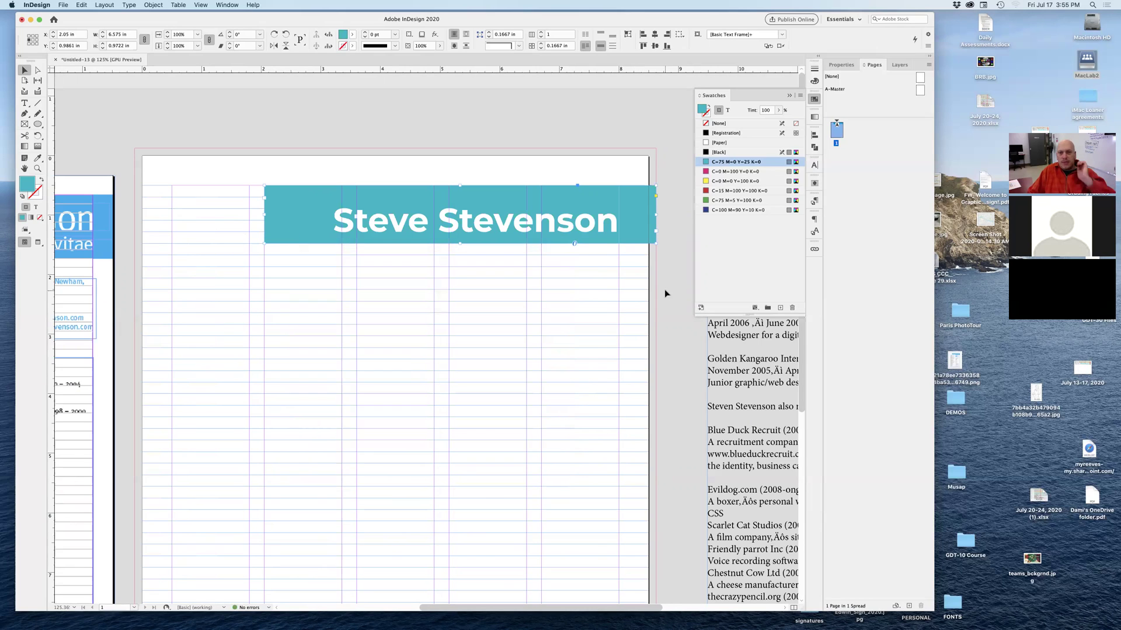
# Correct the first name in the teal header by adding the missing final n to match the reference résumé.
pyautogui.click(461, 248)
pyautogui.click(458, 244)
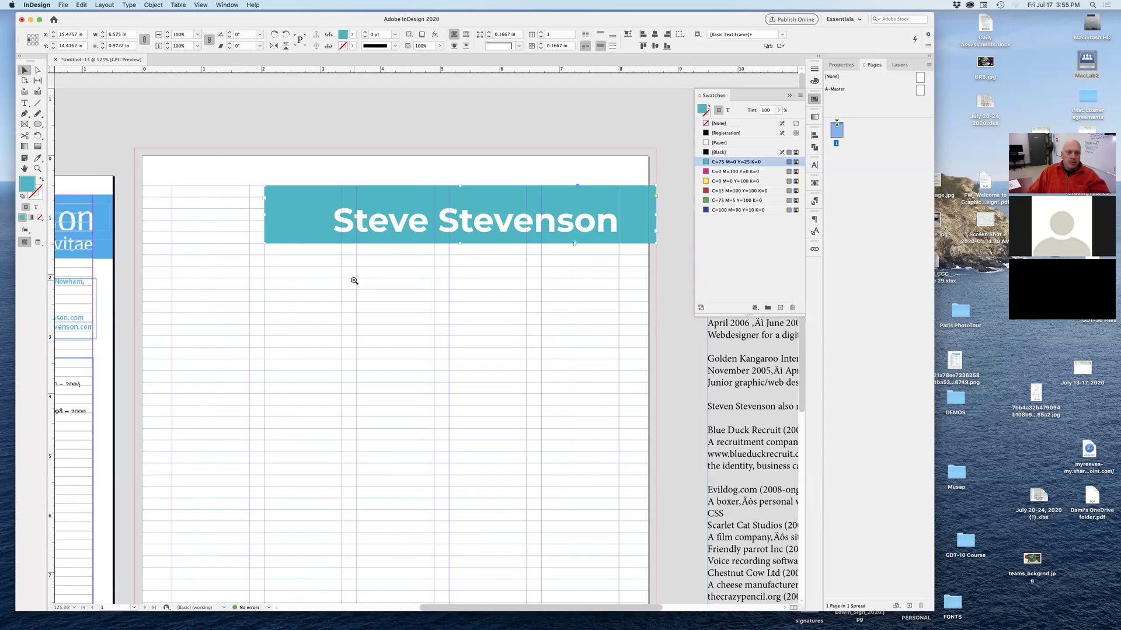
pyautogui.hscroll(-3, 409, 283)
pyautogui.press('super+minus')
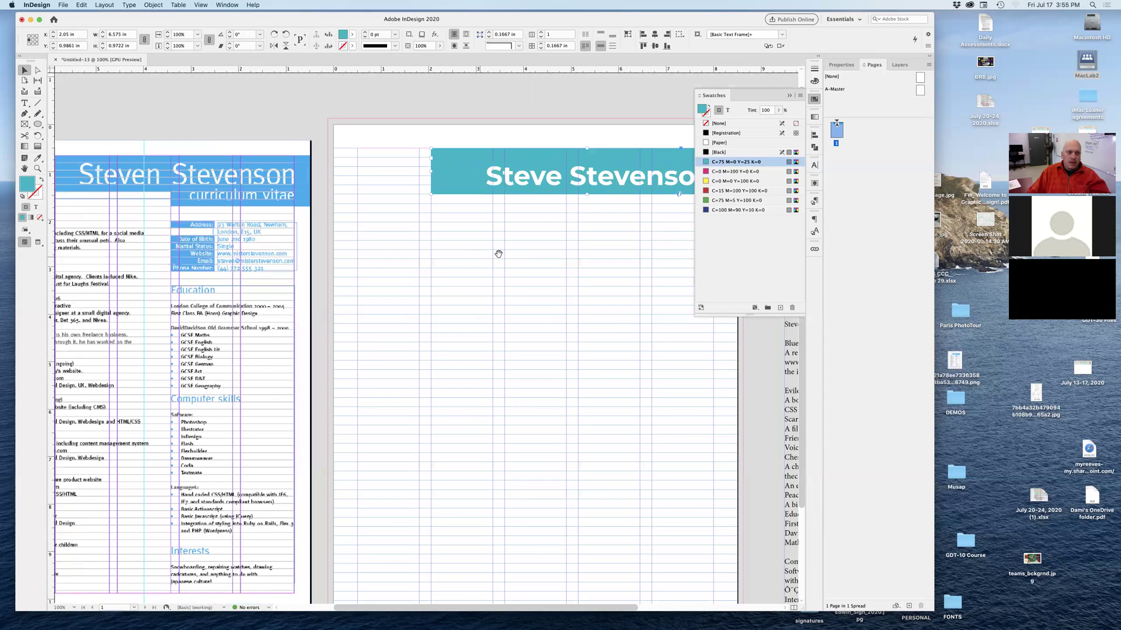
pyautogui.press('super+minus')
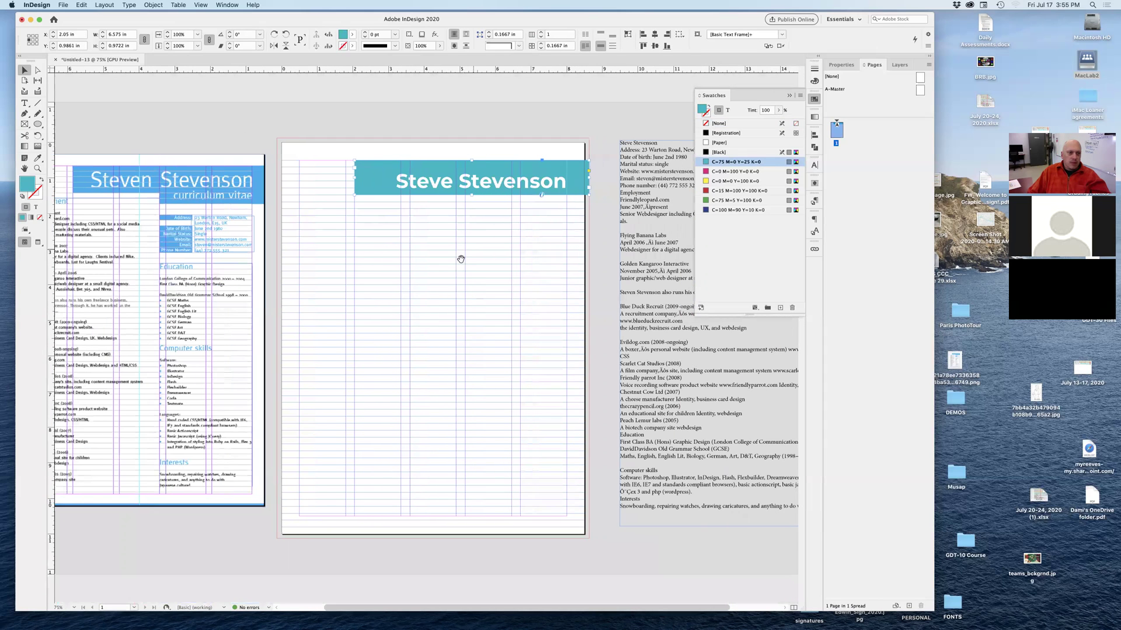
pyautogui.doubleClick(449, 182)
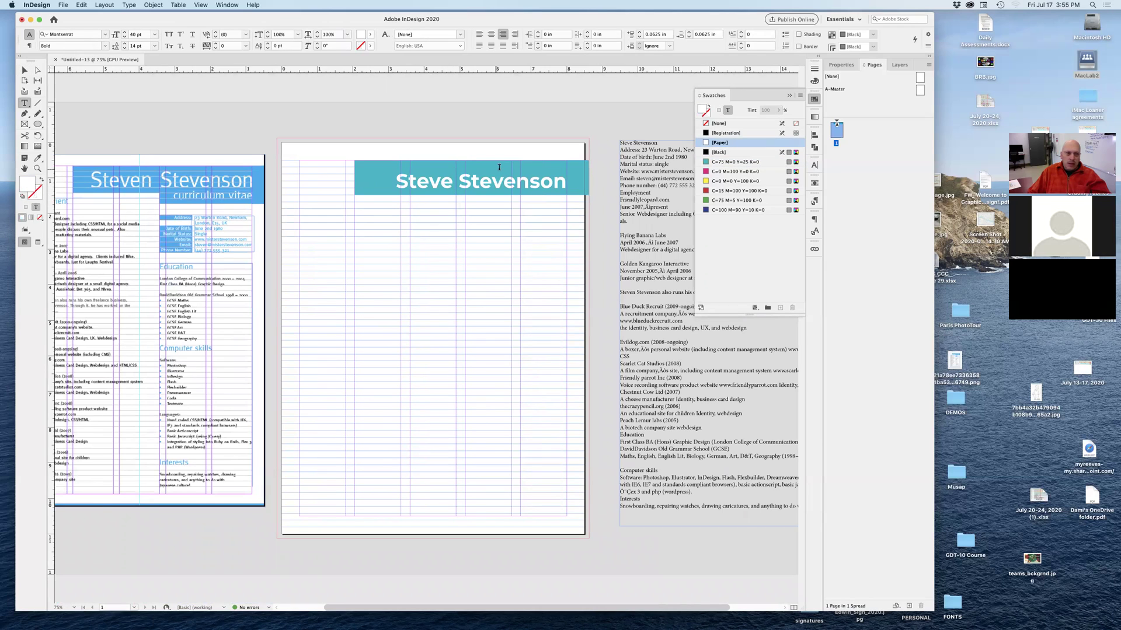
pyautogui.write('n')
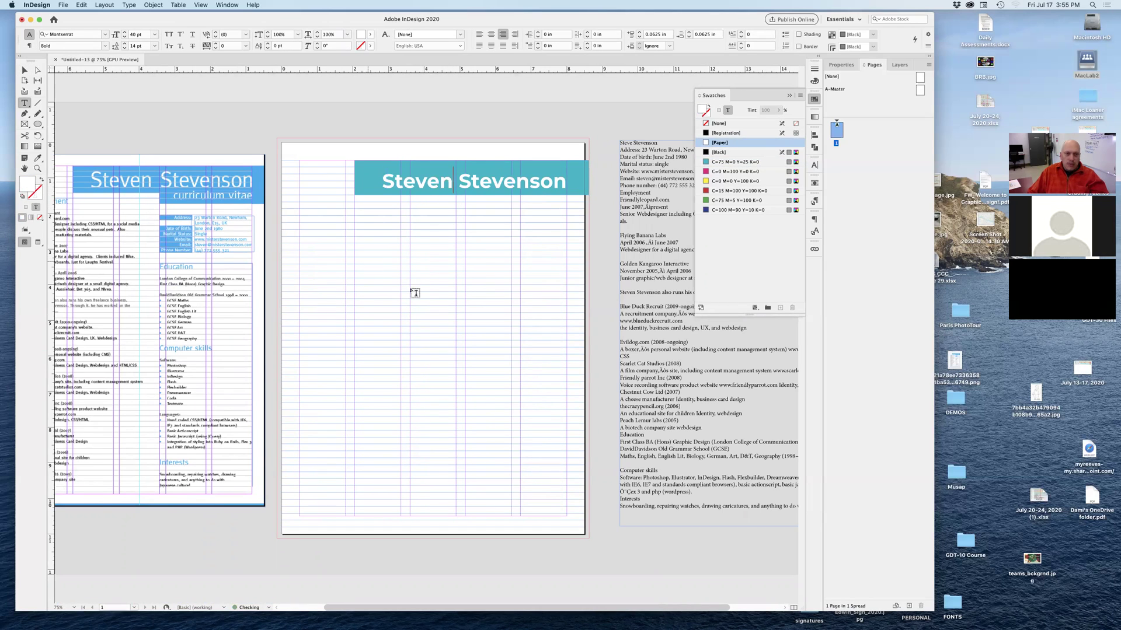
pyautogui.press('Escape')
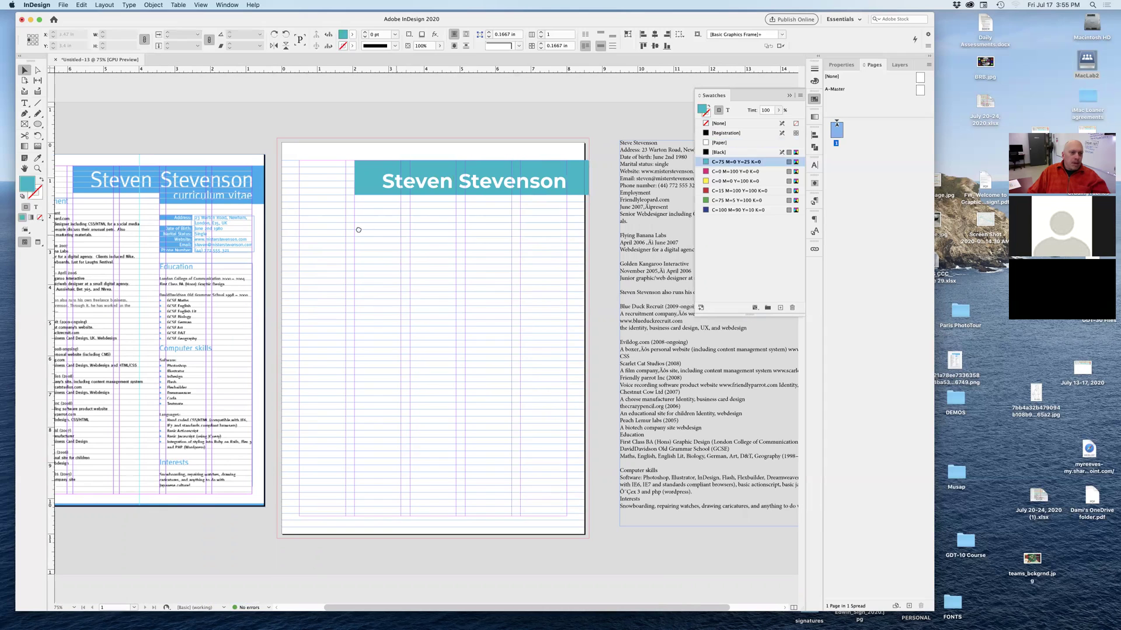
# Check the subtitle bar in the reference résumé and duplicate the teal name frame a small gap below the original.
pyautogui.click(359, 230)
pyautogui.scroll(3, 209, 210)
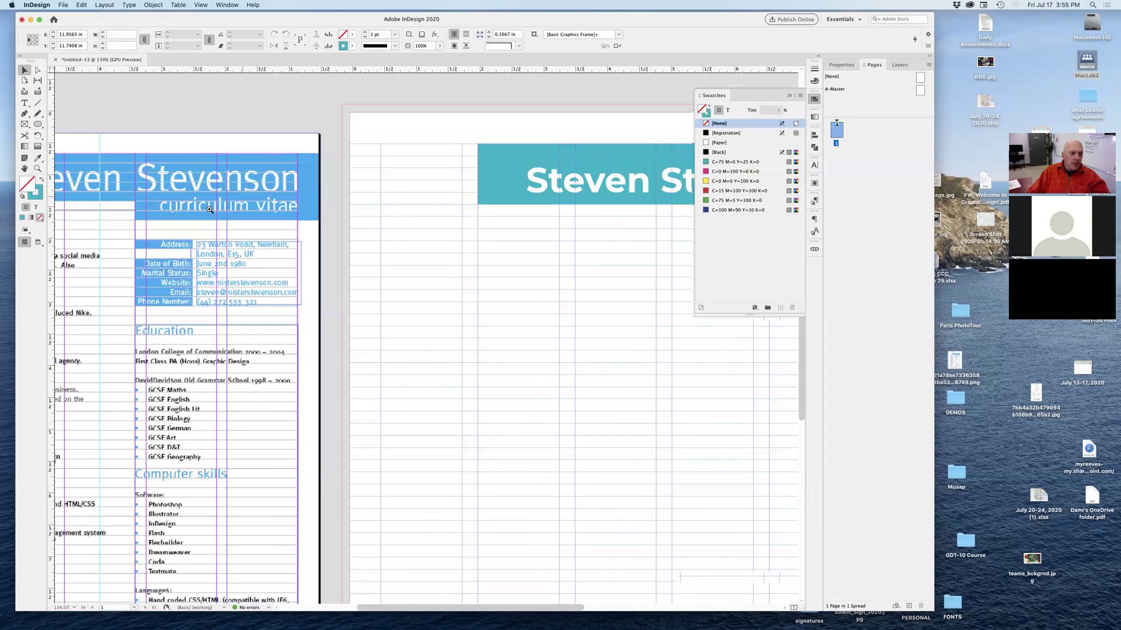
pyautogui.scroll(1, 209, 210)
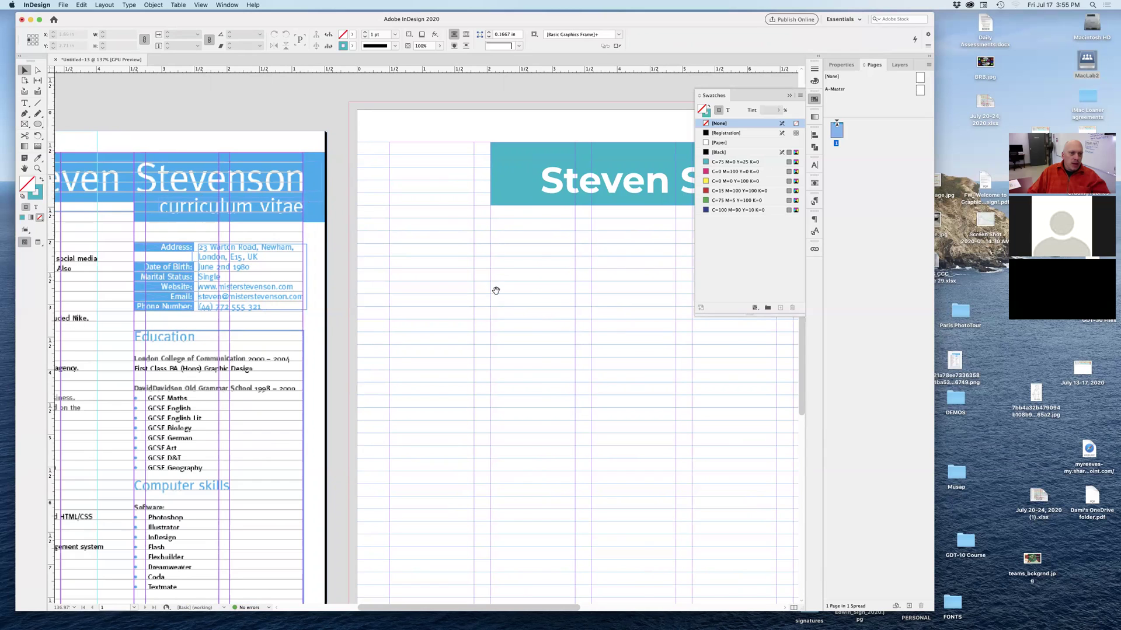
pyautogui.hscroll(5, 492, 288)
pyautogui.scroll(-1, 408, 265)
pyautogui.scroll(2, 471, 261)
pyautogui.hscroll(-3, 462, 270)
pyautogui.scroll(-2, 468, 280)
pyautogui.hscroll(-3, 409, 245)
pyautogui.hscroll(2, 369, 264)
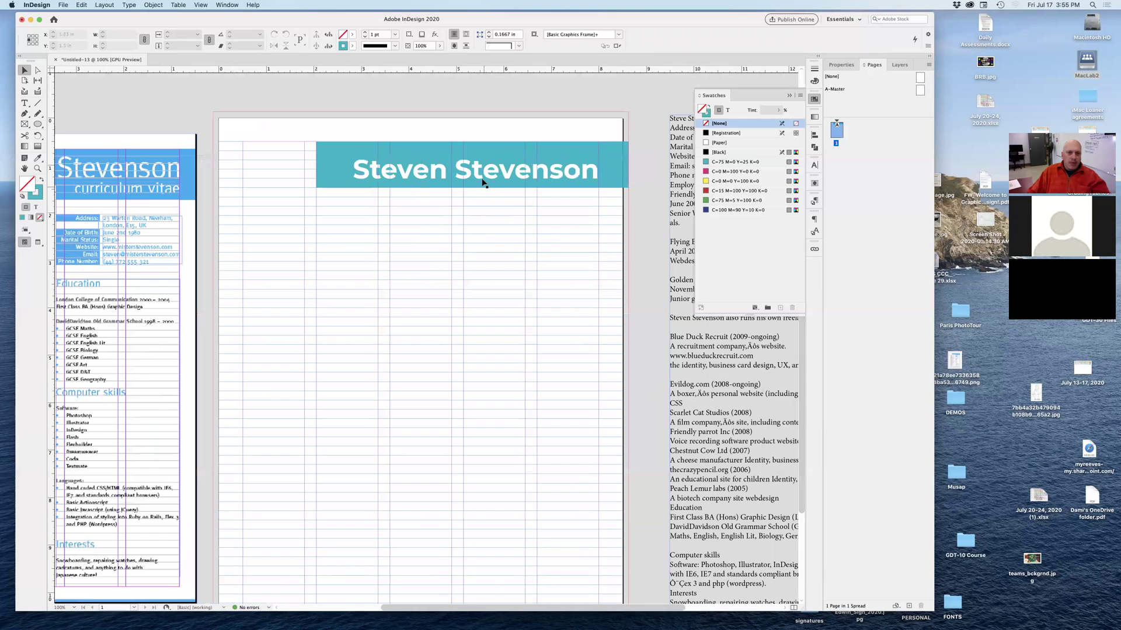
pyautogui.click(482, 179)
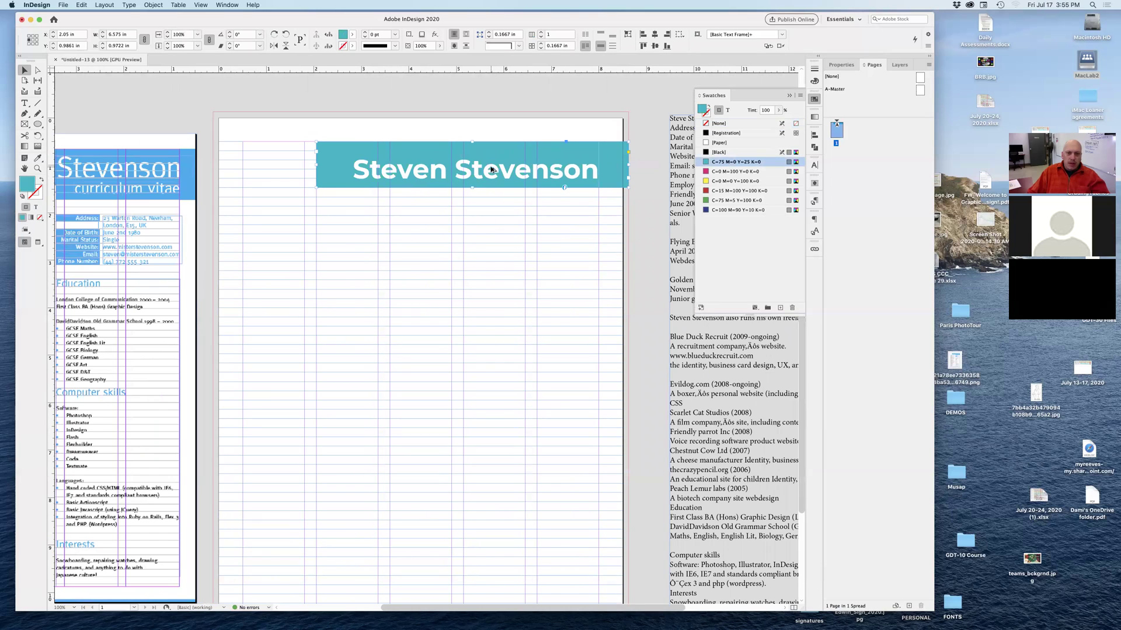
pyautogui.moveTo(502, 171); pyautogui.dragTo(510, 239)
# Replace the name in the duplicated teal frame with "curriculum vitae".
pyautogui.tripleClick(511, 220)
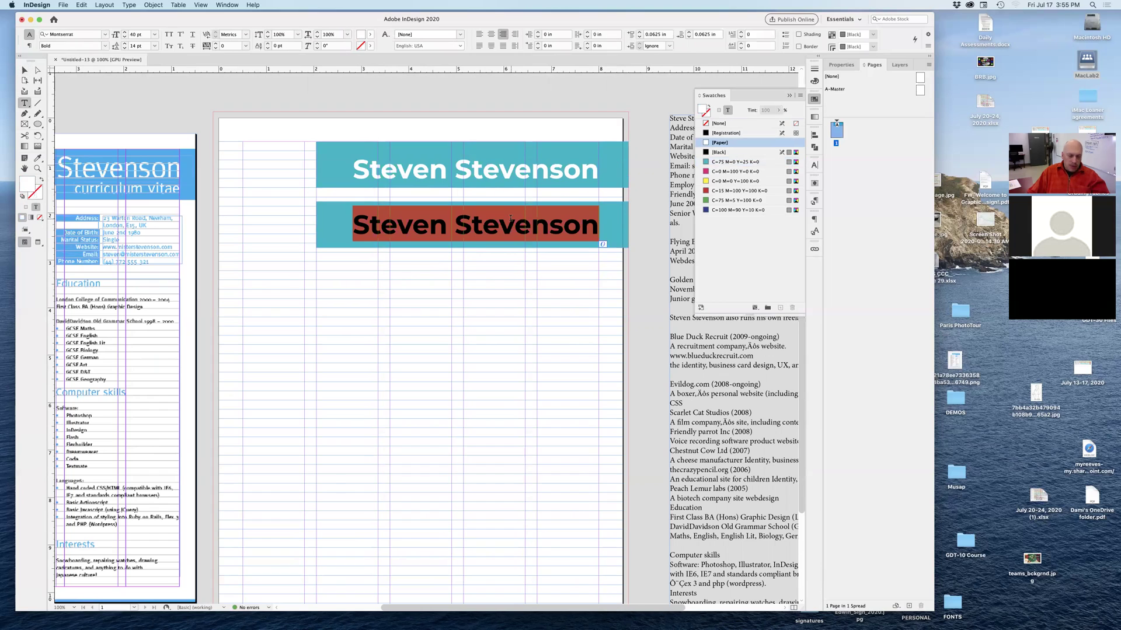
pyautogui.write('curr')
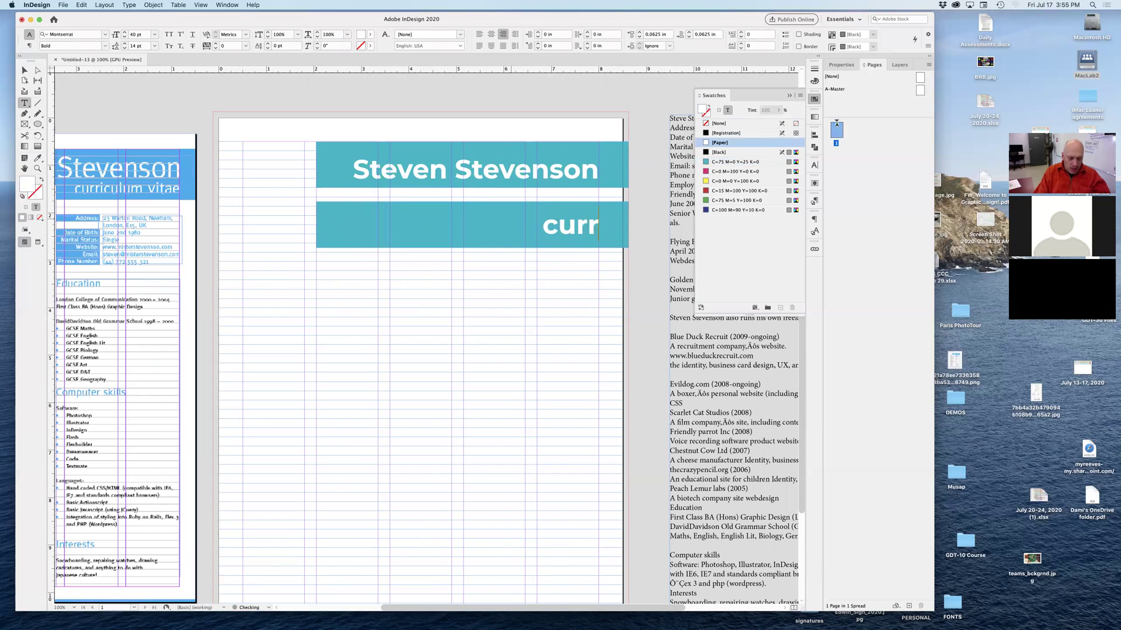
pyautogui.write('iculum vitae')
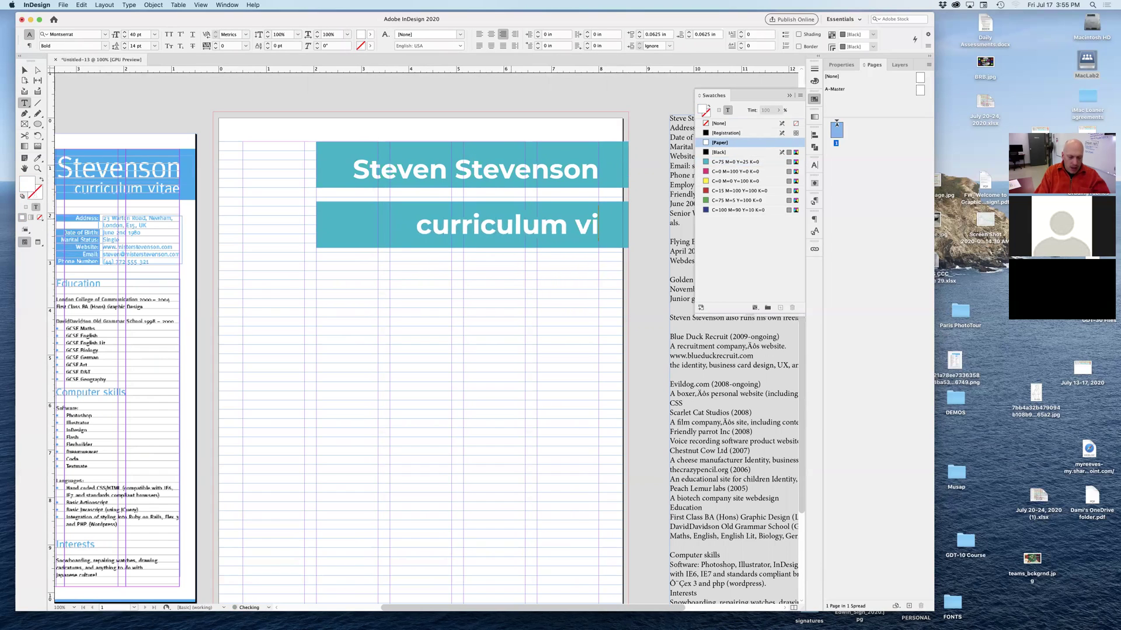
# Set the font size of the "curriculum vitae" text to 20 pt.
pyautogui.tripleClick(494, 235)
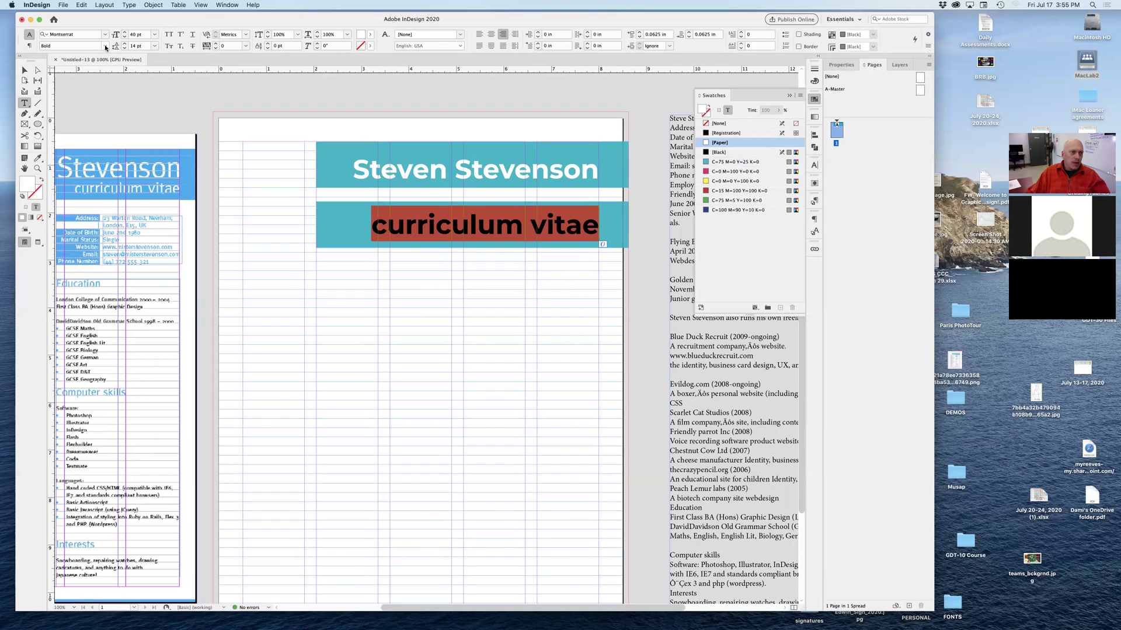
pyautogui.press('super+shift+comma')
pyautogui.press('super+shift+comma')
pyautogui.press('super+shift+comma')
pyautogui.press('super+shift+comma')
pyautogui.press('super+shift+comma')
pyautogui.press('super+shift+comma')
pyautogui.press('super+shift+comma')
pyautogui.doubleClick(134, 35)
pyautogui.write('20')
pyautogui.press('Return')
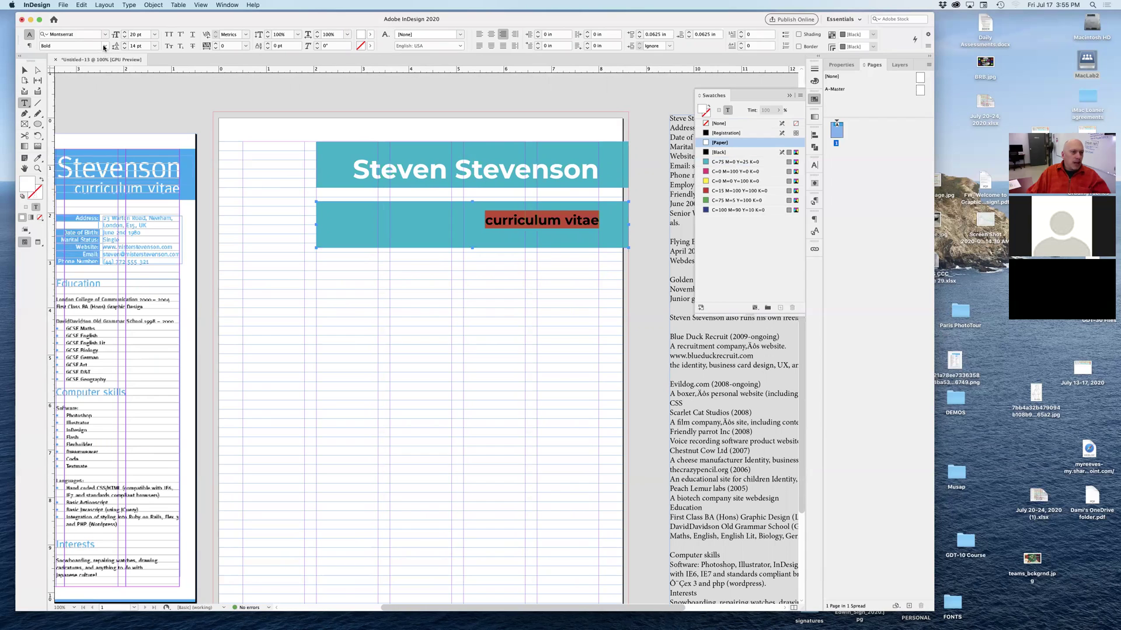
# Change the "curriculum vitae" text to Montserrat Medium and reduce its font size slightly.
pyautogui.click(106, 47)
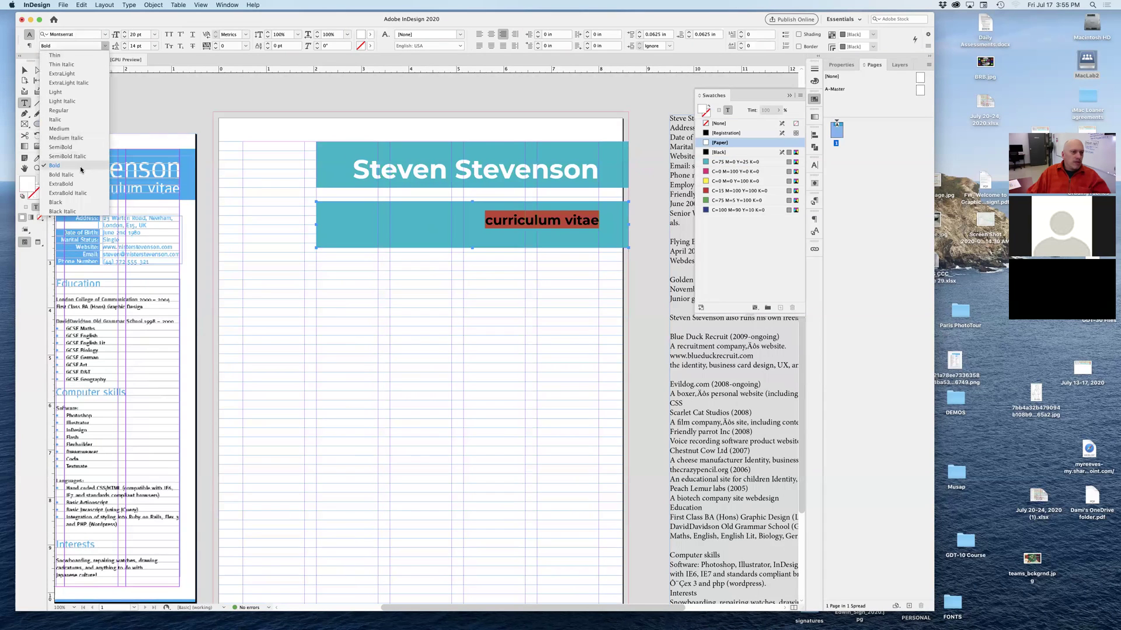
pyautogui.click(59, 128)
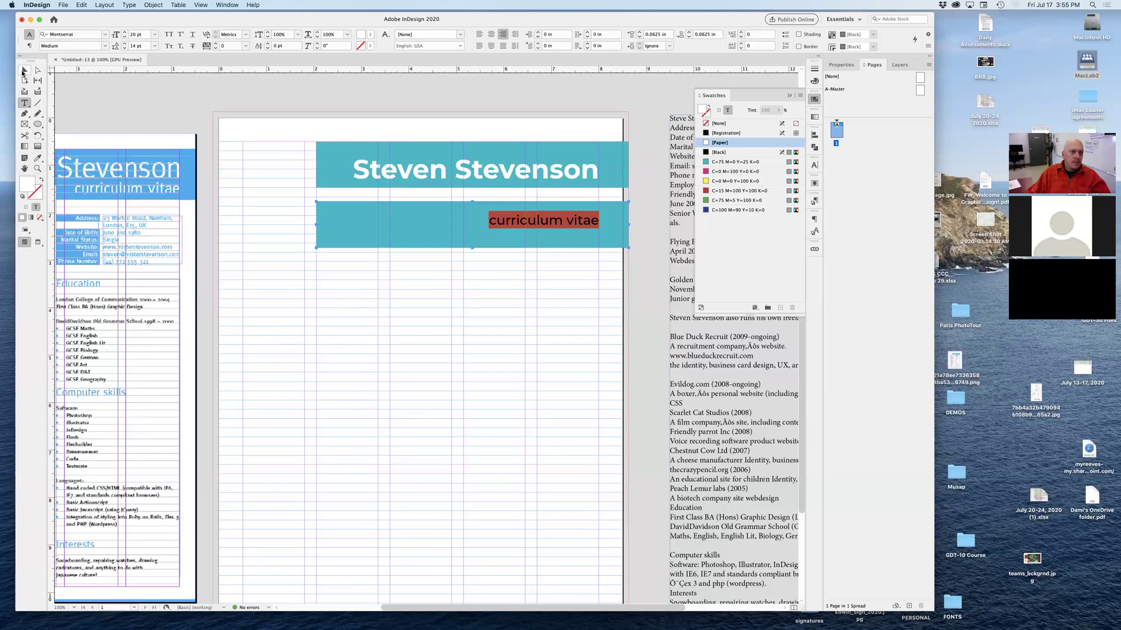
pyautogui.click(125, 38)
pyautogui.click(125, 38)
pyautogui.click(24, 70)
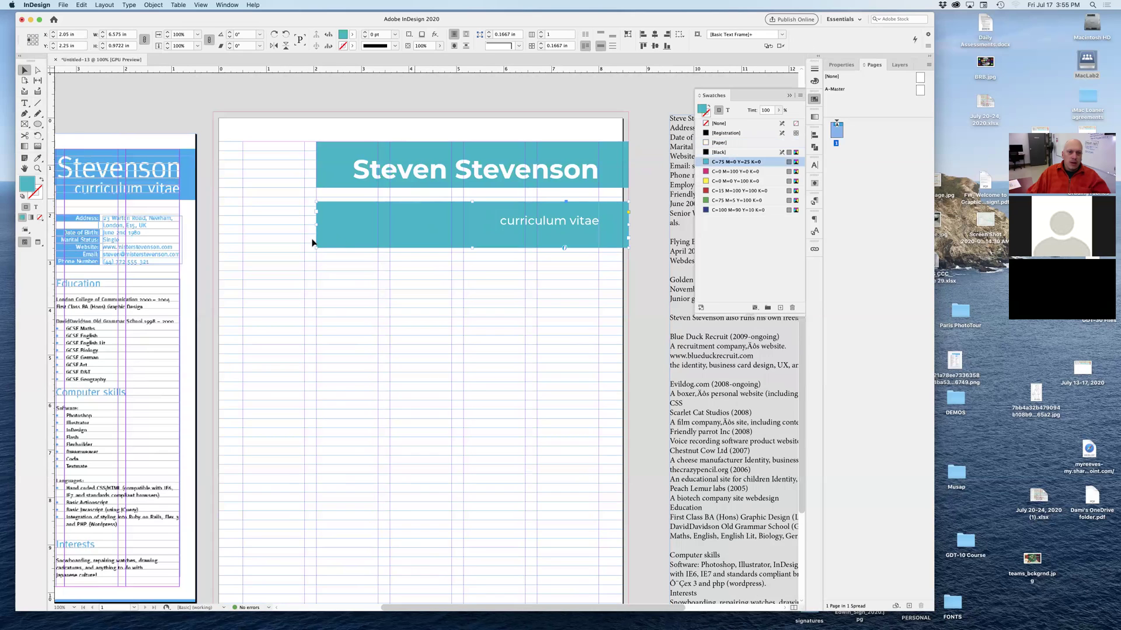
# Shrink the "curriculum vitae" frame from its lower-left corner to about 3.725 in wide and 0.48 in high, as in the reference.
pyautogui.moveTo(323, 241); pyautogui.dragTo(452, 225)
pyautogui.hscroll(-3, 403, 283)
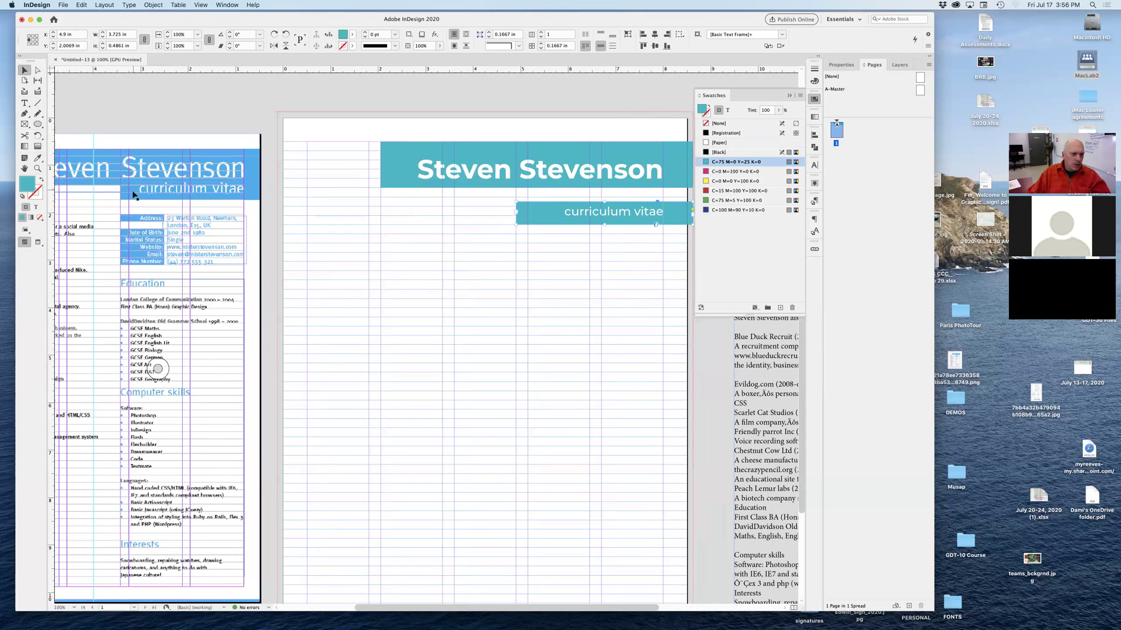
pyautogui.hscroll(5, 543, 242)
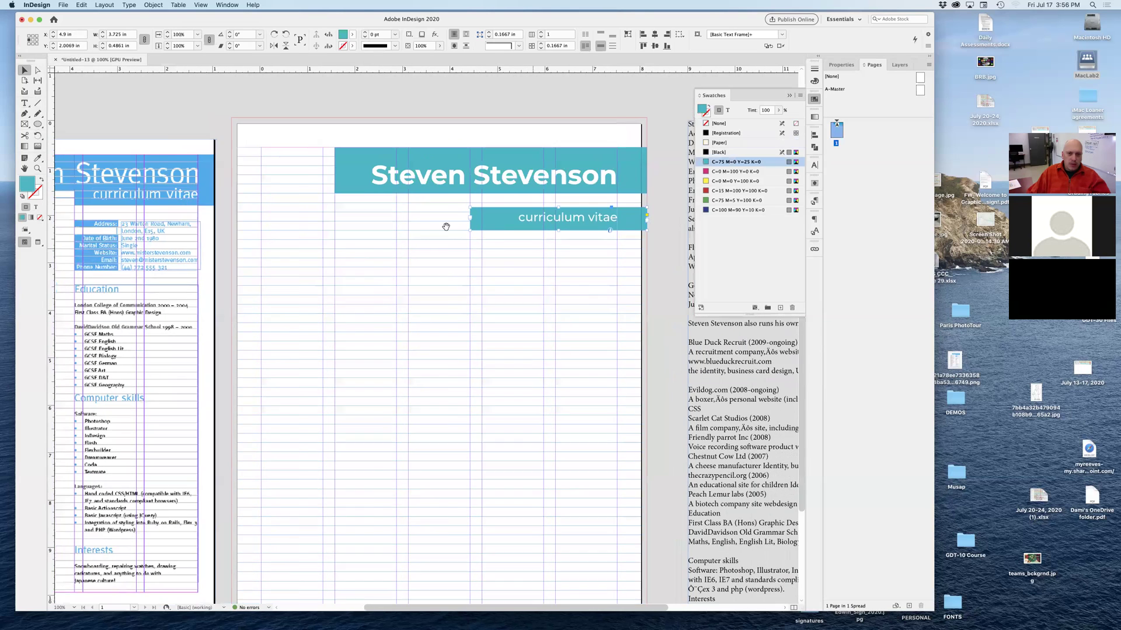
# Move the "curriculum vitae" frame straight up until it meets the bottom edge of the teal name frame.
pyautogui.moveTo(459, 220); pyautogui.dragTo(460, 206)
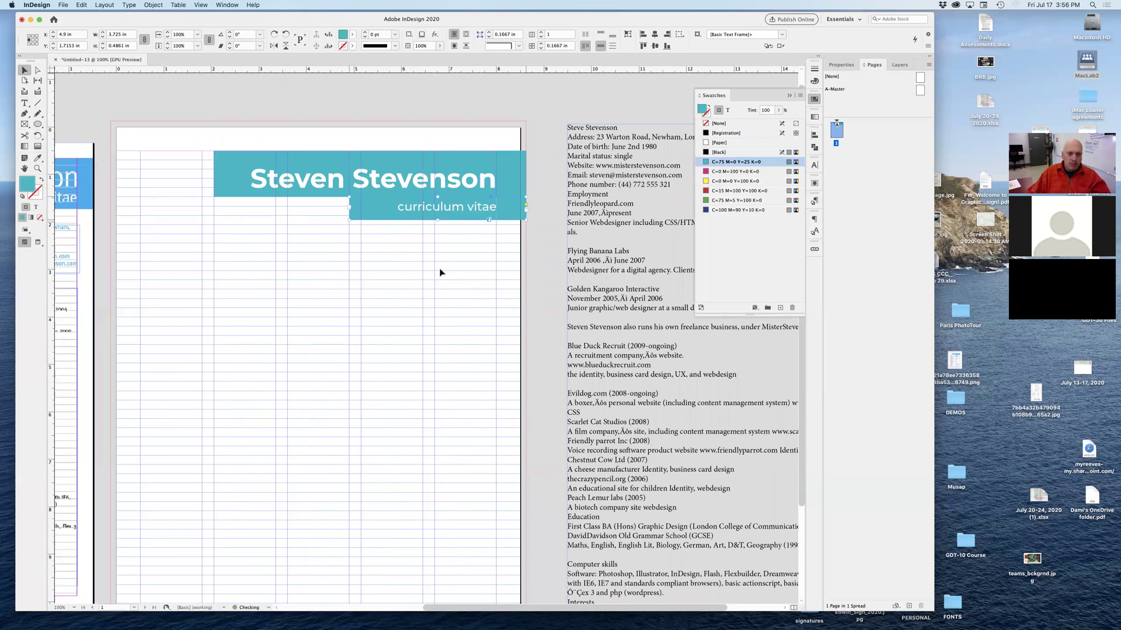
pyautogui.click(473, 228)
pyautogui.keyDown('super'); pyautogui.click(474, 228); pyautogui.keyUp('super')
pyautogui.click(450, 218)
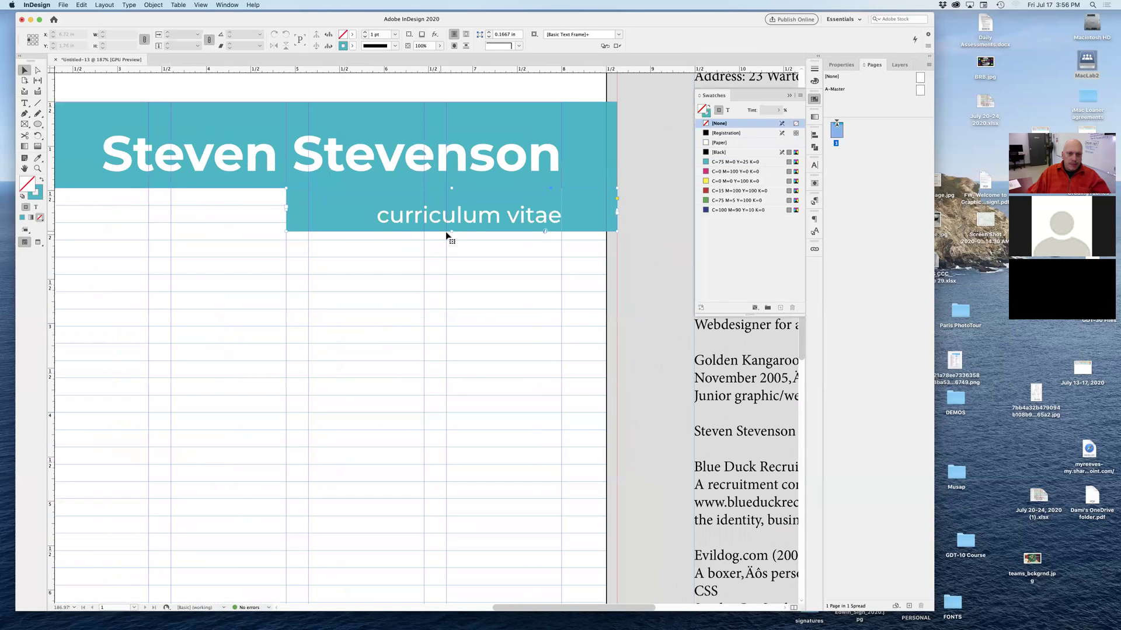
# Shorten the "curriculum vitae" frame from its lower edge to about 0.39 in high.
pyautogui.moveTo(450, 231); pyautogui.dragTo(451, 222)
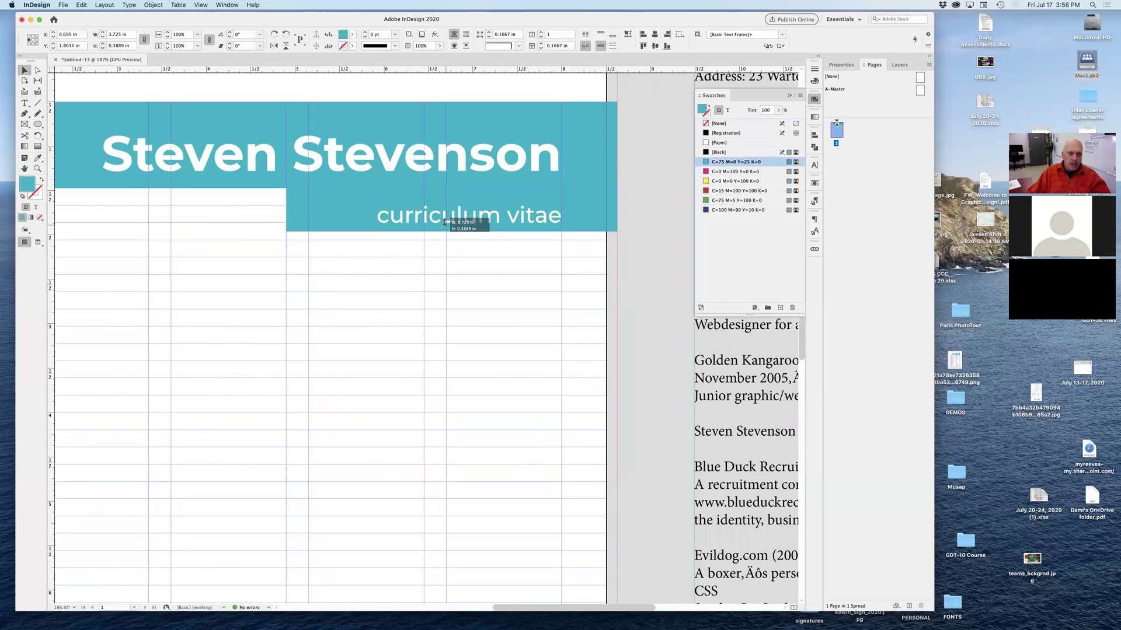
pyautogui.click(440, 278)
pyautogui.press('super+minus')
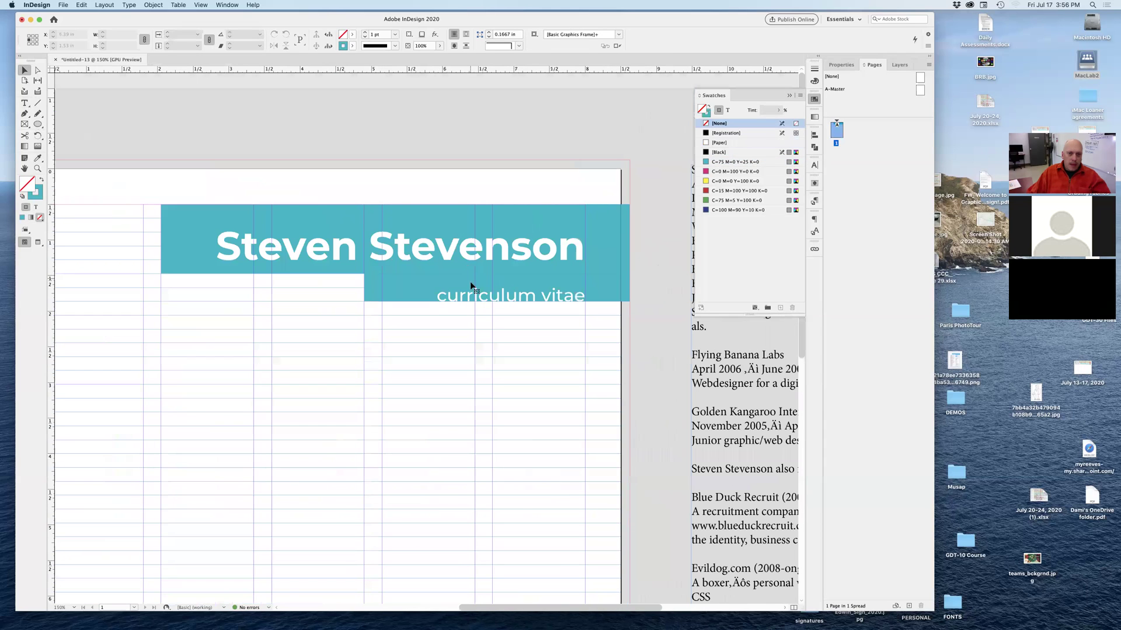
# Change the vertical justification of the "curriculum vitae" text in its text frame options.
pyautogui.click(481, 295)
pyautogui.rightClick(482, 295)
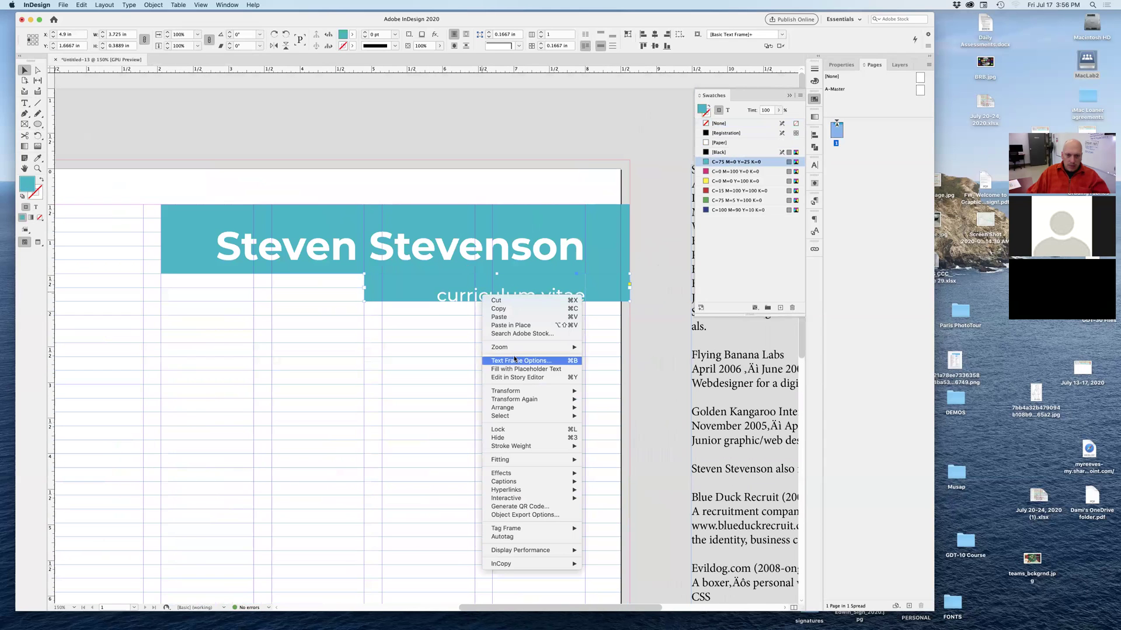
pyautogui.click(514, 361)
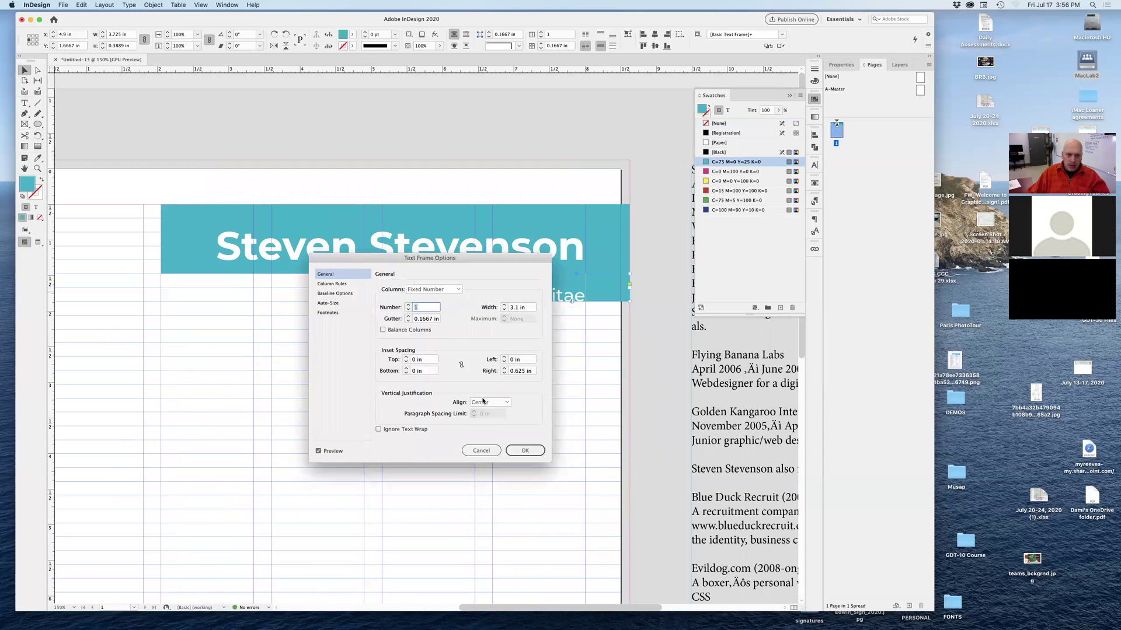
pyautogui.click(483, 402)
pyautogui.click(486, 413)
pyautogui.press('Return')
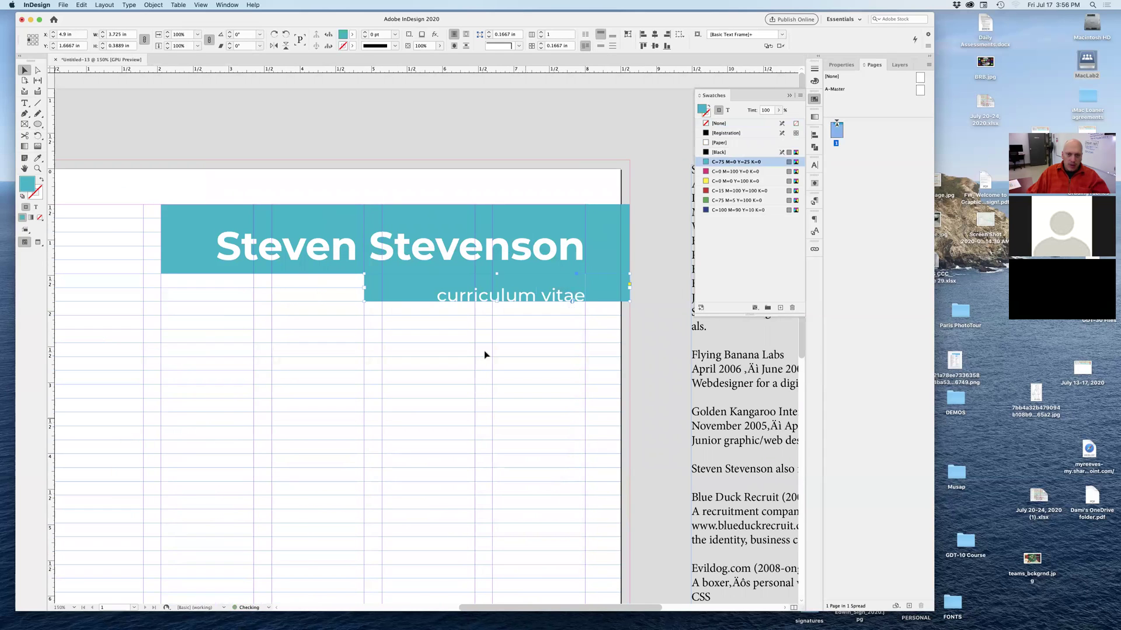
# Extend the upper edge of the "curriculum vitae" frame over the teal name frame, to about 0.58 in high.
pyautogui.moveTo(495, 272); pyautogui.dragTo(494, 260)
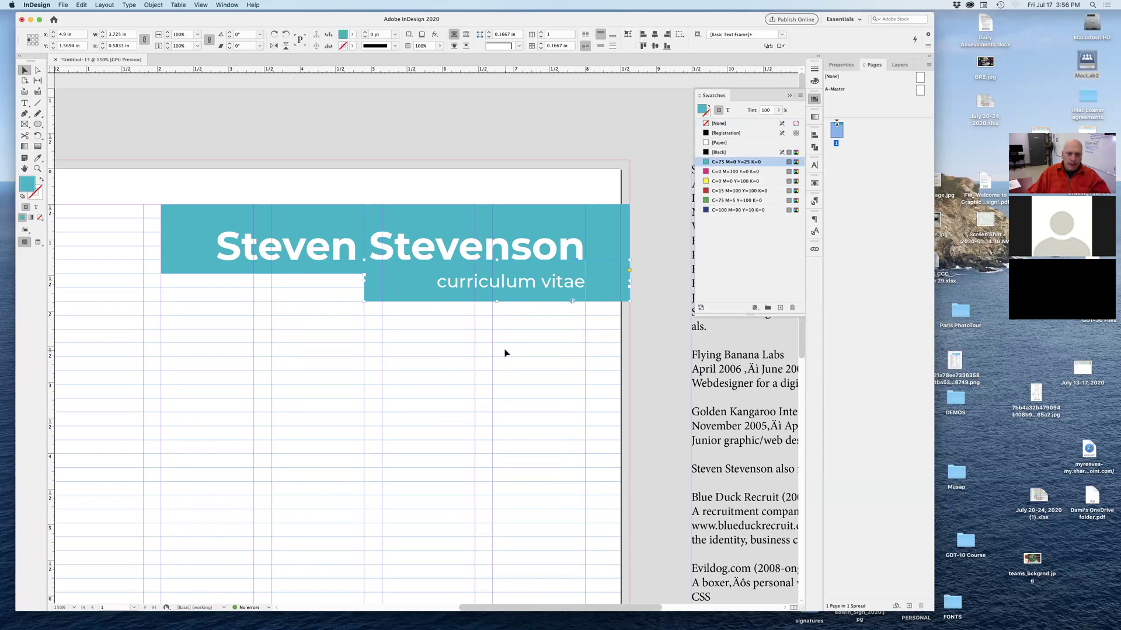
pyautogui.click(513, 252)
pyautogui.scroll(5, 514, 262)
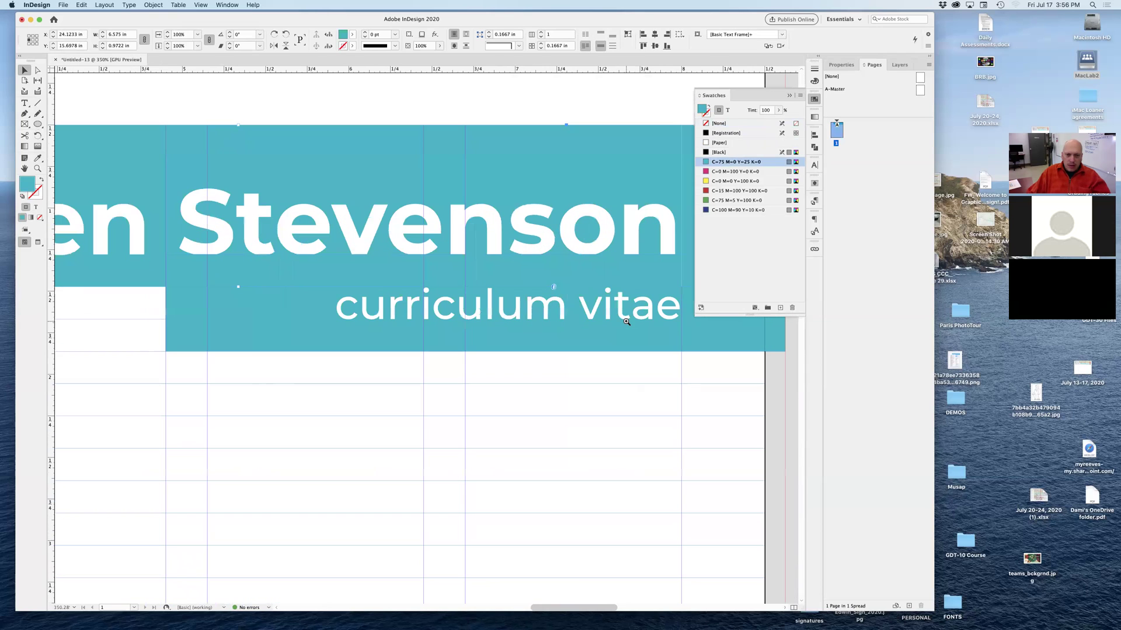
pyautogui.click(476, 321)
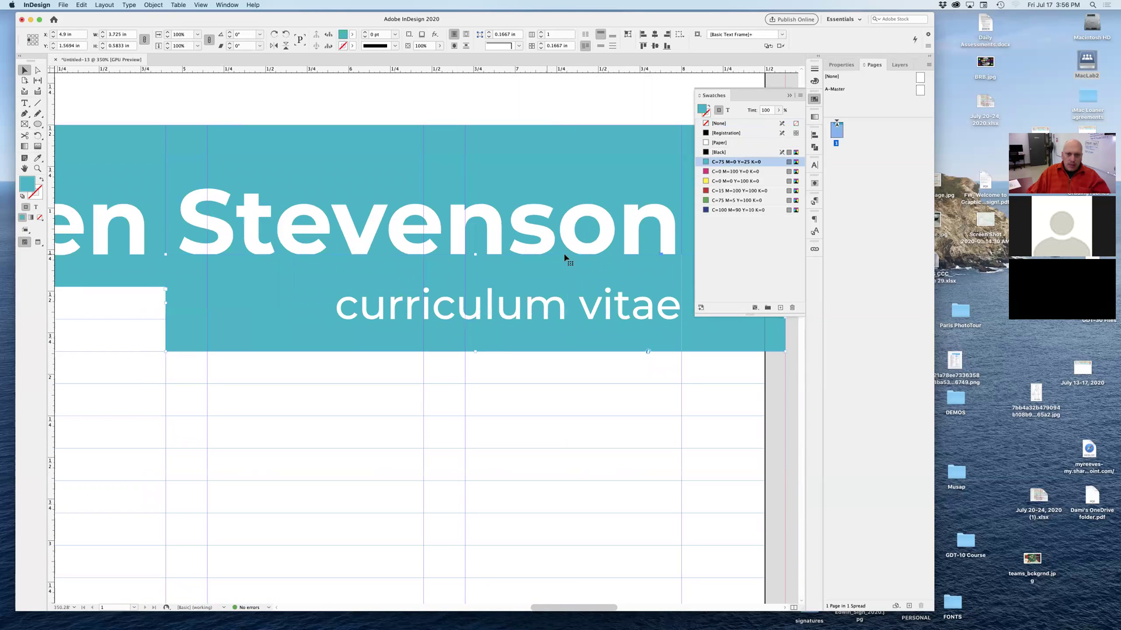
pyautogui.scroll(5, 507, 244)
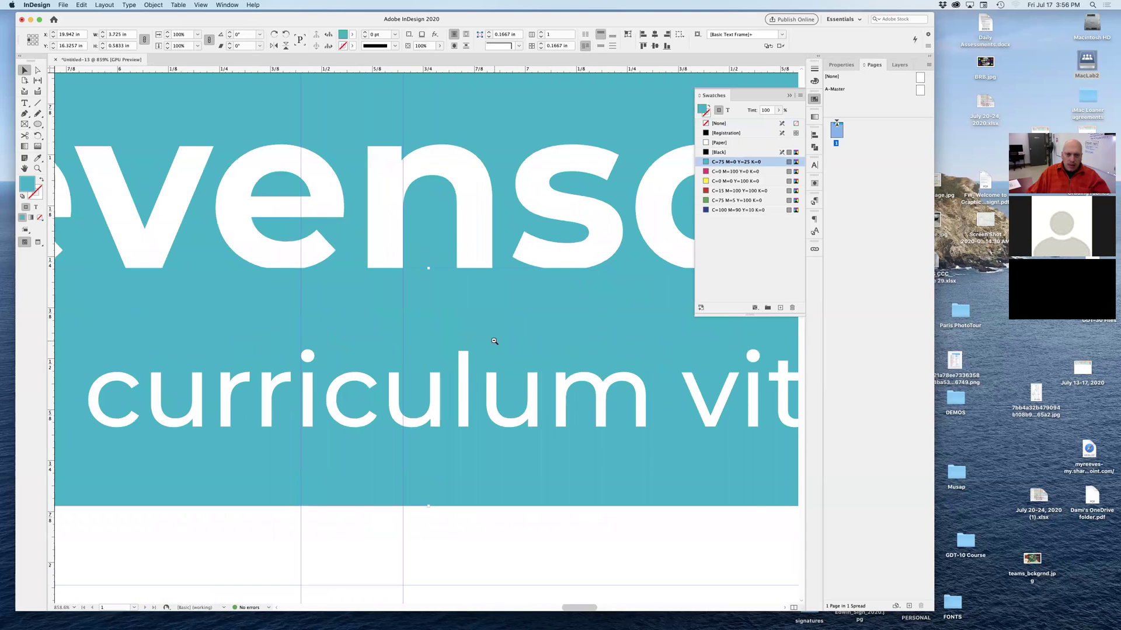
# Try the yellow swatch C=0 M=0 Y=100 K=0 as the name banner's fill and undo it.
pyautogui.scroll(-3, 432, 349)
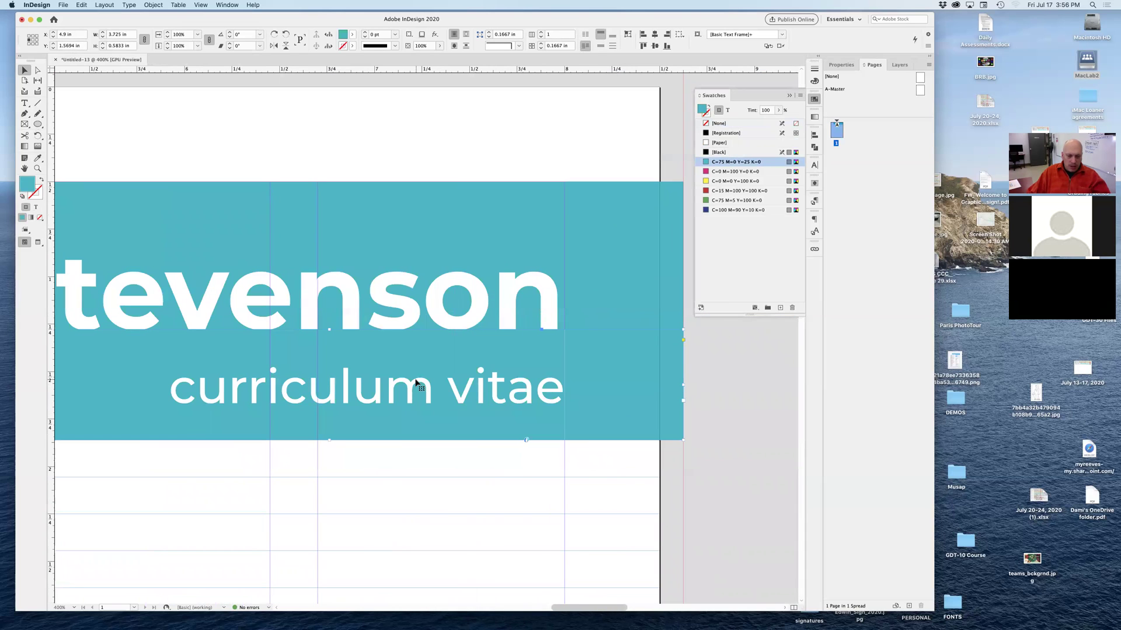
pyautogui.rightClick(441, 355)
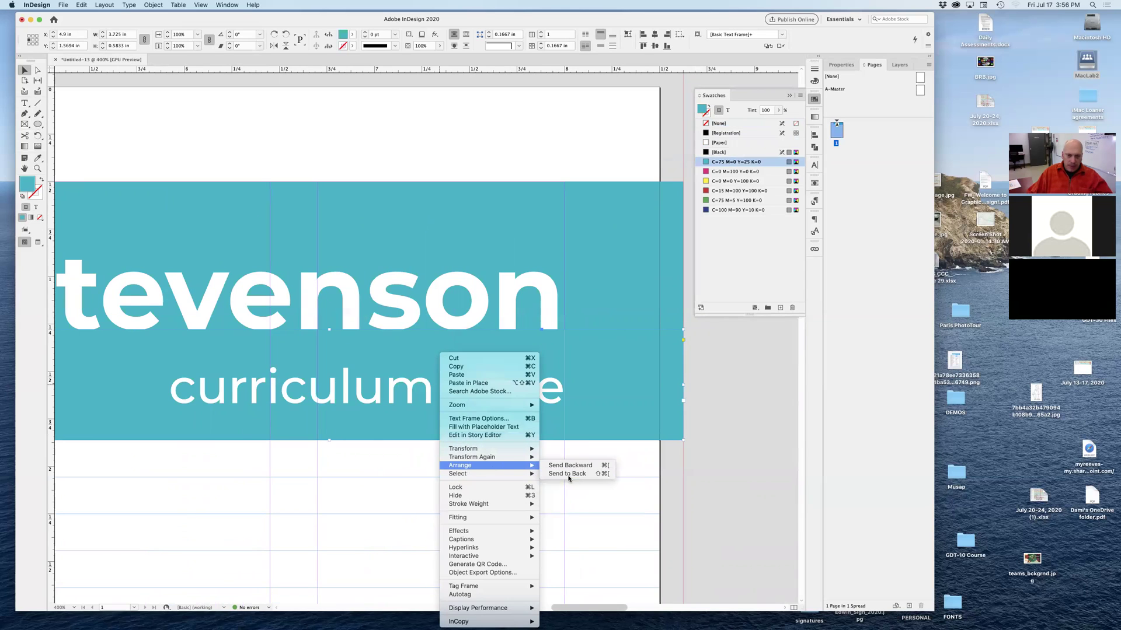
pyautogui.click(415, 476)
pyautogui.click(525, 300)
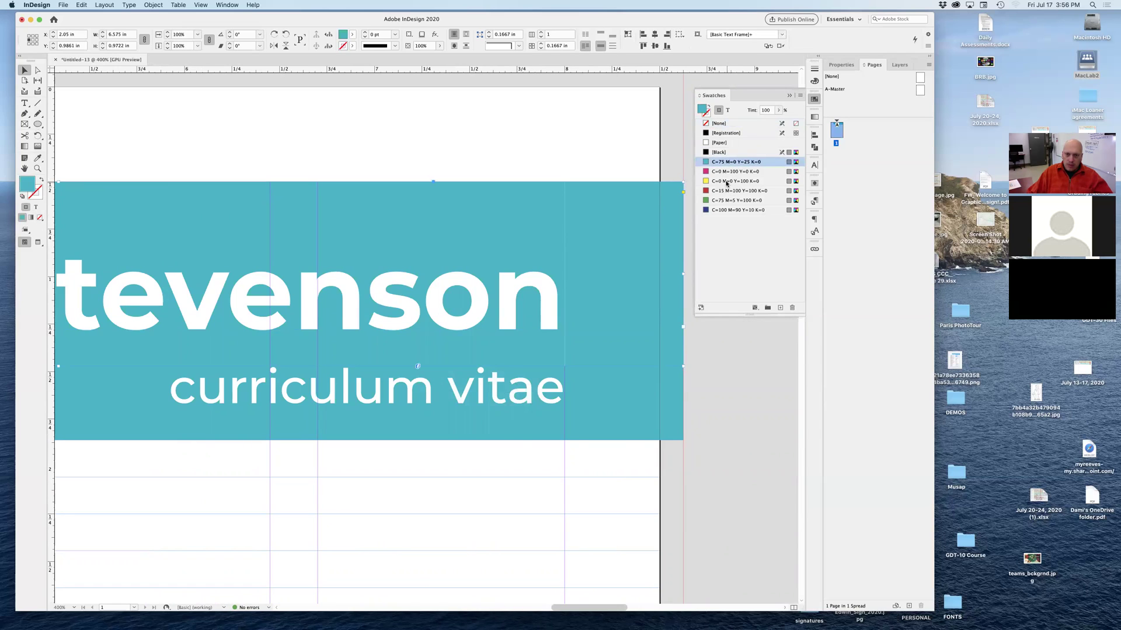
pyautogui.click(726, 180)
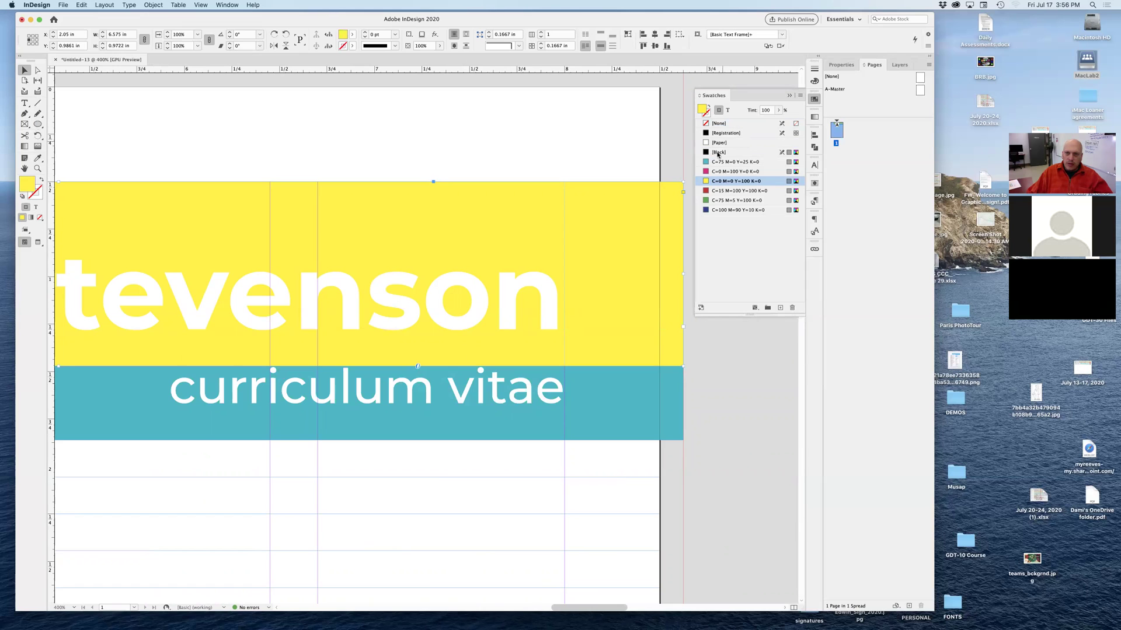
pyautogui.press('super+z')
# Deselect everything and check the finished header on the whole page in preview mode.
pyautogui.click(445, 502)
pyautogui.press('super+minus')
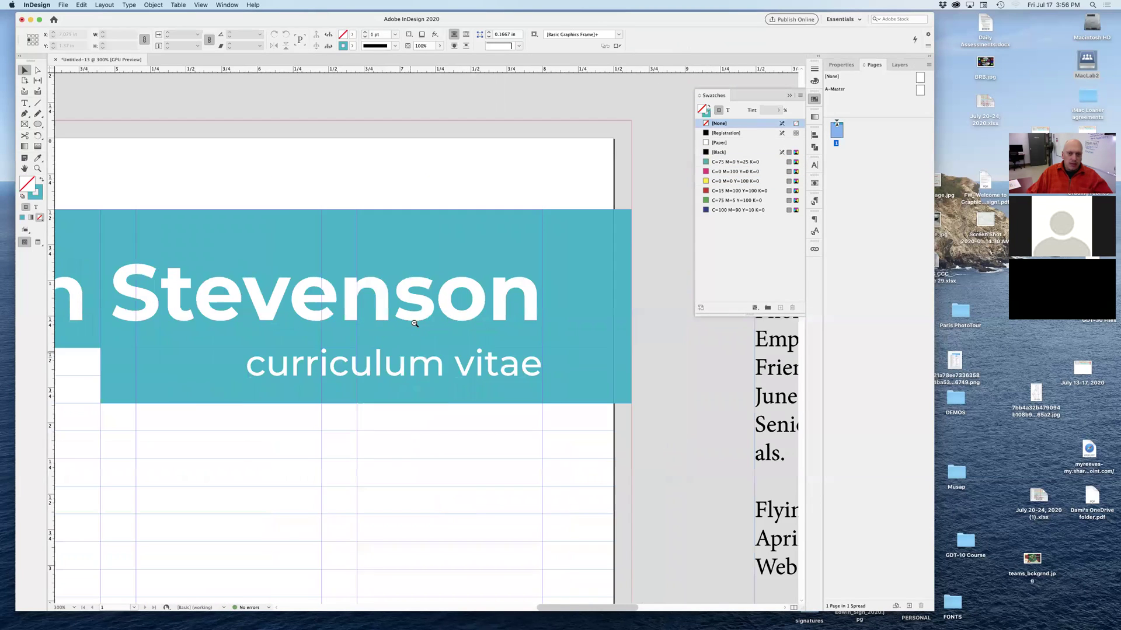
pyautogui.press('super+minus')
pyautogui.press('super+minus')
pyautogui.press('super+minus')
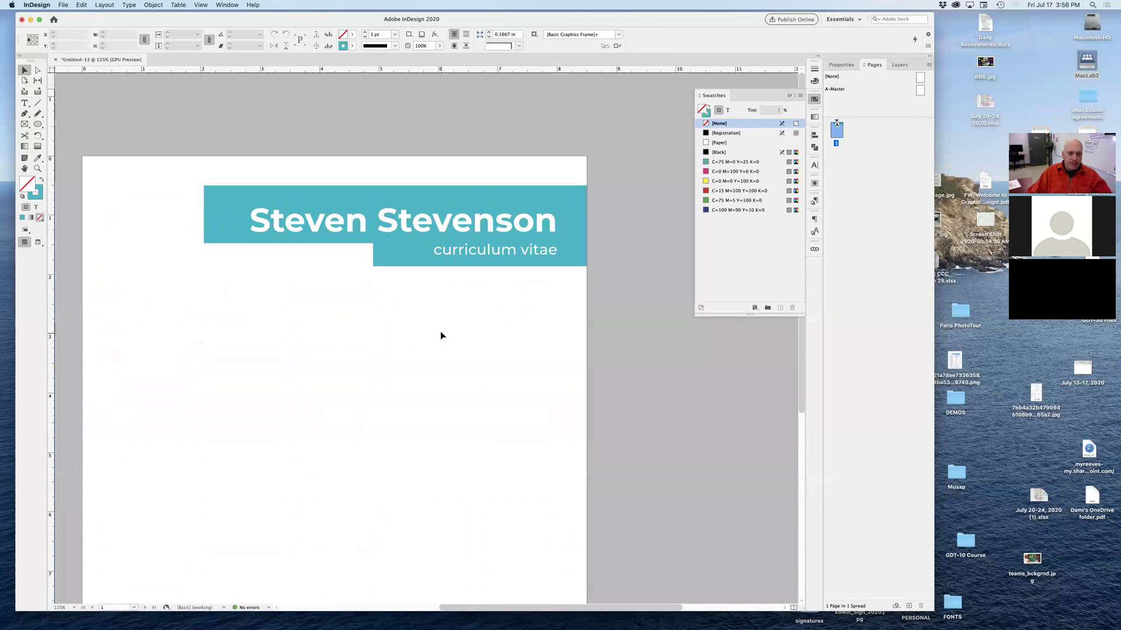
pyautogui.press('super+minus')
pyautogui.press('super+minus')
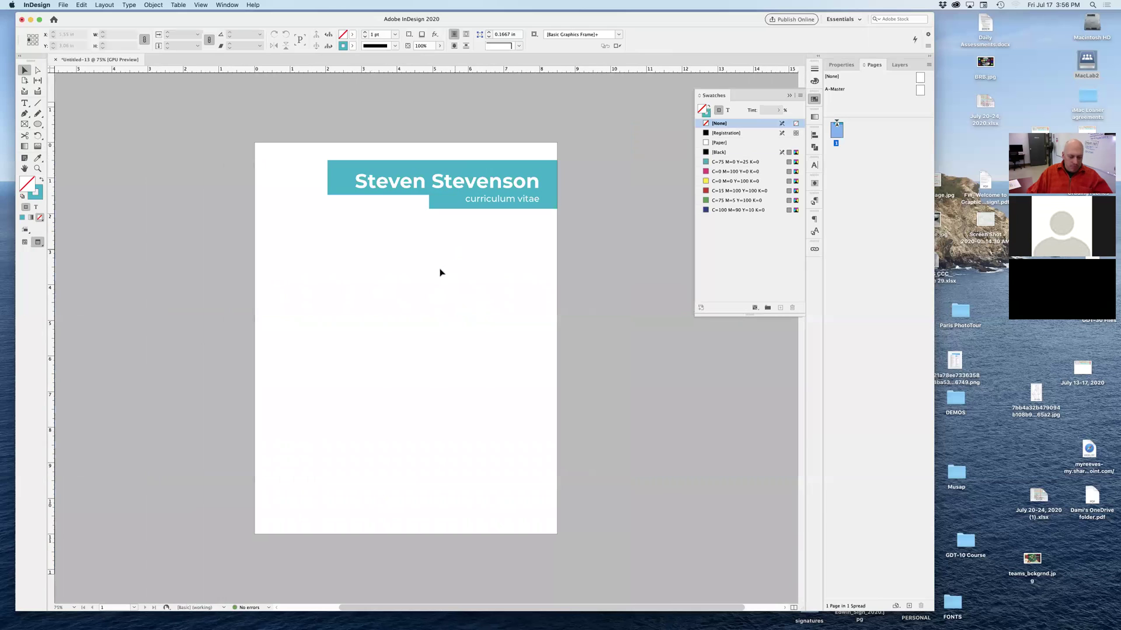
pyautogui.press('w')
pyautogui.moveTo(402, 270); pyautogui.dragTo(476, 277)
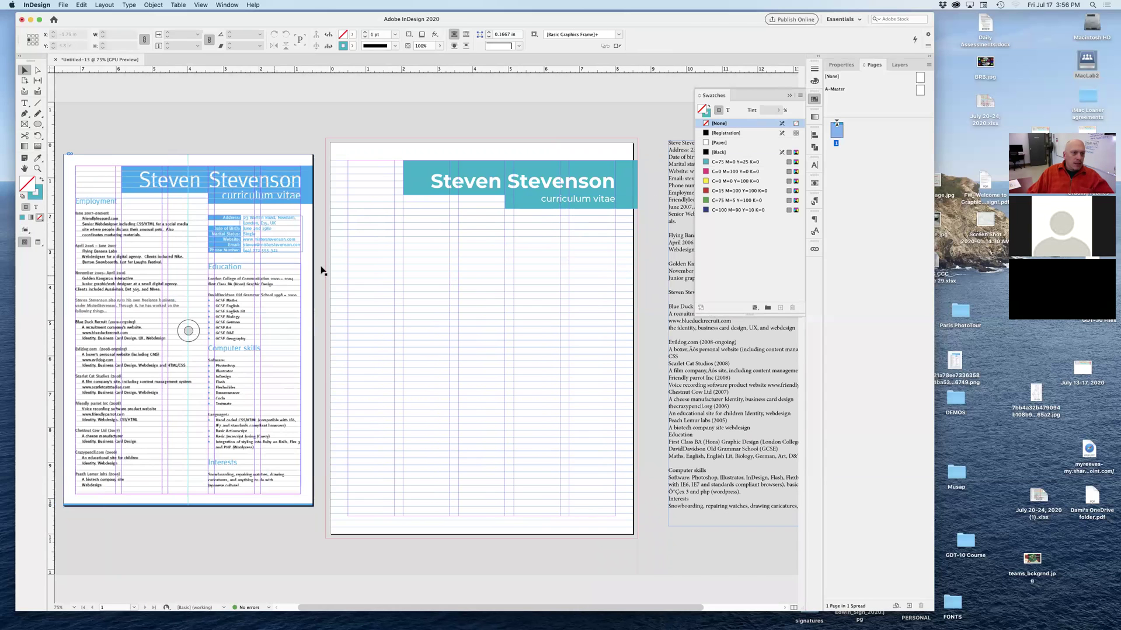
# Examine the raw CV text and the reference layout's employment column and contact details beside the new page.
pyautogui.scroll(3, 494, 268)
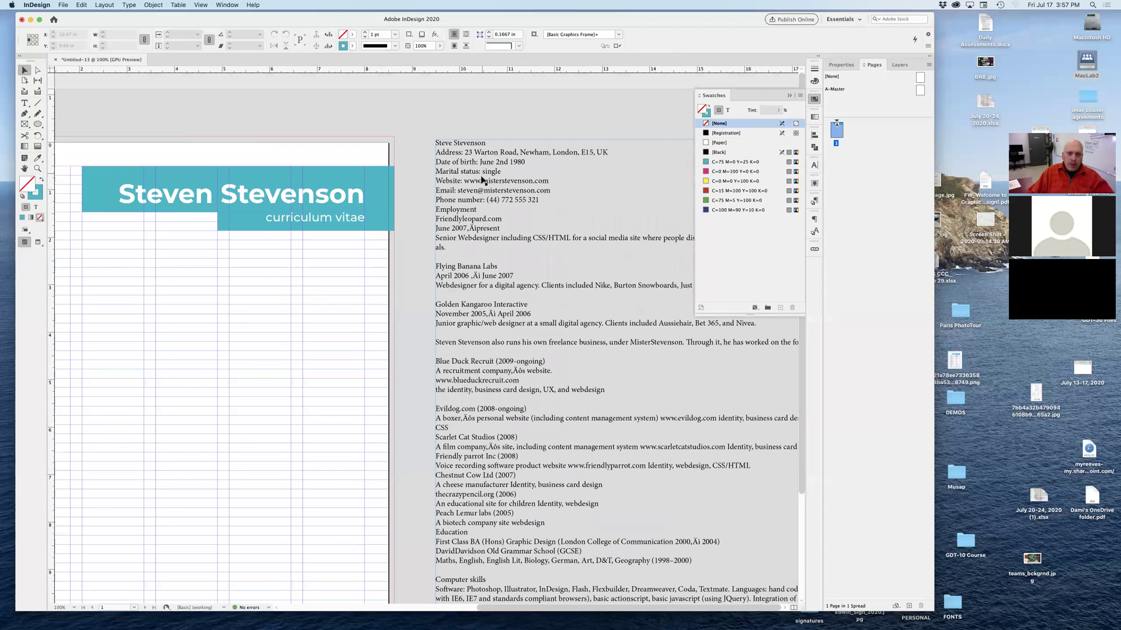
pyautogui.click(445, 217)
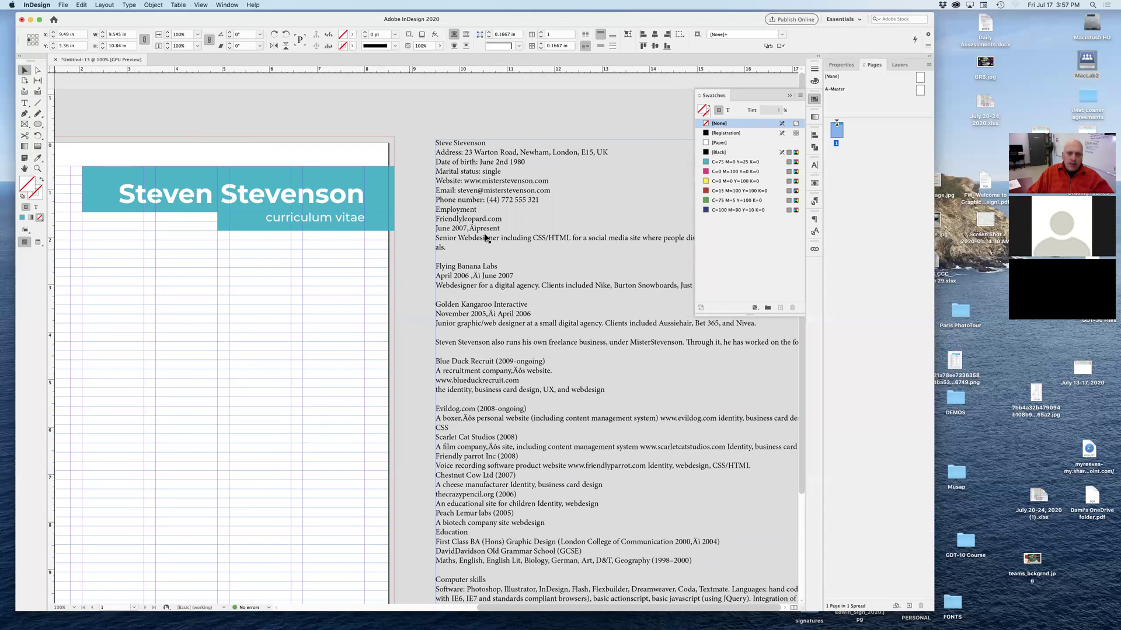
pyautogui.press('super+shift+a')
pyautogui.hscroll(-10, 402, 296)
pyautogui.hscroll(-3, 298, 350)
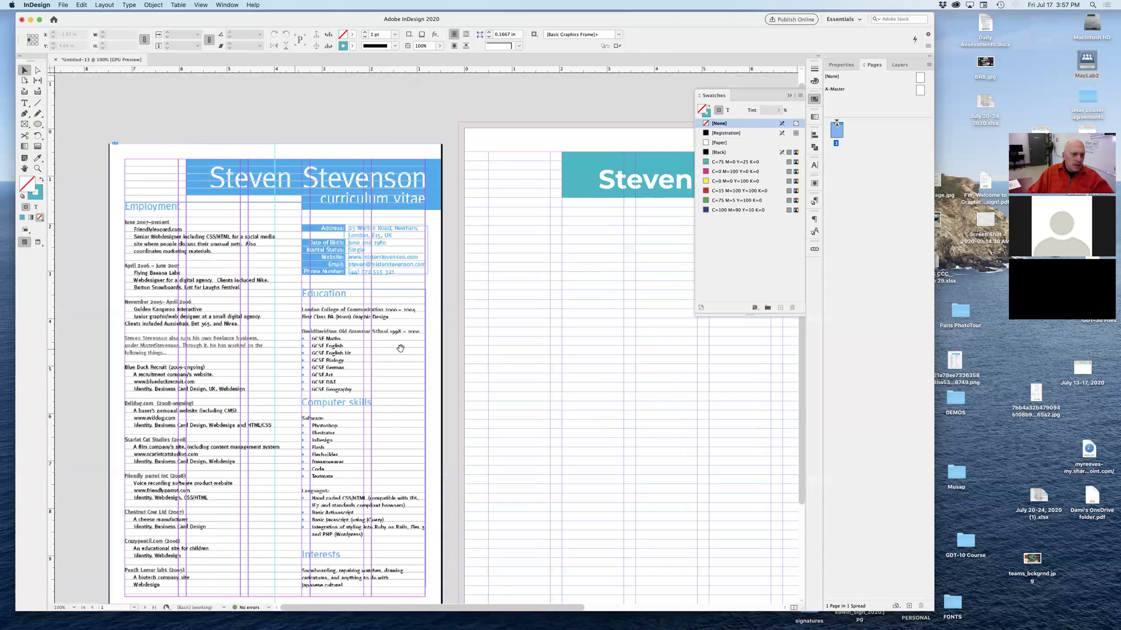
pyautogui.scroll(3, 292, 359)
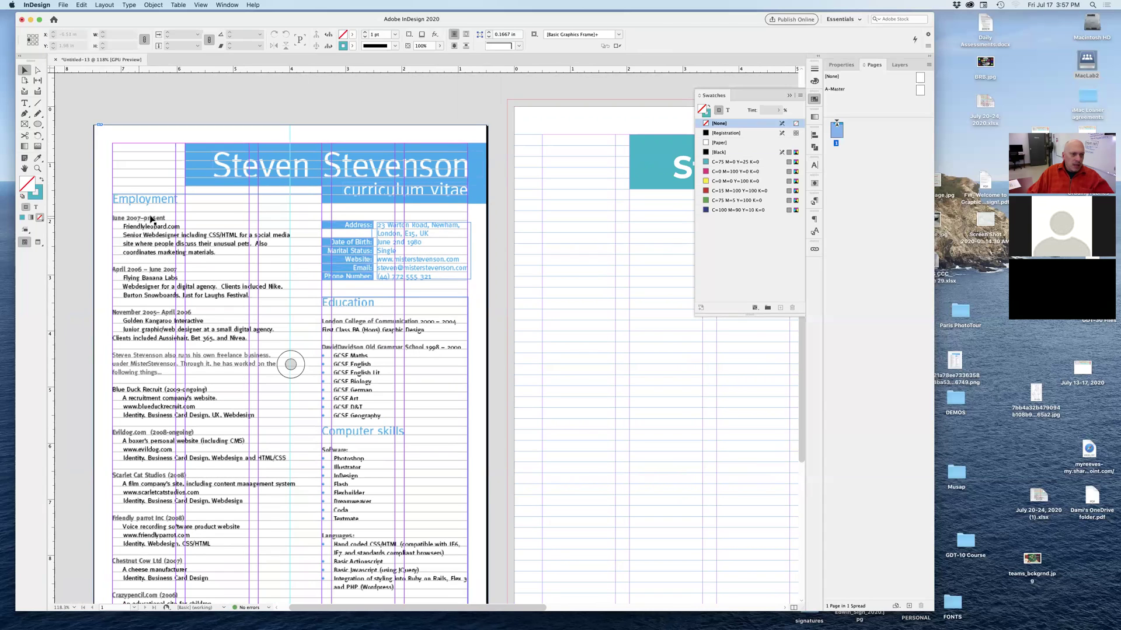
pyautogui.scroll(6, 164, 221)
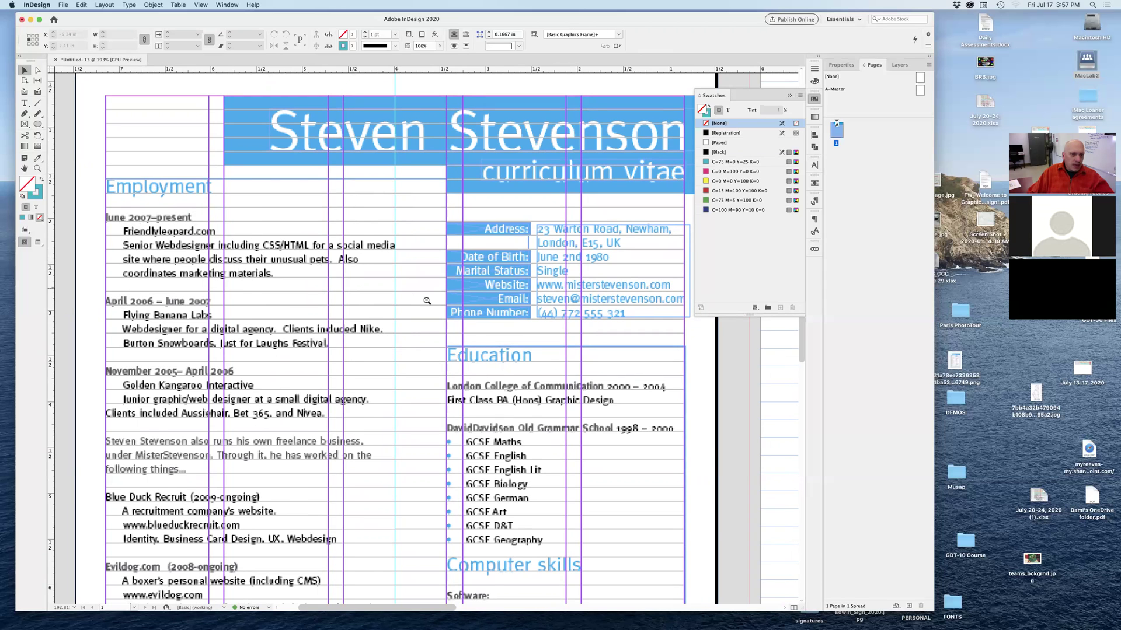
pyautogui.scroll(-3, 396, 338)
pyautogui.hscroll(5, 380, 269)
pyautogui.hscroll(5, 380, 269)
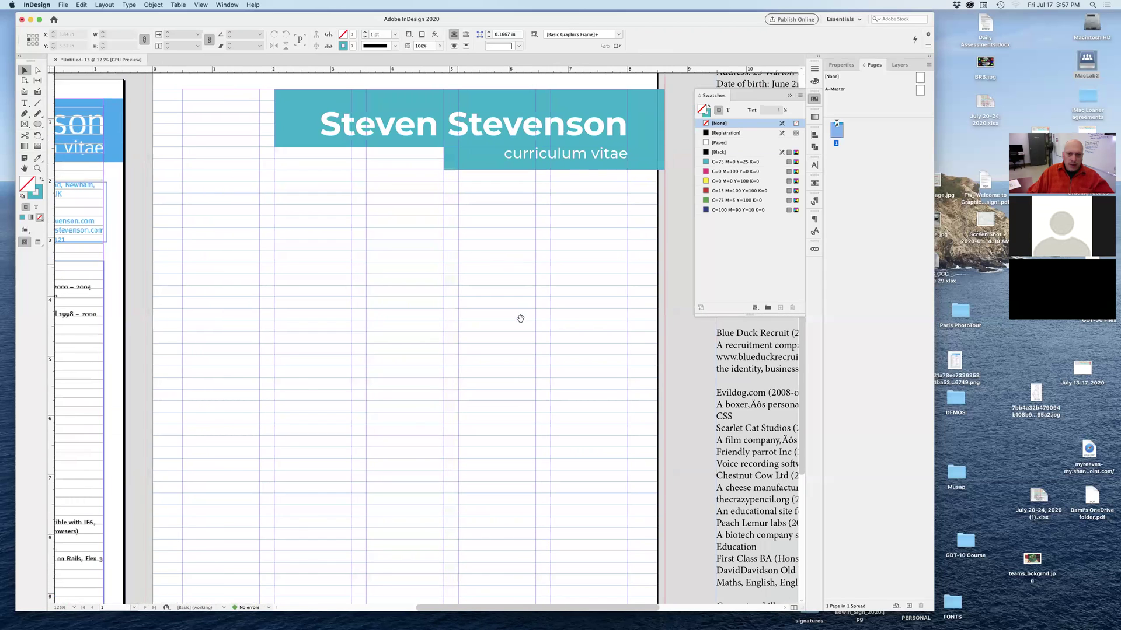
# Copy the raw CV text from the Employment heading through the Golden Kangaroo Interactive entry.
pyautogui.scroll(-2, 520, 318)
pyautogui.press('t')
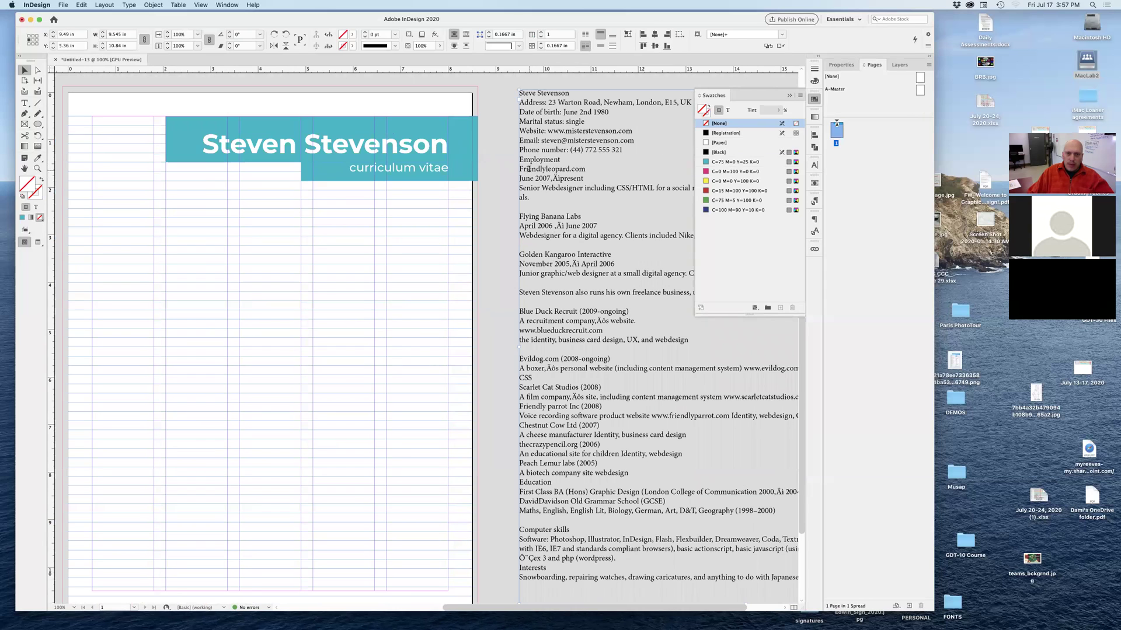
pyautogui.moveTo(519, 160); pyautogui.dragTo(631, 279)
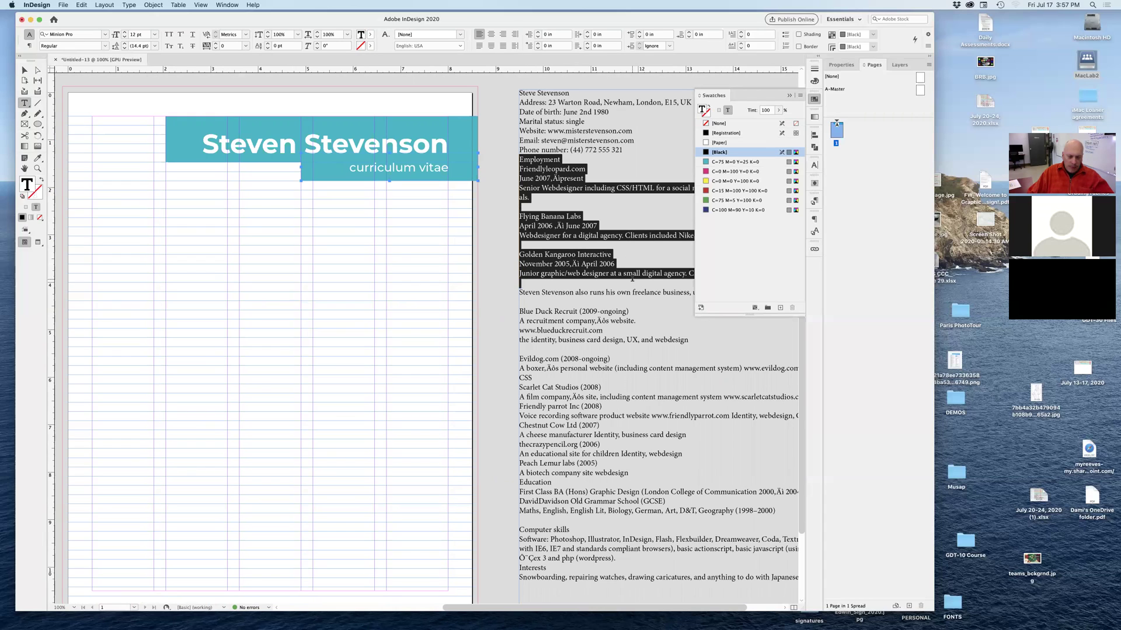
# Create a text frame about 4.4 in wide and 1.75 in high below the header, starting at the page's left margin.
pyautogui.click(296, 265)
pyautogui.hscroll(-2, 530, 235)
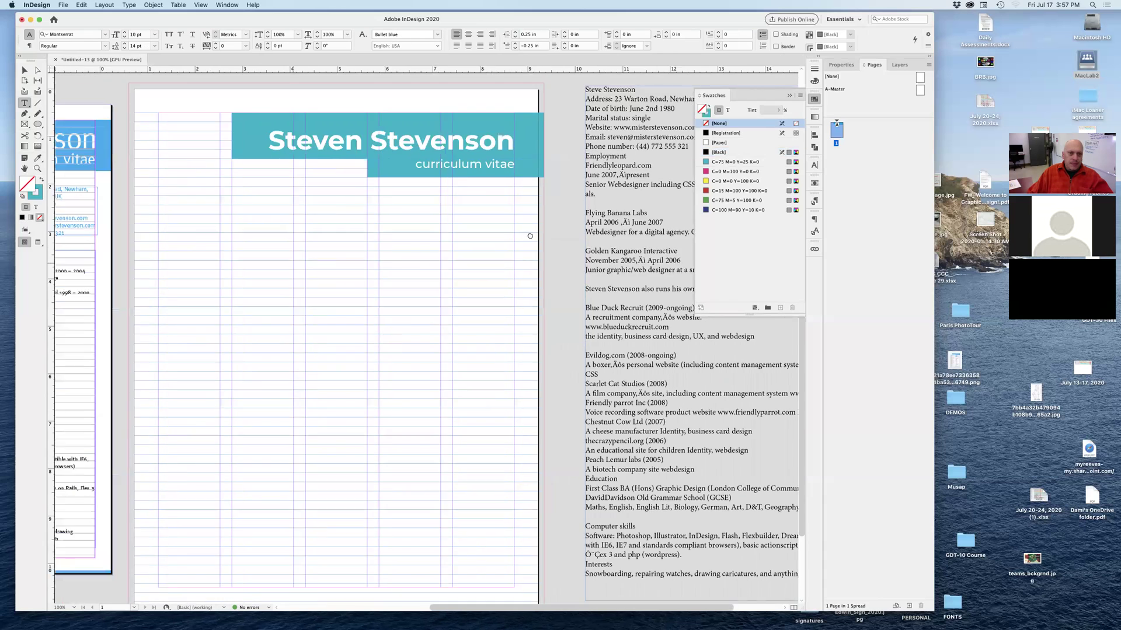
pyautogui.hscroll(-10, 530, 236)
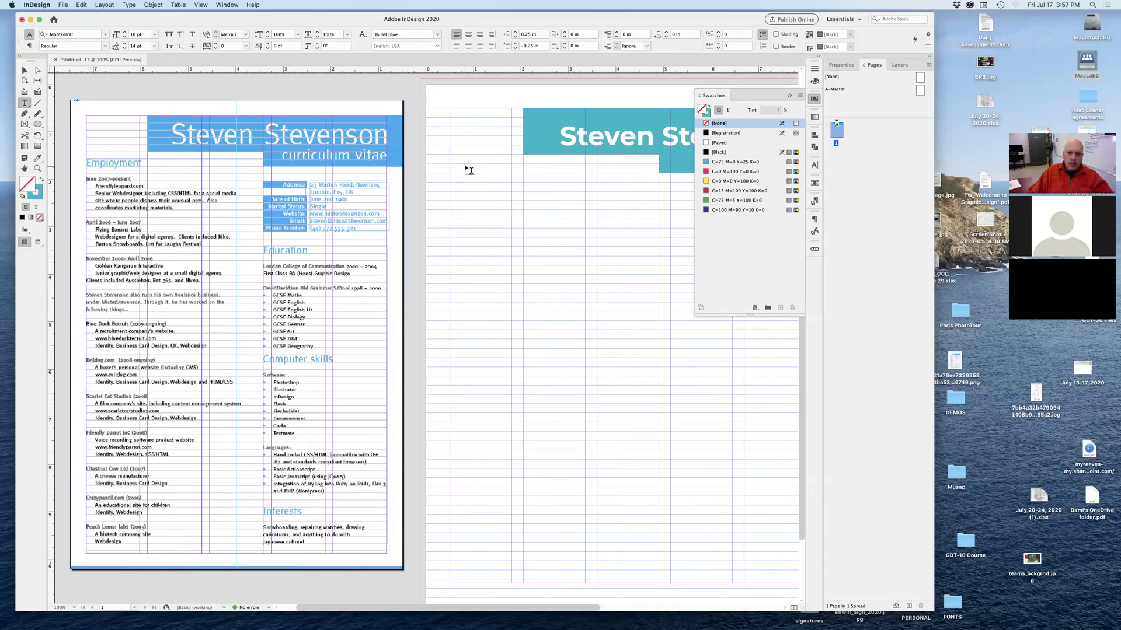
pyautogui.moveTo(450, 182); pyautogui.dragTo(554, 238)
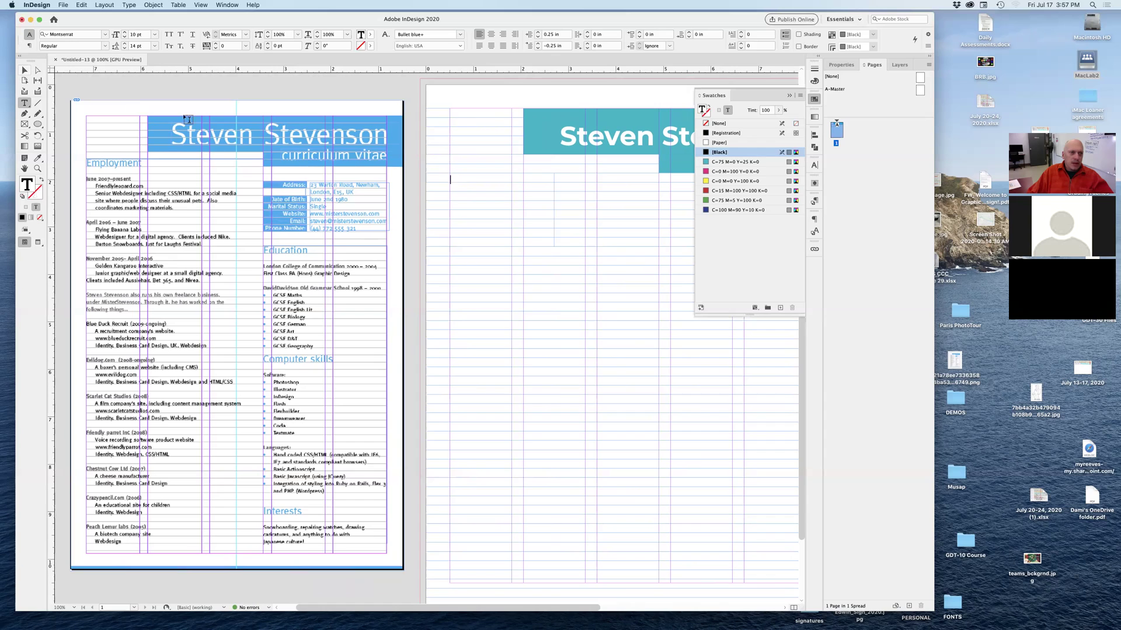
pyautogui.click(25, 71)
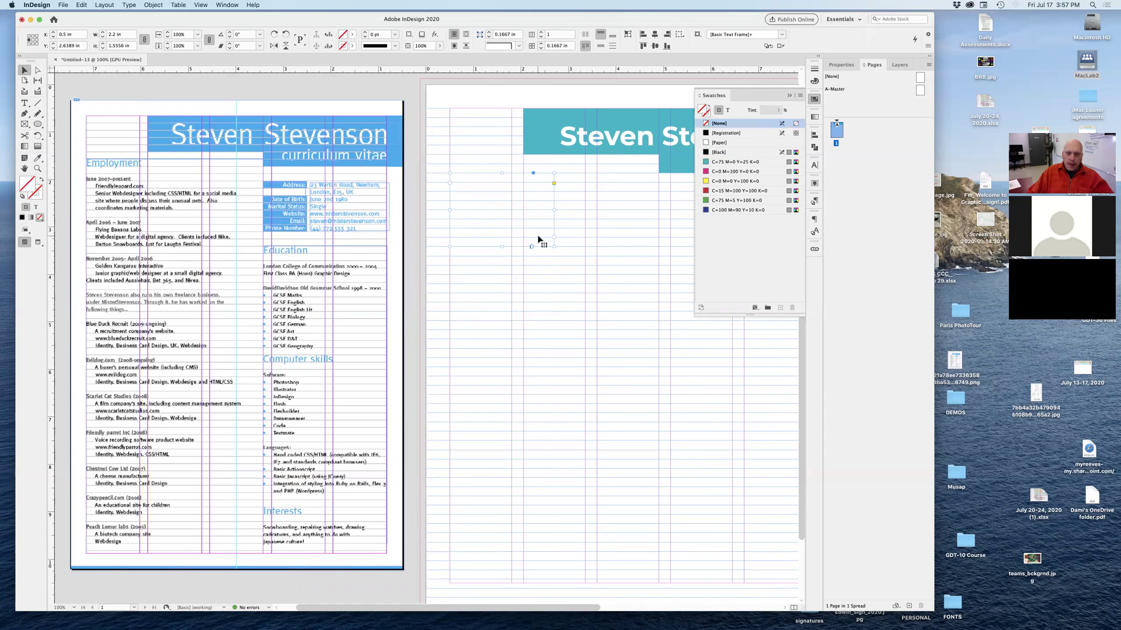
pyautogui.moveTo(553, 245); pyautogui.dragTo(658, 255)
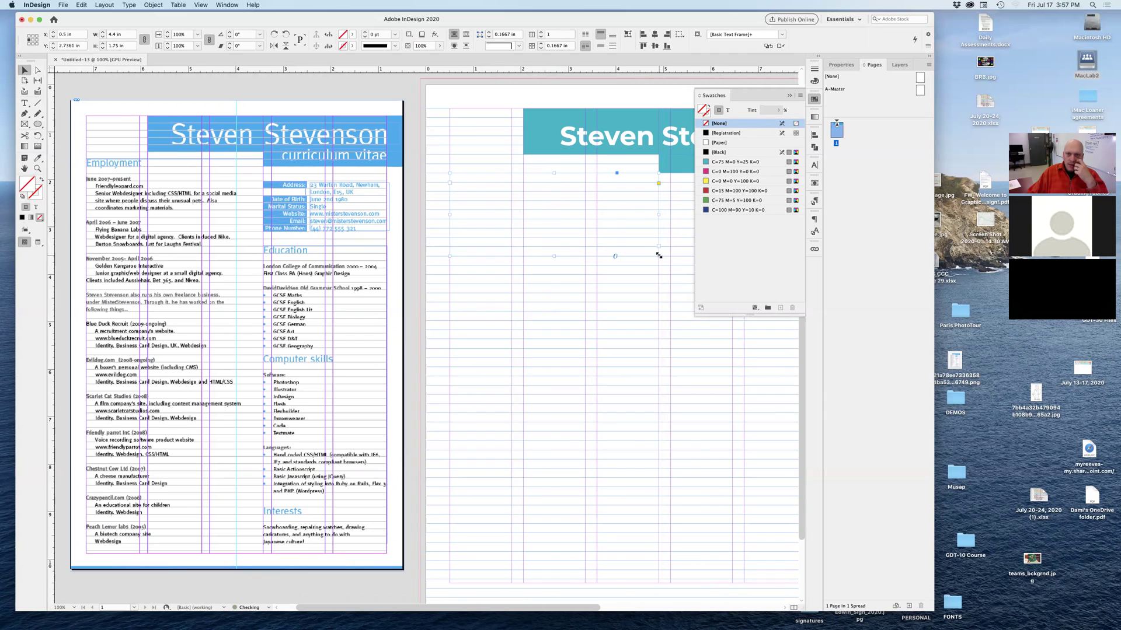
# Paste the employment text into the new frame and extend the frame downward until all the text fits.
pyautogui.doubleClick(481, 185)
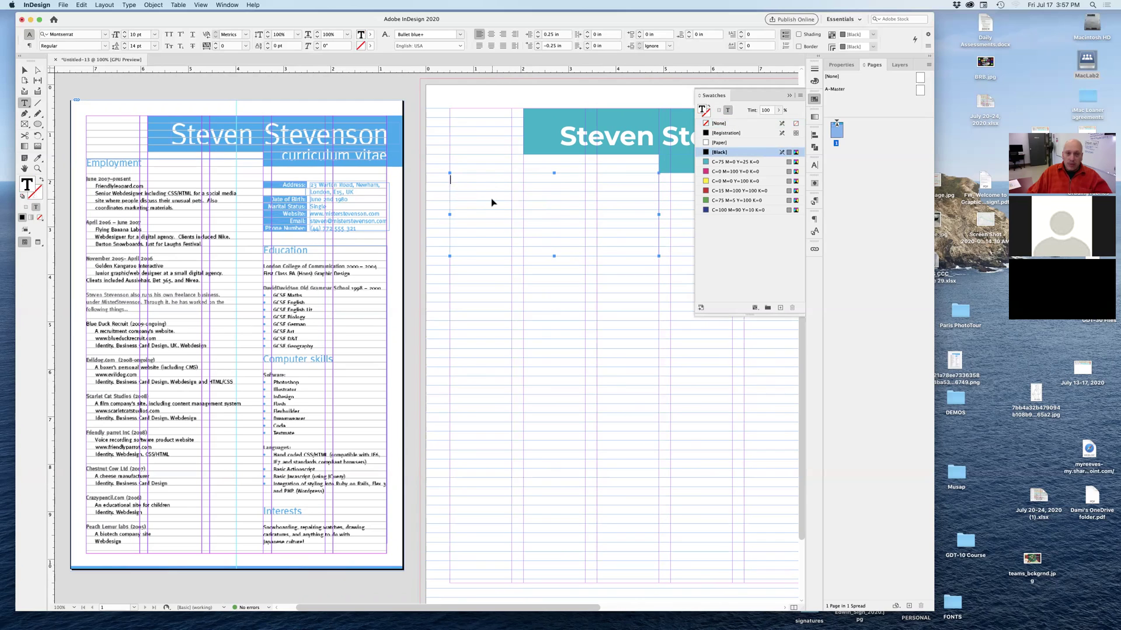
pyautogui.press('super+v')
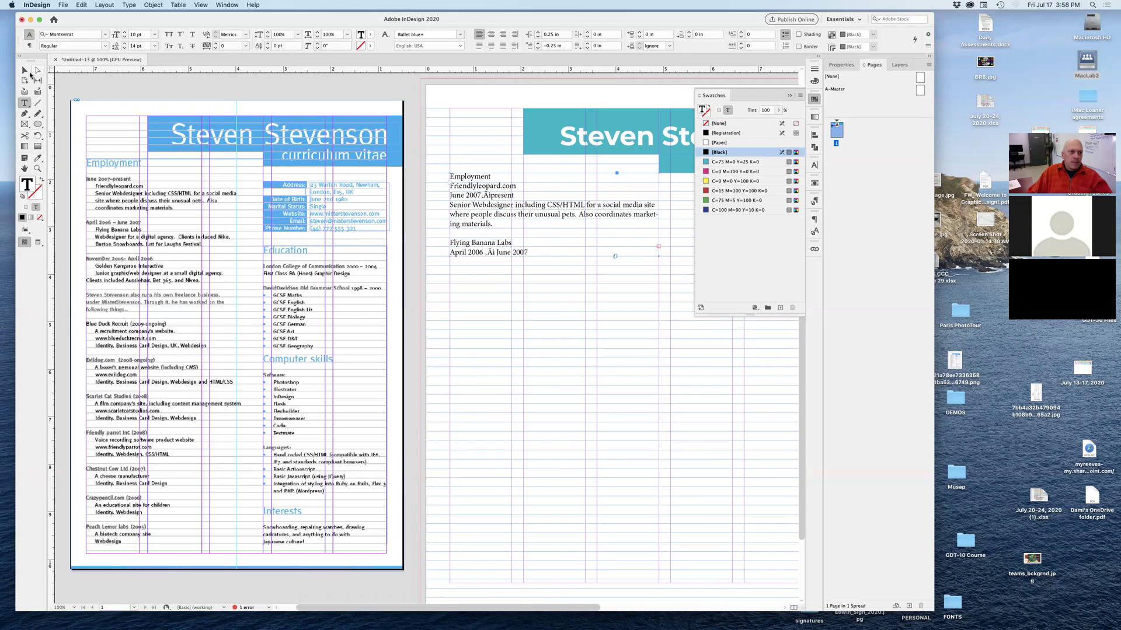
pyautogui.click(29, 73)
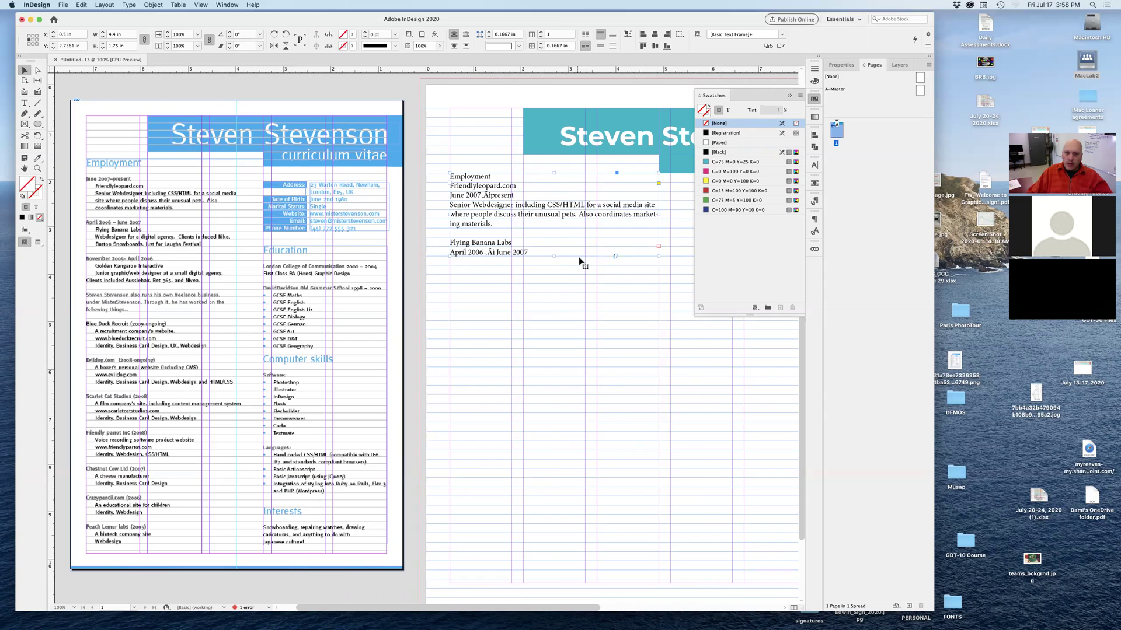
pyautogui.moveTo(554, 256); pyautogui.dragTo(556, 413)
# Apply the Body copy paragraph style to all the pasted employment text and Title 1 to its Employment heading.
pyautogui.doubleClick(597, 358)
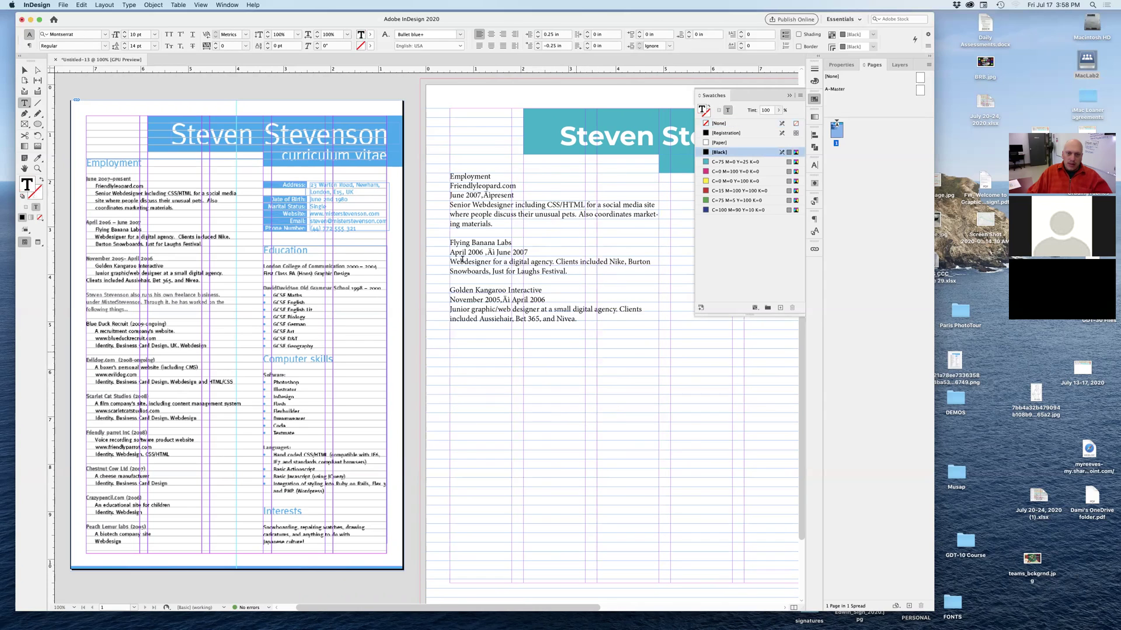
pyautogui.hotkey('shift', 'Up')
pyautogui.hotkey('shift', 'Up')
pyautogui.hotkey('shift', 'Up')
pyautogui.hotkey('shift', 'Up')
pyautogui.hotkey('shift', 'Up')
pyautogui.hotkey('shift', 'Up')
pyautogui.hotkey('shift', 'Up')
pyautogui.hotkey('shift', 'Up')
pyautogui.hotkey('shift', 'Up')
pyautogui.hotkey('shift', 'Up')
pyautogui.hotkey('shift', 'Up')
pyautogui.hotkey('shift', 'Up')
pyautogui.hotkey('shift', 'Up')
pyautogui.hotkey('shift', 'Up')
pyautogui.hotkey('shift', 'Up')
pyautogui.hotkey('shift', 'Up')
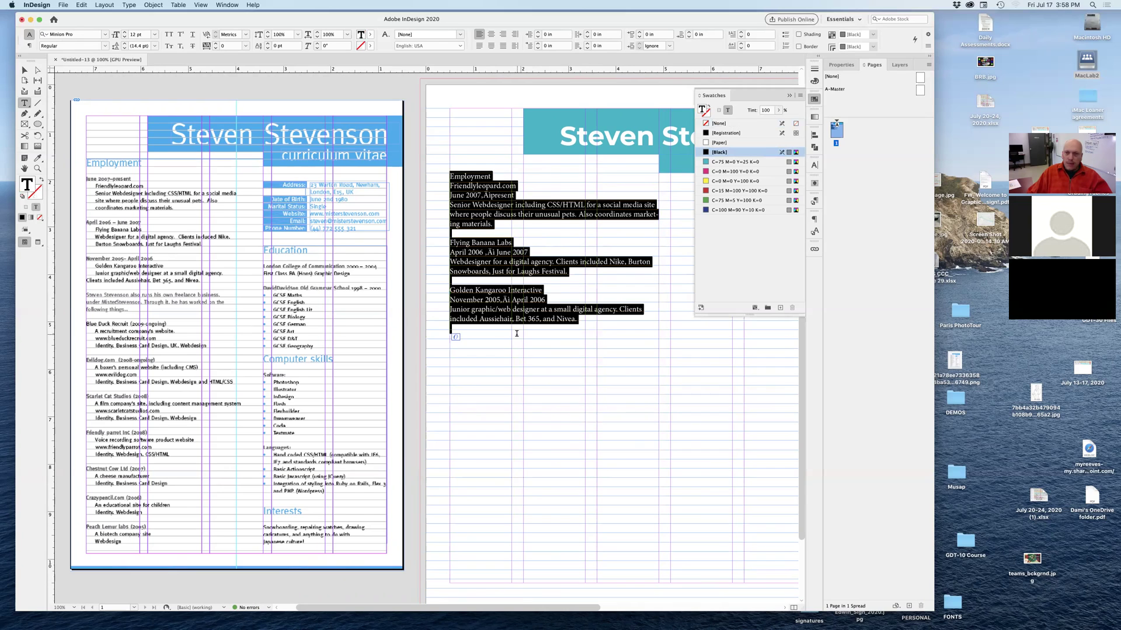
pyautogui.click(815, 205)
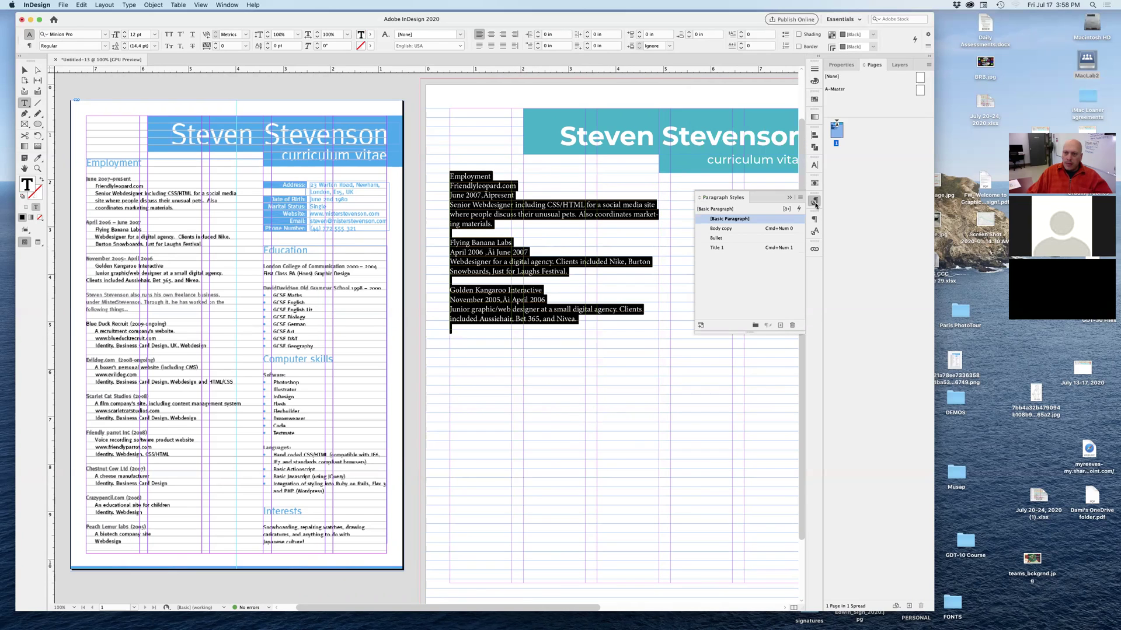
pyautogui.click(727, 229)
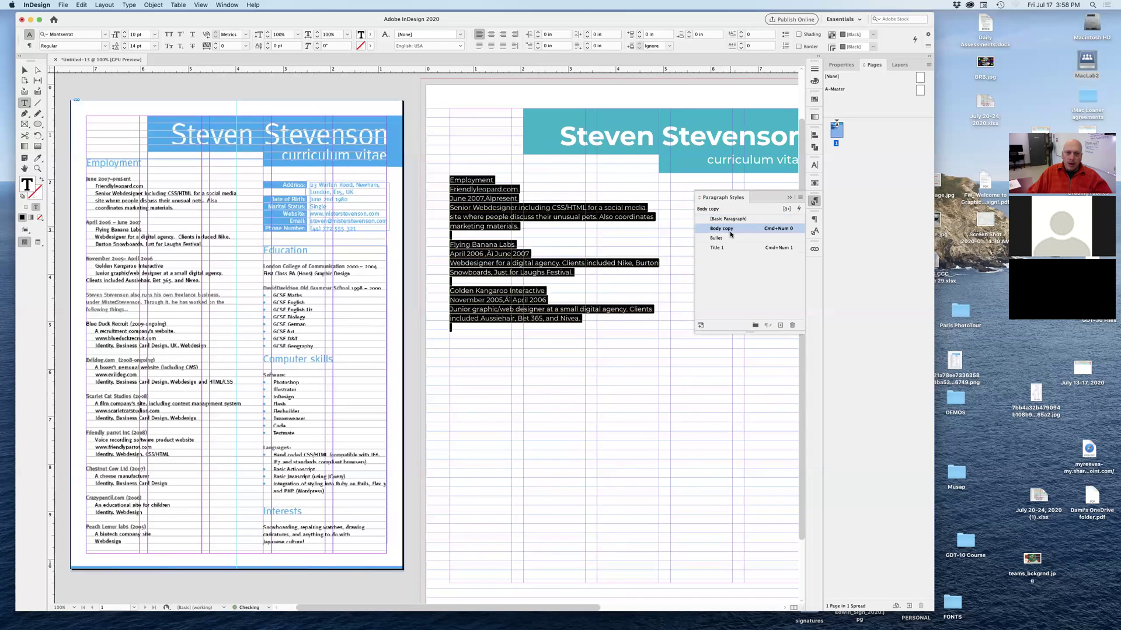
pyautogui.click(424, 323)
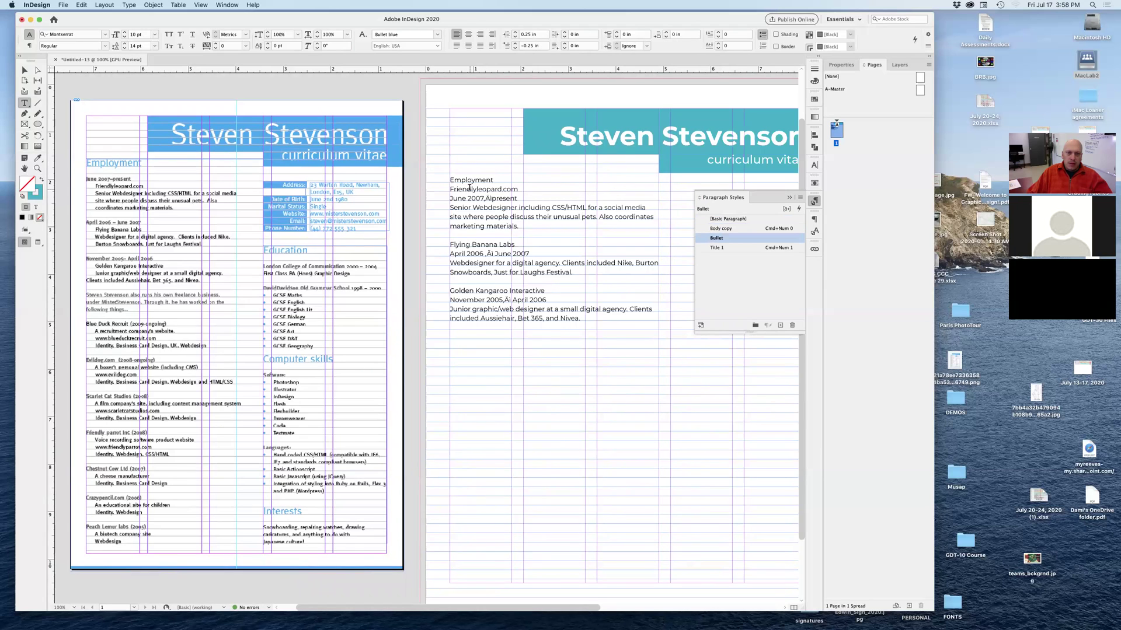
pyautogui.click(722, 248)
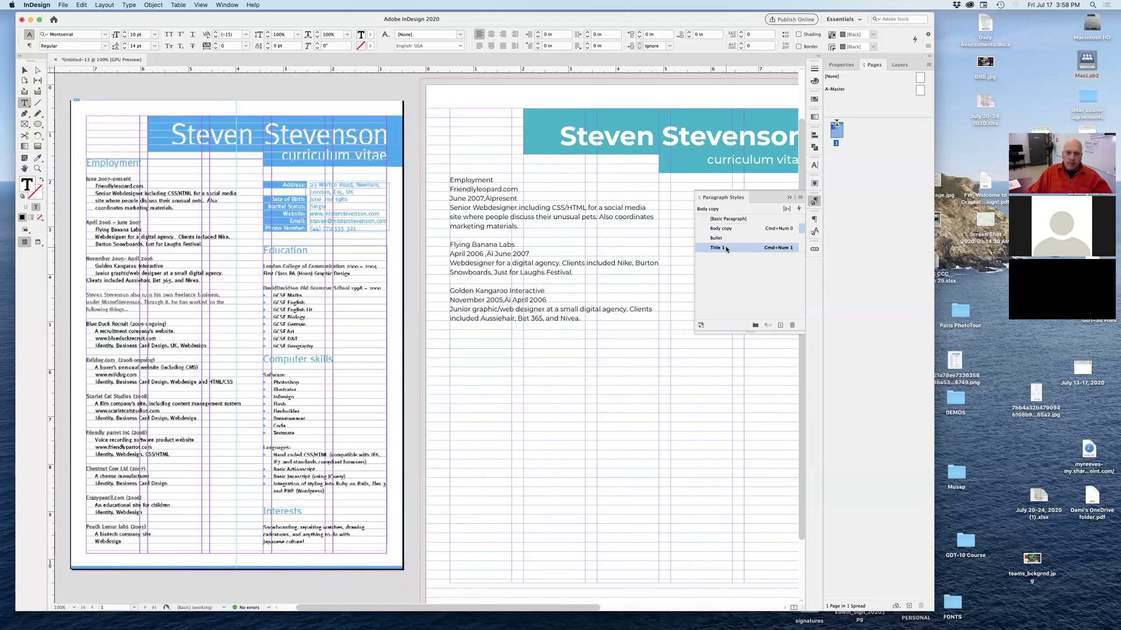
# Move the Friendlyleopard.com line below the June 2007 date line in the first employment entry.
pyautogui.tripleClick(468, 198)
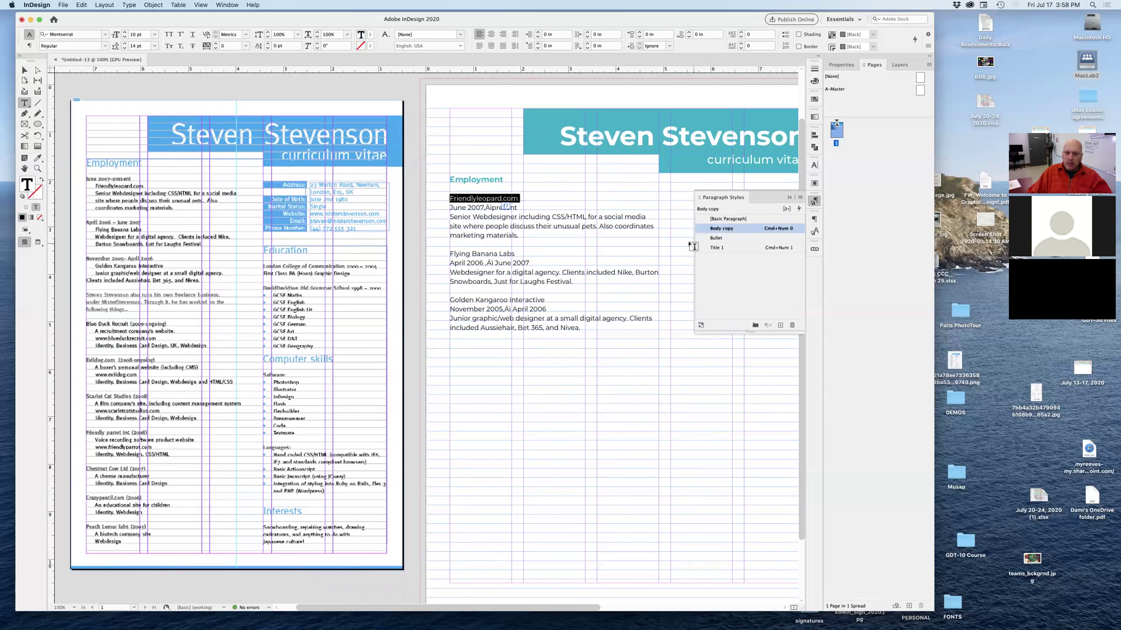
pyautogui.click(435, 301)
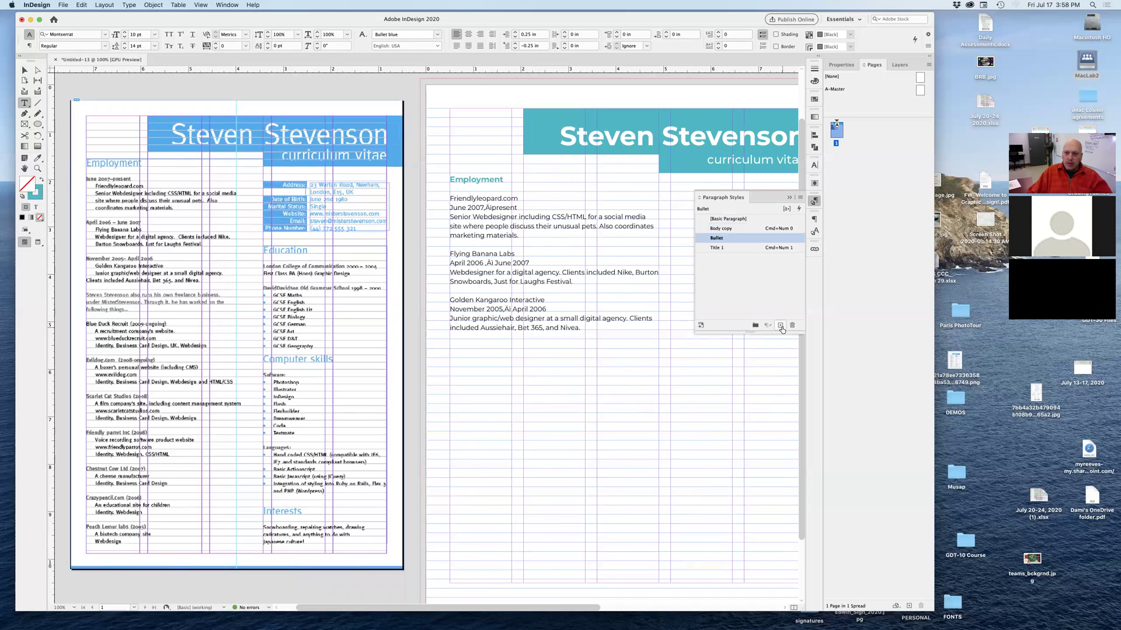
pyautogui.tripleClick(474, 199)
pyautogui.press('super+c')
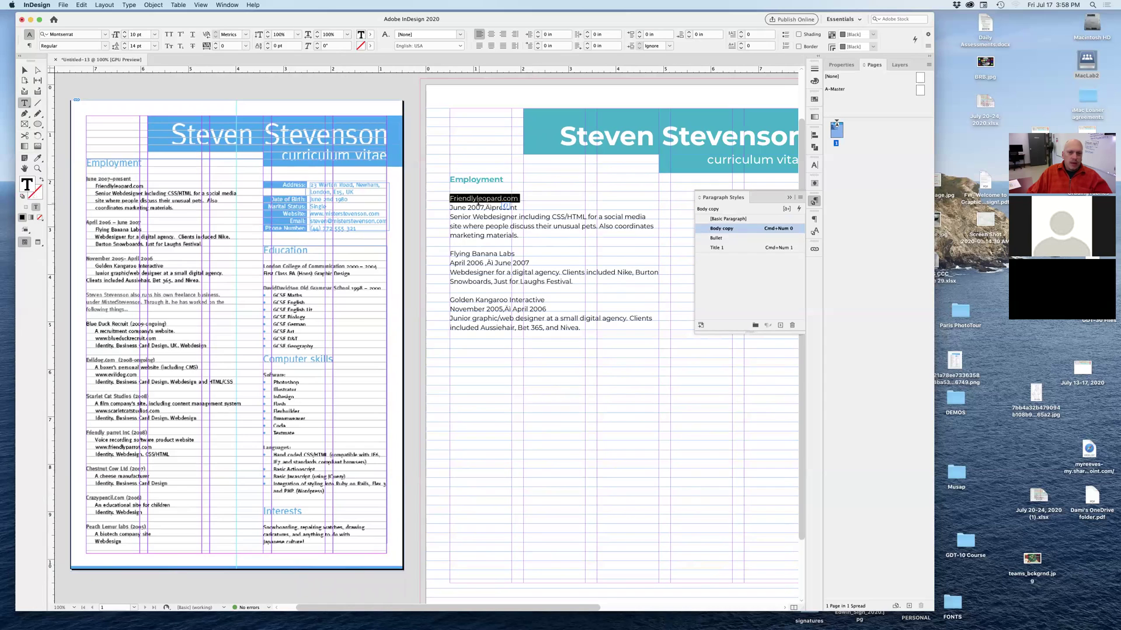
pyautogui.press('BackSpace')
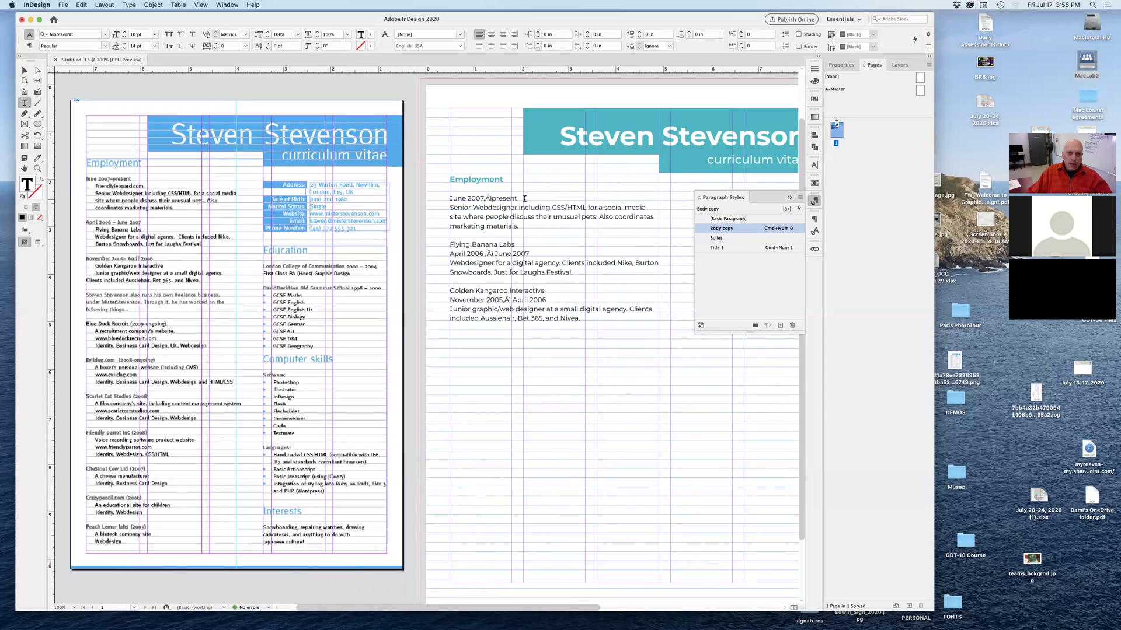
pyautogui.press('super+v')
pyautogui.press('Return')
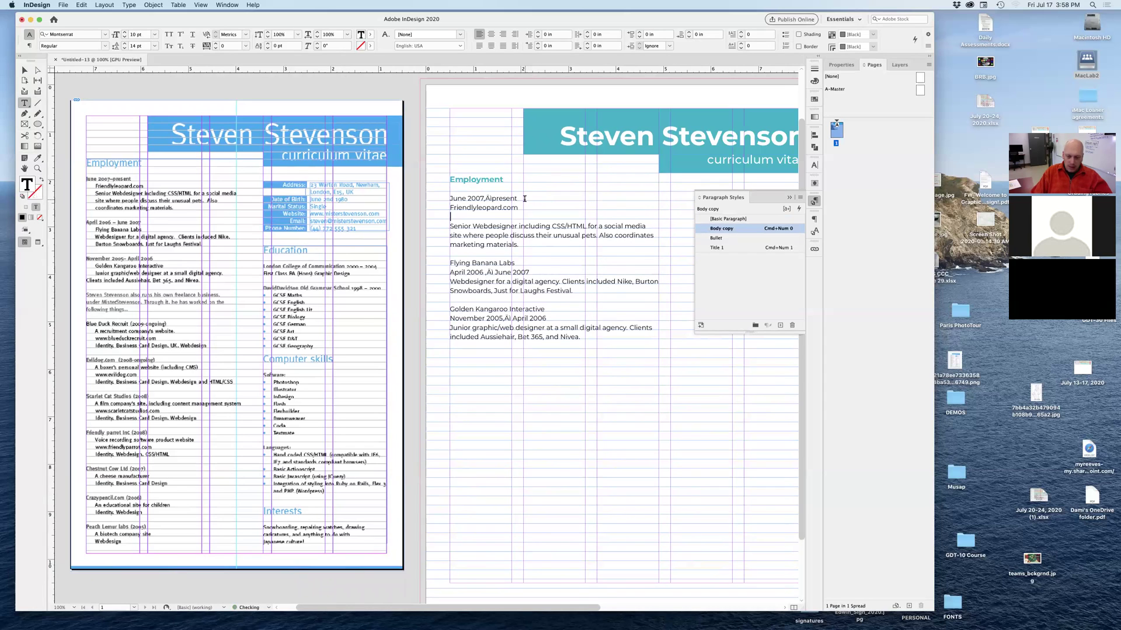
# Remove the blank line below Friendlyleopard.com and replace the garbled characters in the first date line with an en dash: June 2007–present.
pyautogui.press('BackSpace')
pyautogui.doubleClick(475, 198)
pyautogui.click(485, 199)
pyautogui.press('Delete')
pyautogui.press('Delete')
pyautogui.press('Delete')
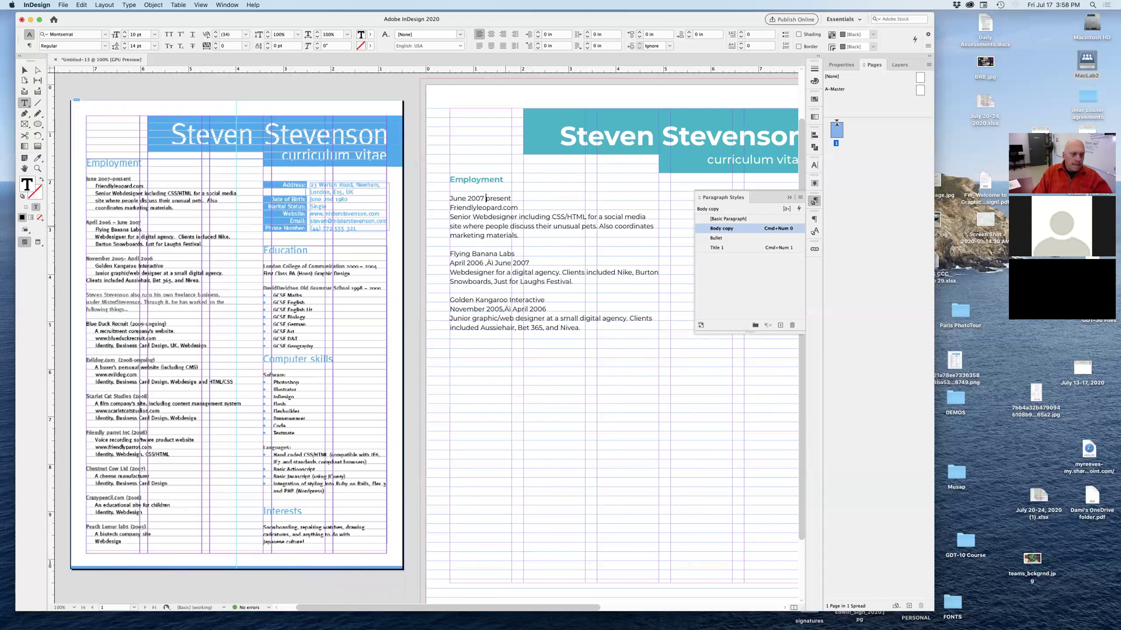
pyautogui.press('BackSpace')
pyautogui.write('–')
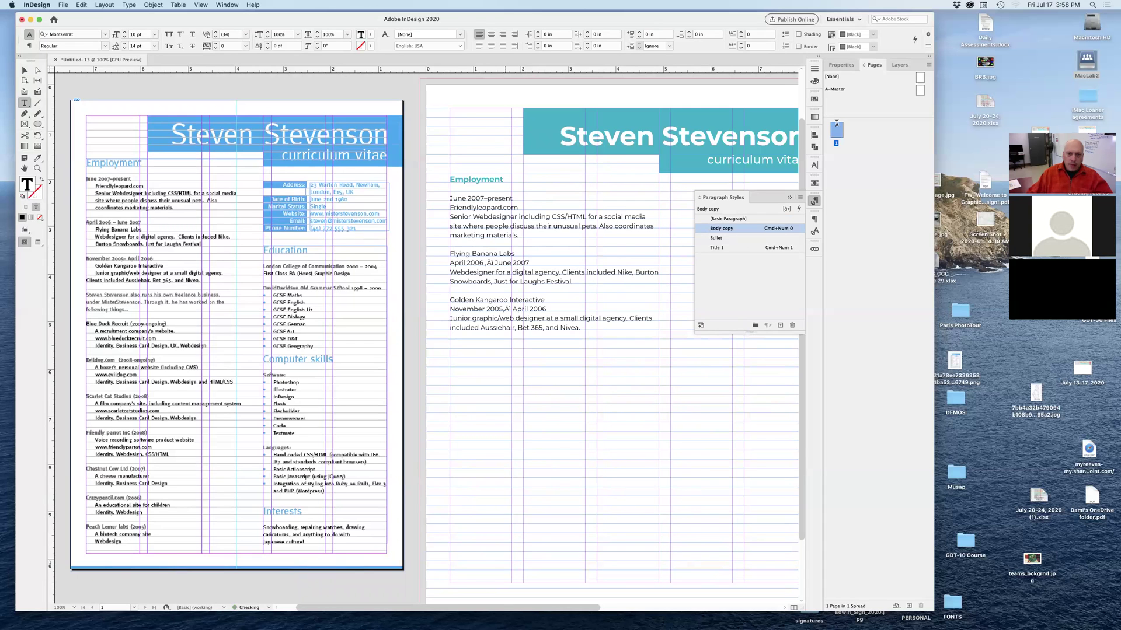
# Set the font style of the June 2007–present line to SemiBold.
pyautogui.tripleClick(495, 197)
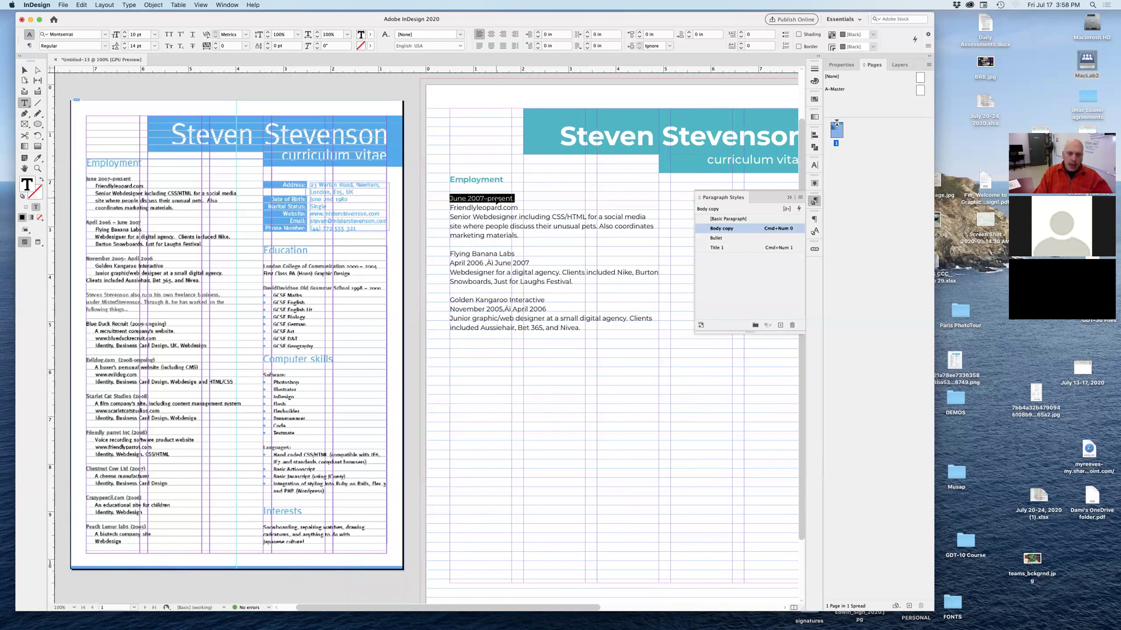
pyautogui.press('super+equal')
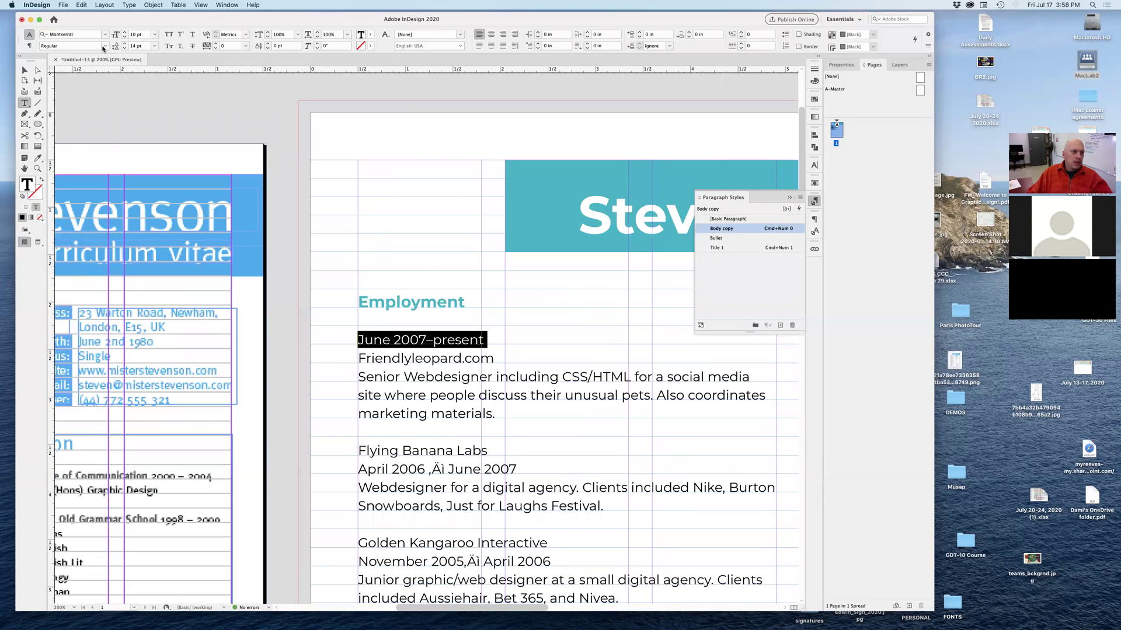
pyautogui.click(104, 46)
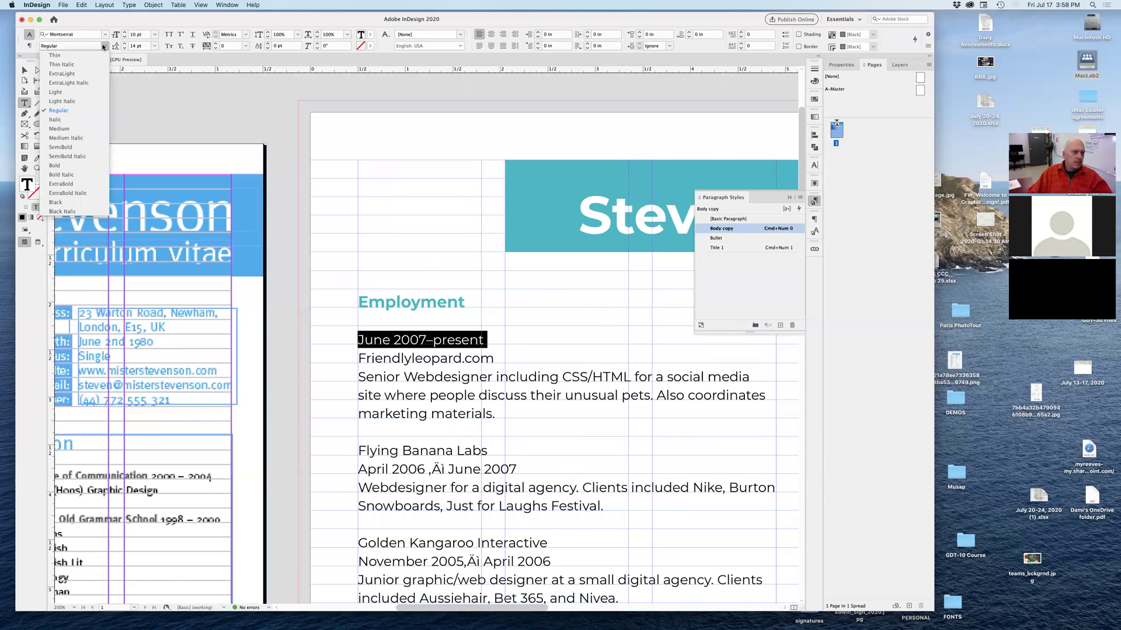
pyautogui.click(80, 147)
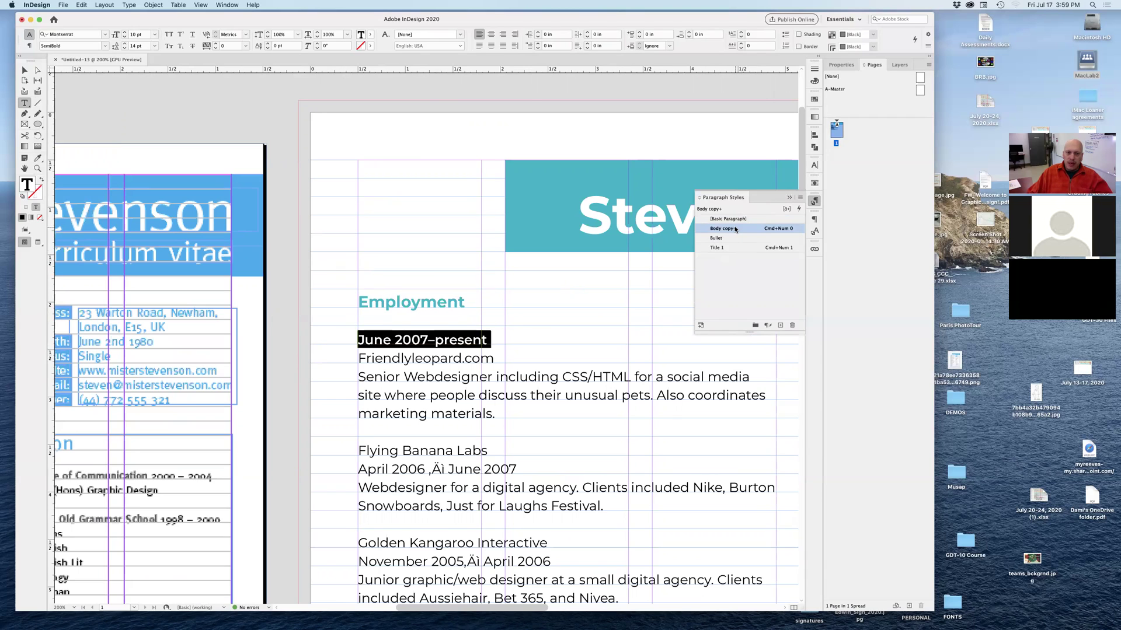
# Redefine the Body copy paragraph style from the SemiBold formatting of the June 2007–present line.
pyautogui.moveTo(472, 359)
pyautogui.mouseDown()
pyautogui.moveTo(499, 414)
pyautogui.moveTo(475, 369)
pyautogui.mouseUp()
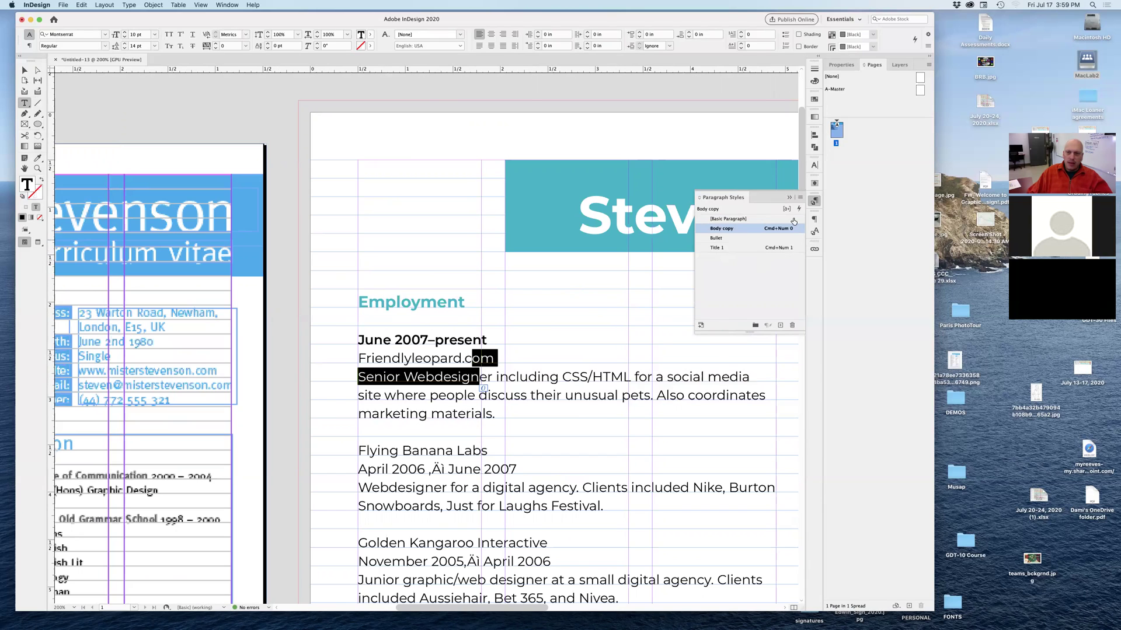
pyautogui.tripleClick(463, 339)
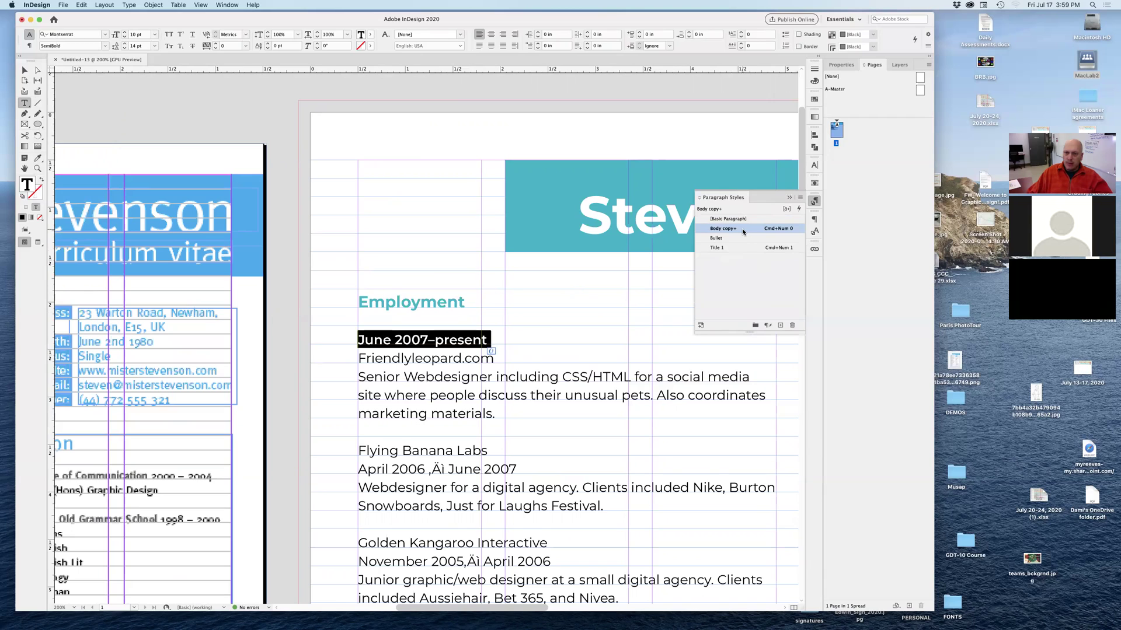
pyautogui.rightClick(742, 230)
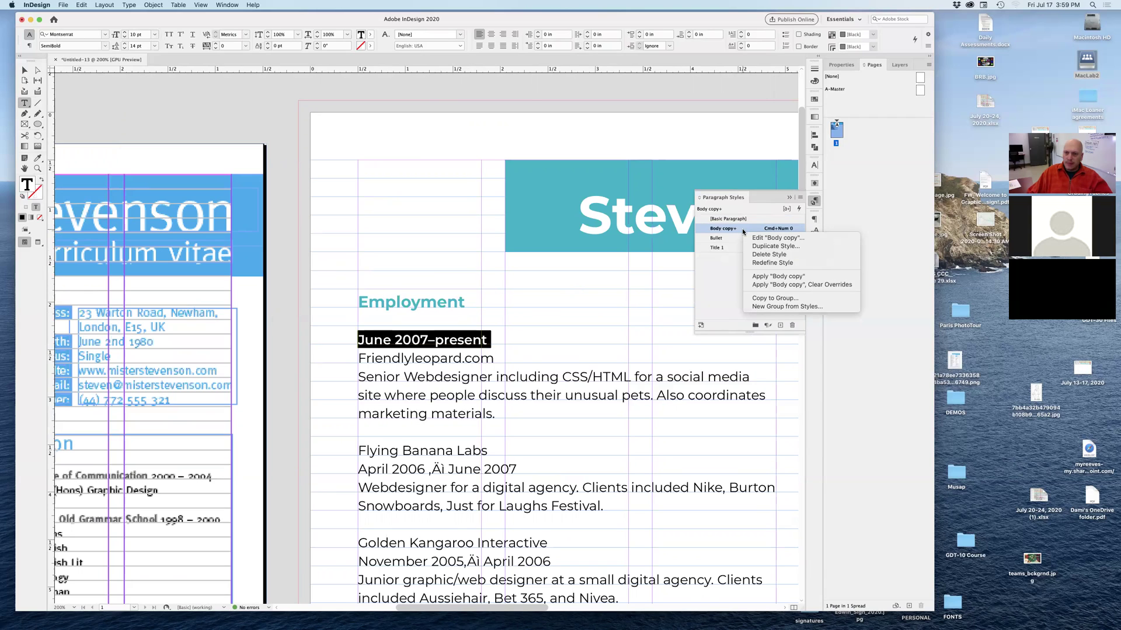
pyautogui.click(791, 264)
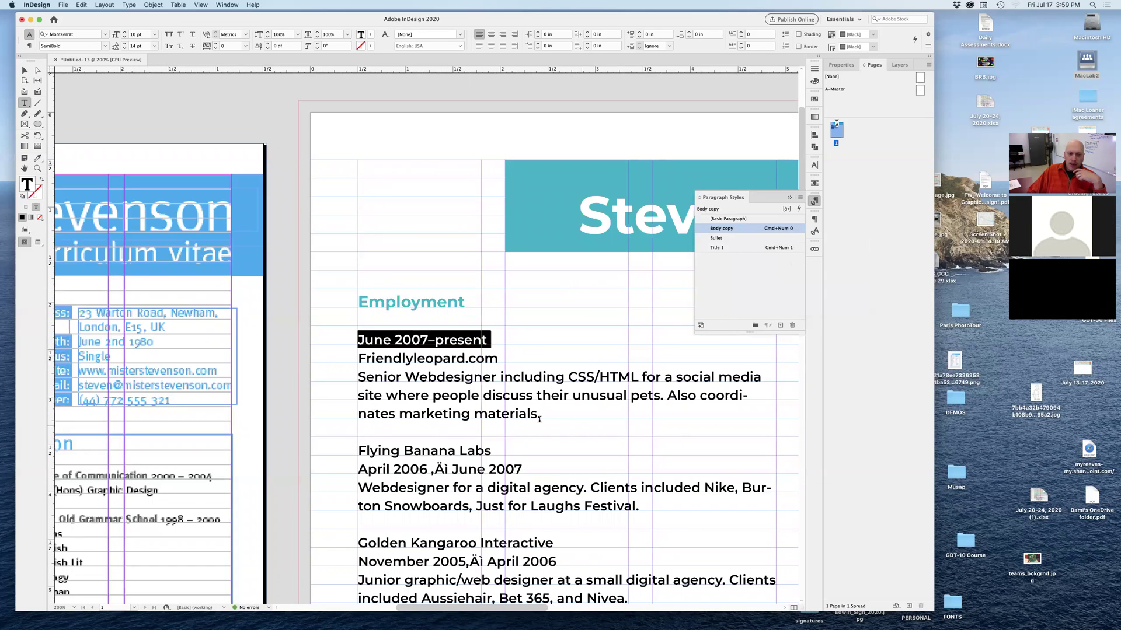
pyautogui.click(311, 407)
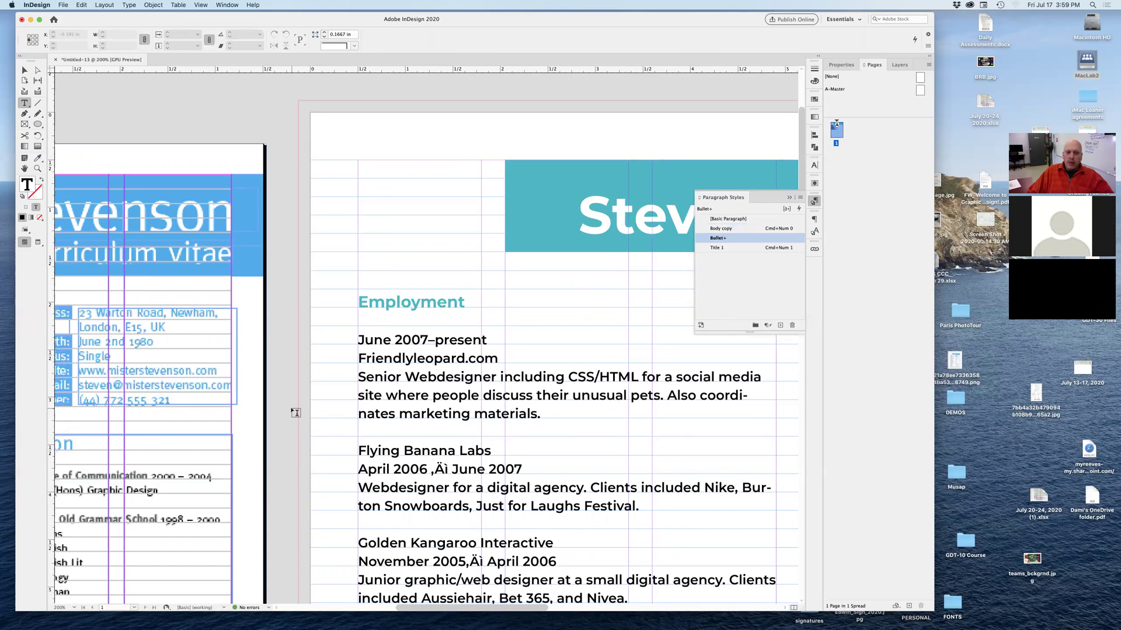
pyautogui.press('super+minus')
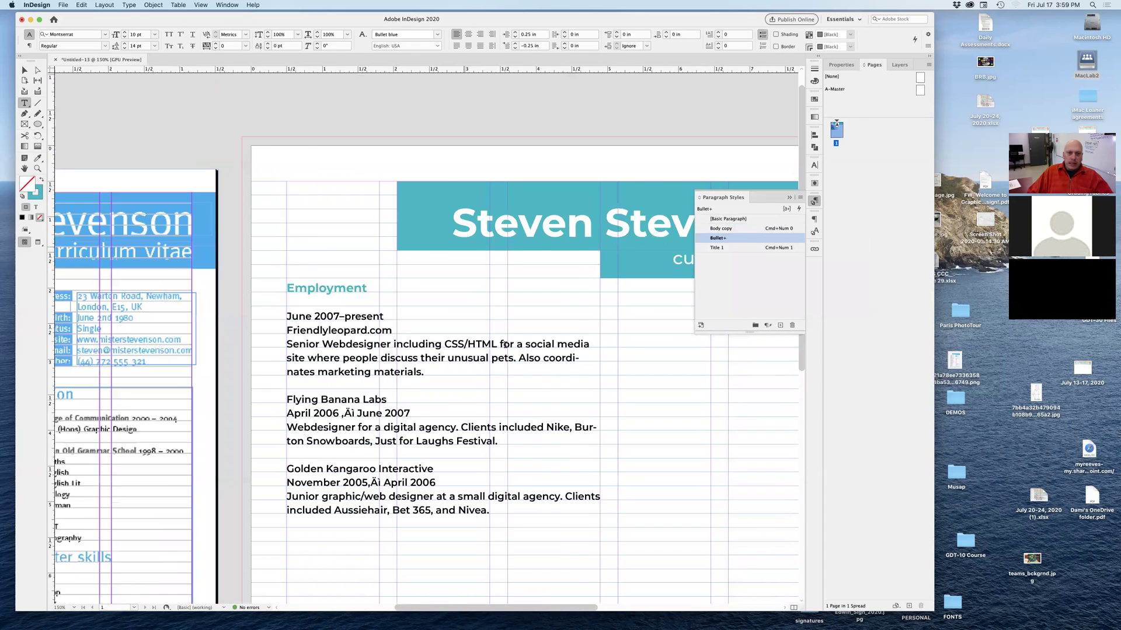
# Create a paragraph style named Body indent, based on Body copy, for the Friendlyleopard.com line and its job description.
pyautogui.moveTo(226, 228); pyautogui.dragTo(456, 396)
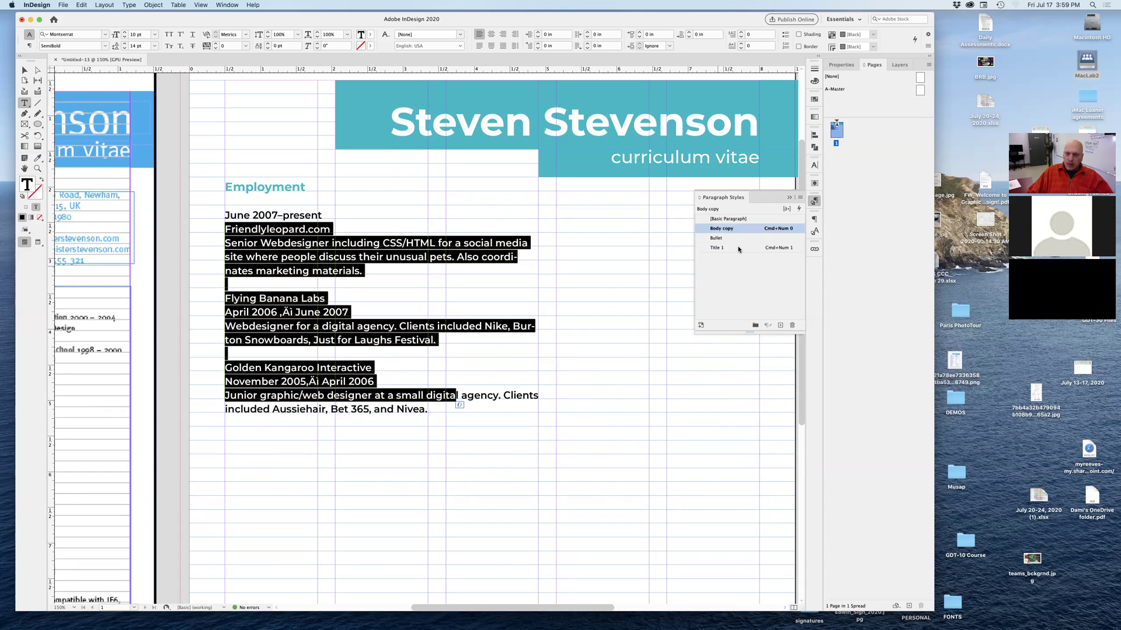
pyautogui.click(362, 249)
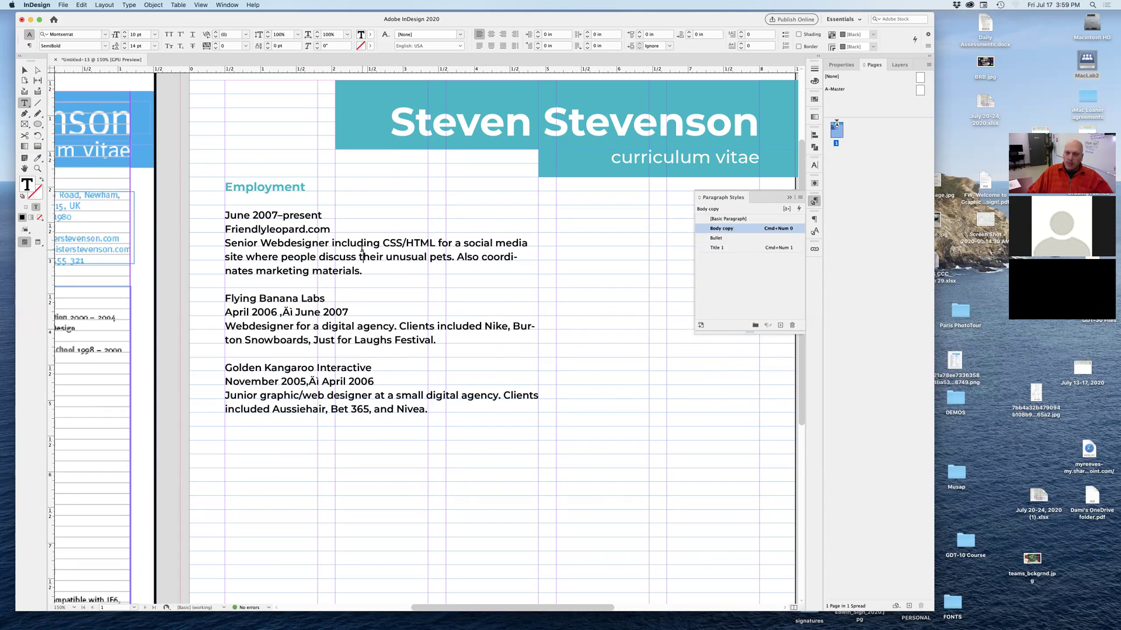
pyautogui.doubleClick(362, 249)
pyautogui.doubleClick(361, 249)
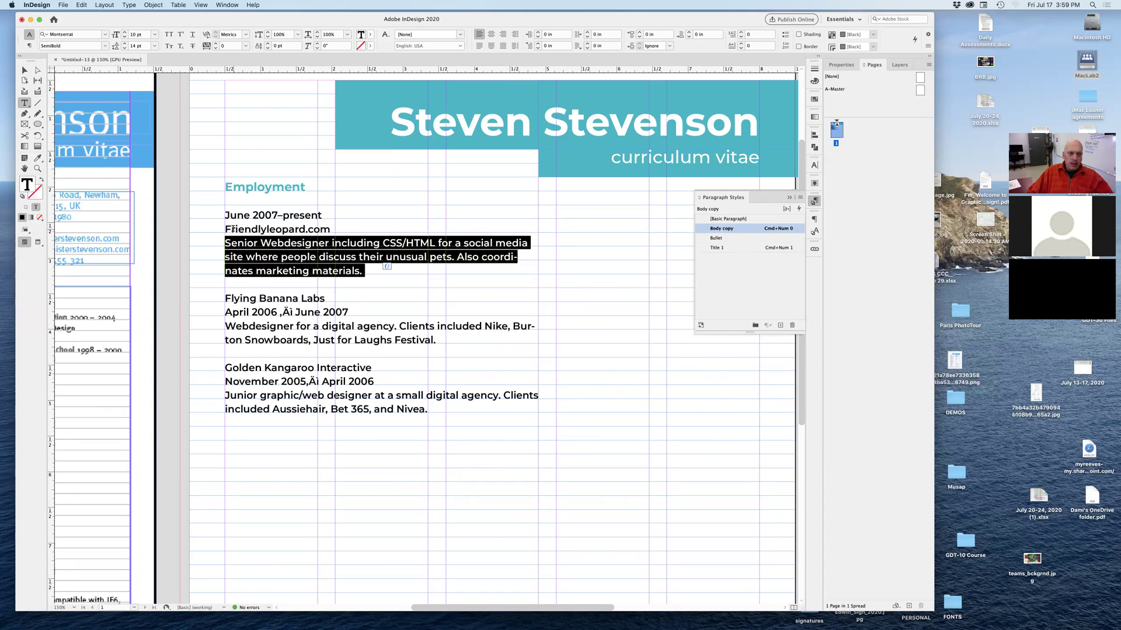
pyautogui.moveTo(227, 230); pyautogui.dragTo(364, 272)
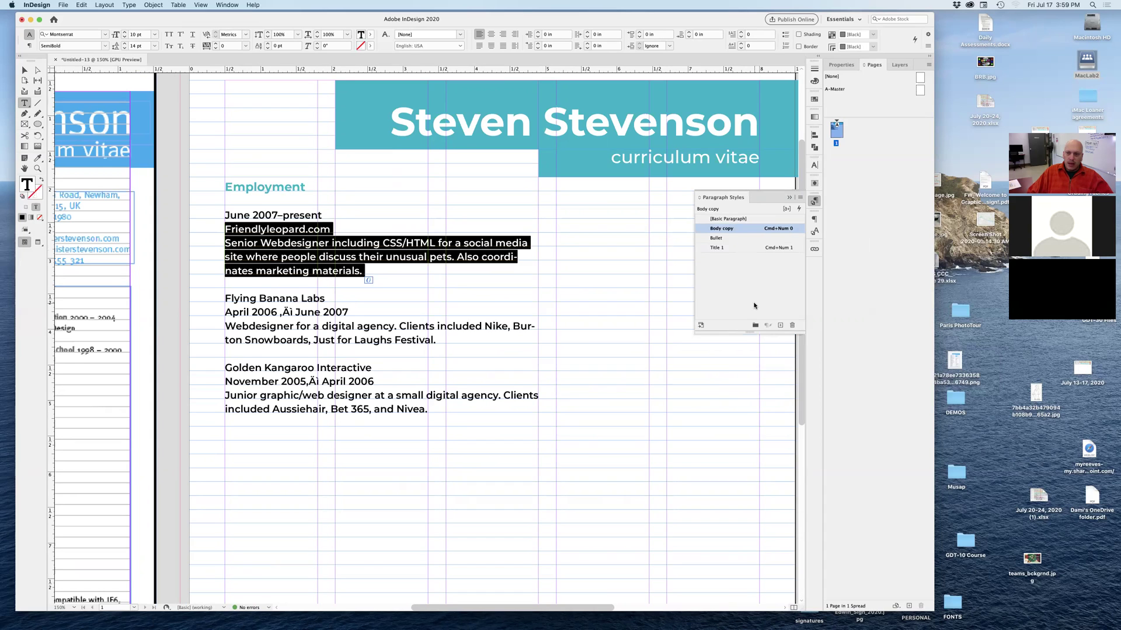
pyautogui.click(781, 325)
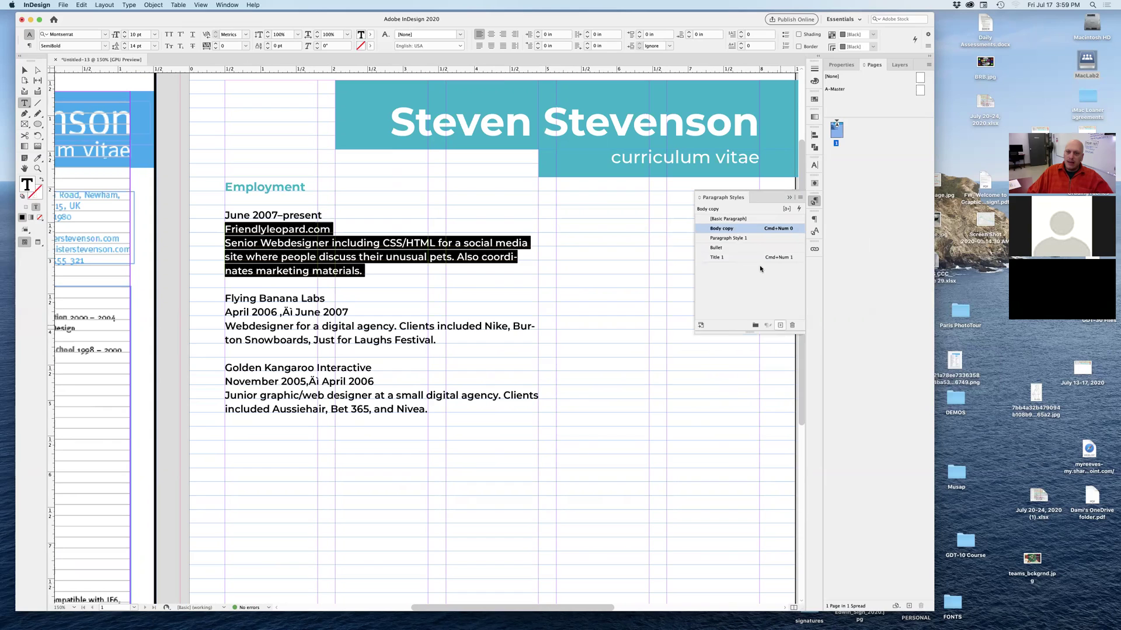
pyautogui.doubleClick(708, 239)
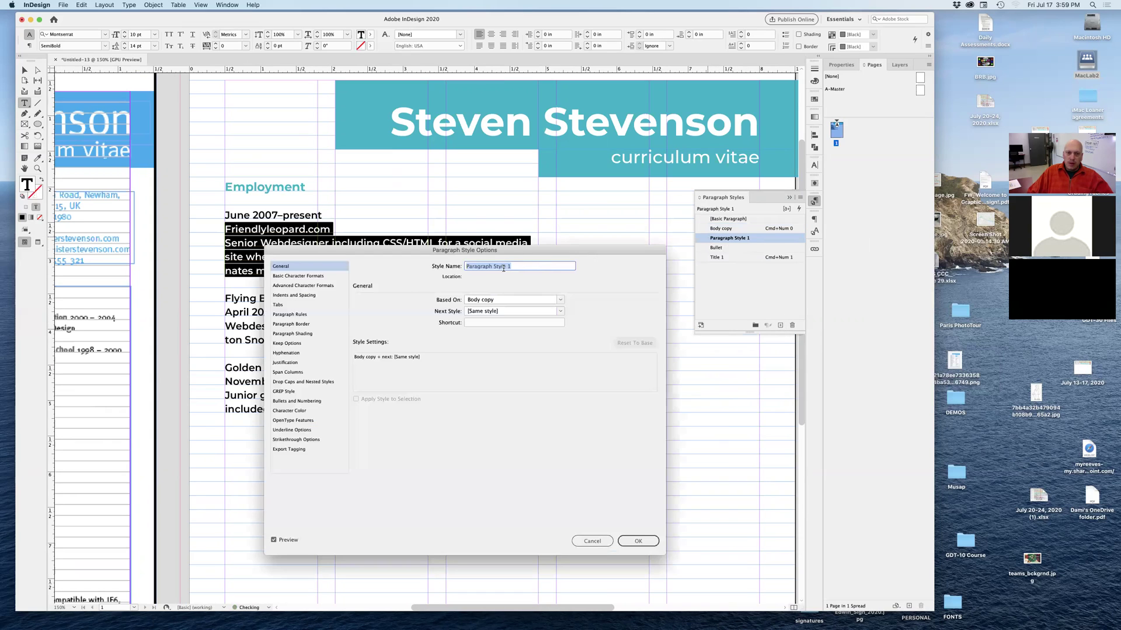
pyautogui.write('Body indent')
pyautogui.moveTo(531, 255); pyautogui.dragTo(642, 288)
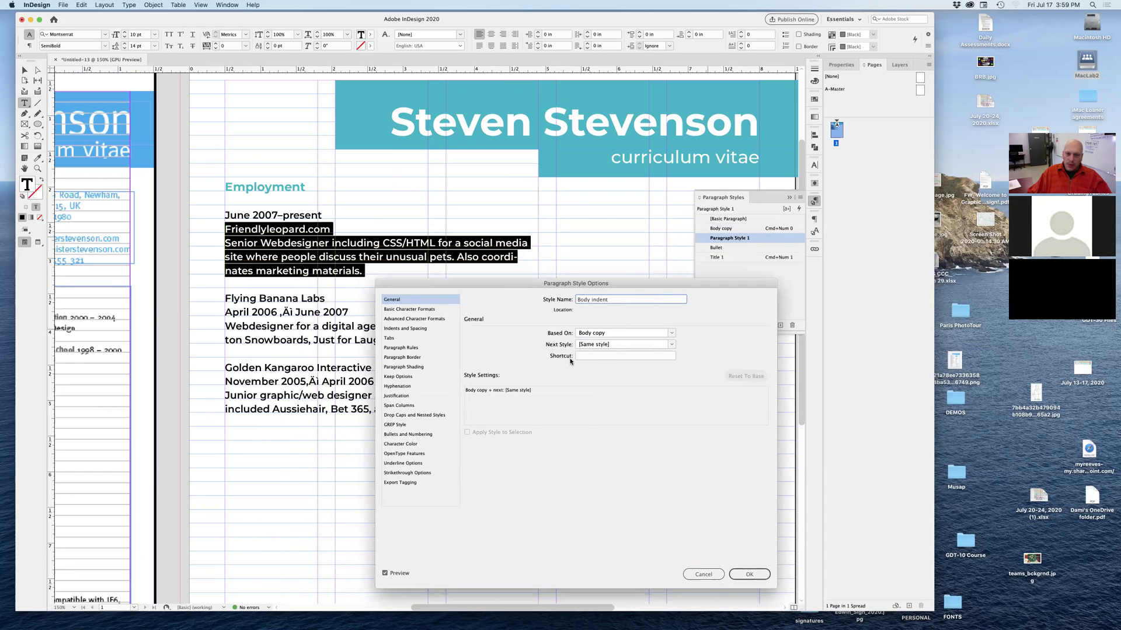
# Give the Body indent style the Regular font style and a left indent of 0.25 in.
pyautogui.click(408, 310)
pyautogui.click(587, 349)
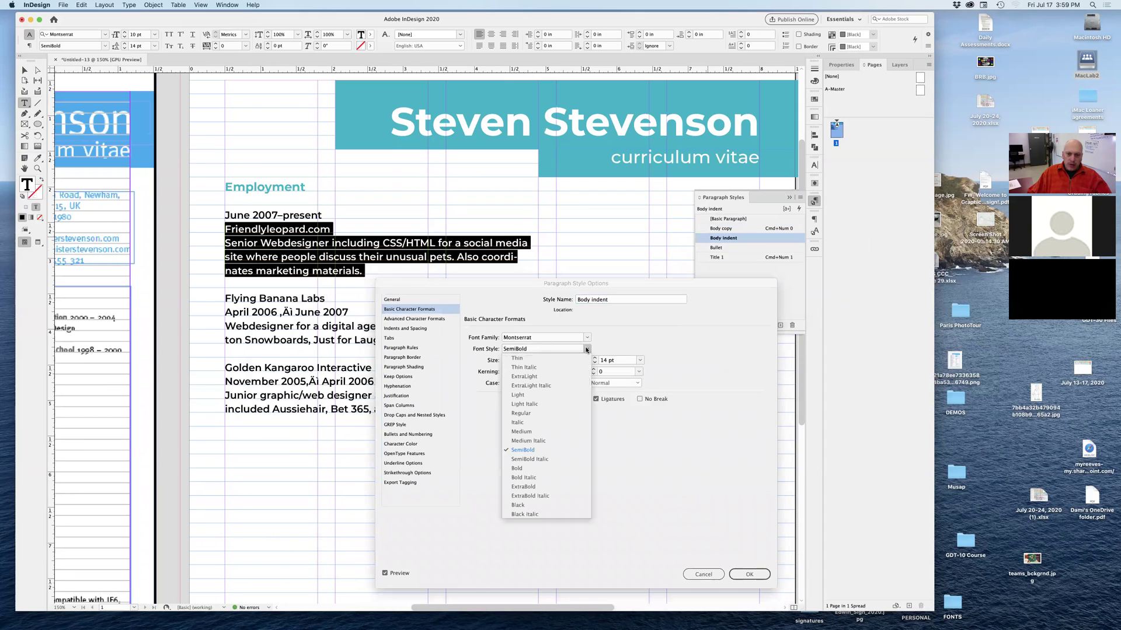
pyautogui.click(537, 410)
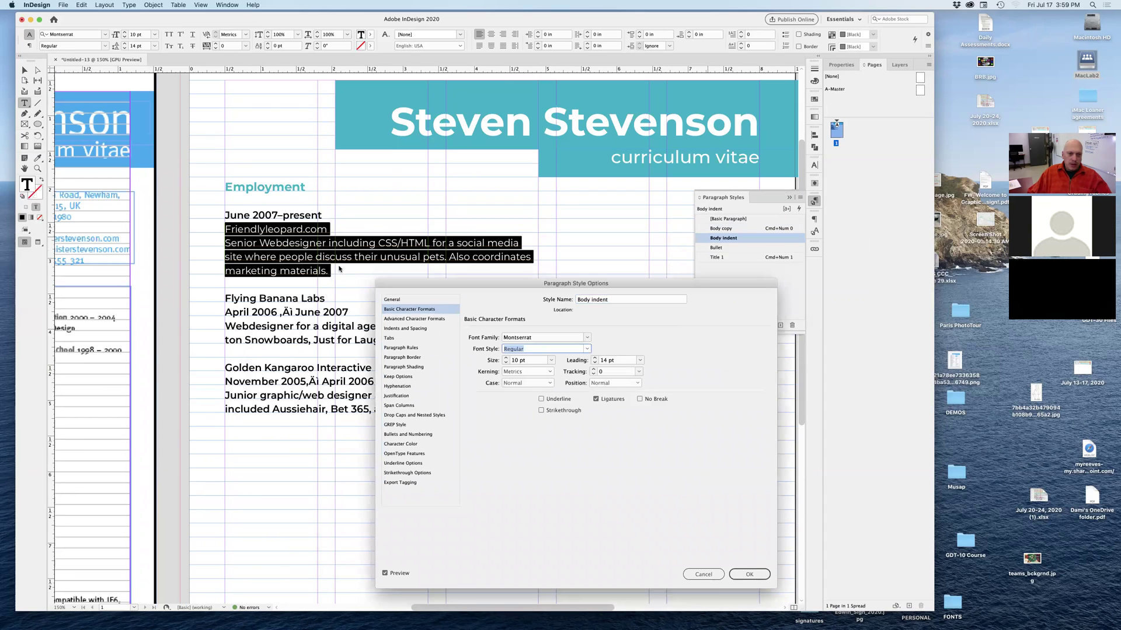
pyautogui.click(415, 330)
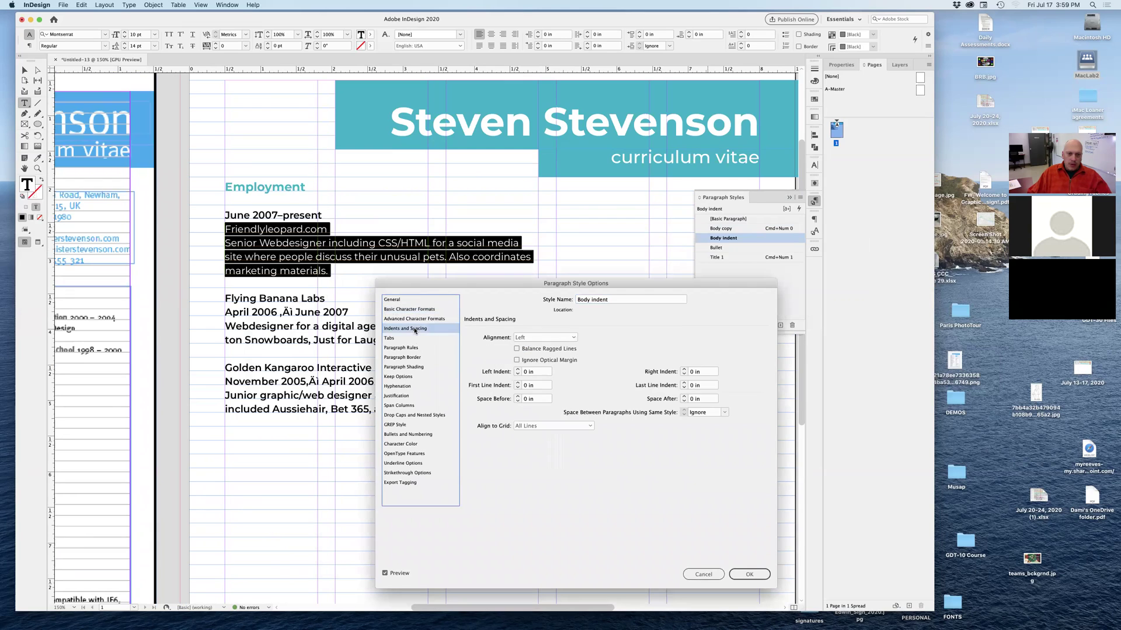
pyautogui.click(517, 370)
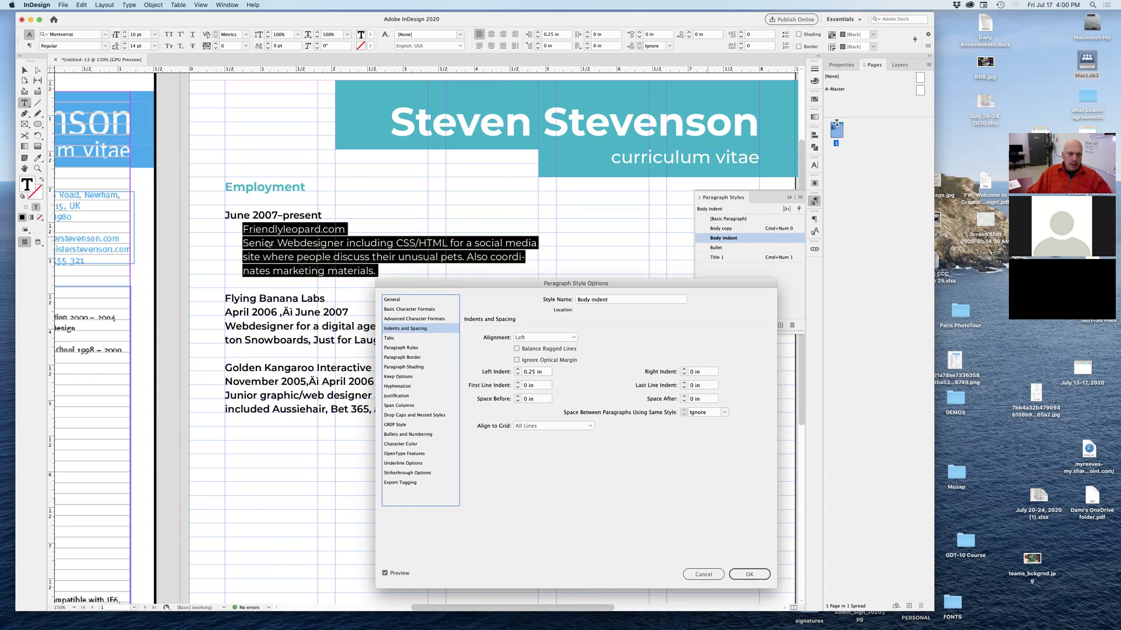
pyautogui.moveTo(409, 285); pyautogui.dragTo(483, 246)
pyautogui.click(823, 535)
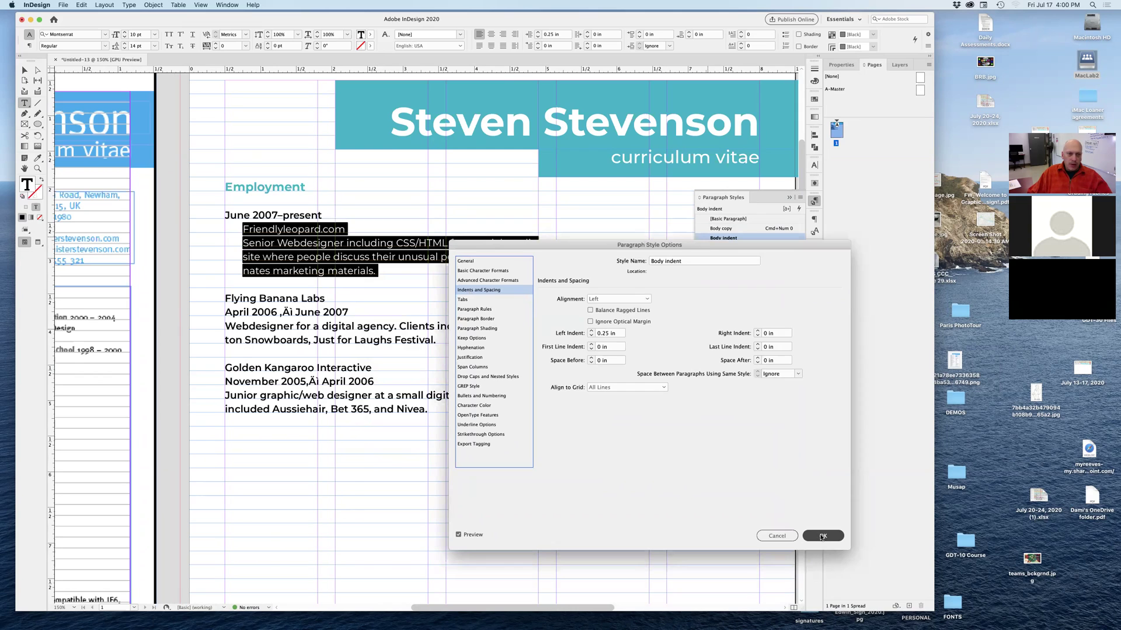
# Apply Body indent to the blank line after the first entry and to all lines below the Flying Banana Labs and Golden Kangaroo Interactive names.
pyautogui.click(247, 283)
pyautogui.click(249, 285)
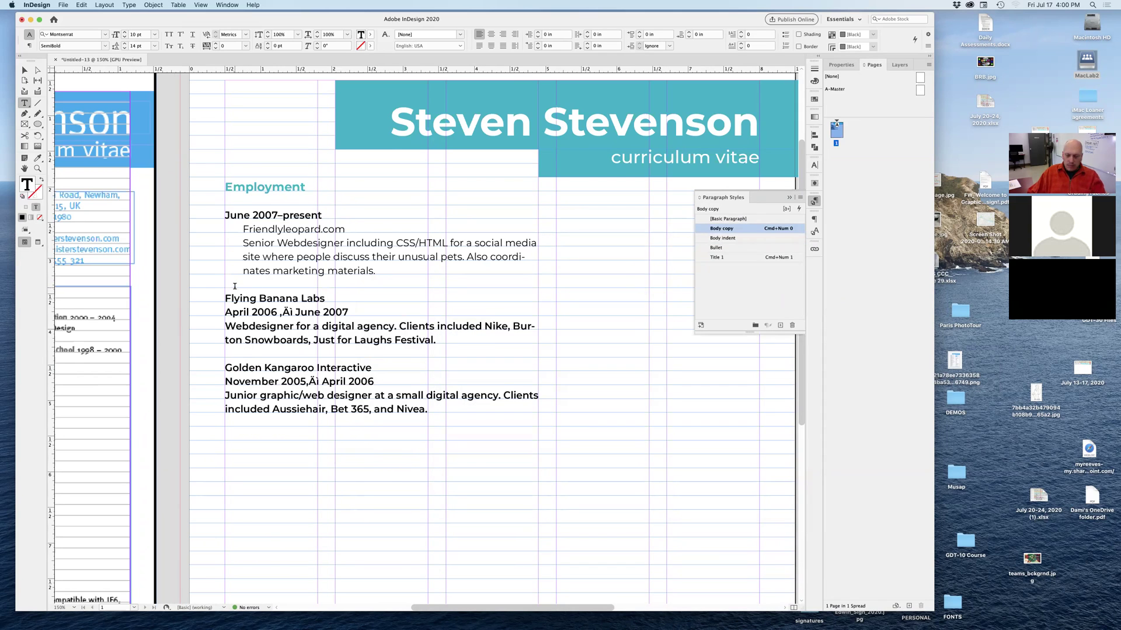
pyautogui.click(739, 239)
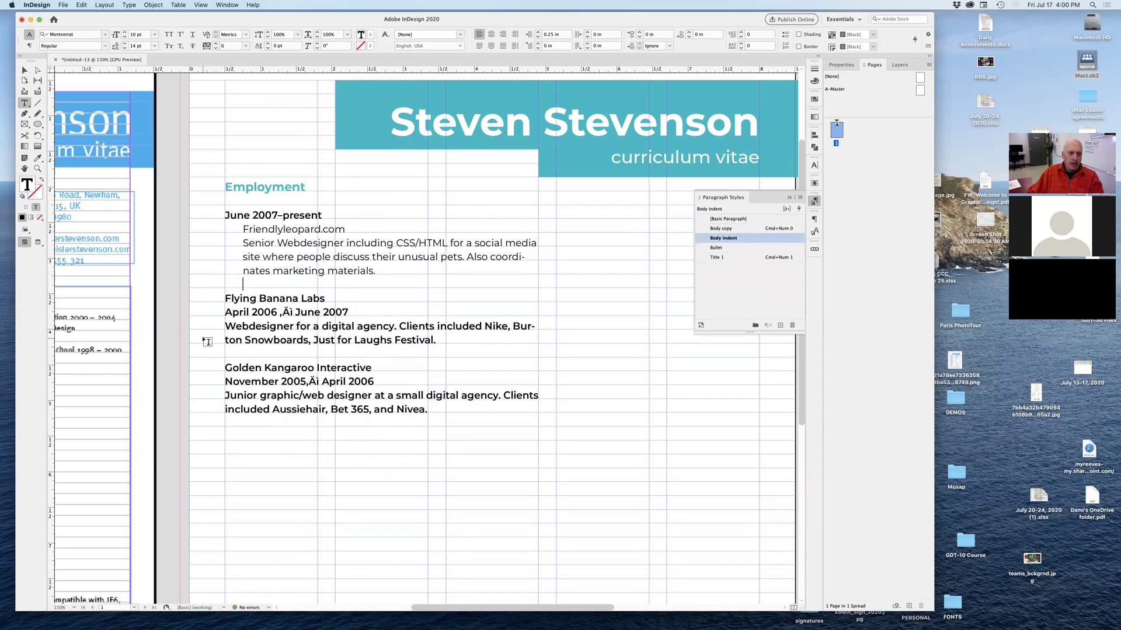
pyautogui.moveTo(226, 311); pyautogui.dragTo(227, 353)
pyautogui.click(731, 239)
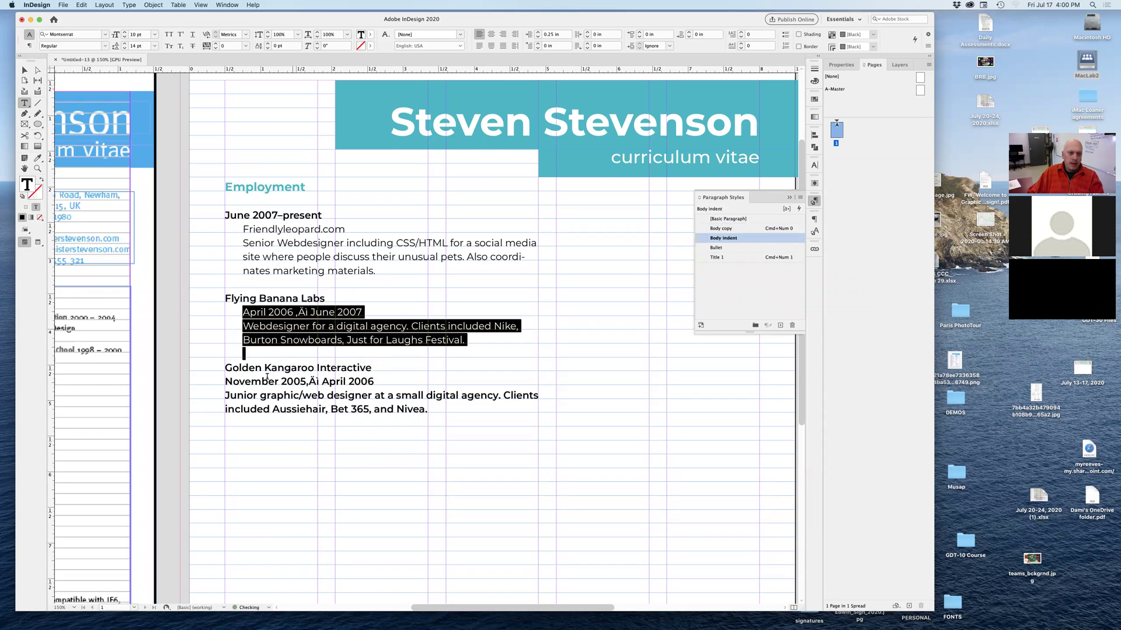
pyautogui.moveTo(228, 381); pyautogui.dragTo(227, 423)
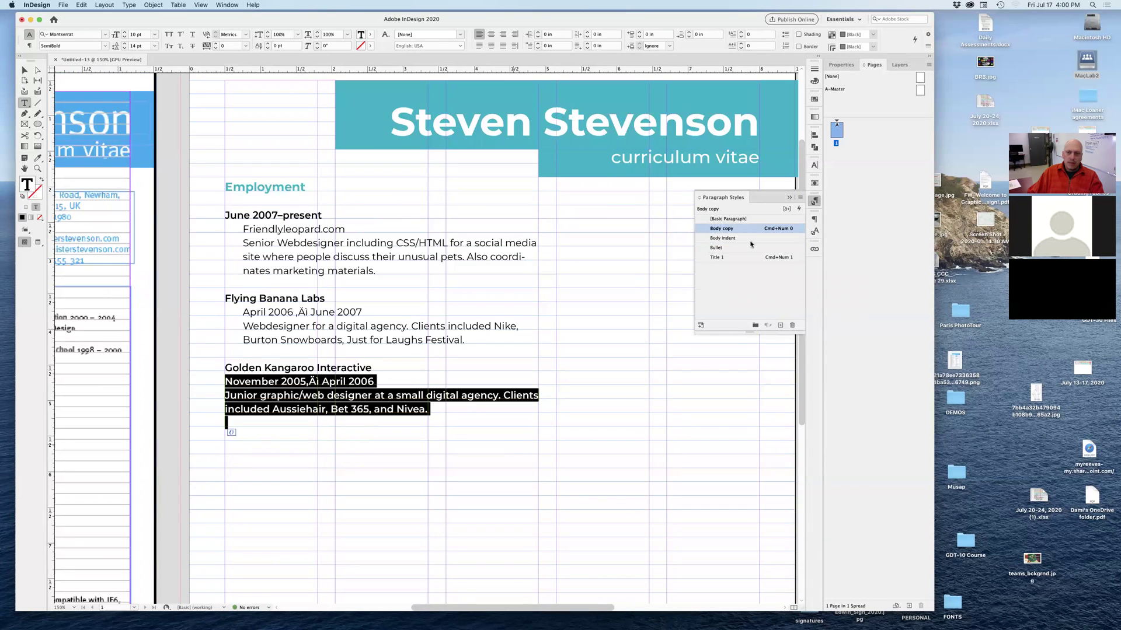
pyautogui.click(726, 239)
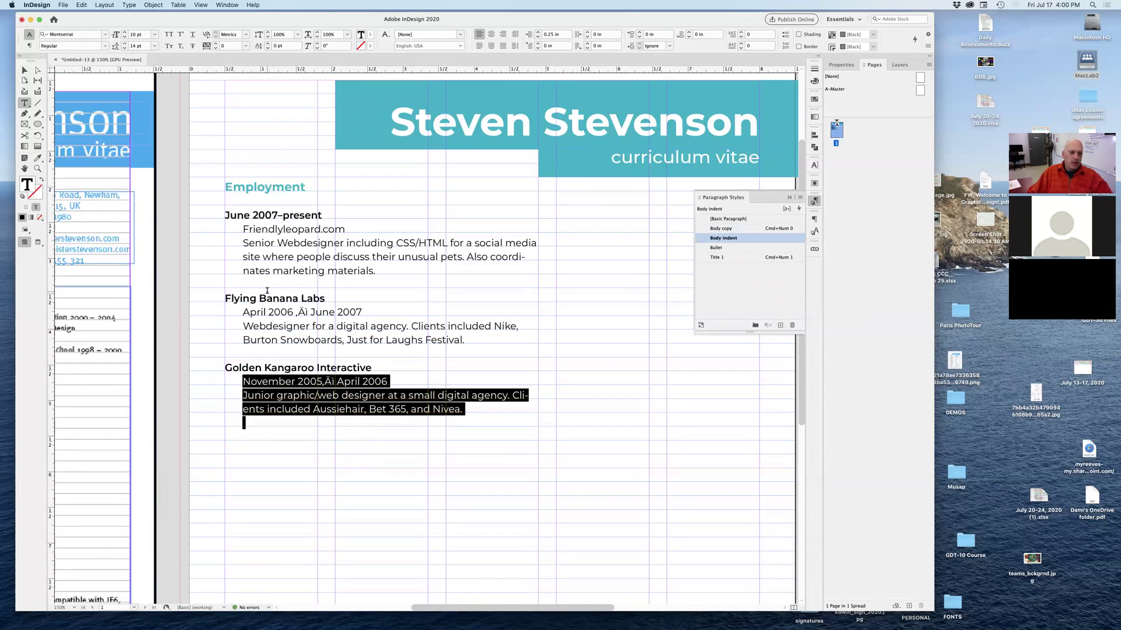
# Apply Body copy to the Flying Banana Labs date line and replace its garbled characters with an en dash: April 2006–June 2007.
pyautogui.tripleClick(280, 312)
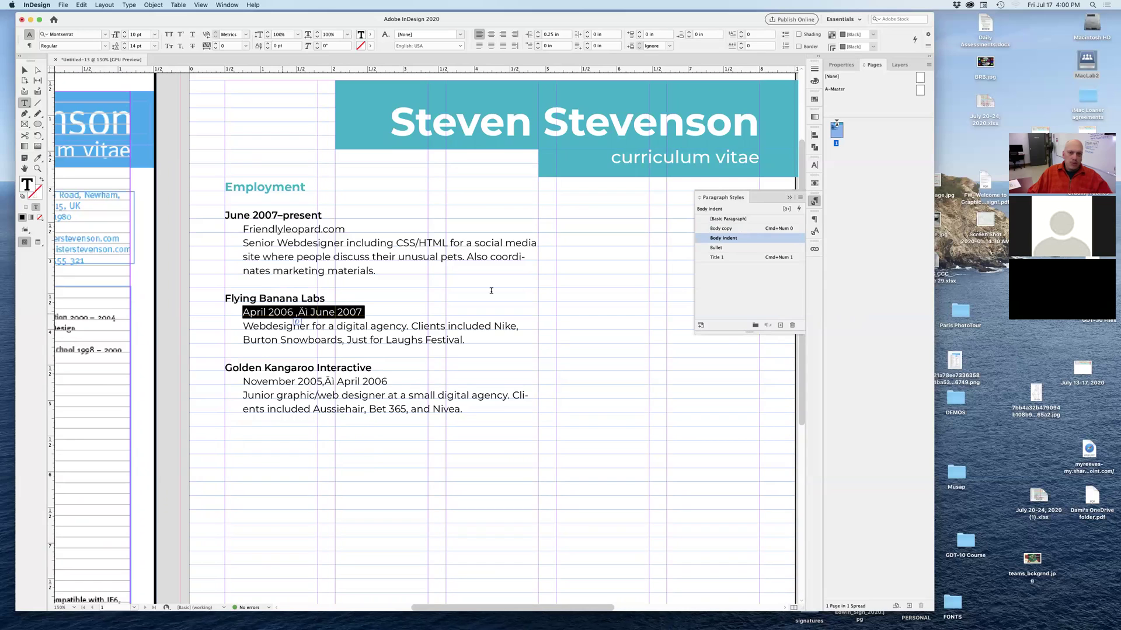
pyautogui.click(733, 230)
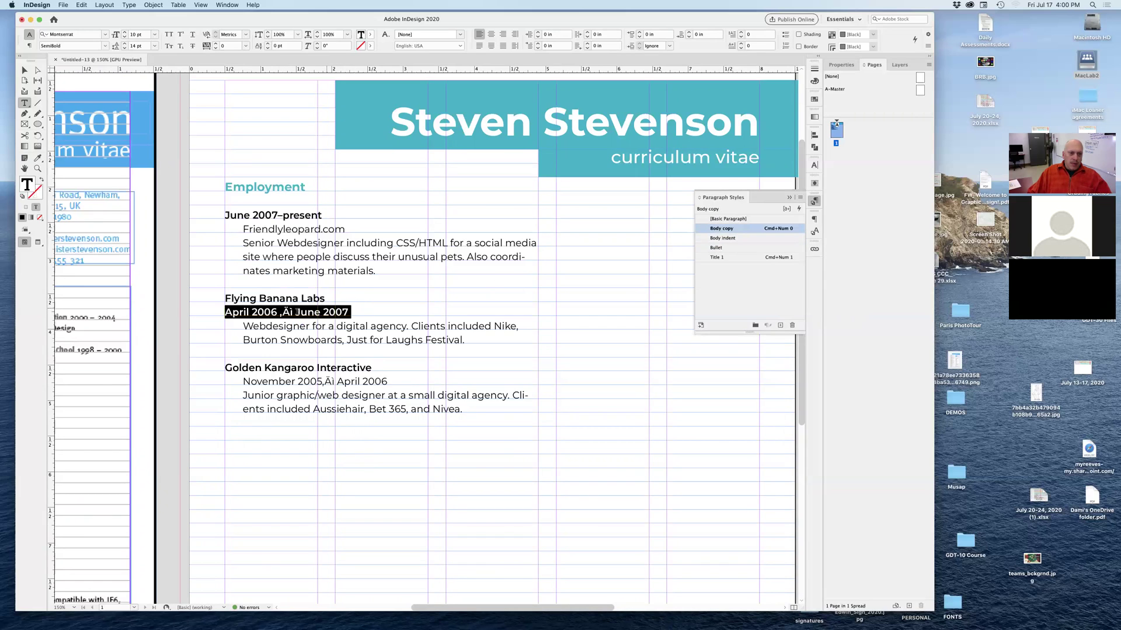
pyautogui.moveTo(296, 313); pyautogui.dragTo(280, 314)
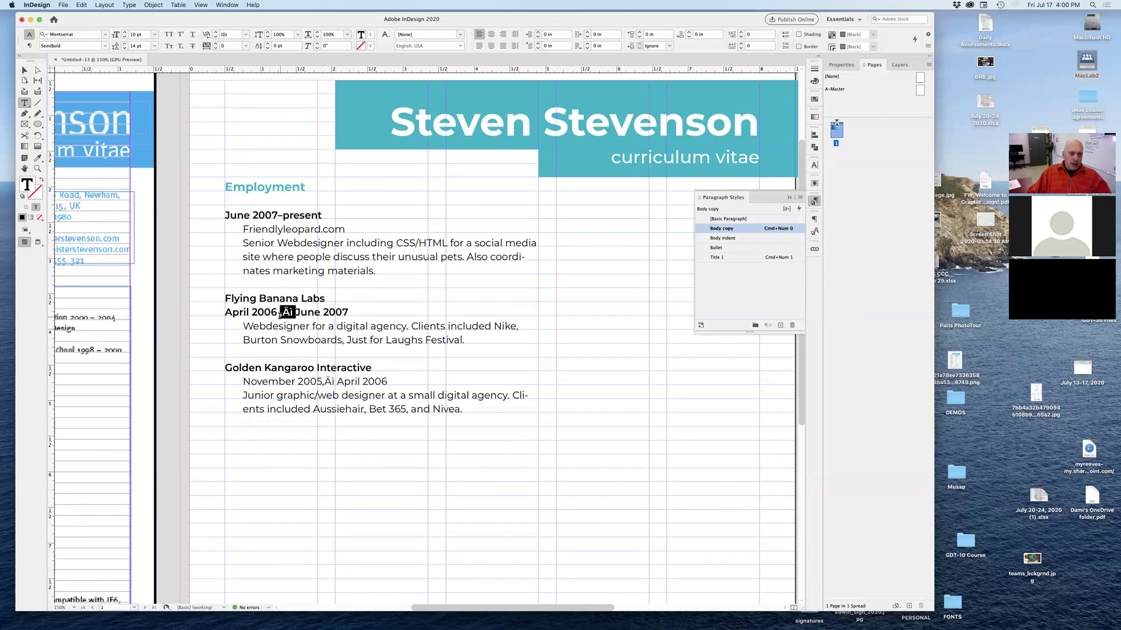
pyautogui.write('–')
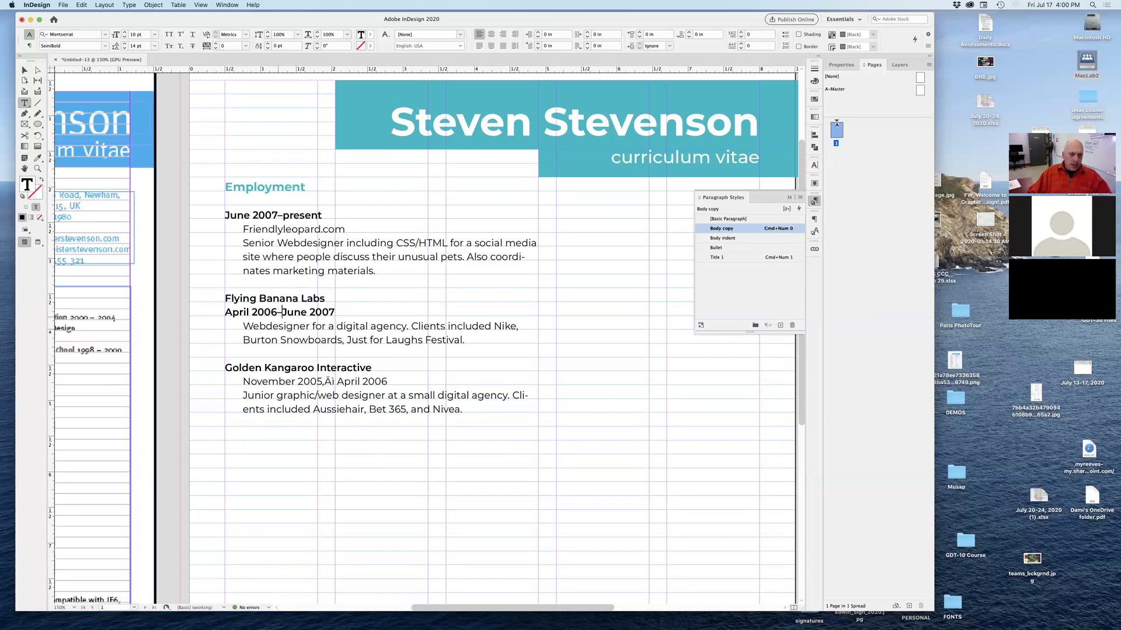
# Move the April 2006–June 2007 date line above Flying Banana Labs and apply Body indent to the company name line.
pyautogui.tripleClick(280, 314)
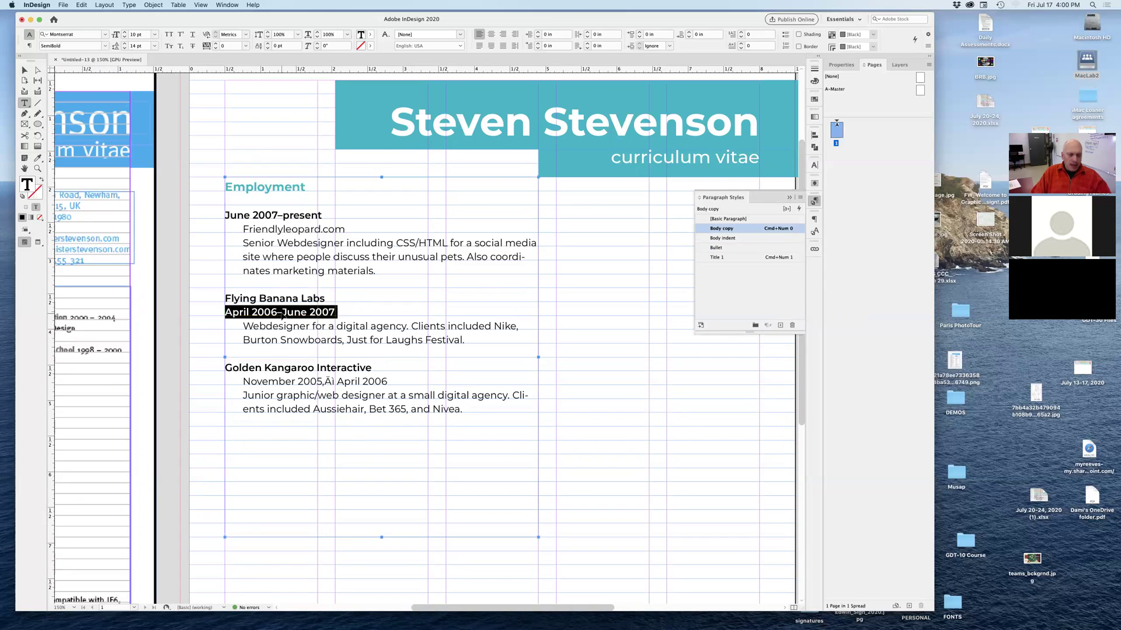
pyautogui.press('BackSpace')
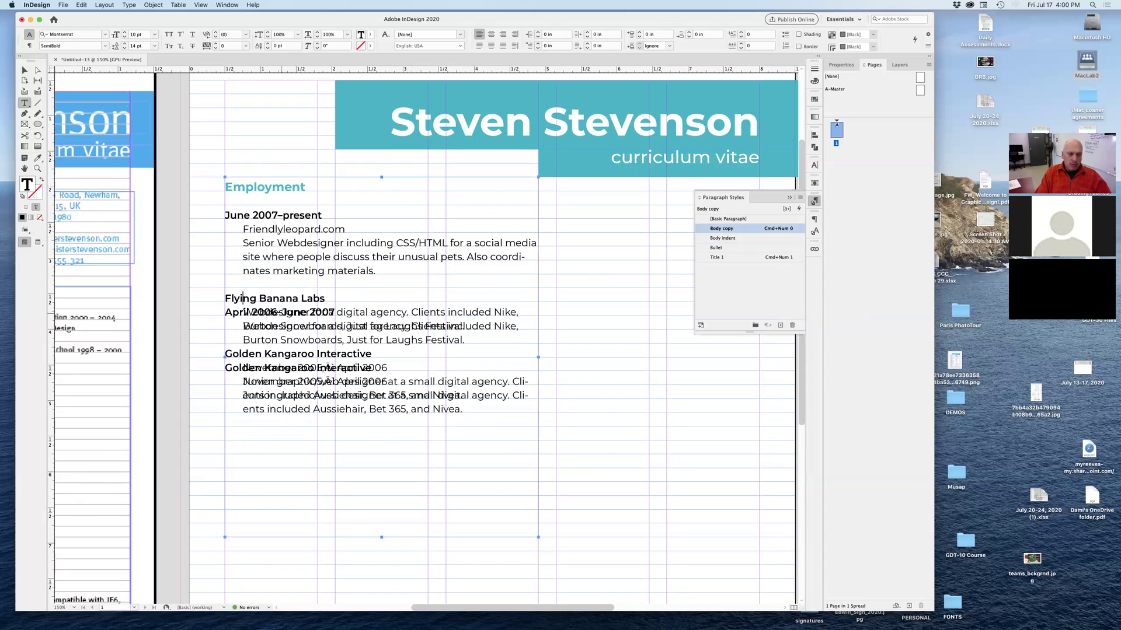
pyautogui.press('super+equal')
pyautogui.press('super+minus')
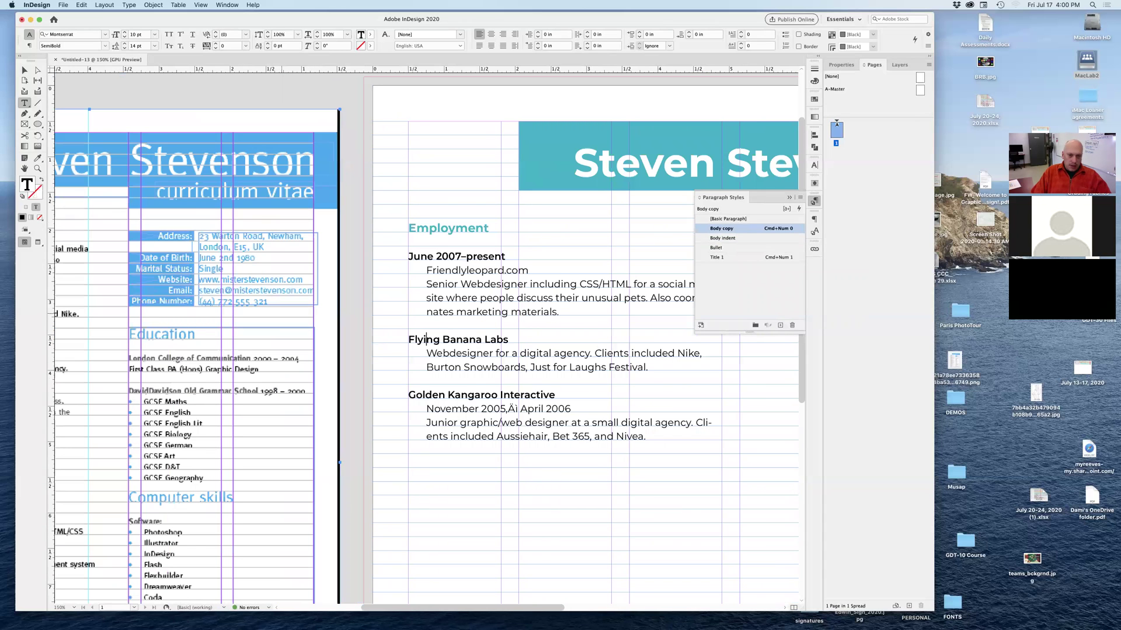
pyautogui.press('super+z')
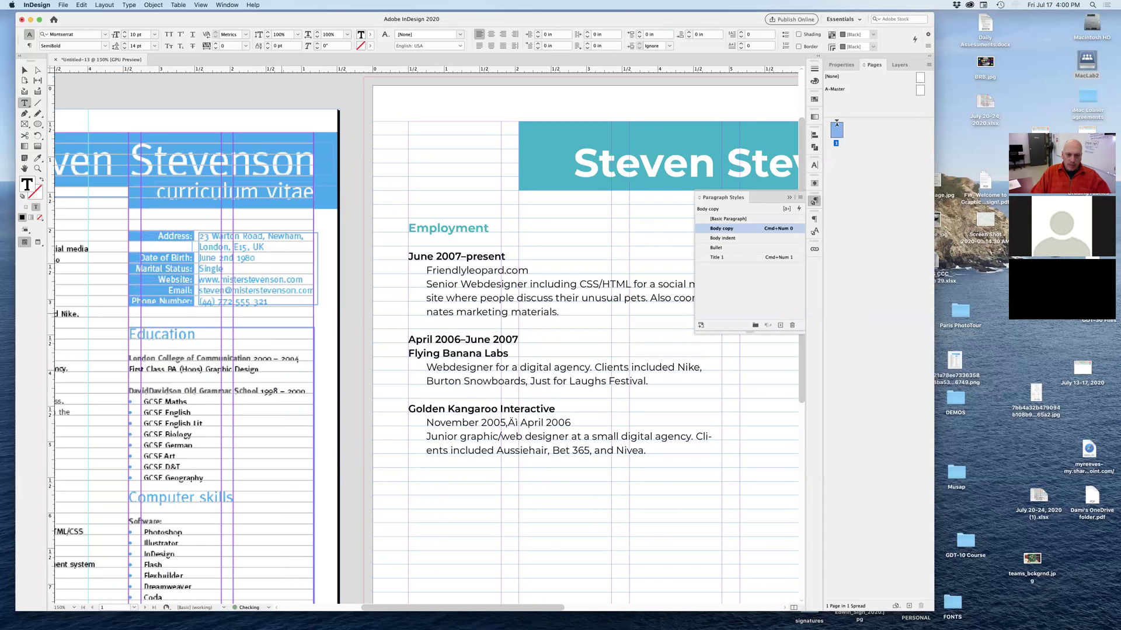
pyautogui.click(723, 238)
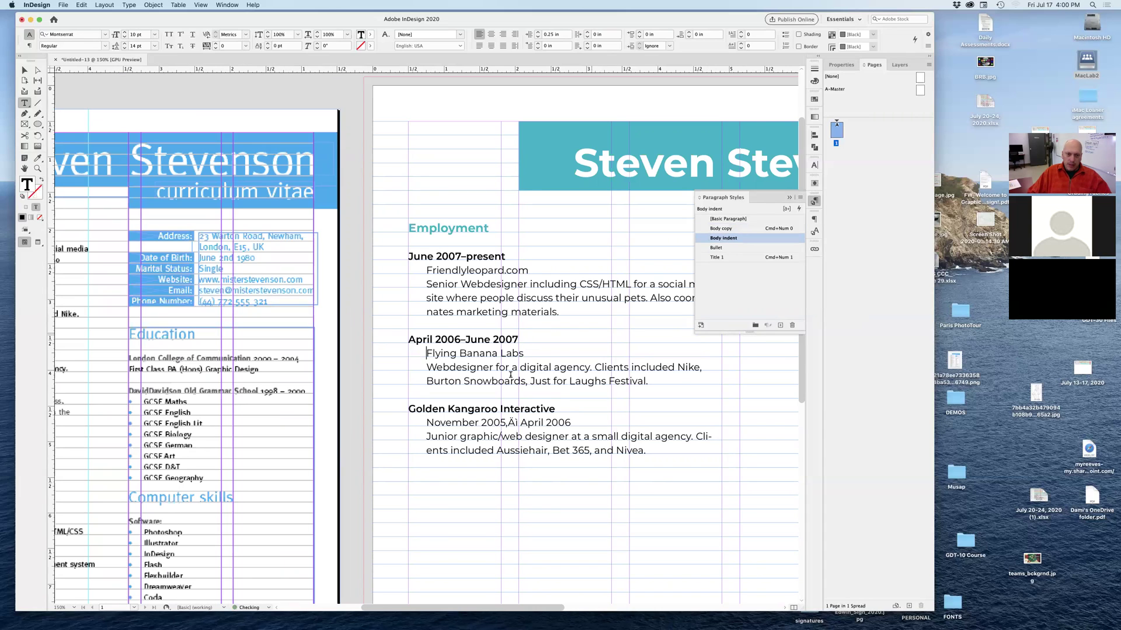
# Move the November 2005 date line in Body copy above Golden Kangaroo Interactive and apply Body indent to the company name line.
pyautogui.doubleClick(476, 422)
pyautogui.tripleClick(475, 421)
pyautogui.press('super+c')
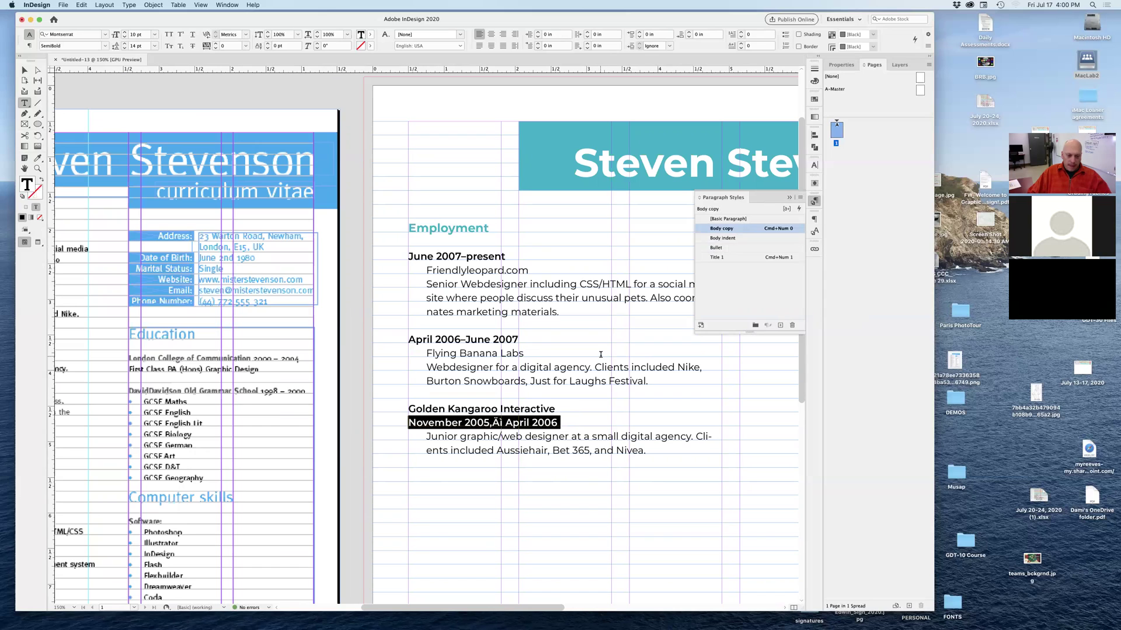
pyautogui.press('BackSpace')
pyautogui.press('super+Up')
pyautogui.press('super+v')
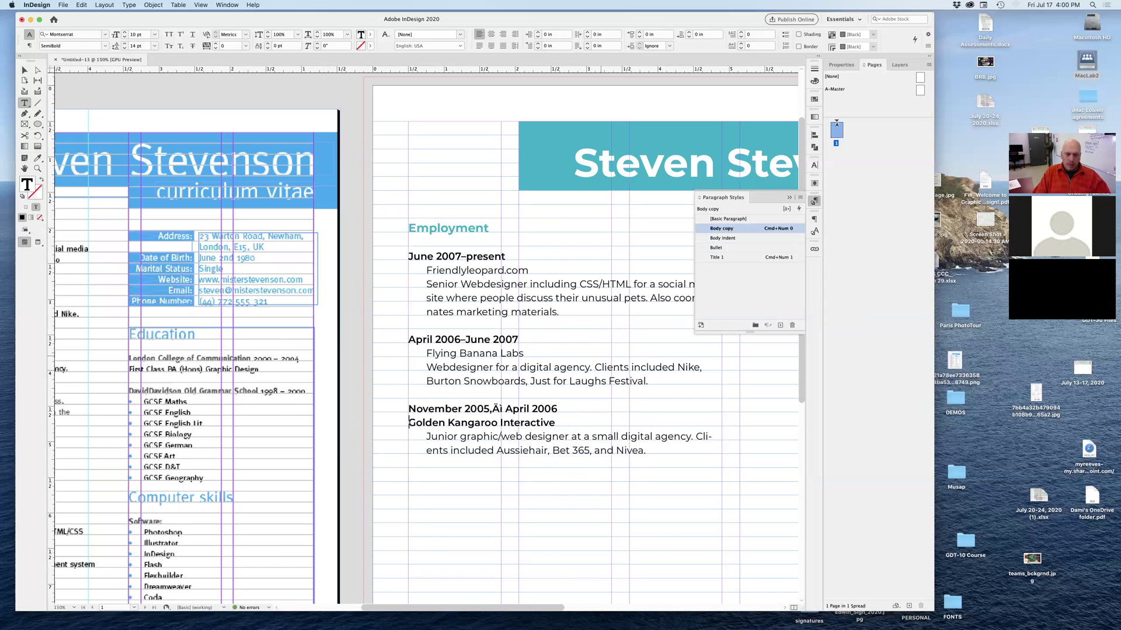
pyautogui.press('Return')
pyautogui.press('BackSpace')
pyautogui.click(720, 239)
pyautogui.click(362, 463)
# Replace the garbled characters in the November 2005 date line with a hyphen, an en dash and an em dash separated by spaces.
pyautogui.scroll(-2, 362, 463)
pyautogui.hscroll(5, 362, 463)
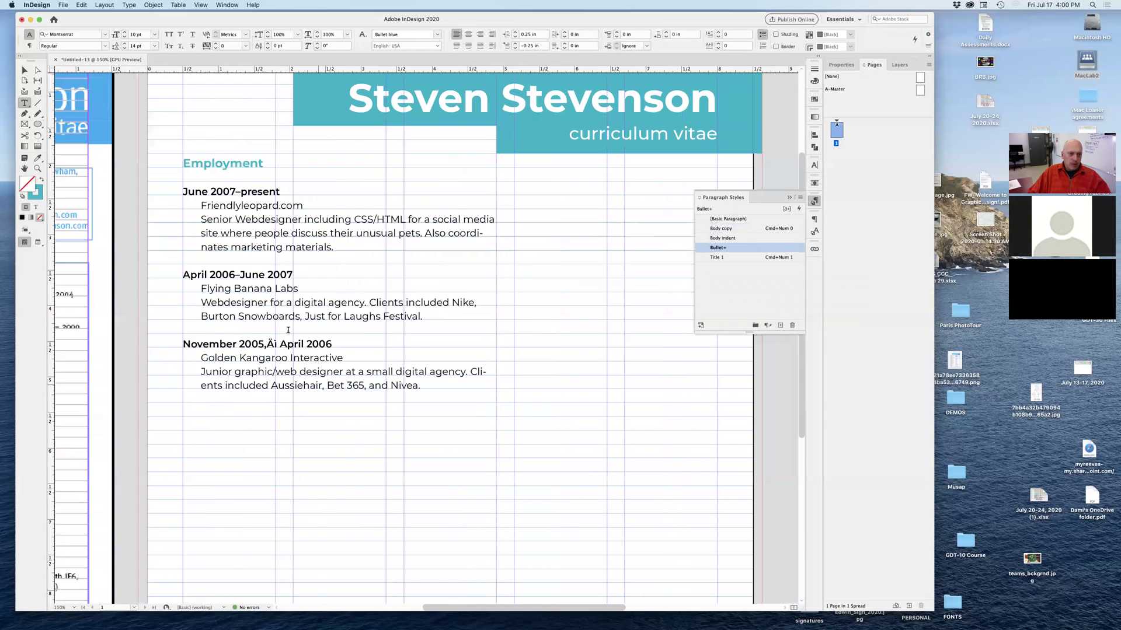
pyautogui.moveTo(281, 344); pyautogui.dragTo(264, 344)
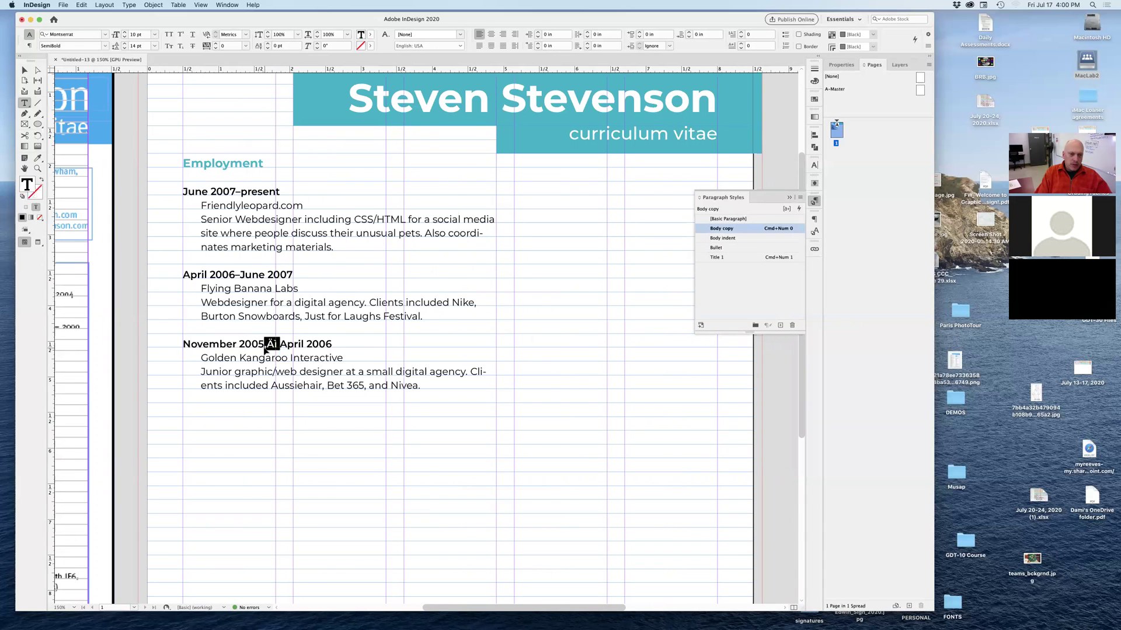
pyautogui.press('cmd+equal')
pyautogui.press('cmd+equal')
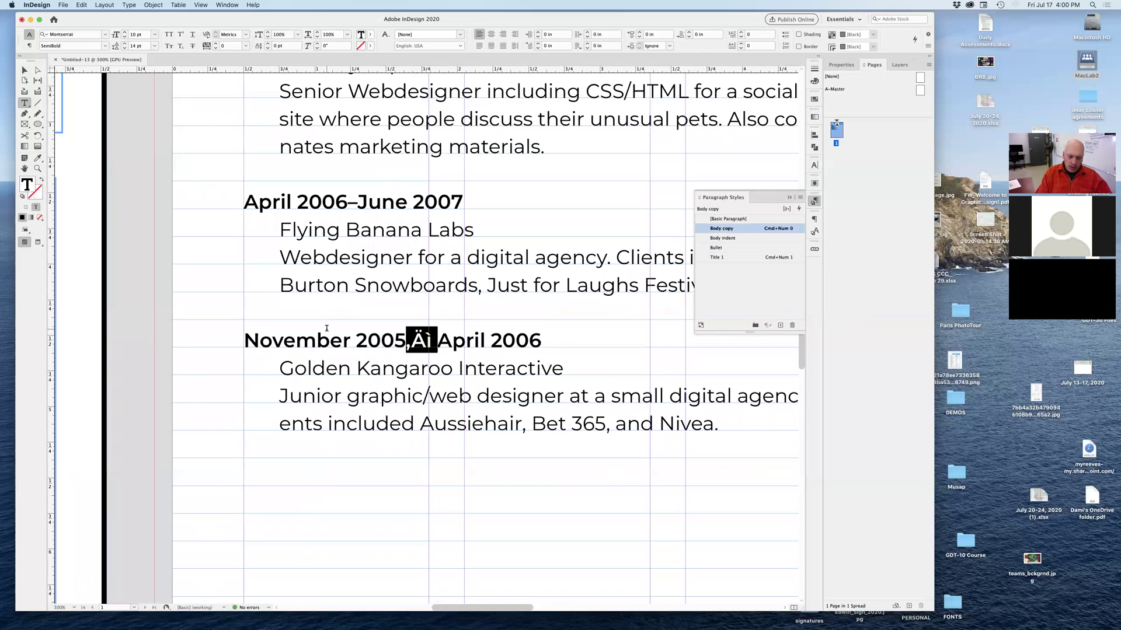
pyautogui.write('-')
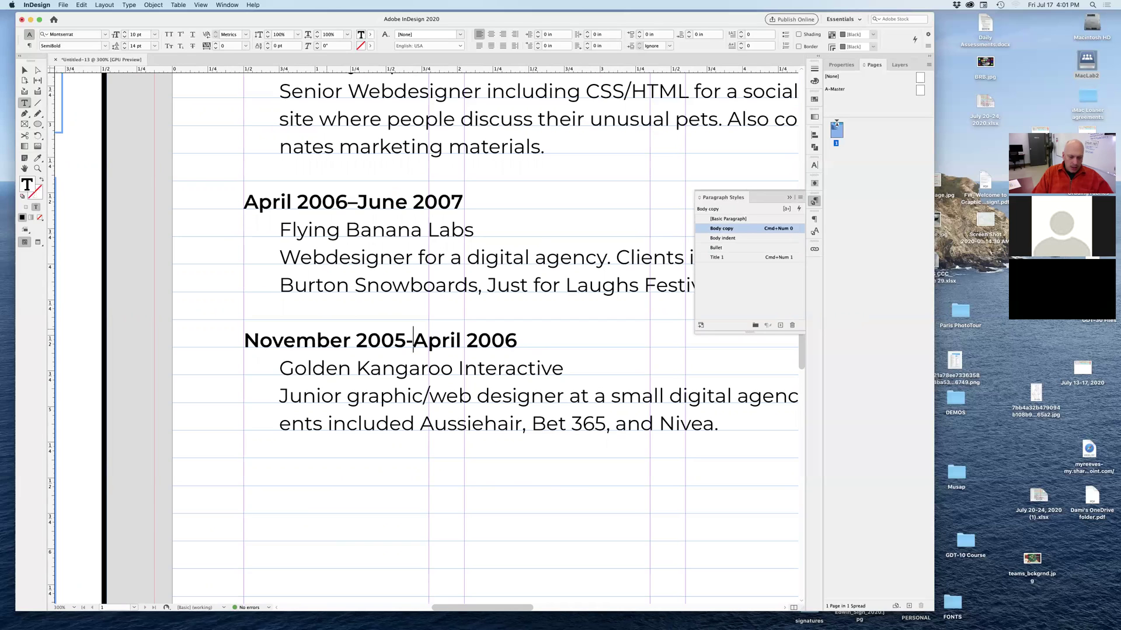
pyautogui.write('–')
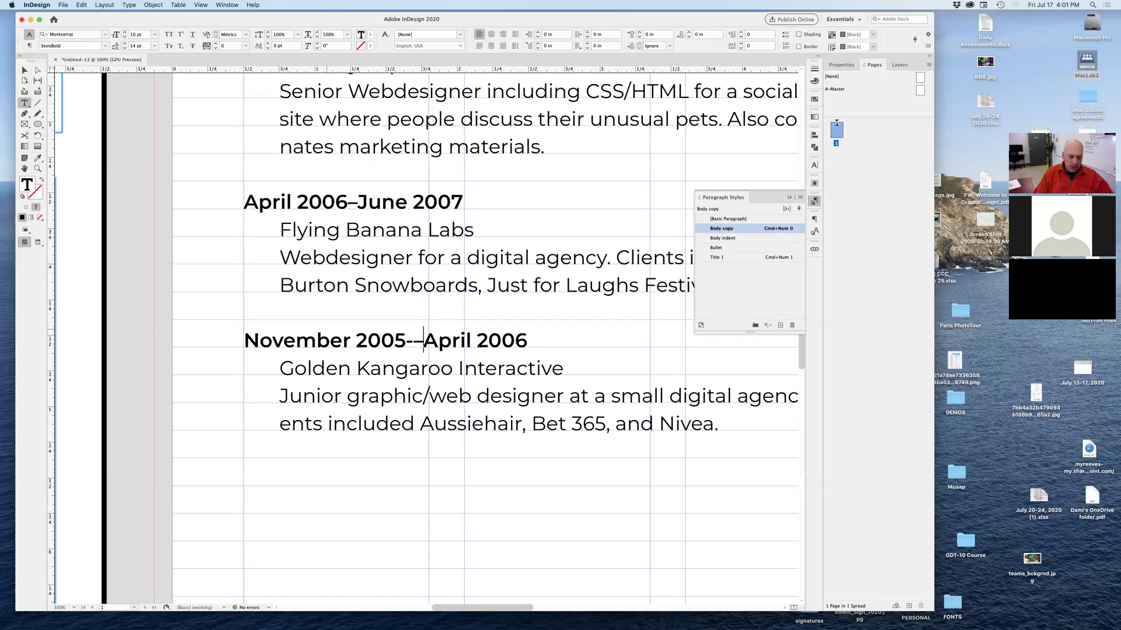
pyautogui.write('—')
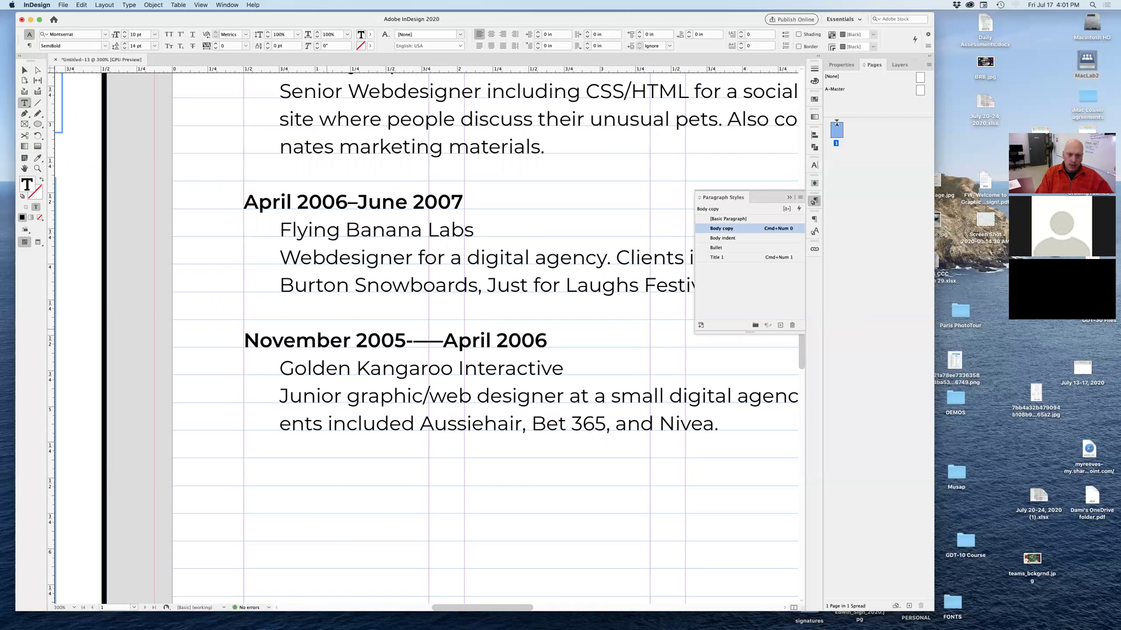
pyautogui.press('Left')
pyautogui.press('Left')
pyautogui.press('Left')
pyautogui.press('Left')
pyautogui.press('Left')
pyautogui.press('Right')
pyautogui.press('Right')
pyautogui.press('Right')
pyautogui.press('Right')
pyautogui.press('Right')
pyautogui.press('Right')
pyautogui.press('Left')
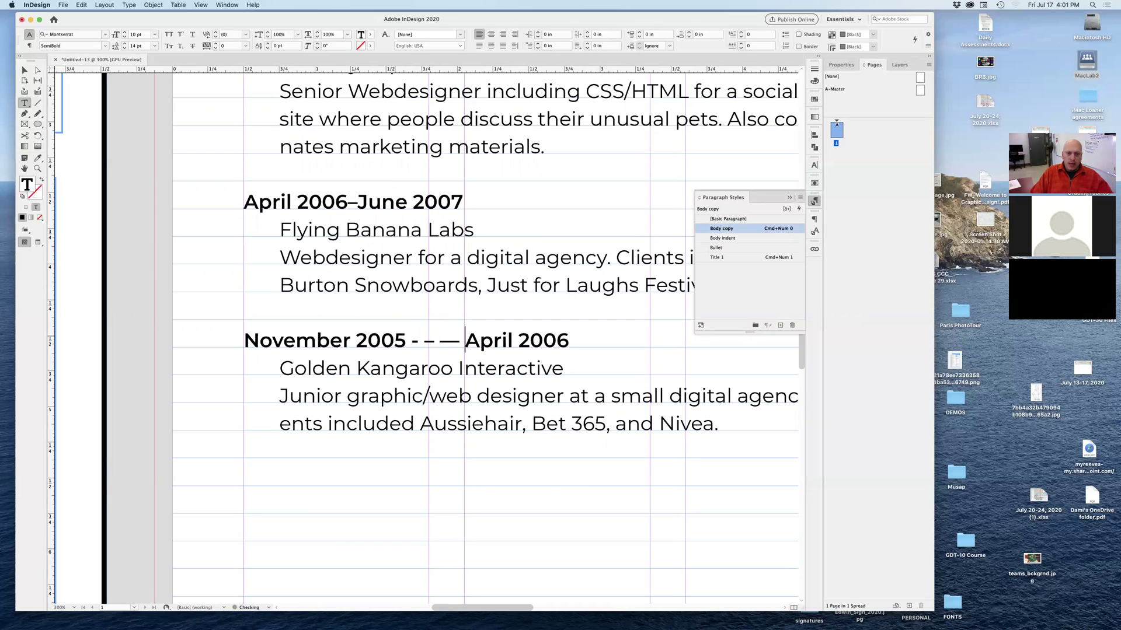
# Remove the hyphen, the em dash and the extra spaces so the date line reads November 2005–April 2006, and deselect the text.
pyautogui.doubleClick(415, 341)
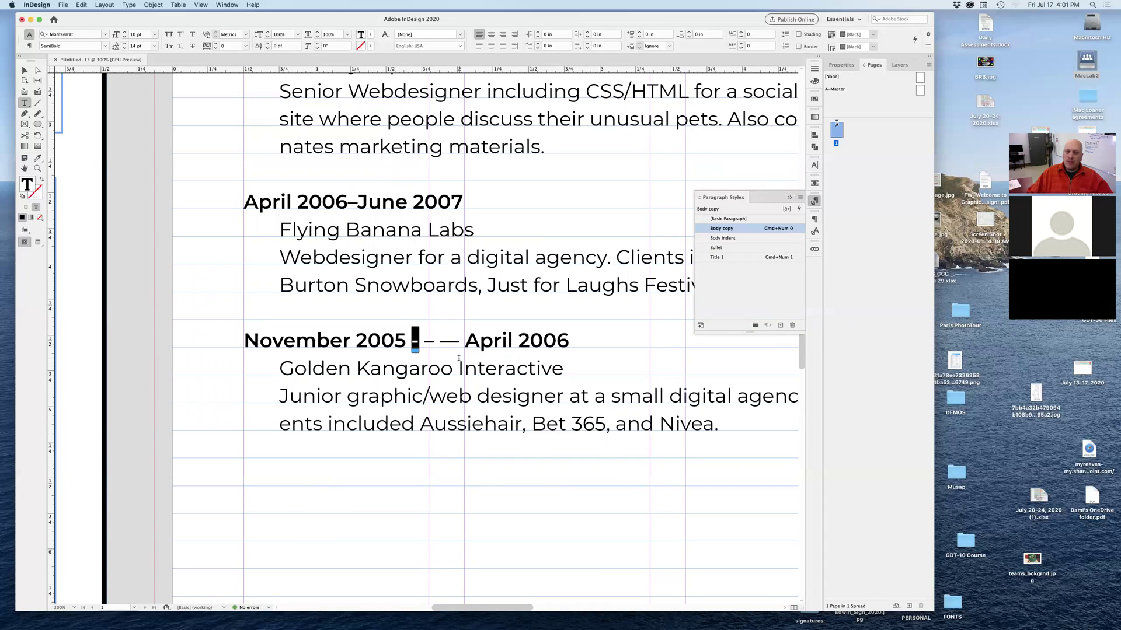
pyautogui.moveTo(428, 341); pyautogui.dragTo(407, 342)
pyautogui.press('BackSpace')
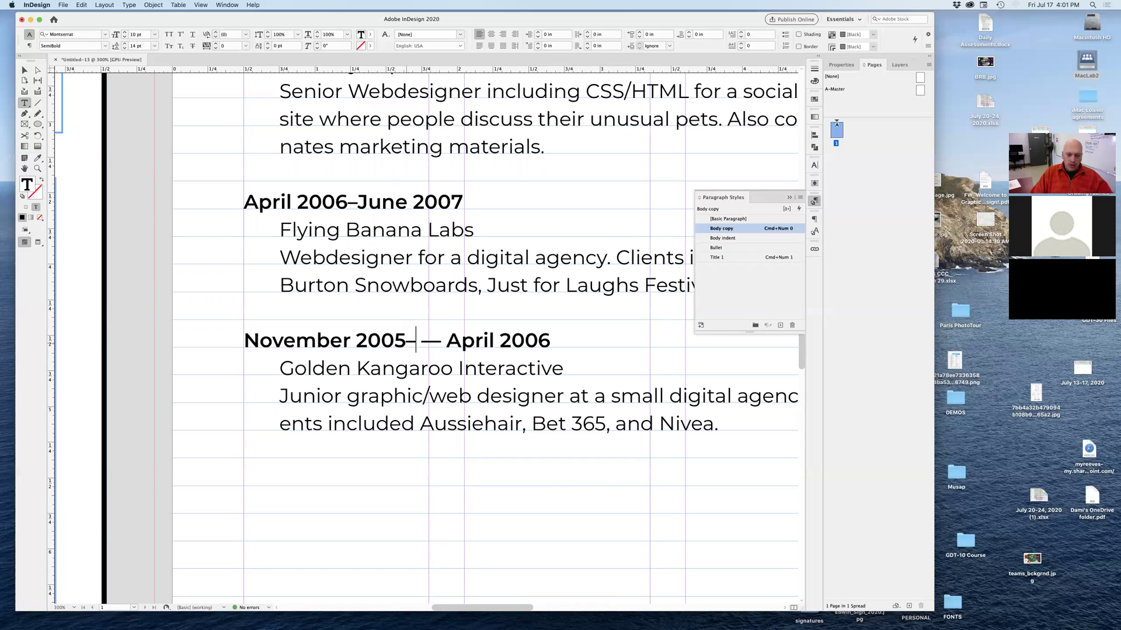
pyautogui.press('Delete')
pyautogui.press('Delete')
pyautogui.press('Delete')
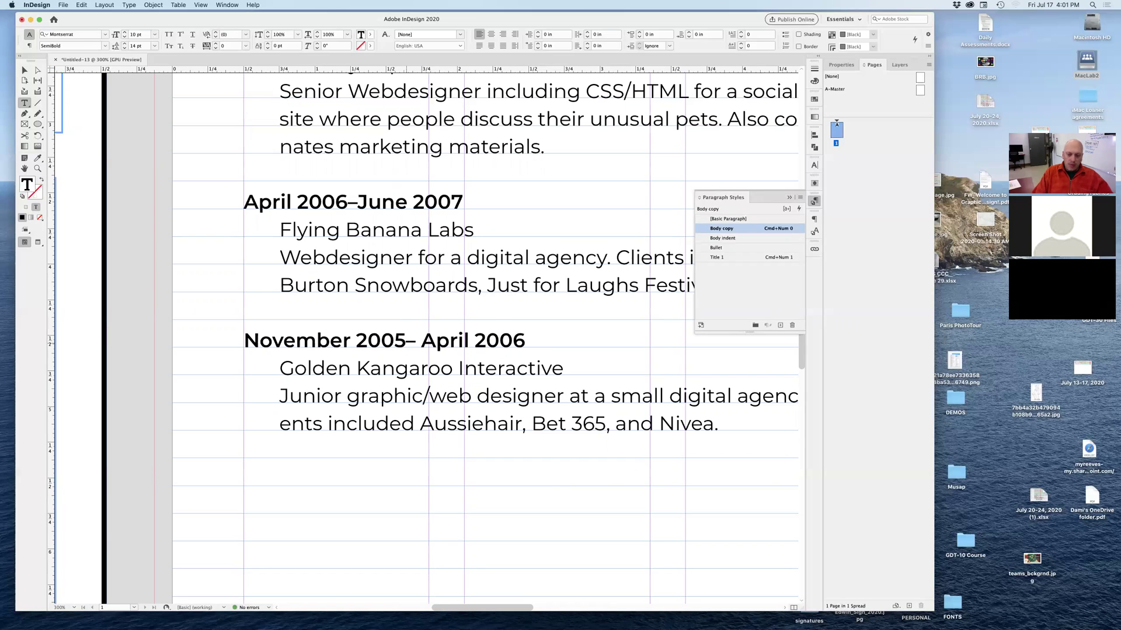
pyautogui.click(155, 429)
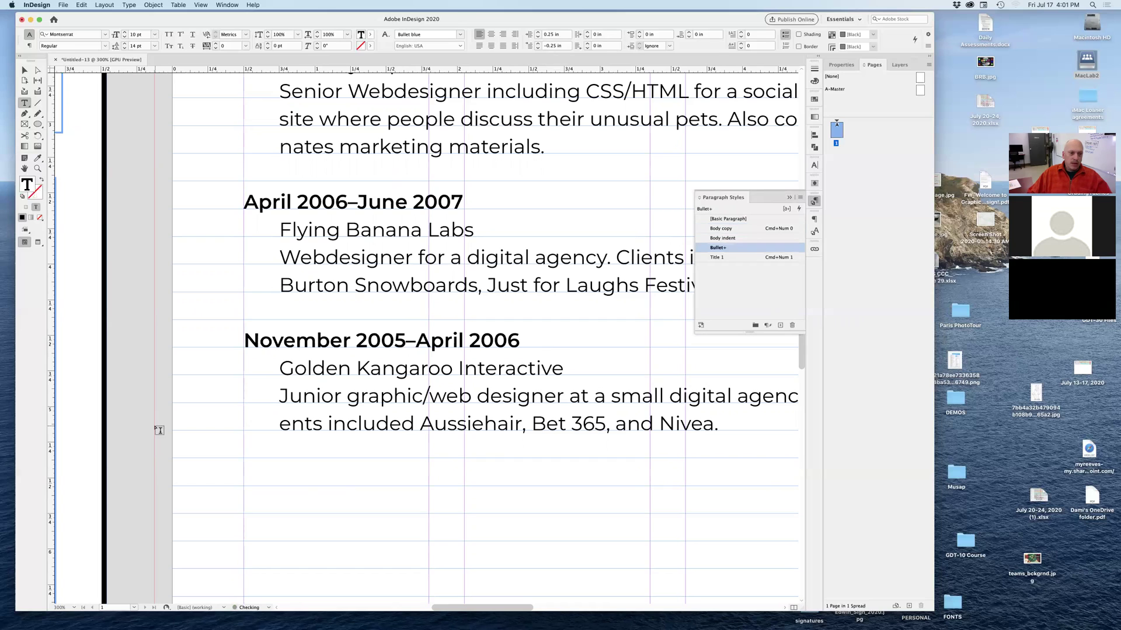
pyautogui.click(25, 69)
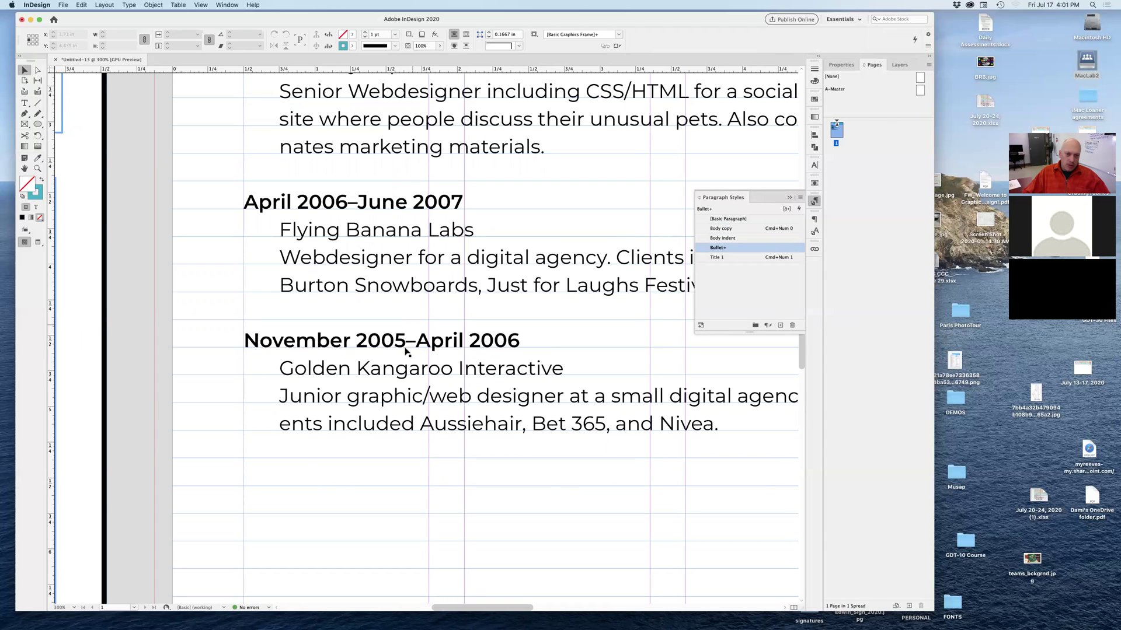
# Compare the formatted Employment section with the reference CV page beside it.
pyautogui.press('super+minus')
pyautogui.press('super+minus')
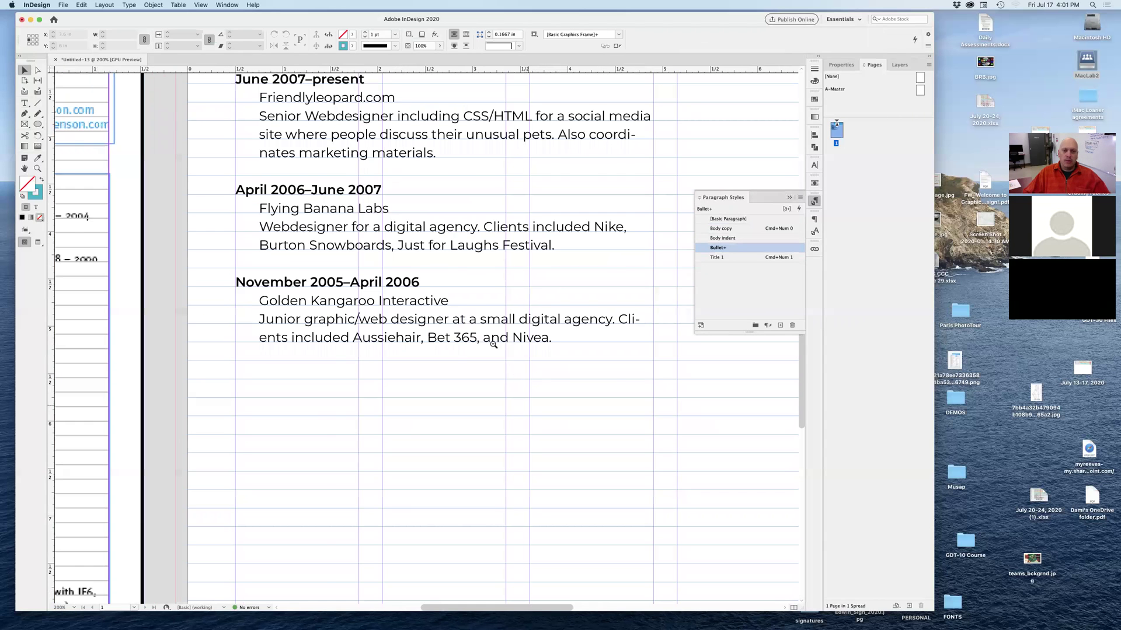
pyautogui.press('super+minus')
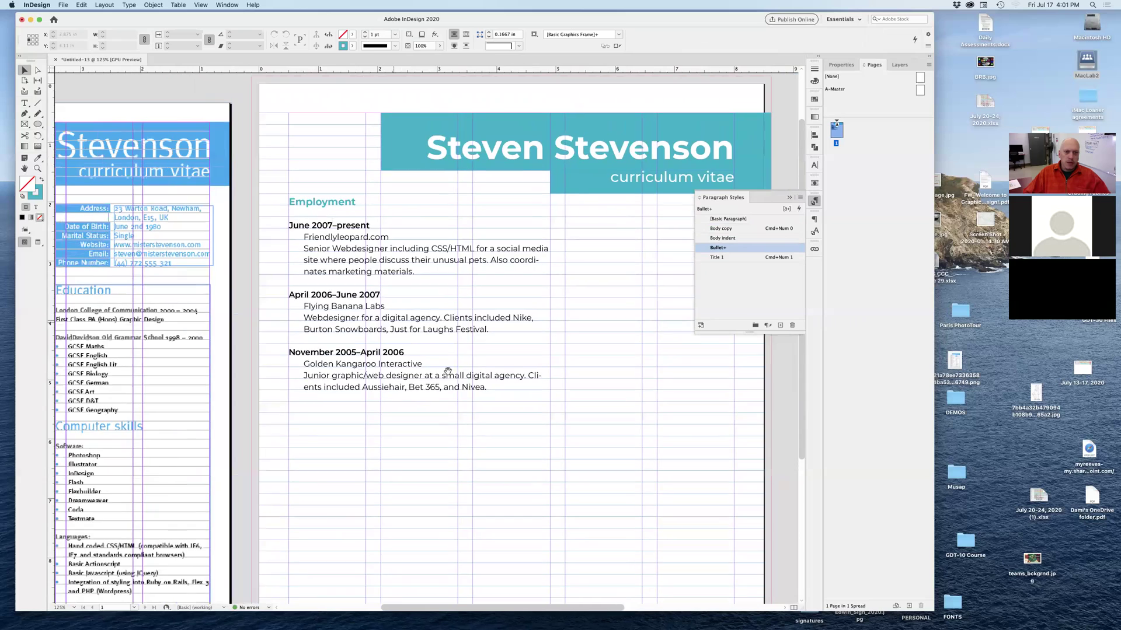
pyautogui.press('super+minus')
pyautogui.press('super+minus')
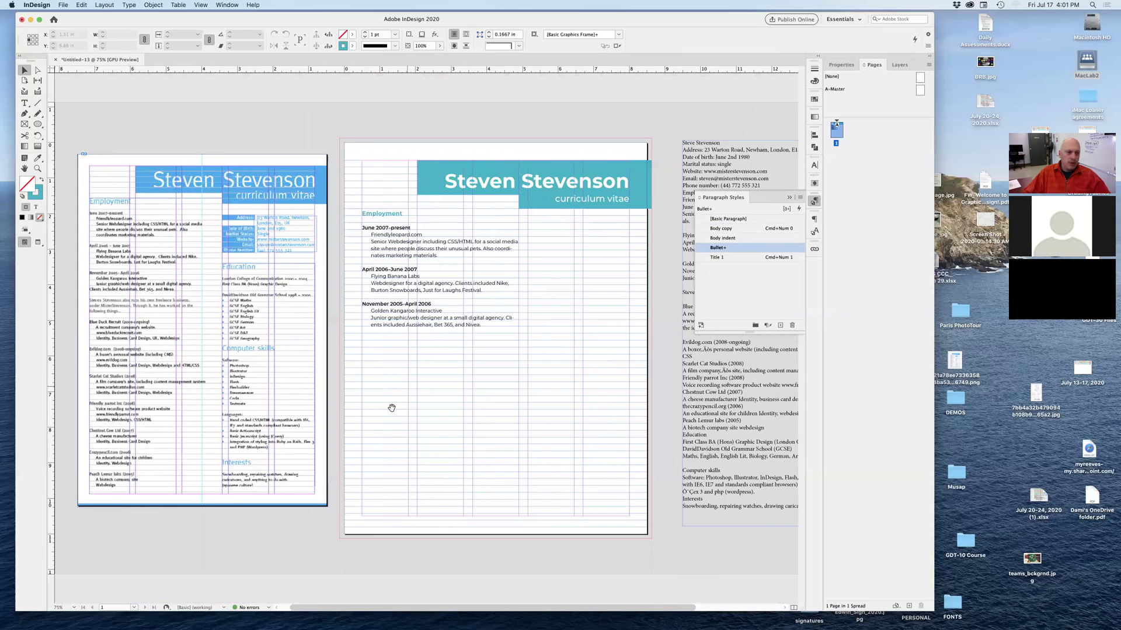
pyautogui.scroll(4, 473, 245)
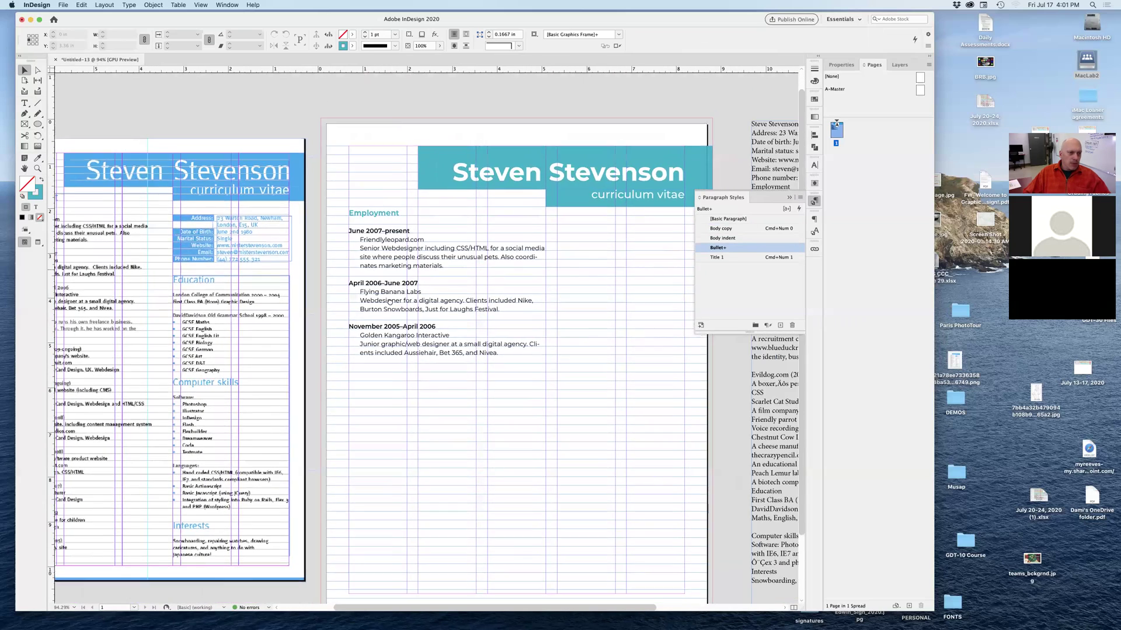
pyautogui.scroll(5, 309, 311)
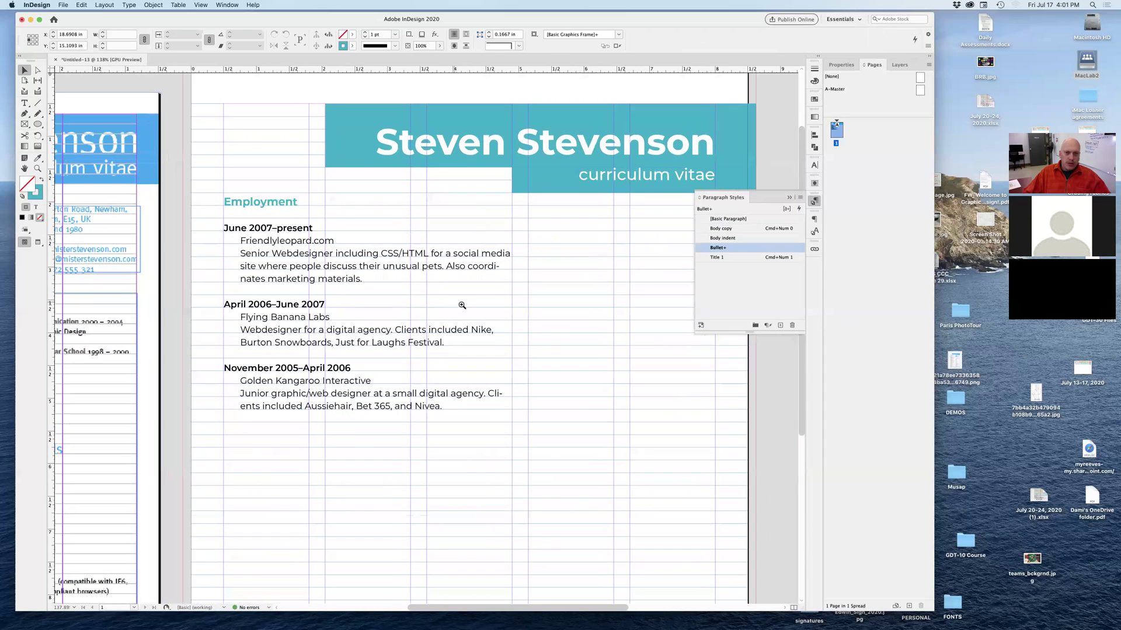
pyautogui.scroll(2, 520, 272)
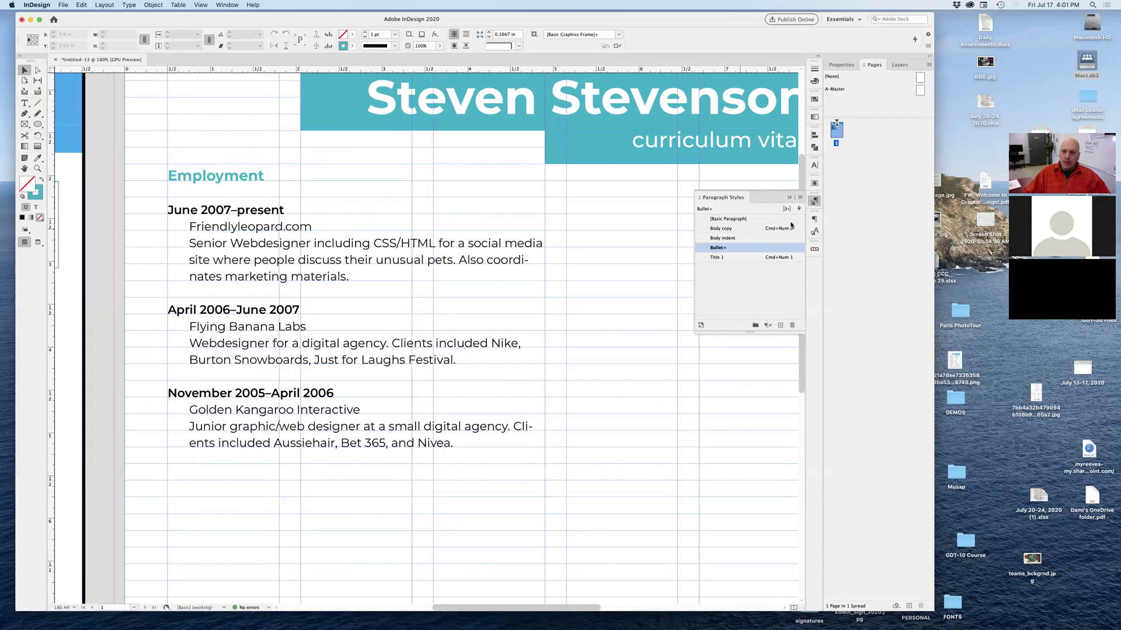
# With nothing selected, make [None] the default character style and Body copy the default paragraph style.
pyautogui.click(815, 231)
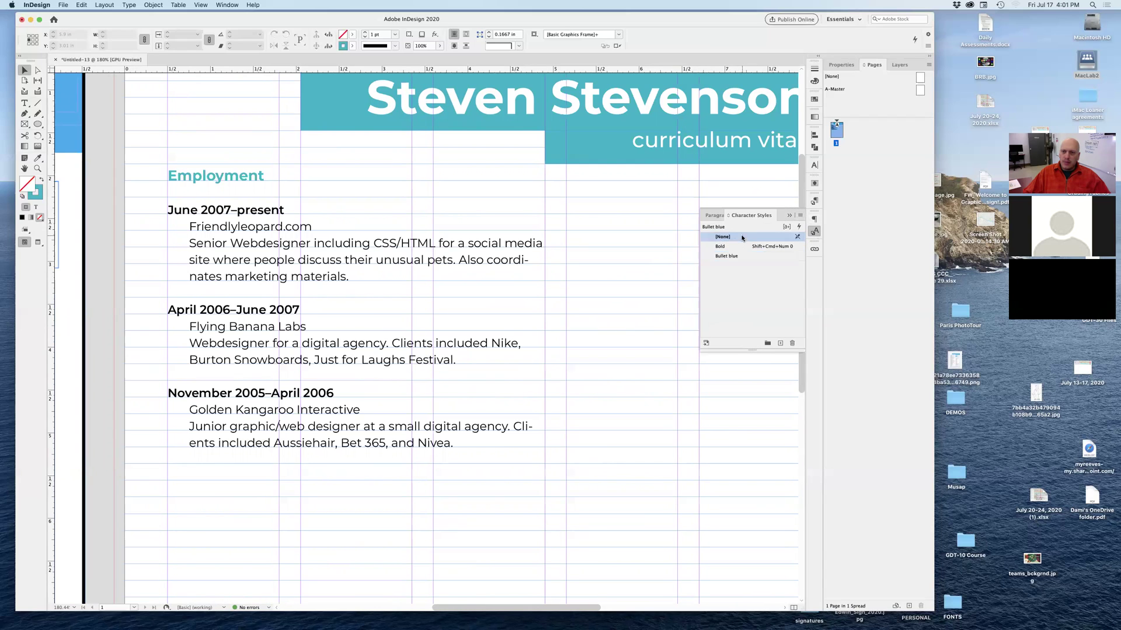
pyautogui.click(815, 203)
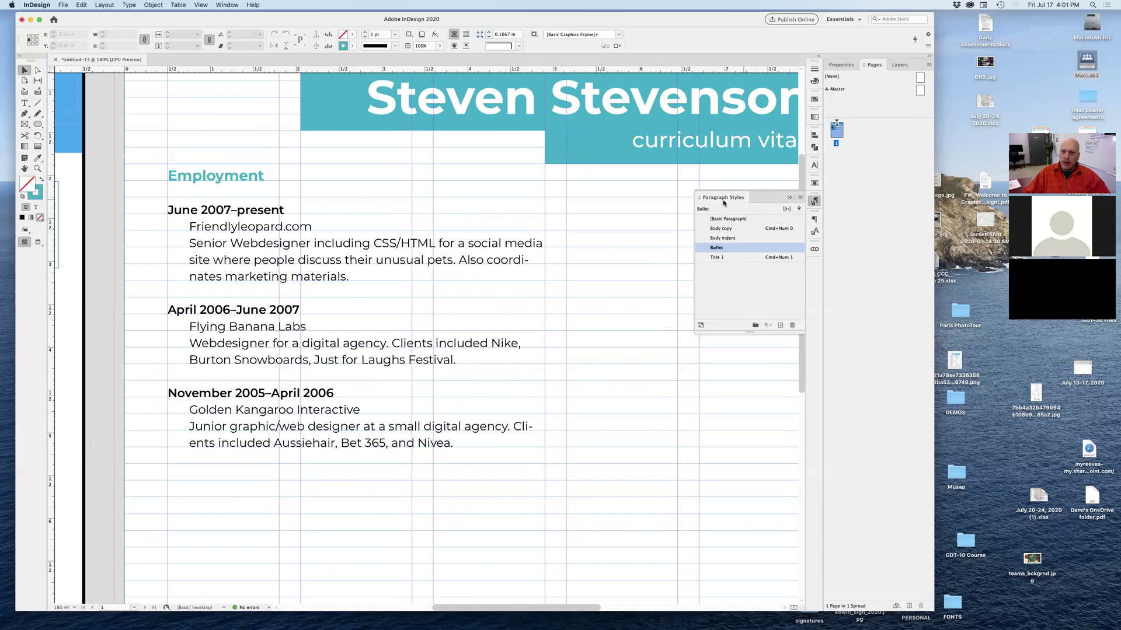
pyautogui.click(734, 228)
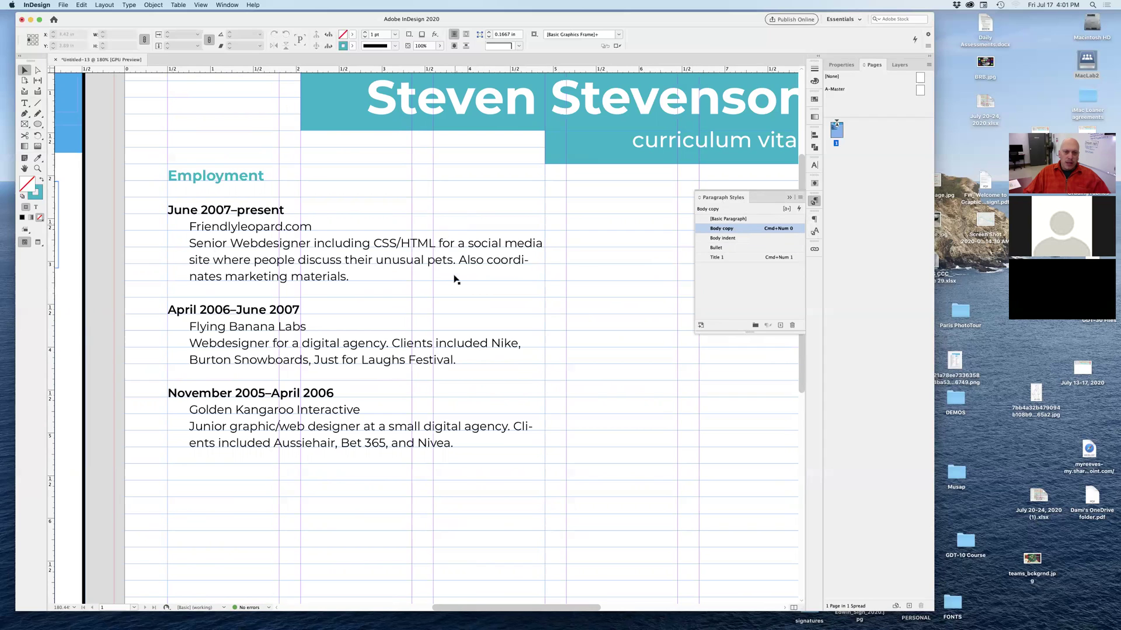
# Turn off hyphenation in the Body indent paragraph style.
pyautogui.doubleClick(705, 239)
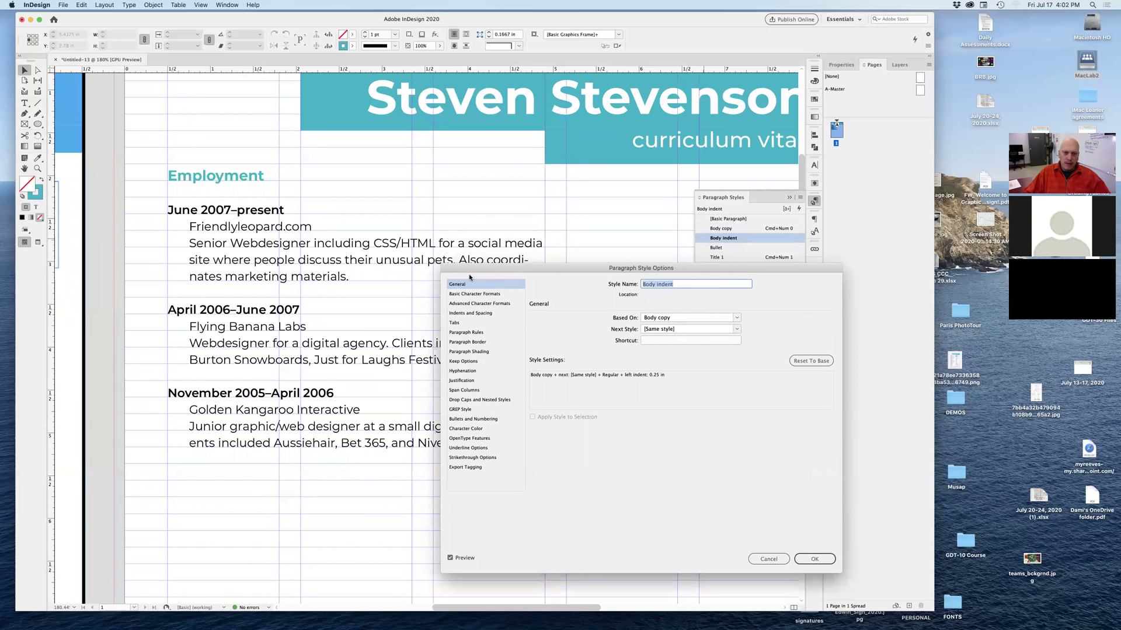
pyautogui.click(488, 373)
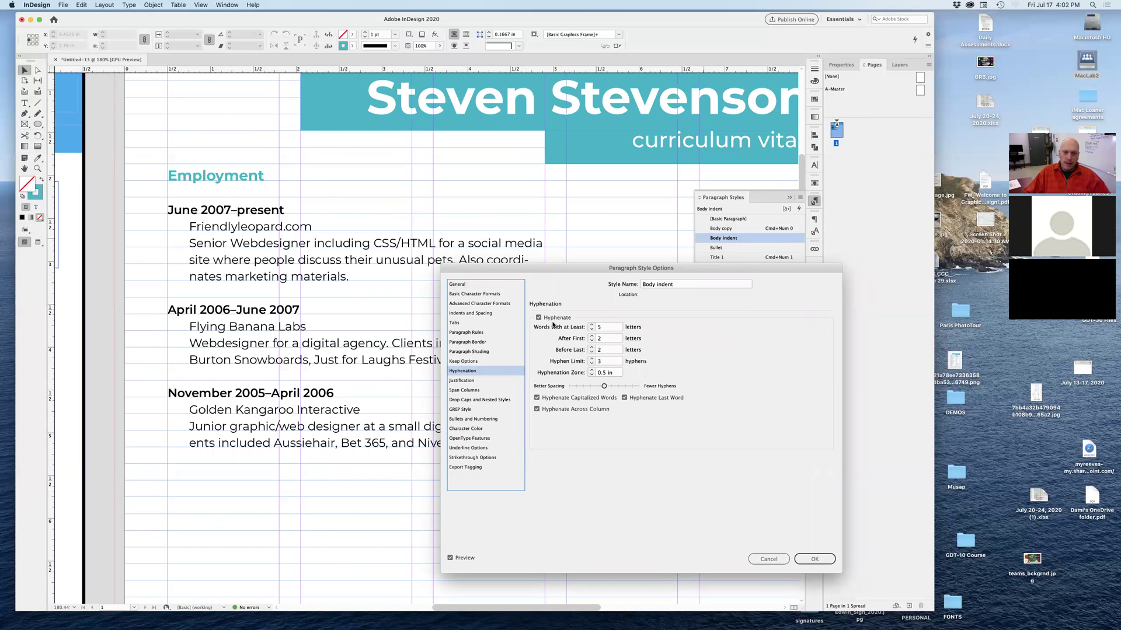
pyautogui.click(538, 318)
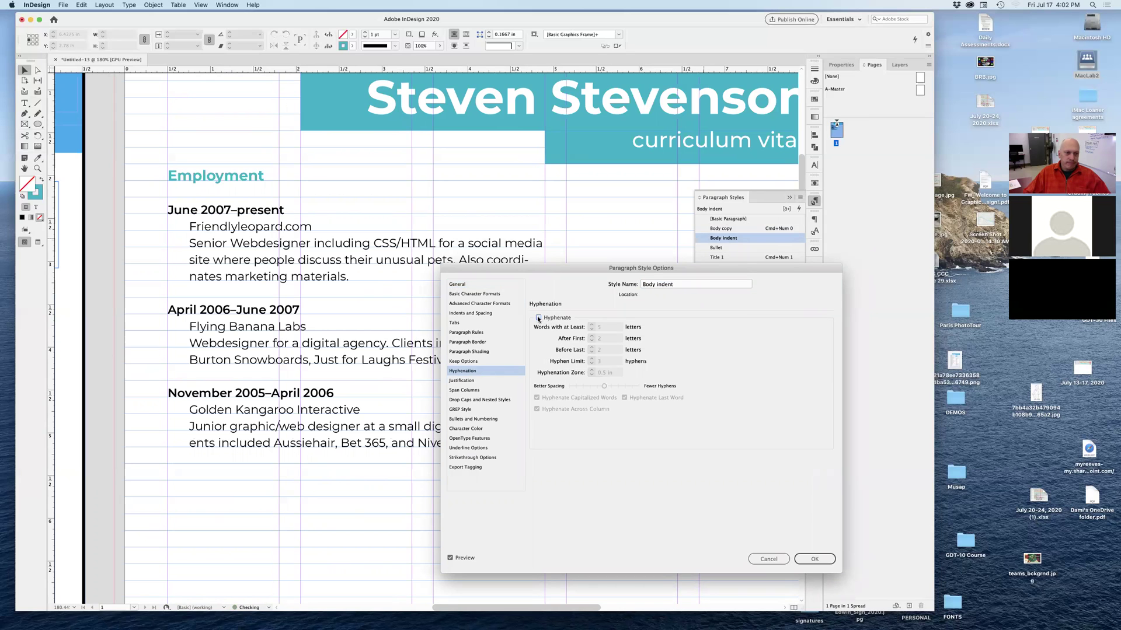
pyautogui.moveTo(500, 271); pyautogui.dragTo(589, 256)
pyautogui.click(626, 302)
pyautogui.click(627, 302)
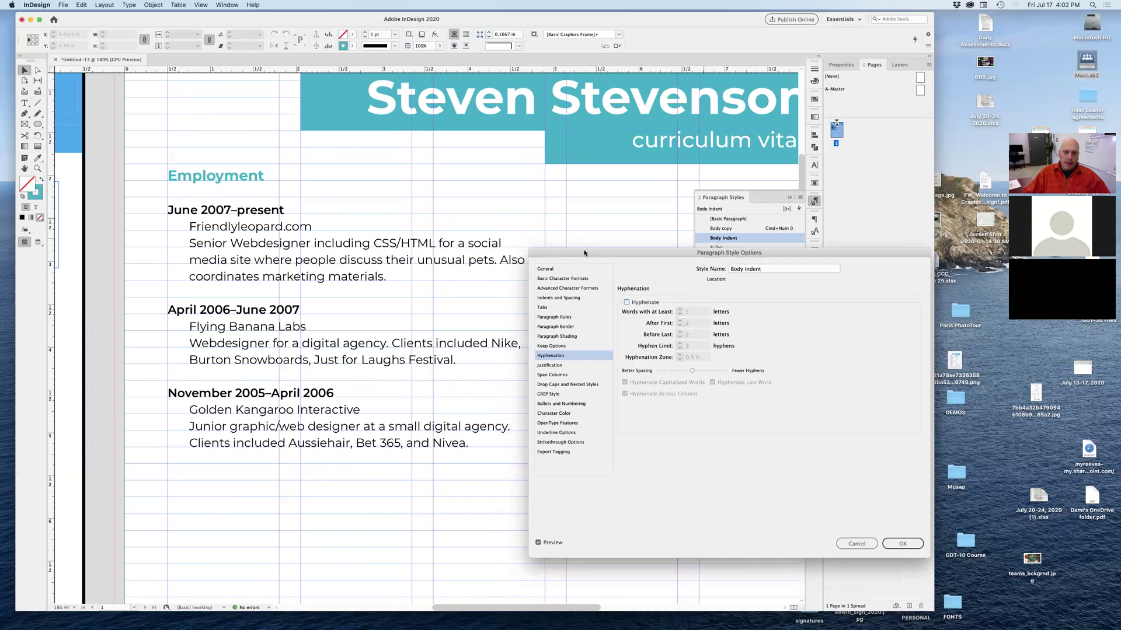
# Turn on Balance Ragged Lines in the Body indent paragraph style.
pyautogui.moveTo(584, 253); pyautogui.dragTo(608, 225)
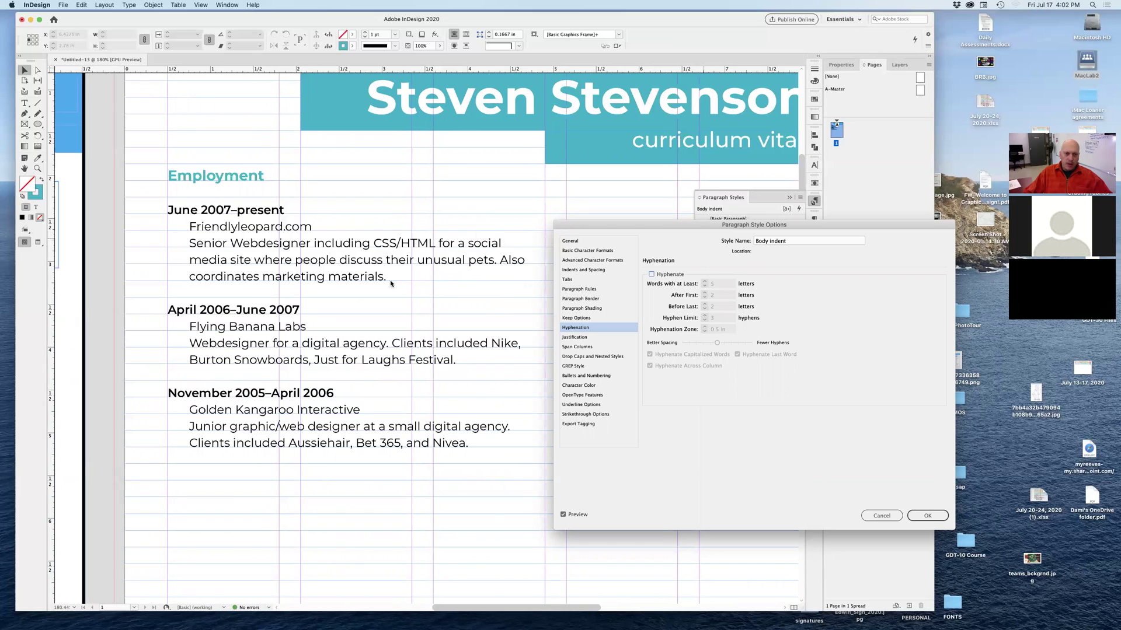
pyautogui.click(583, 270)
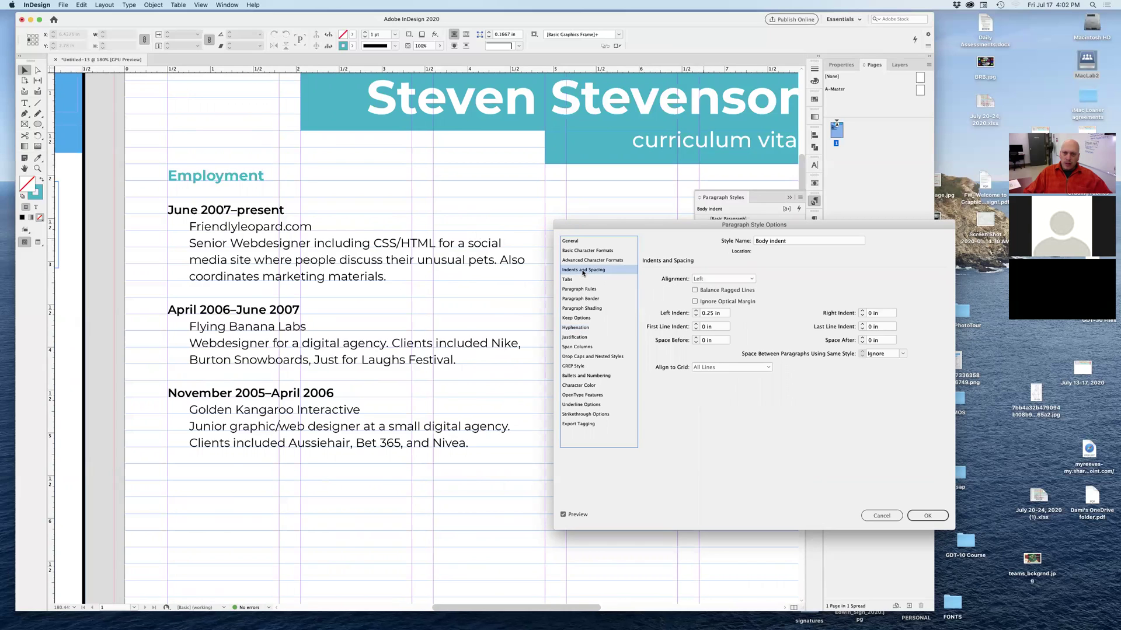
pyautogui.click(694, 290)
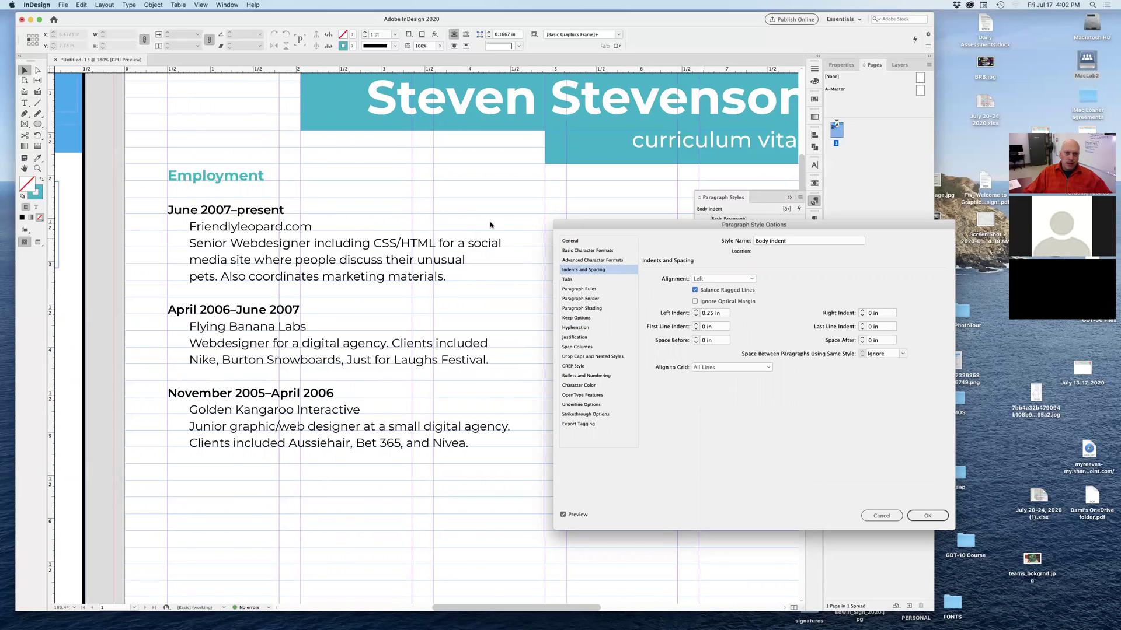
pyautogui.click(694, 290)
pyautogui.click(694, 290)
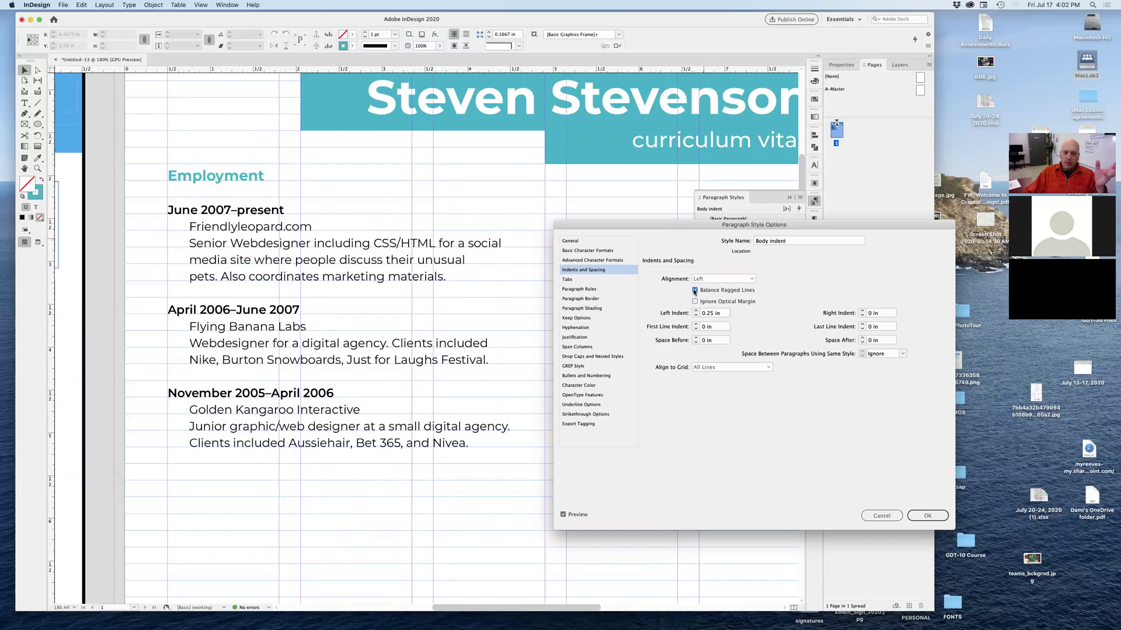
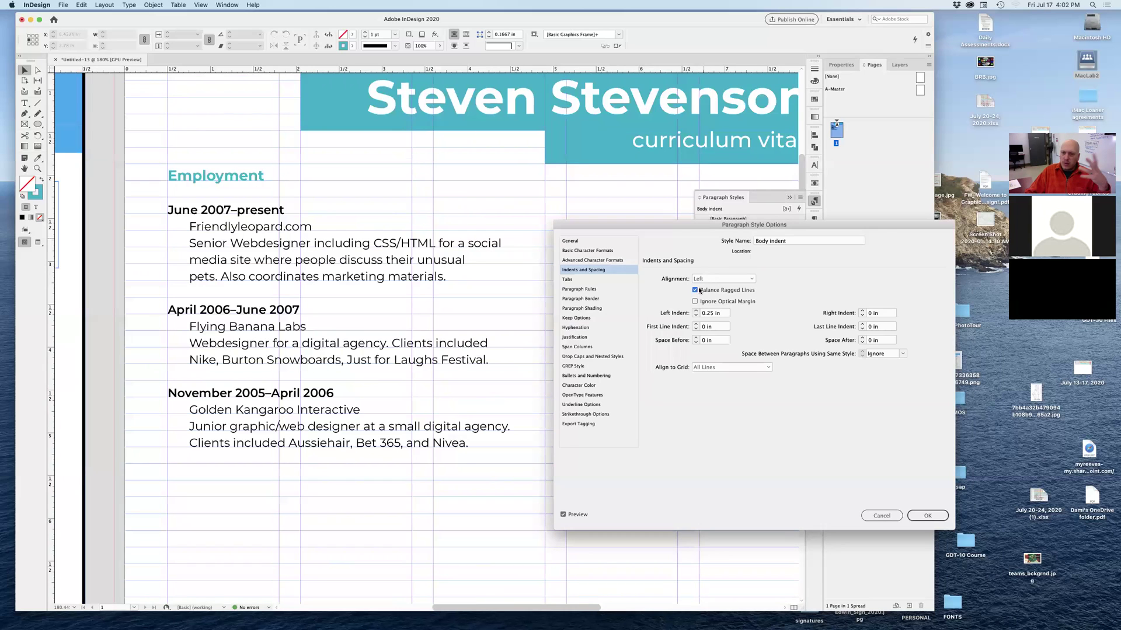
pyautogui.click(944, 515)
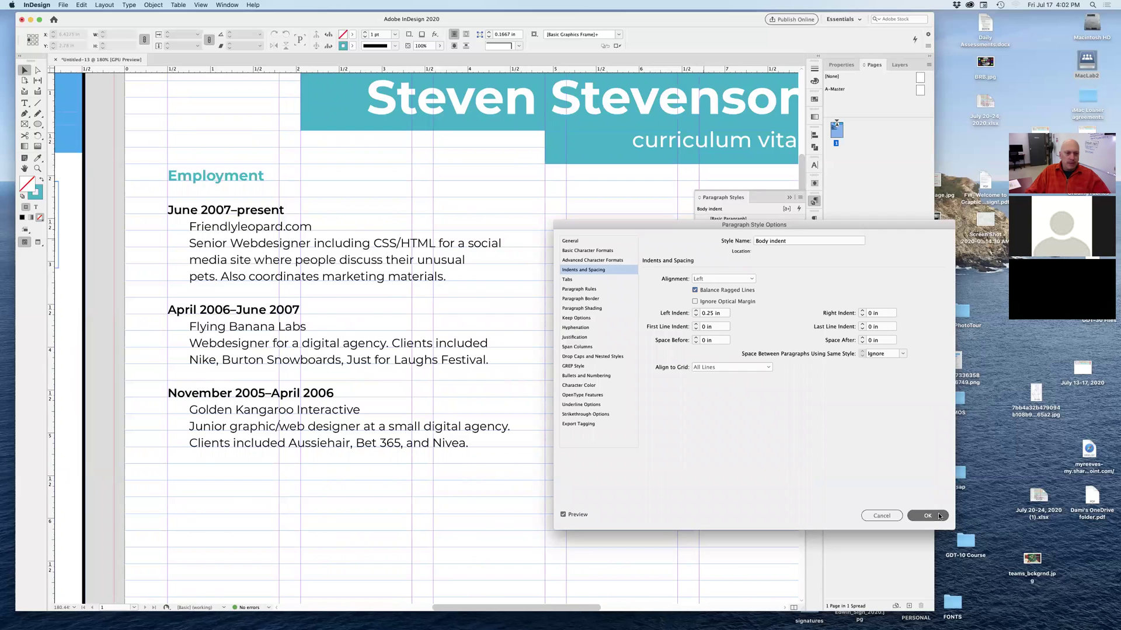
# Set the Body copy paragraph style's character color to a 70% tint of black.
pyautogui.keyDown('alt'); pyautogui.click(444, 372); pyautogui.keyUp('alt')
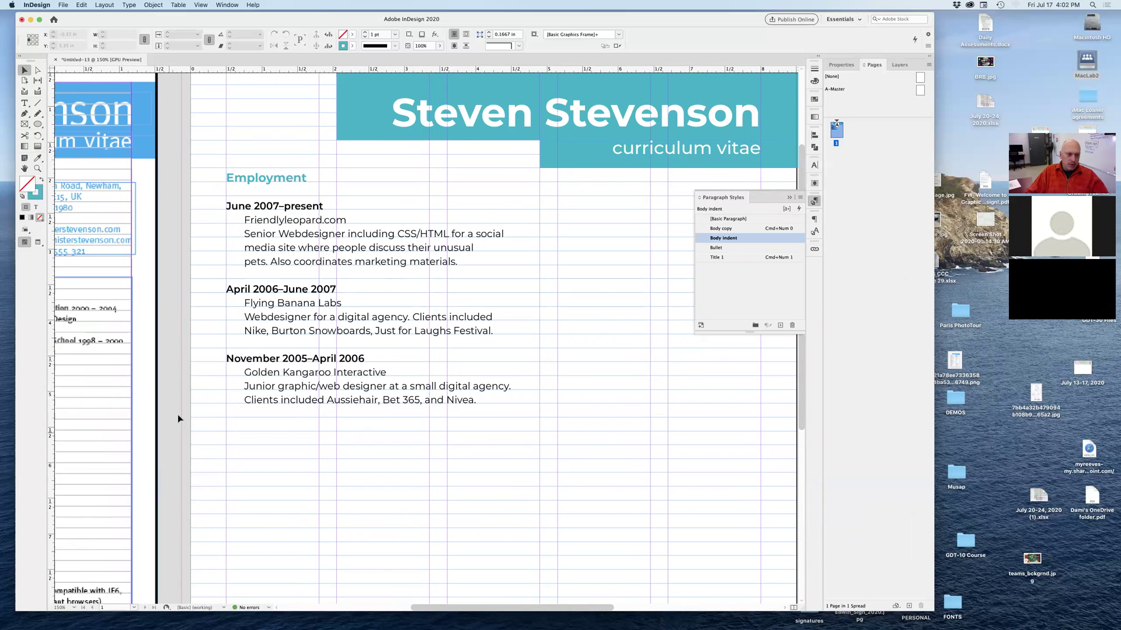
pyautogui.press('w')
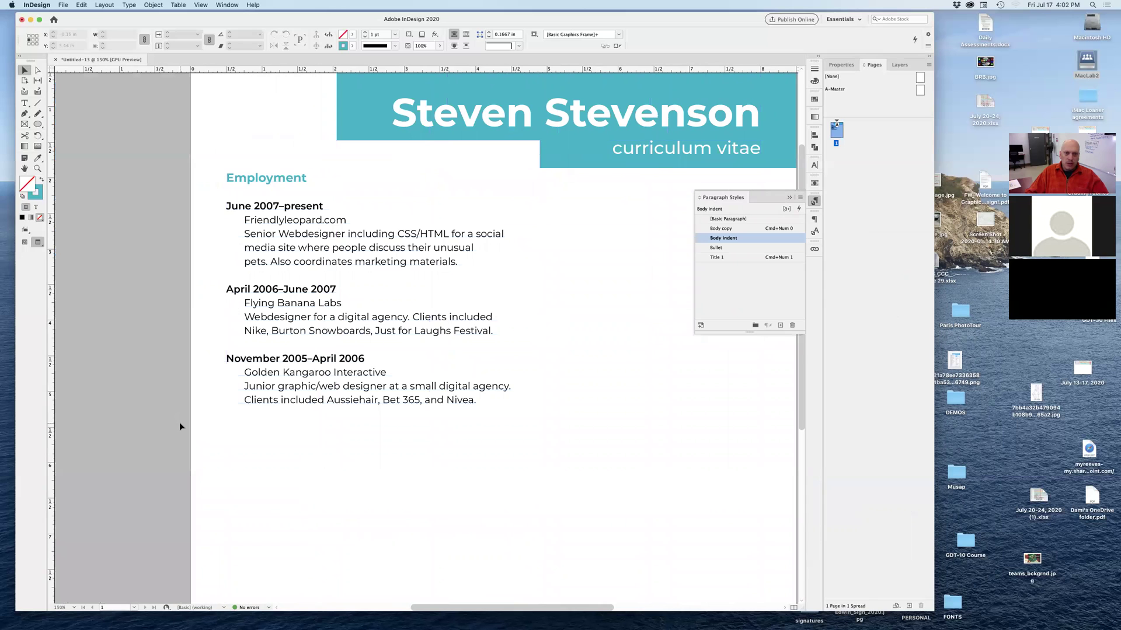
pyautogui.press('w')
pyautogui.press('w')
pyautogui.press('super+minus')
pyautogui.moveTo(475, 325); pyautogui.dragTo(453, 353)
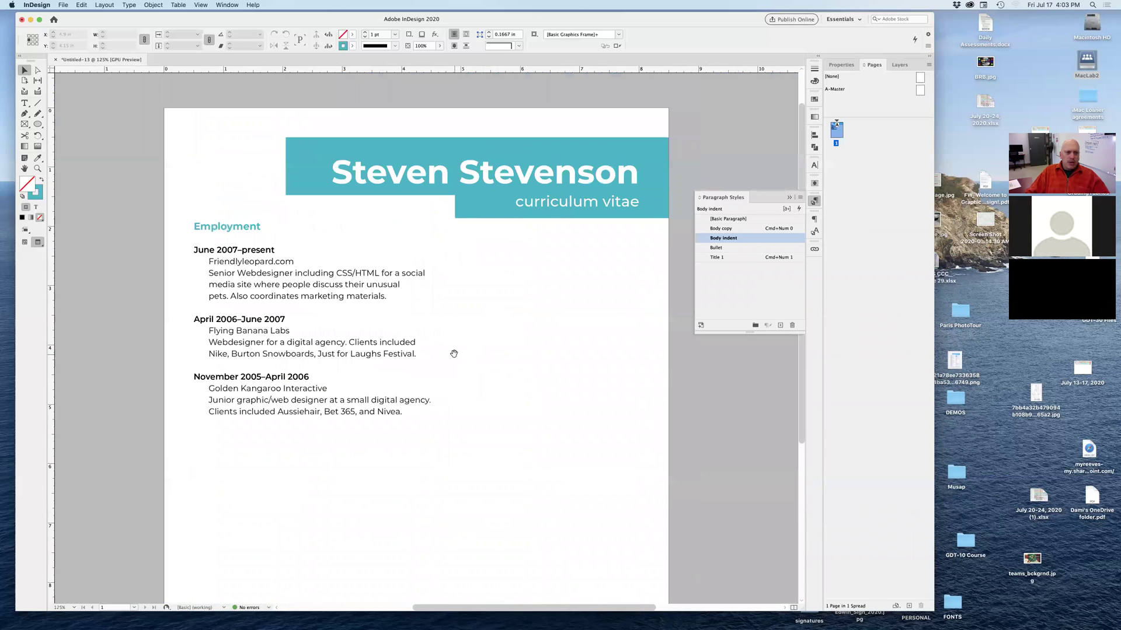
pyautogui.doubleClick(701, 230)
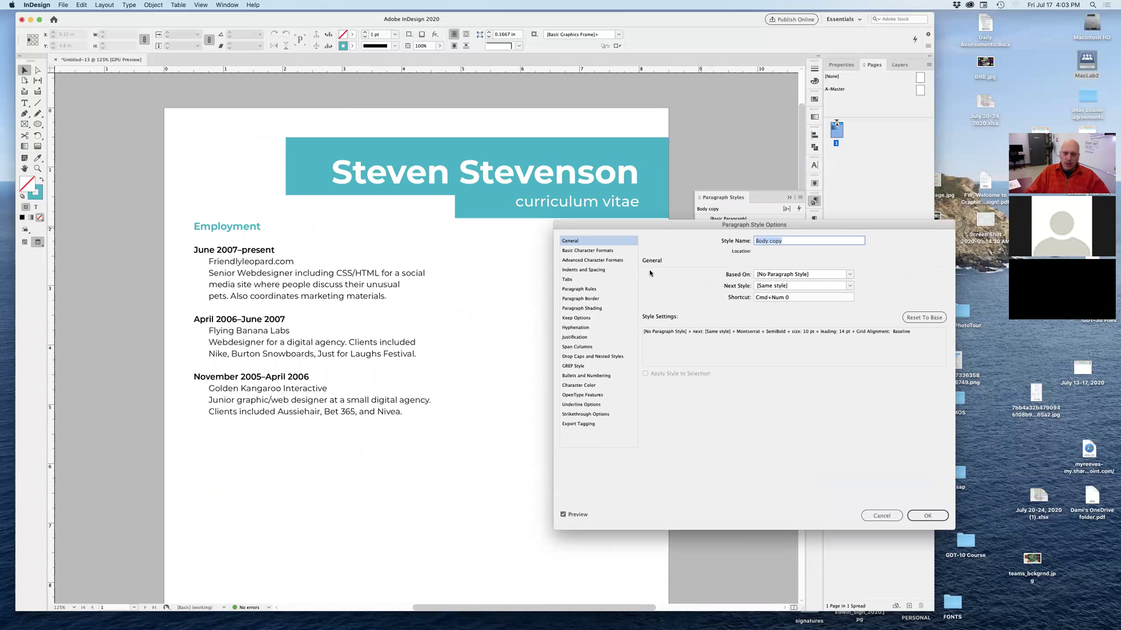
pyautogui.click(603, 387)
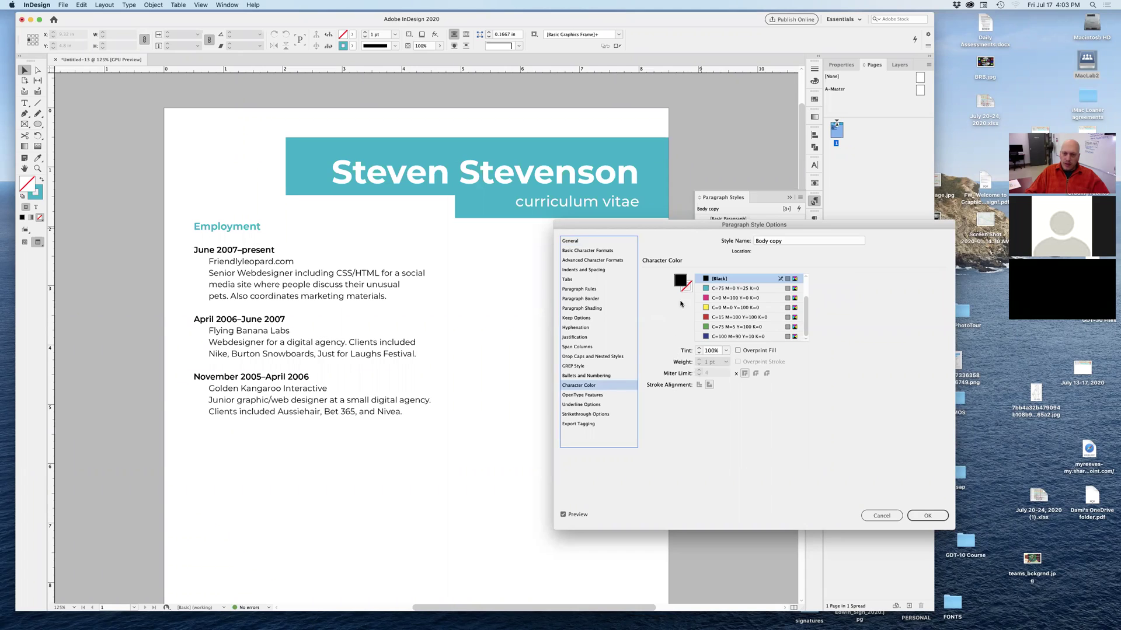
pyautogui.click(726, 351)
pyautogui.click(718, 427)
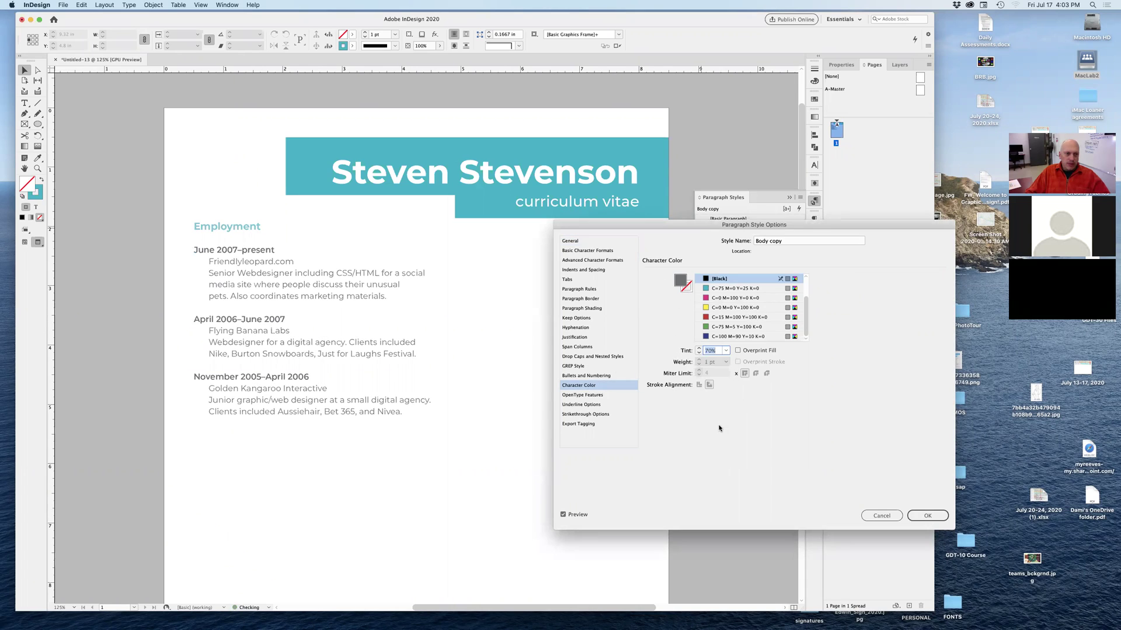
pyautogui.press('Return')
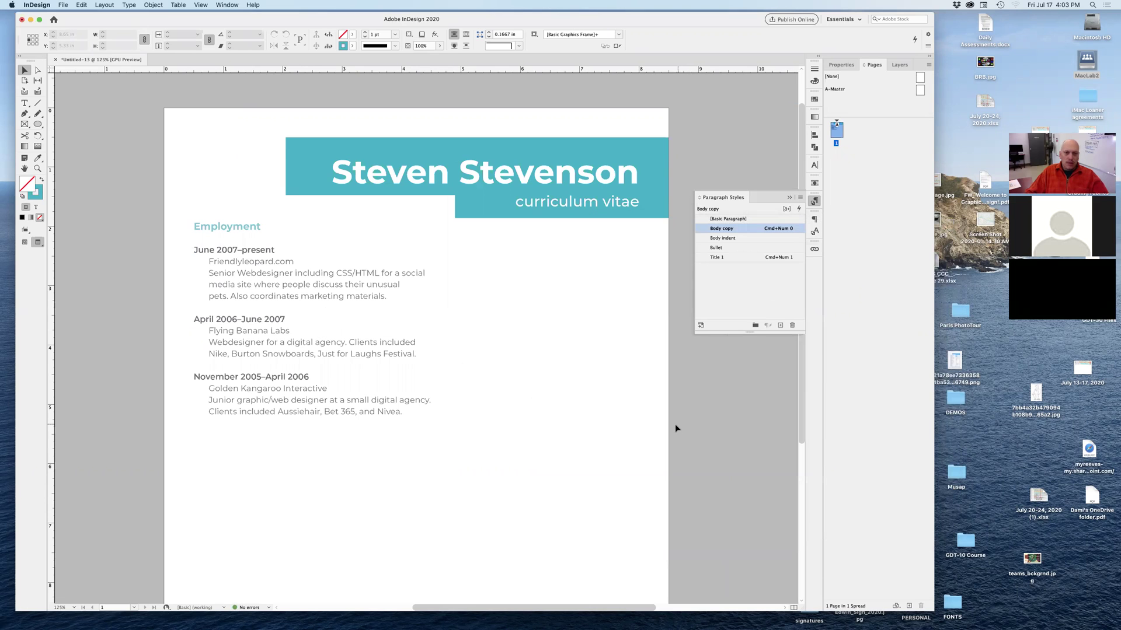
# Compare the restyled CV page with the reference page beside it, with and without guides.
pyautogui.press('w')
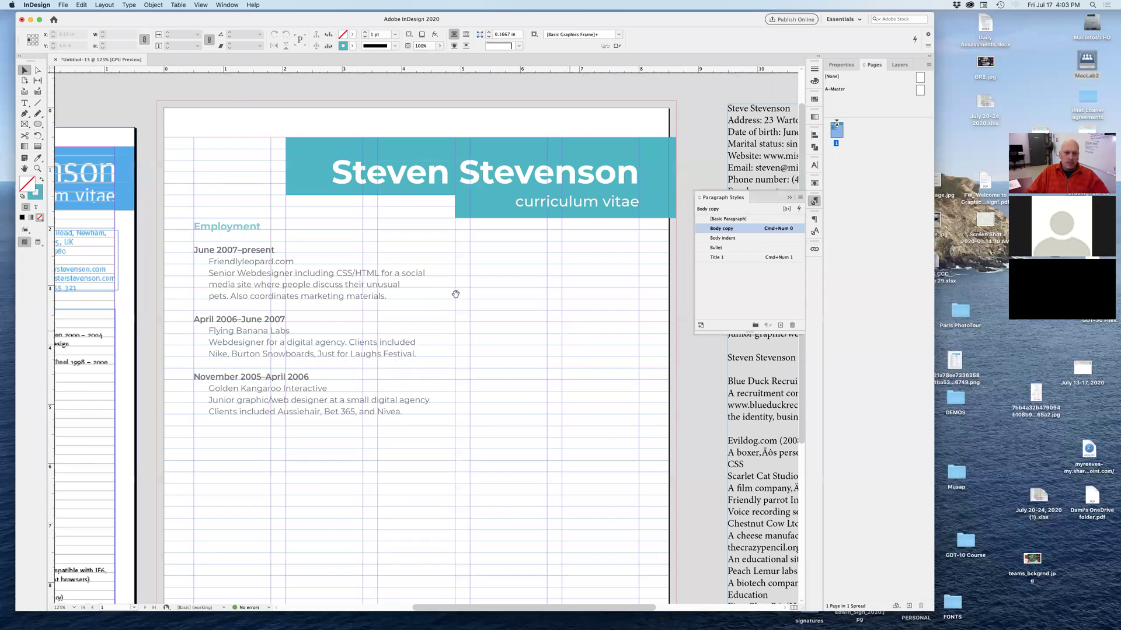
pyautogui.press('super+minus')
pyautogui.press('super+minus')
pyautogui.hscroll(-3, 584, 280)
pyautogui.click(628, 315)
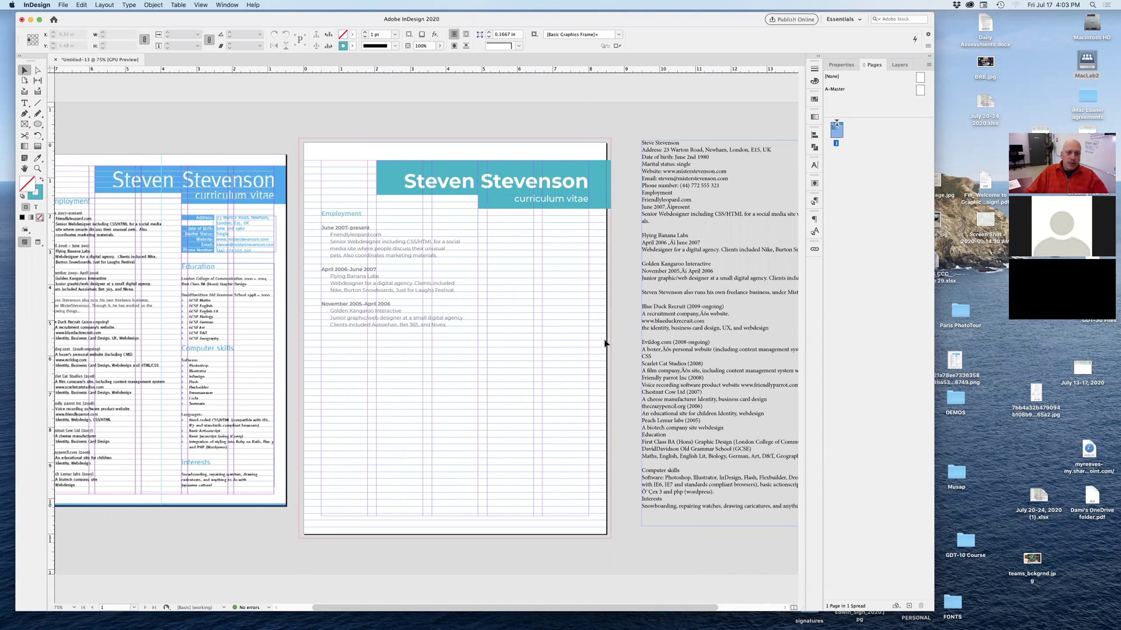
pyautogui.press('w')
pyautogui.press('w')
pyautogui.hscroll(-2, 558, 334)
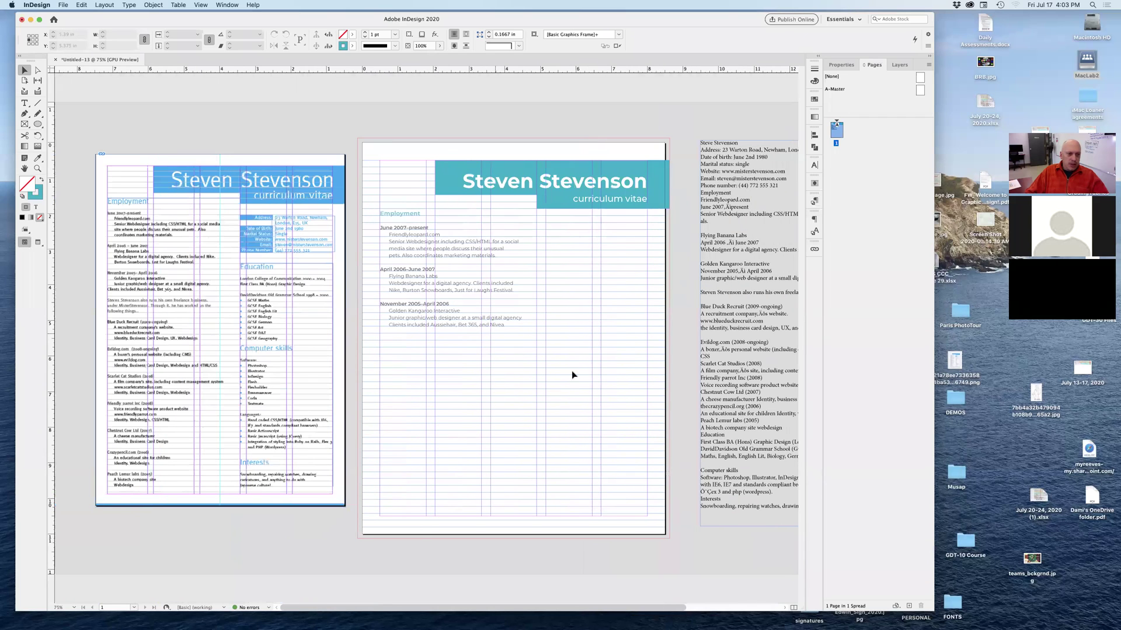
# Fill the Employment text frame with a 12% tint of the C=75 M=0 Y=25 K=0 swatch and deselect it.
pyautogui.click(500, 280)
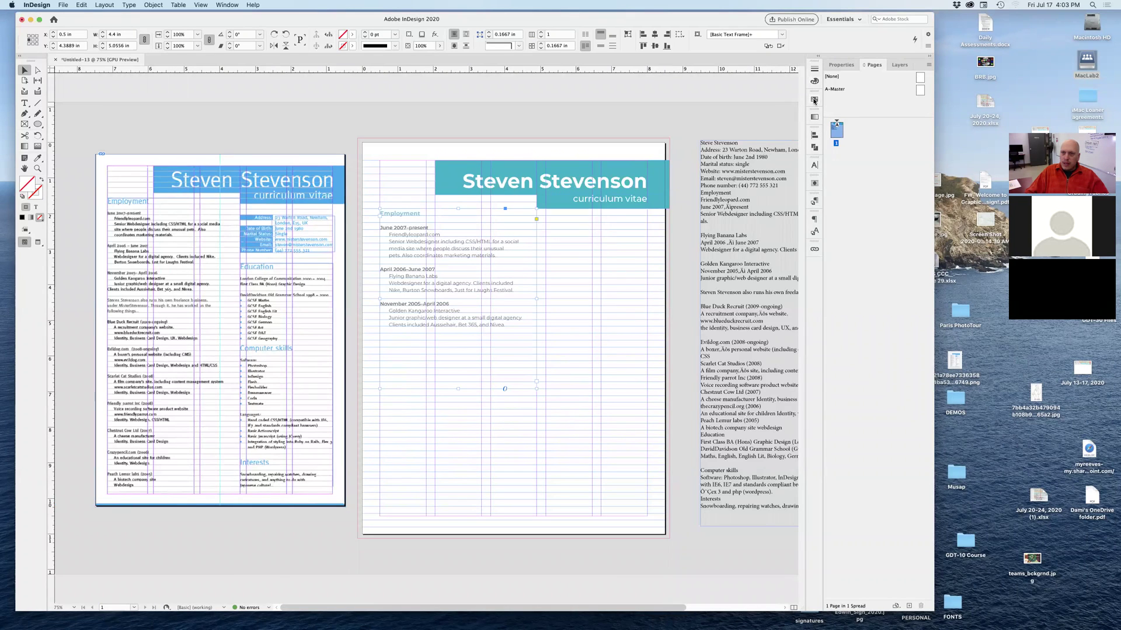
pyautogui.click(814, 100)
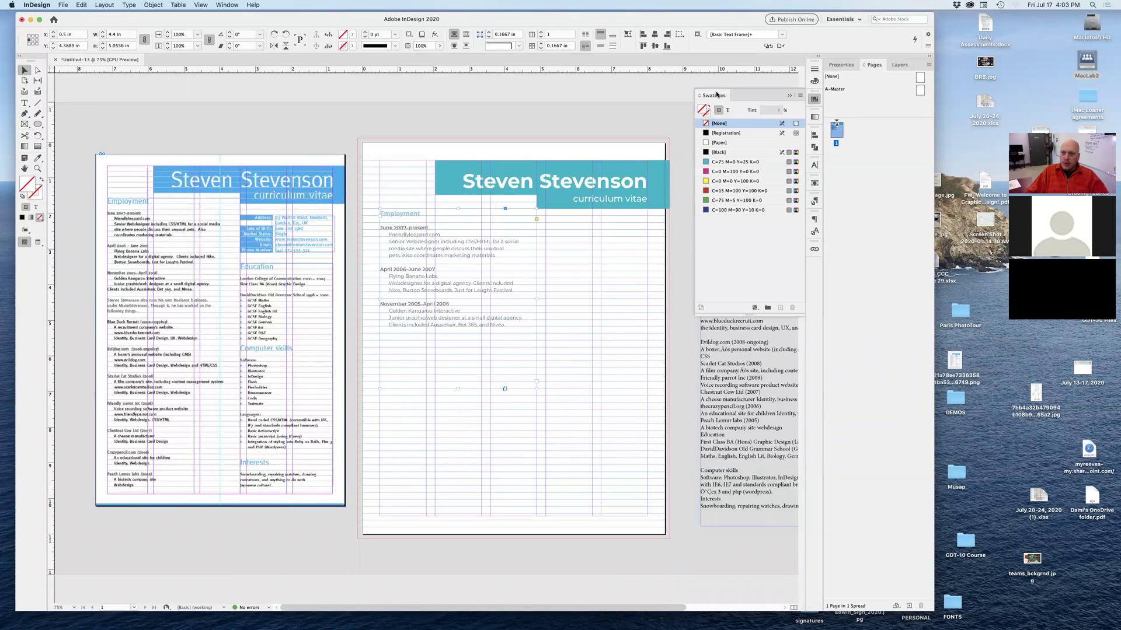
pyautogui.click(725, 163)
pyautogui.click(779, 110)
pyautogui.click(737, 122)
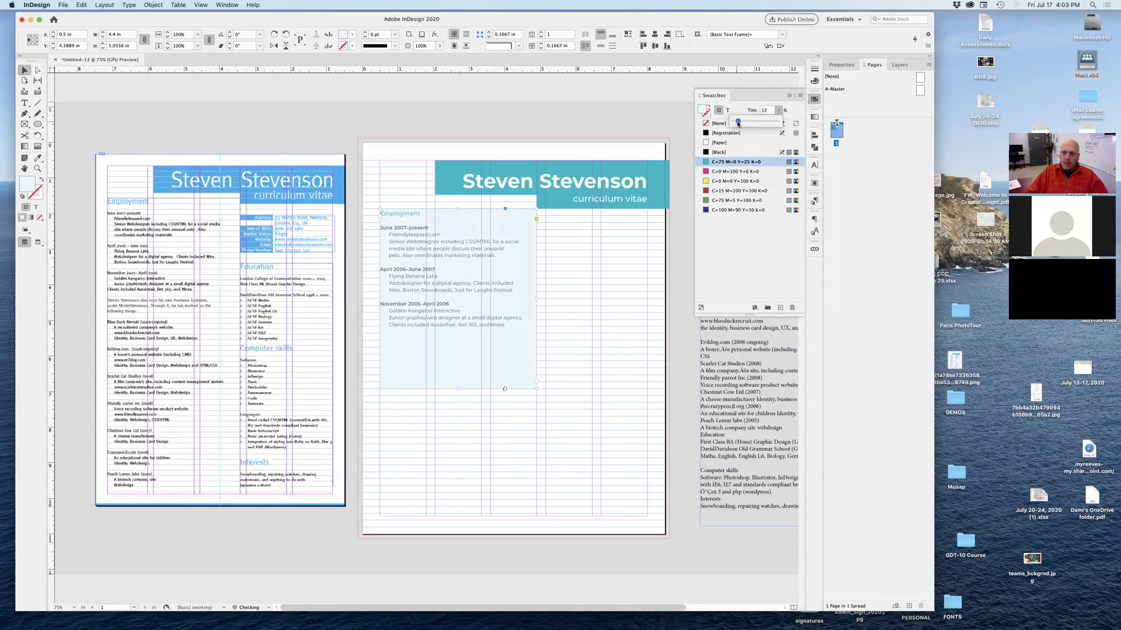
pyautogui.click(542, 108)
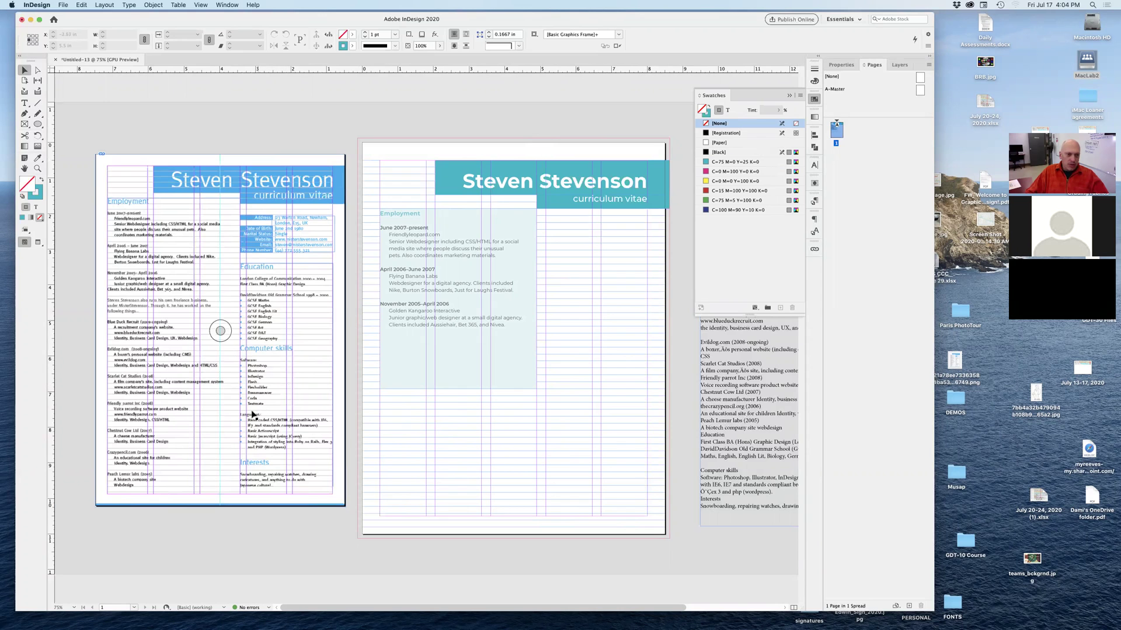
# Copy the Computer skills heading and its paragraph from the unformatted source text beside the page, and deselect the text.
pyautogui.scroll(3, 286, 332)
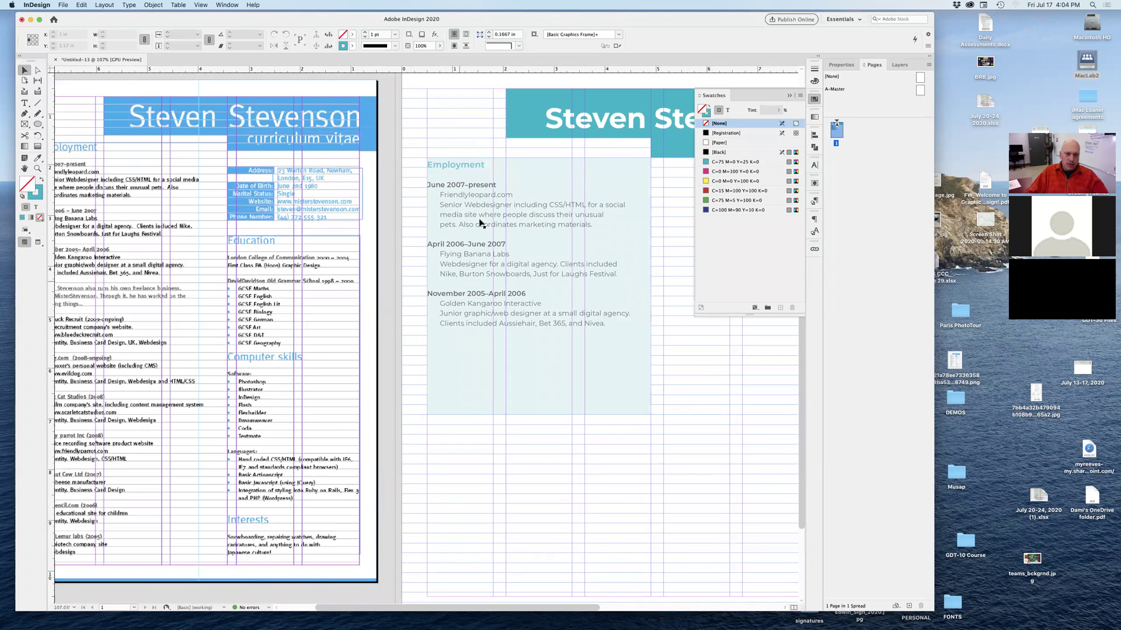
pyautogui.hscroll(5, 300, 296)
pyautogui.scroll(-1, 300, 296)
pyautogui.hscroll(6, 300, 296)
pyautogui.scroll(-1, 300, 296)
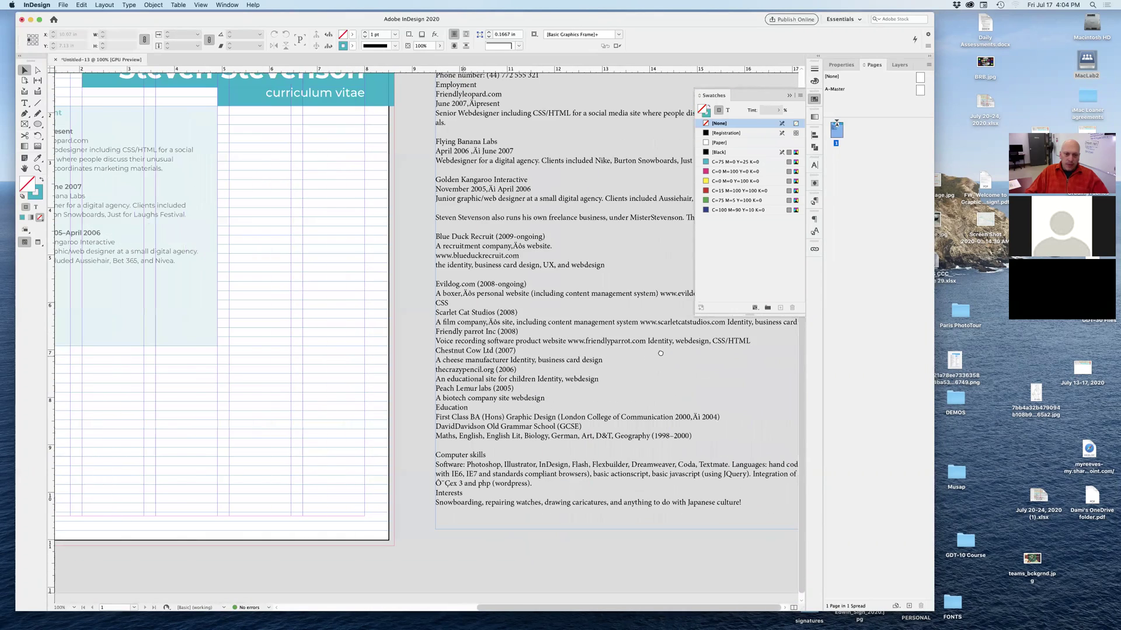
pyautogui.hscroll(-10, 467, 350)
pyautogui.press('super+1')
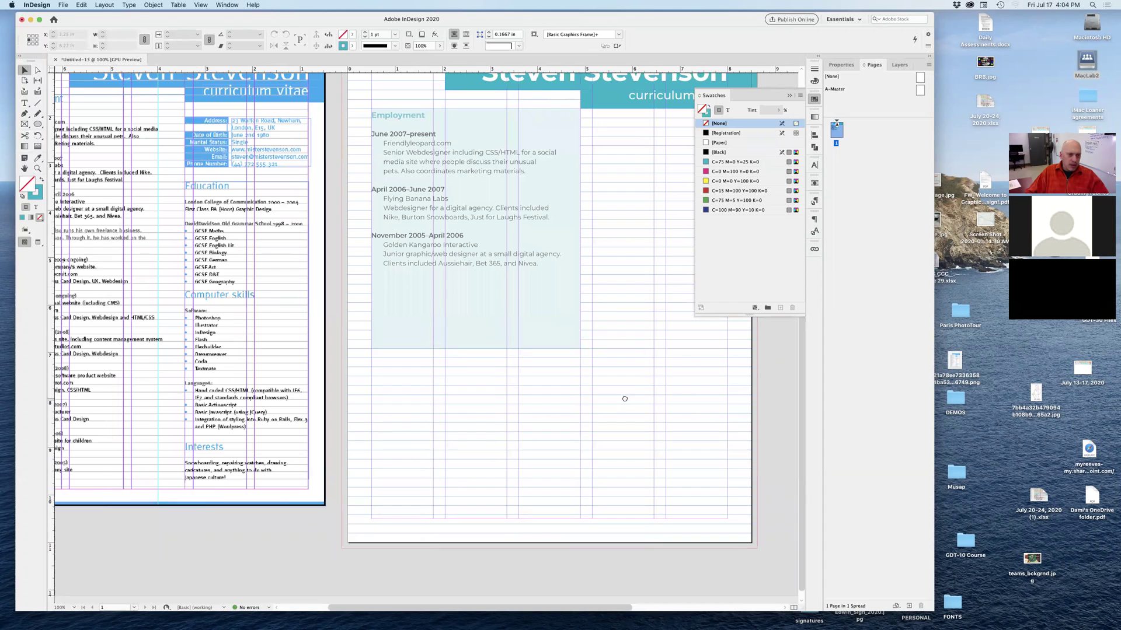
pyautogui.hscroll(8, 623, 395)
pyautogui.scroll(-1, 623, 395)
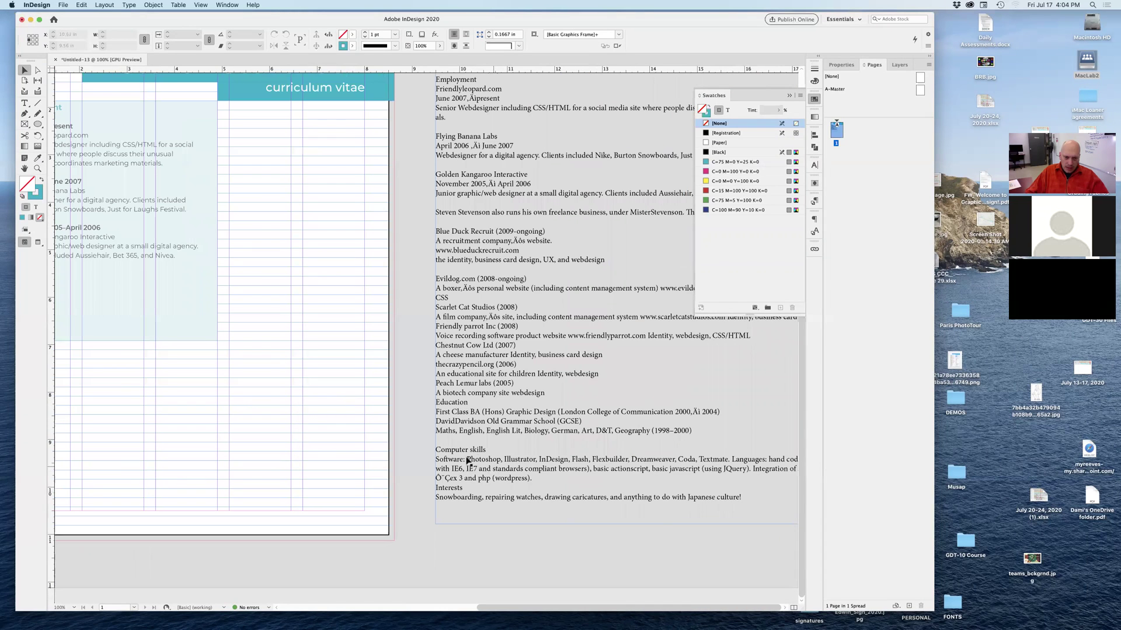
pyautogui.click(467, 462)
pyautogui.doubleClick(539, 467)
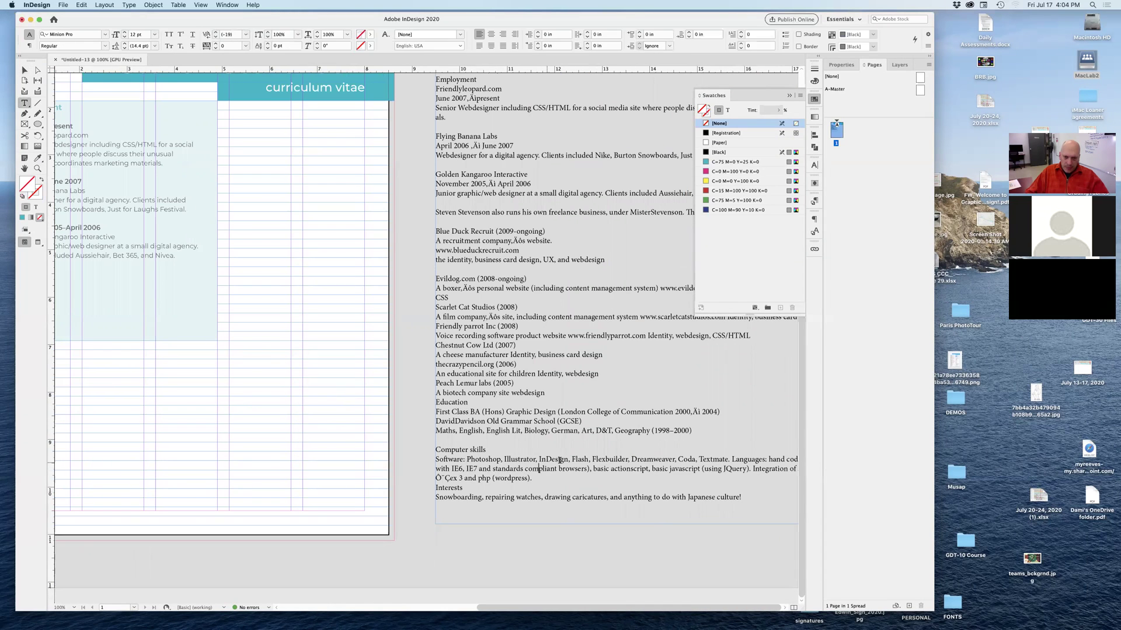
pyautogui.moveTo(531, 478); pyautogui.dragTo(434, 459)
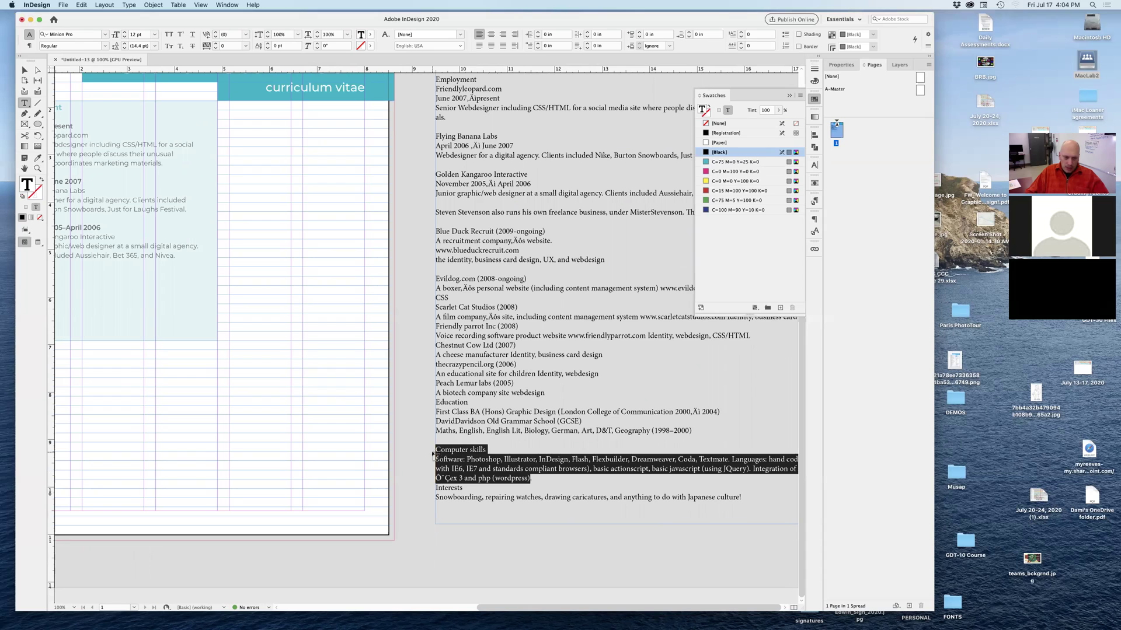
pyautogui.click(412, 410)
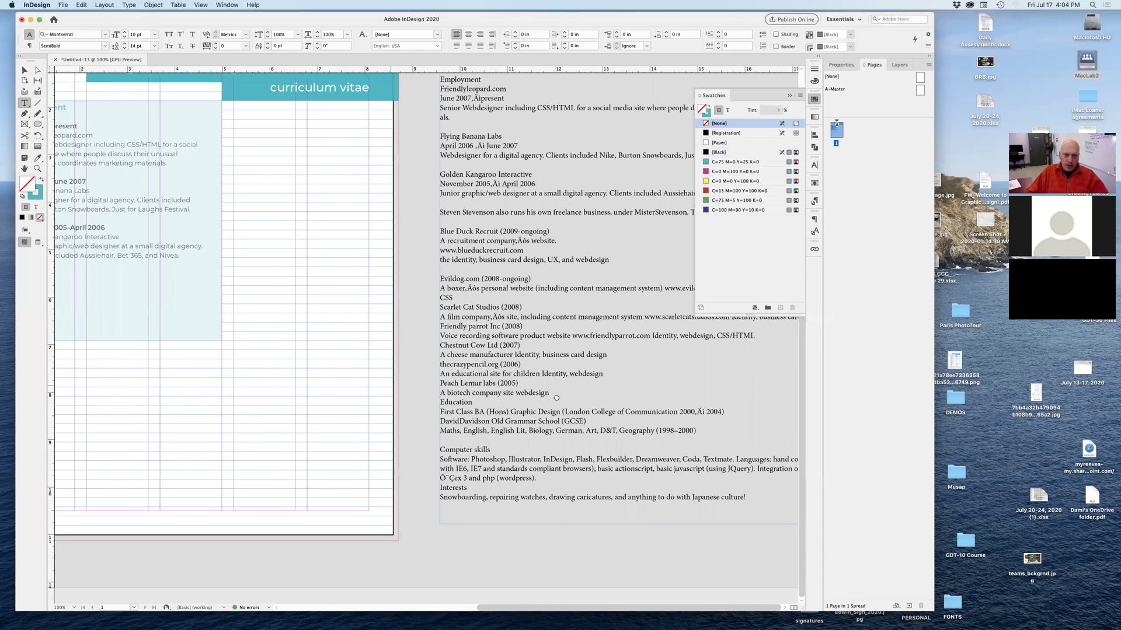
# Draw a text frame across the two columns beside the Employment frame, down to the bottom margin, and paste the Computer skills text into it.
pyautogui.hscroll(-10, 412, 411)
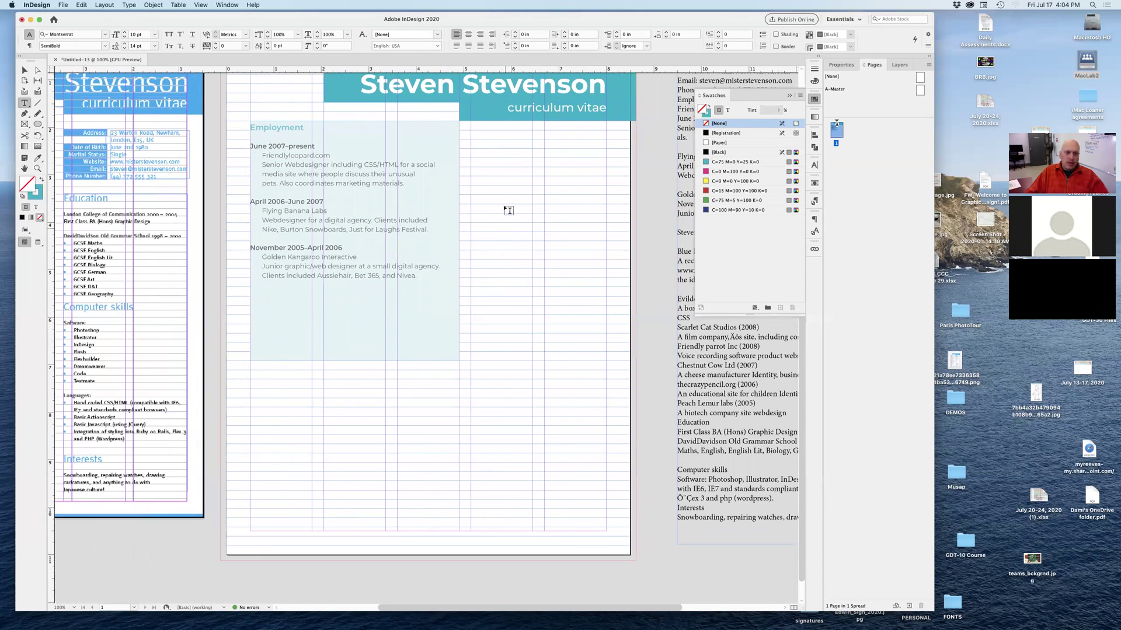
pyautogui.click(465, 213)
pyautogui.keyDown('shift'); pyautogui.click(570, 450); pyautogui.keyUp('shift')
pyautogui.moveTo(469, 213); pyautogui.dragTo(606, 531)
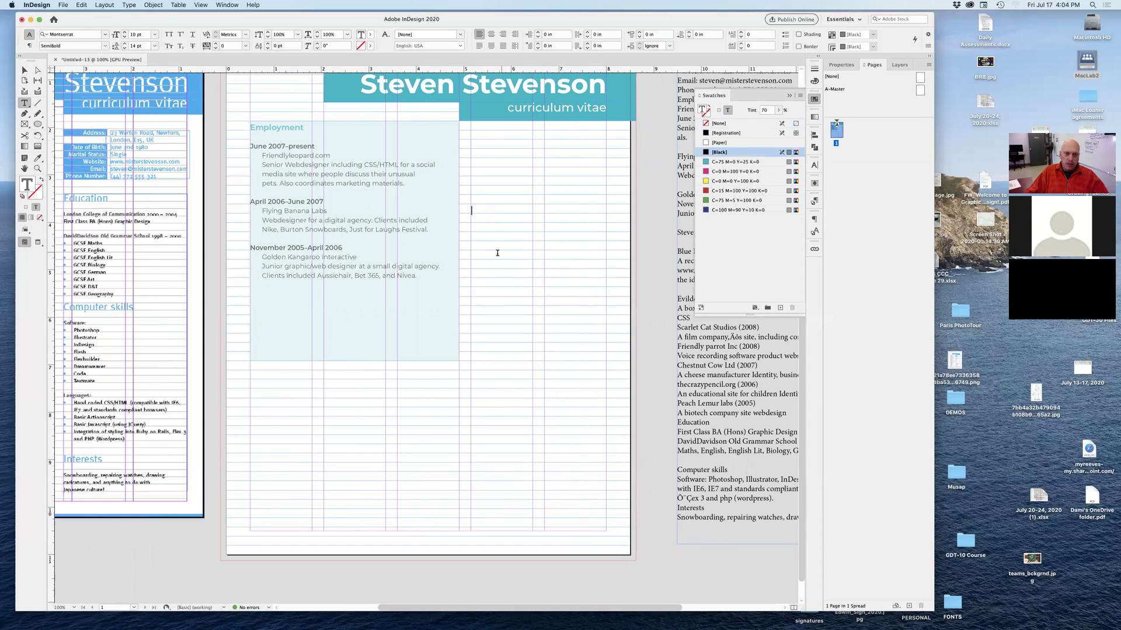
pyautogui.press('super+v')
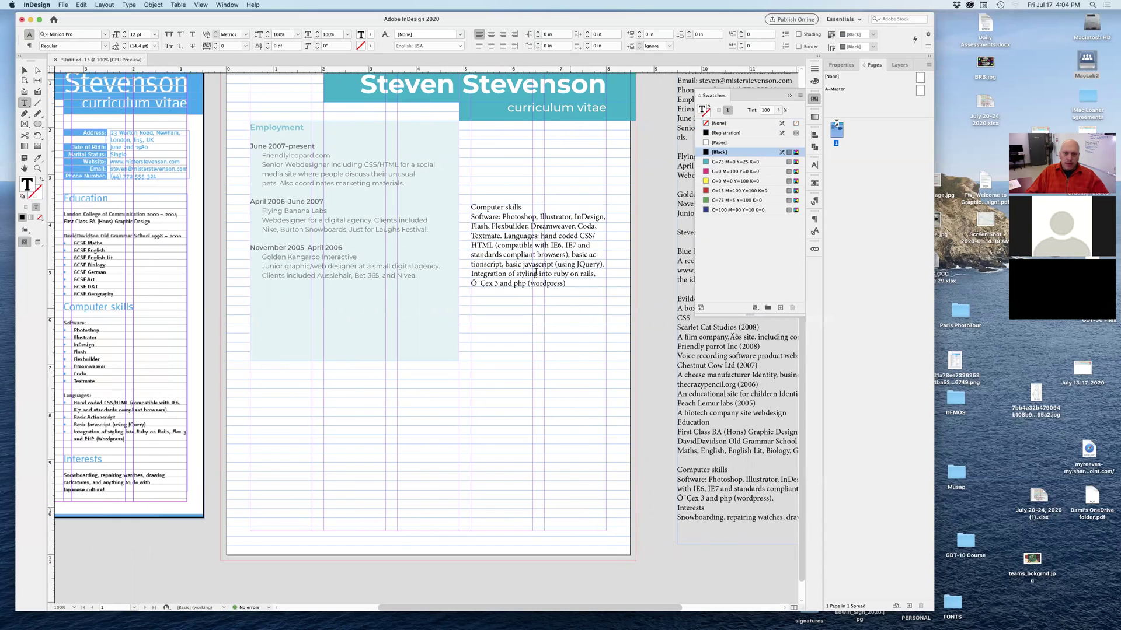
# Apply the Body indent style to all the pasted Computer skills text and the Body copy style to its heading.
pyautogui.moveTo(569, 307); pyautogui.dragTo(451, 183)
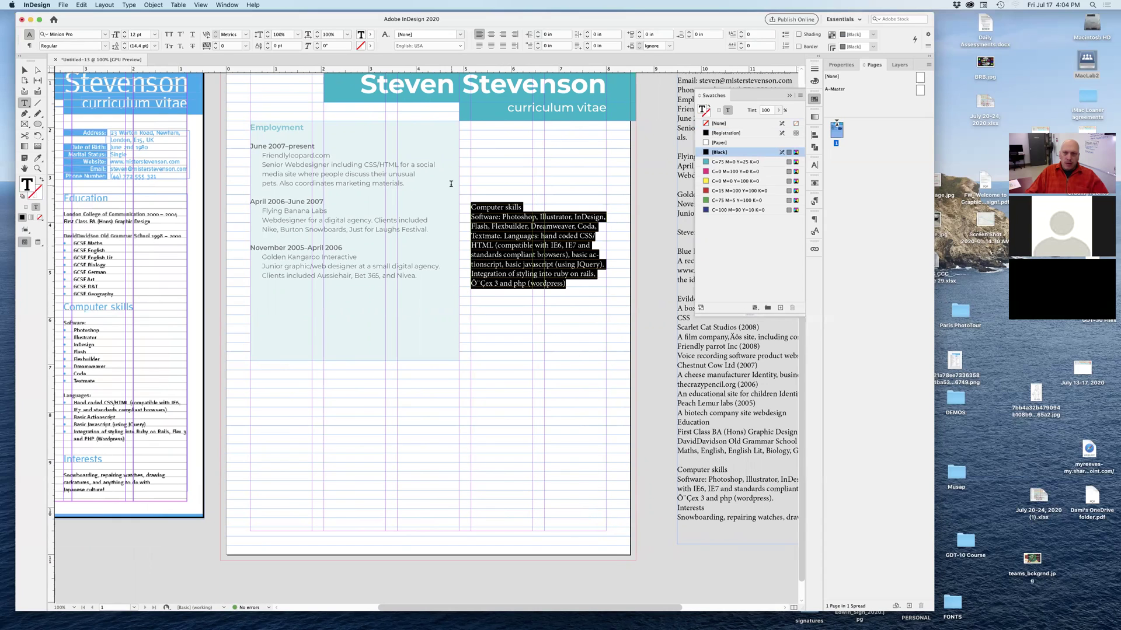
pyautogui.click(814, 201)
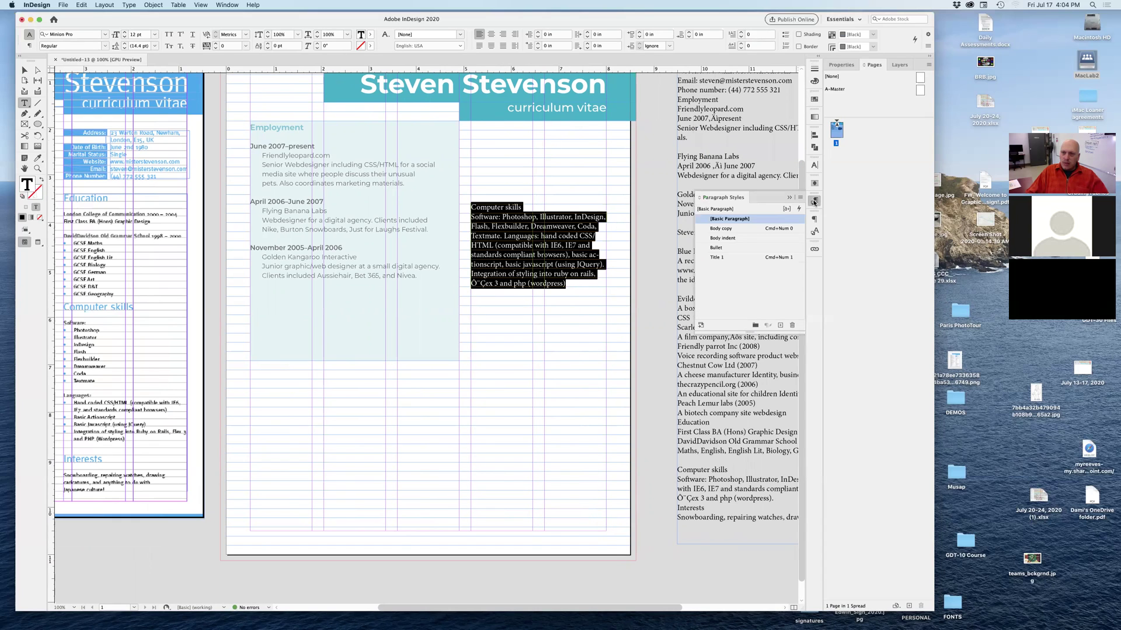
pyautogui.click(739, 238)
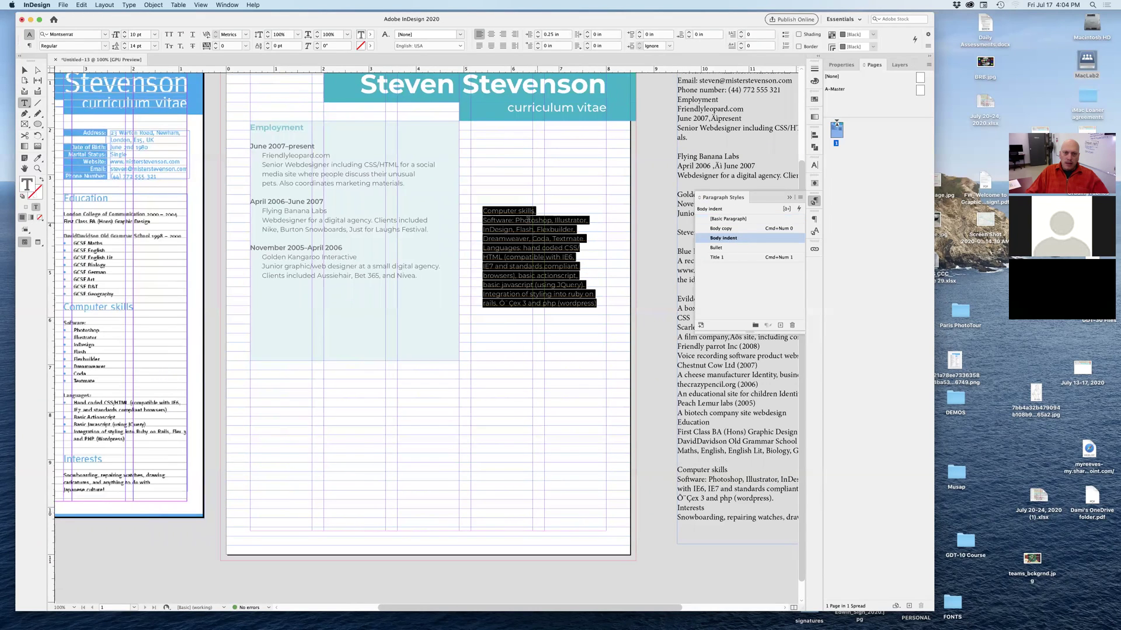
pyautogui.click(519, 210)
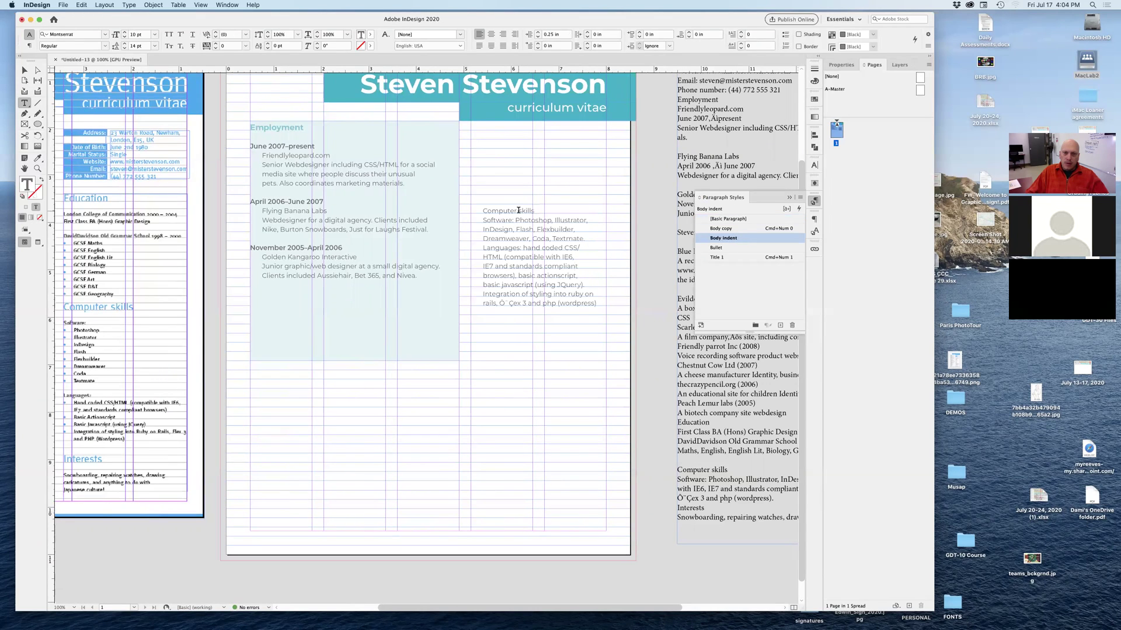
pyautogui.click(735, 229)
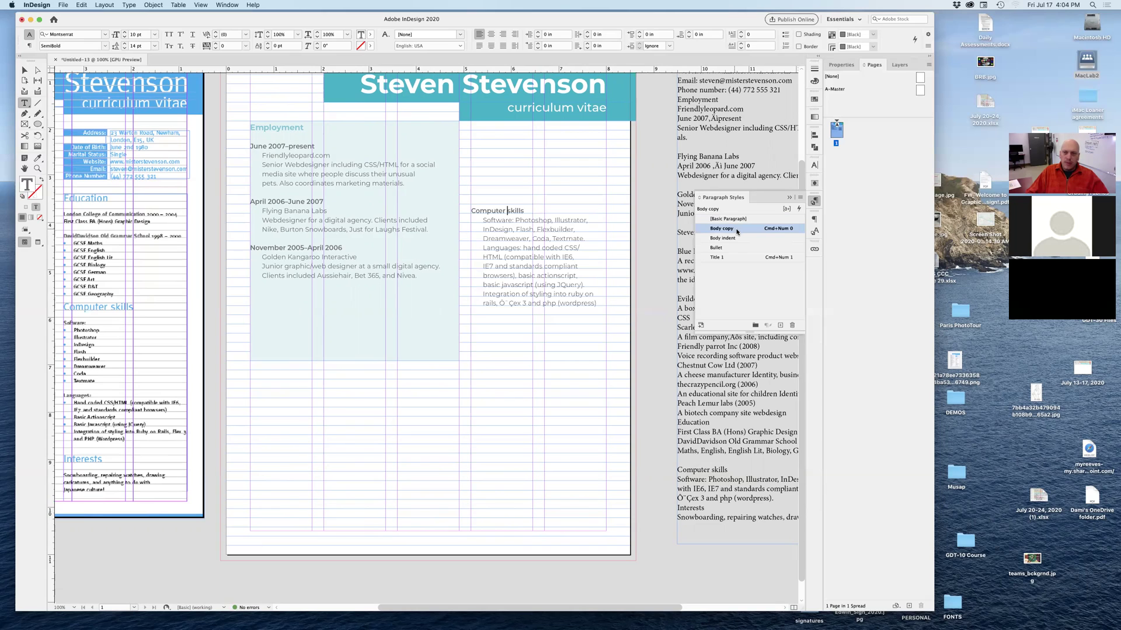
# Rename the Body copy paragraph style as Dates.
pyautogui.click(721, 229)
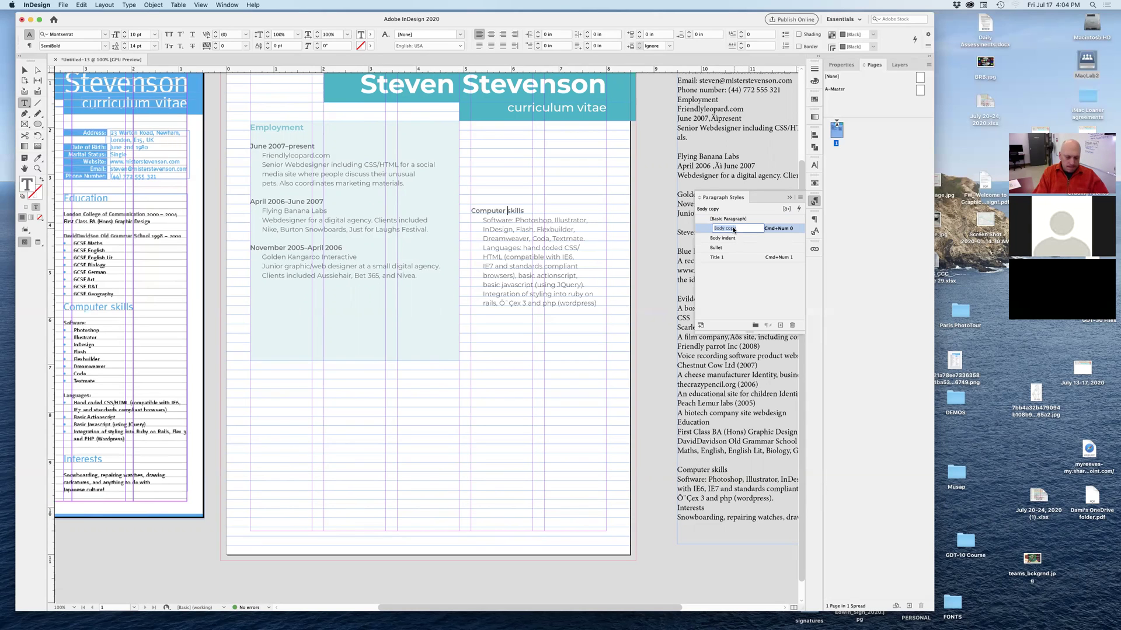
pyautogui.write('CV title')
pyautogui.press('BackSpace')
pyautogui.press('BackSpace')
pyautogui.press('BackSpace')
pyautogui.press('BackSpace')
pyautogui.press('BackSpace')
pyautogui.press('BackSpace')
pyautogui.press('BackSpace')
pyautogui.press('BackSpace')
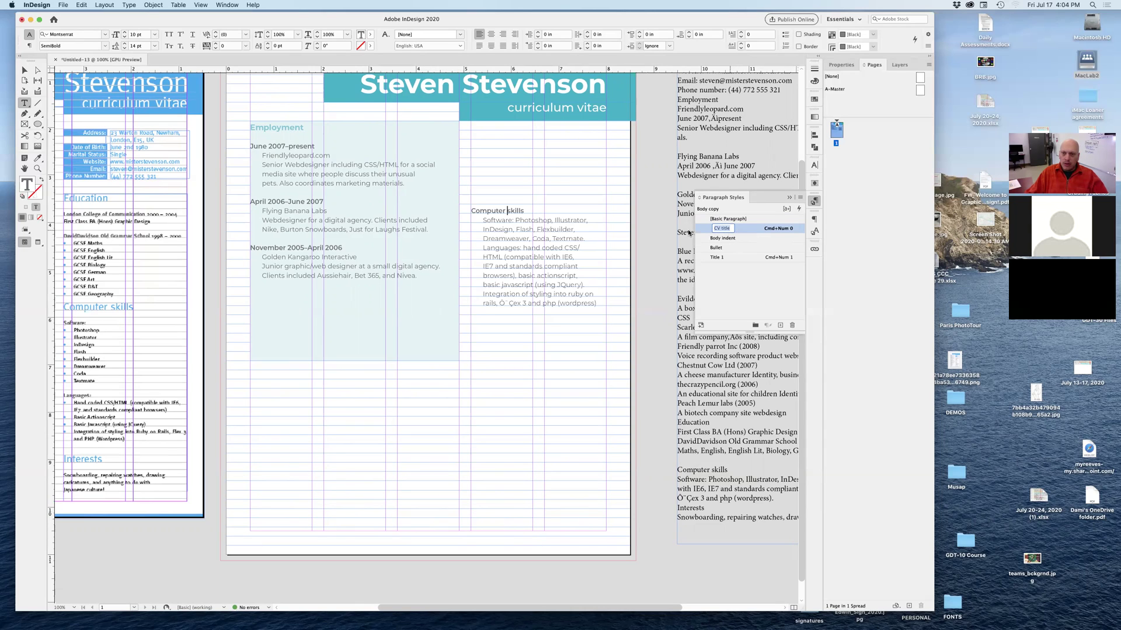
pyautogui.write('Dates')
pyautogui.press('Return')
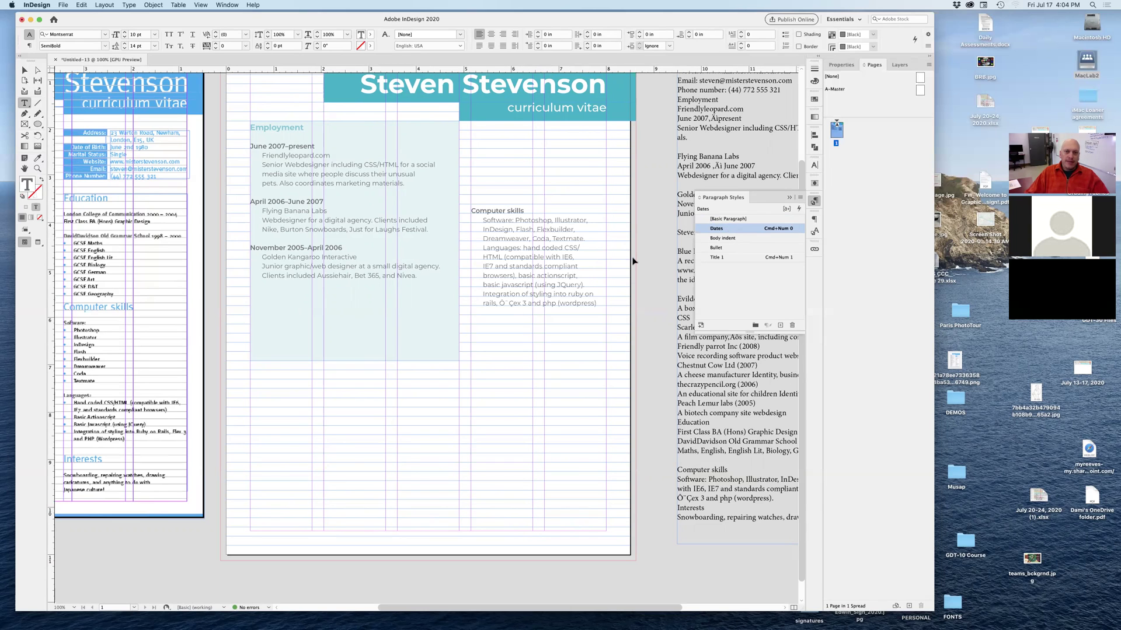
# Apply the Title 1 style to the Computer skills heading, and put Software: on its own line in the Dates style.
pyautogui.moveTo(500, 242); pyautogui.dragTo(557, 241)
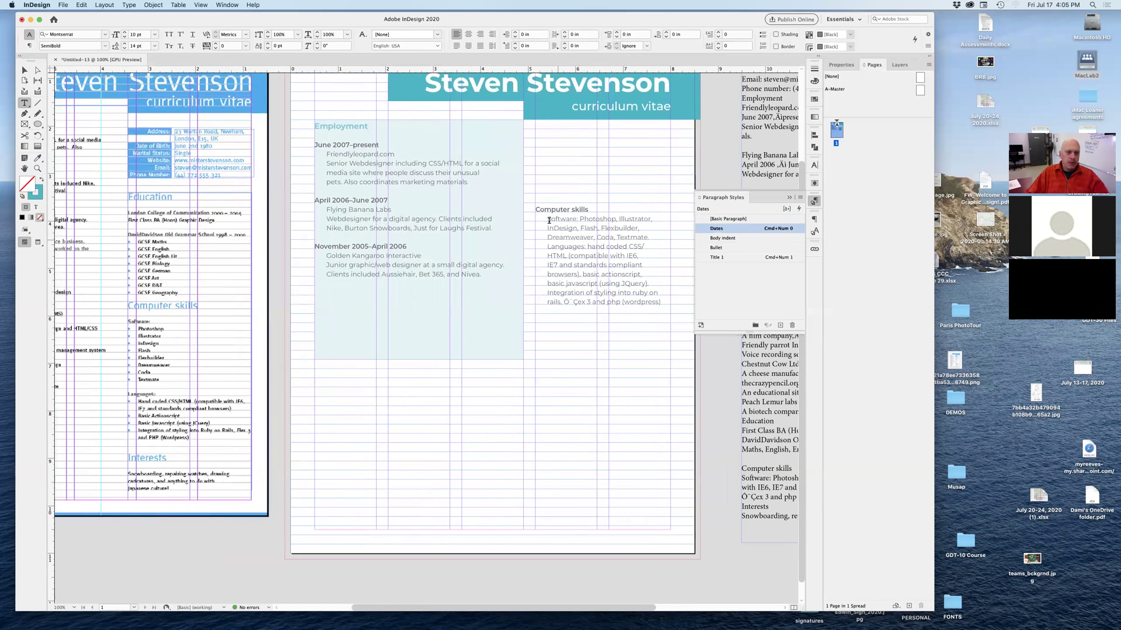
pyautogui.click(716, 258)
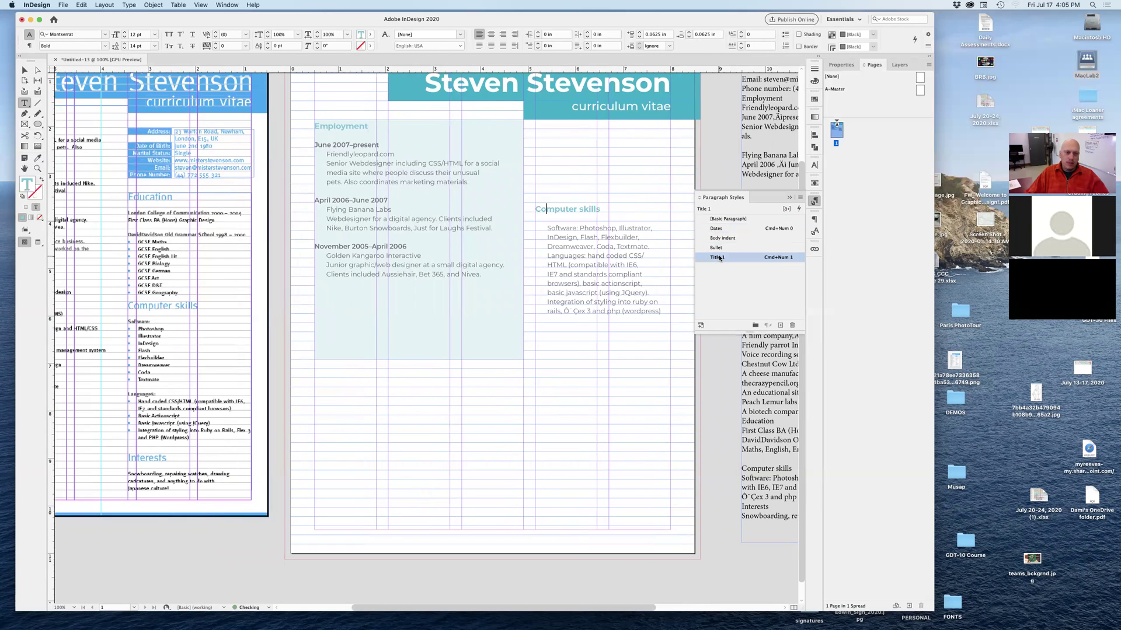
pyautogui.click(578, 228)
pyautogui.press('Return')
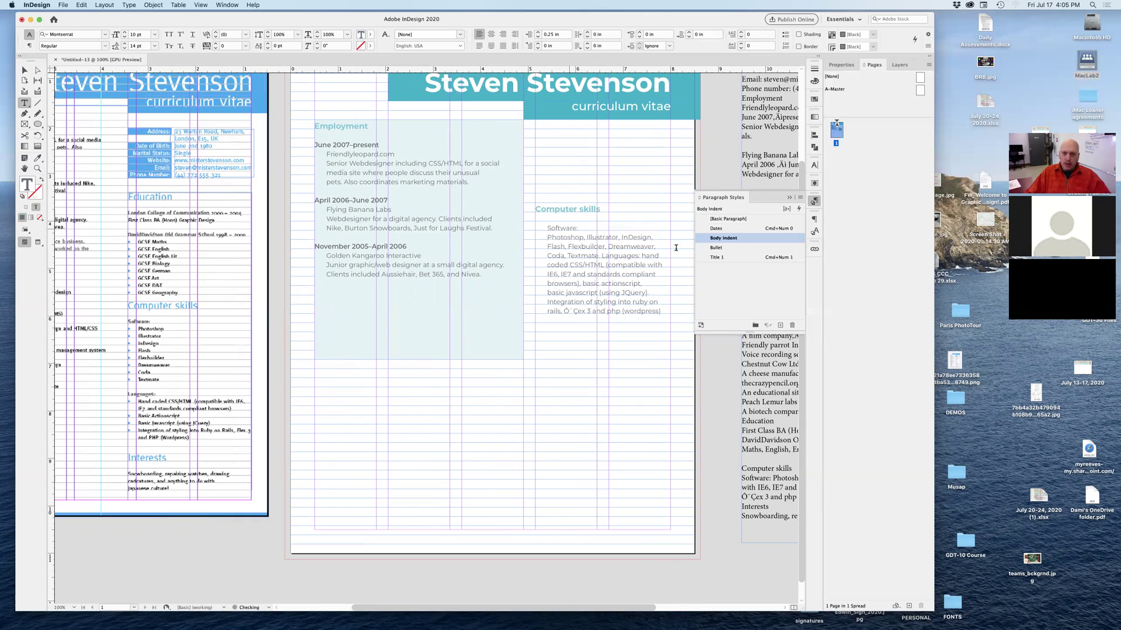
pyautogui.click(717, 228)
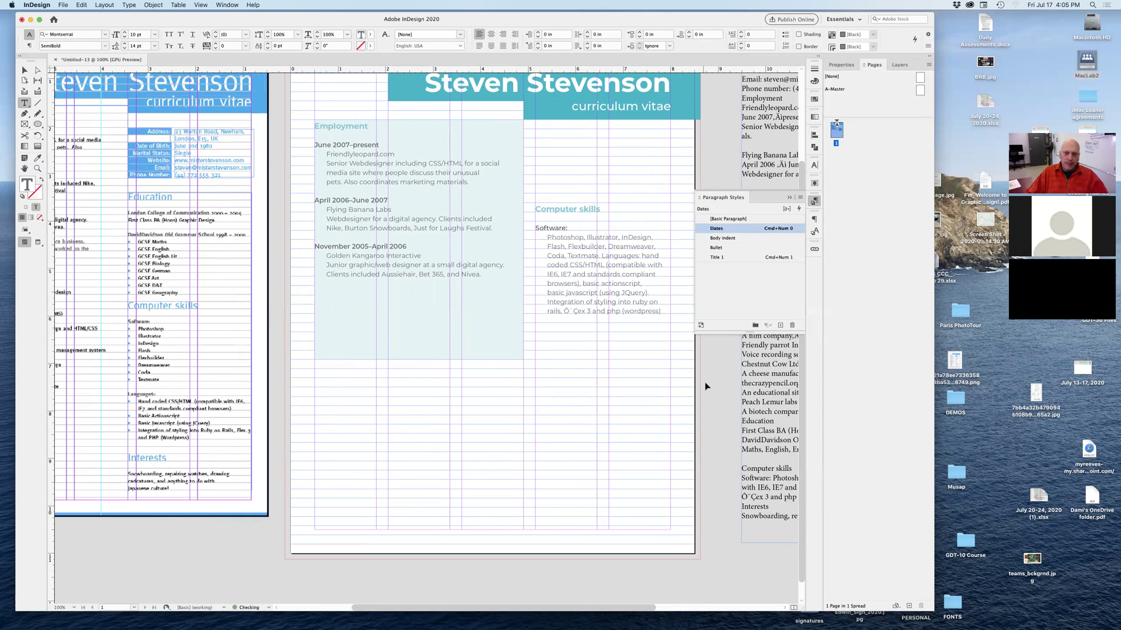
# Select the comma and space after Photoshop in the software list under Computer skills.
pyautogui.moveTo(547, 237); pyautogui.dragTo(661, 314)
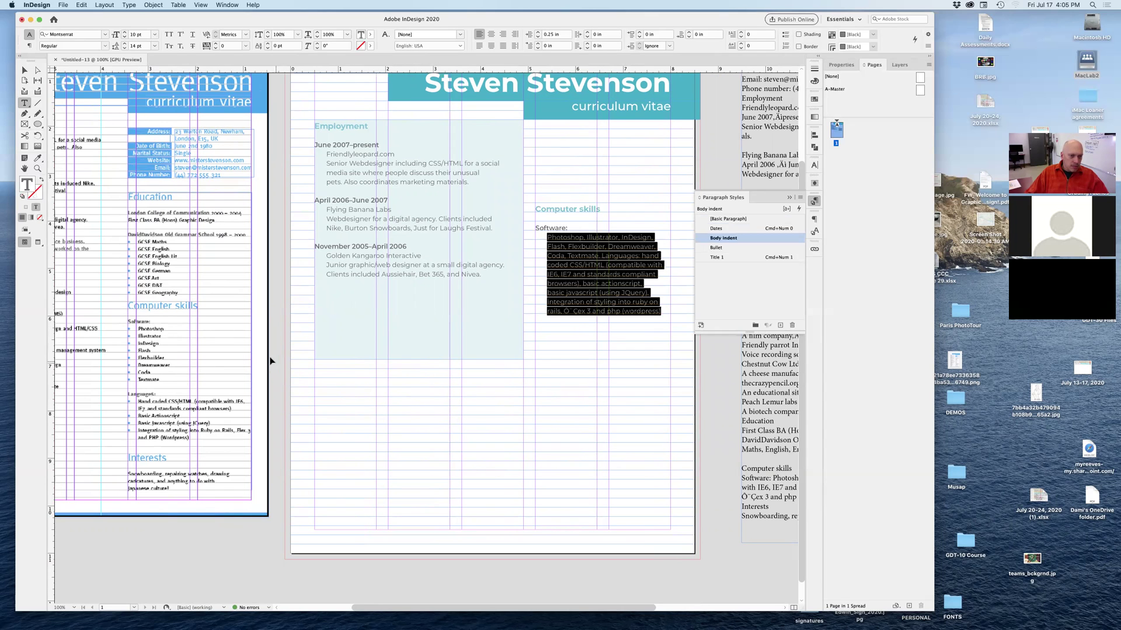
pyautogui.click(555, 313)
pyautogui.press('super+equal')
pyautogui.press('super+equal')
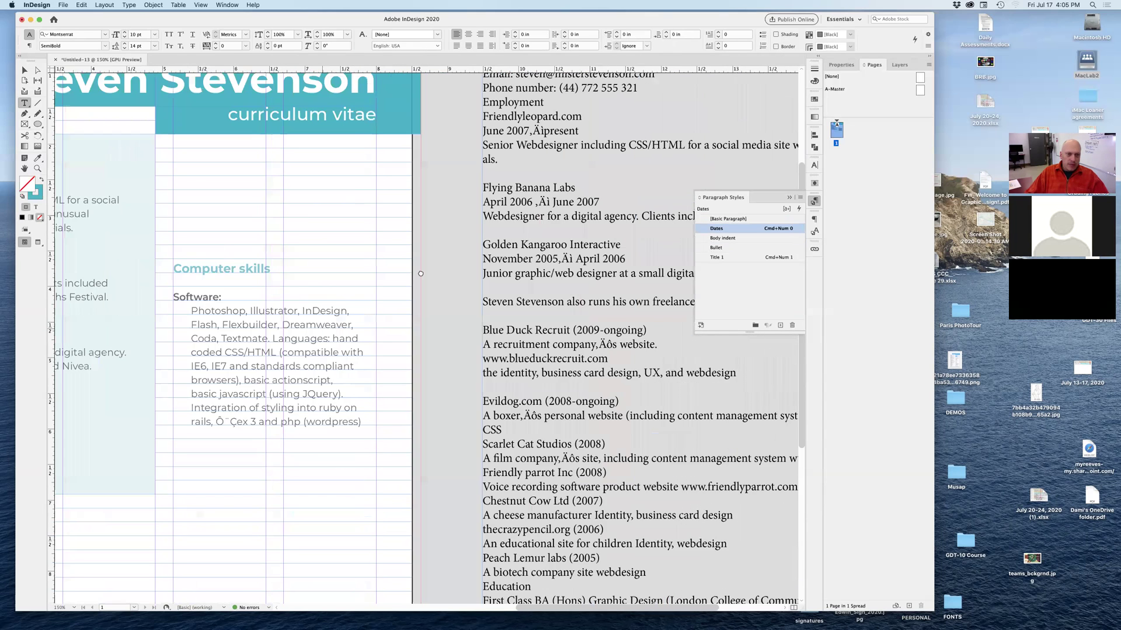
pyautogui.click(344, 257)
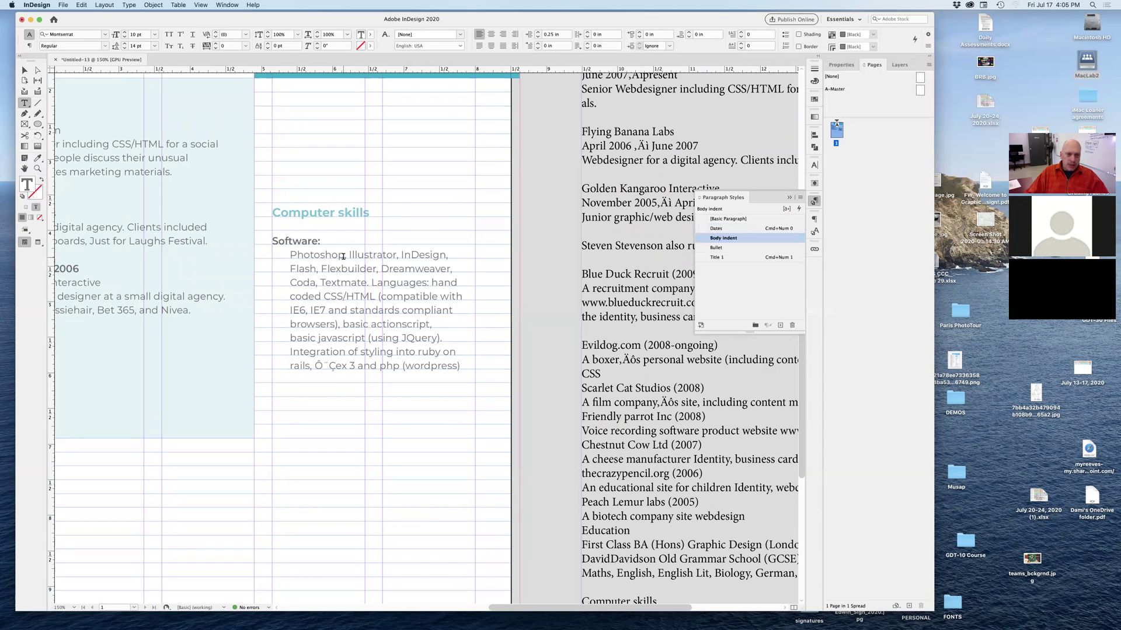
pyautogui.press('Up')
pyautogui.scroll(5, 373, 255)
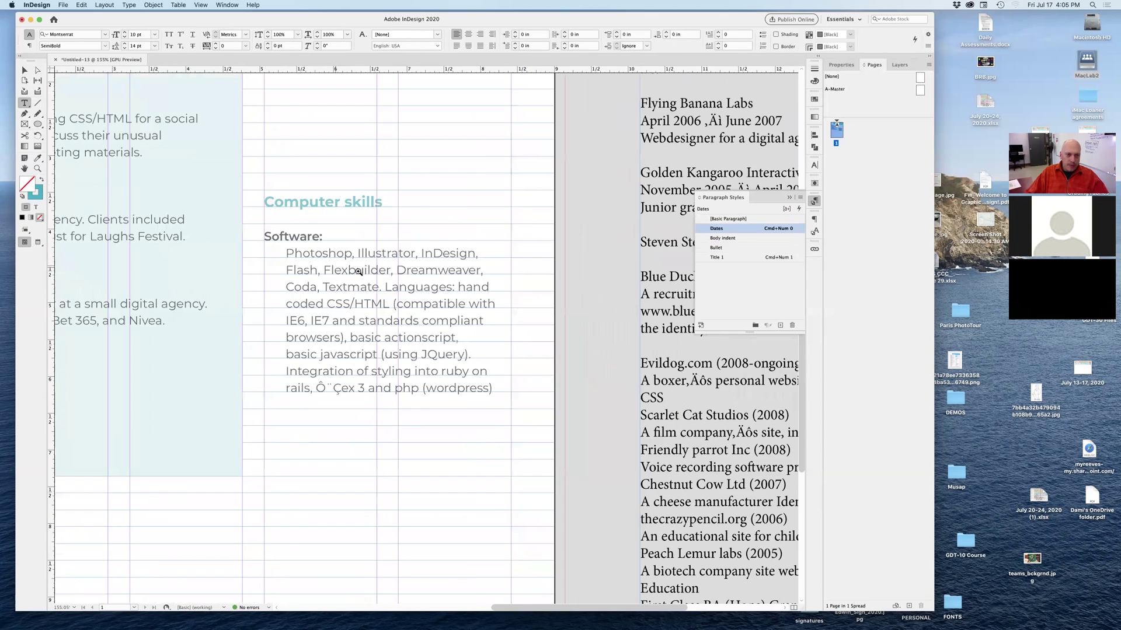
pyautogui.moveTo(372, 255); pyautogui.dragTo(380, 255)
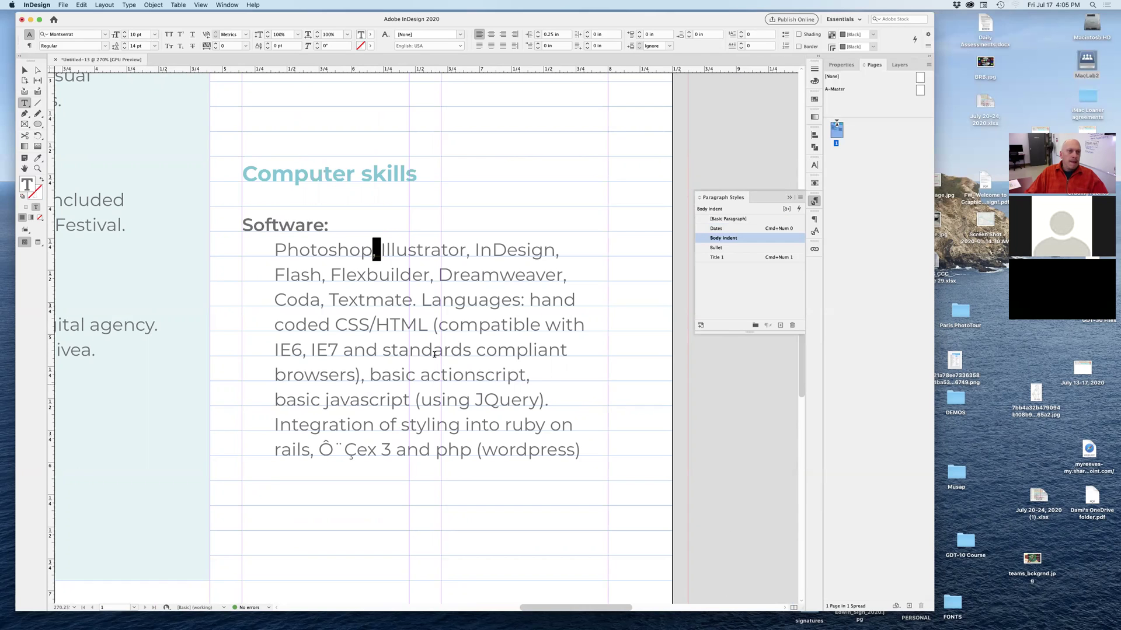
# Open Find/Change with a comma and space as the search text and look through the special characters for the replacement.
pyautogui.click(128, 5)
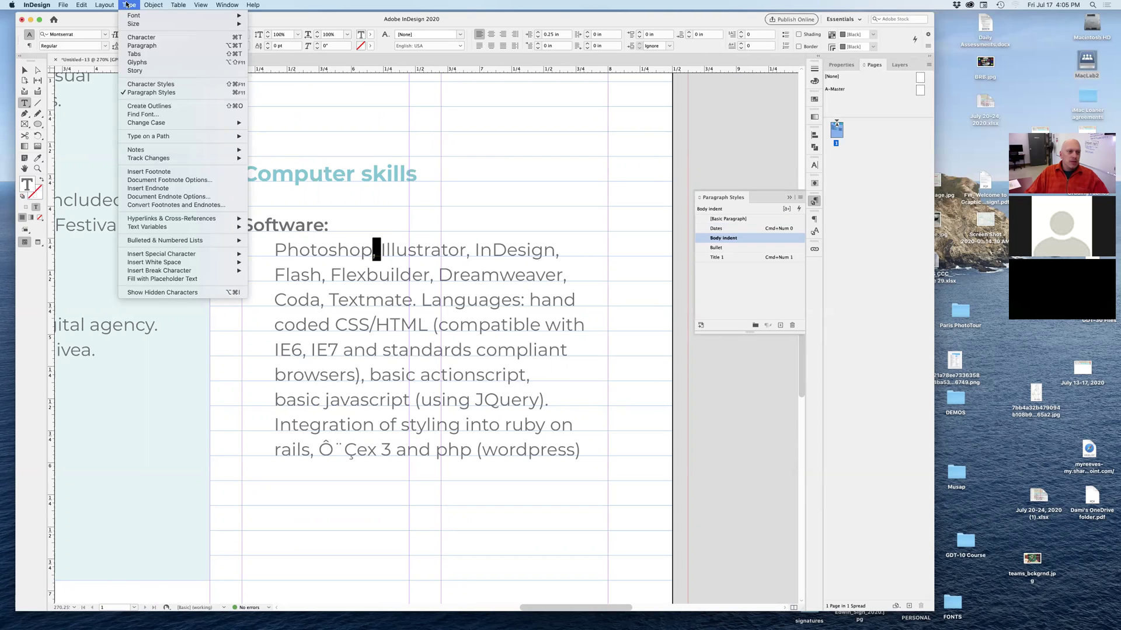
pyautogui.moveTo(80, 4)
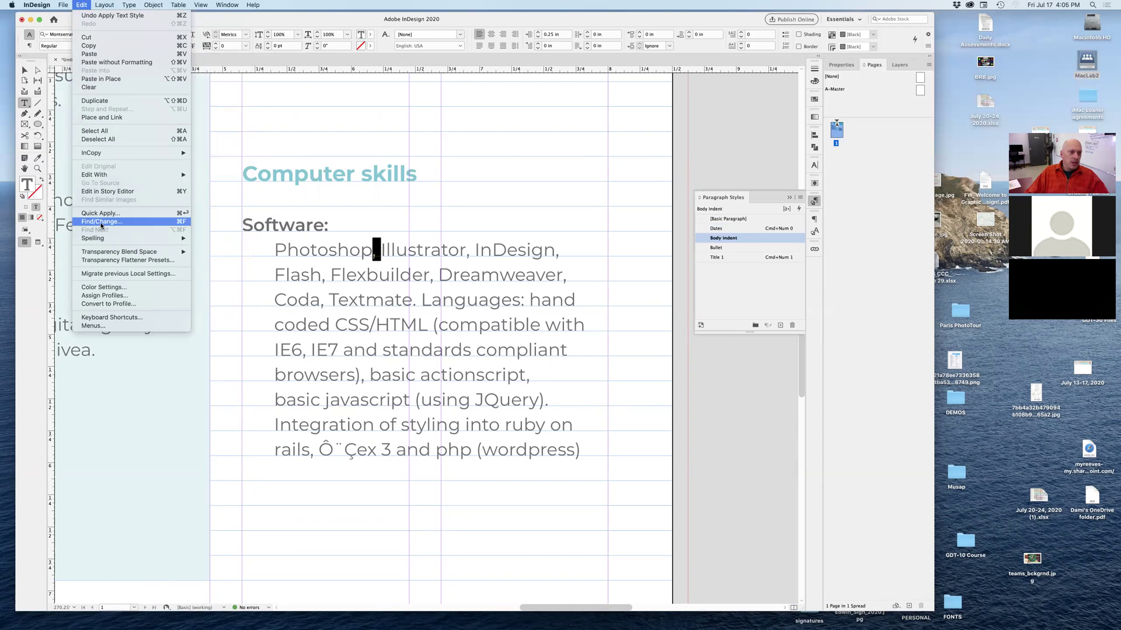
pyautogui.click(141, 224)
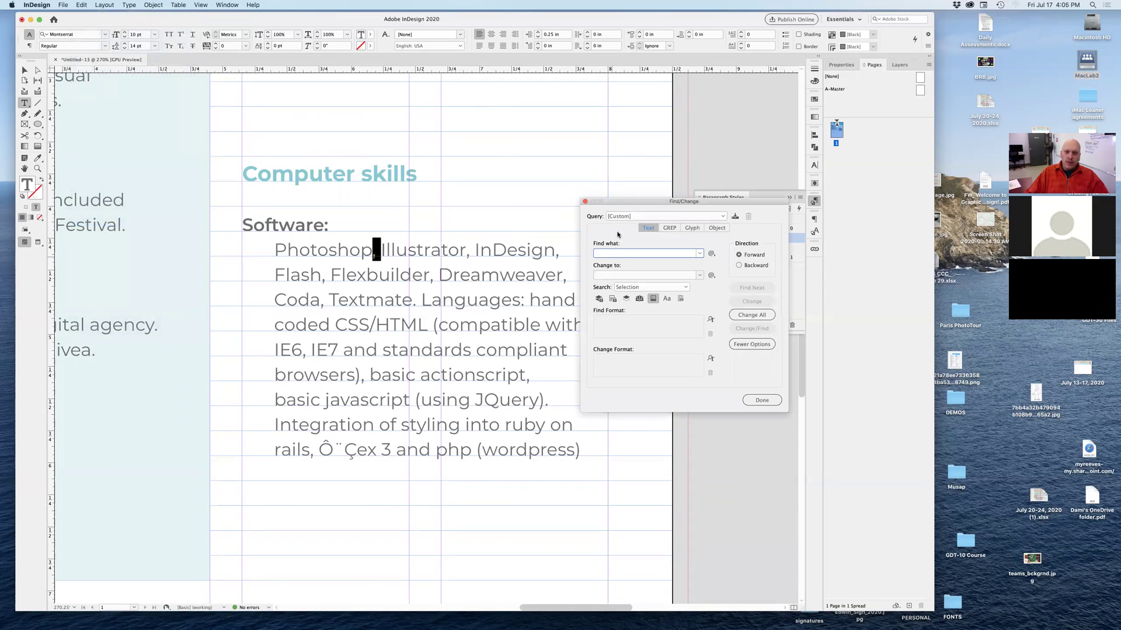
pyautogui.moveTo(602, 208); pyautogui.dragTo(571, 249)
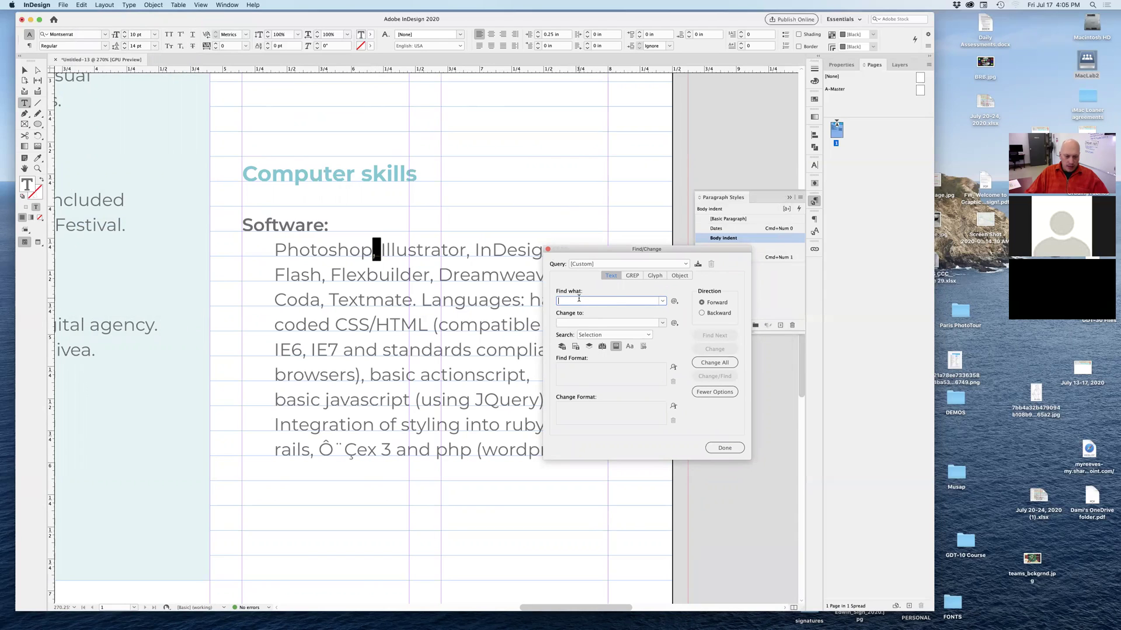
pyautogui.write(',')
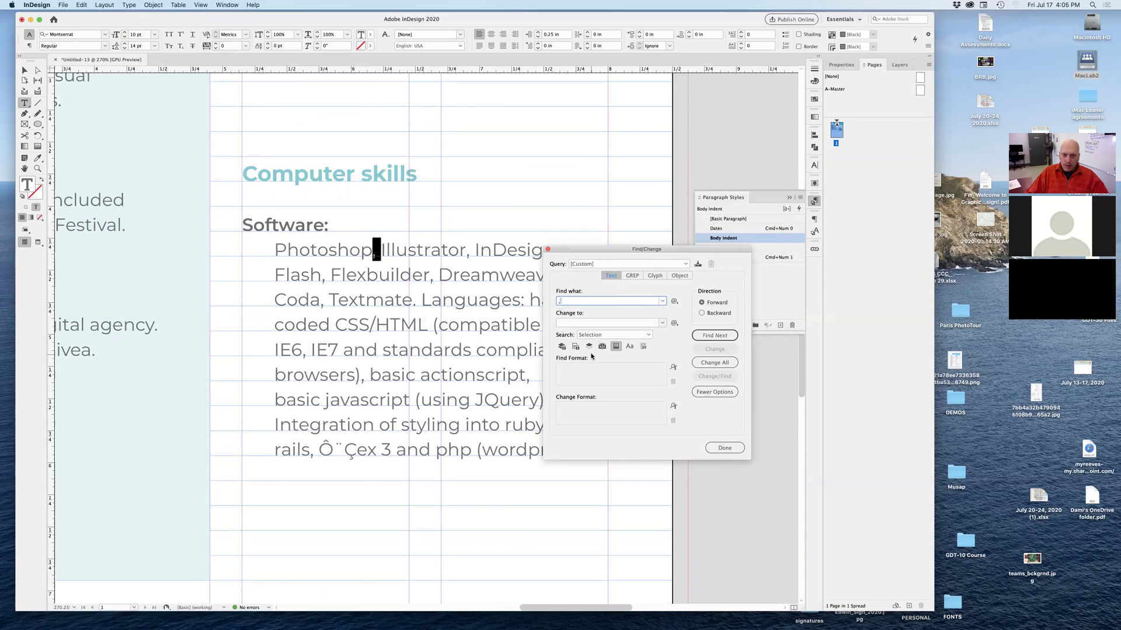
pyautogui.click(580, 323)
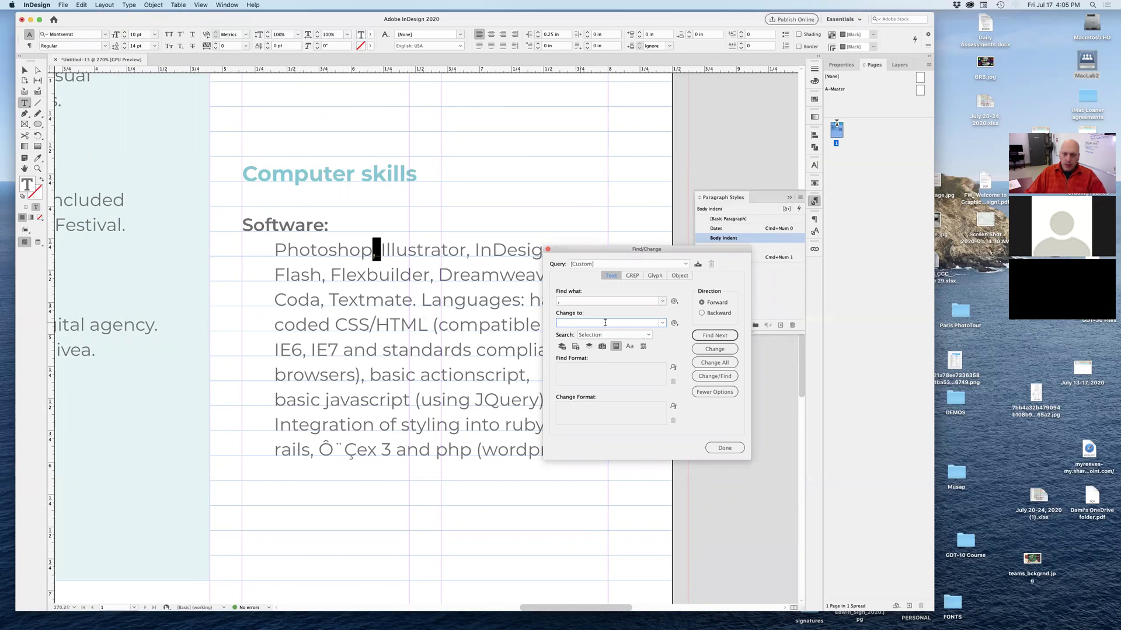
pyautogui.click(663, 323)
pyautogui.click(663, 323)
pyautogui.click(674, 323)
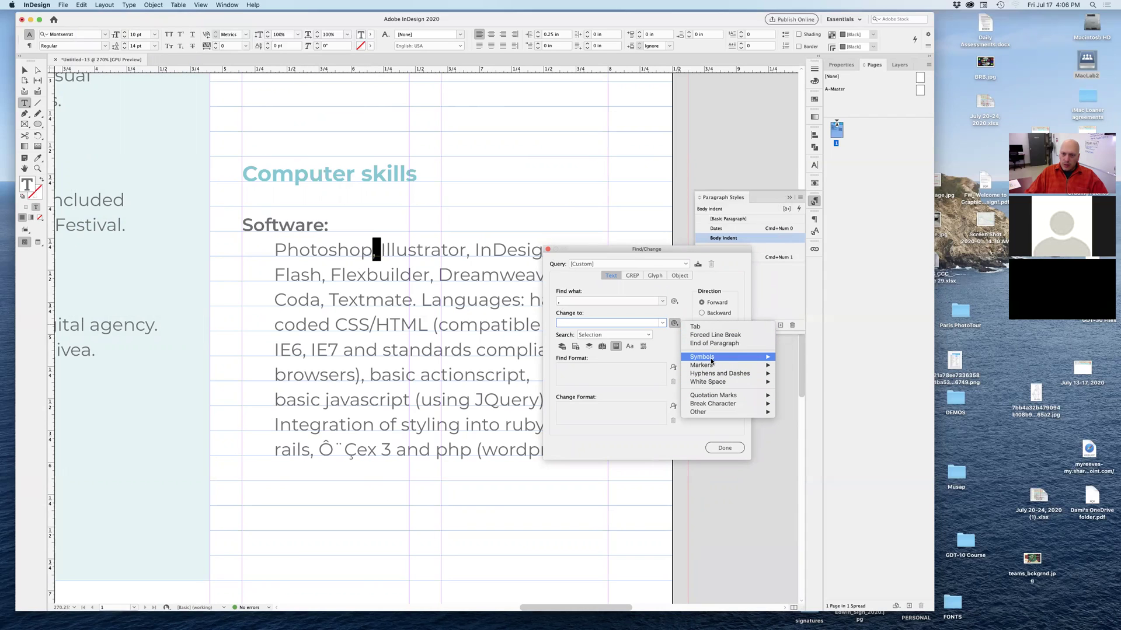
pyautogui.moveTo(711, 366)
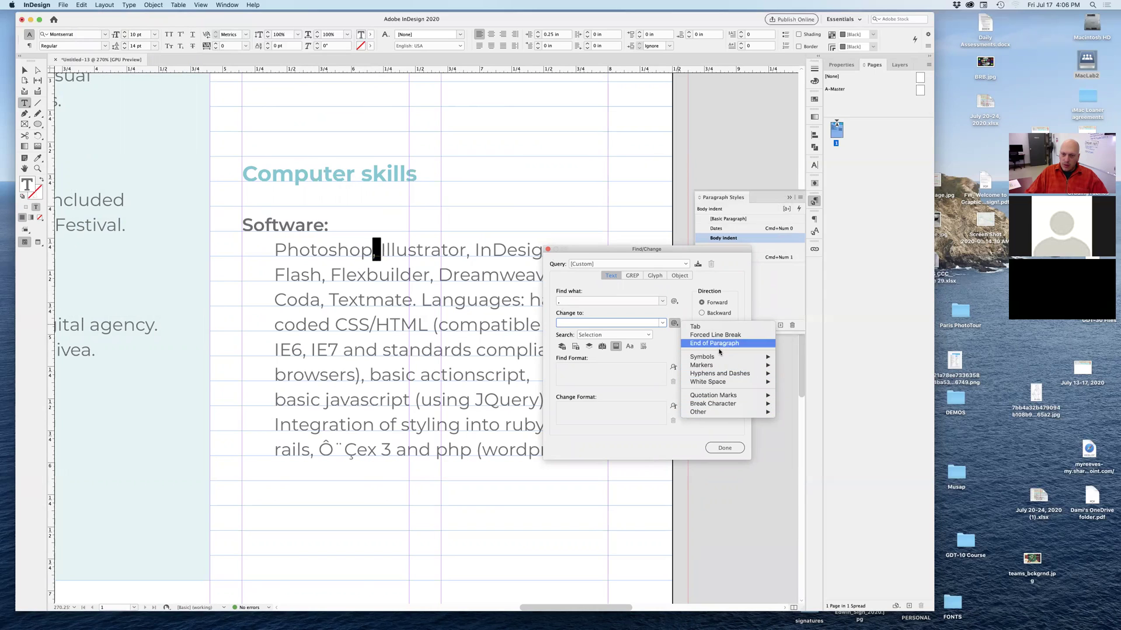
pyautogui.click(574, 324)
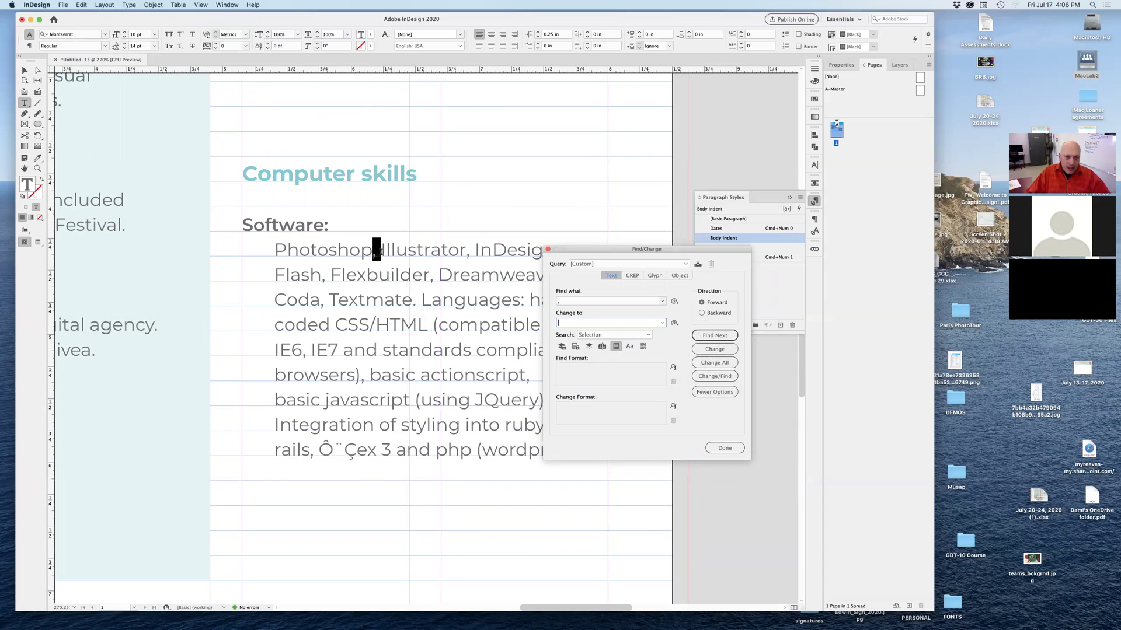
# Limit the search to Story and try replacing the comma and space after Photoshop with nothing.
pyautogui.click(605, 335)
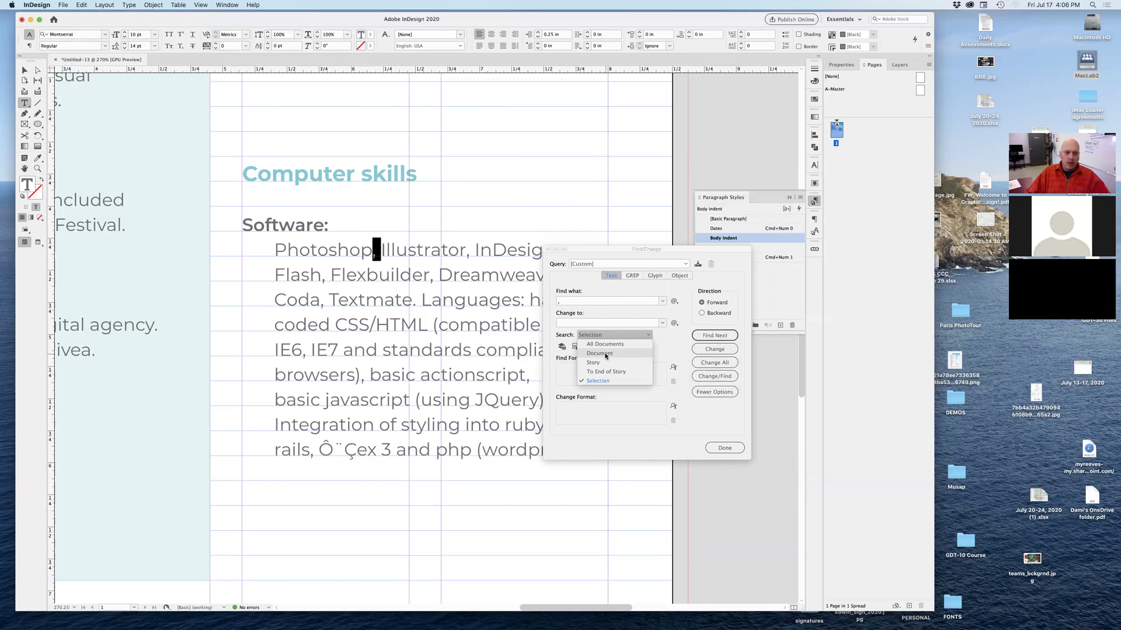
pyautogui.click(603, 363)
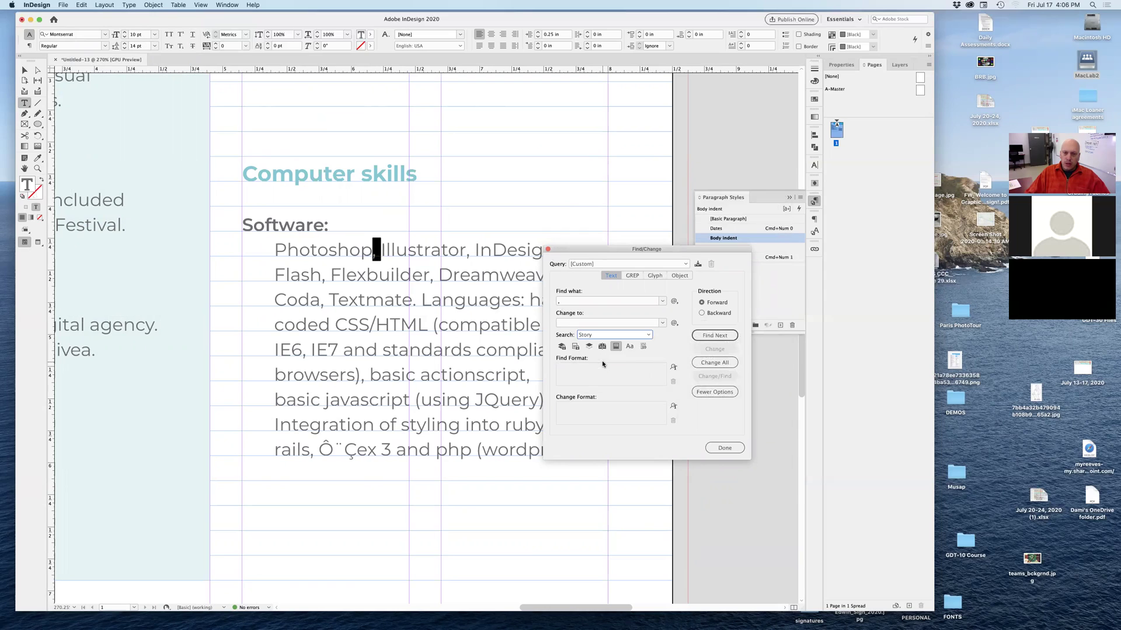
pyautogui.click(618, 349)
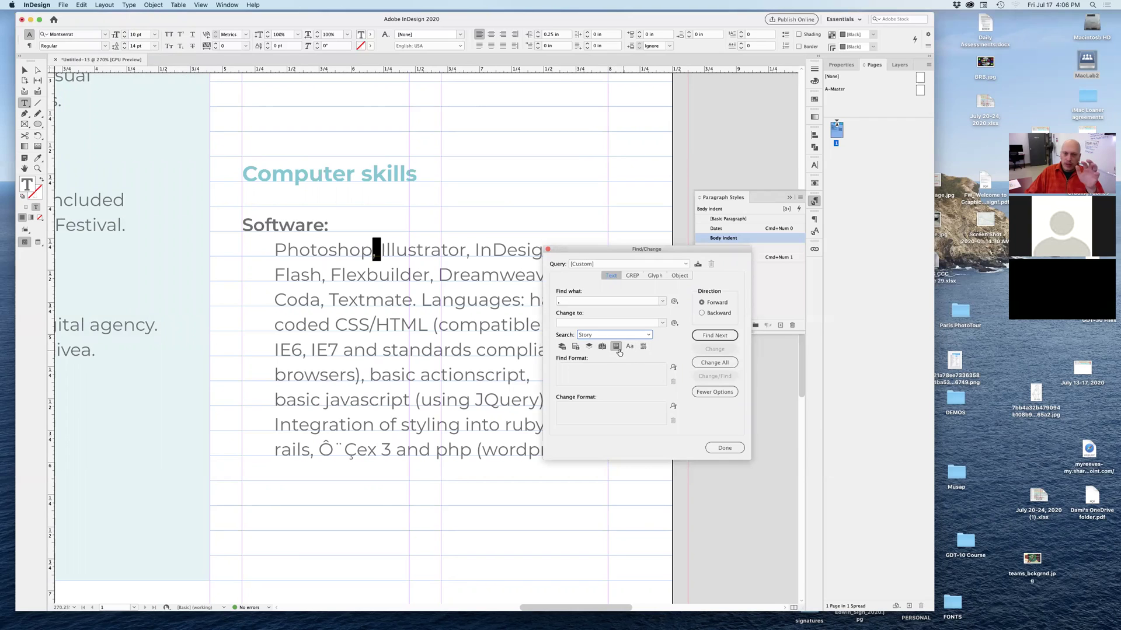
pyautogui.click(617, 348)
pyautogui.click(706, 336)
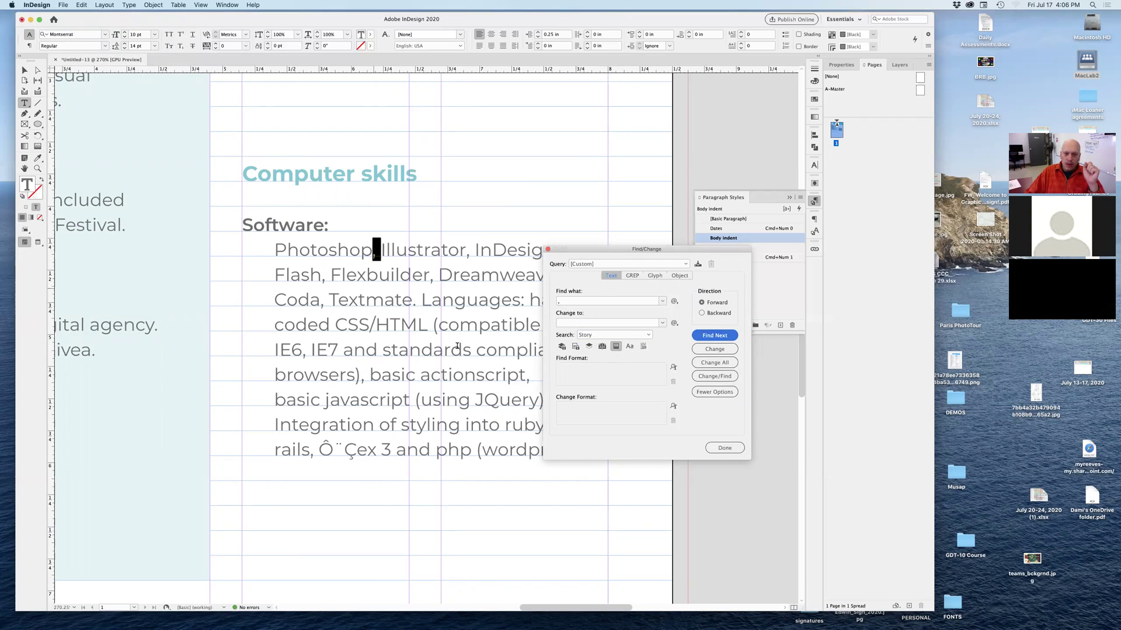
pyautogui.click(715, 377)
pyautogui.click(717, 381)
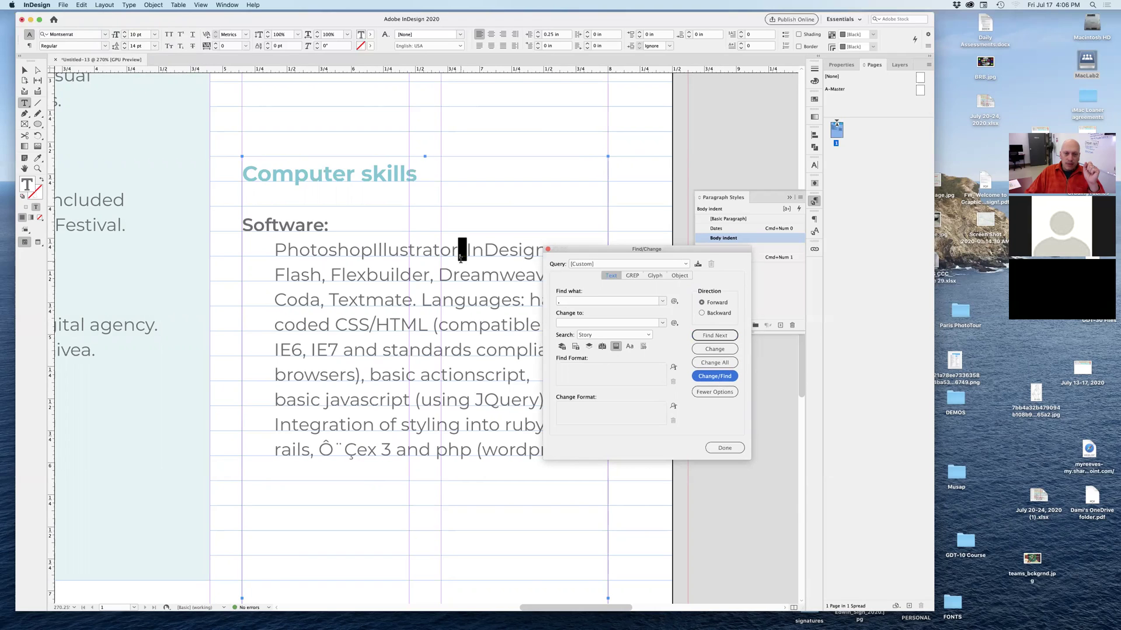
# Look through the replacement's special characters again, including hyphens and symbols, and close Find/Change.
pyautogui.click(564, 323)
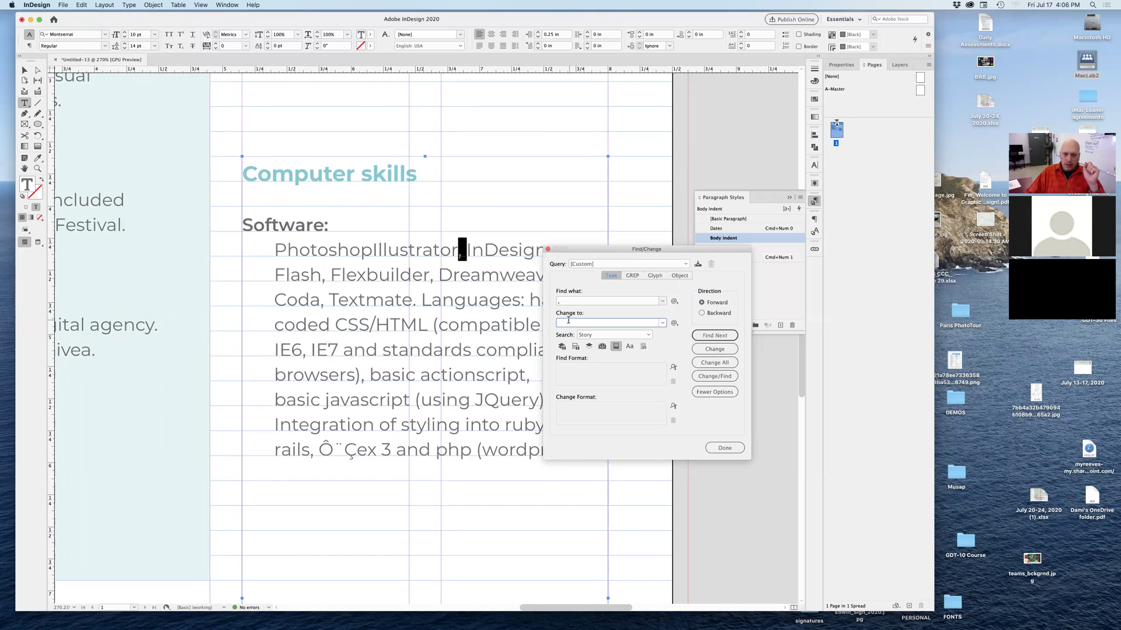
pyautogui.click(674, 324)
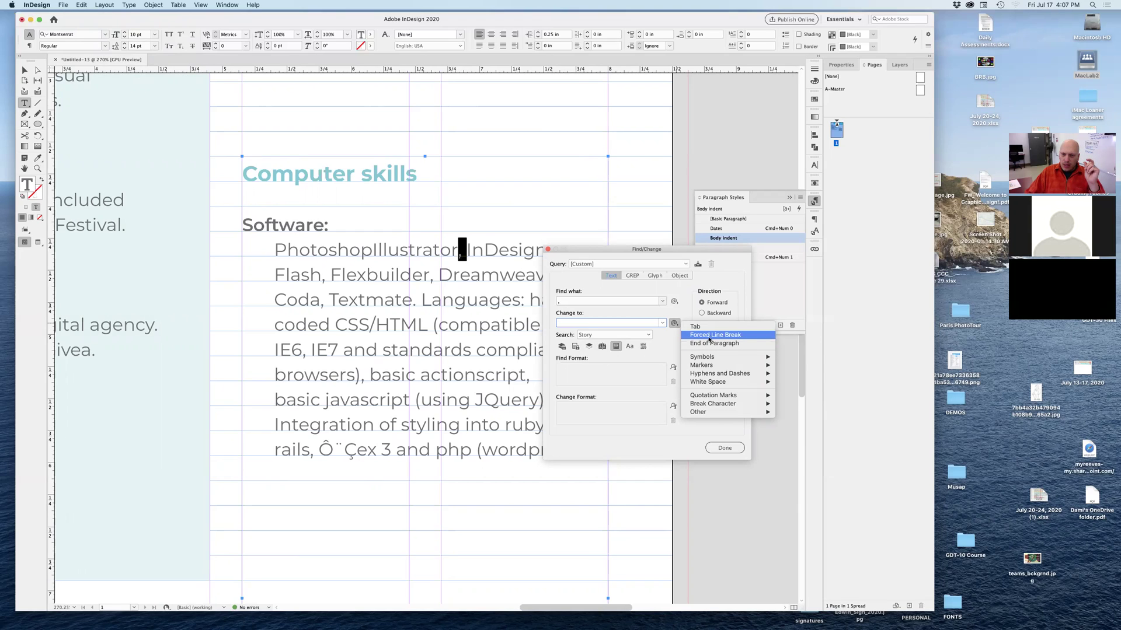
pyautogui.moveTo(708, 362)
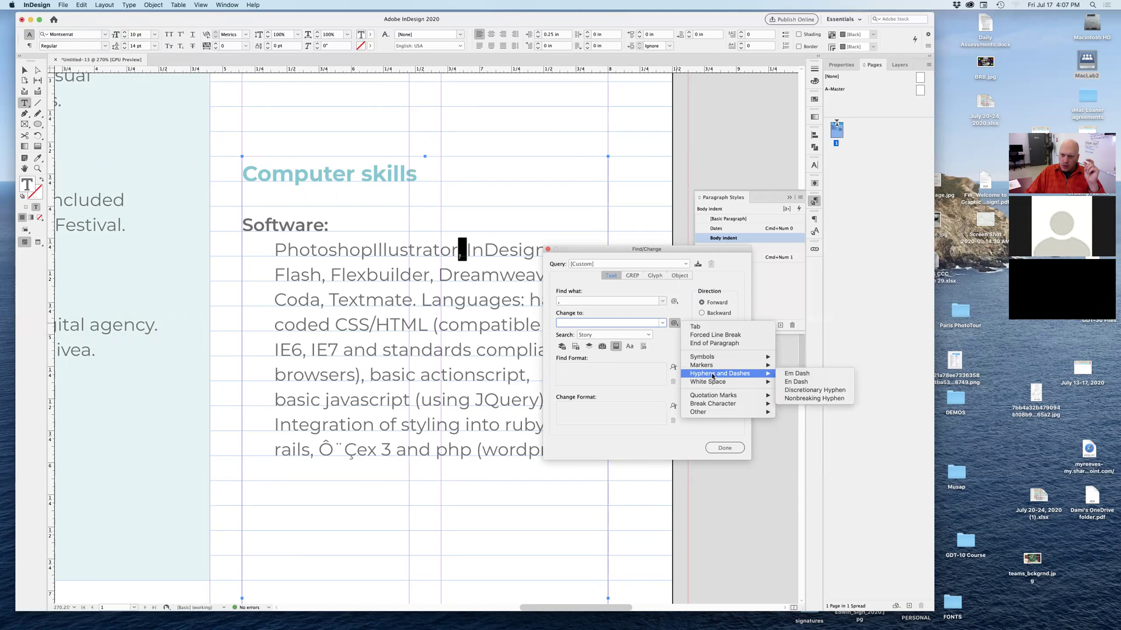
pyautogui.moveTo(711, 407)
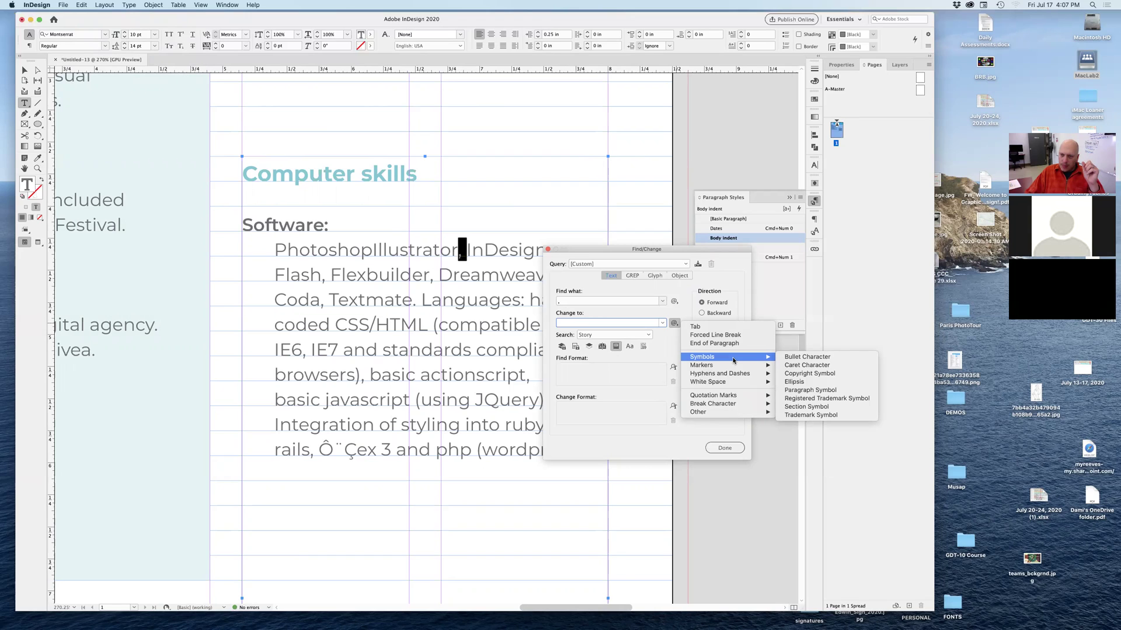
pyautogui.click(723, 447)
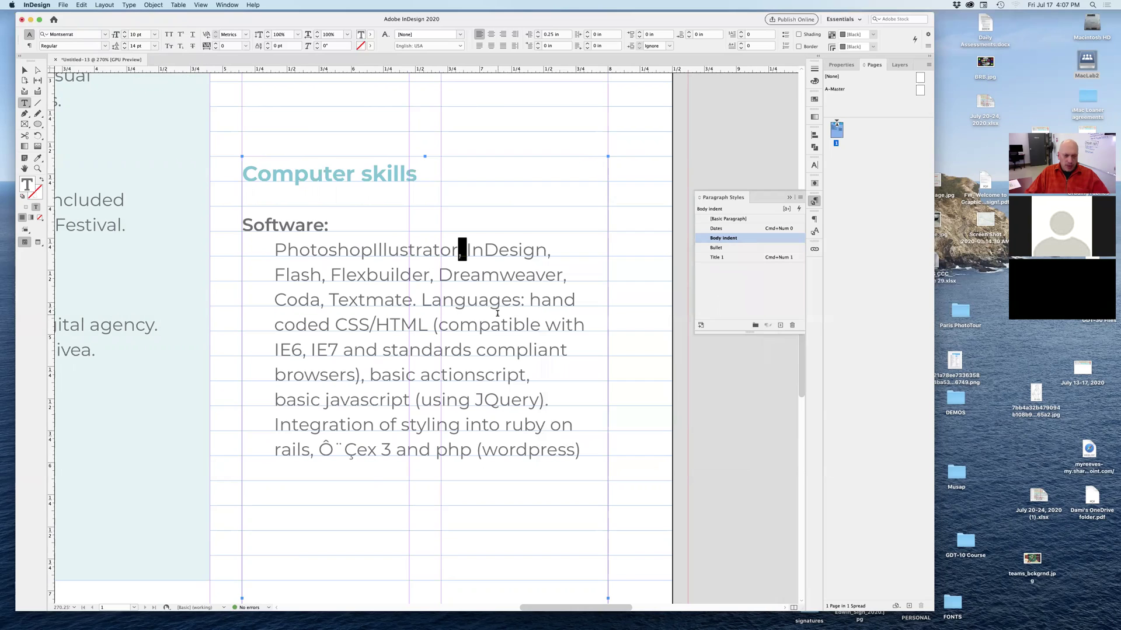
# Undo the replacement of the comma after Photoshop and deselect the text.
pyautogui.write(',')
pyautogui.press('super+alt+f')
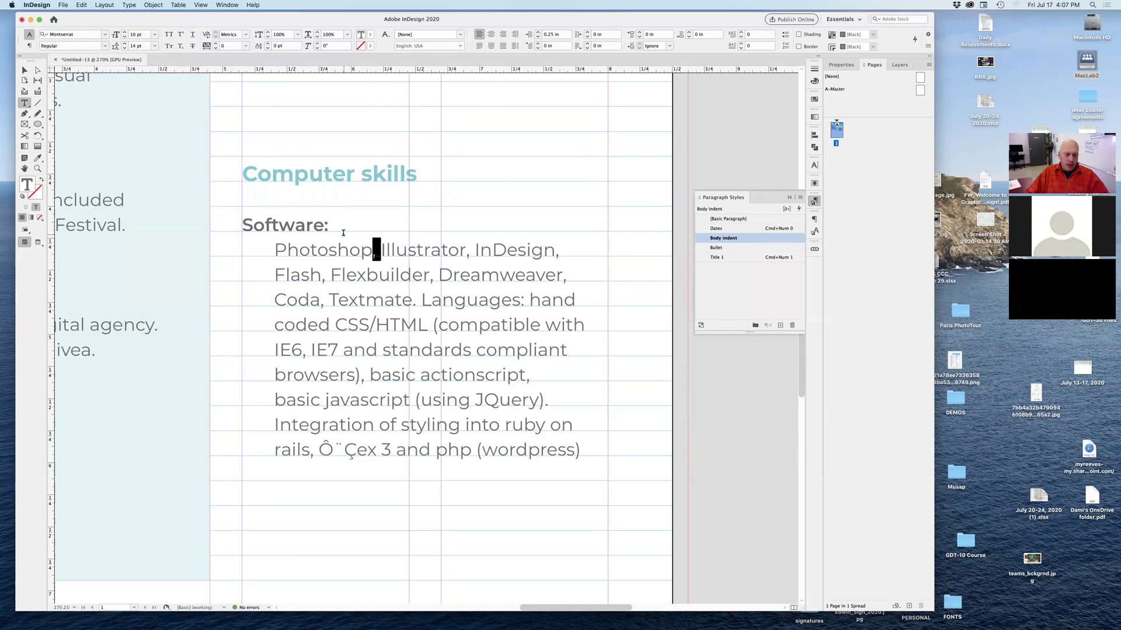
pyautogui.write(',')
pyautogui.click(229, 150)
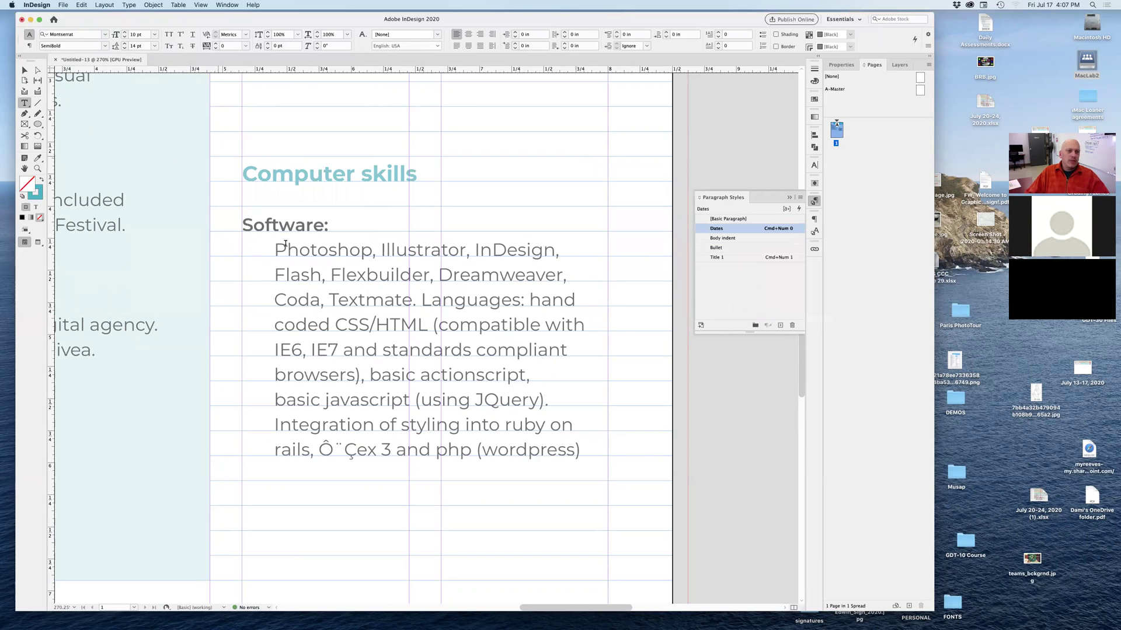
pyautogui.click(333, 227)
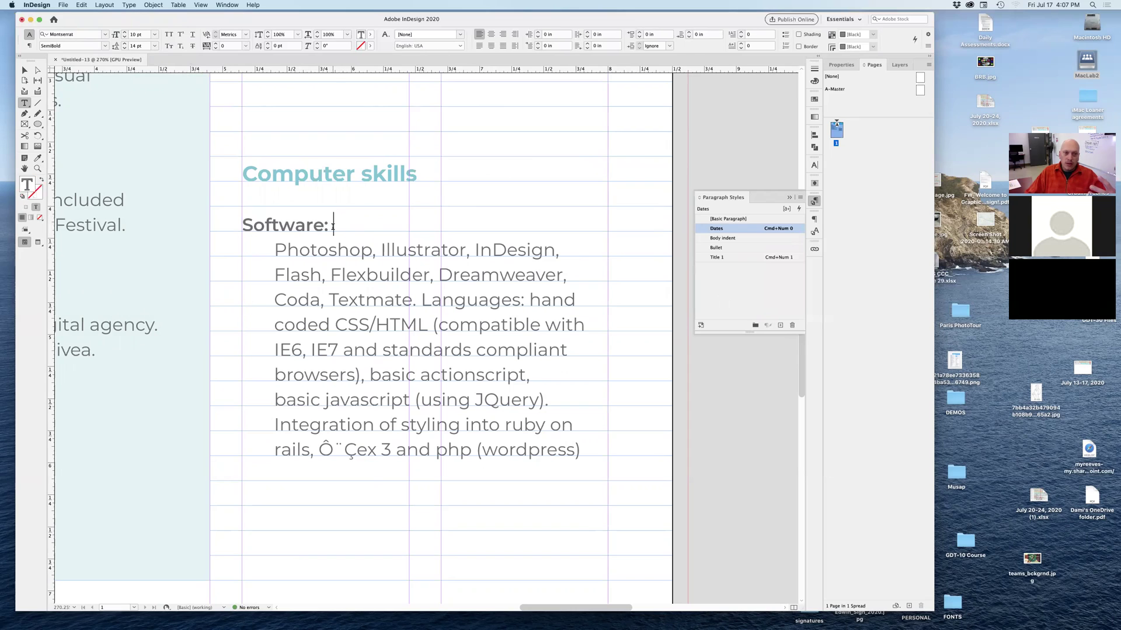
pyautogui.click(735, 426)
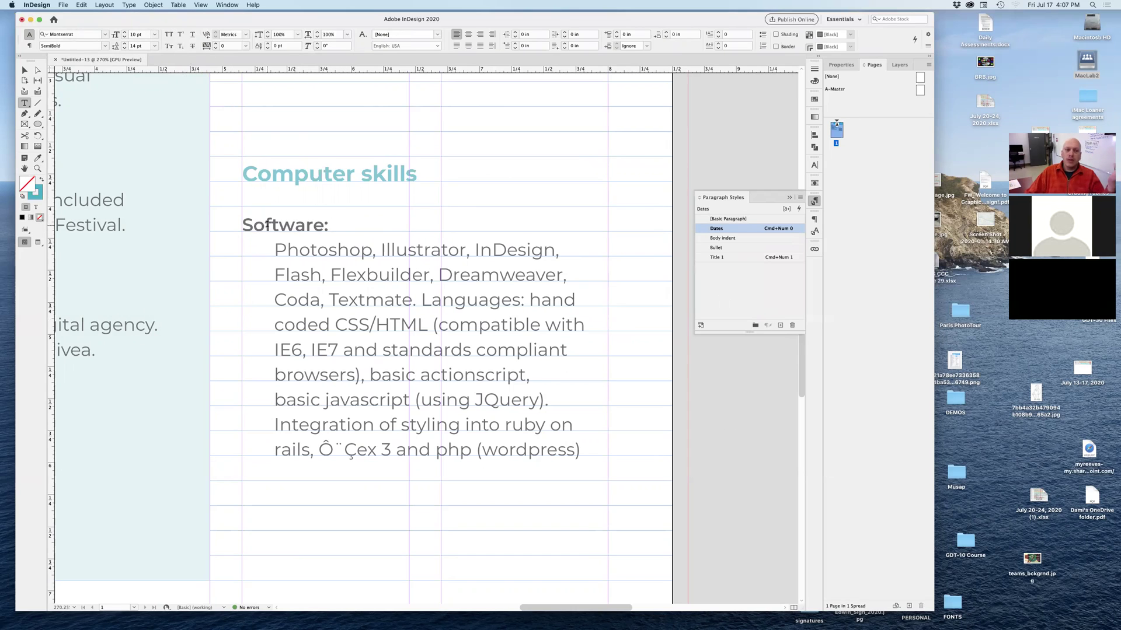
# Deselect the Computer skills text and show the document's hidden characters.
pyautogui.click(360, 175)
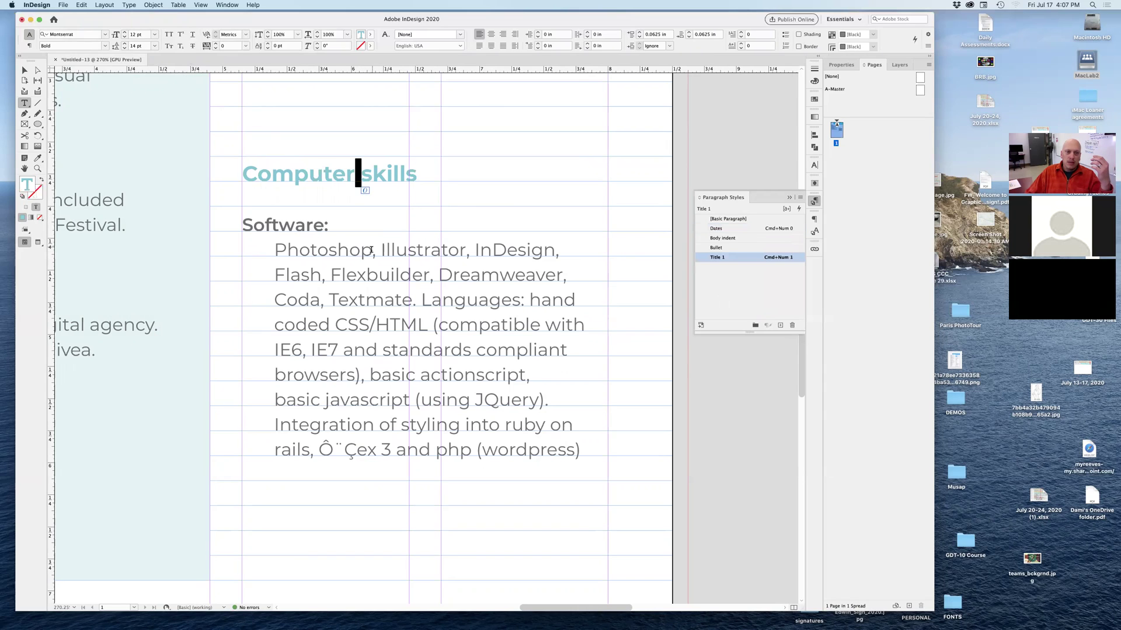
pyautogui.click(332, 228)
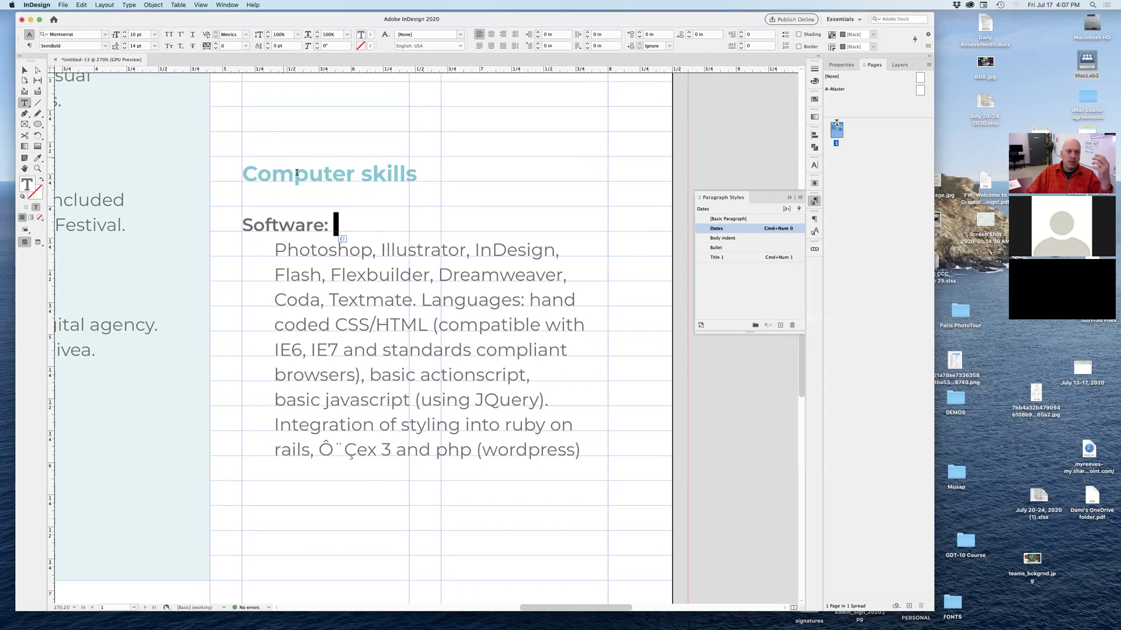
pyautogui.click(710, 414)
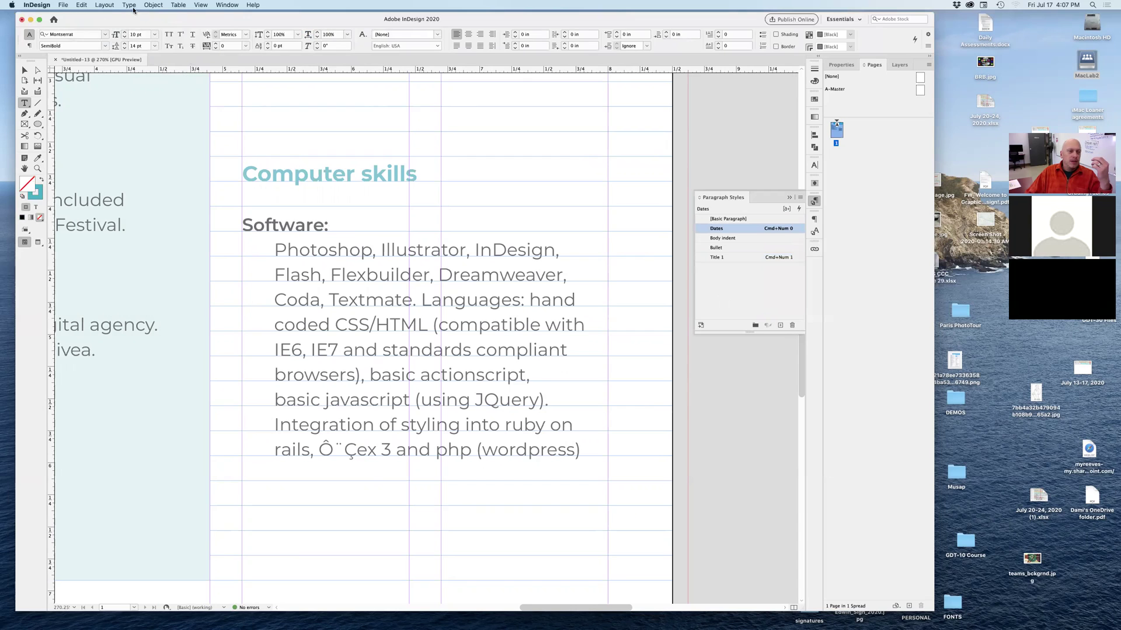
pyautogui.click(128, 5)
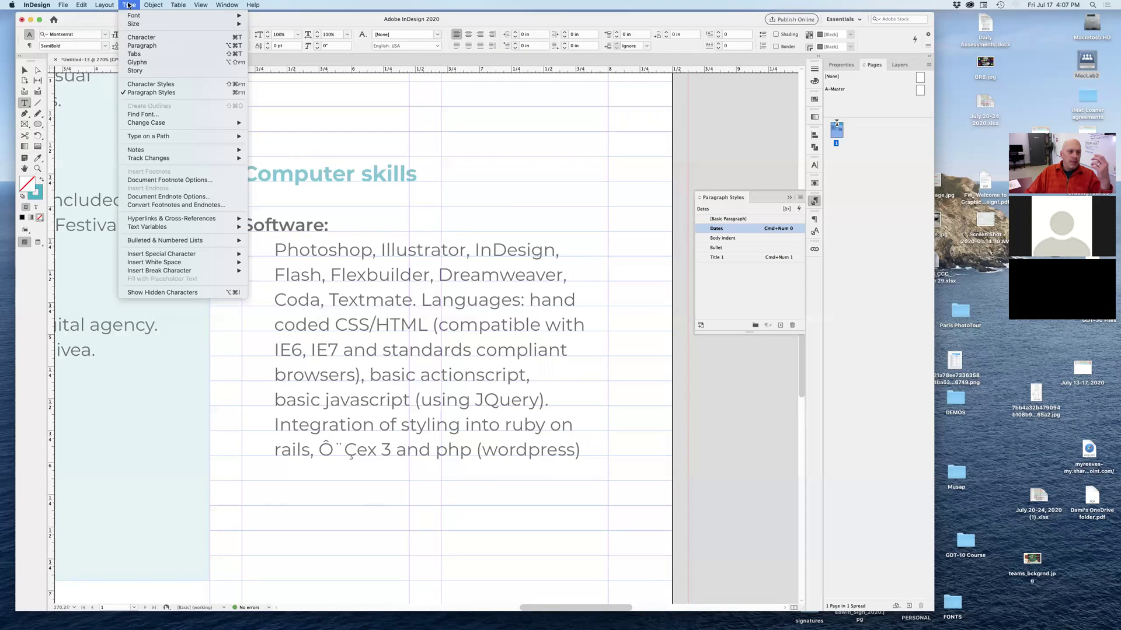
pyautogui.click(172, 295)
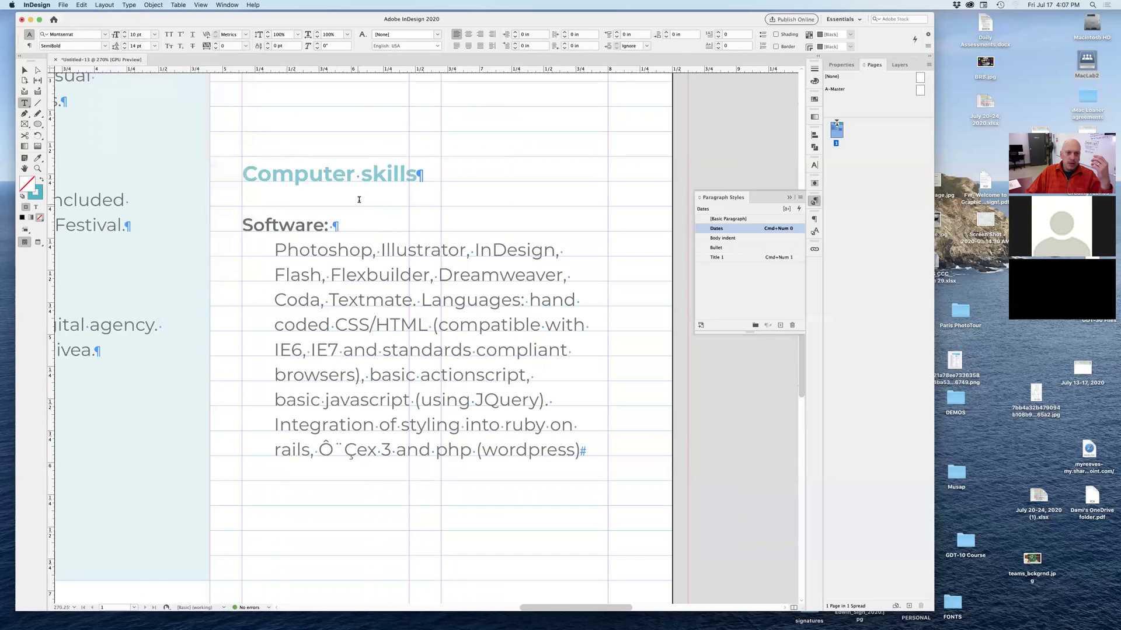
# Examine the hidden paragraph marks and space dots in the Computer skills section and the Employment column.
pyautogui.moveTo(420, 179); pyautogui.dragTo(425, 179)
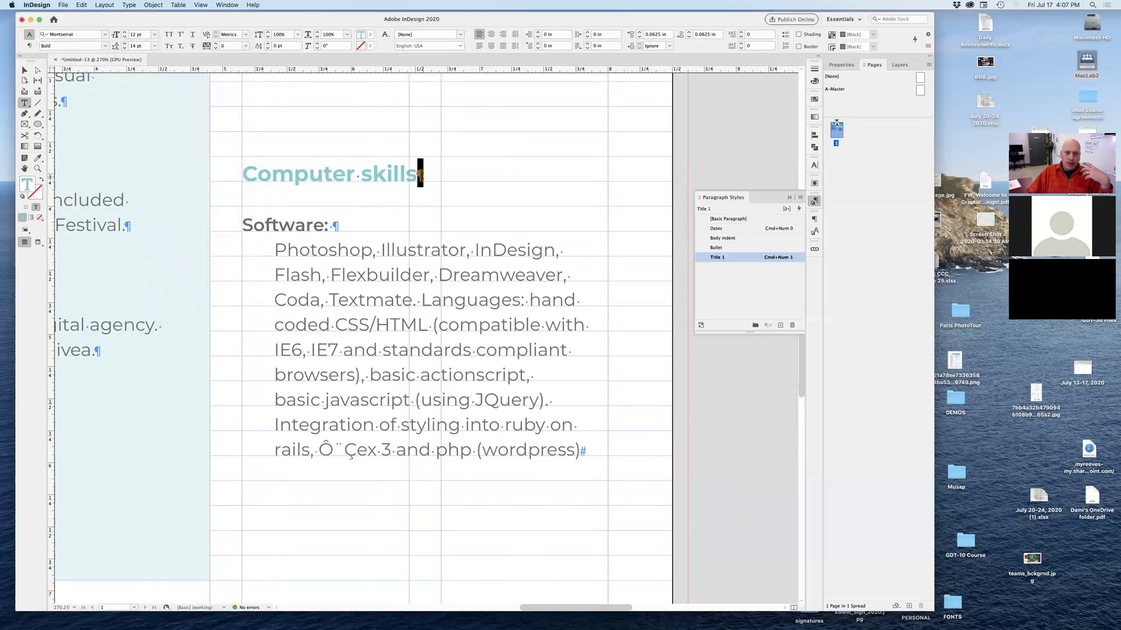
pyautogui.moveTo(334, 226); pyautogui.dragTo(328, 226)
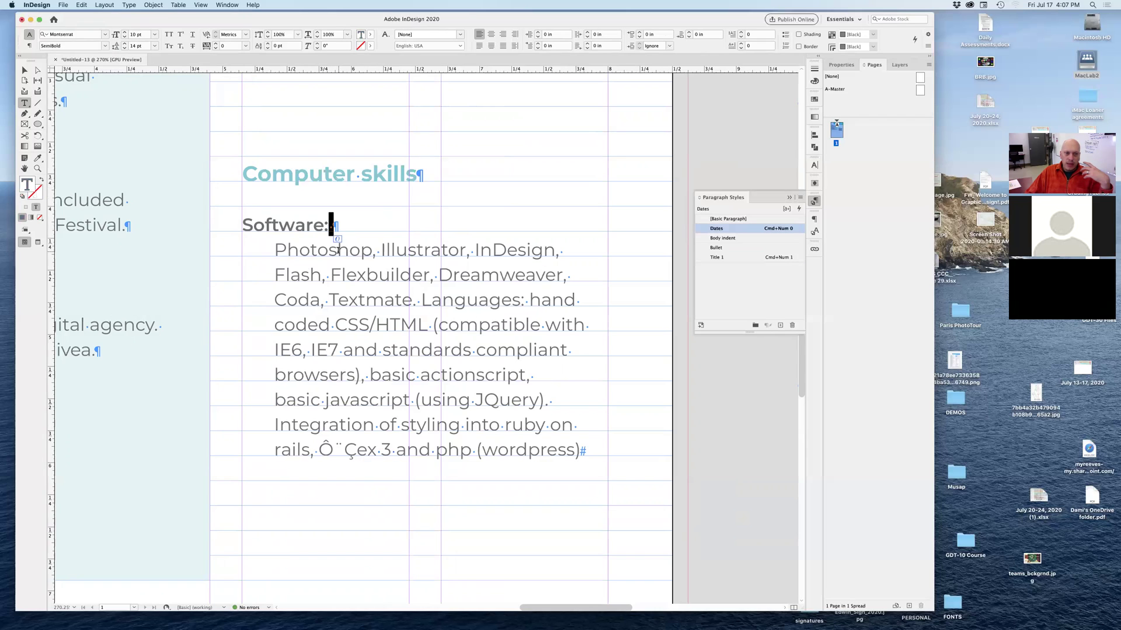
pyautogui.click(377, 250)
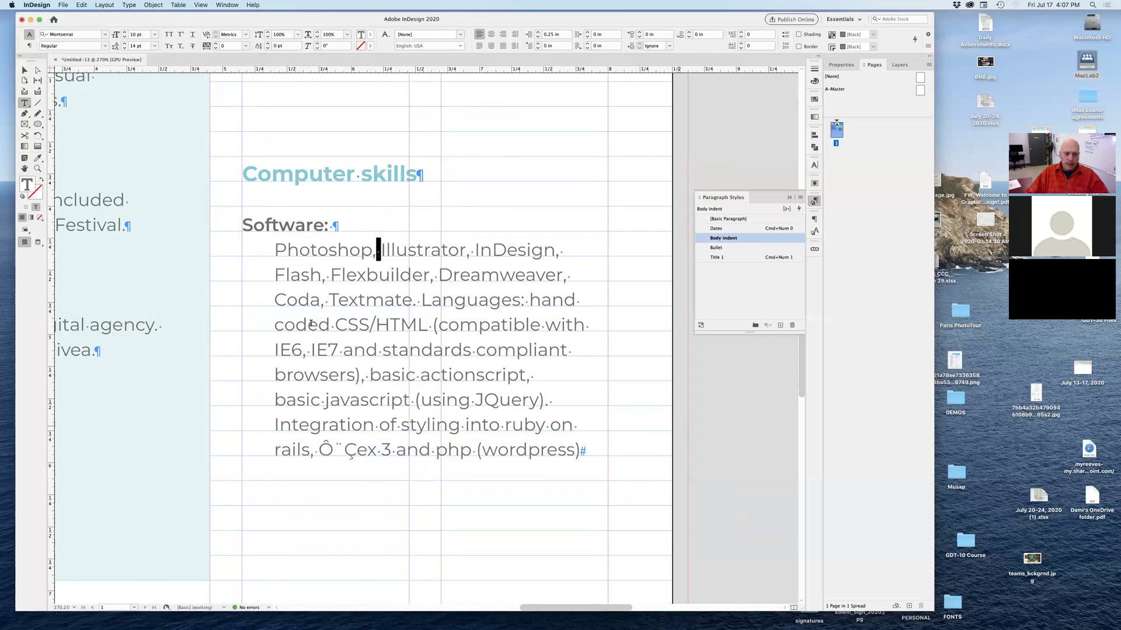
pyautogui.press('super+shift+a')
pyautogui.hscroll(-10, 447, 282)
pyautogui.scroll(3, 447, 283)
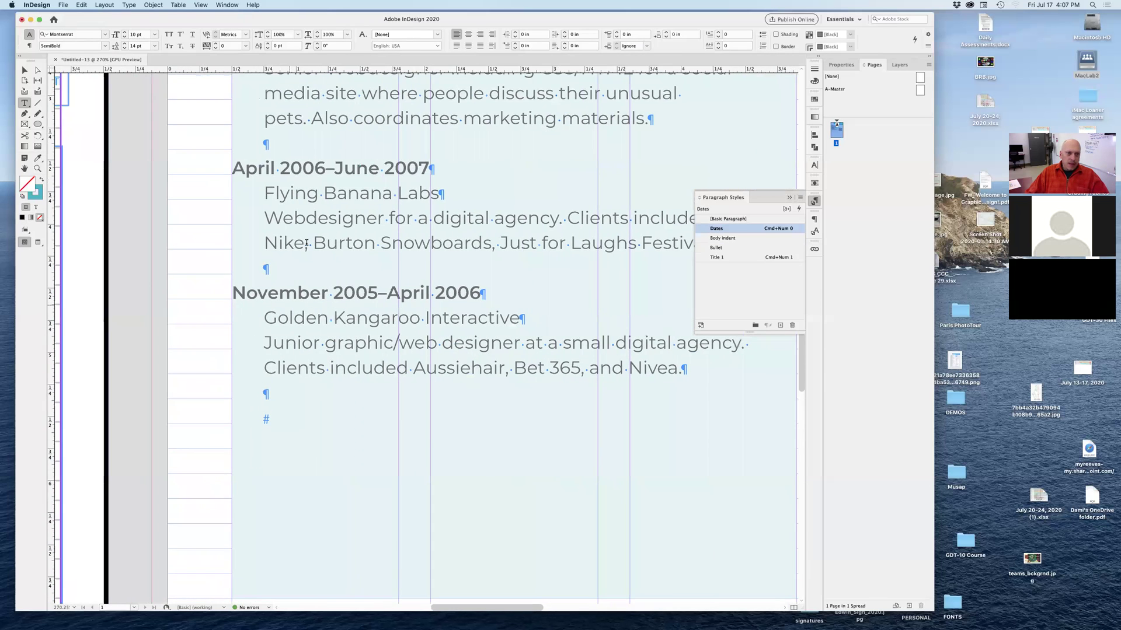
pyautogui.scroll(2, 272, 312)
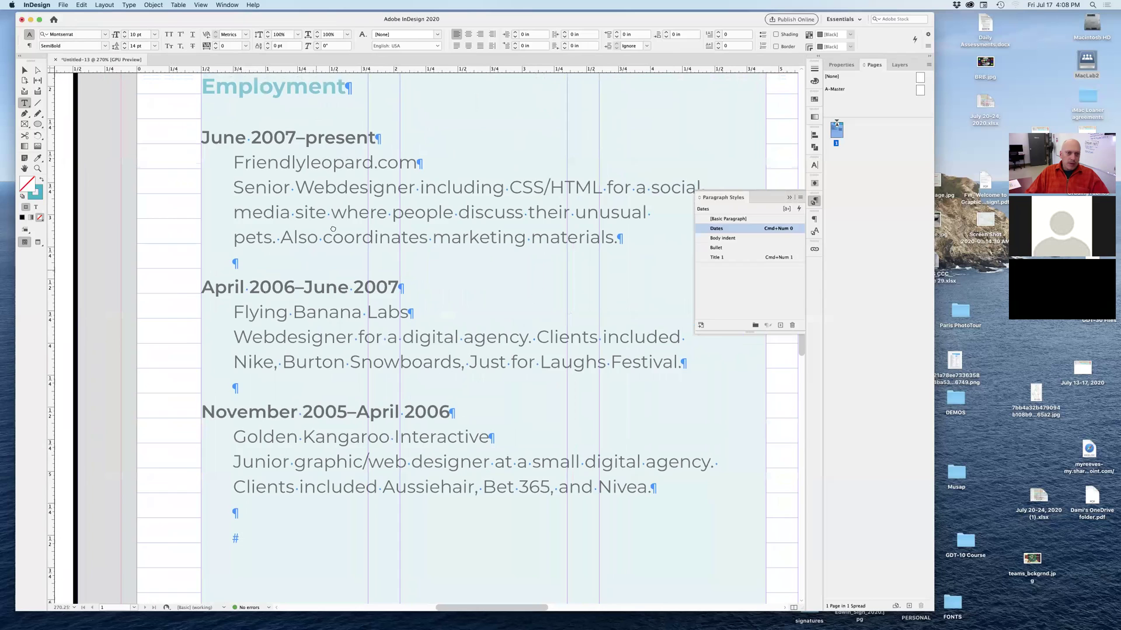
# Insert a tab before Photoshop in the software paragraph, select its hidden character and delete it.
pyautogui.press('super+minus')
pyautogui.hscroll(10, 222, 189)
pyautogui.scroll(-3, 221, 189)
pyautogui.click(360, 296)
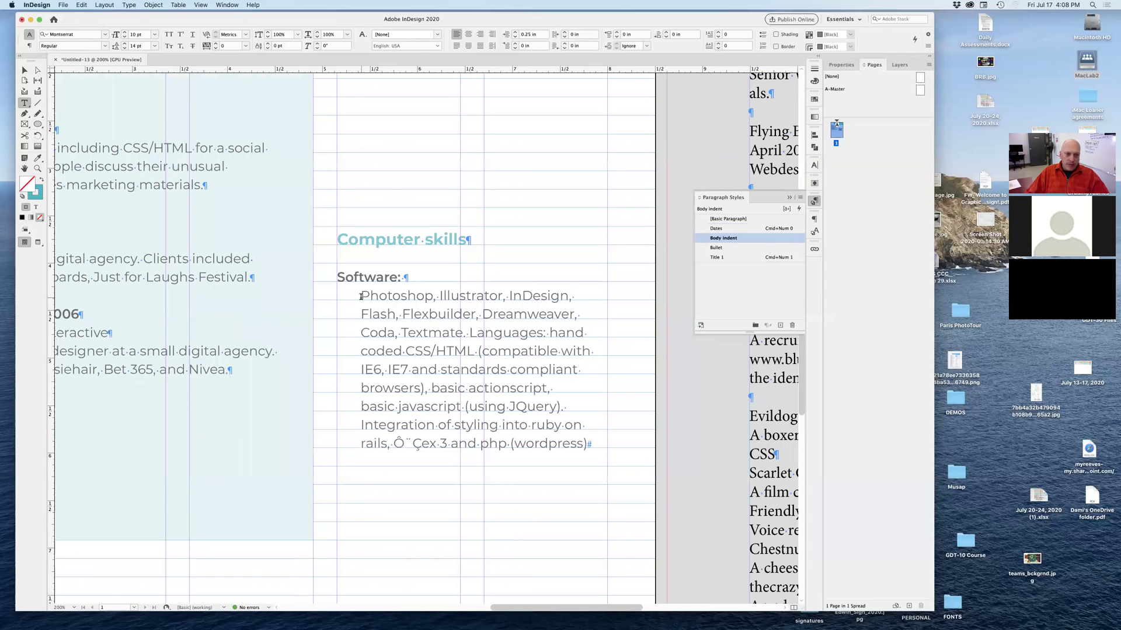
pyautogui.press('Tab')
pyautogui.moveTo(375, 297); pyautogui.dragTo(363, 298)
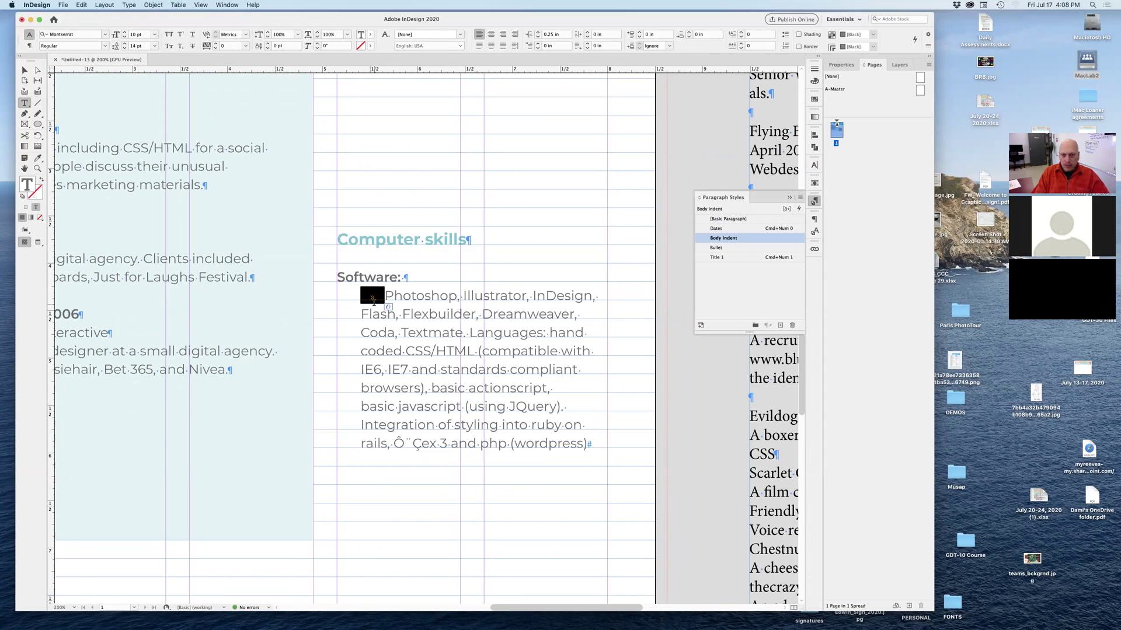
pyautogui.press('BackSpace')
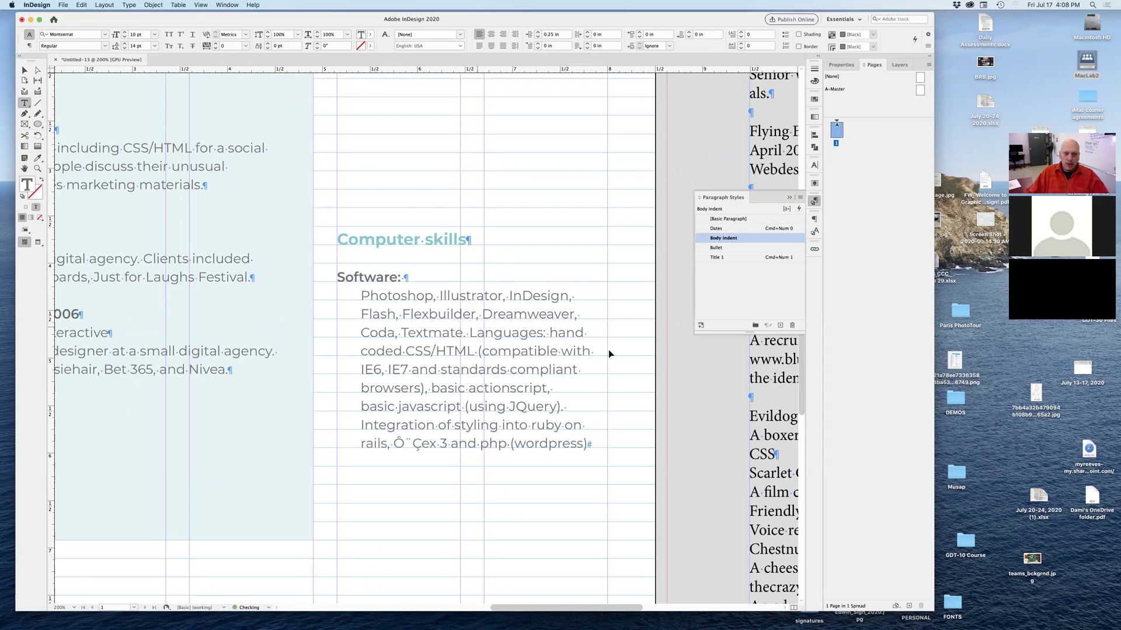
# Examine the hidden paragraph mark after the Software heading up close.
pyautogui.press('Left')
pyautogui.press('cmd+=')
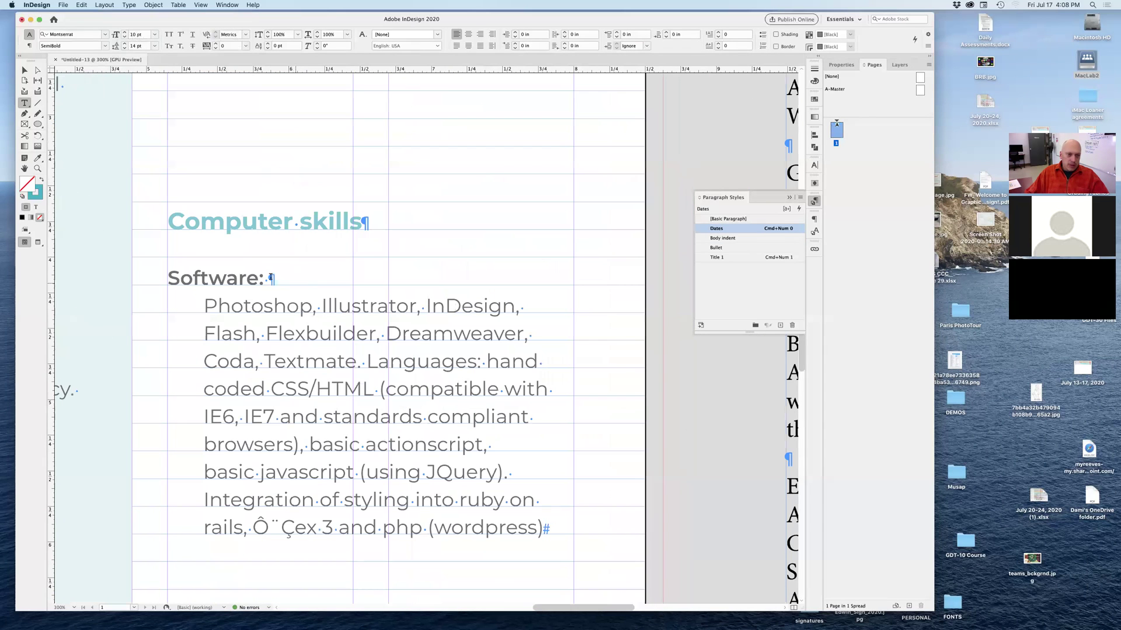
pyautogui.moveTo(271, 278); pyautogui.dragTo(278, 281)
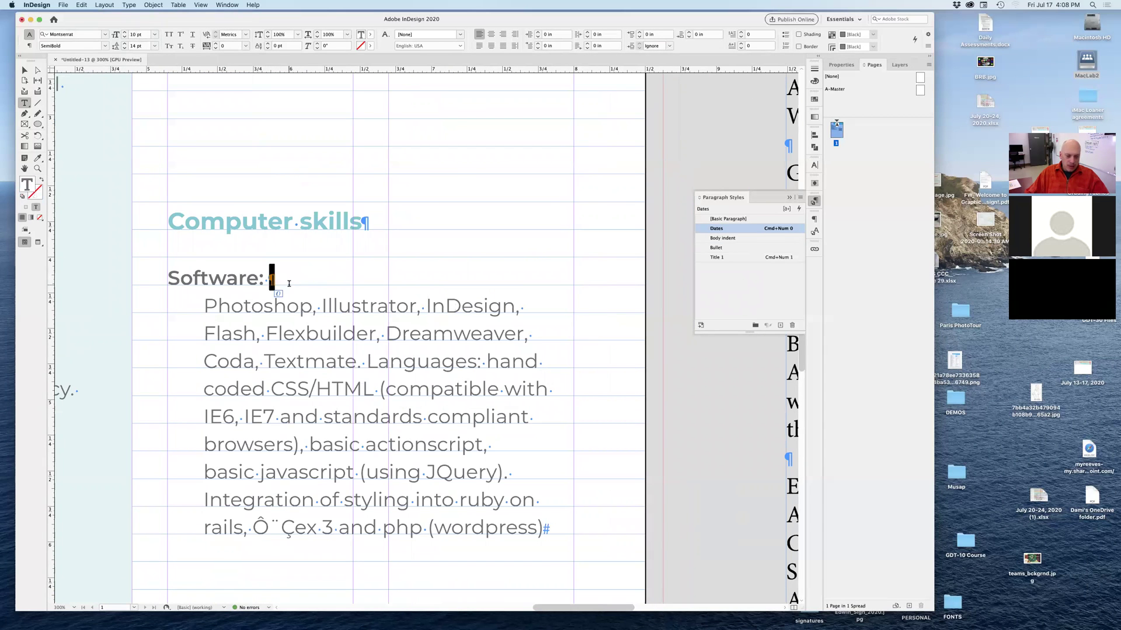
pyautogui.click(332, 180)
# Set Find/Change to replace a comma and space with ^p, find the next match, then close the dialog and deselect.
pyautogui.click(82, 5)
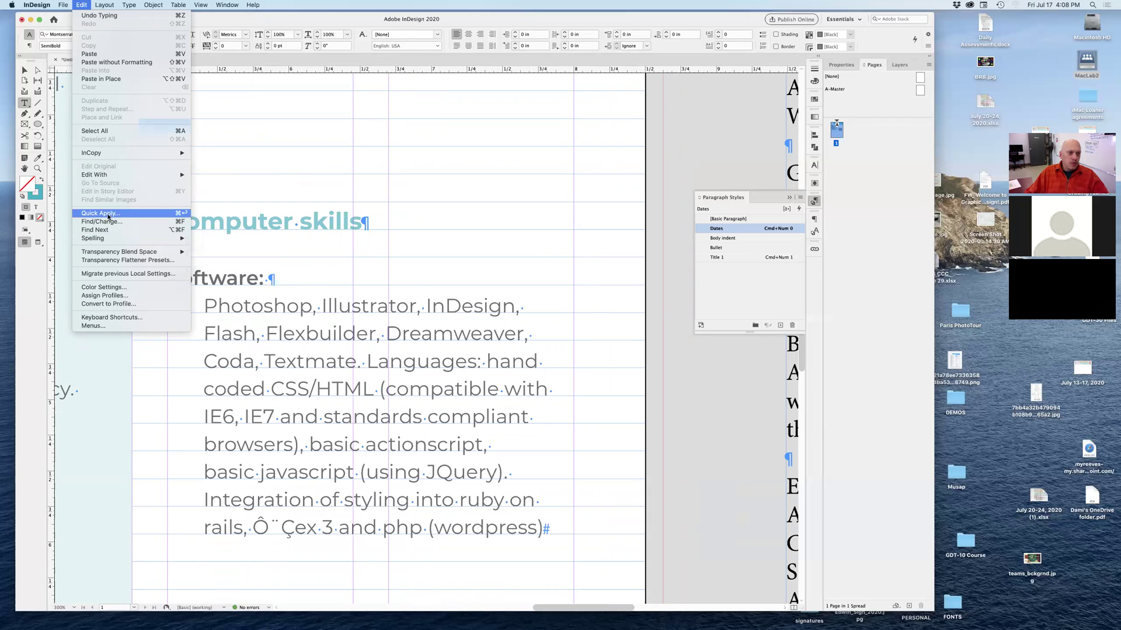
pyautogui.click(111, 223)
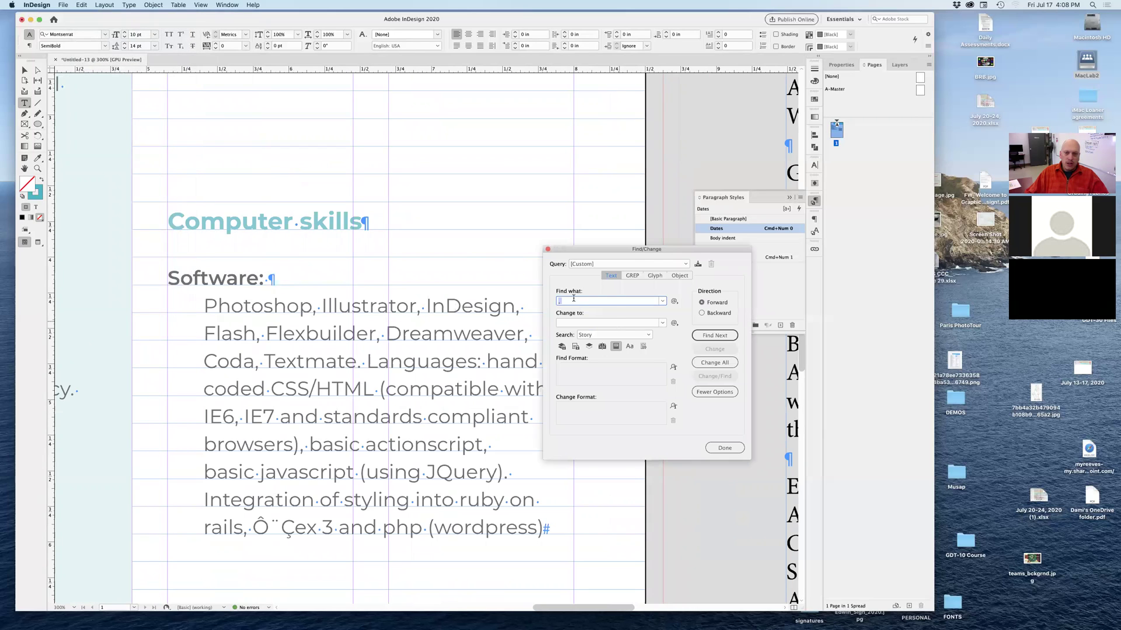
pyautogui.write(',')
pyautogui.click(567, 322)
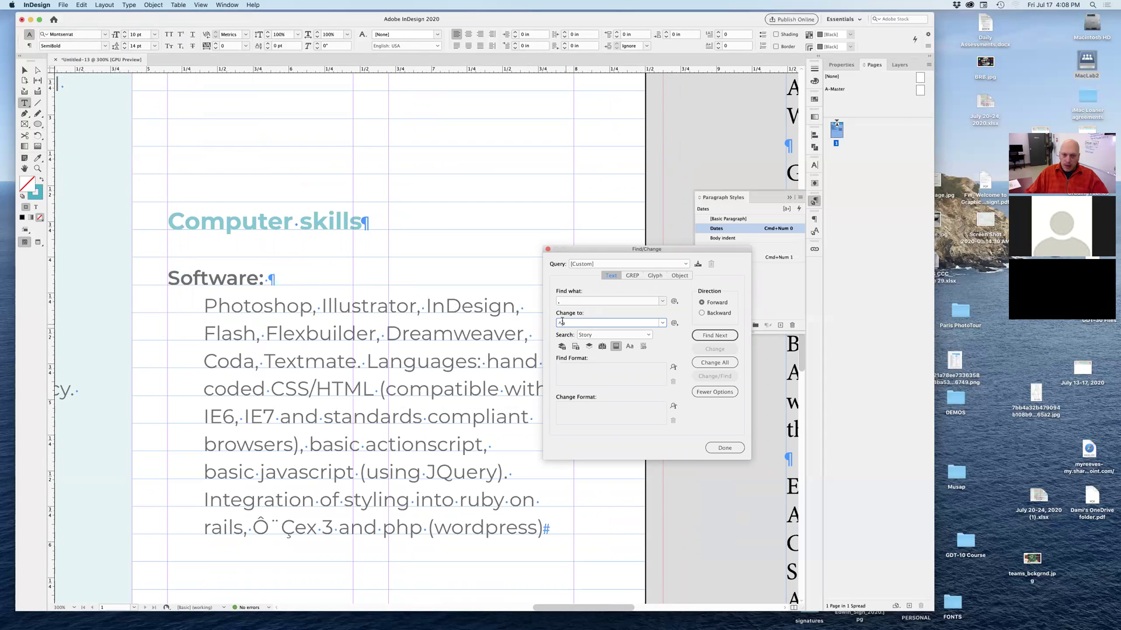
pyautogui.moveTo(564, 326); pyautogui.dragTo(556, 327)
pyautogui.click(719, 336)
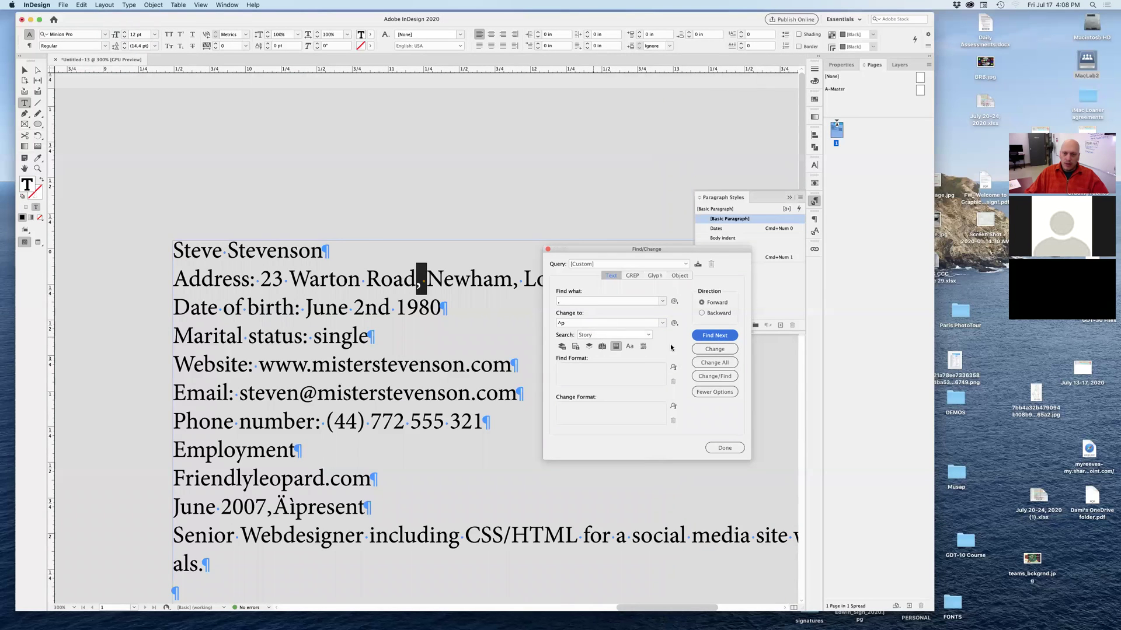
pyautogui.click(724, 447)
pyautogui.press('super+shift+a')
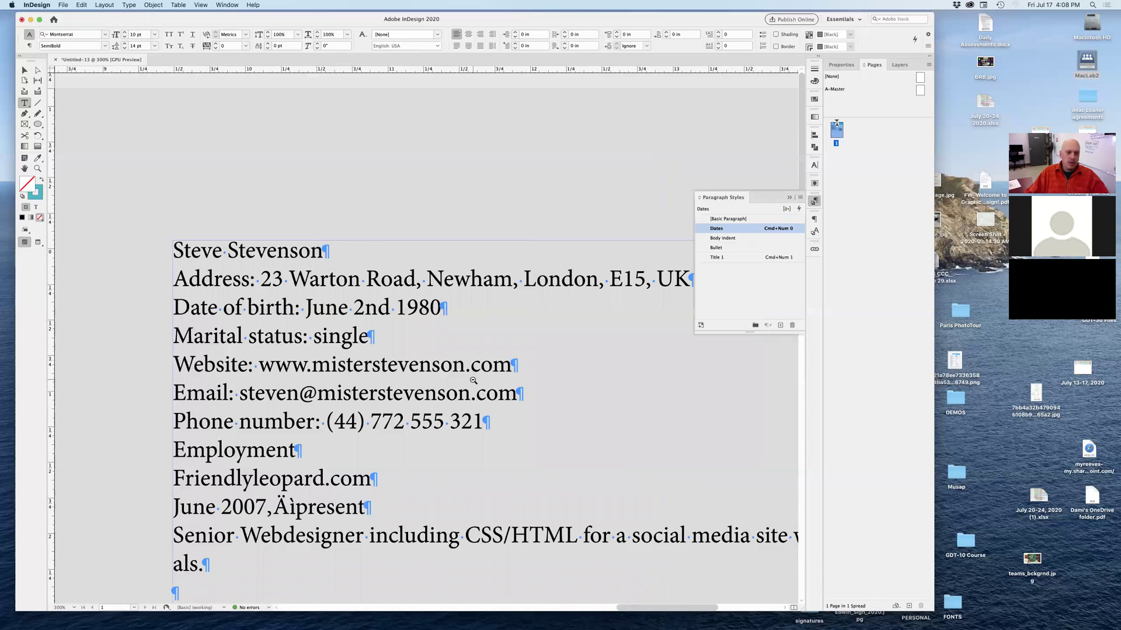
# Place the cursor in the Computer skills heading and find the first comma and space there with Find/Change limited to Story.
pyautogui.keyDown('alt'); pyautogui.keyDown('super'); pyautogui.click(474, 381); pyautogui.keyUp('super'); pyautogui.keyUp('alt')
pyautogui.hscroll(-10, 380, 420)
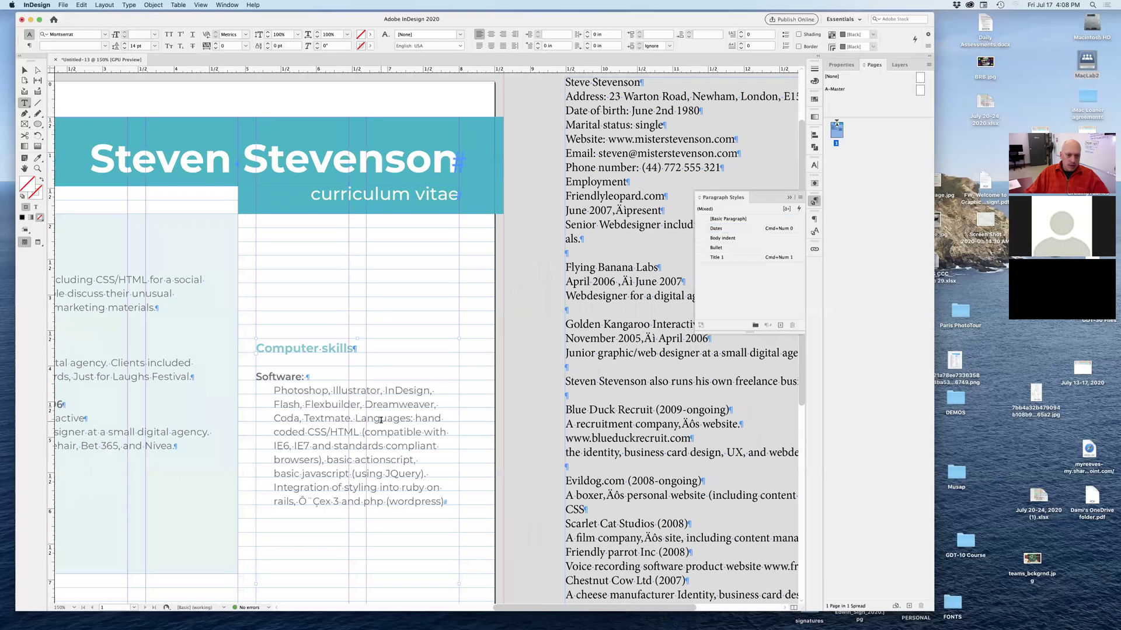
pyautogui.click(24, 70)
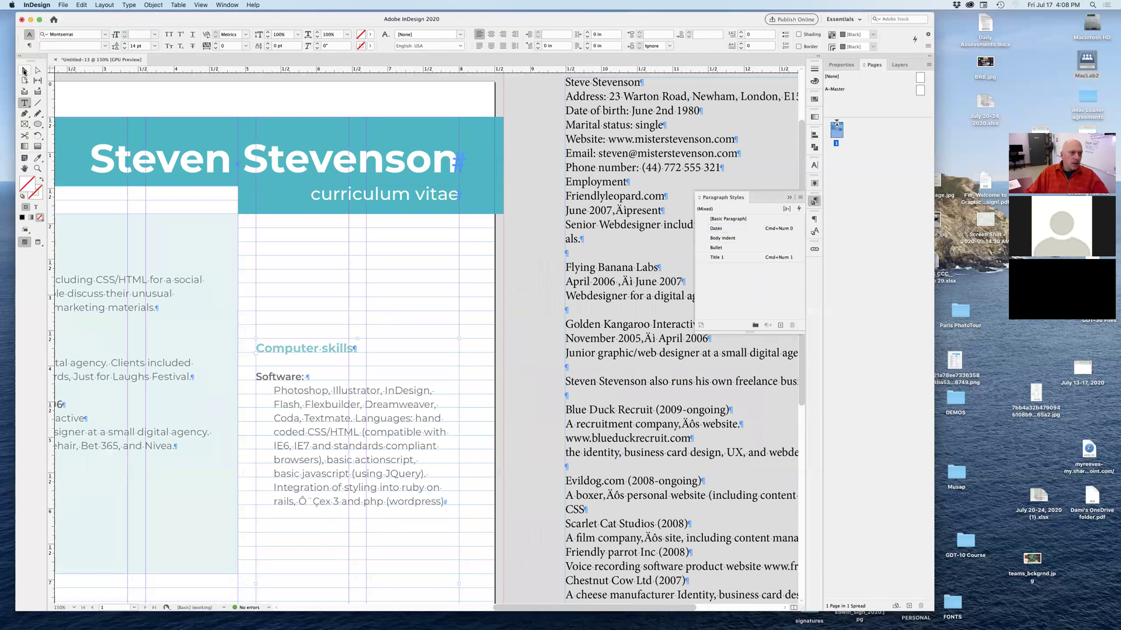
pyautogui.tripleClick(333, 413)
pyautogui.click(285, 350)
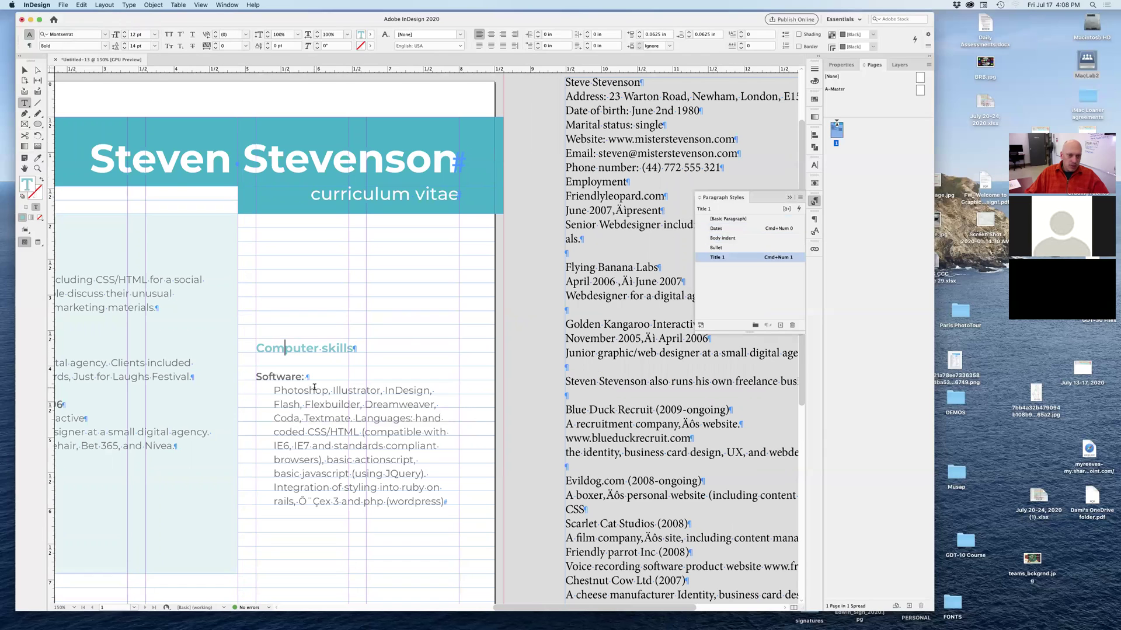
pyautogui.press('super+f')
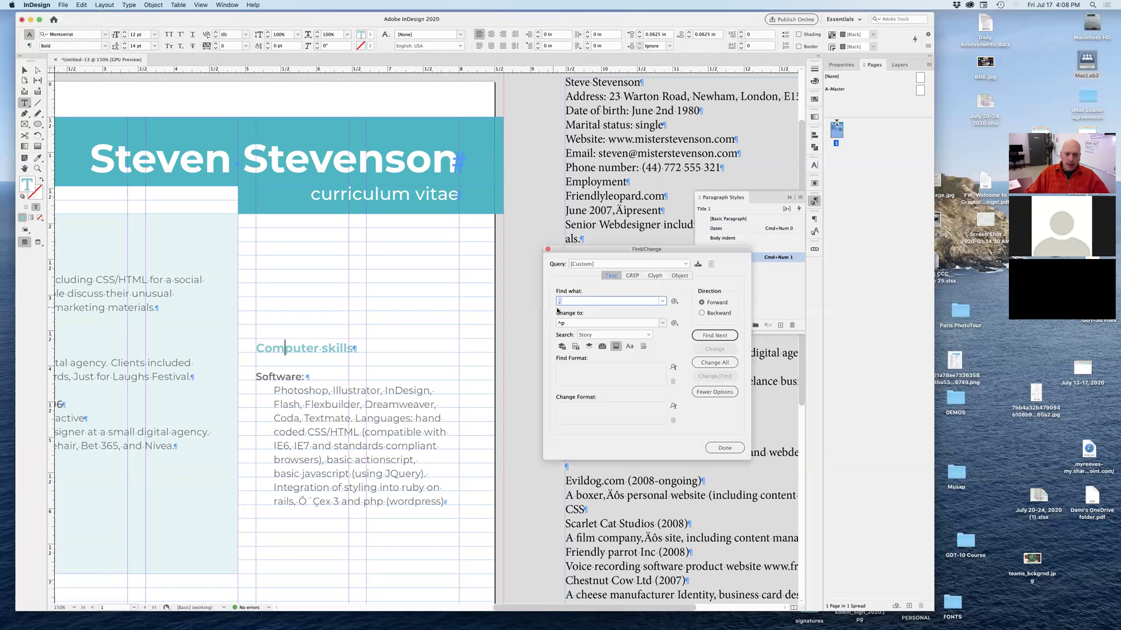
pyautogui.click(600, 337)
pyautogui.click(601, 363)
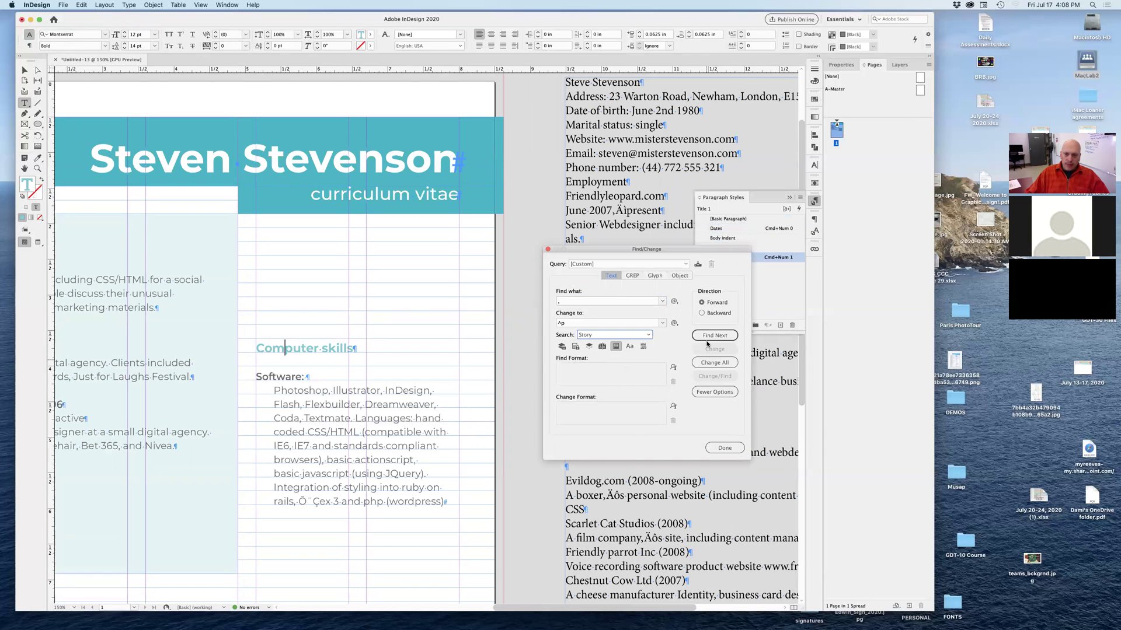
pyautogui.click(710, 336)
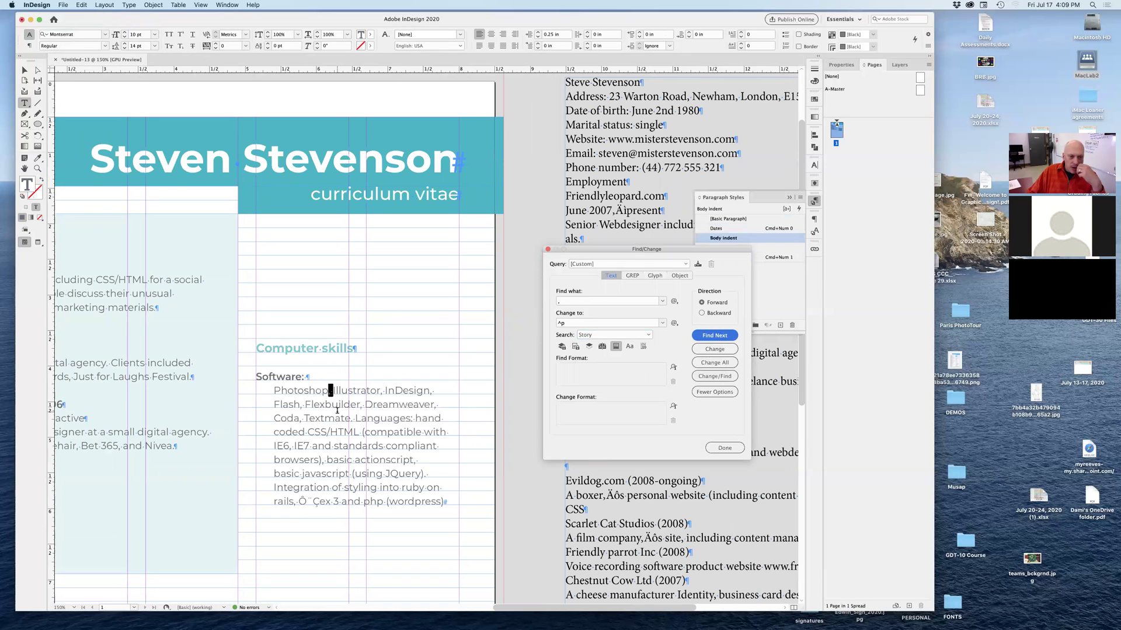
# Replace the comma and space after Photoshop with a paragraph return, change all remaining matches in the story, and close Find/Change.
pyautogui.click(718, 376)
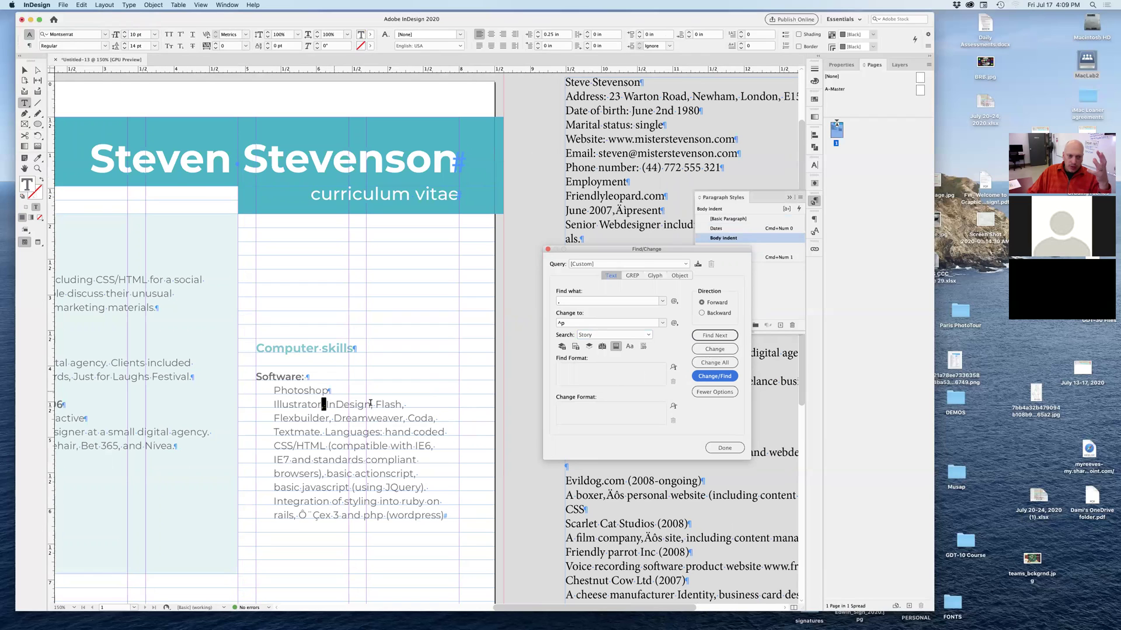
pyautogui.click(713, 365)
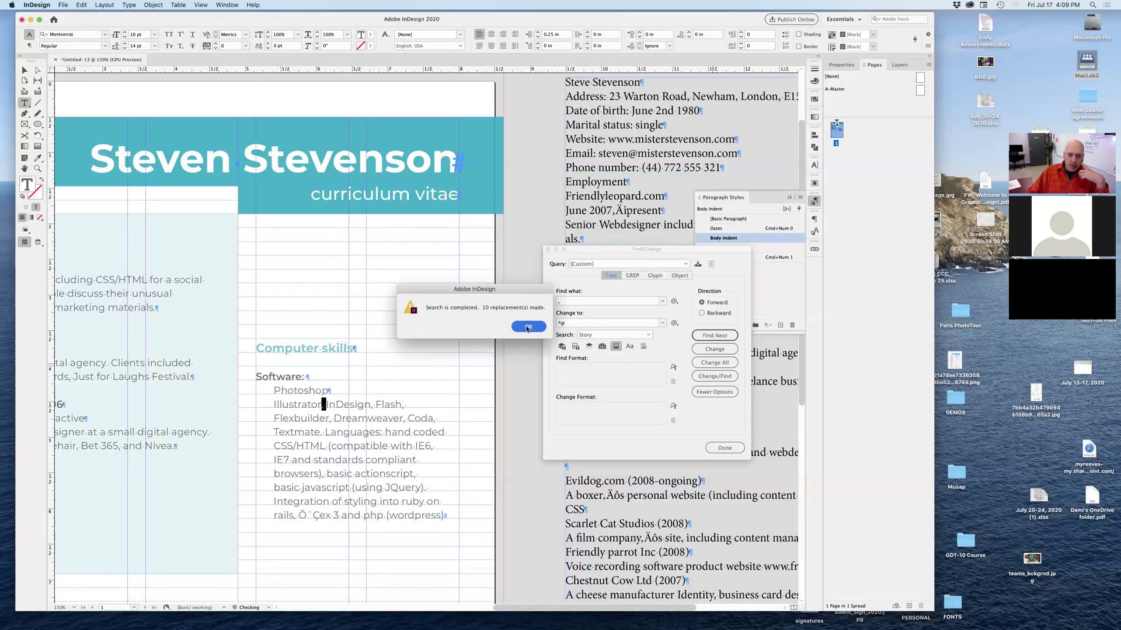
pyautogui.click(528, 327)
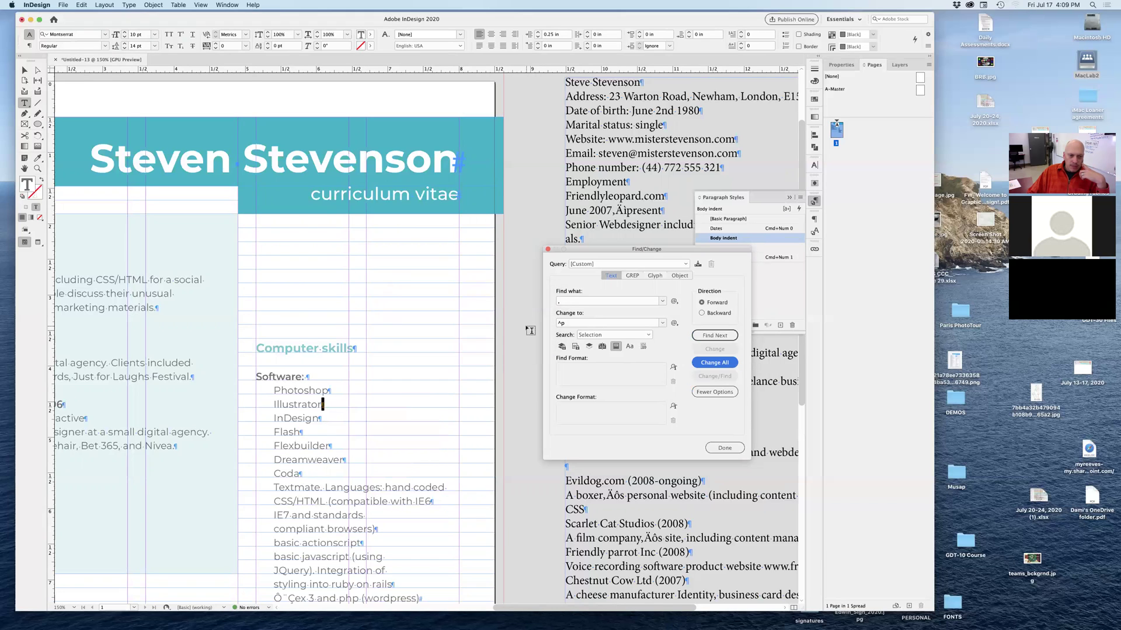
pyautogui.click(723, 447)
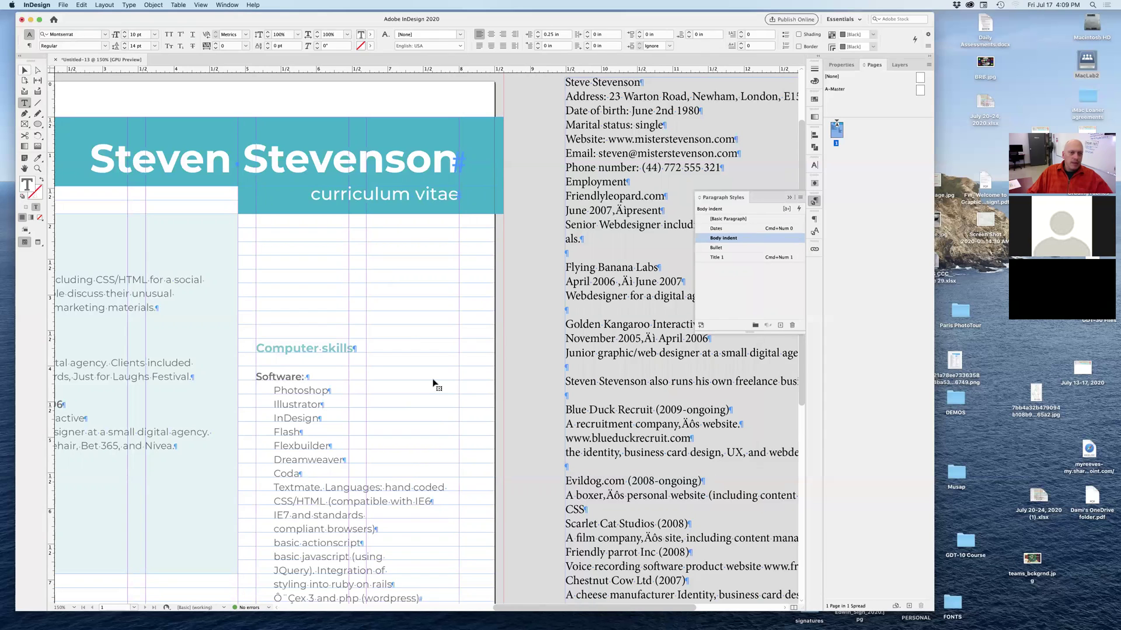
# Apply the Bullet paragraph style to the software items from Photoshop through Coda.
pyautogui.press('Escape')
pyautogui.scroll(-3, 436, 374)
pyautogui.hscroll(-5, 437, 374)
pyautogui.keyDown('alt'); pyautogui.keyDown('super'); pyautogui.click(438, 361); pyautogui.keyUp('super'); pyautogui.keyUp('alt')
pyautogui.moveTo(420, 360); pyautogui.dragTo(559, 329)
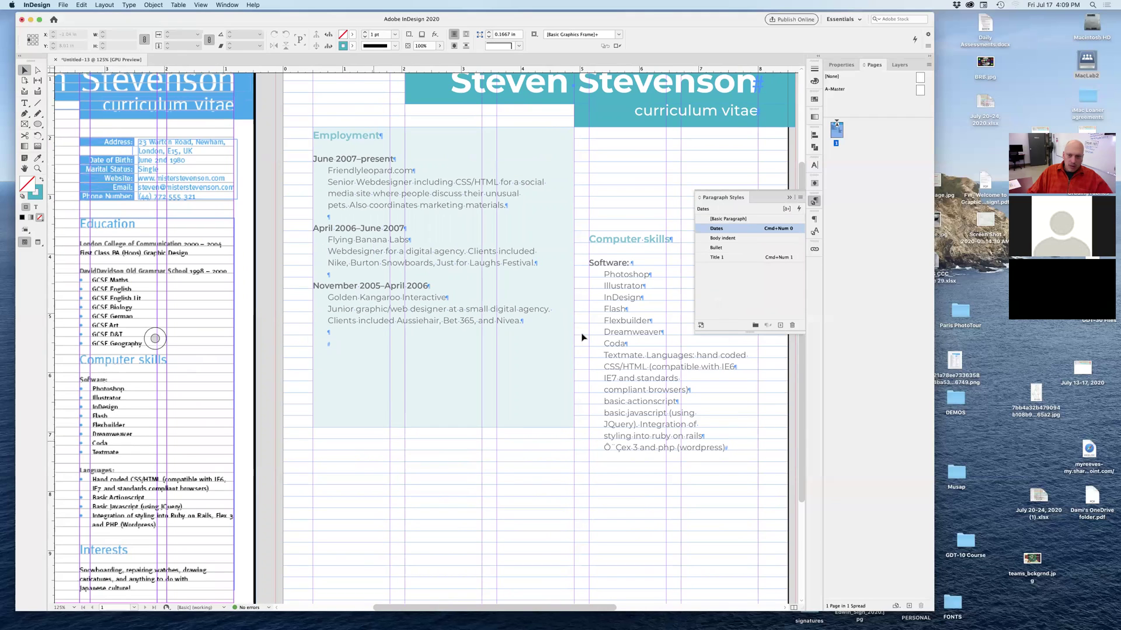
pyautogui.doubleClick(610, 274)
pyautogui.moveTo(610, 275); pyautogui.dragTo(657, 343)
pyautogui.click(715, 247)
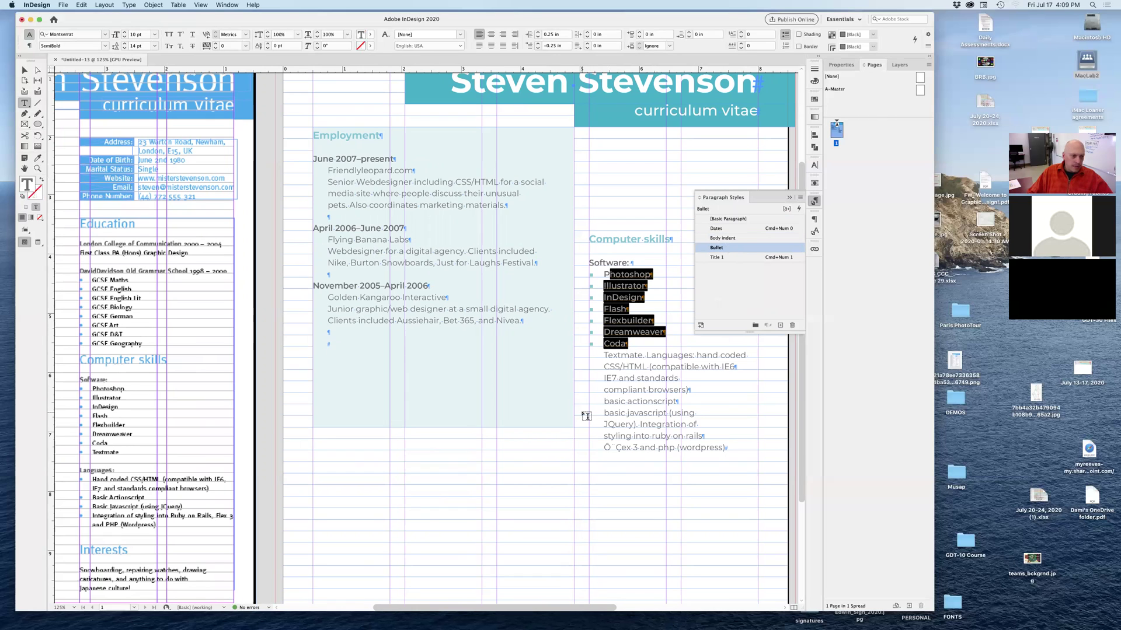
# Break the paragraph before Languages and apply the Bullet paragraph style to the Textmate line.
pyautogui.click(644, 355)
pyautogui.press('Return')
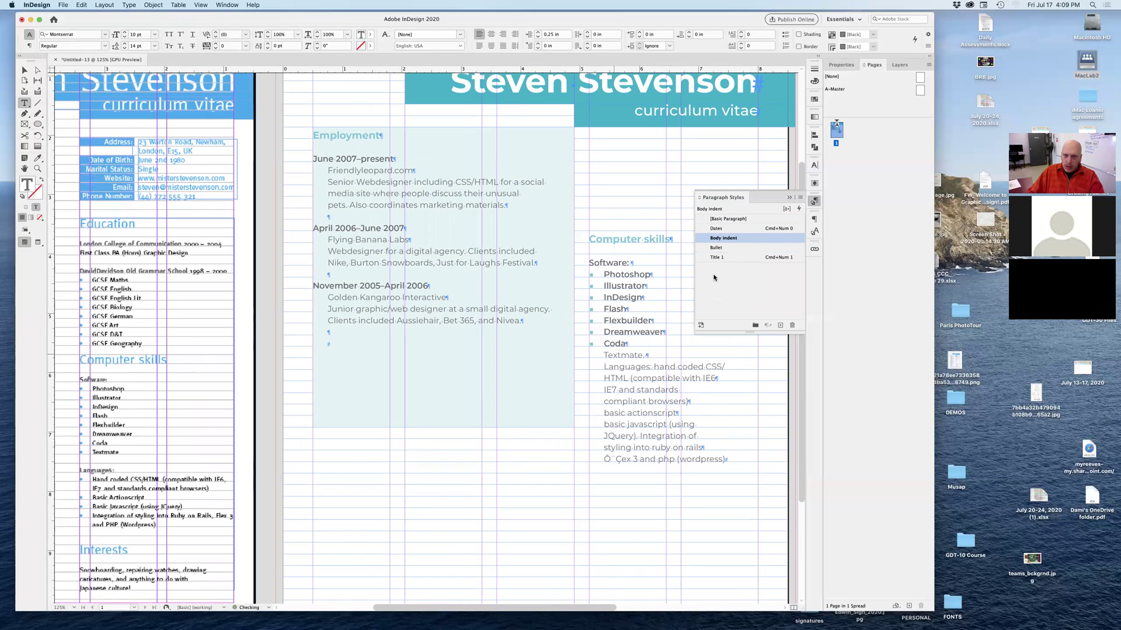
pyautogui.click(715, 248)
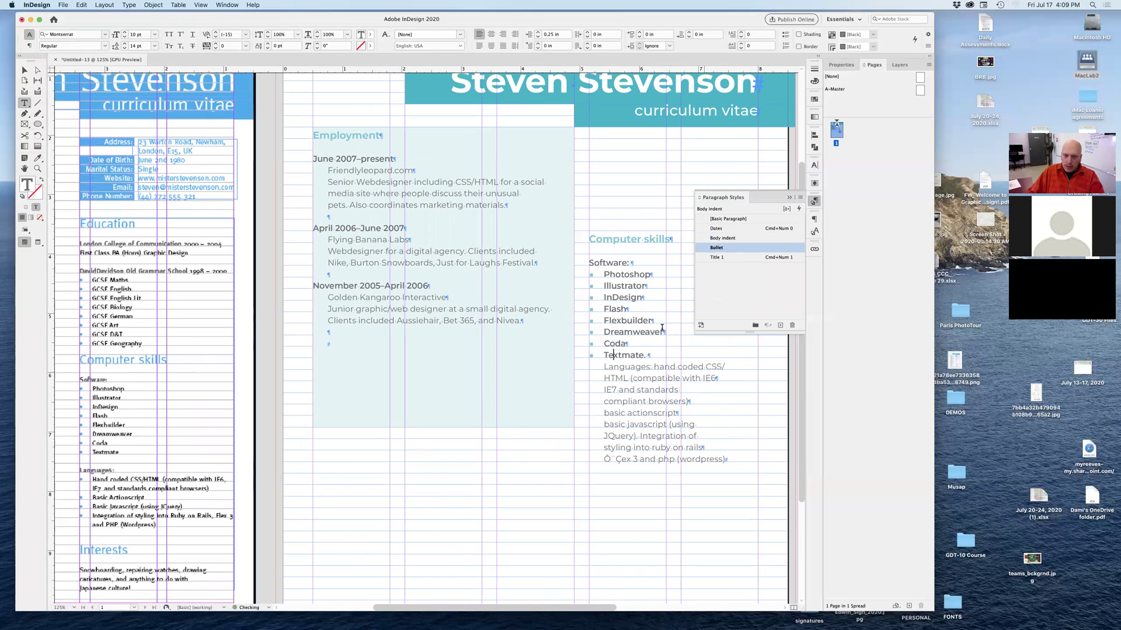
# Break the paragraph after "Languages:" and apply the Dates paragraph style to that heading.
pyautogui.click(653, 367)
pyautogui.press('Return')
pyautogui.click(729, 228)
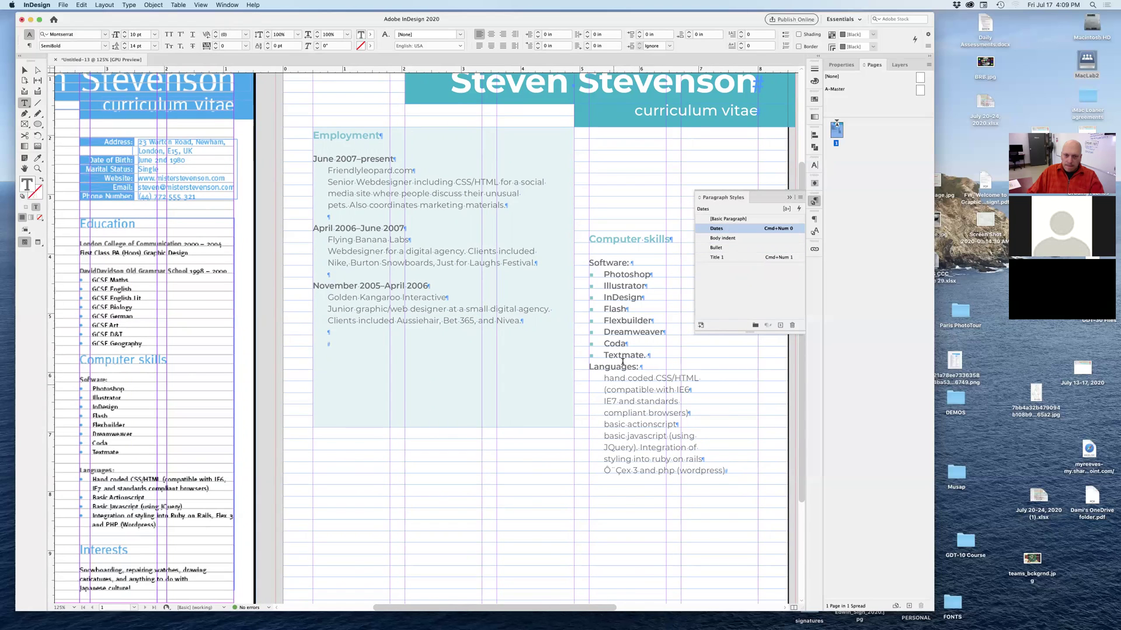
pyautogui.moveTo(603, 274); pyautogui.dragTo(674, 349)
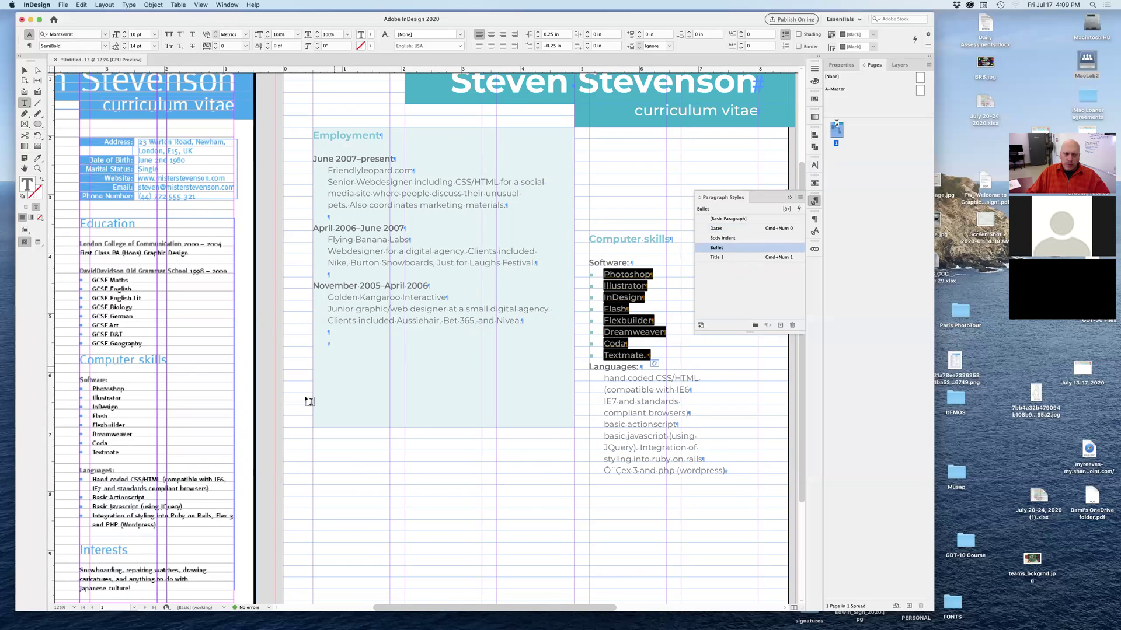
pyautogui.click(280, 408)
pyautogui.hscroll(5, 651, 255)
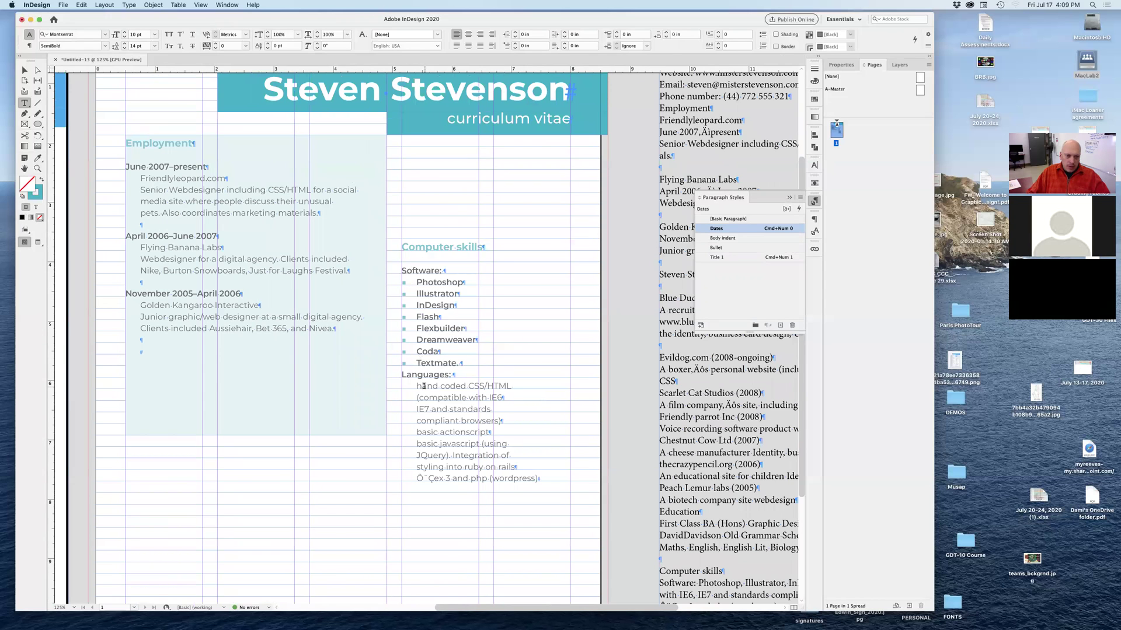
pyautogui.moveTo(421, 386); pyautogui.dragTo(426, 387)
pyautogui.click(560, 373)
# Apply the Bullet paragraph style to all the lines under the Languages heading.
pyautogui.hscroll(-5, 560, 374)
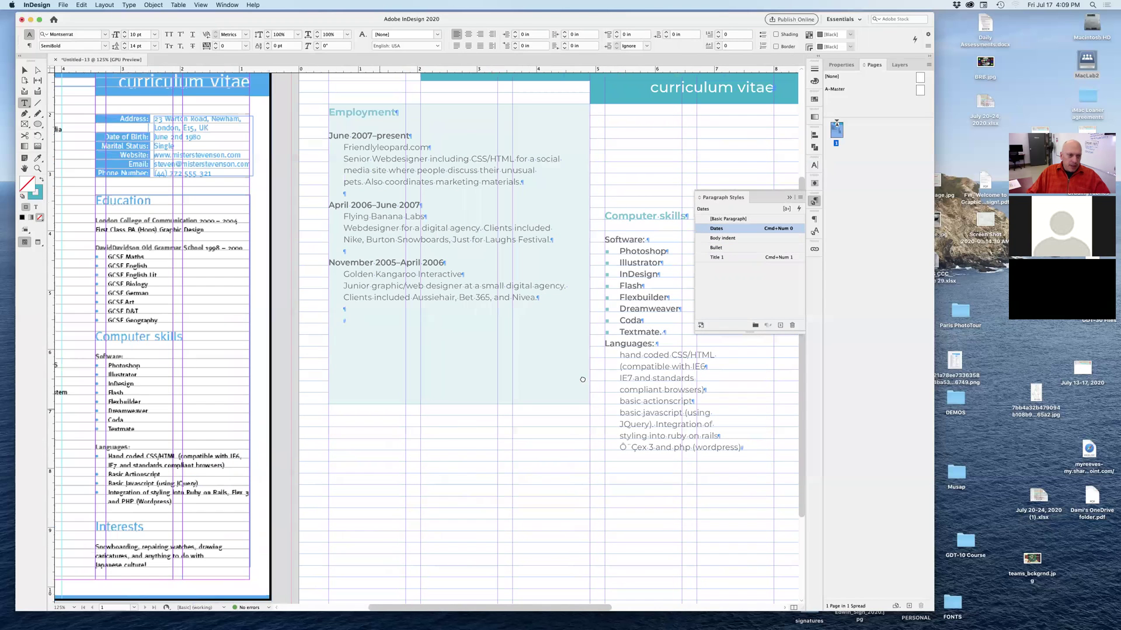
pyautogui.hscroll(2, 561, 373)
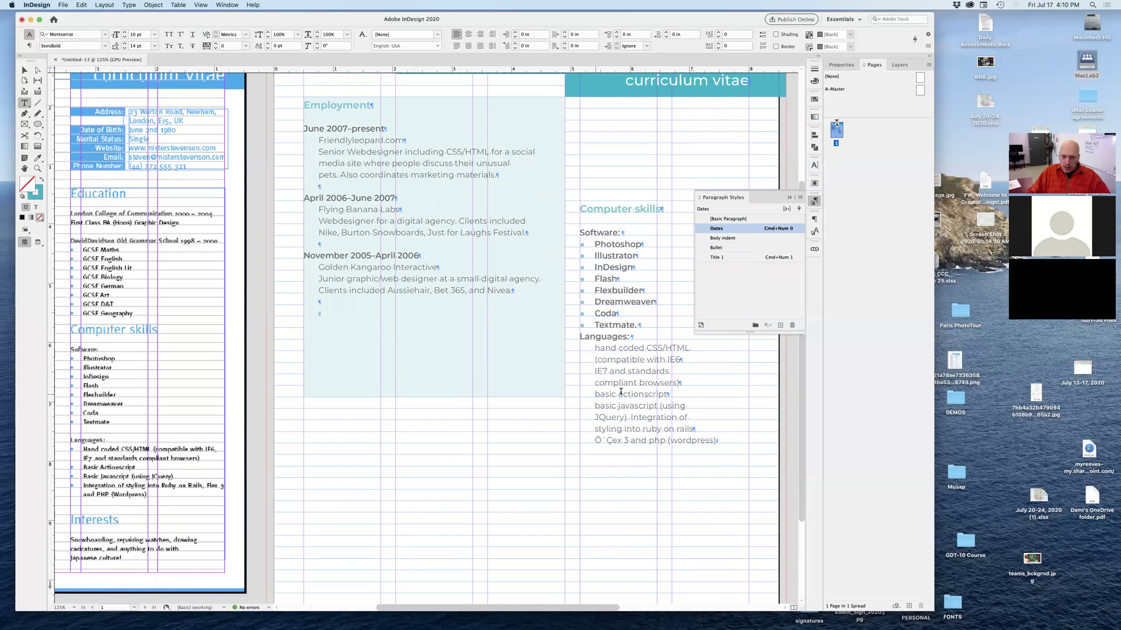
pyautogui.click(679, 383)
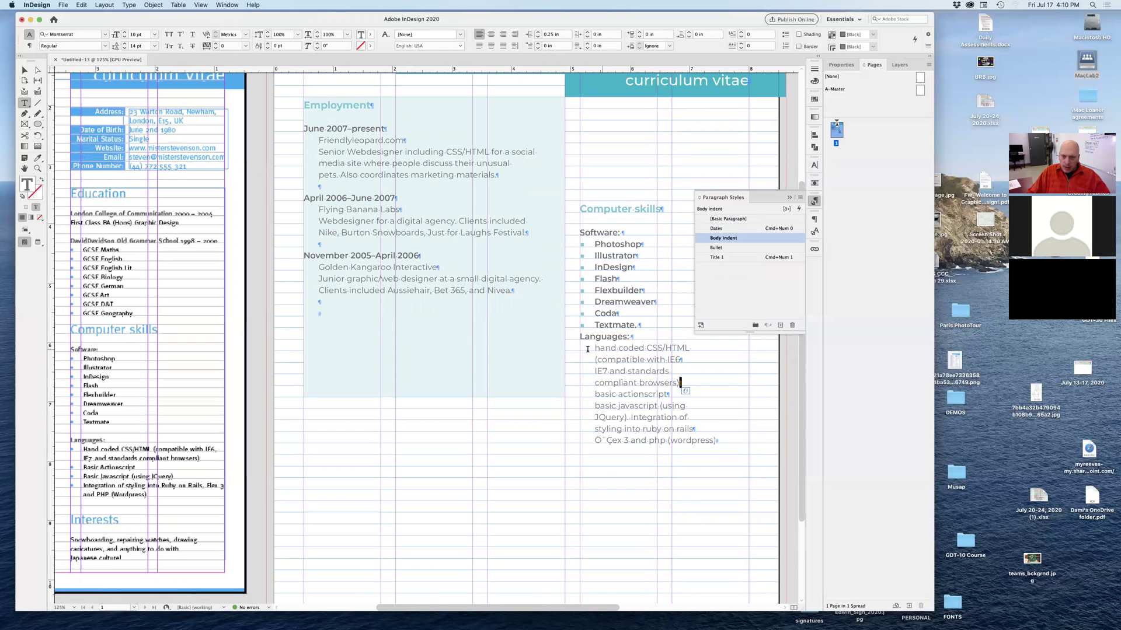
pyautogui.moveTo(588, 347); pyautogui.dragTo(719, 444)
pyautogui.click(716, 247)
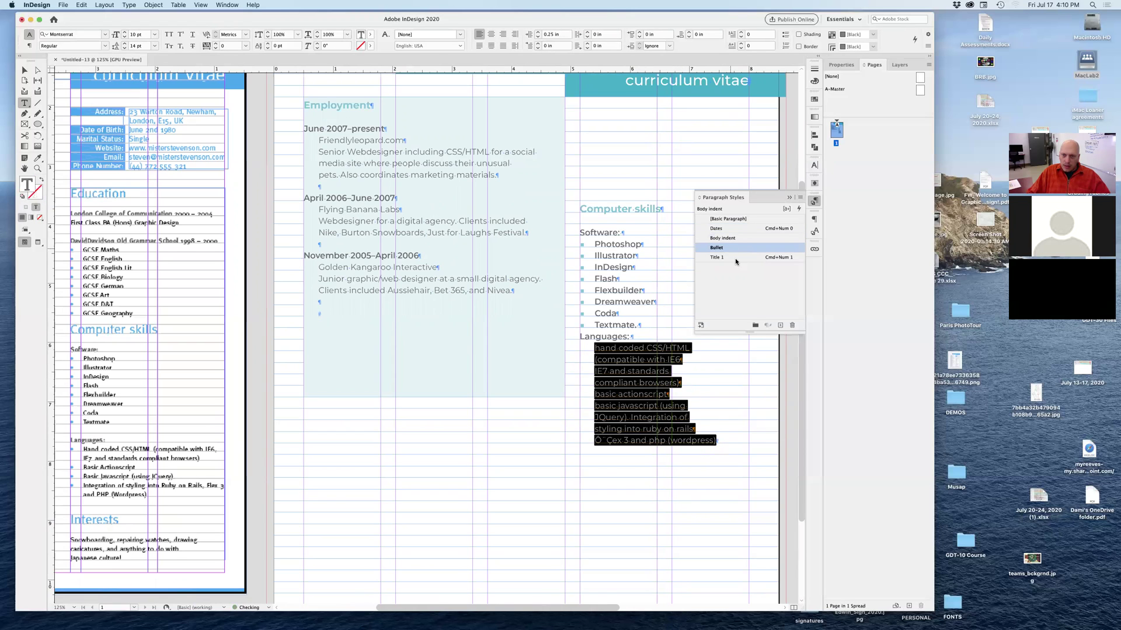
pyautogui.click(736, 438)
# Examine which paragraph and character styles are applied to the Software heading and its bulleted items.
pyautogui.hscroll(5, 615, 439)
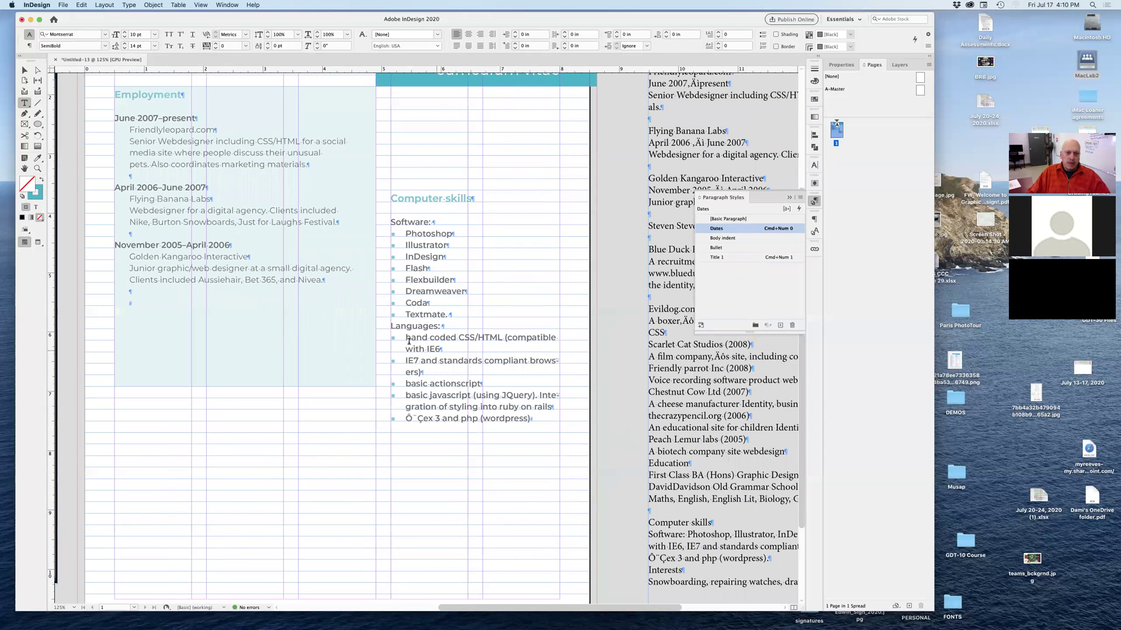
pyautogui.moveTo(402, 222); pyautogui.dragTo(532, 421)
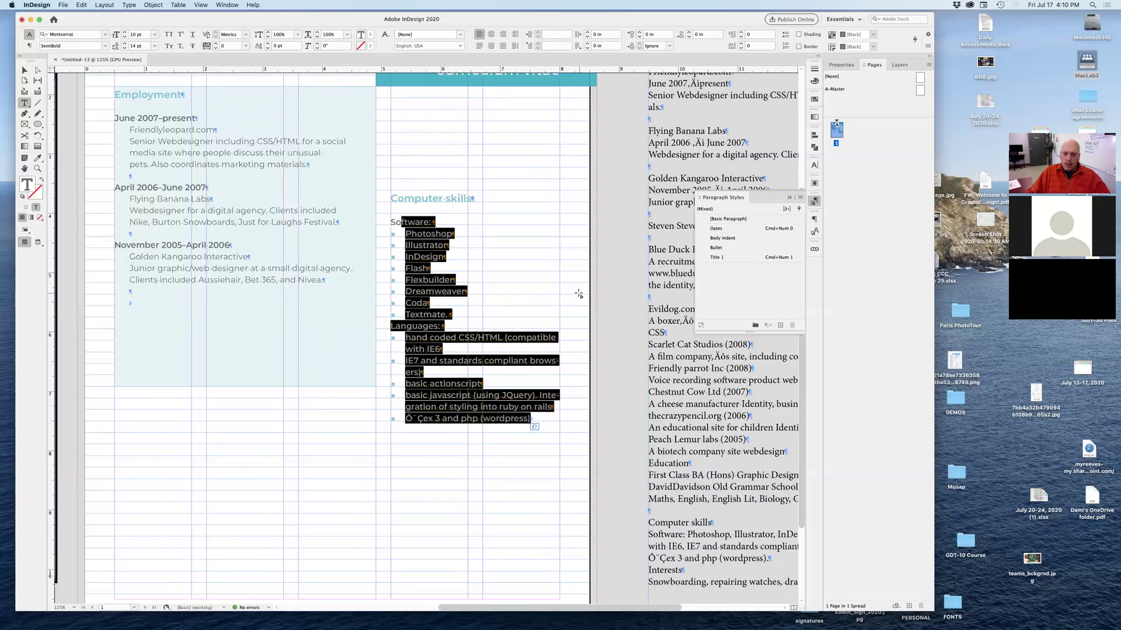
pyautogui.click(402, 233)
pyautogui.moveTo(403, 233); pyautogui.dragTo(453, 317)
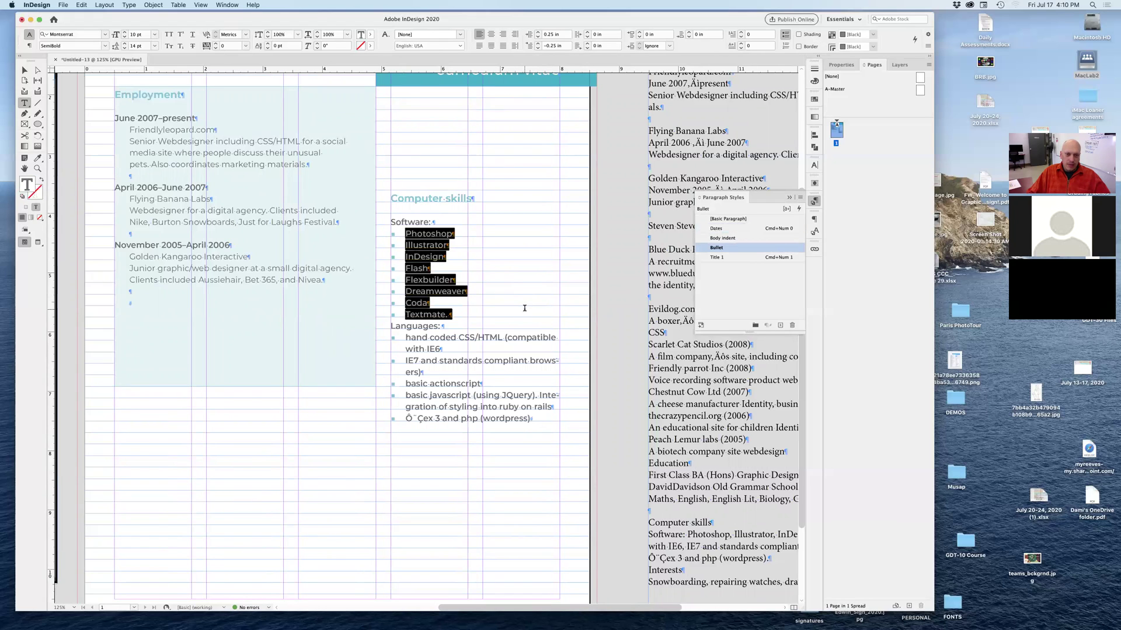
pyautogui.click(811, 232)
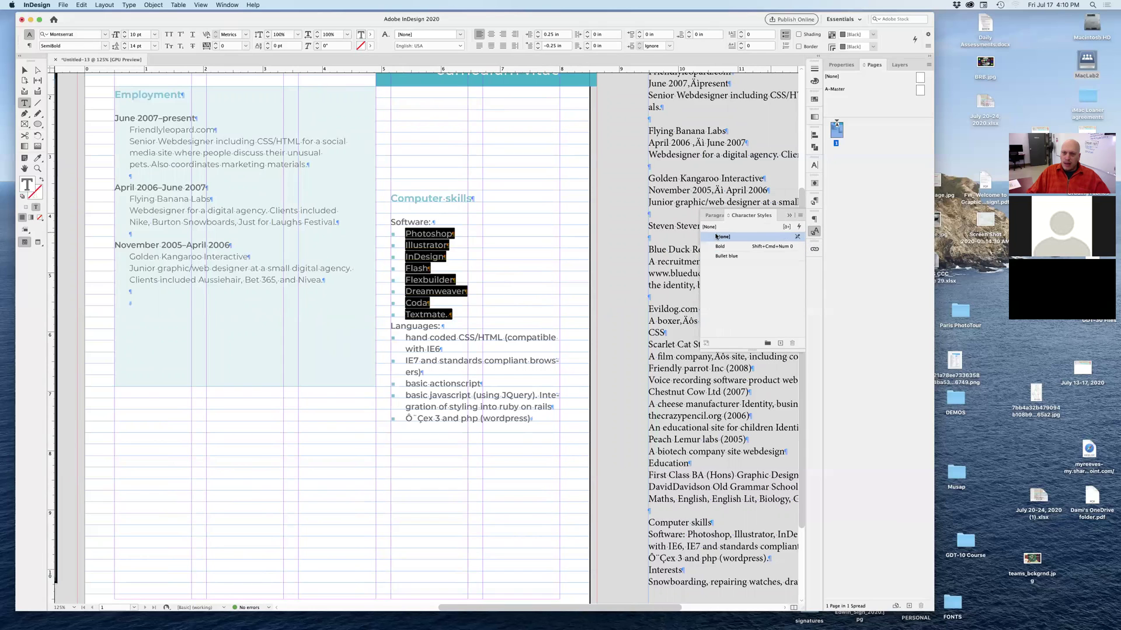
pyautogui.doubleClick(449, 280)
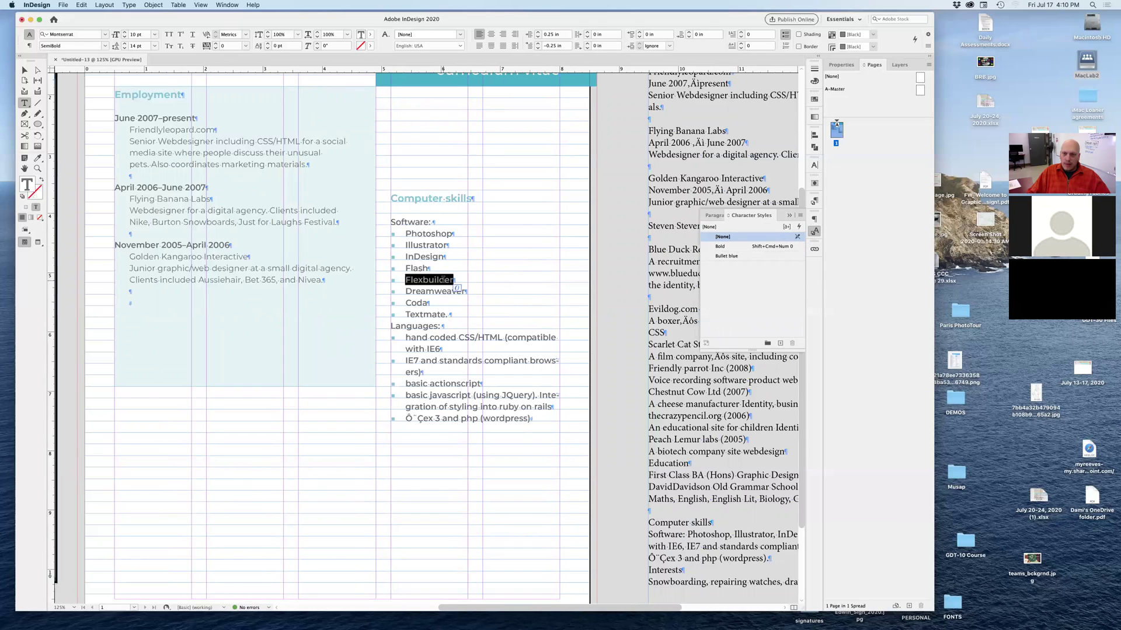
pyautogui.moveTo(390, 232); pyautogui.dragTo(455, 315)
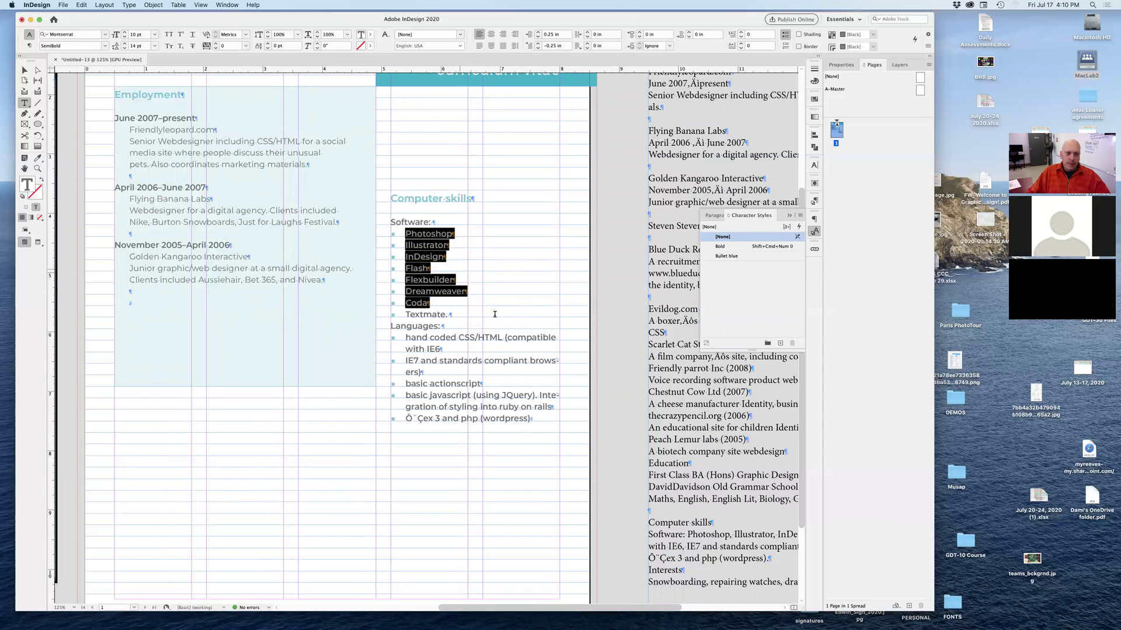
pyautogui.click(607, 324)
pyautogui.click(712, 215)
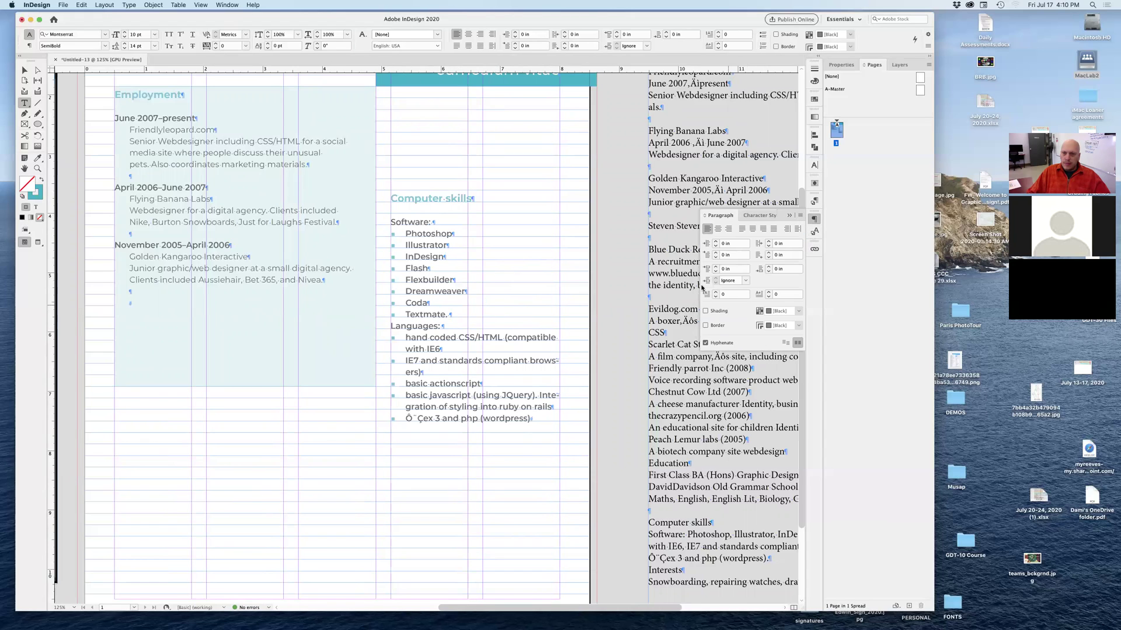
pyautogui.click(814, 201)
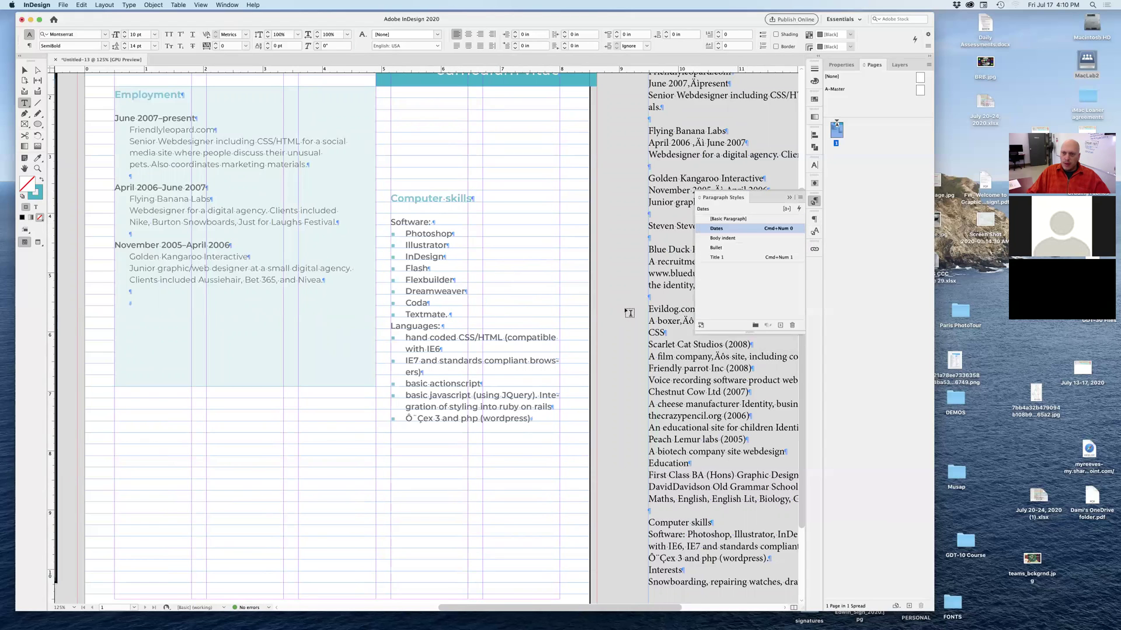
pyautogui.click(435, 233)
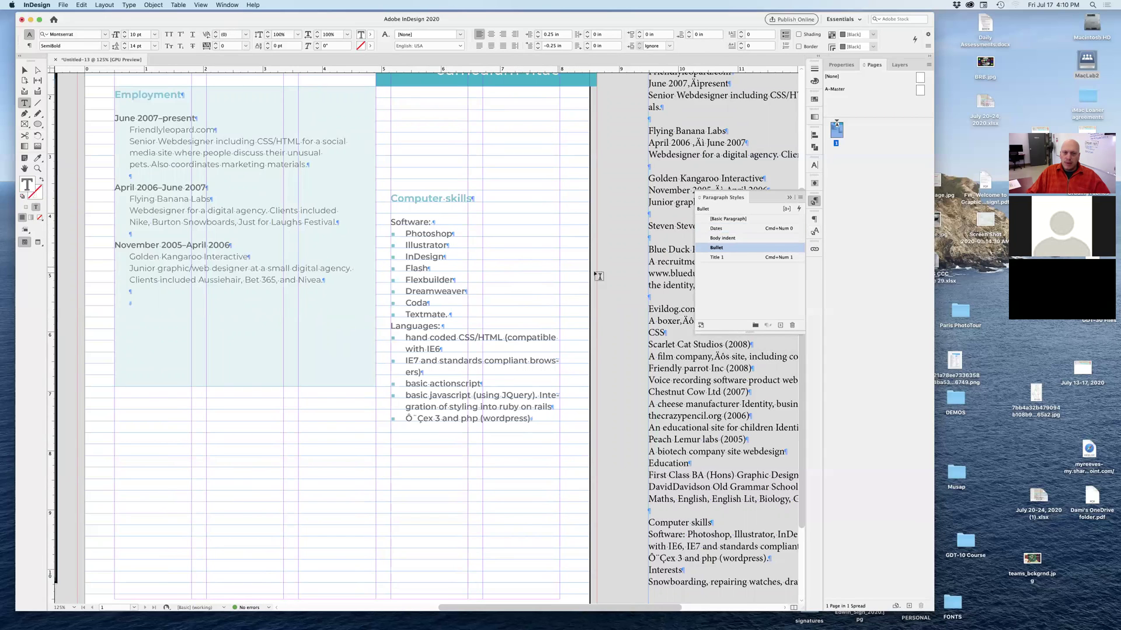
pyautogui.click(436, 225)
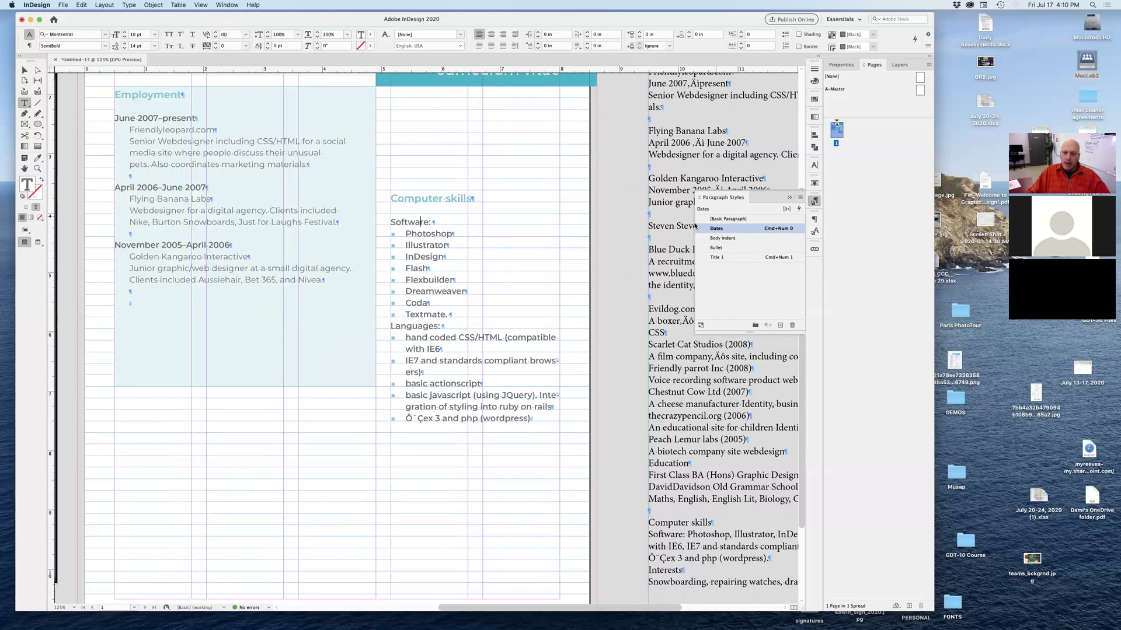
pyautogui.click(458, 217)
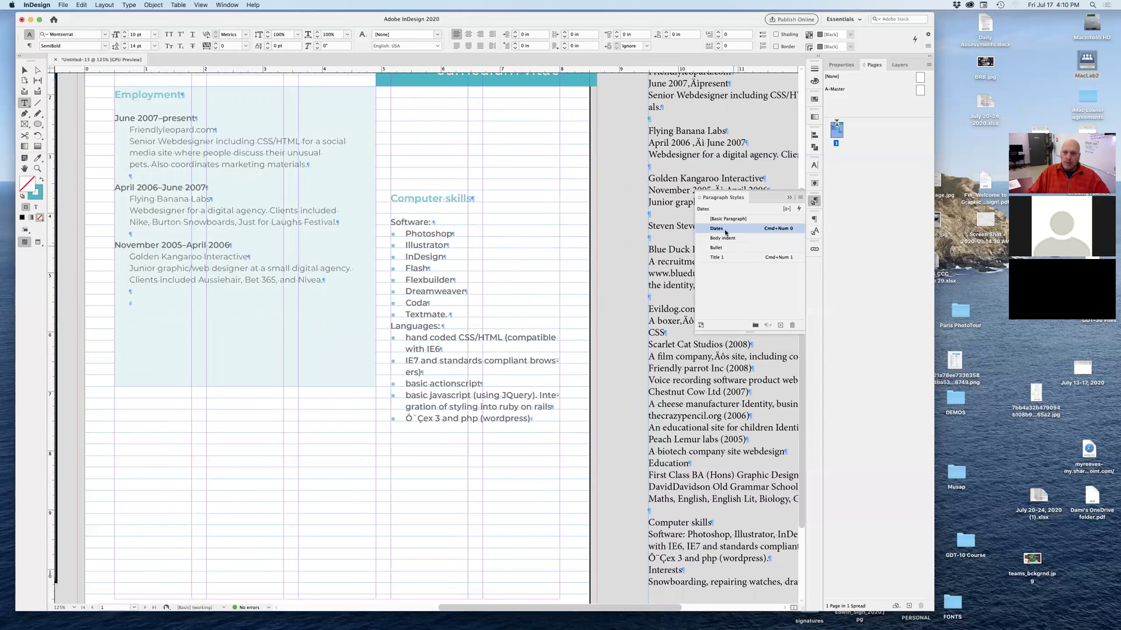
# Base the Bullet paragraph style on [No Paragraph Style] and set its font style to Regular.
pyautogui.doubleClick(734, 250)
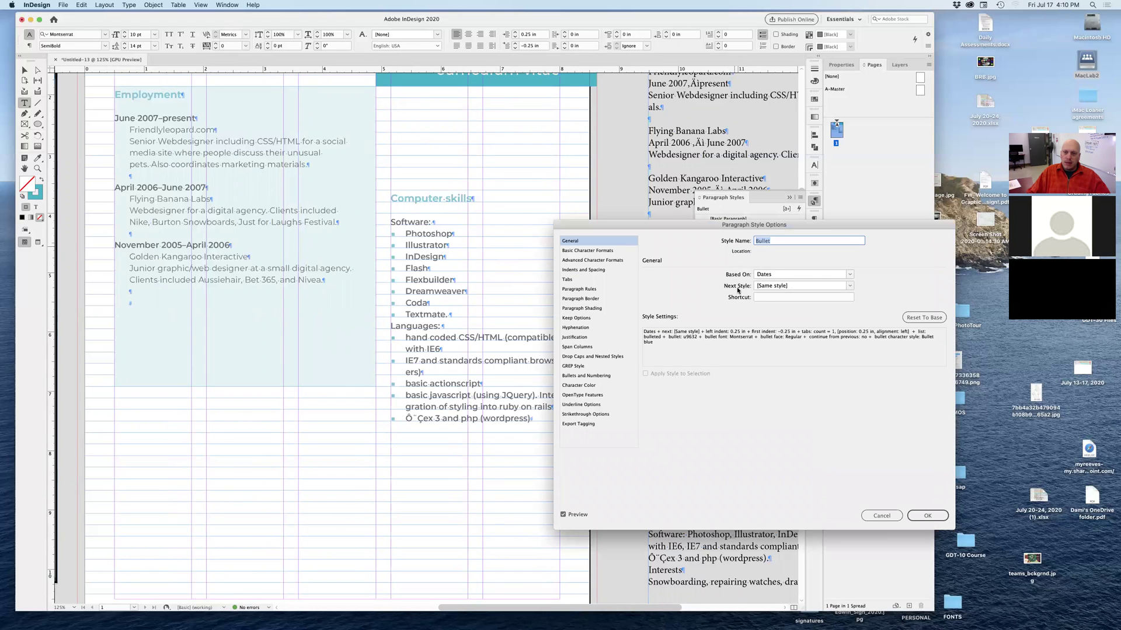
pyautogui.moveTo(775, 222); pyautogui.dragTo(597, 279)
pyautogui.click(674, 333)
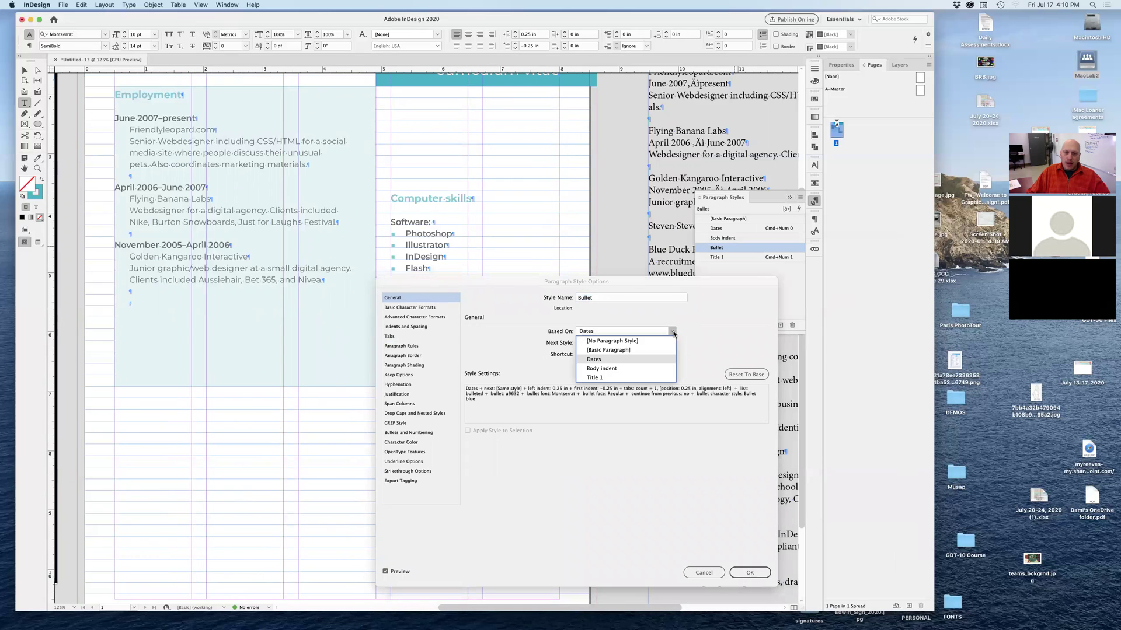
pyautogui.click(630, 342)
pyautogui.moveTo(606, 284); pyautogui.dragTo(753, 272)
pyautogui.click(573, 297)
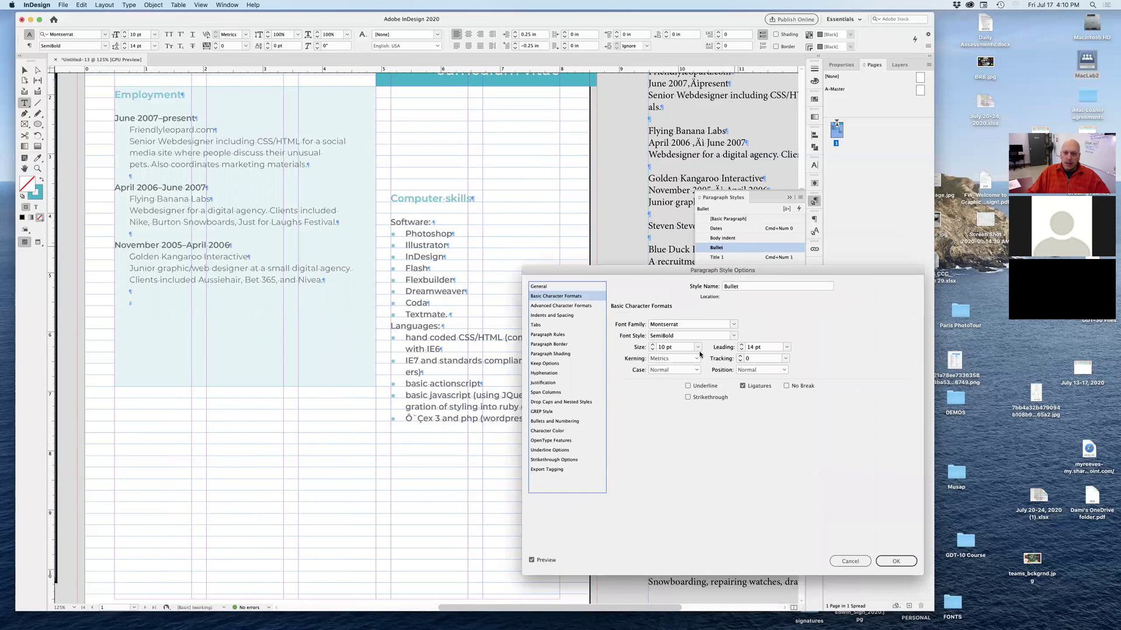
pyautogui.click(734, 336)
pyautogui.click(687, 401)
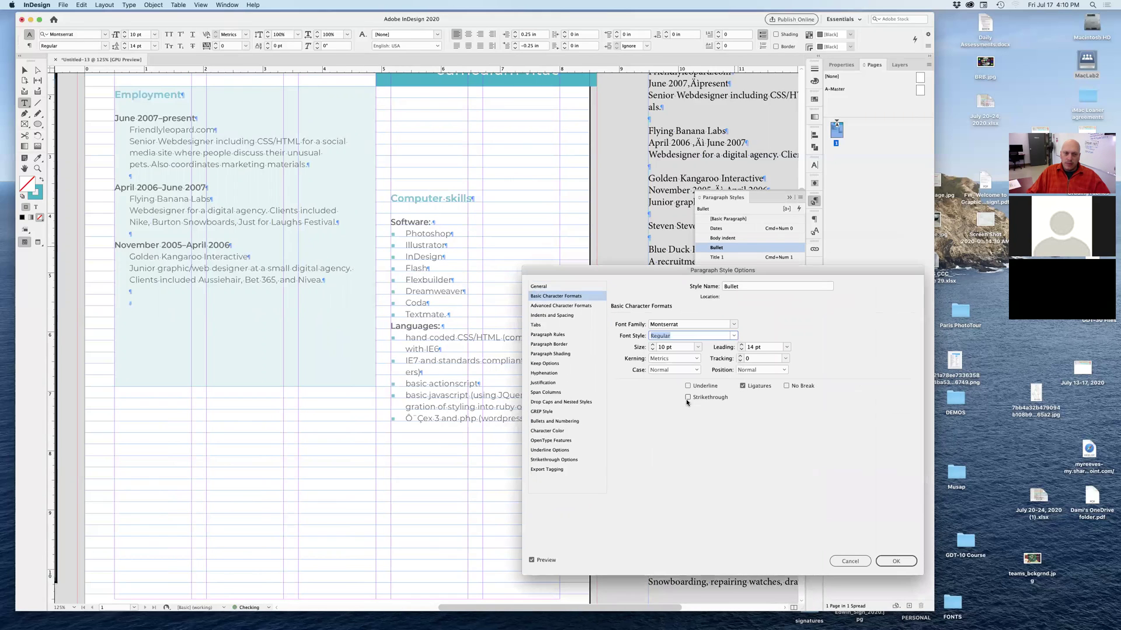
pyautogui.click(896, 561)
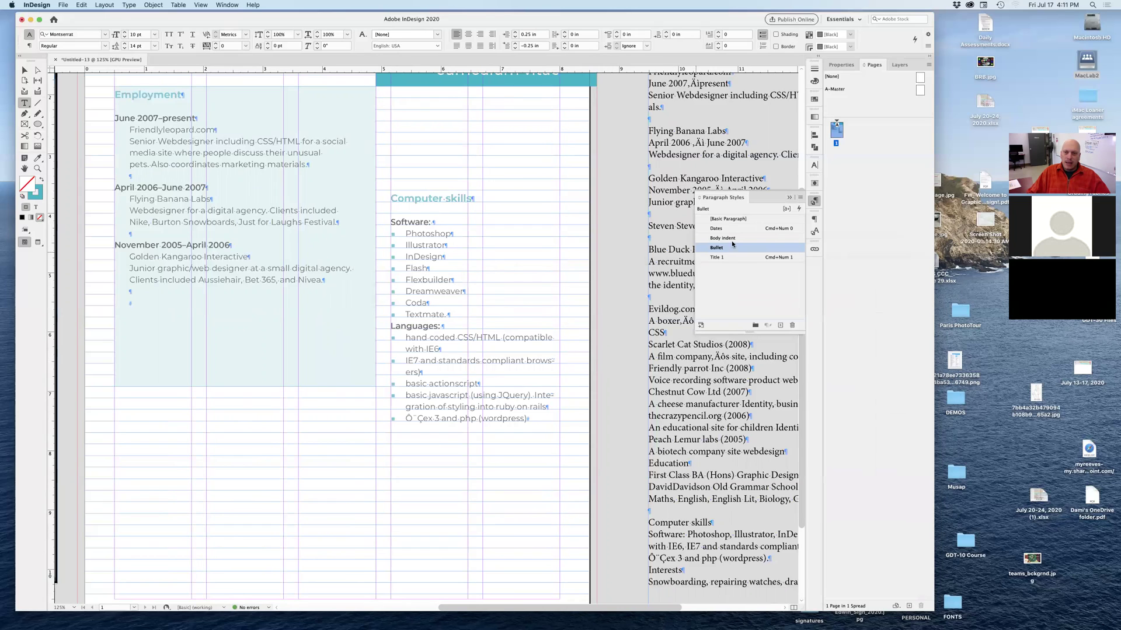
# Turn off hyphenation and turn on Balance Ragged Lines in the Bullet paragraph style.
pyautogui.doubleClick(538, 363)
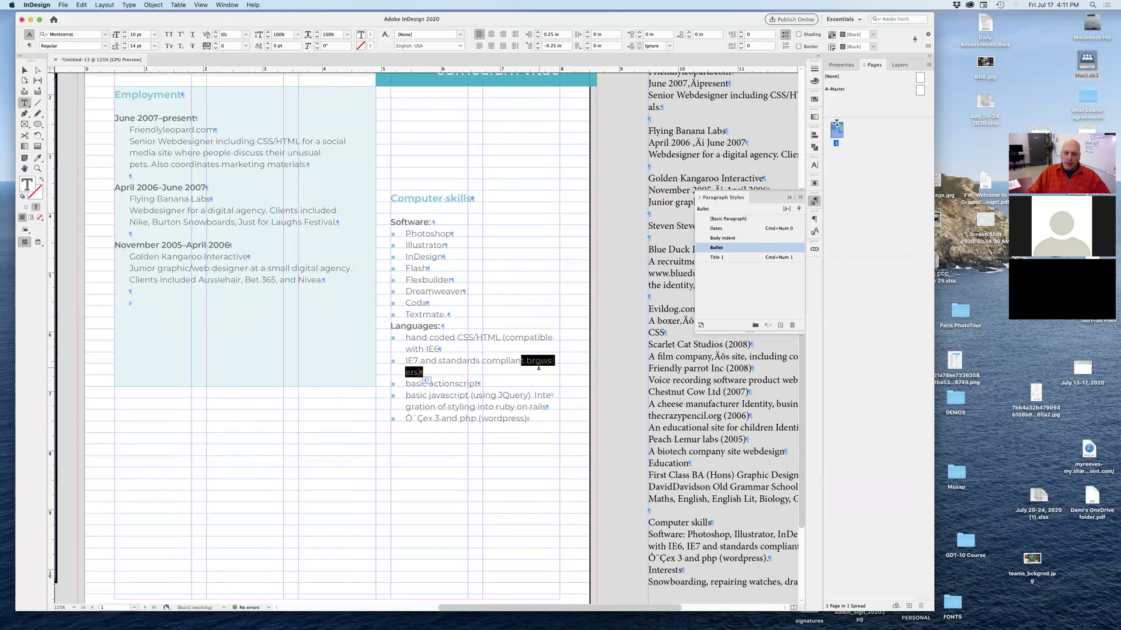
pyautogui.click(552, 357)
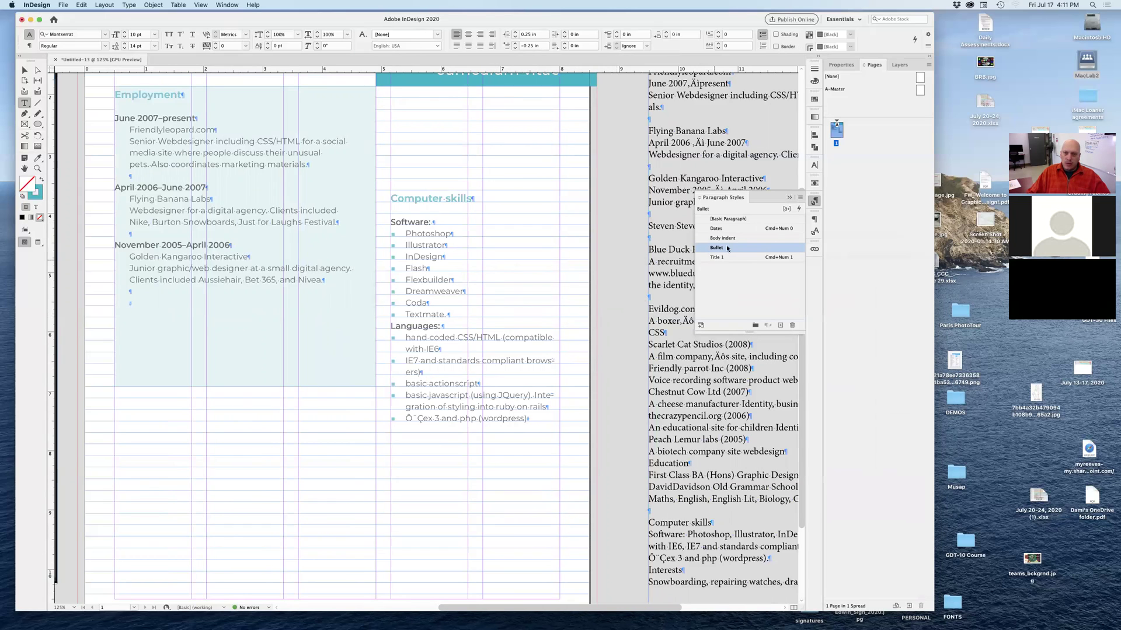
pyautogui.doubleClick(745, 249)
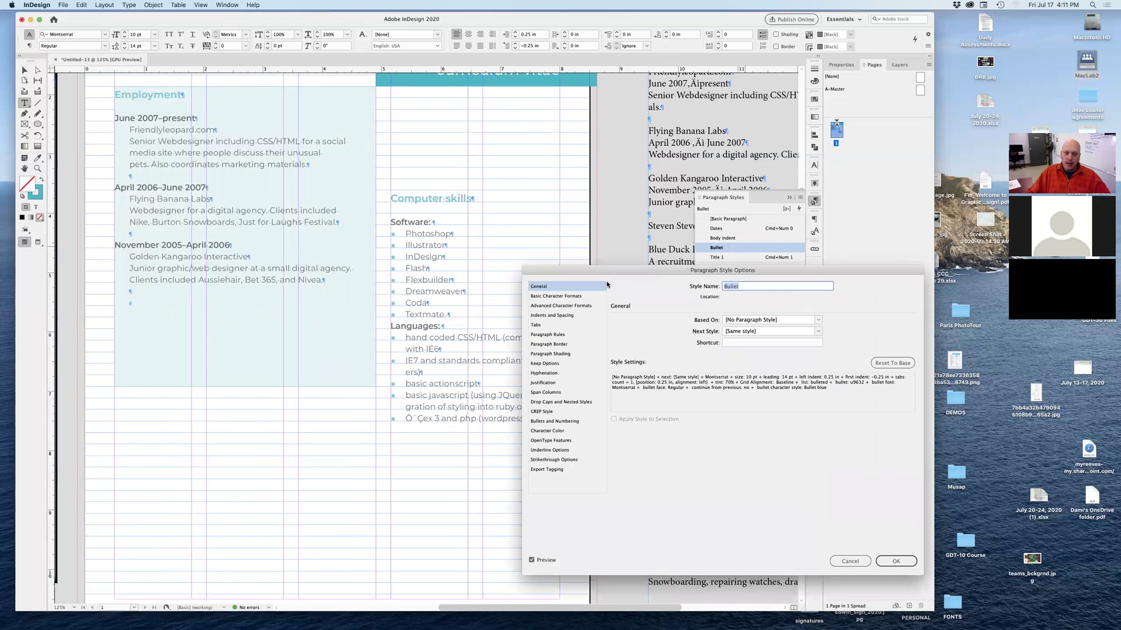
pyautogui.click(553, 373)
pyautogui.click(620, 320)
pyautogui.click(551, 316)
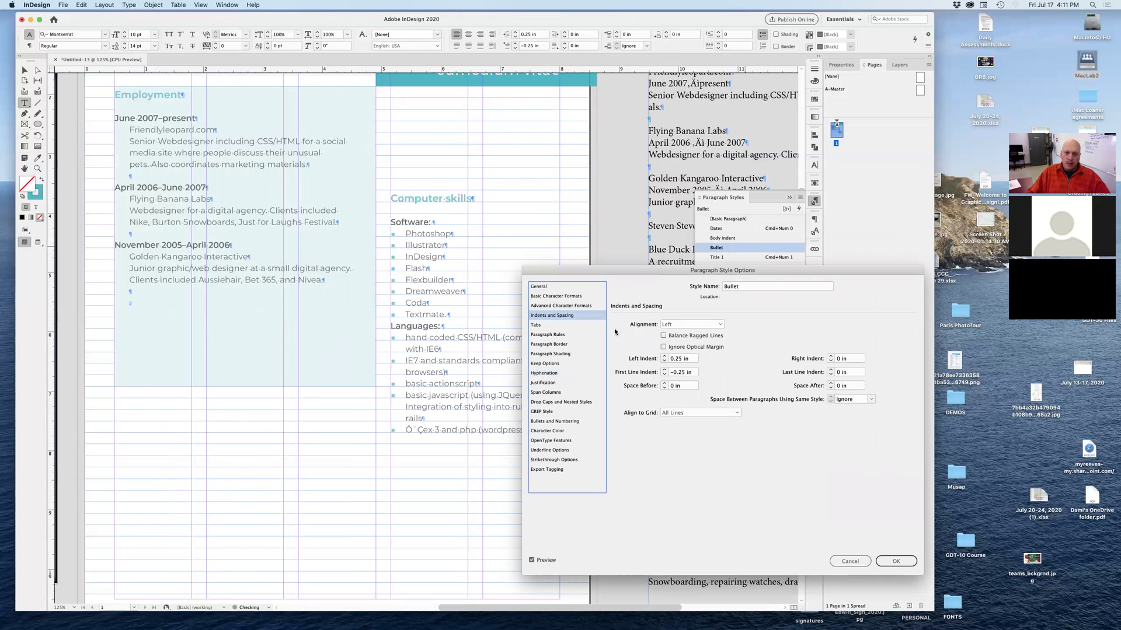
pyautogui.click(663, 336)
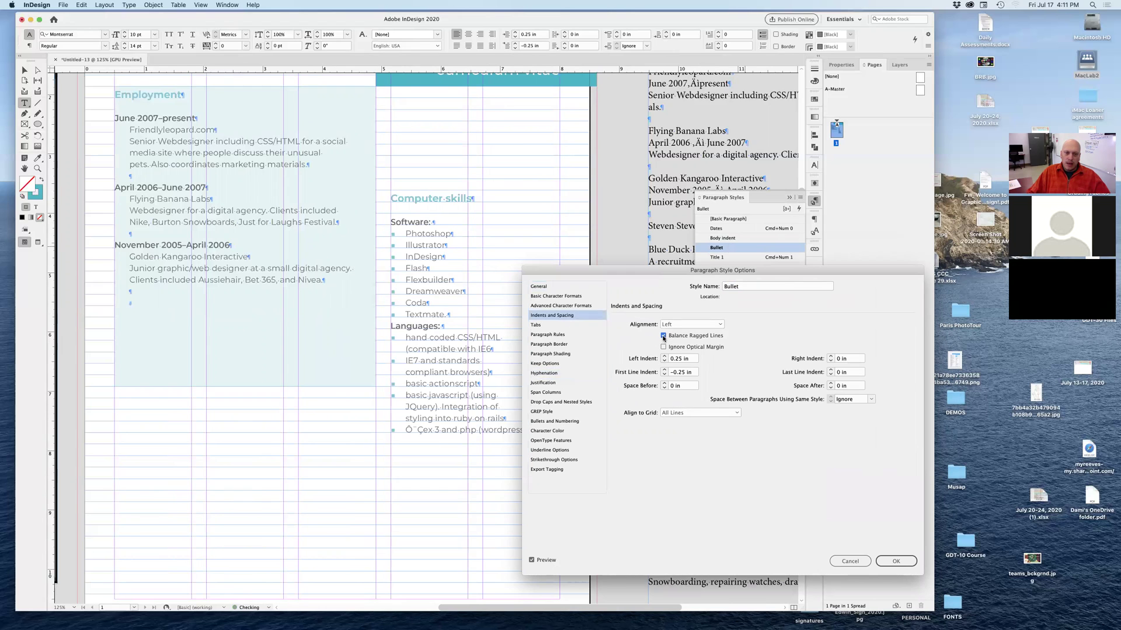
pyautogui.moveTo(585, 268); pyautogui.dragTo(644, 197)
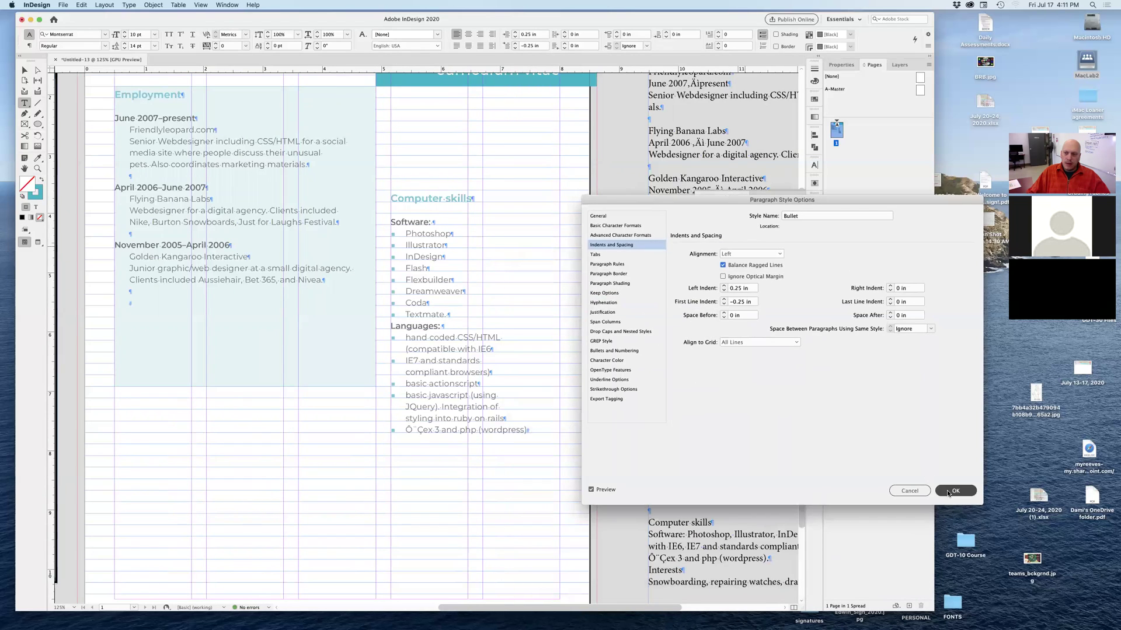
pyautogui.press('Return')
# Preview the page without guides, then restore the normal view and inspect the Computer skills bullets up close.
pyautogui.press('w')
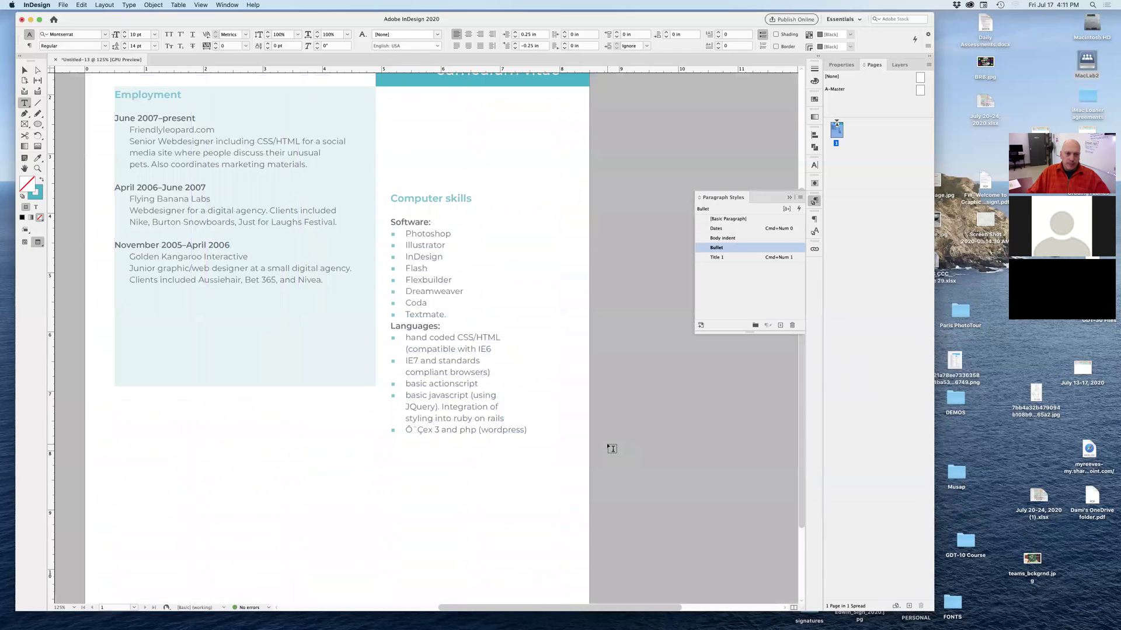
pyautogui.press('super+minus')
pyautogui.press('super+minus')
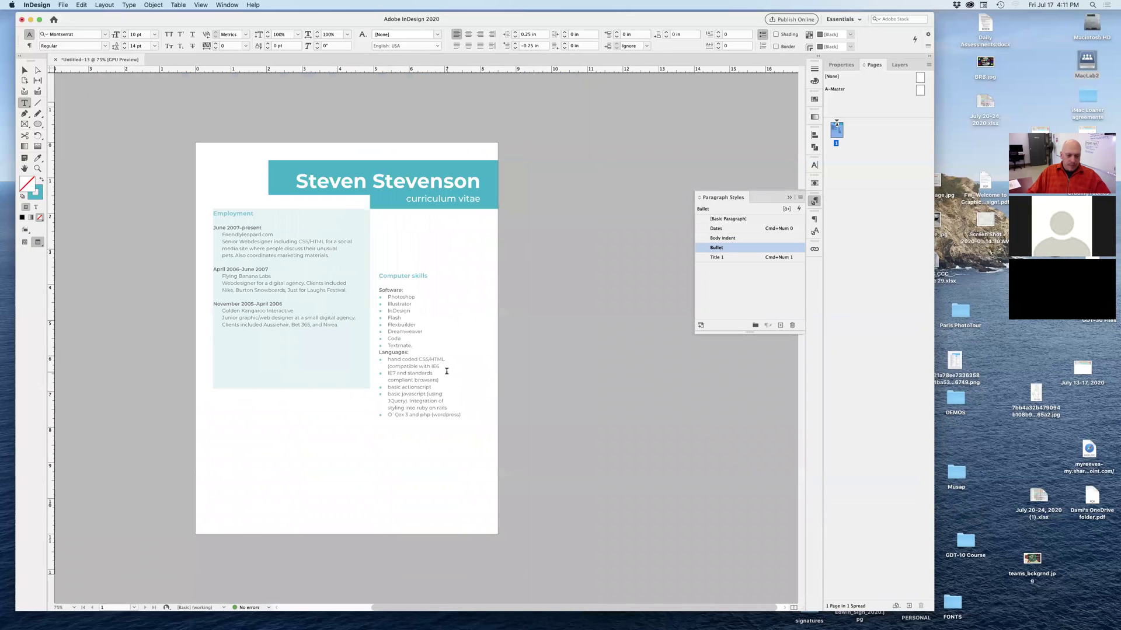
pyautogui.press('w')
pyautogui.moveTo(384, 348); pyautogui.dragTo(483, 455)
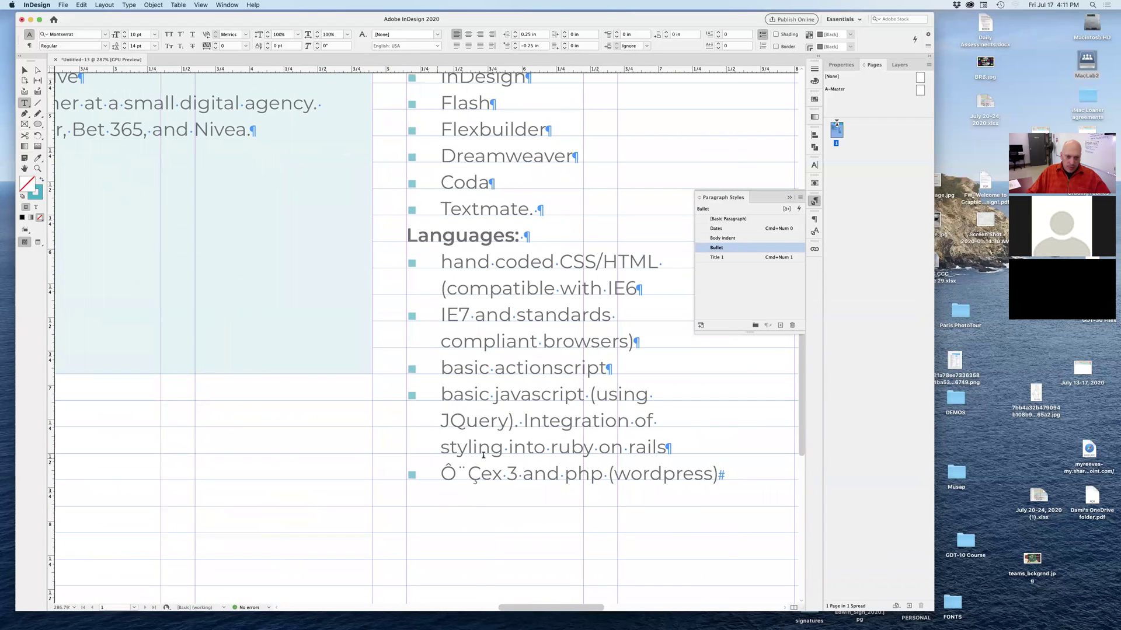
pyautogui.keyDown('alt'); pyautogui.keyDown('super'); pyautogui.click(435, 327); pyautogui.keyUp('super'); pyautogui.keyUp('alt')
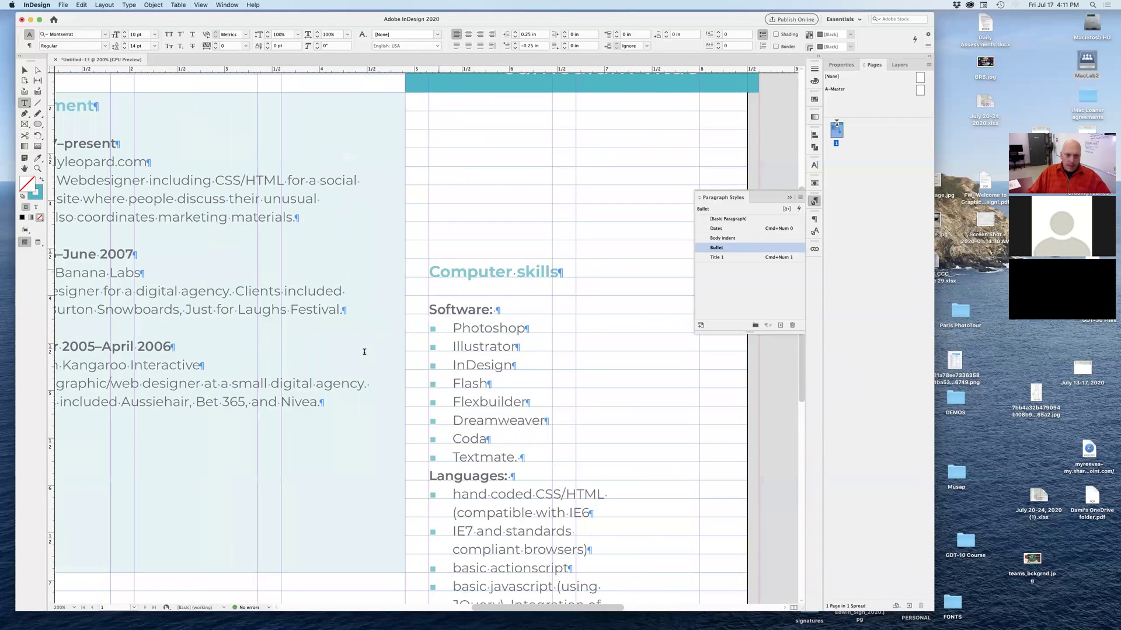
pyautogui.keyDown('alt'); pyautogui.keyDown('super'); pyautogui.click(436, 326); pyautogui.keyUp('super'); pyautogui.keyUp('alt')
# Remove the tinted fill from the Employment text frame by applying the [None] swatch, and preview the page without guides.
pyautogui.press('Escape')
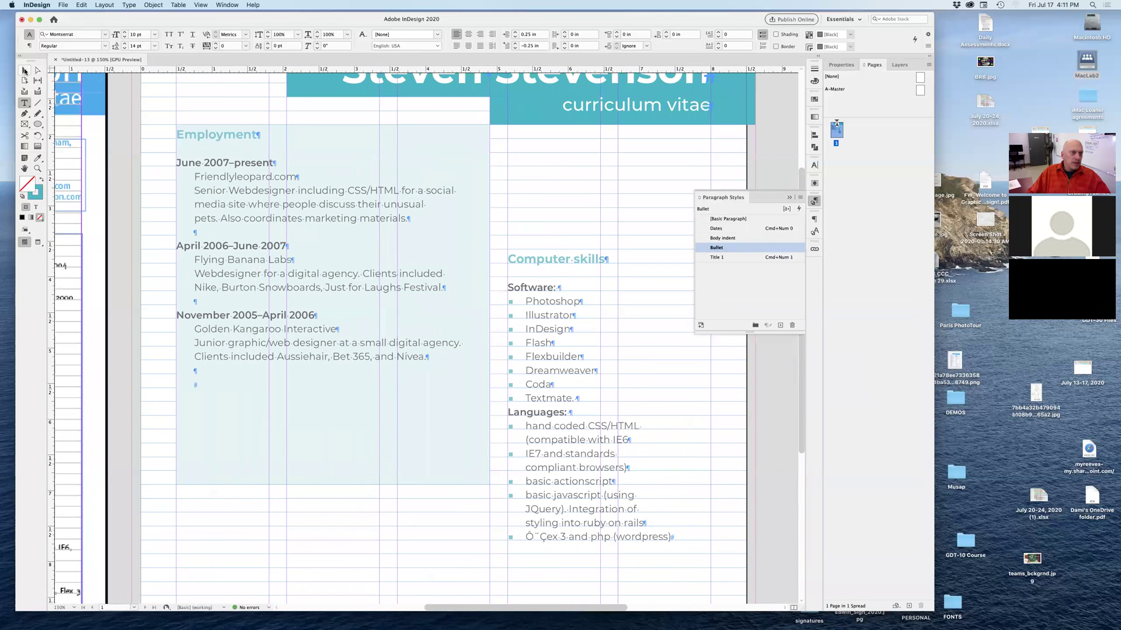
pyautogui.click(339, 237)
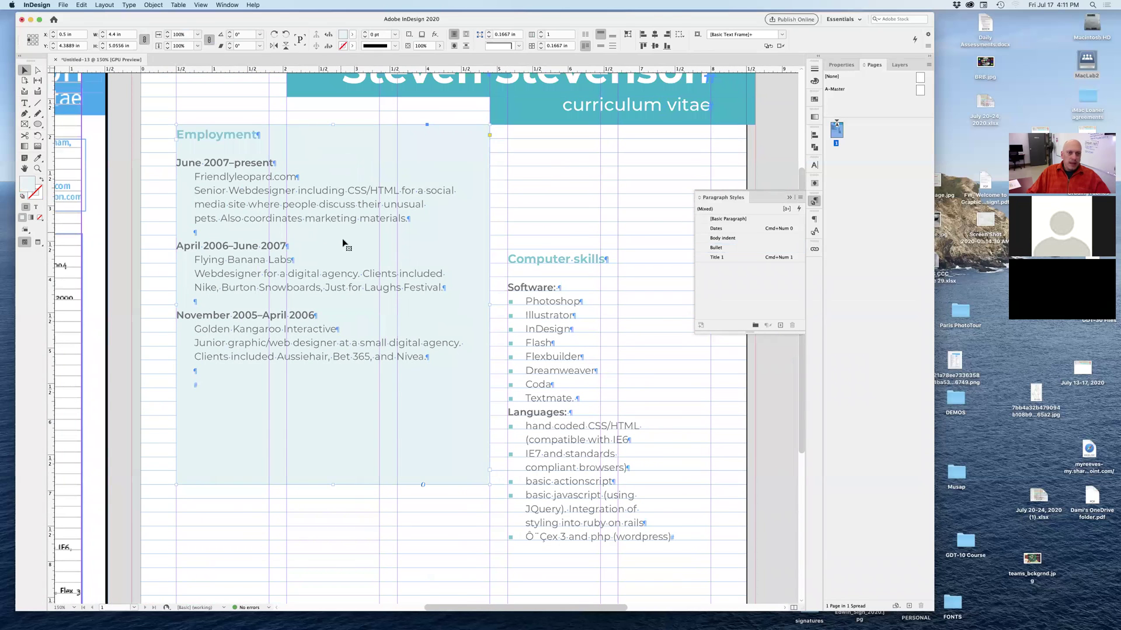
pyautogui.click(815, 100)
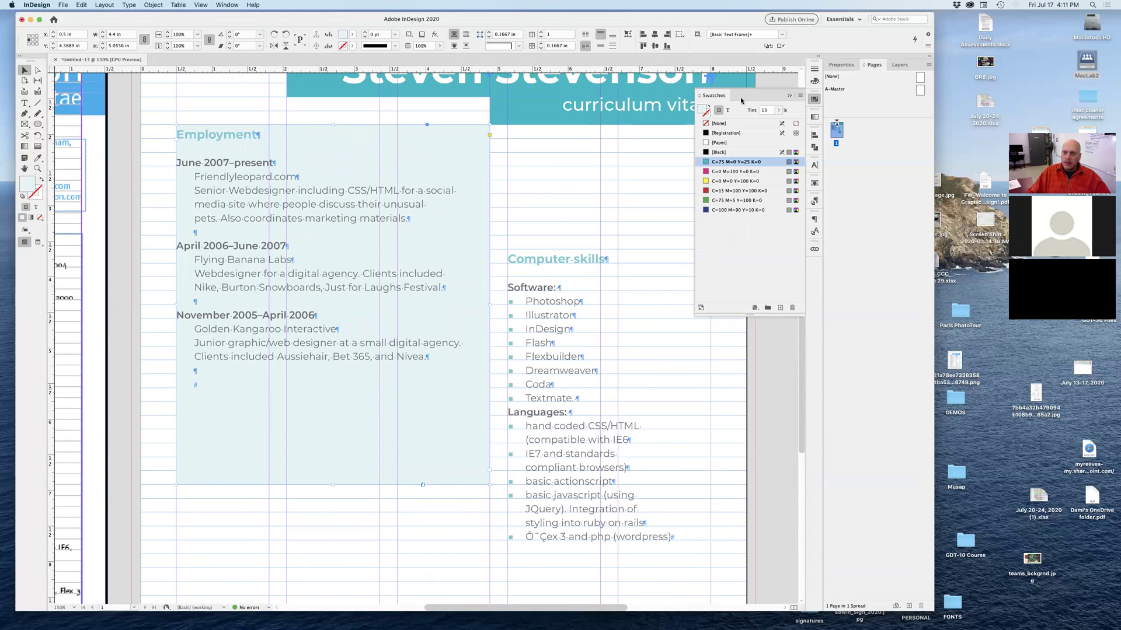
pyautogui.click(706, 124)
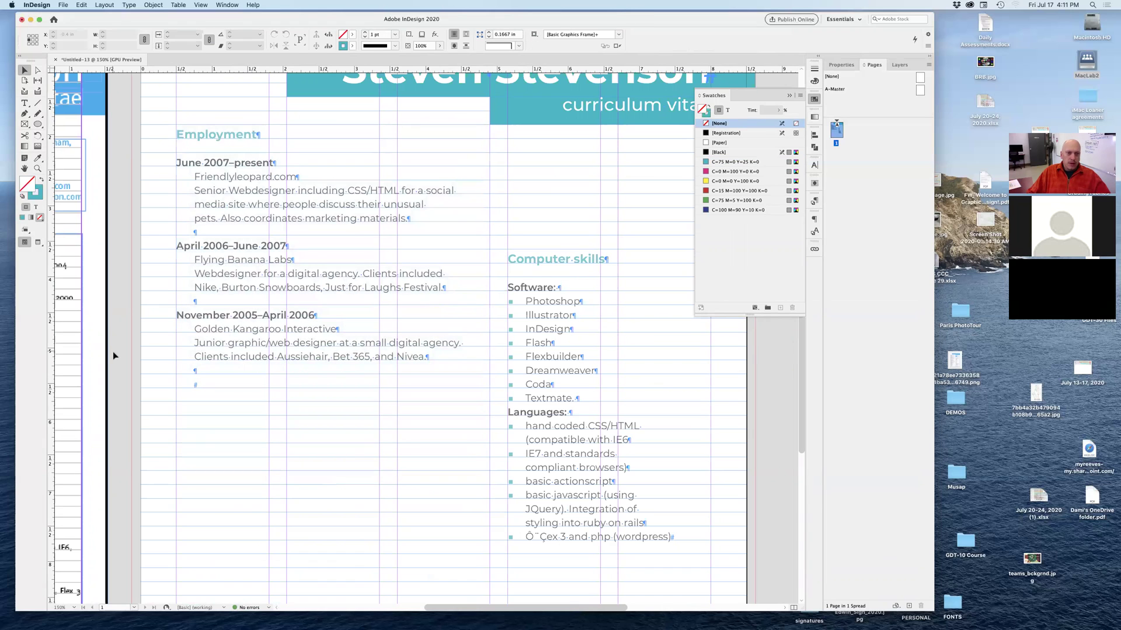
pyautogui.press('w')
# Move the Computer skills text frame up to a Y position of about 6.5 in, nudging it in small increments against the baseline grid.
pyautogui.click(530, 369)
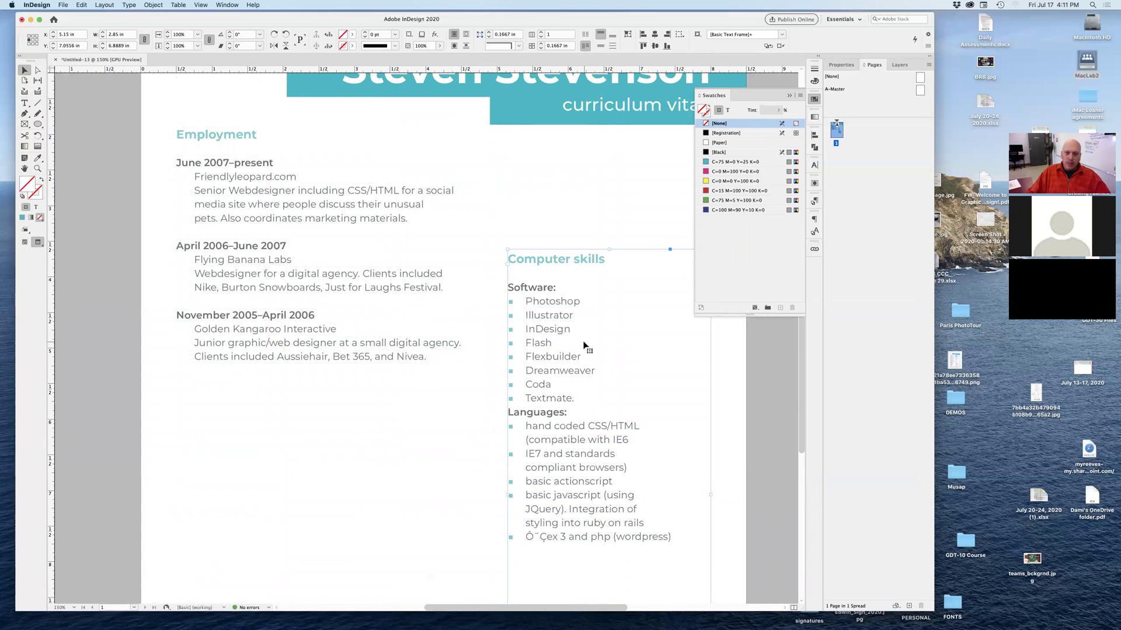
pyautogui.moveTo(554, 360); pyautogui.dragTo(553, 336)
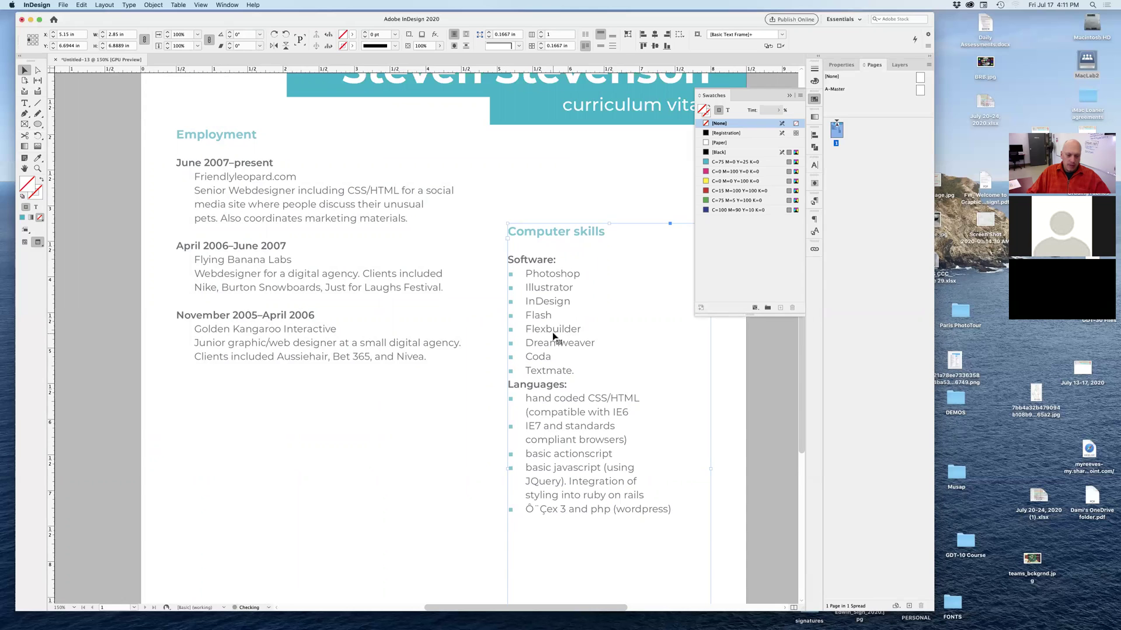
pyautogui.press('w')
pyautogui.press('Up')
pyautogui.press('Up')
pyautogui.press('Up')
pyautogui.press('Up')
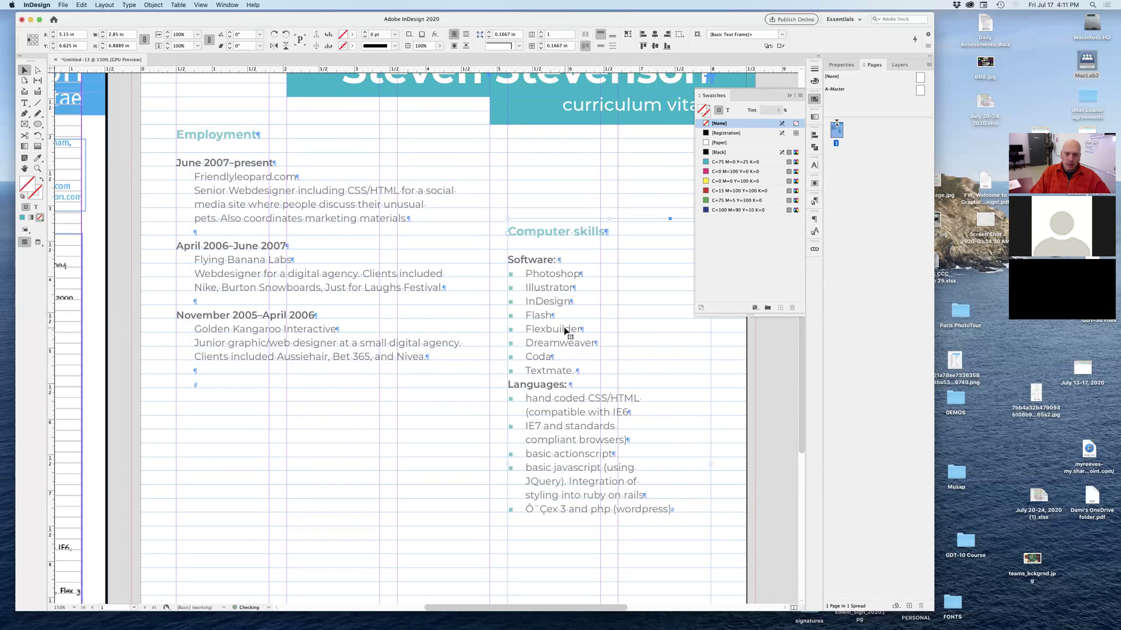
pyautogui.press('Up')
pyautogui.press('Up')
pyautogui.press('Up')
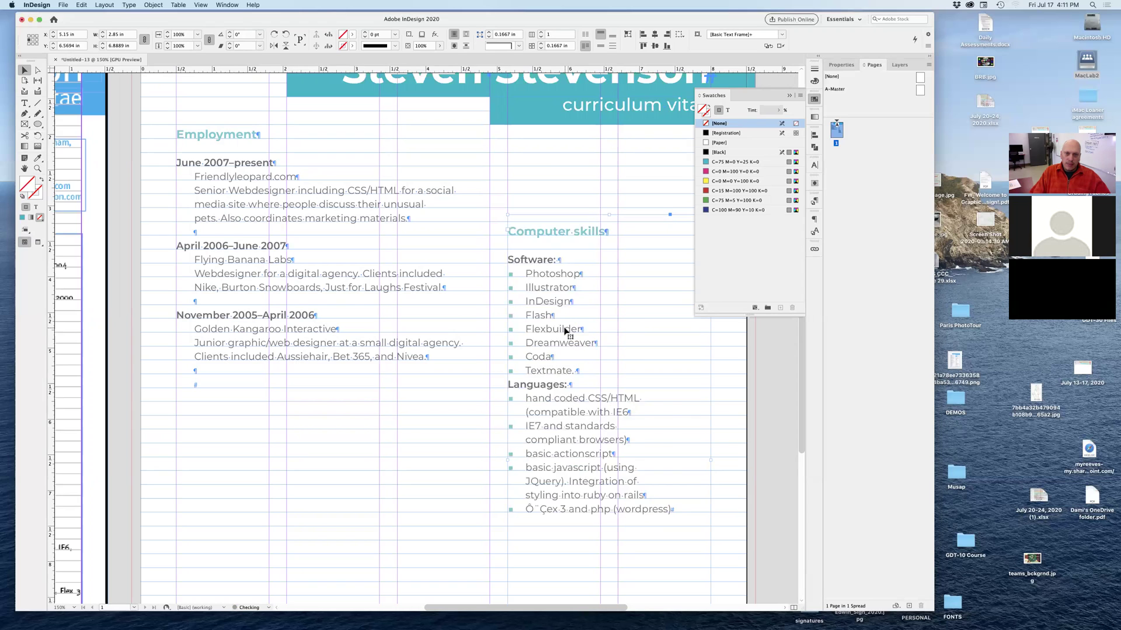
pyautogui.press('Up')
pyautogui.press('Up')
pyautogui.press('Up')
pyautogui.press('Up')
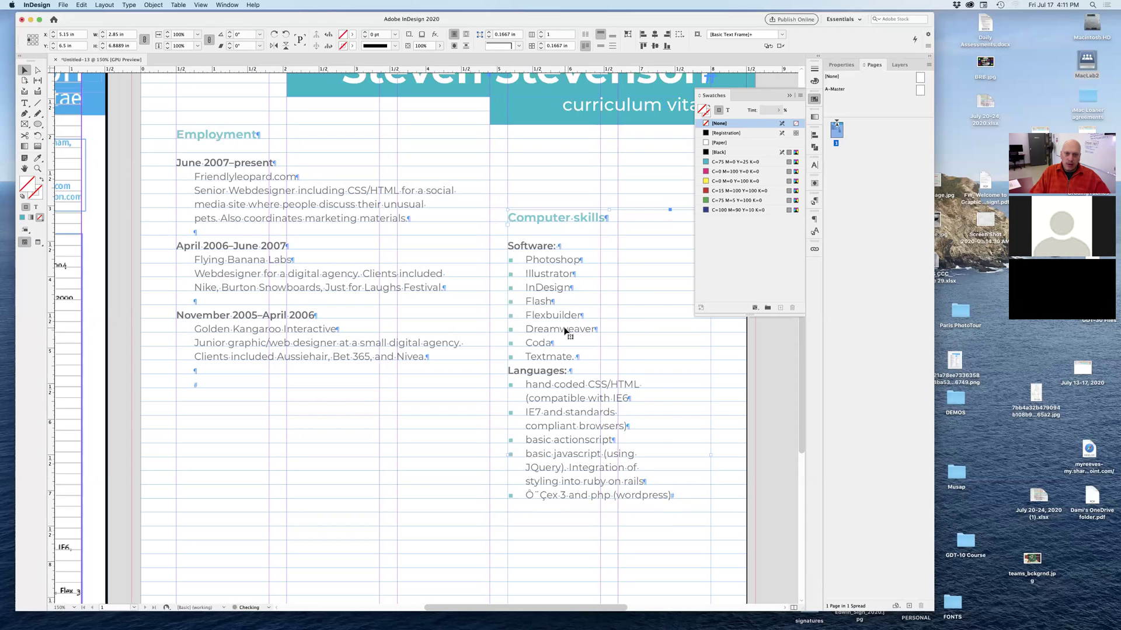
pyautogui.press('Up')
pyautogui.press('Up')
# Move the Computer skills text frame down in large increments to a Y position of 7.4444 in.
pyautogui.hotkey('shift', 'Down')
pyautogui.hotkey('shift', 'Down')
pyautogui.hotkey('shift', 'Down')
pyautogui.hotkey('shift', 'Down')
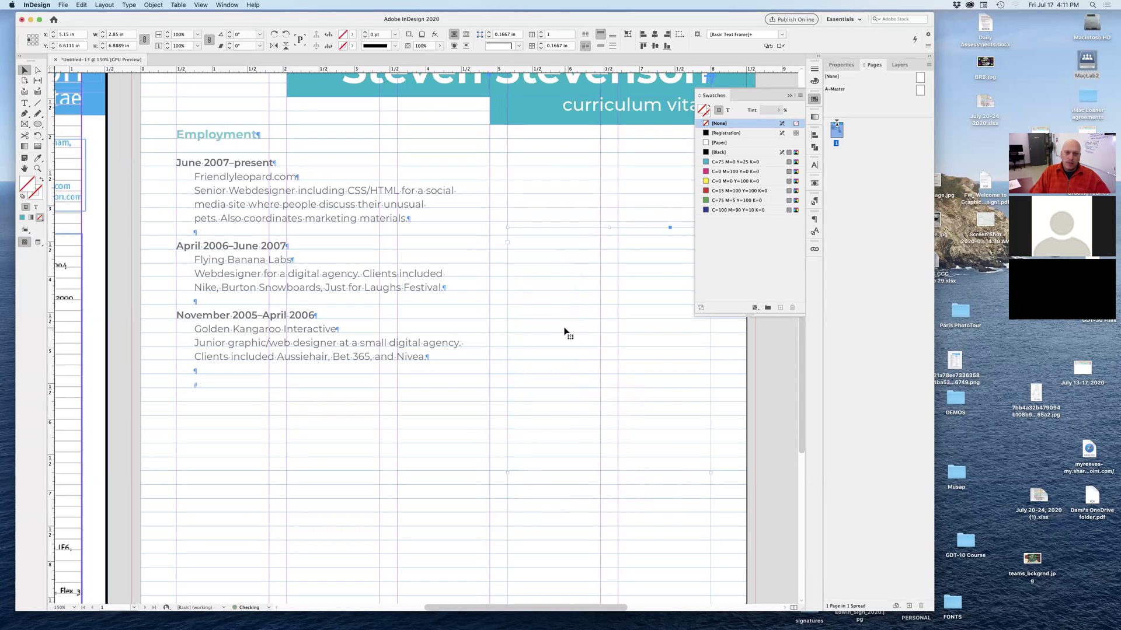
pyautogui.hotkey('shift', 'Down')
pyautogui.hotkey('shift', 'Down')
pyautogui.hotkey('shift', 'Down')
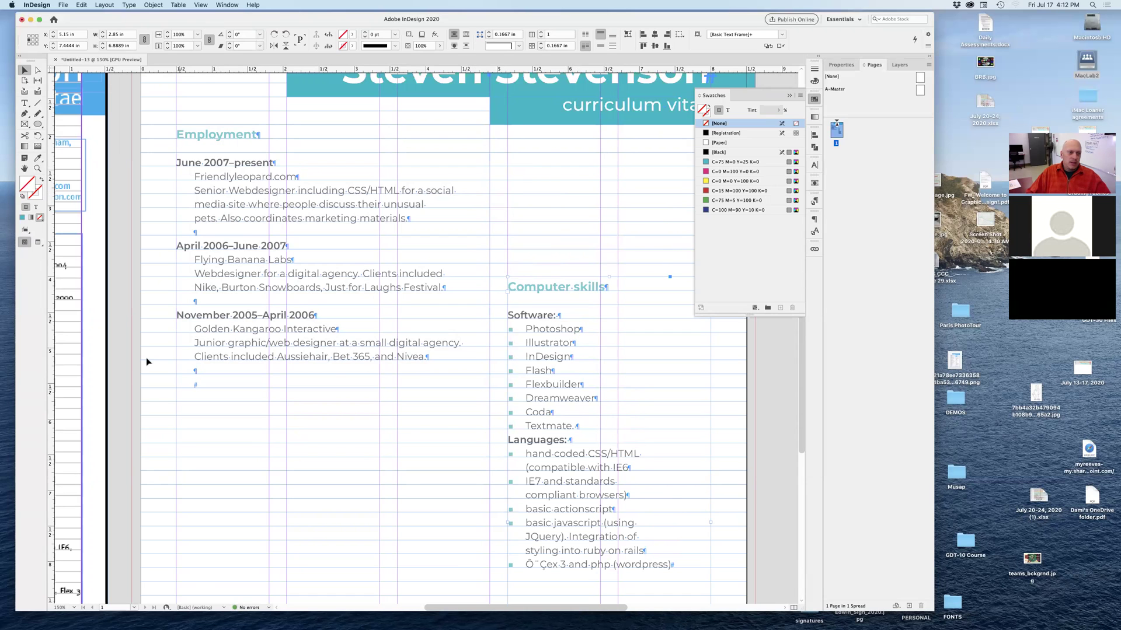
# Compare the page with the reference CV, previewing it once without guides, including the area along the bottom edge.
pyautogui.moveTo(219, 281); pyautogui.dragTo(357, 205)
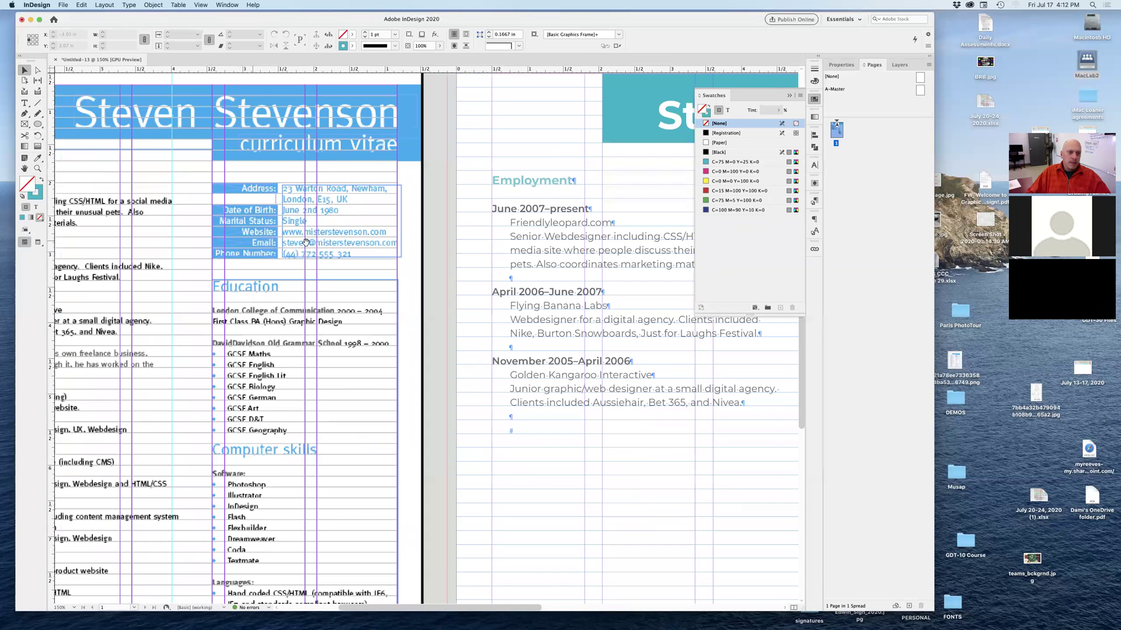
pyautogui.hscroll(10, 491, 270)
pyautogui.press('super+minus')
pyautogui.press('super+minus')
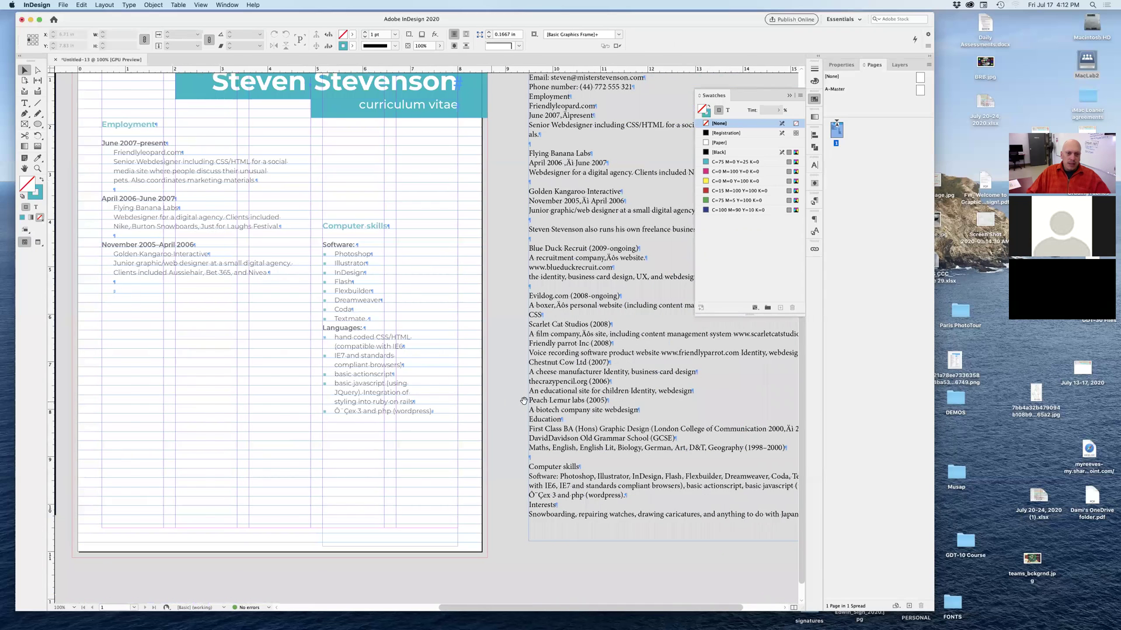
pyautogui.moveTo(490, 401); pyautogui.dragTo(524, 400)
pyautogui.press('w')
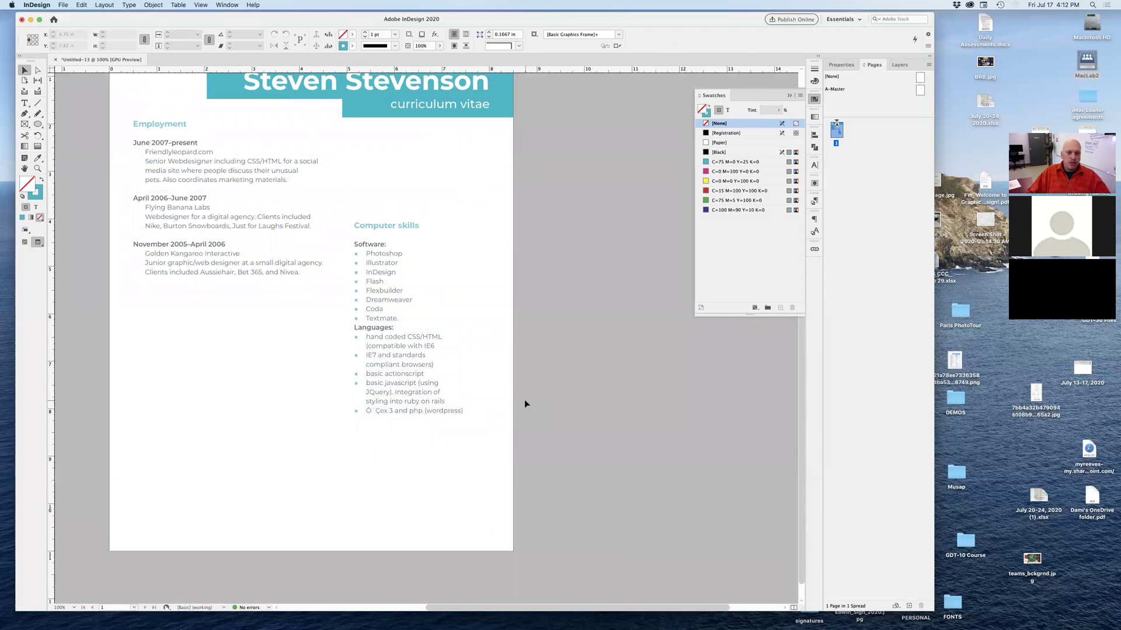
pyautogui.press('w')
pyautogui.hscroll(-3, 525, 400)
pyautogui.hscroll(-6, 447, 312)
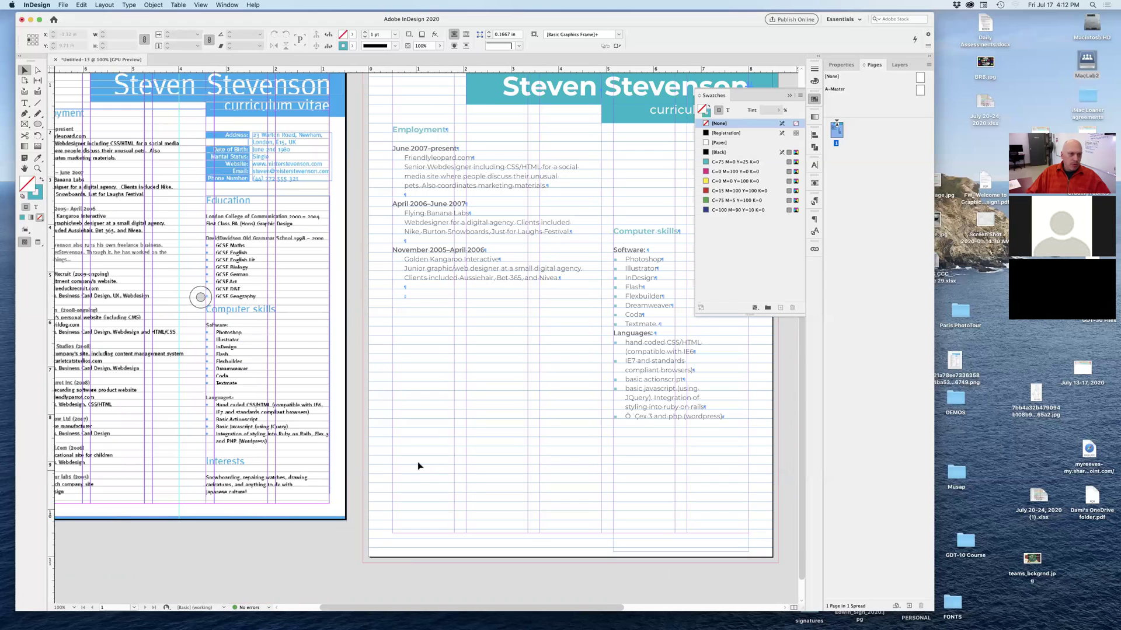
# Draw a teal-filled rectangle about 8.75 in wide and 0.395 in high across the page's bottom bleed area and delete it.
pyautogui.click(40, 181)
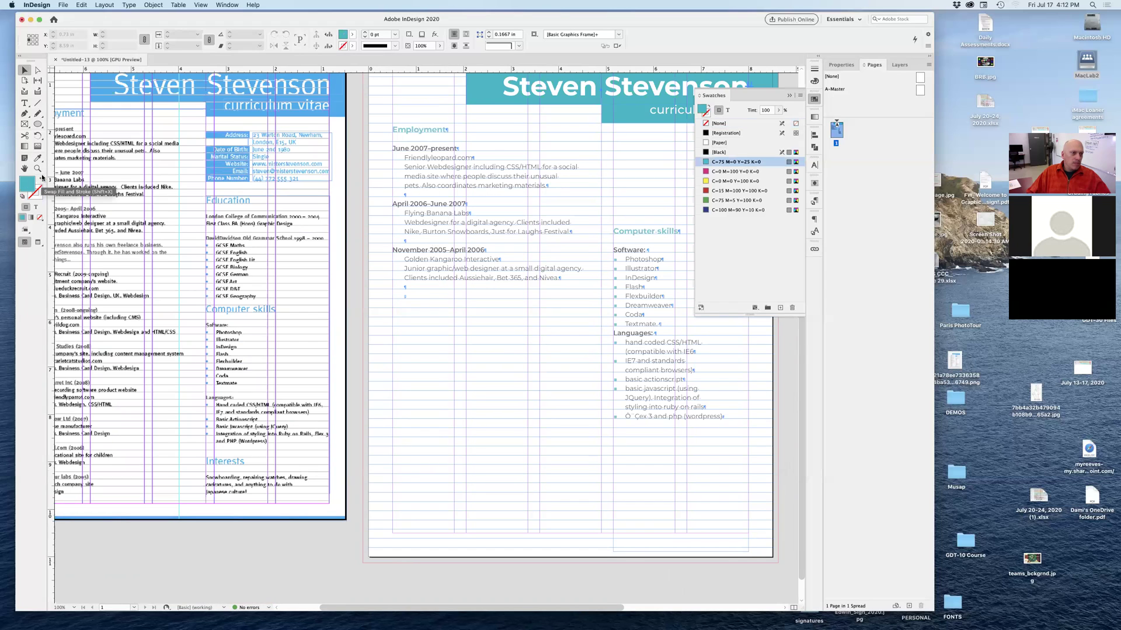
pyautogui.click(37, 125)
pyautogui.moveTo(37, 124); pyautogui.dragTo(64, 134)
pyautogui.hscroll(5, 219, 404)
pyautogui.scroll(-1, 219, 404)
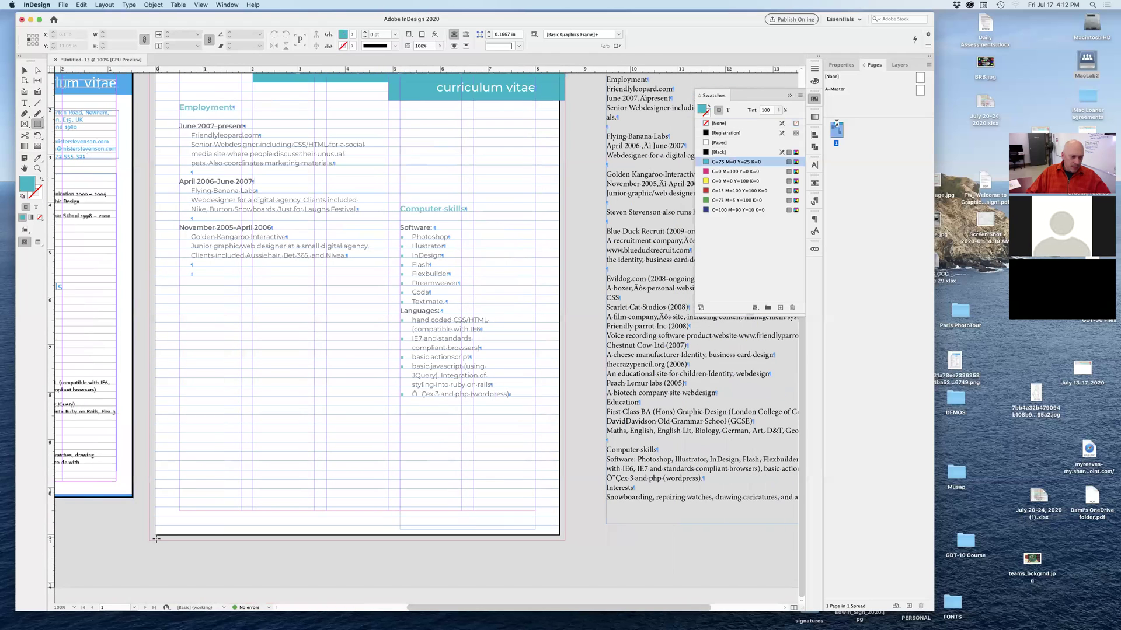
pyautogui.moveTo(149, 542)
pyautogui.mouseDown()
pyautogui.moveTo(600, 531)
pyautogui.moveTo(559, 529)
pyautogui.moveTo(565, 522)
pyautogui.mouseUp()
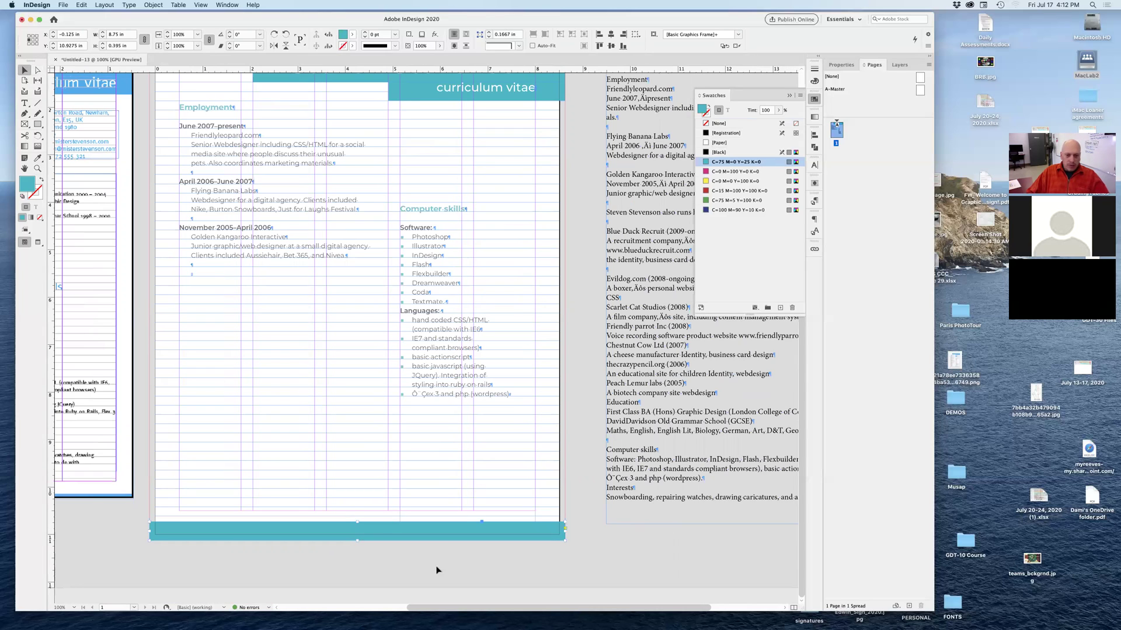
pyautogui.press('Delete')
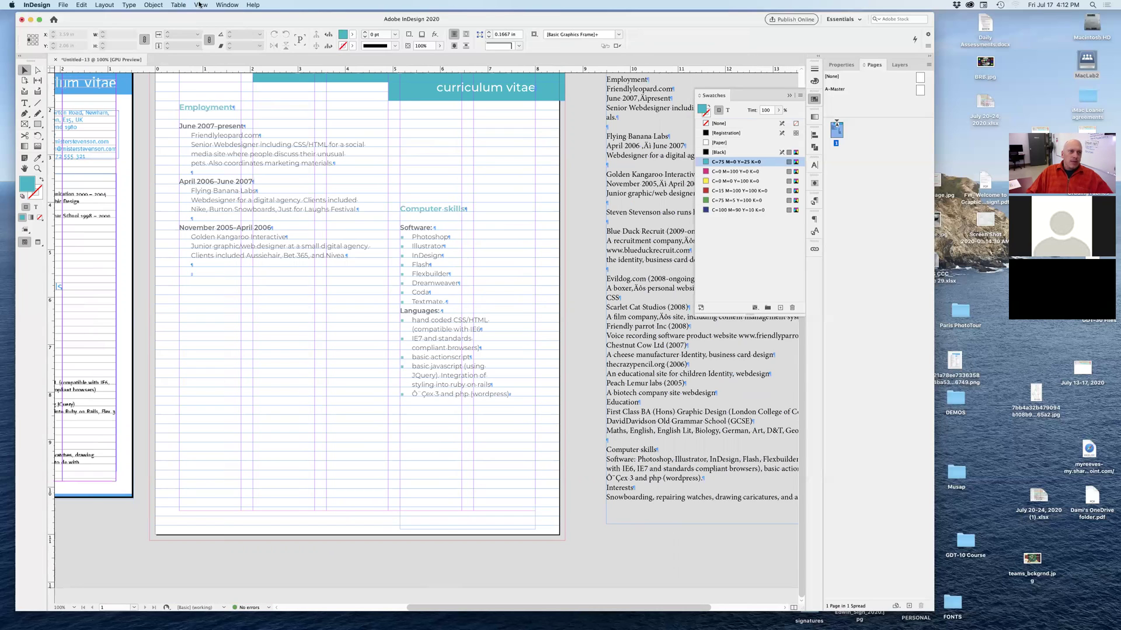
# Hide the baseline grid and show it again.
pyautogui.click(199, 5)
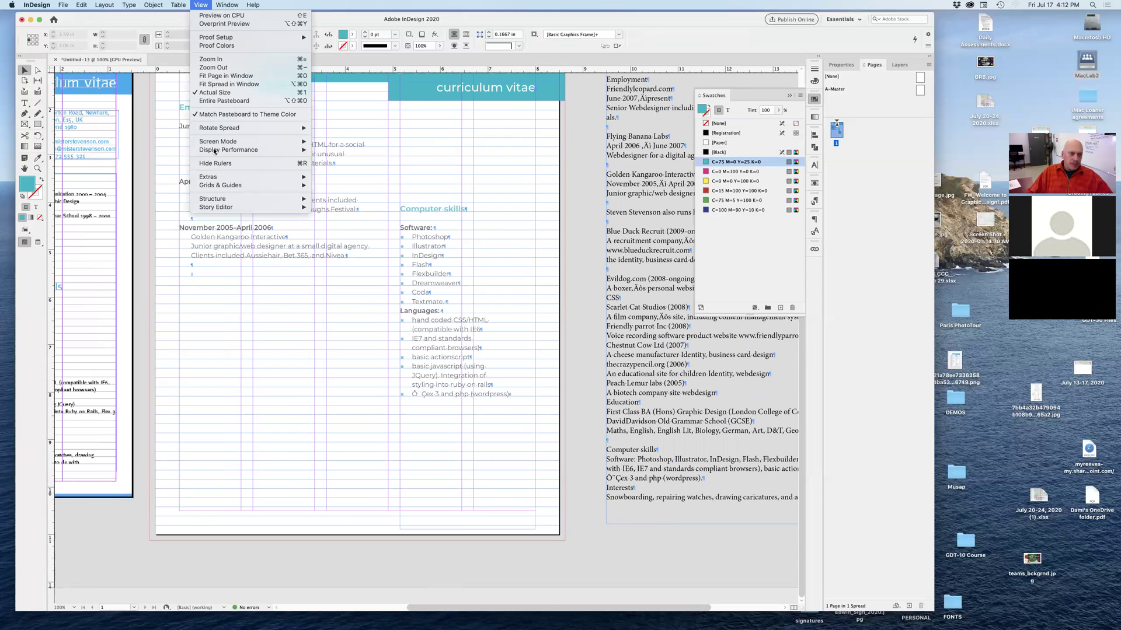
pyautogui.moveTo(221, 187)
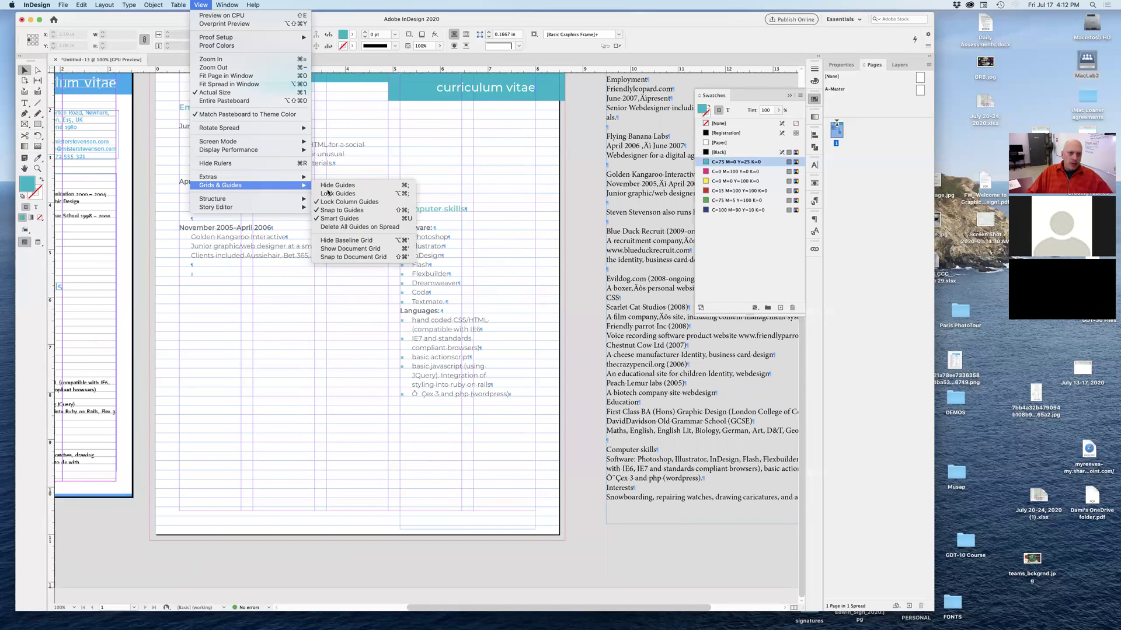
pyautogui.click(360, 245)
pyautogui.click(200, 5)
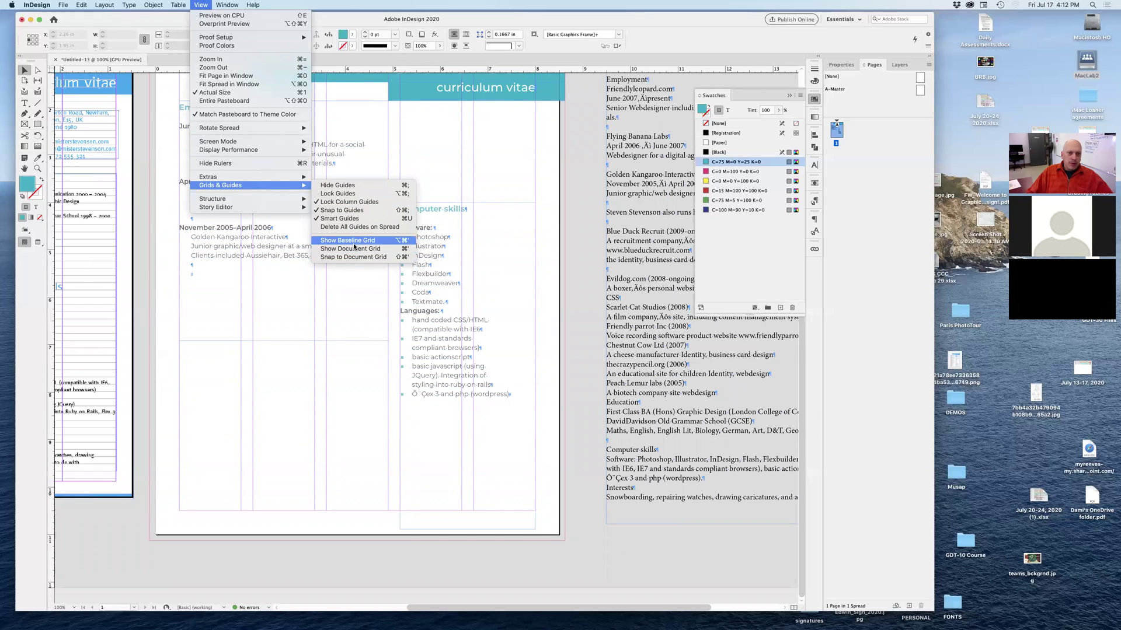
pyautogui.click(354, 246)
# Turn on Snap to Document Grid and show the document grid.
pyautogui.click(201, 5)
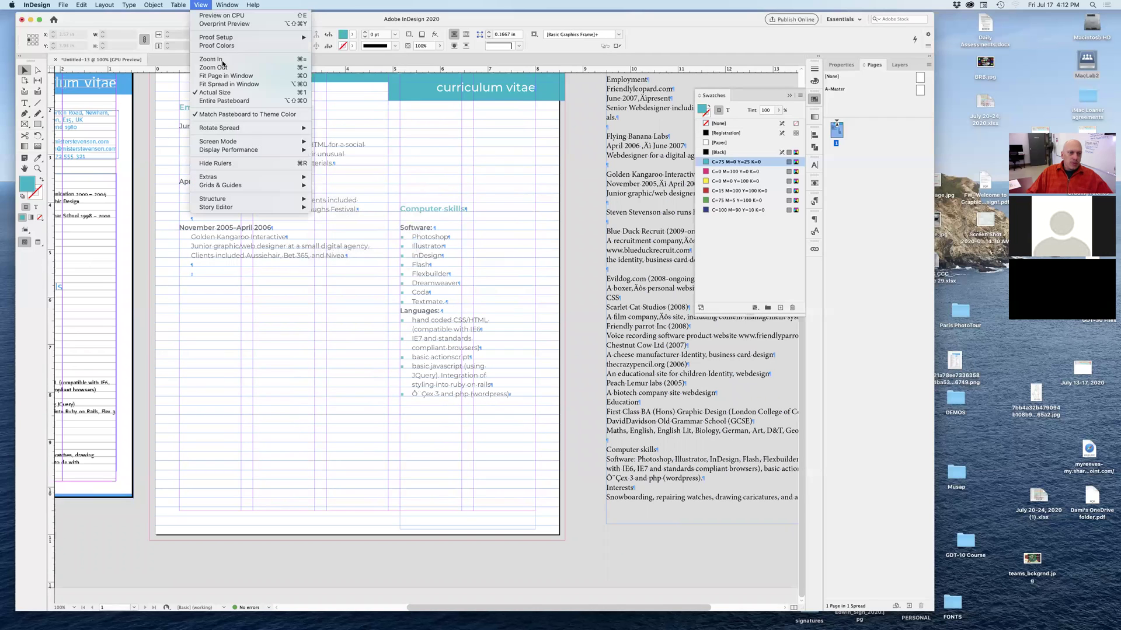
pyautogui.moveTo(243, 191)
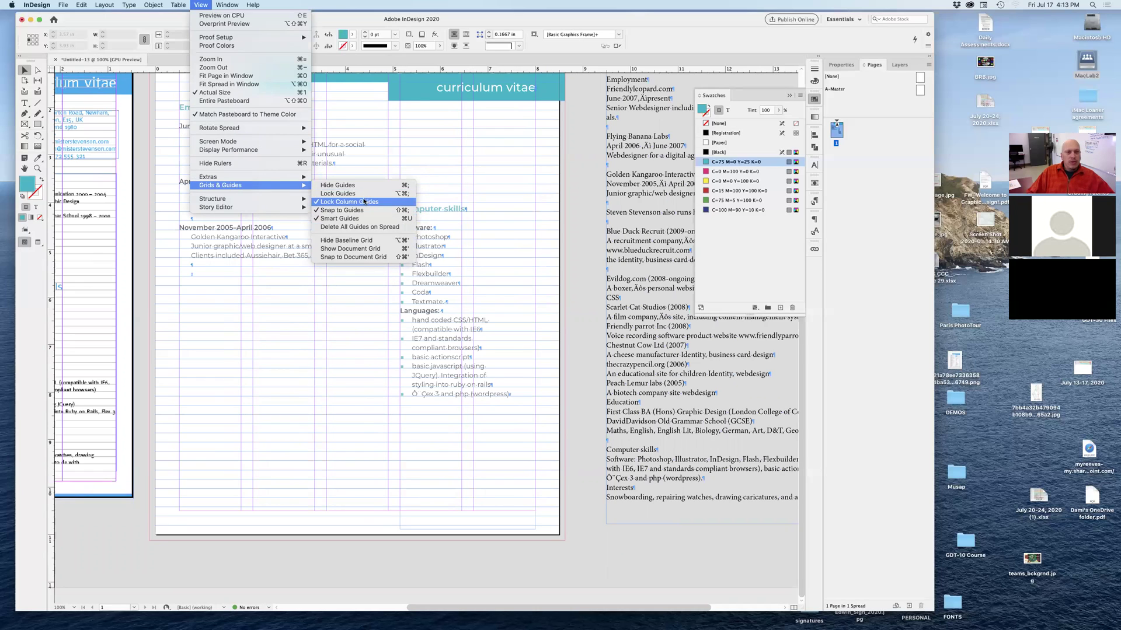
pyautogui.click(487, 452)
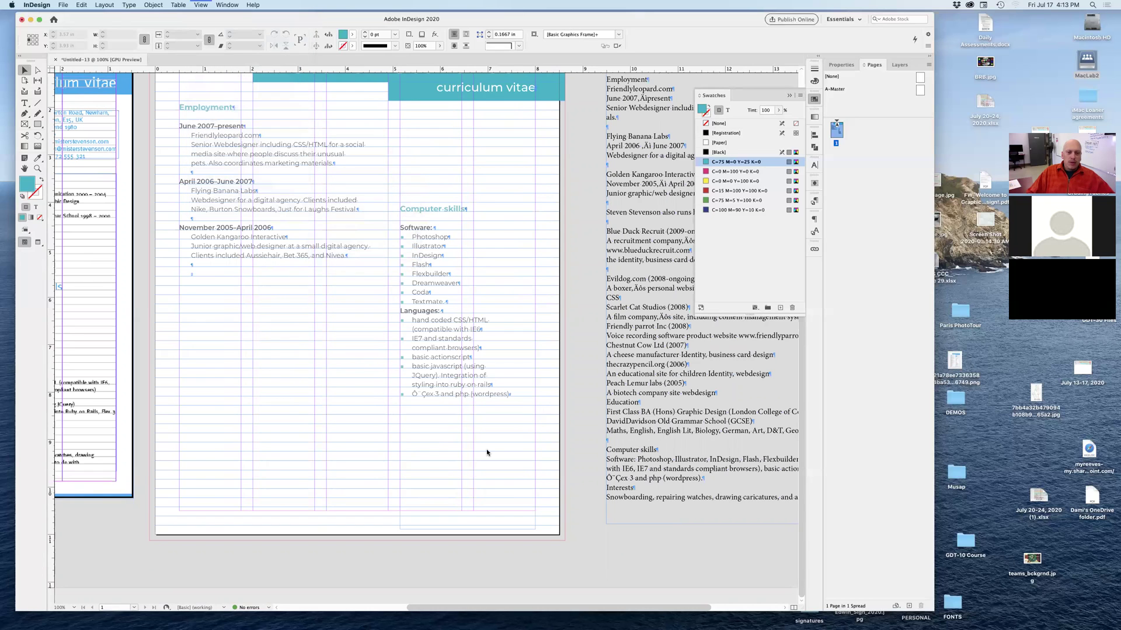
pyautogui.click(201, 5)
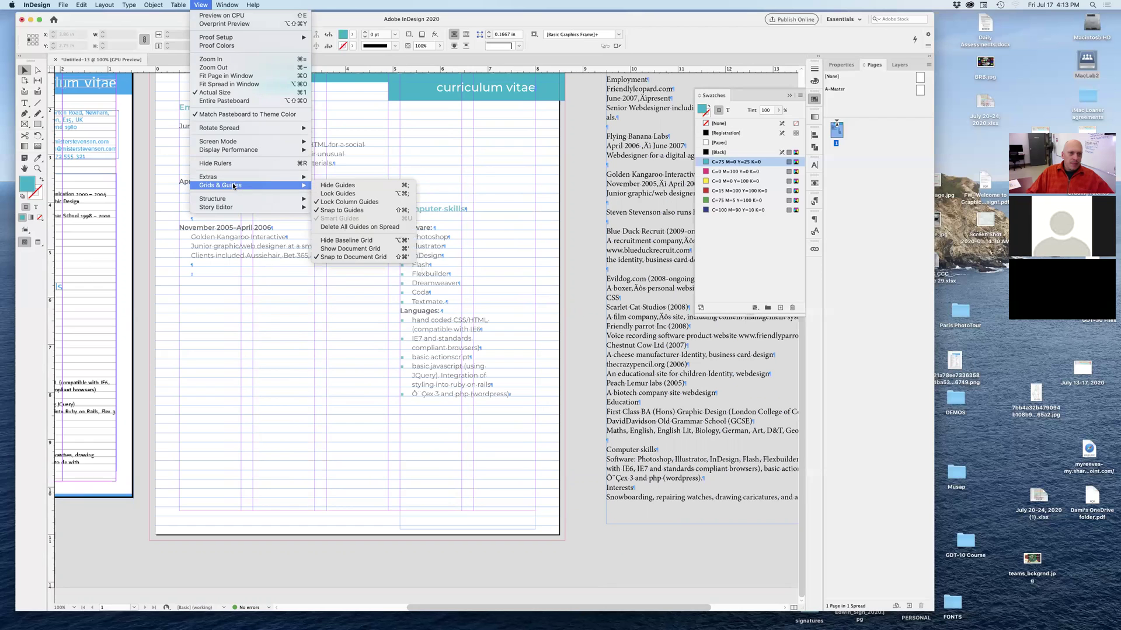
pyautogui.click(374, 250)
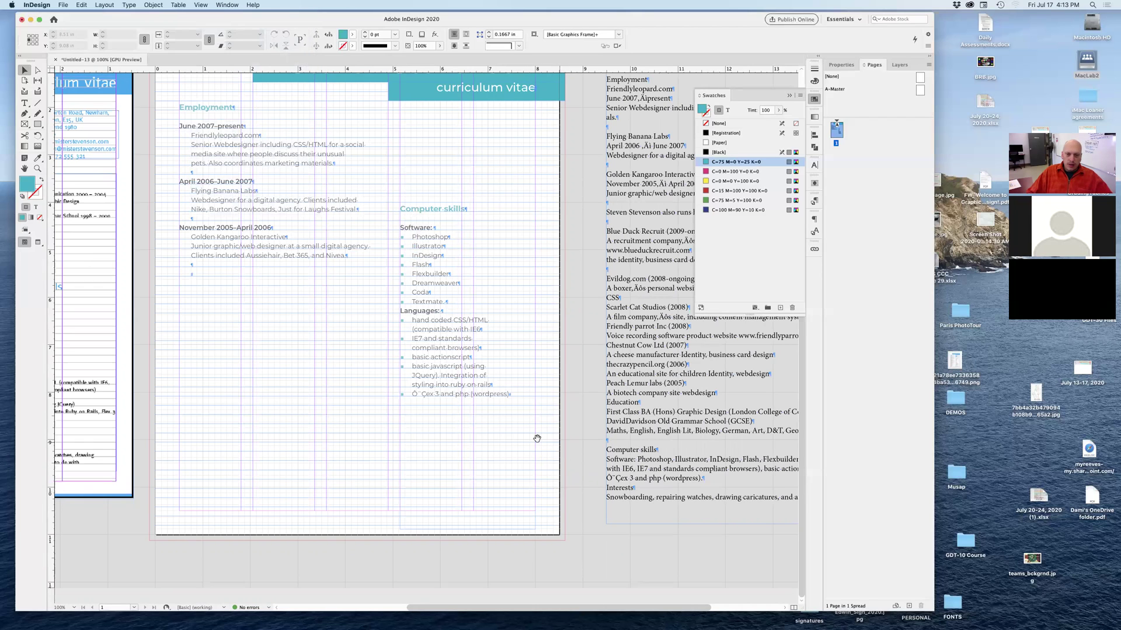
# Examine the document grid up close across the lower part of the page, including the bottom corners.
pyautogui.scroll(5, 537, 438)
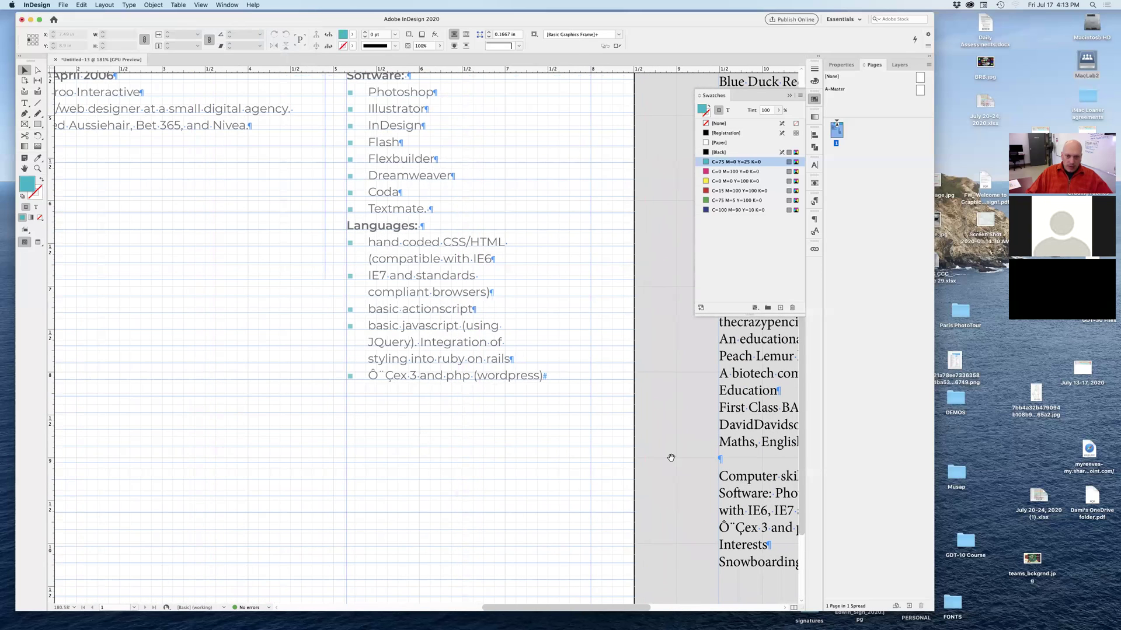
pyautogui.scroll(-5, 671, 459)
pyautogui.hscroll(-3, 671, 458)
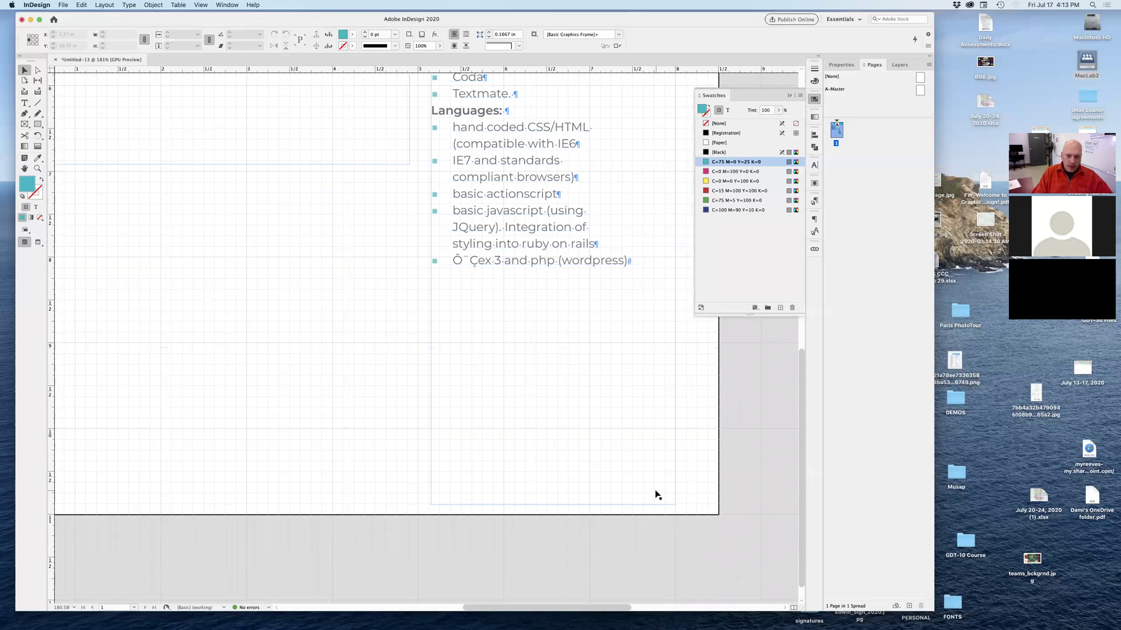
pyautogui.hscroll(-6, 455, 401)
pyautogui.scroll(-1, 455, 401)
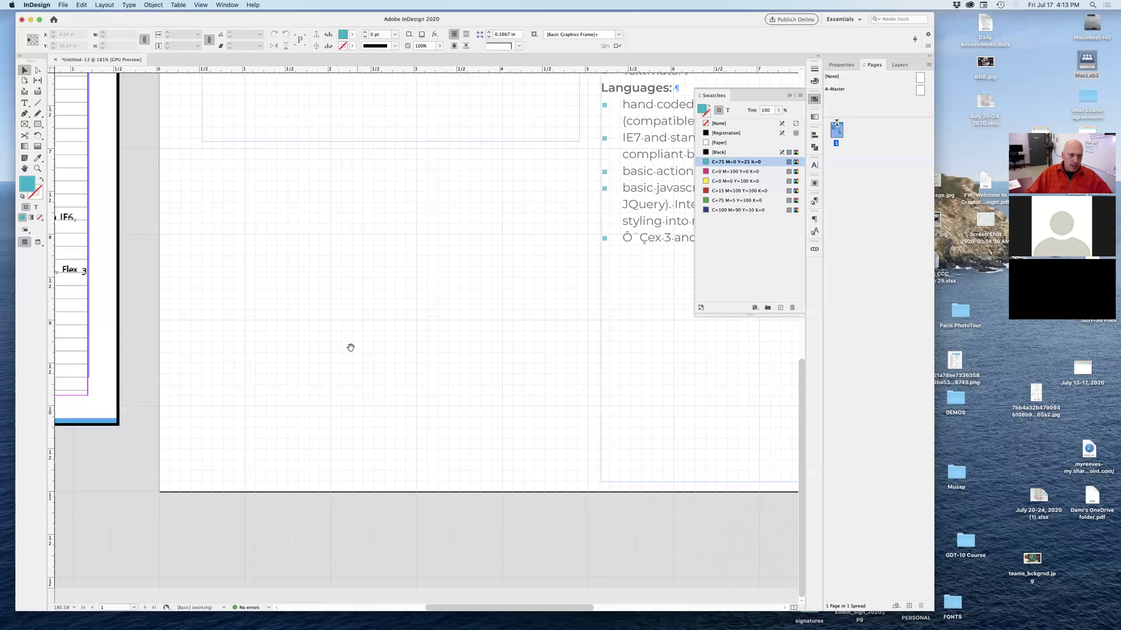
pyautogui.scroll(5, 263, 175)
pyautogui.scroll(-4, 301, 220)
pyautogui.hscroll(-2, 301, 220)
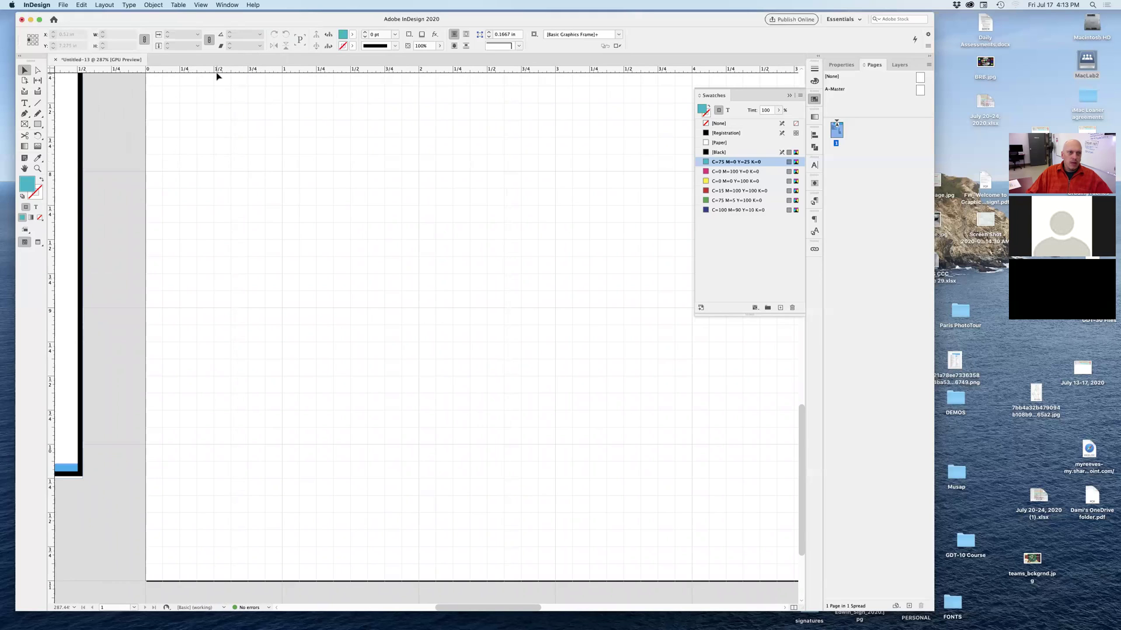
pyautogui.press('super+minus')
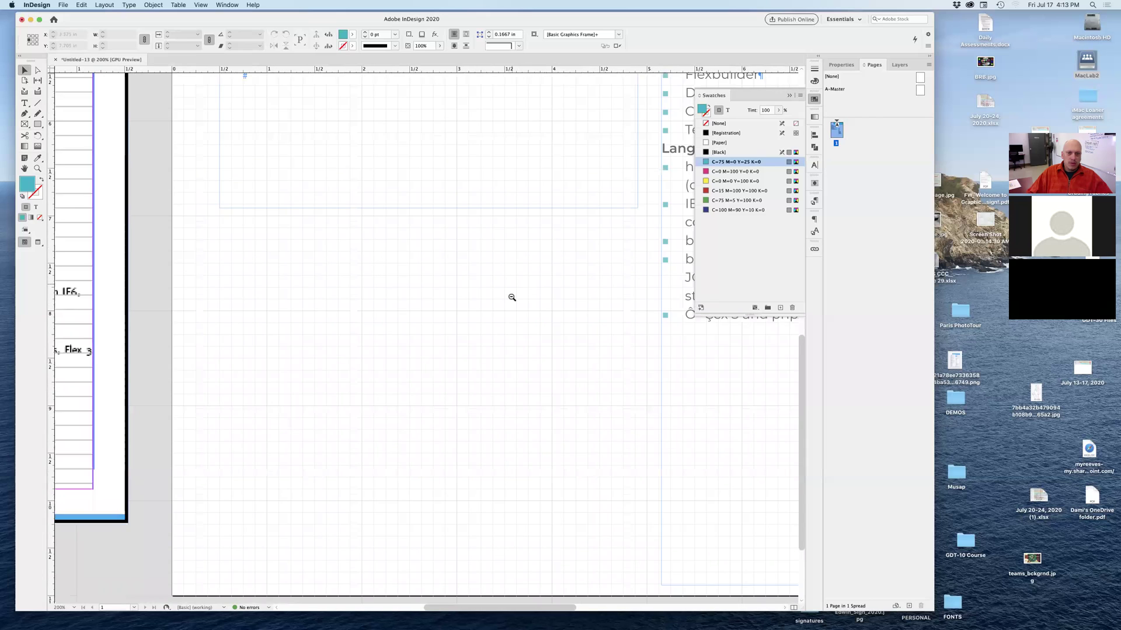
pyautogui.press('super+minus')
pyautogui.press('super+minus')
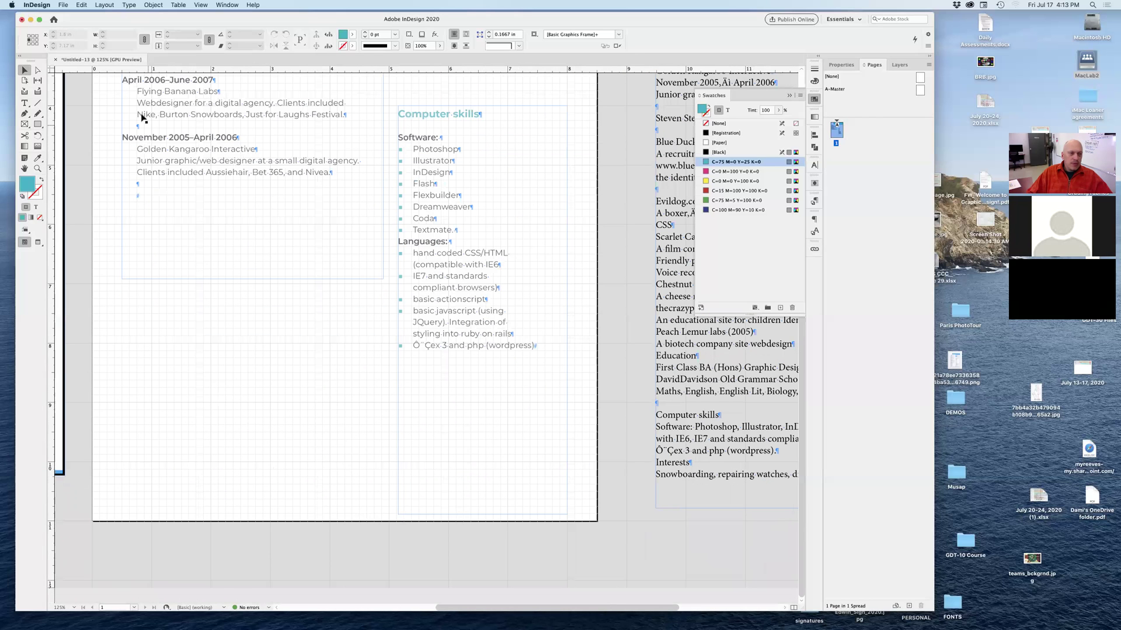
# Turn off Snap to Document Grid, draw a teal test rectangle about 0.96 by 0.64 in on the empty lower page, and delete it.
pyautogui.click(201, 4)
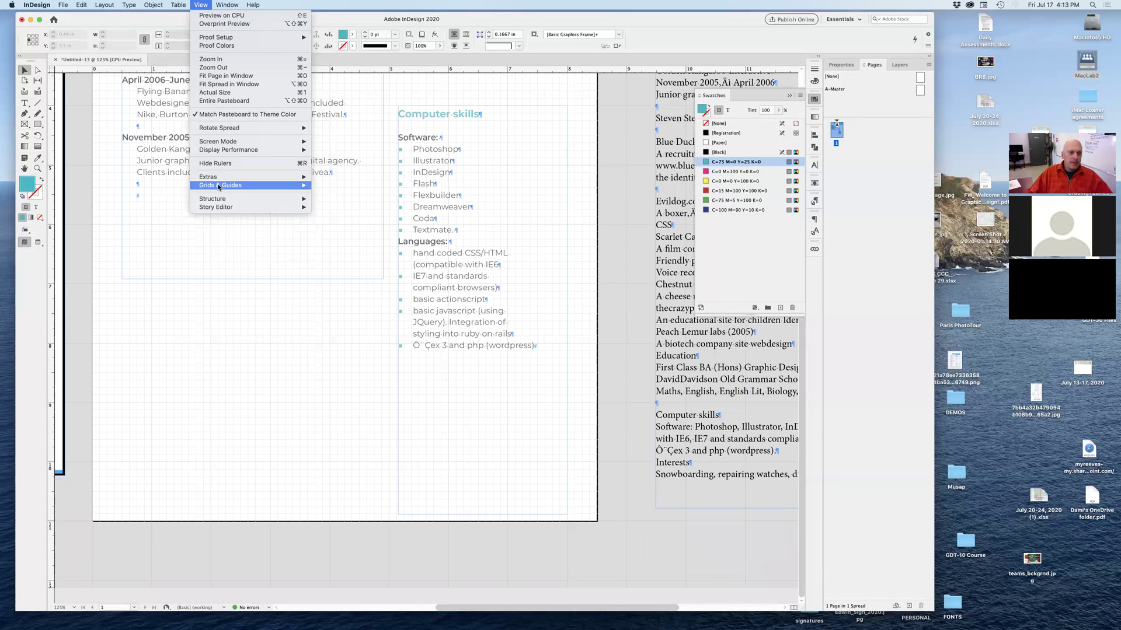
pyautogui.moveTo(217, 179)
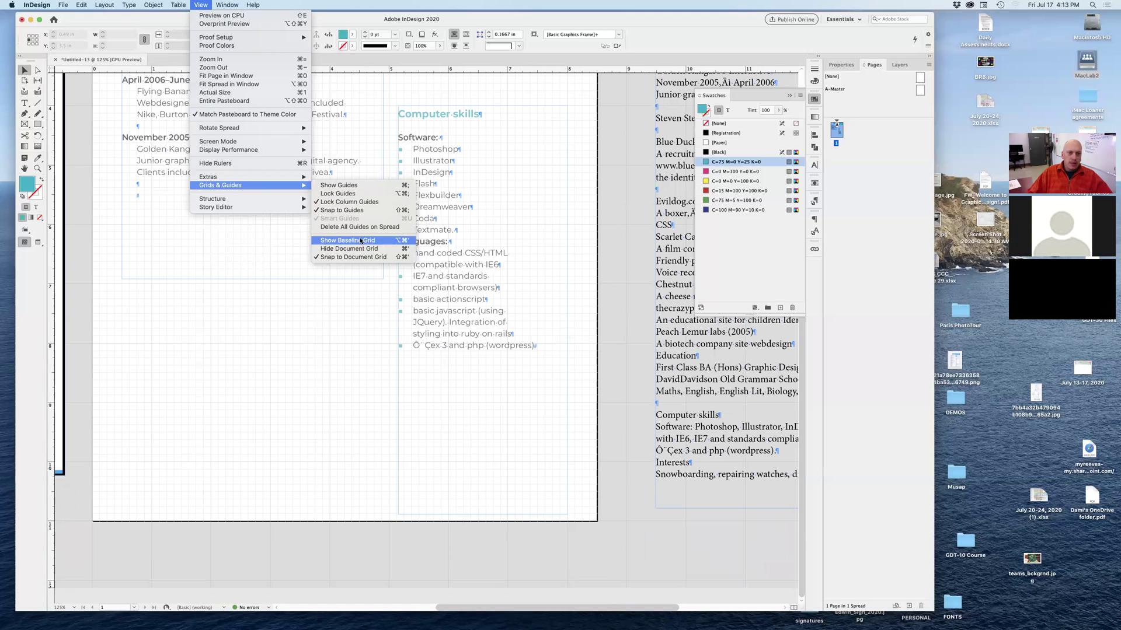
pyautogui.press('m')
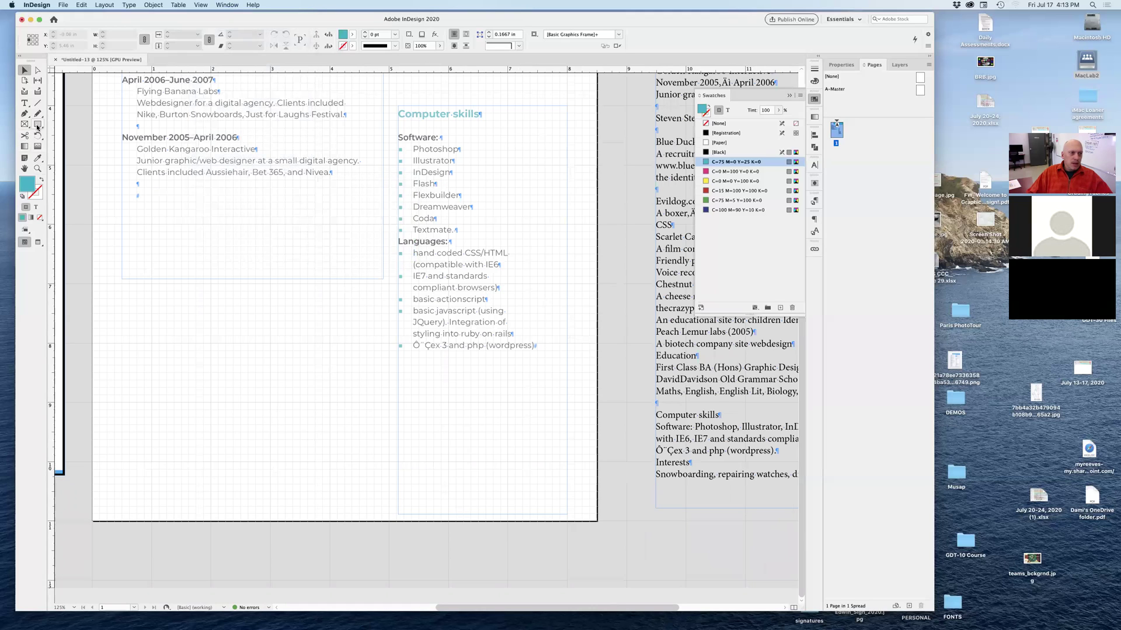
pyautogui.moveTo(211, 415); pyautogui.dragTo(267, 462)
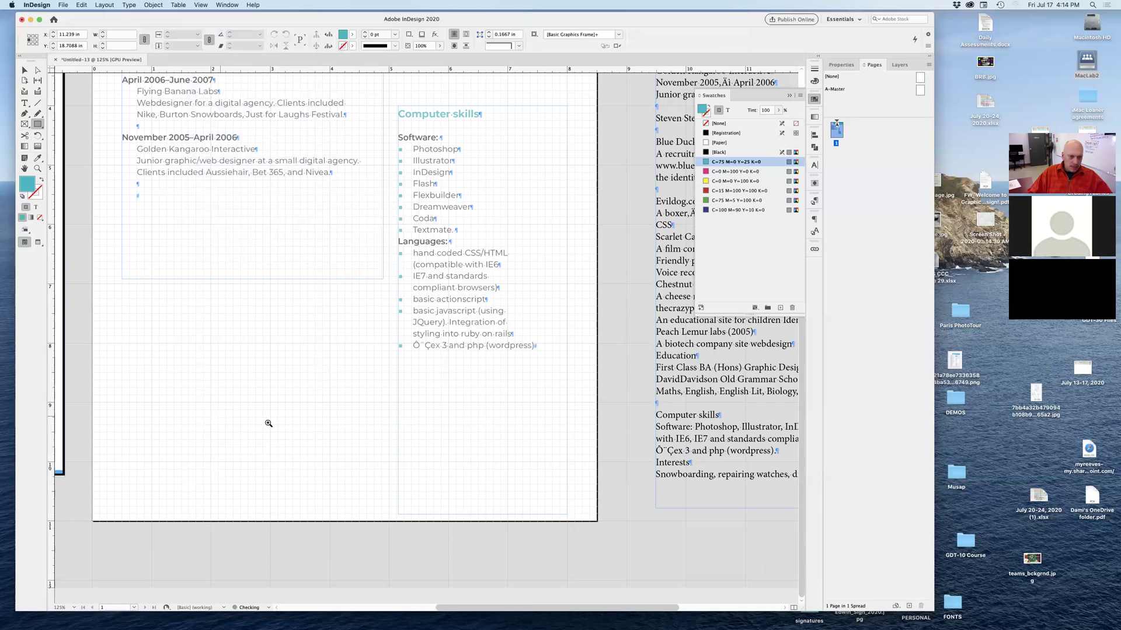
pyautogui.keyDown('alt'); pyautogui.scroll(3, 268, 450); pyautogui.keyUp('alt')
pyautogui.scroll(-3, 327, 321)
pyautogui.moveTo(329, 355); pyautogui.dragTo(407, 408)
pyautogui.press('Delete')
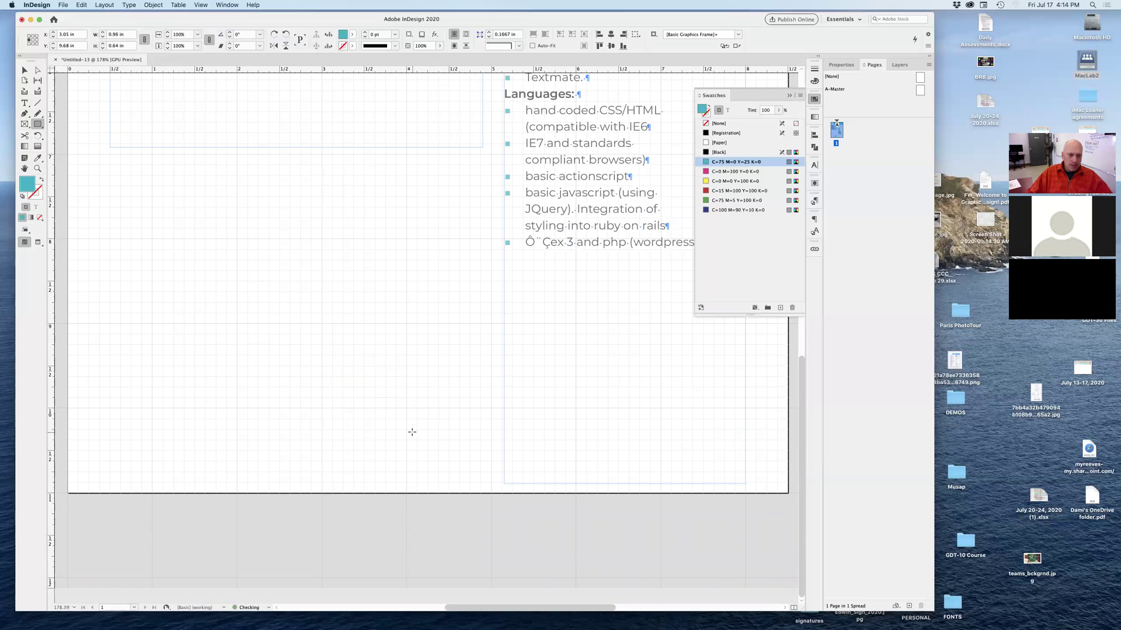
# Turn on Snap to Document Grid and draw two teal test rectangles, one 1.25 in square and one about 1.25 by 0.42 in.
pyautogui.click(200, 4)
pyautogui.moveTo(222, 191)
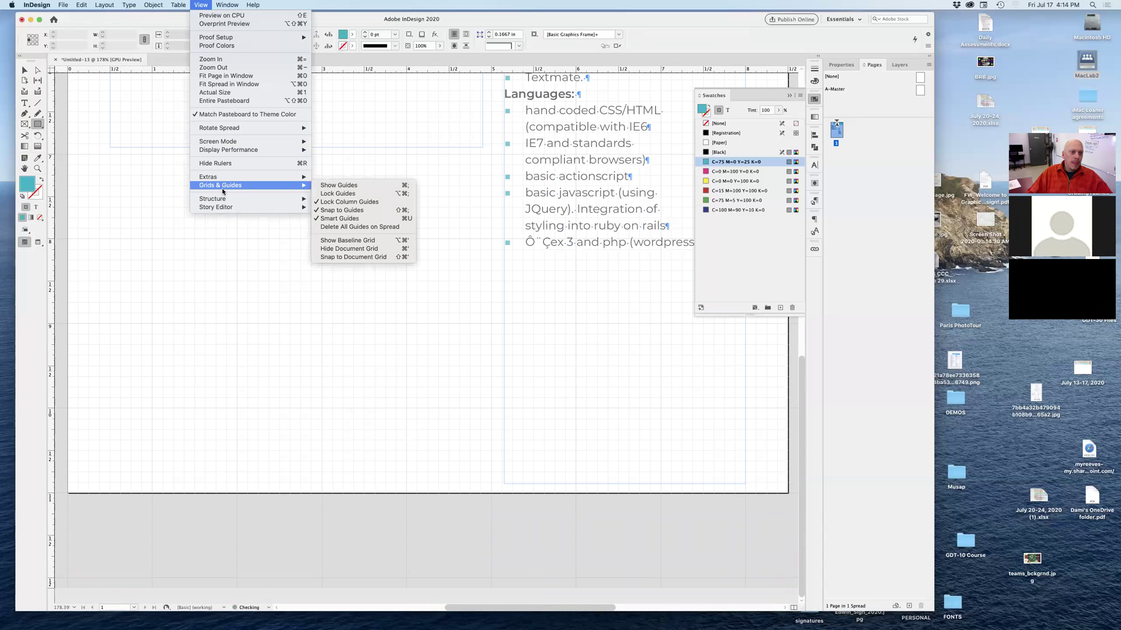
pyautogui.click(350, 257)
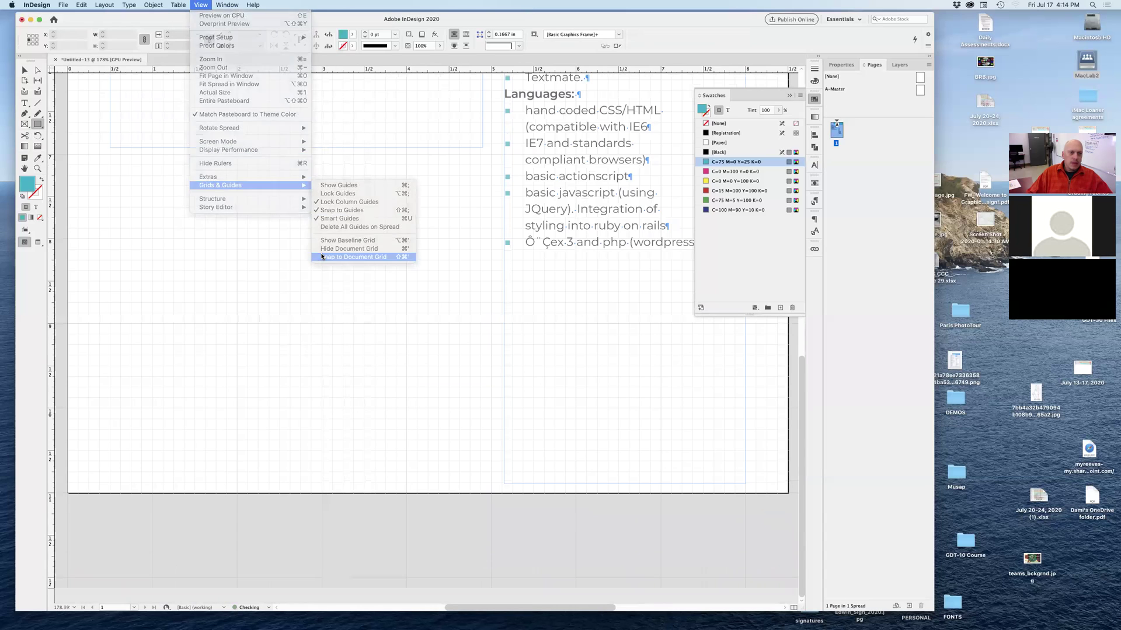
pyautogui.moveTo(236, 324); pyautogui.dragTo(468, 443)
pyautogui.scroll(5, 366, 403)
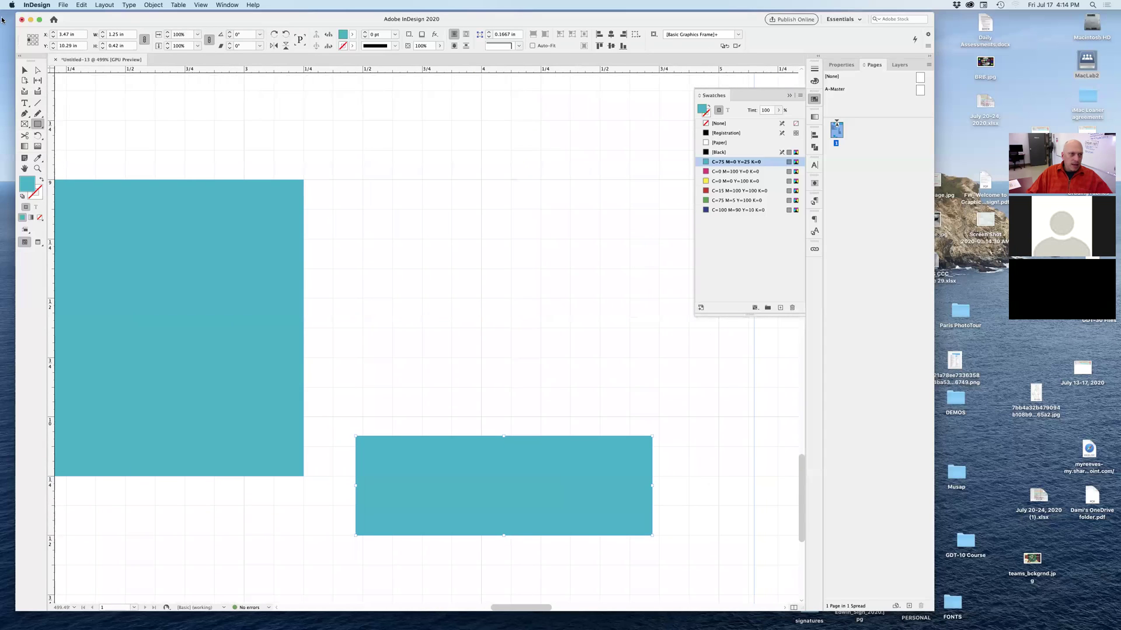
# Resize the smaller test rectangle to 1.22 by 0.375 in from its upper-left corner and move it up beside the square.
pyautogui.click(23, 71)
pyautogui.moveTo(355, 435); pyautogui.dragTo(363, 447)
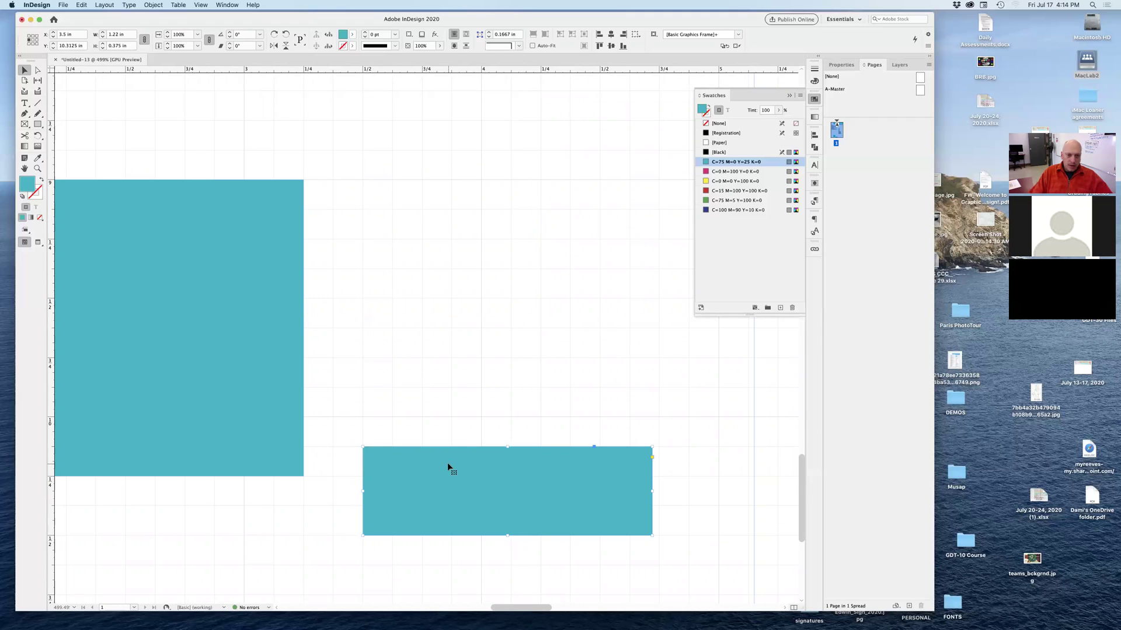
pyautogui.press('Up')
pyautogui.hotkey('shift', 'Up')
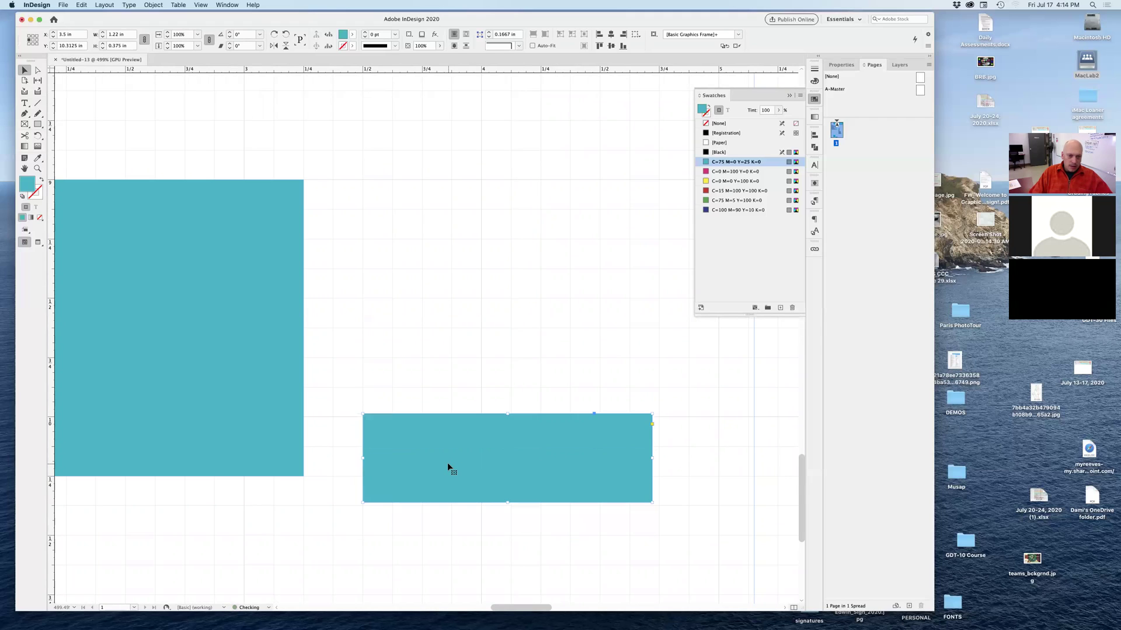
pyautogui.hotkey('shift', 'Up')
pyautogui.hotkey('shift', 'Up')
pyautogui.moveTo(417, 393); pyautogui.dragTo(417, 373)
# Select both teal test rectangles and delete them.
pyautogui.press('super+a')
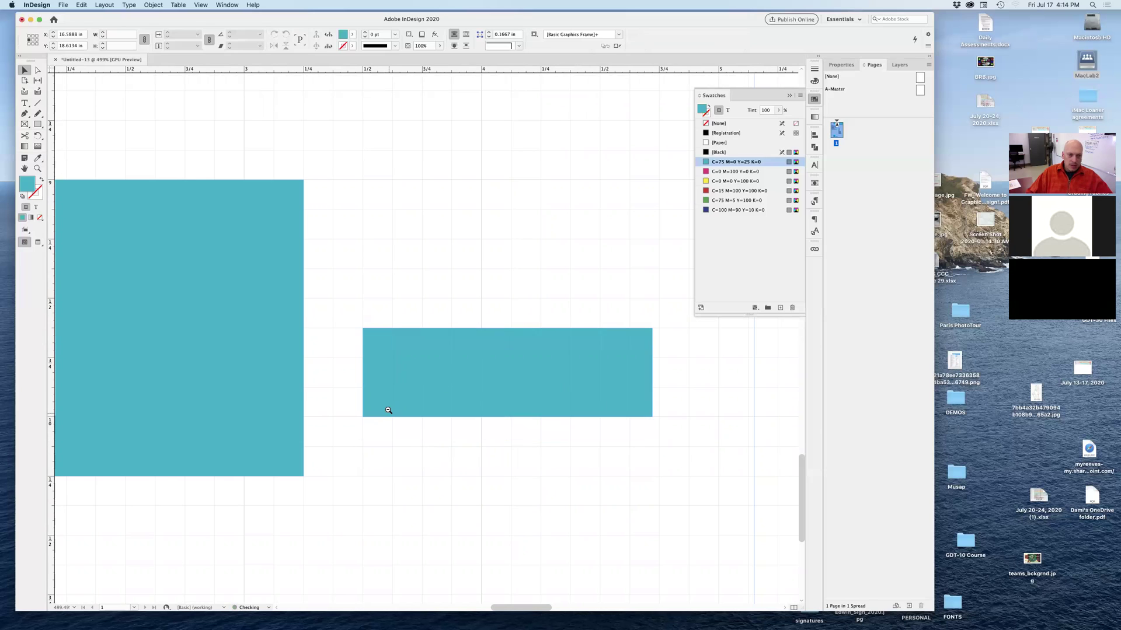
pyautogui.press('super+minus')
pyautogui.press('super+minus')
pyautogui.press('super+minus')
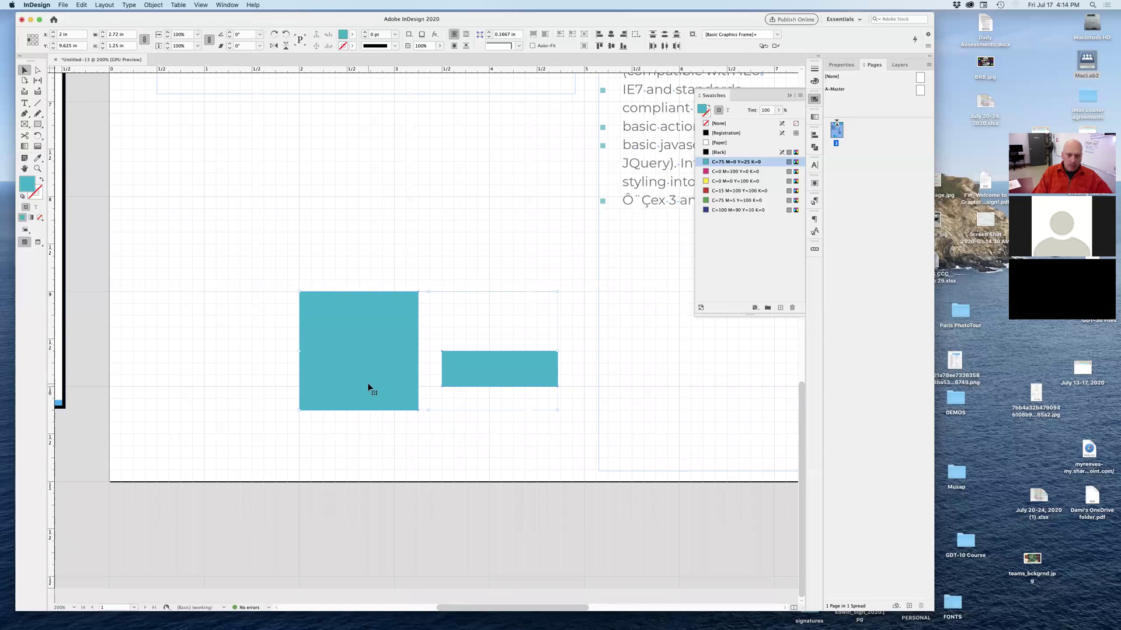
pyautogui.press('Delete')
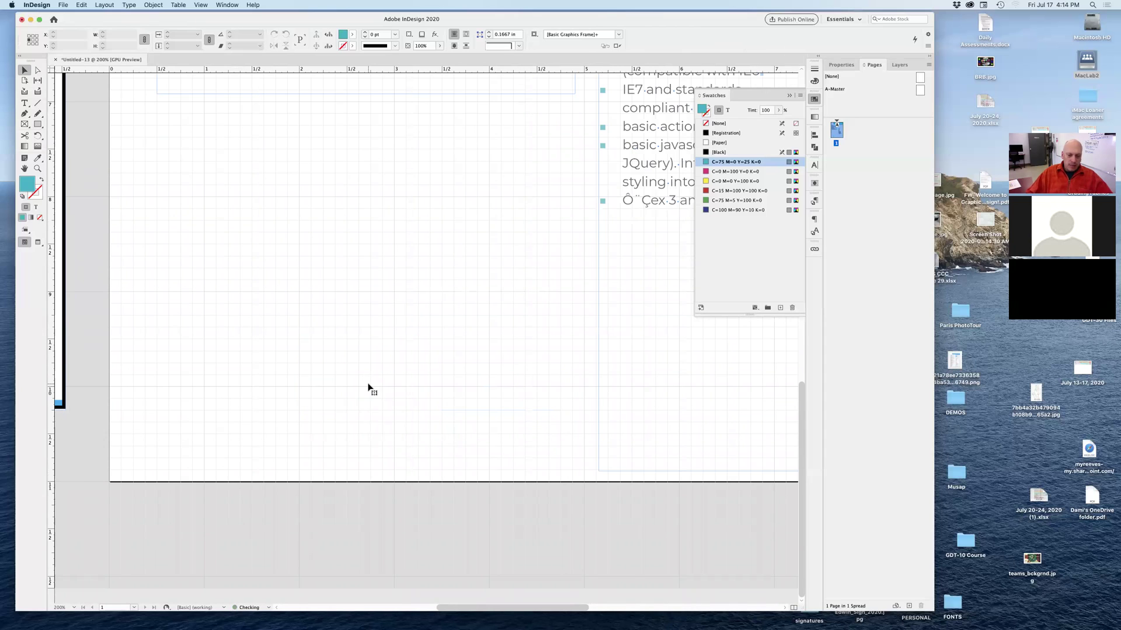
# Show the layout guides and switch the document grid off and back on.
pyautogui.press('super+apostrophe')
pyautogui.press('super+semicolon')
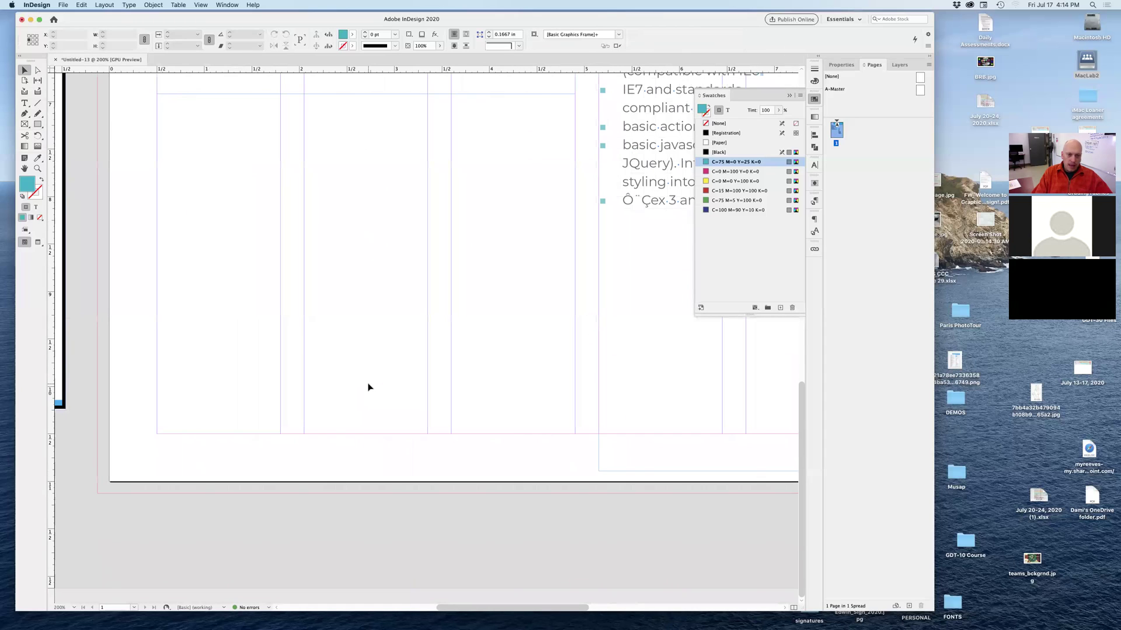
pyautogui.keyDown('alt'); pyautogui.keyDown('super'); pyautogui.click(410, 373); pyautogui.keyUp('super'); pyautogui.keyUp('alt')
pyautogui.keyDown('alt'); pyautogui.keyDown('super'); pyautogui.click(482, 352); pyautogui.keyUp('super'); pyautogui.keyUp('alt')
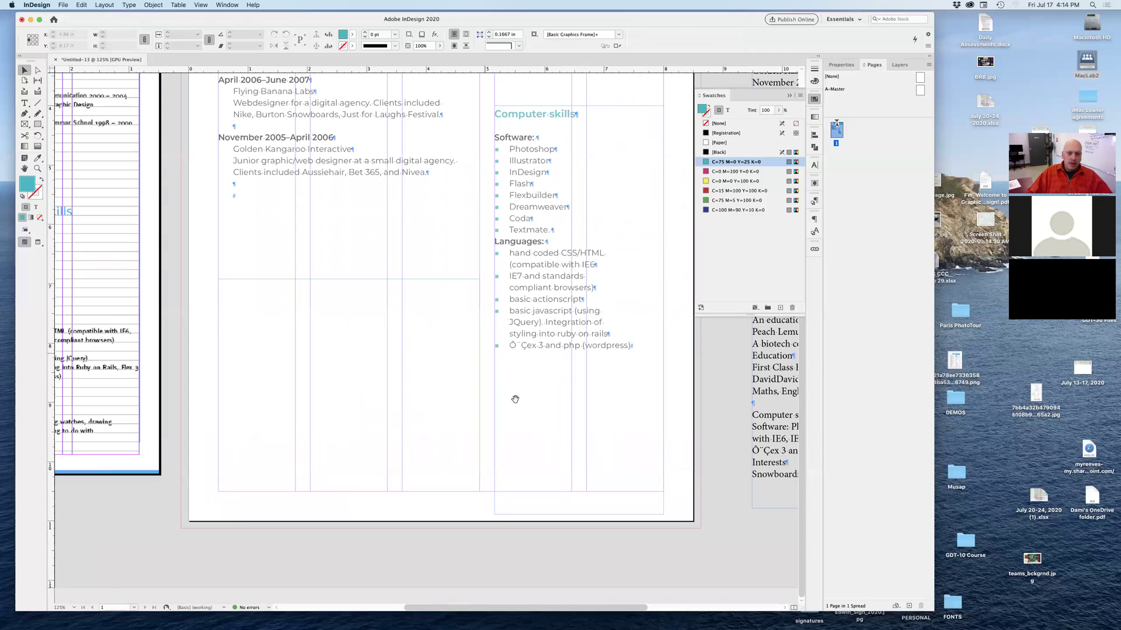
pyautogui.press('super+apostrophe')
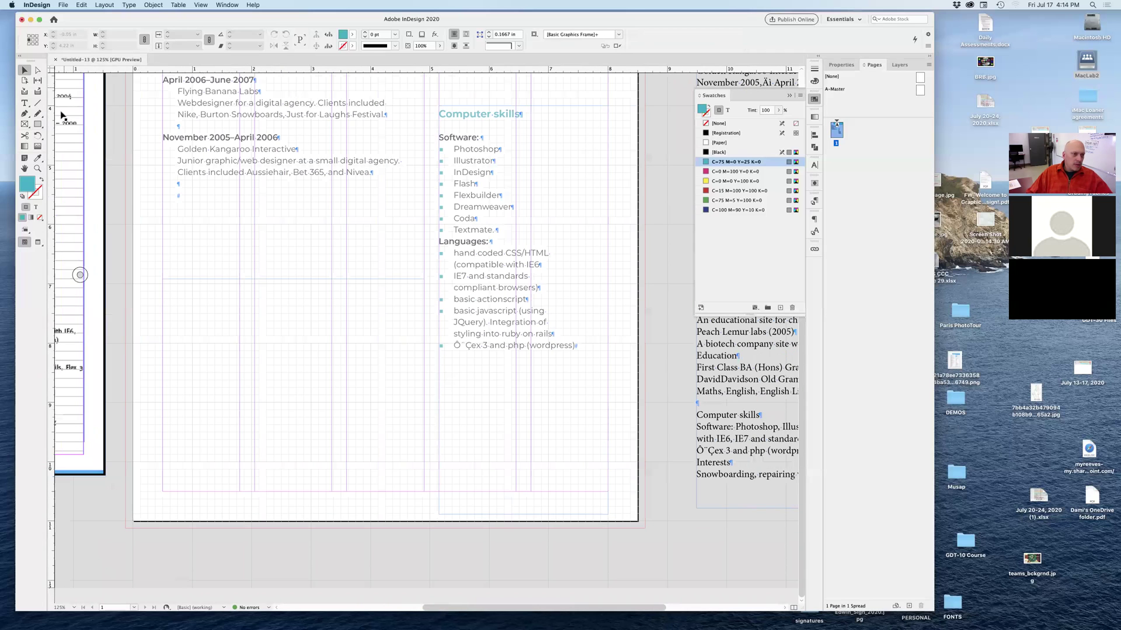
# Draw a teal bar 0.25 in high along the page's bottom from the left bleed edge and extend it to the right bleed edge.
pyautogui.press('m')
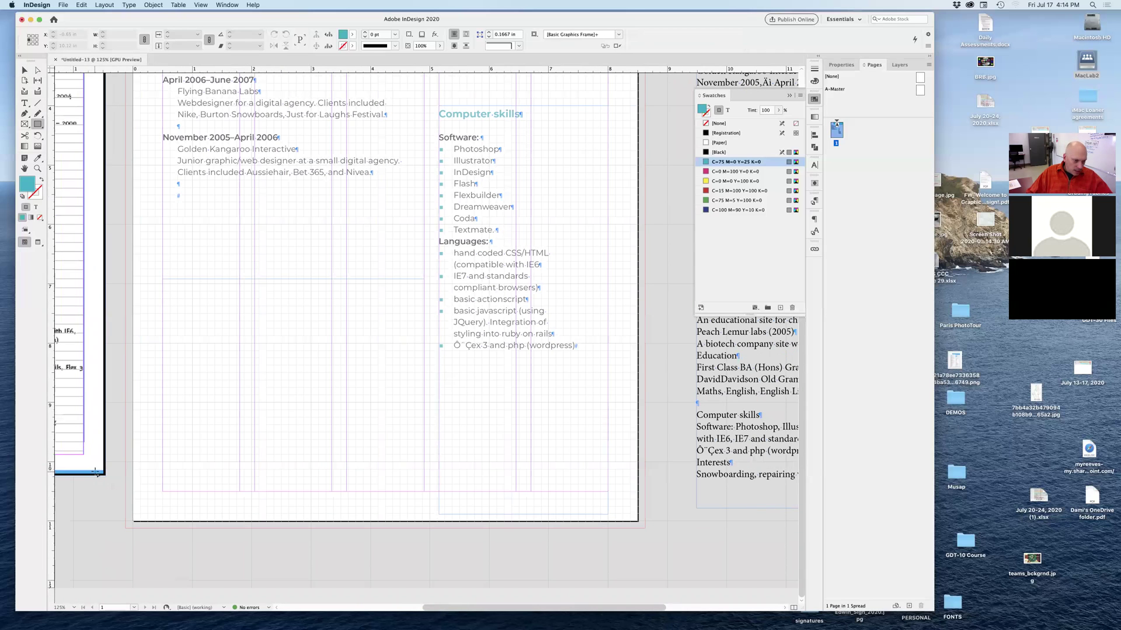
pyautogui.moveTo(126, 528); pyautogui.dragTo(639, 516)
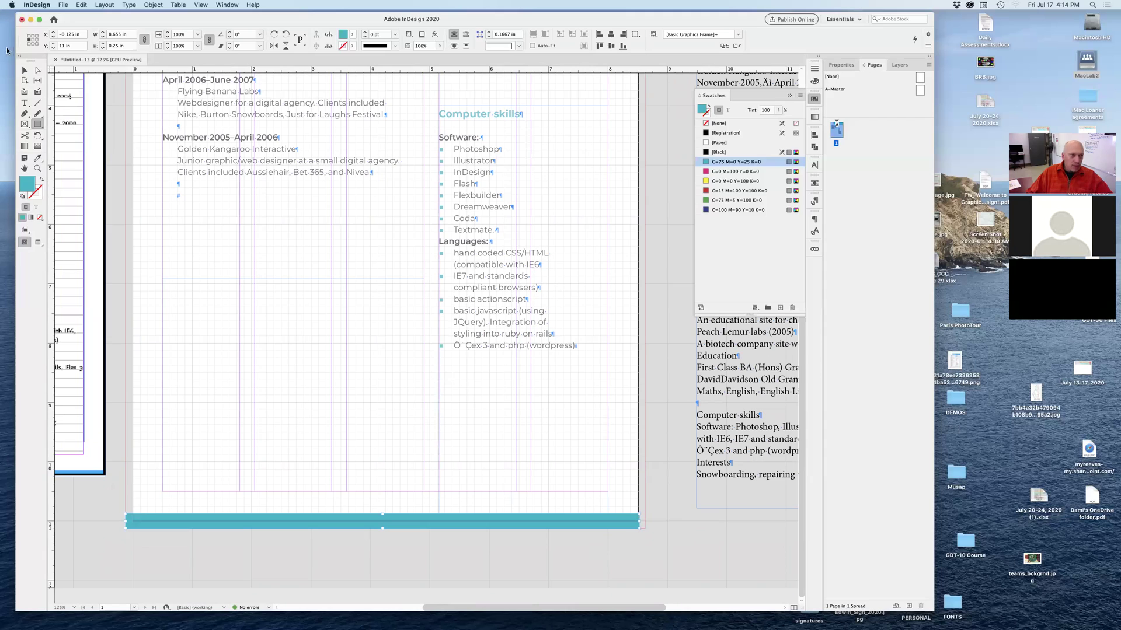
pyautogui.click(24, 72)
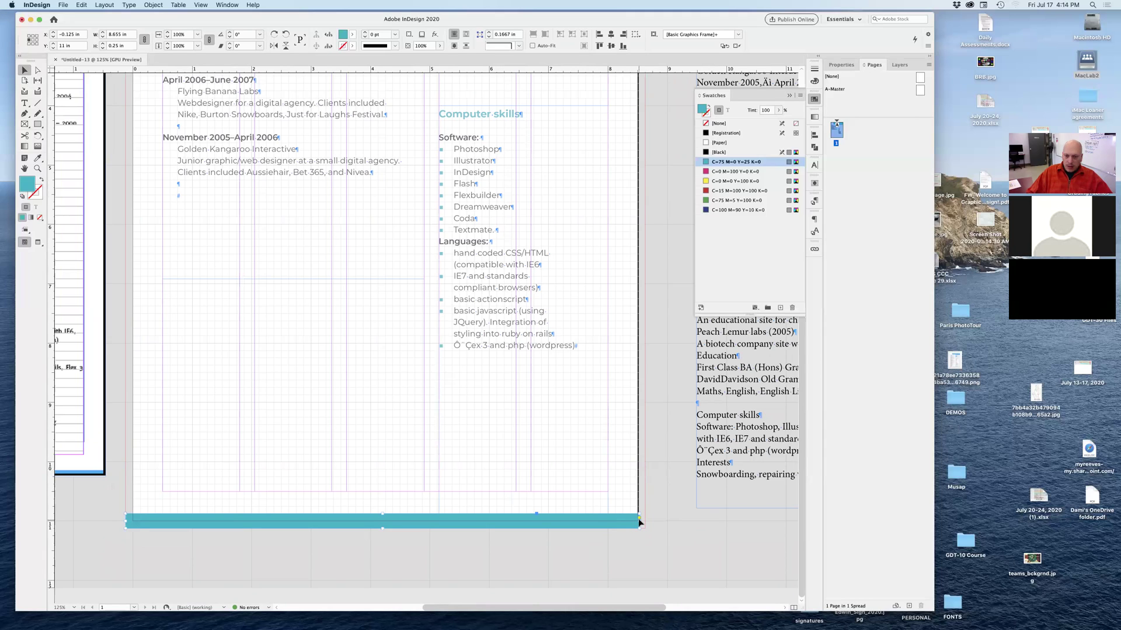
pyautogui.moveTo(639, 520); pyautogui.dragTo(645, 520)
pyautogui.click(493, 473)
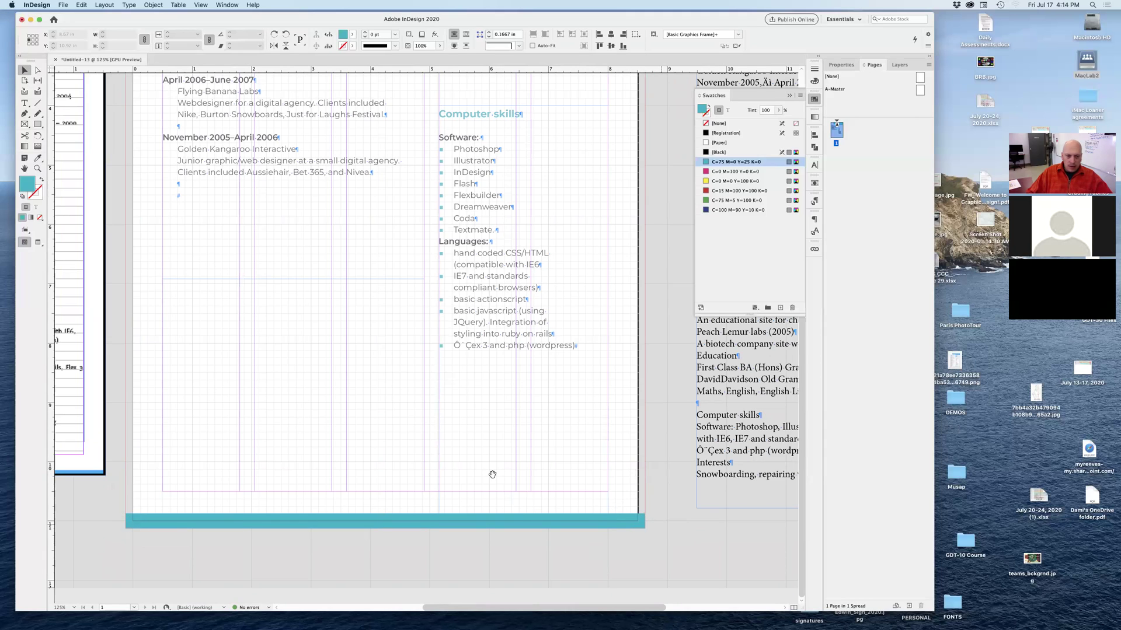
# Check the whole page in preview without guides and return to the normal view.
pyautogui.scroll(5, 409, 430)
pyautogui.press('super+minus')
pyautogui.press('super+minus')
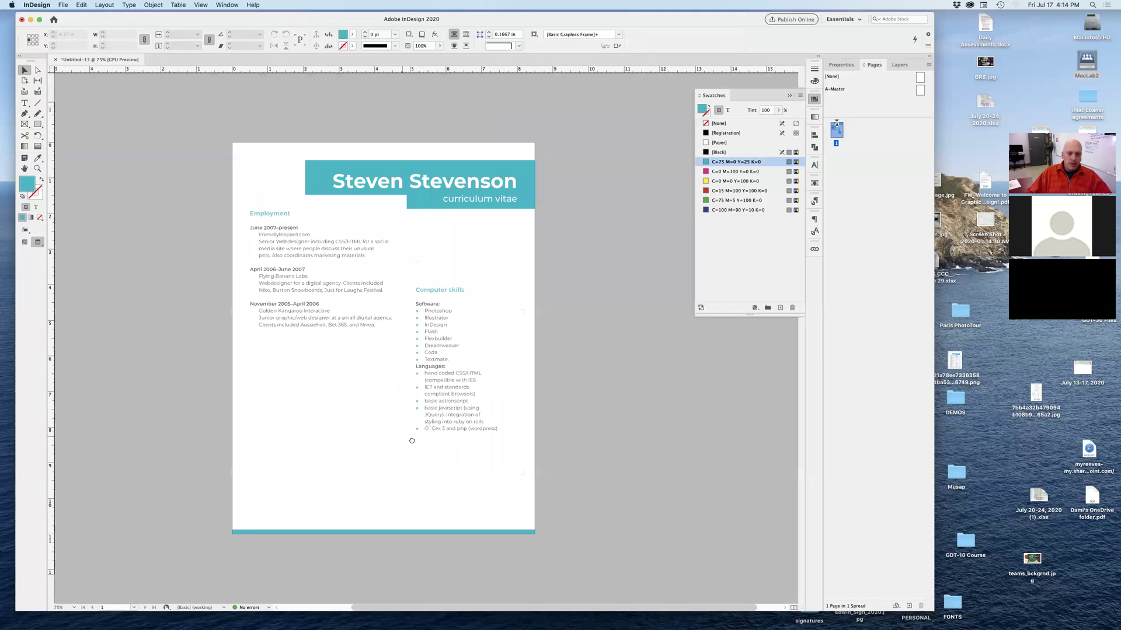
pyautogui.press('w')
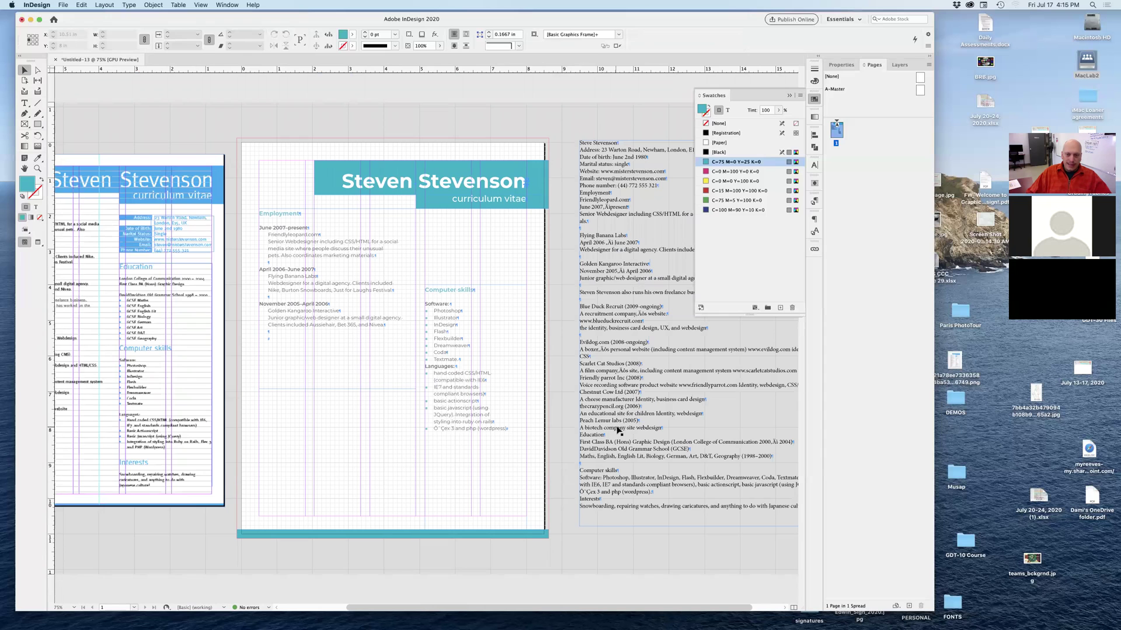
# Turn off Snap to Document Grid and hide the document grid.
pyautogui.keyDown('super'); pyautogui.click(419, 386); pyautogui.keyUp('super')
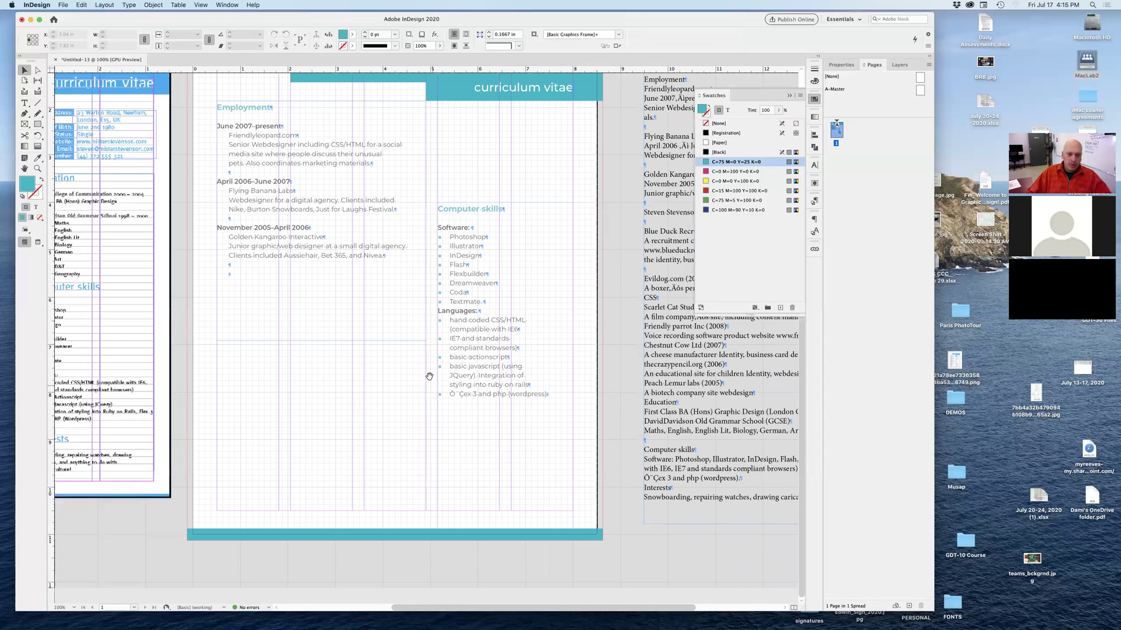
pyautogui.keyDown('super'); pyautogui.click(420, 325); pyautogui.keyUp('super')
pyautogui.hscroll(-2, 428, 327)
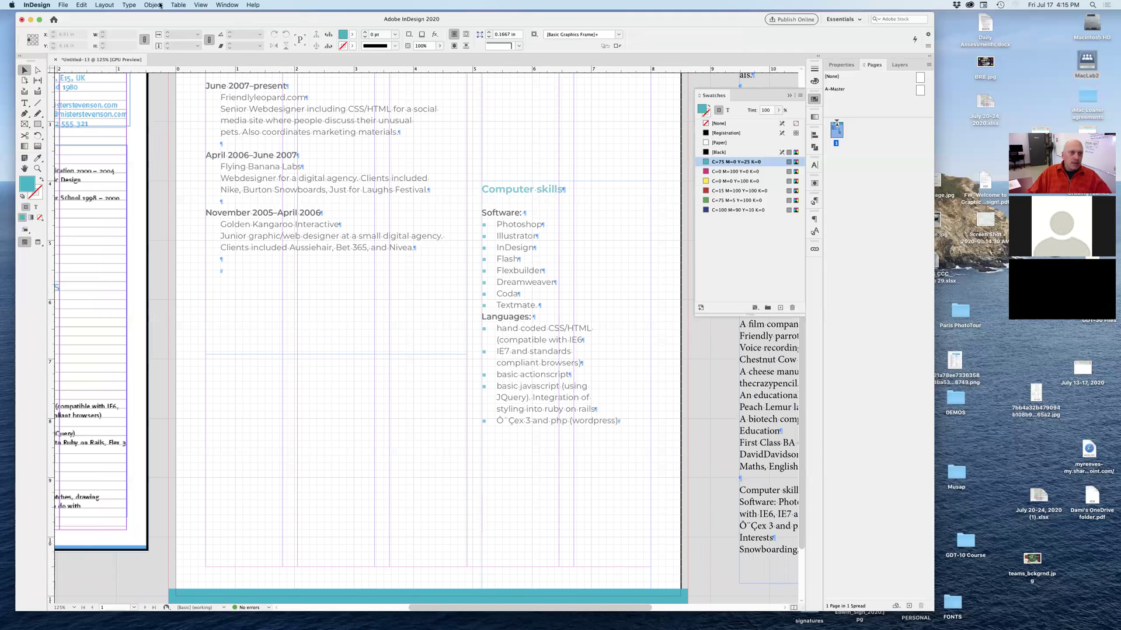
pyautogui.click(199, 5)
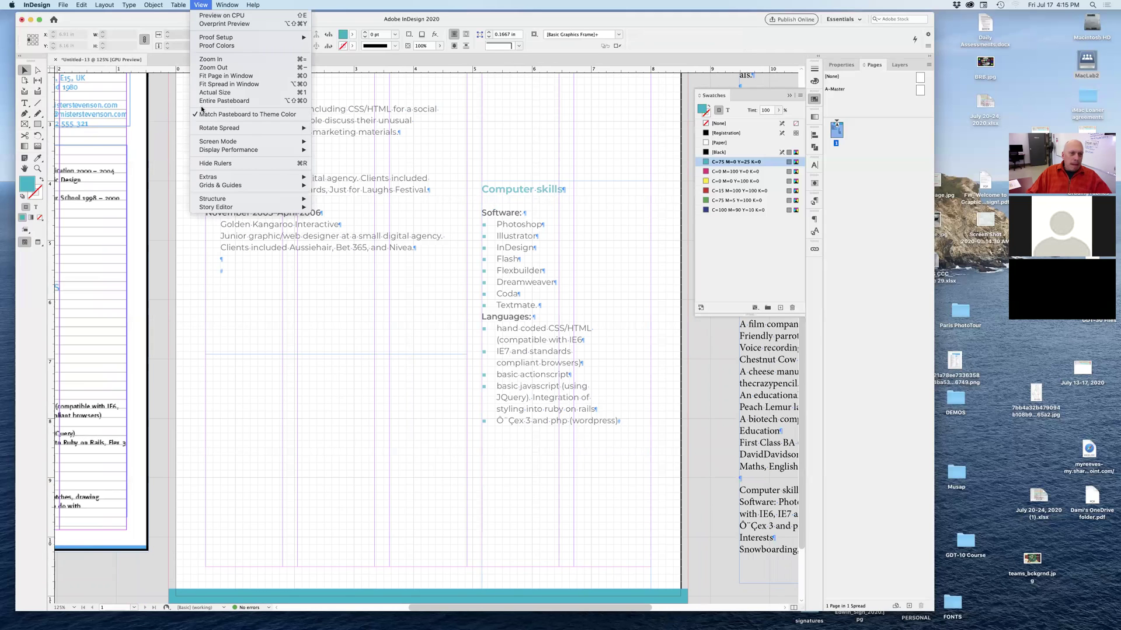
pyautogui.moveTo(215, 187)
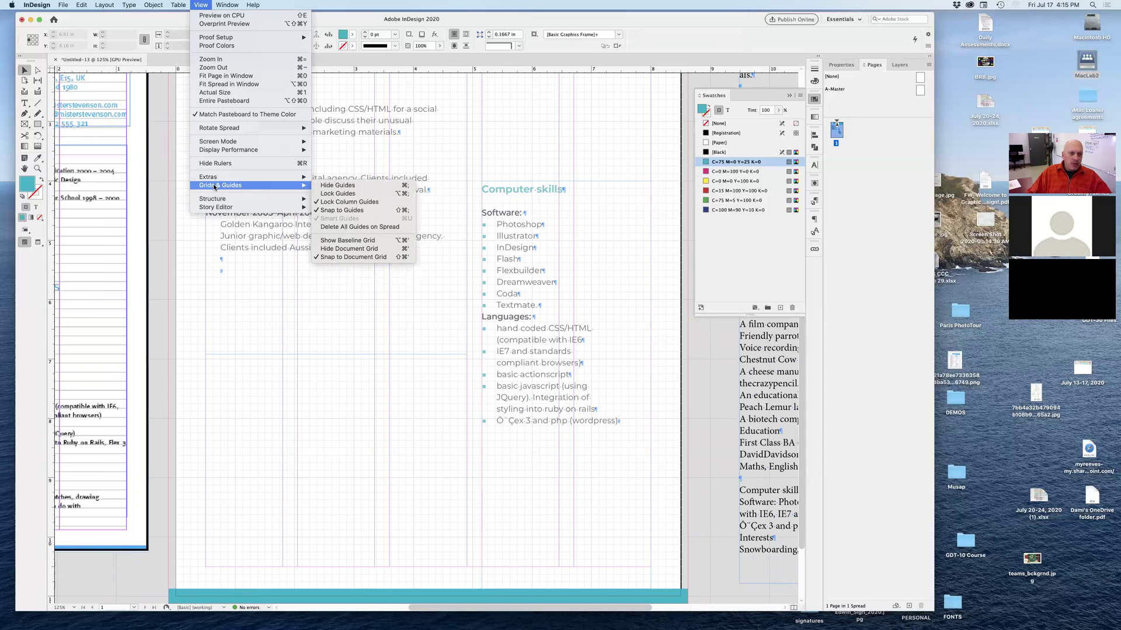
pyautogui.click(338, 258)
pyautogui.click(200, 4)
pyautogui.moveTo(224, 185)
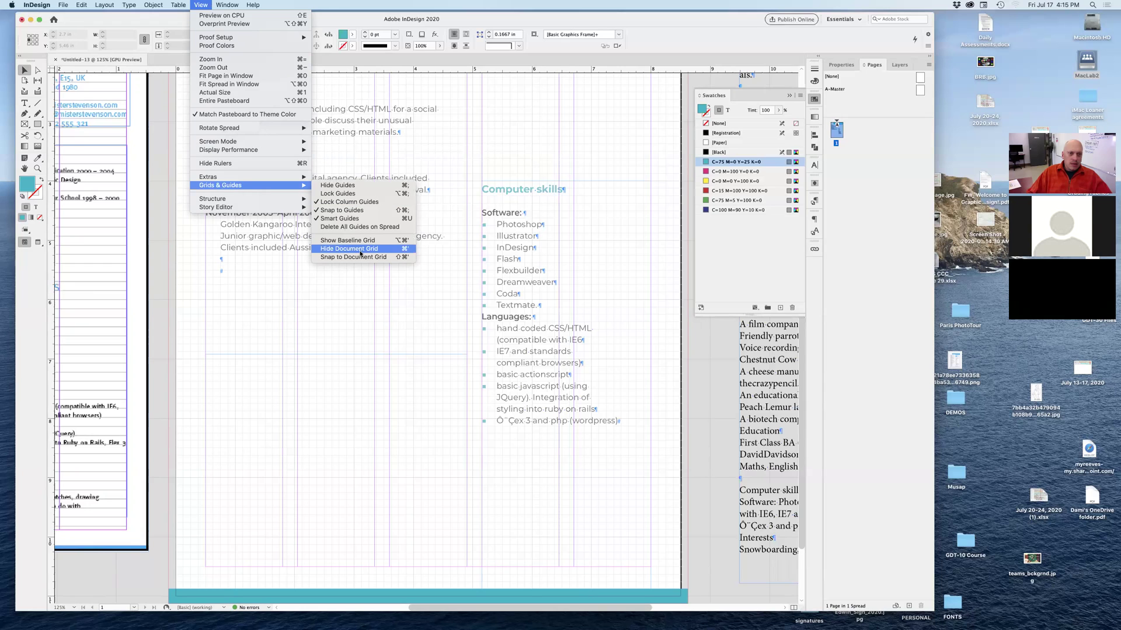
pyautogui.click(358, 252)
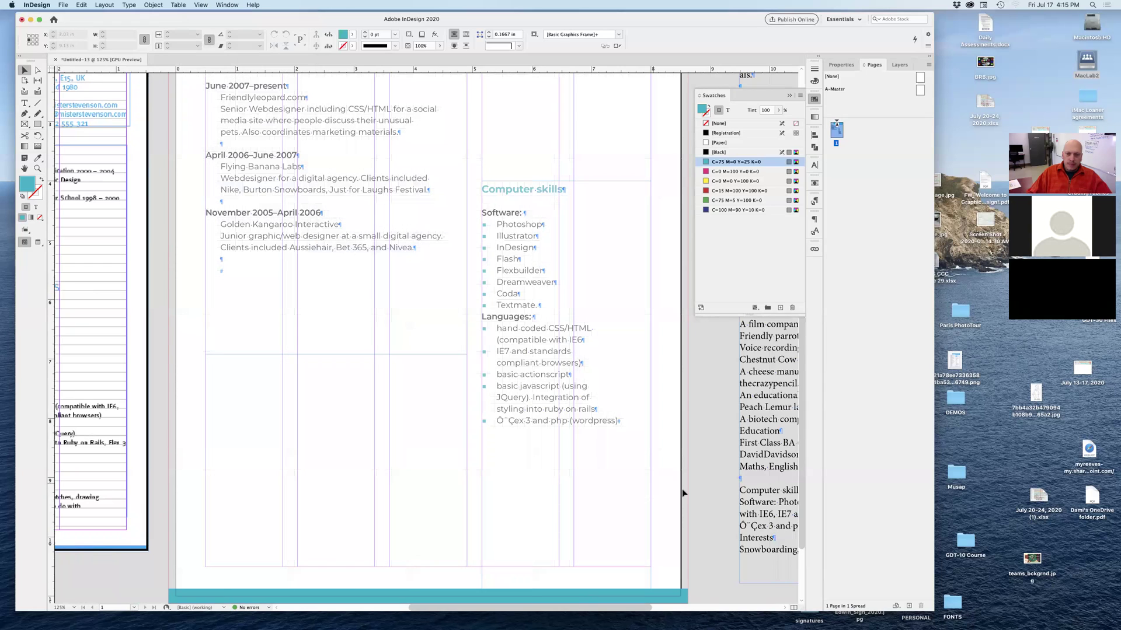
# Widen the Computer skills text frame to 3.1 in by extending its left edge to line up with the curriculum vitae block.
pyautogui.moveTo(518, 388); pyautogui.dragTo(500, 360)
pyautogui.press('super+minus')
pyautogui.press('super+minus')
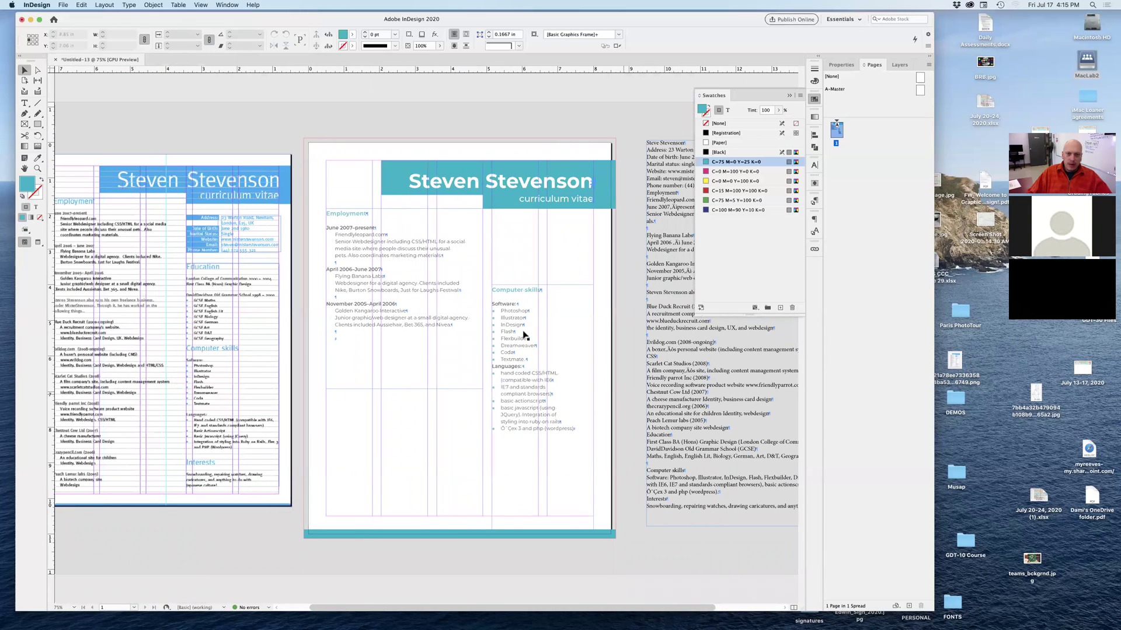
pyautogui.click(499, 374)
pyautogui.moveTo(492, 406); pyautogui.dragTo(483, 407)
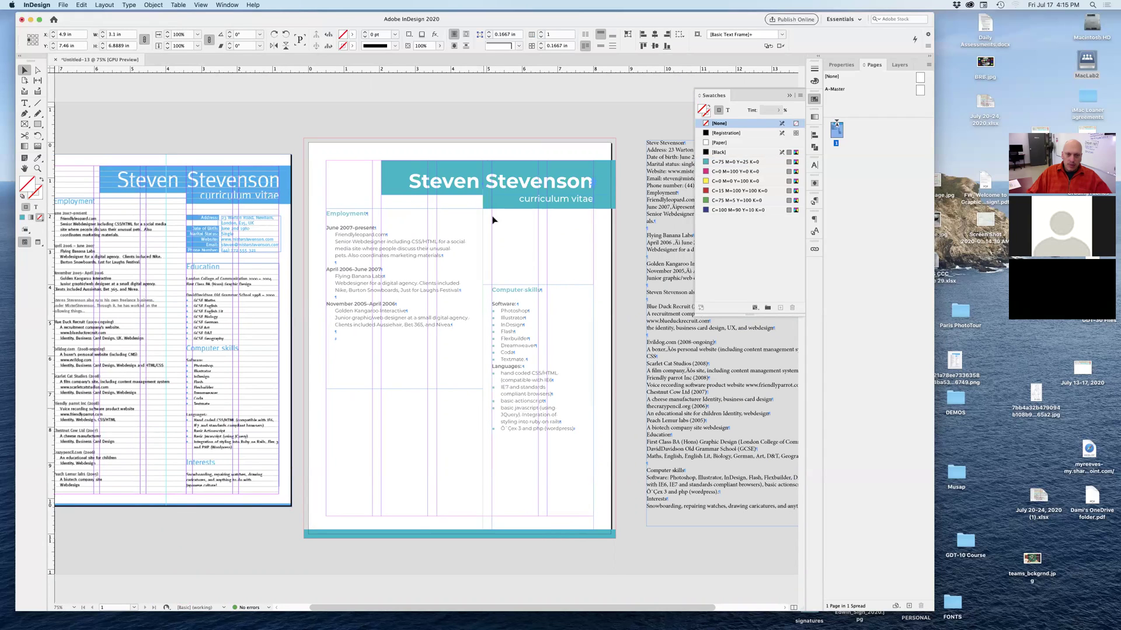
pyautogui.click(624, 383)
# Compare the page in preview and normal view and look closely at its upper part.
pyautogui.press('w')
pyautogui.hscroll(3, 561, 386)
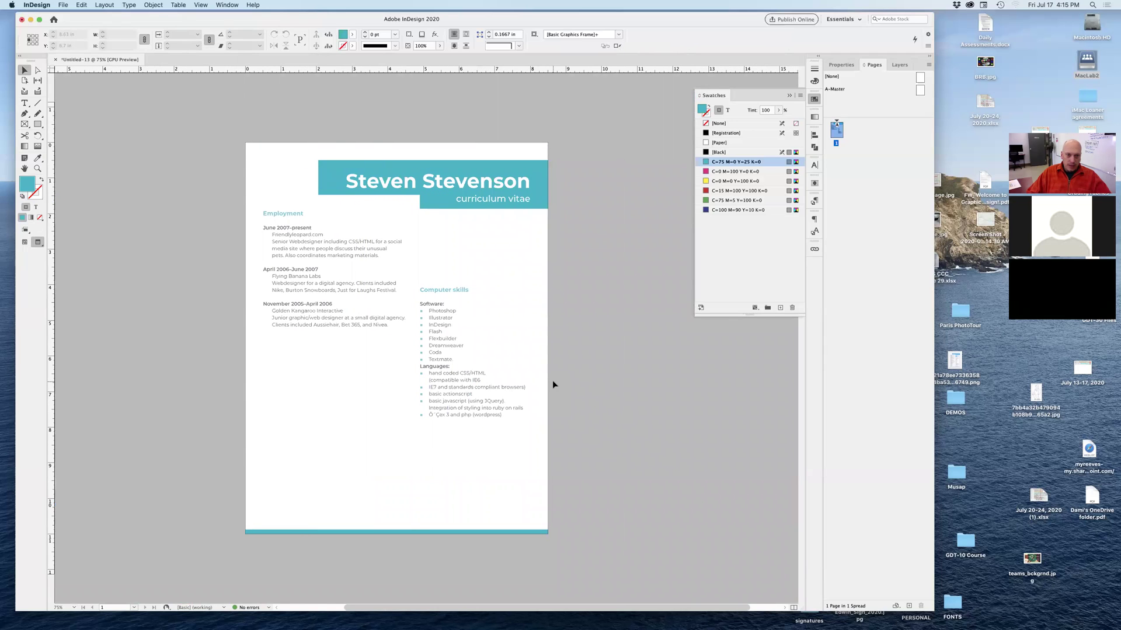
pyautogui.press('w')
pyautogui.press('w')
pyautogui.press('w')
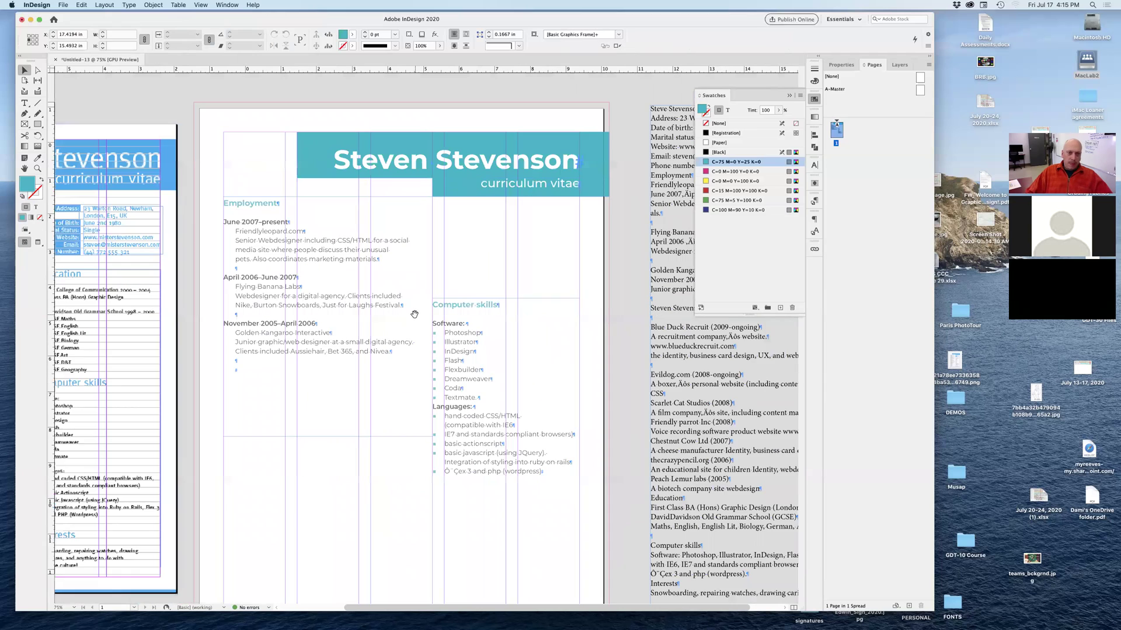
pyautogui.click(430, 328)
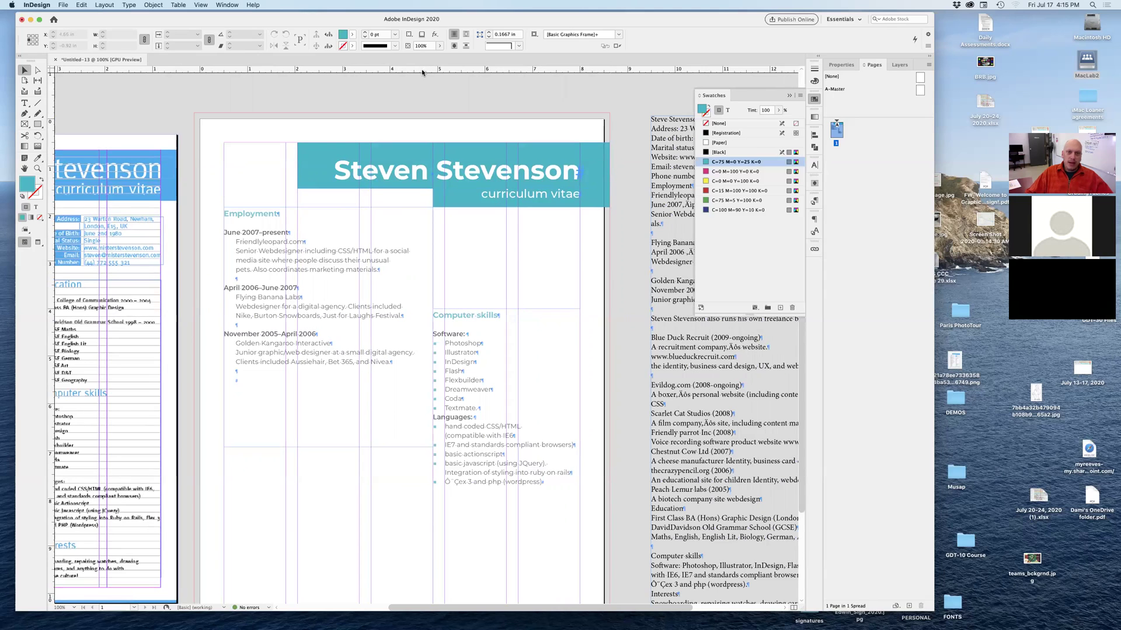
pyautogui.moveTo(421, 72); pyautogui.dragTo(524, 74)
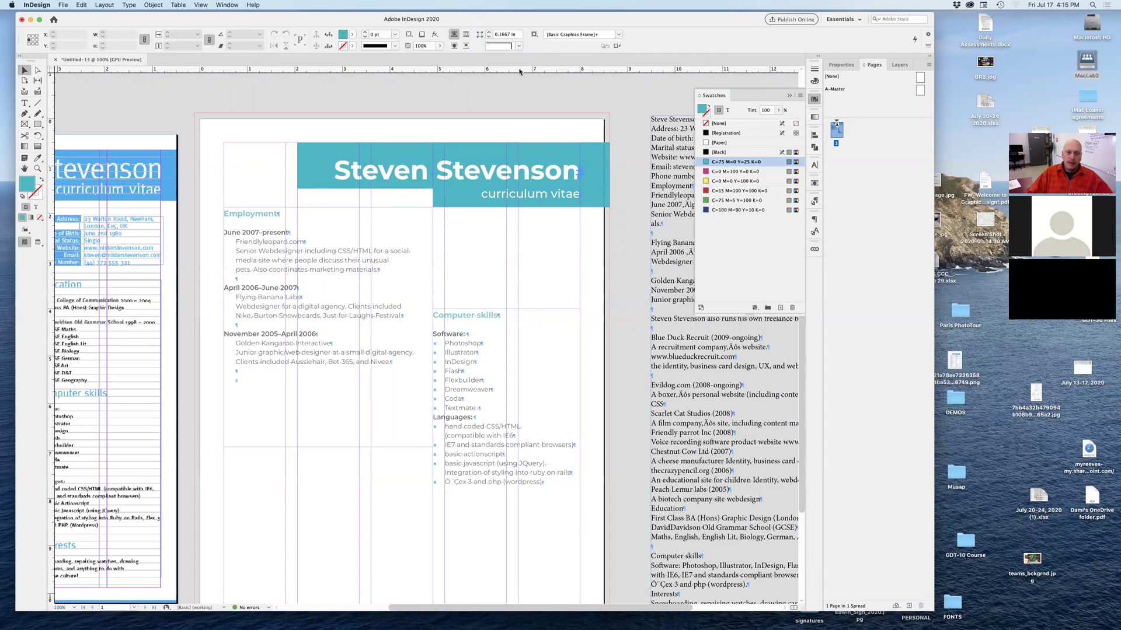
pyautogui.click(200, 4)
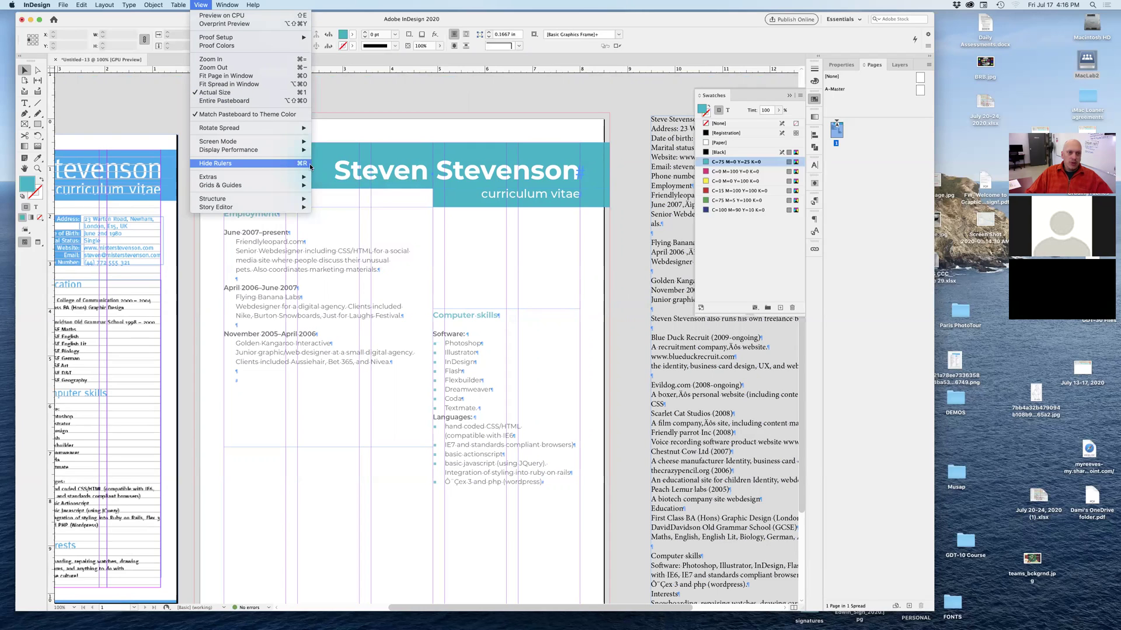
pyautogui.click(592, 248)
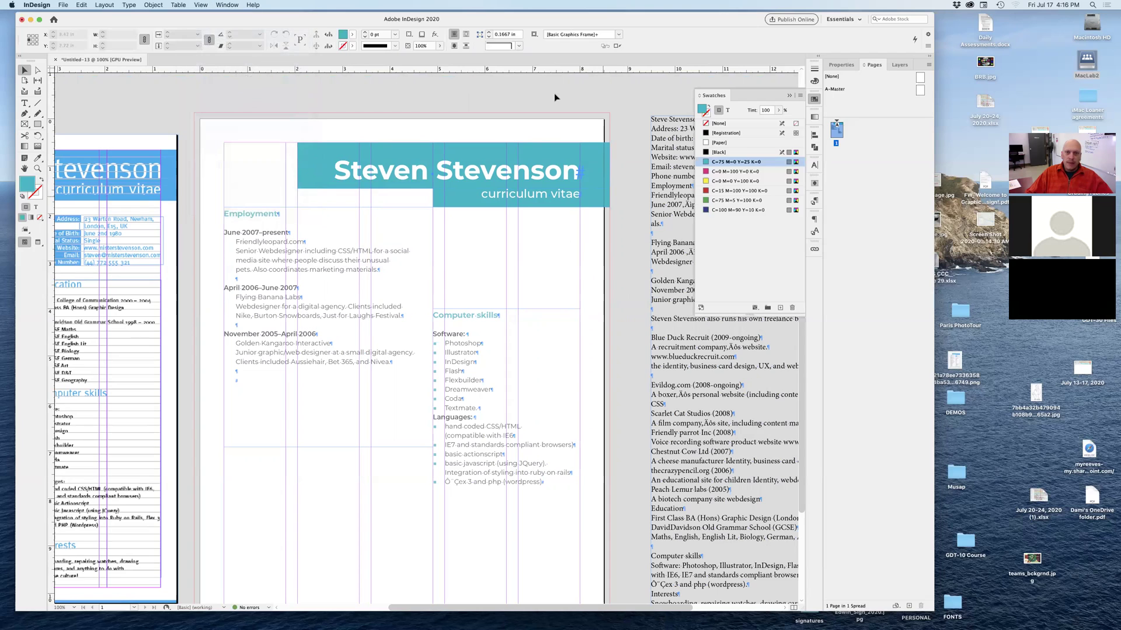
# Add a horizontal ruler guide across the page below the header block and move it up to Y 2.51 in.
pyautogui.moveTo(544, 73); pyautogui.dragTo(544, 257)
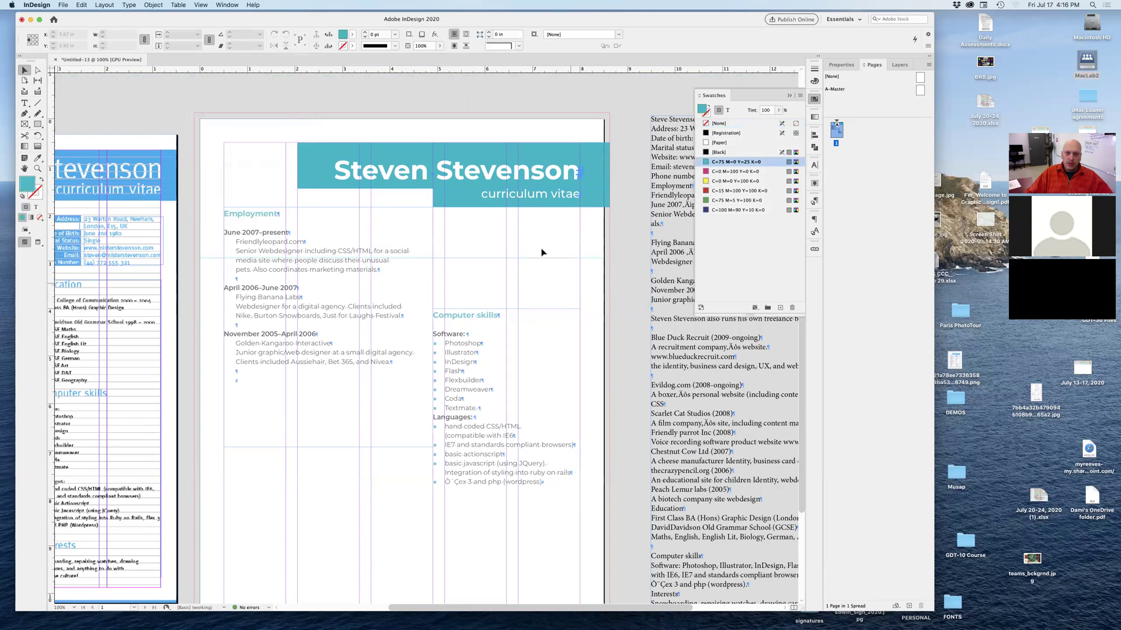
pyautogui.scroll(3, 564, 238)
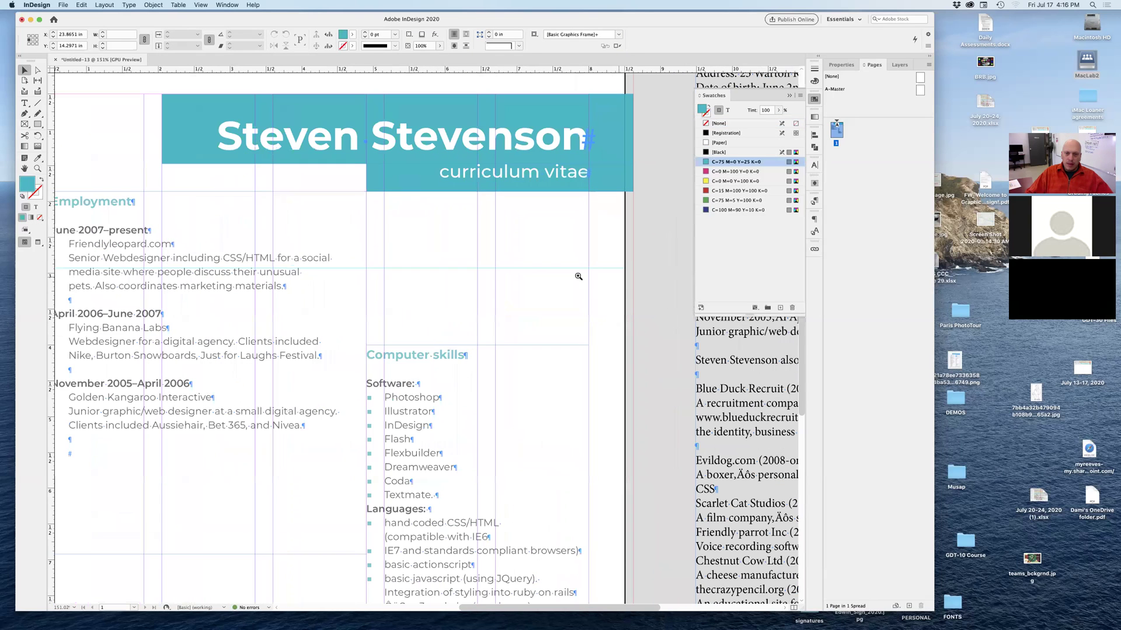
pyautogui.moveTo(573, 267); pyautogui.dragTo(544, 239)
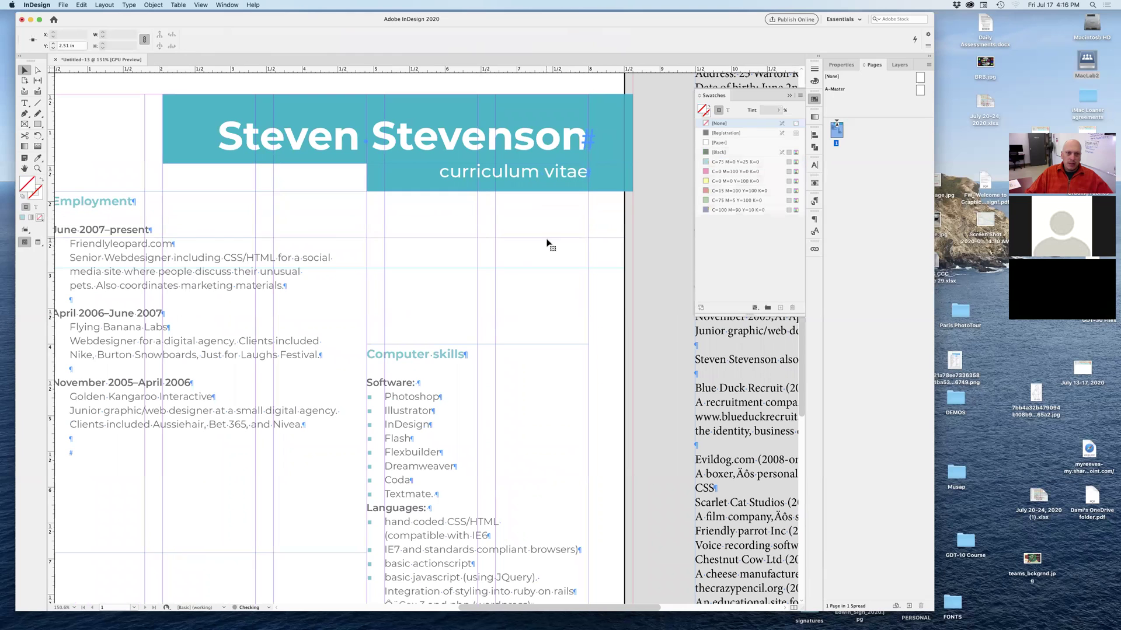
pyautogui.hscroll(-3, 525, 296)
pyautogui.scroll(1, 526, 296)
pyautogui.scroll(-3, 558, 190)
pyautogui.scroll(1, 565, 298)
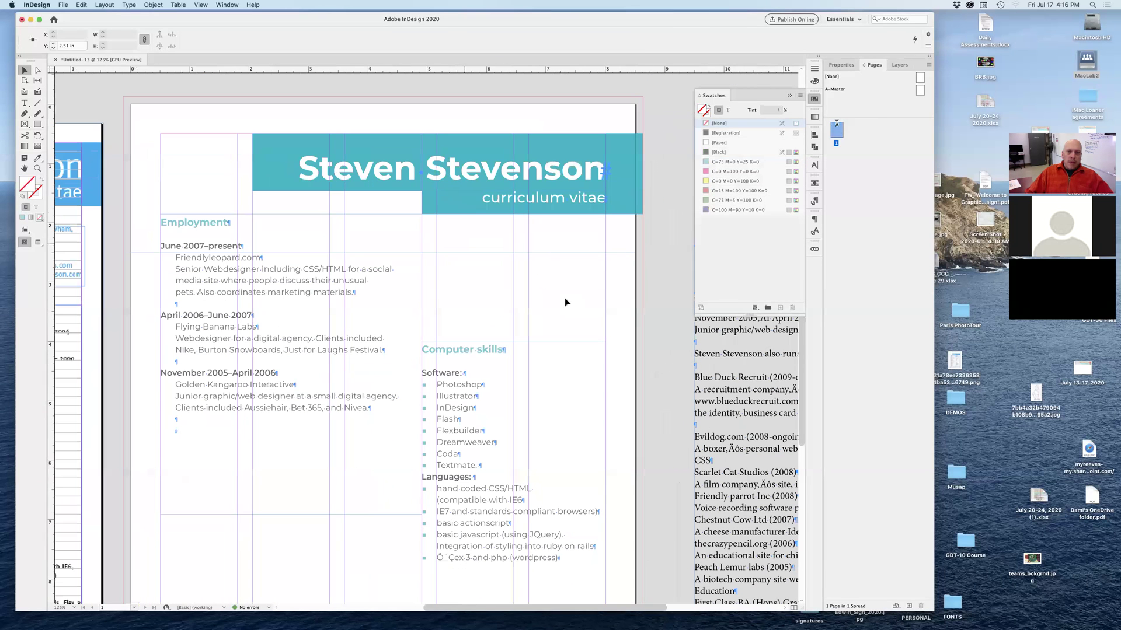
pyautogui.click(567, 273)
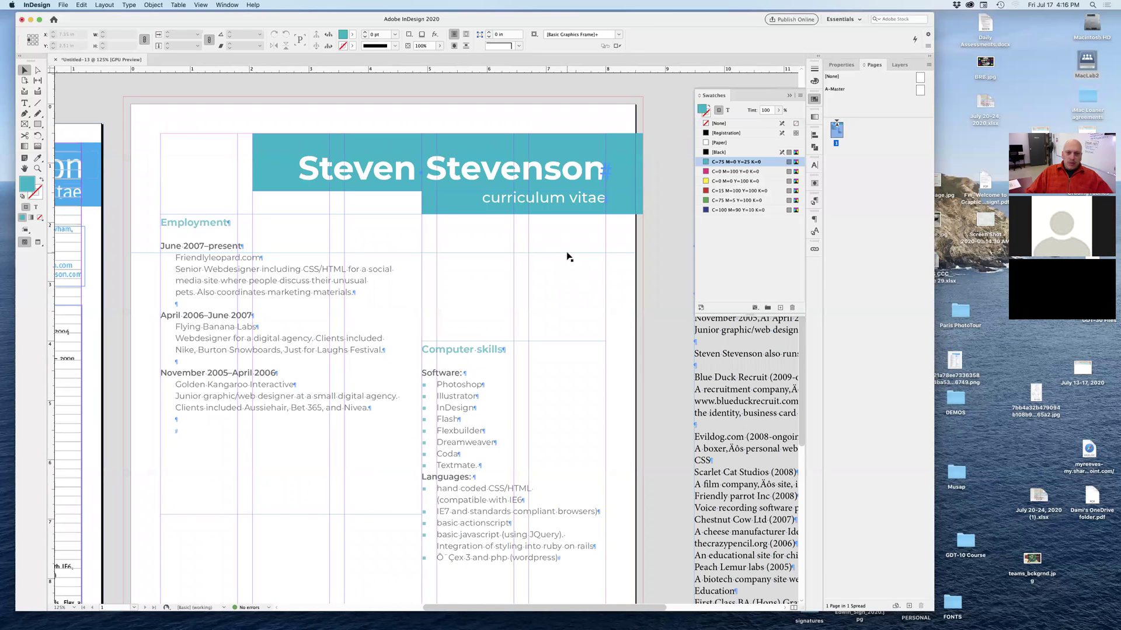
# Add two more horizontal guides below the first, one at Y 3.41 in and one just above it extending across the pasteboard.
pyautogui.hscroll(3, 578, 284)
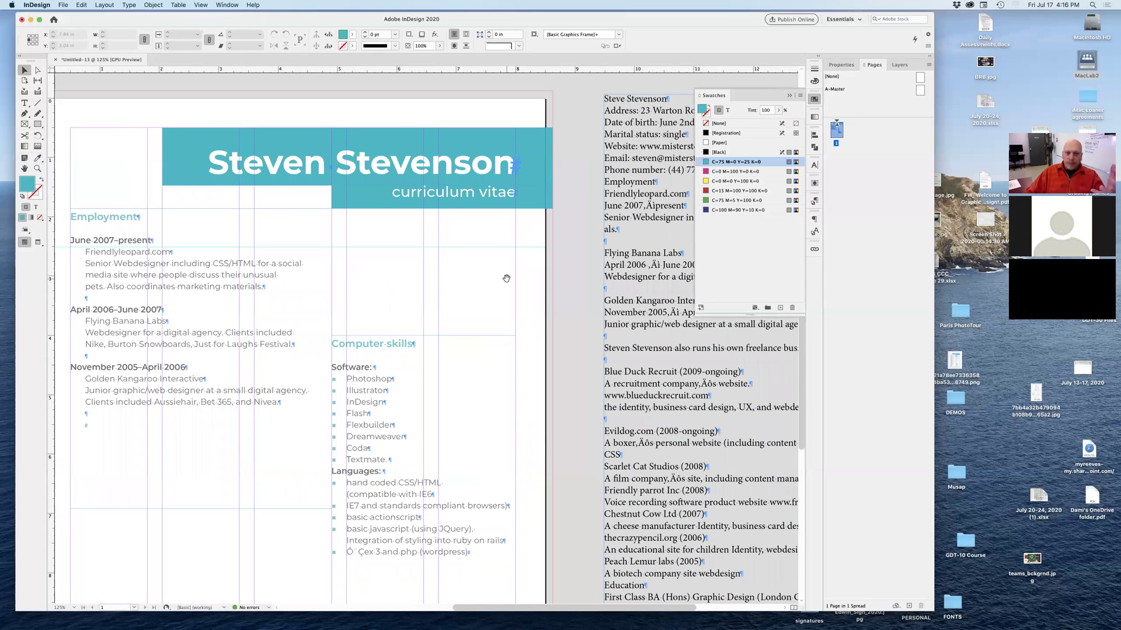
pyautogui.moveTo(433, 69); pyautogui.dragTo(520, 301)
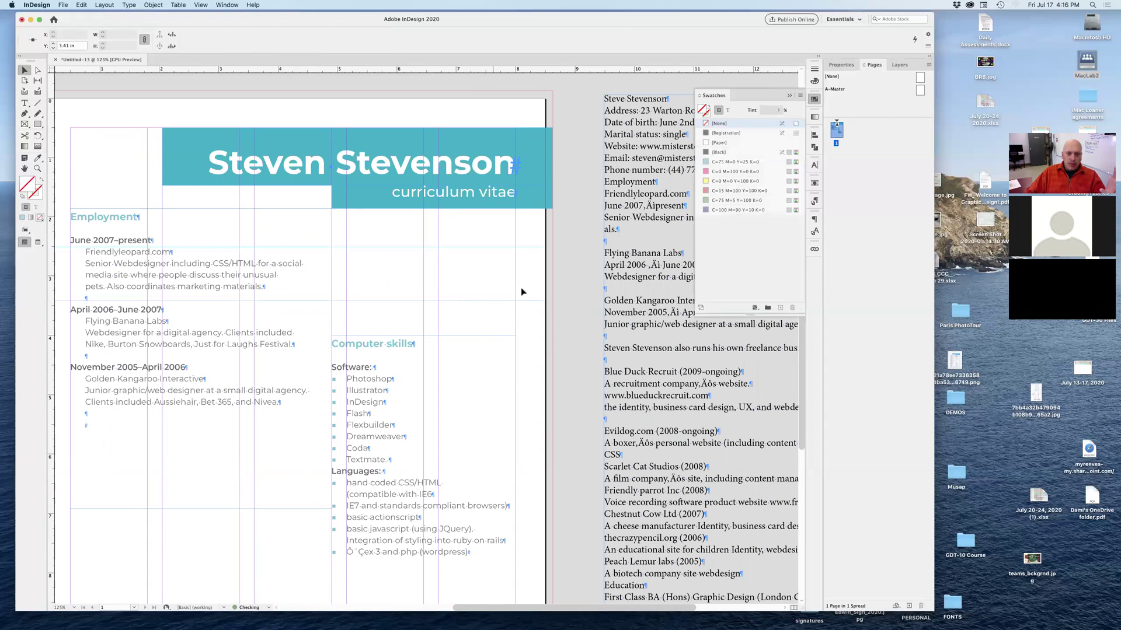
pyautogui.moveTo(483, 69); pyautogui.dragTo(575, 284)
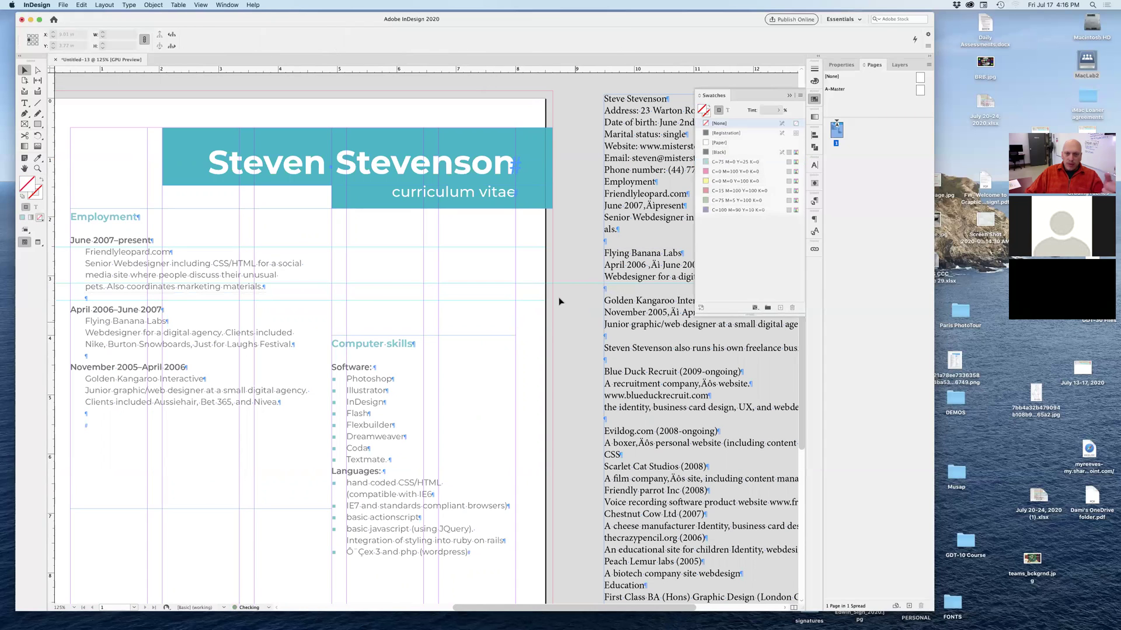
# Delete all three horizontal ruler guides between the header block and the Computer skills frame.
pyautogui.press('super+minus')
pyautogui.press('super+minus')
pyautogui.press('super+minus')
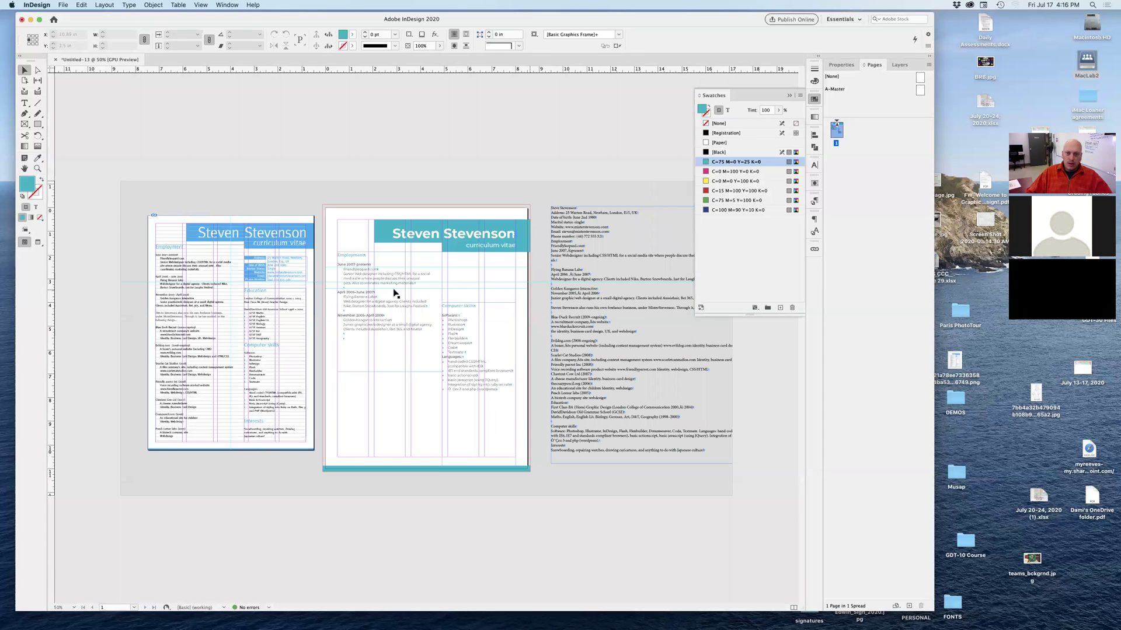
pyautogui.moveTo(531, 269); pyautogui.dragTo(574, 327)
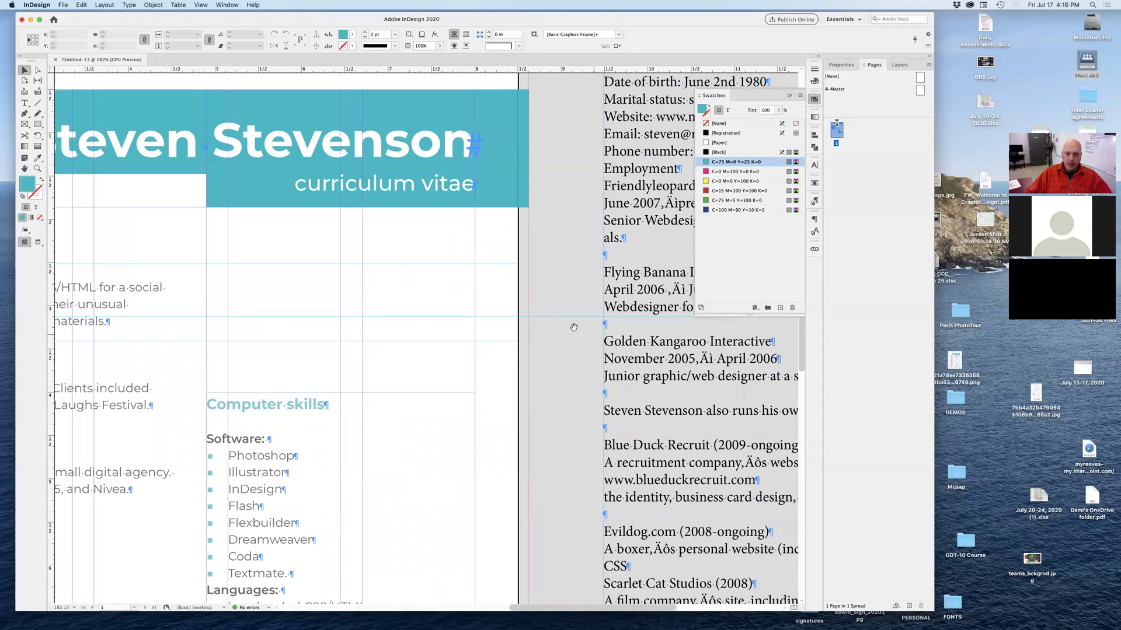
pyautogui.click(503, 354)
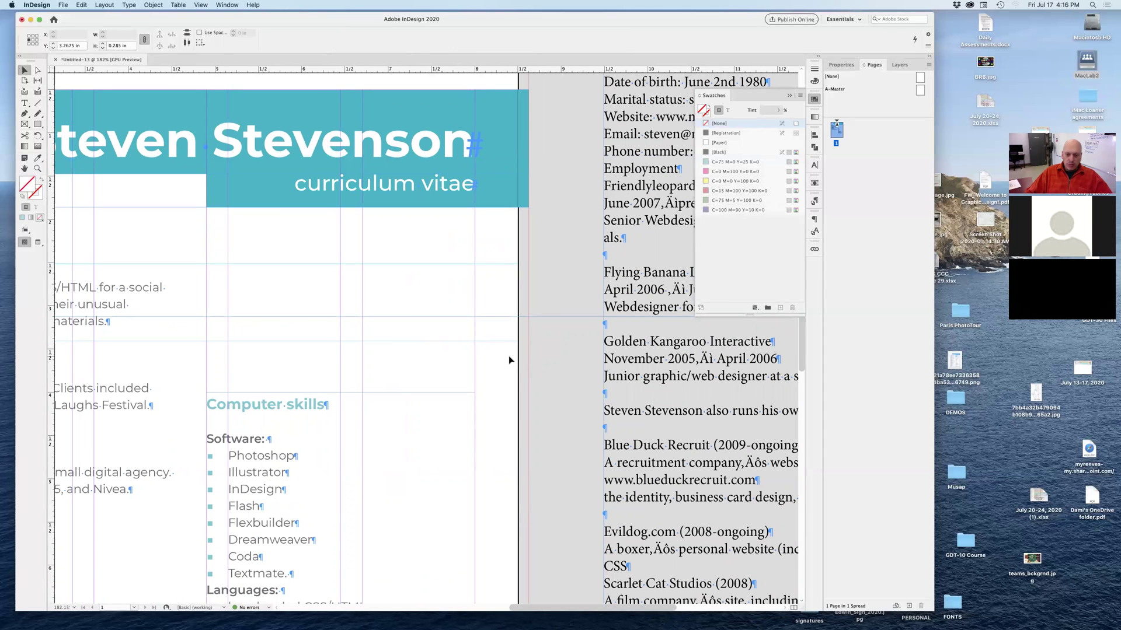
pyautogui.click(536, 263)
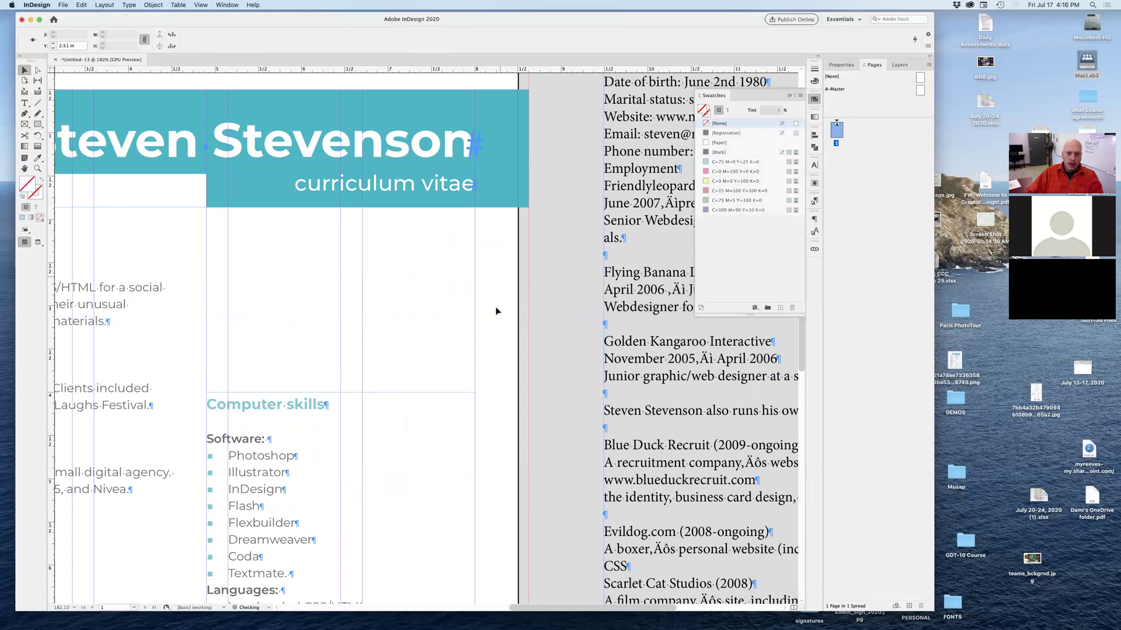
pyautogui.scroll(-2, 415, 301)
pyautogui.scroll(-3, 415, 301)
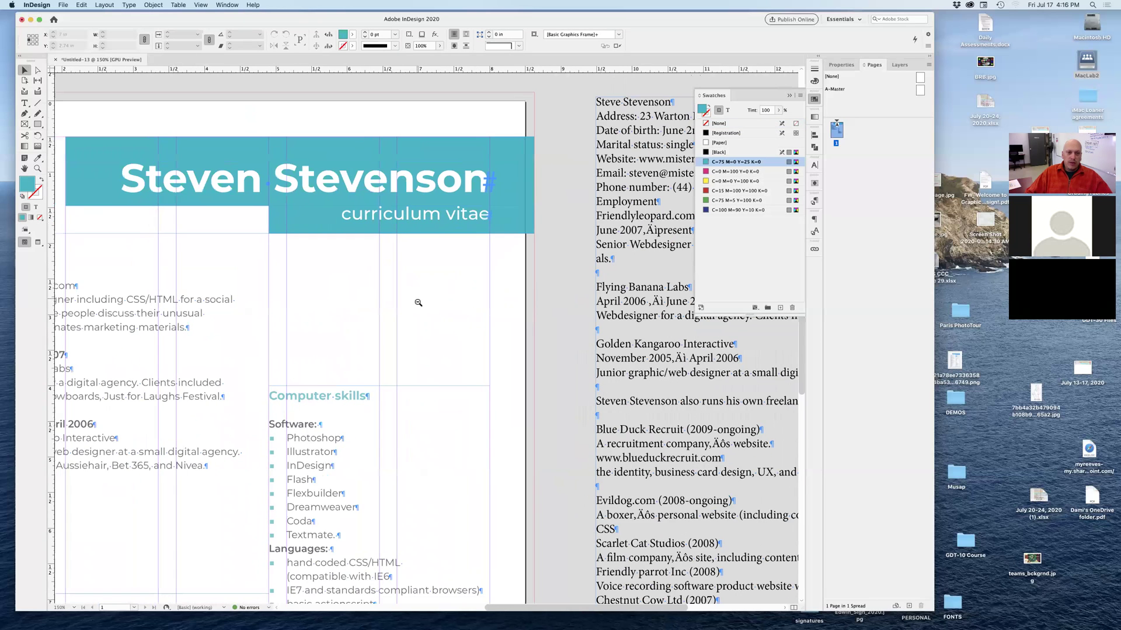
# Show the document grid and place a horizontal ruler guide at Y 4 in, along the top of the Computer skills frame.
pyautogui.click(226, 5)
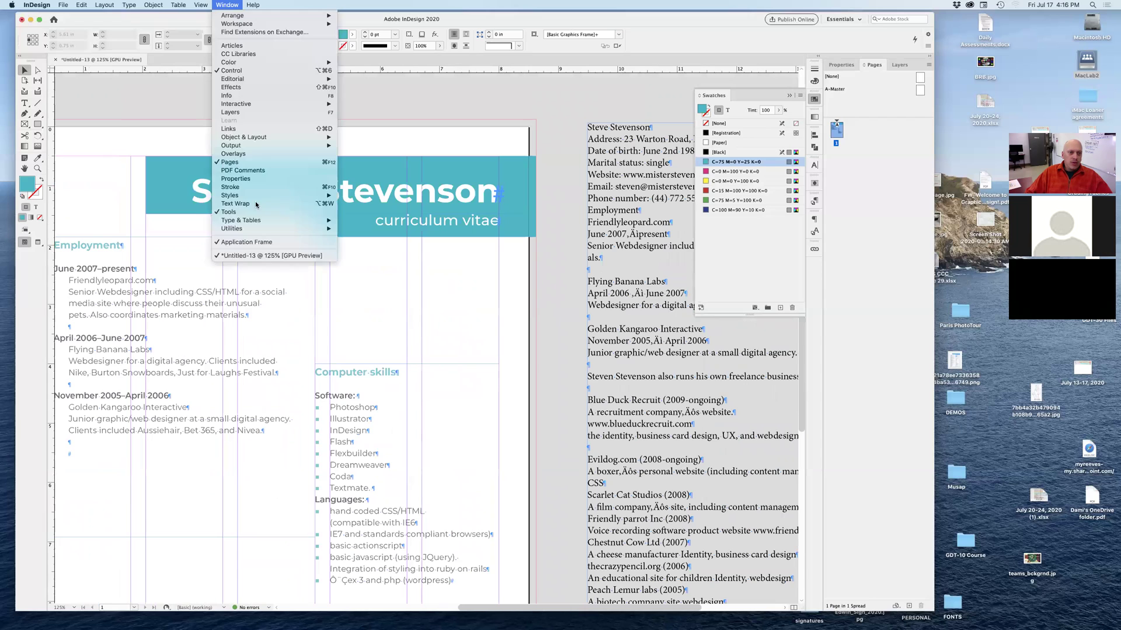
pyautogui.moveTo(200, 5)
pyautogui.moveTo(232, 177)
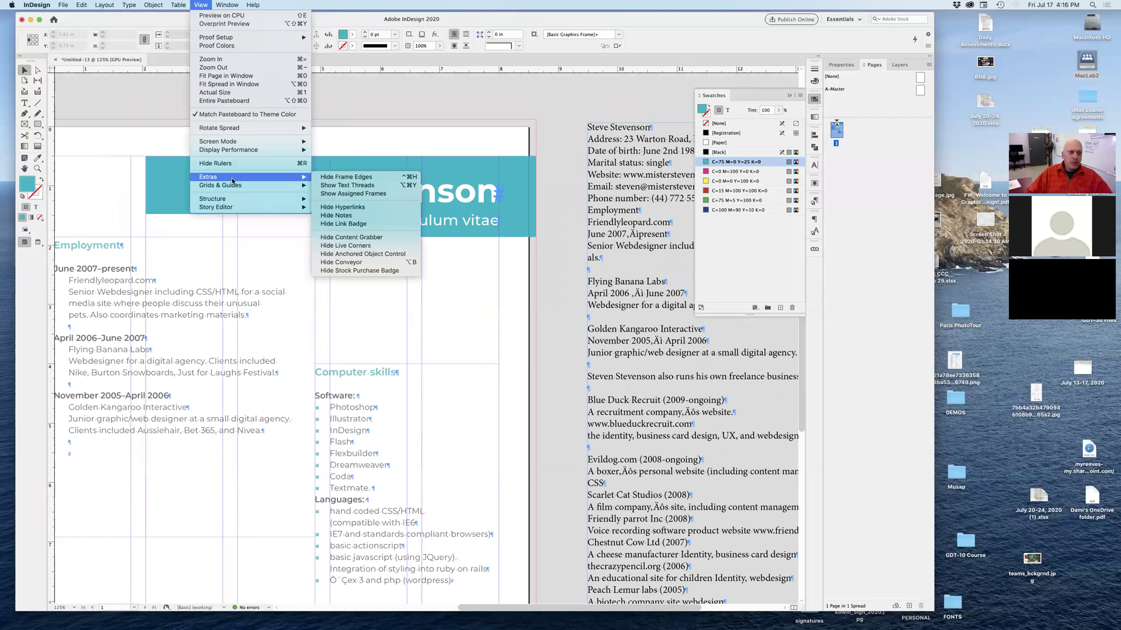
pyautogui.click(213, 5)
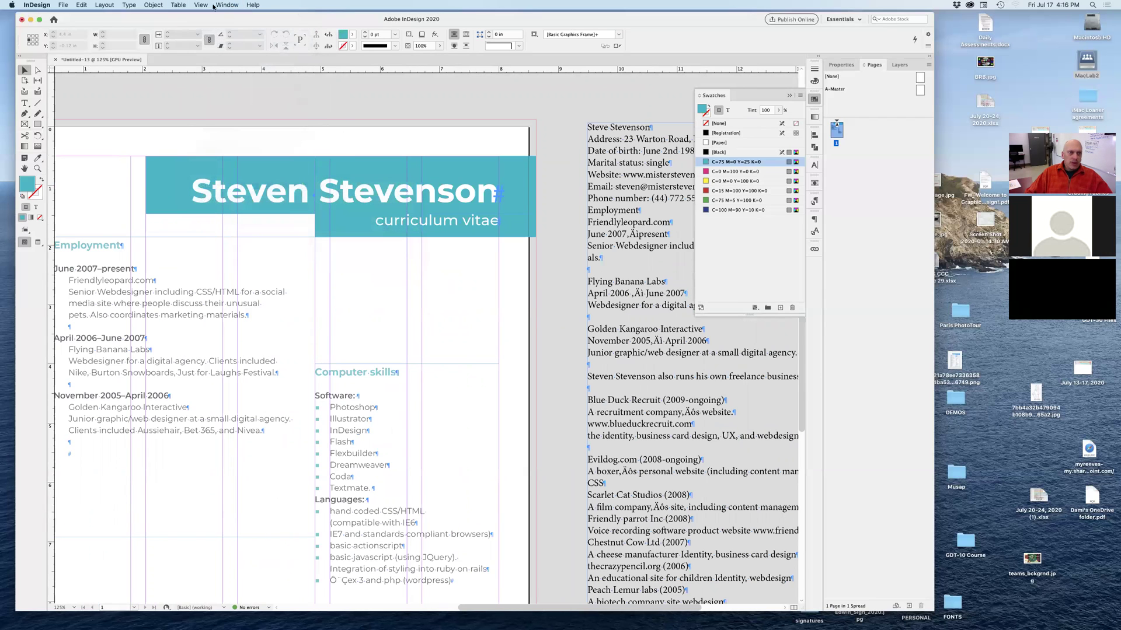
pyautogui.press('super+apostrophe')
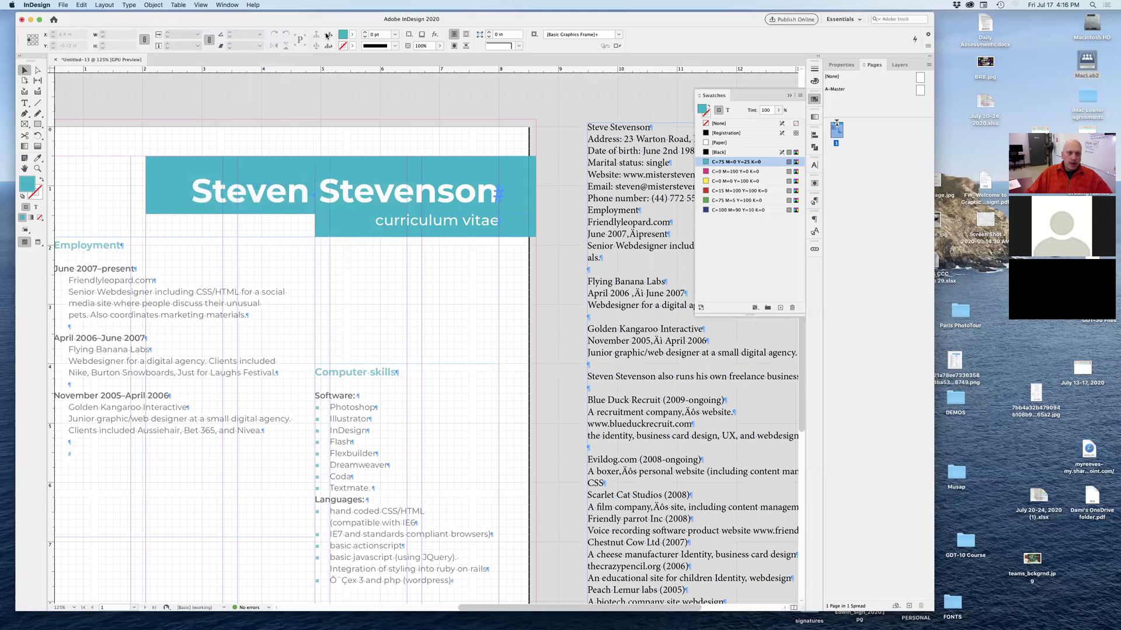
pyautogui.moveTo(420, 71); pyautogui.dragTo(429, 369)
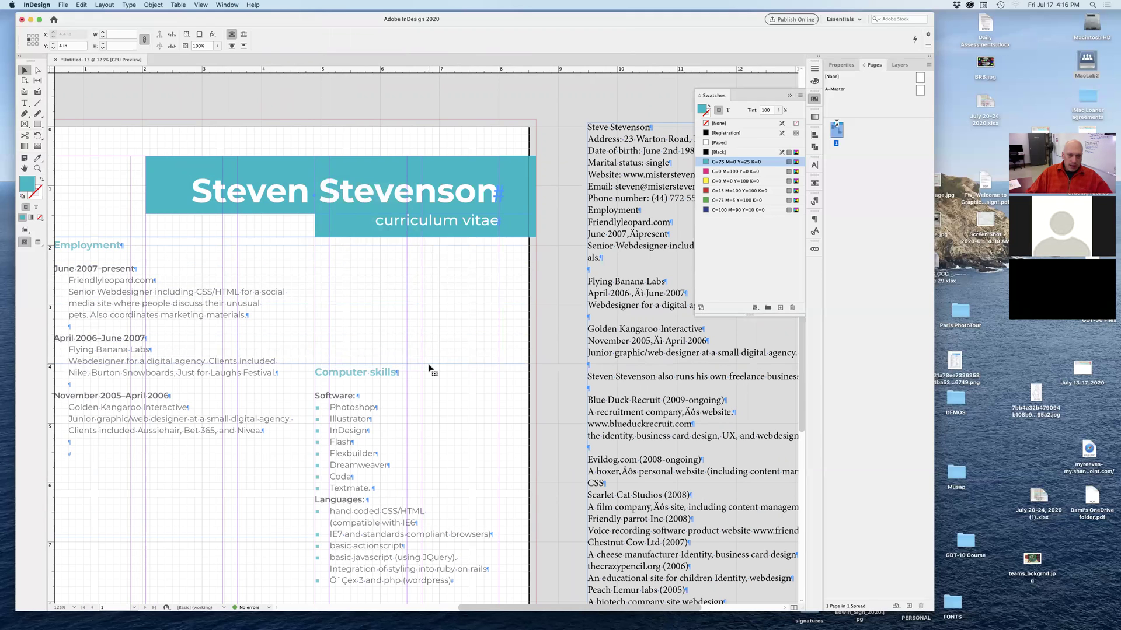
# Hide the document grid and delete the horizontal guide along the top of the Computer skills frame.
pyautogui.click(551, 340)
pyautogui.press('w')
pyautogui.press('w')
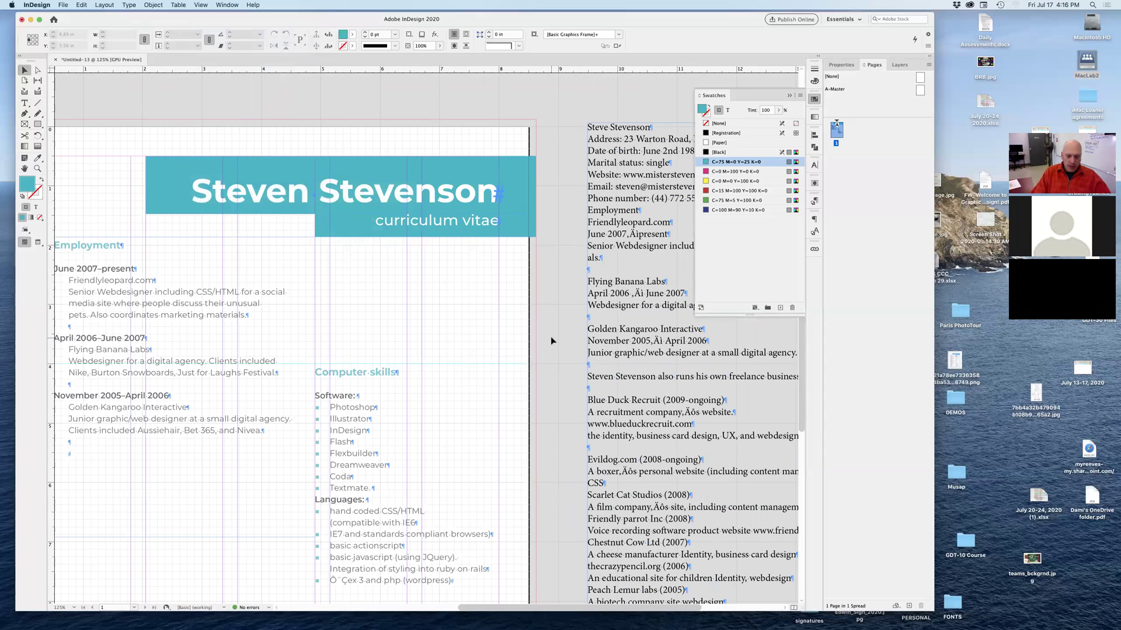
pyautogui.press('super+apostrophe')
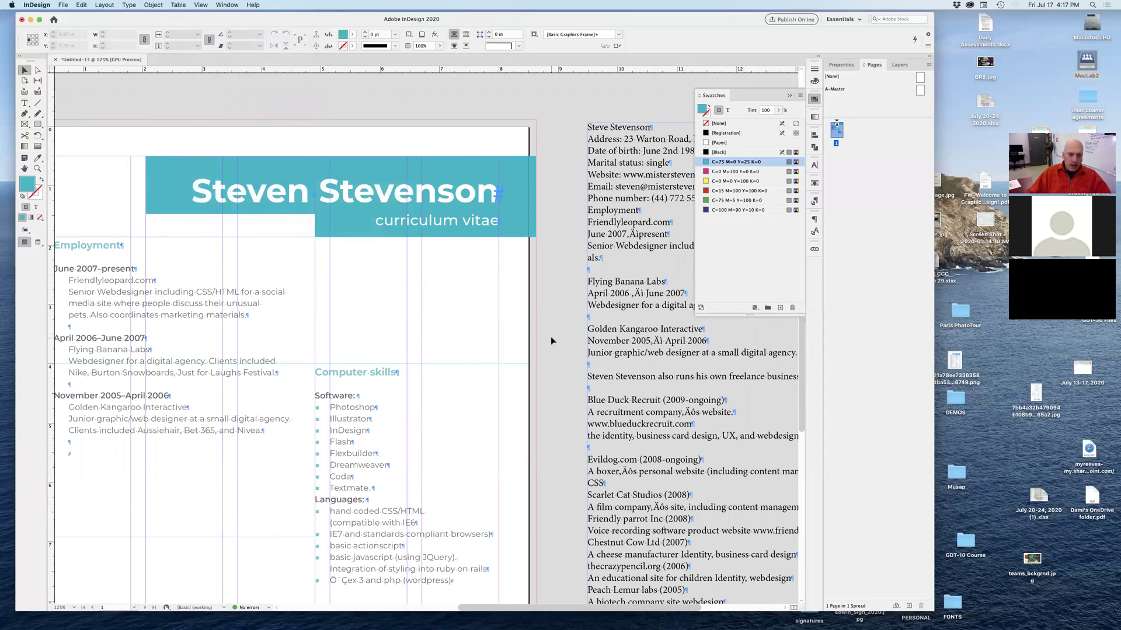
pyautogui.click(514, 364)
pyautogui.press('Delete')
# Open Create Guides, move the dialog off the page content, and set the rows to 5 with a 0.25 in gutter.
pyautogui.keyDown('alt'); pyautogui.click(339, 282); pyautogui.keyUp('alt')
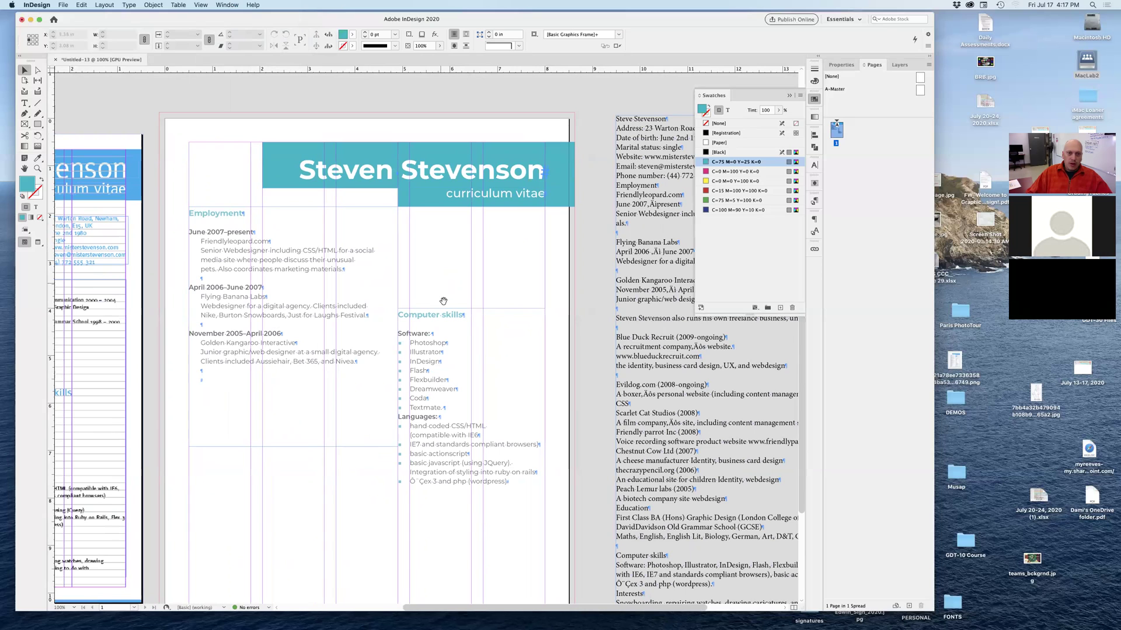
pyautogui.scroll(-2, 442, 296)
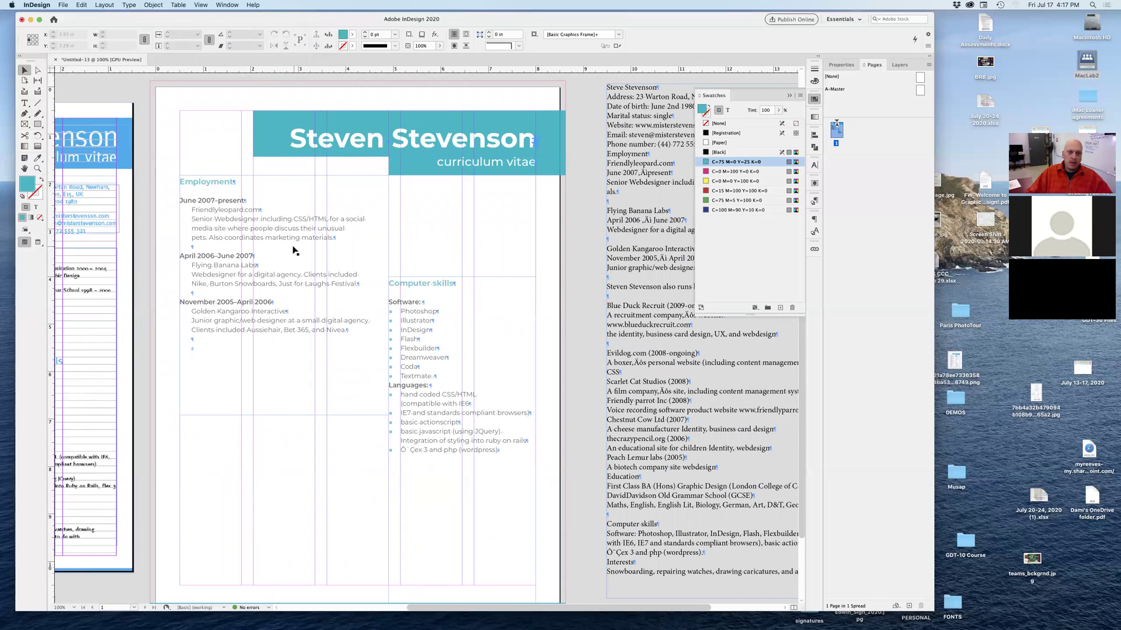
pyautogui.click(103, 5)
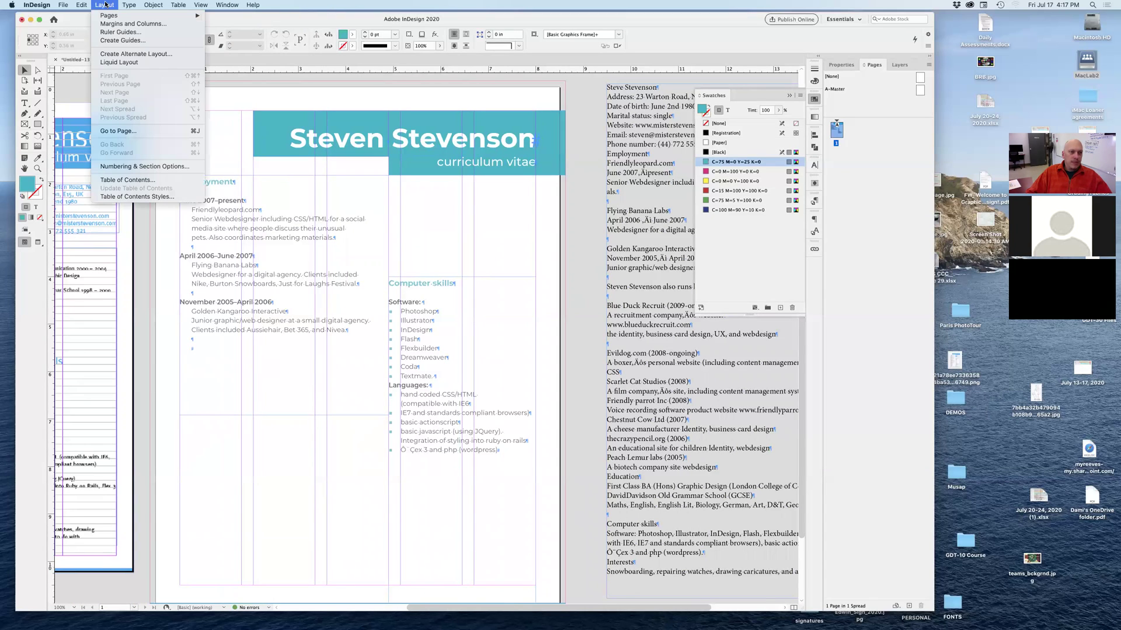
pyautogui.click(112, 41)
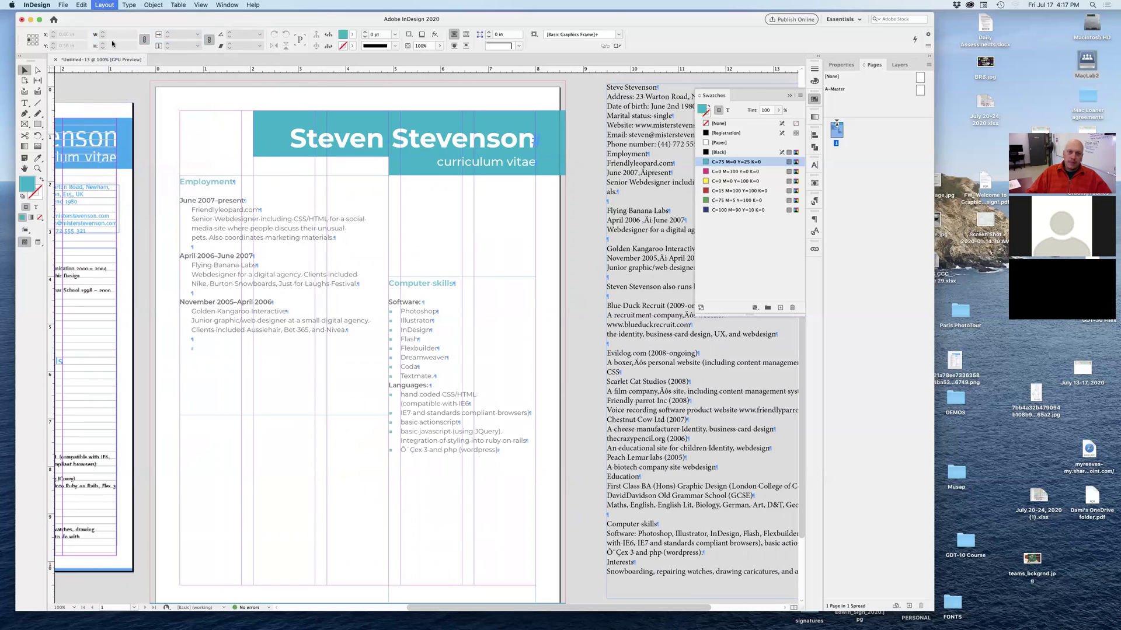
pyautogui.moveTo(427, 260); pyautogui.dragTo(547, 316)
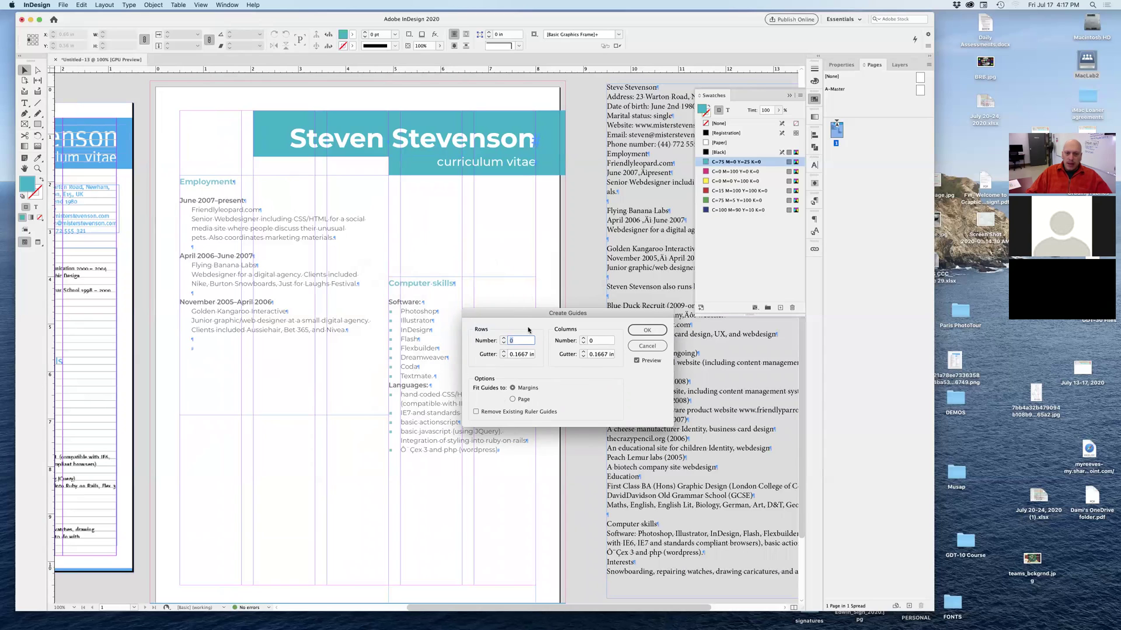
pyautogui.click(503, 338)
pyautogui.click(503, 339)
pyautogui.click(503, 339)
pyautogui.click(503, 339)
pyautogui.click(503, 338)
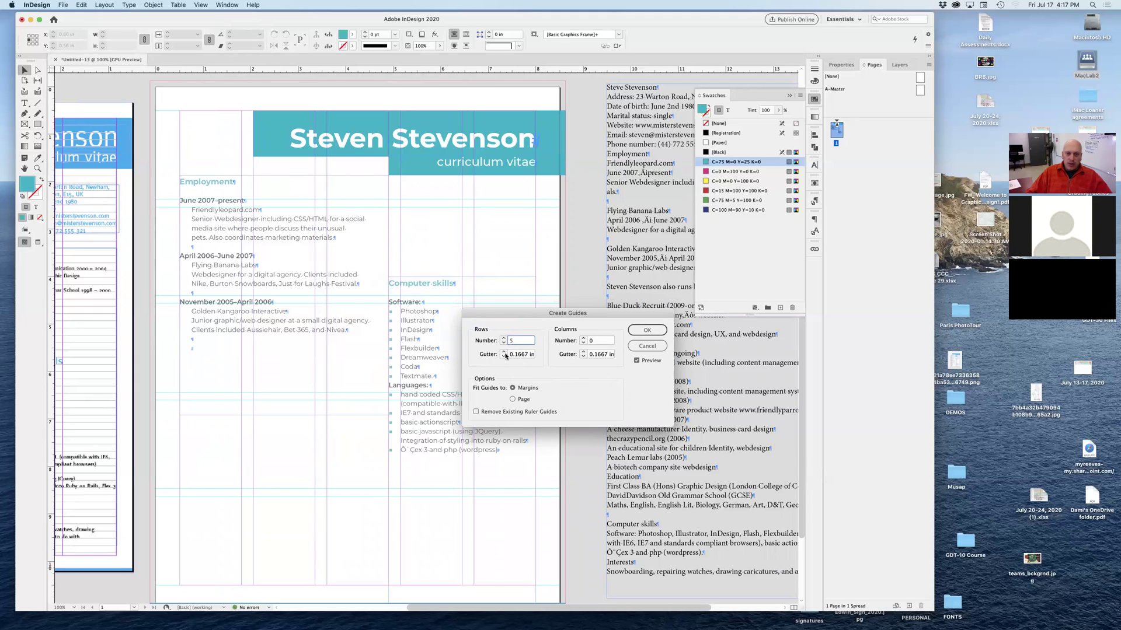
pyautogui.click(503, 352)
pyautogui.click(503, 351)
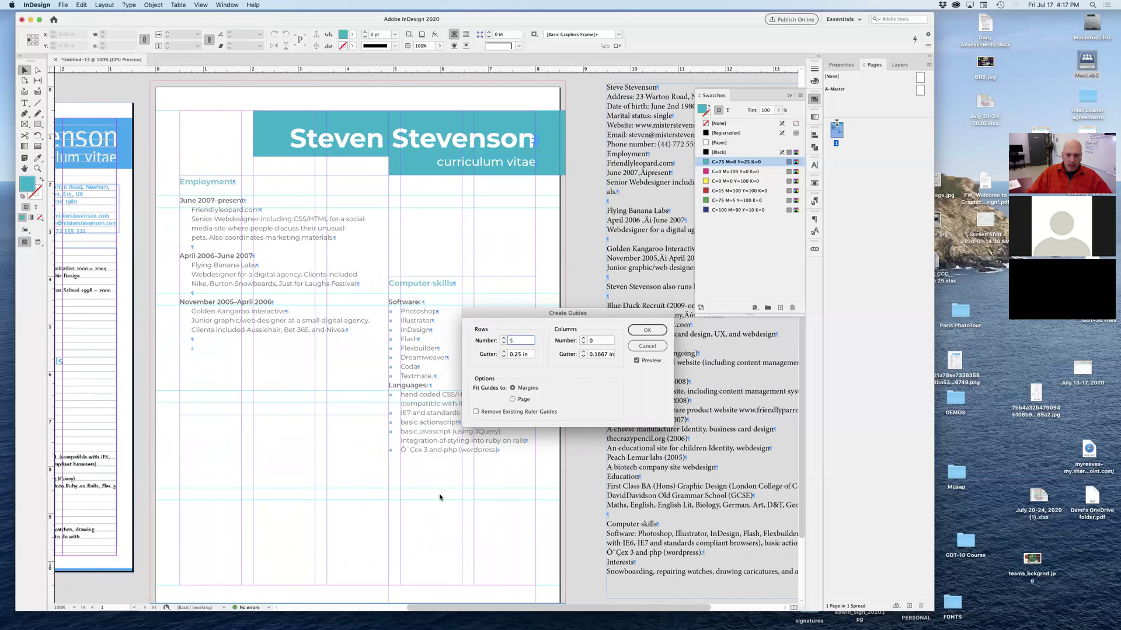
# Try different row counts, settle on 7 rows, and create the guides fitted to the margins.
pyautogui.click(503, 339)
pyautogui.click(503, 338)
pyautogui.click(503, 338)
pyautogui.click(504, 343)
pyautogui.click(504, 345)
pyautogui.click(504, 344)
pyautogui.click(503, 338)
pyautogui.click(503, 338)
pyautogui.click(503, 339)
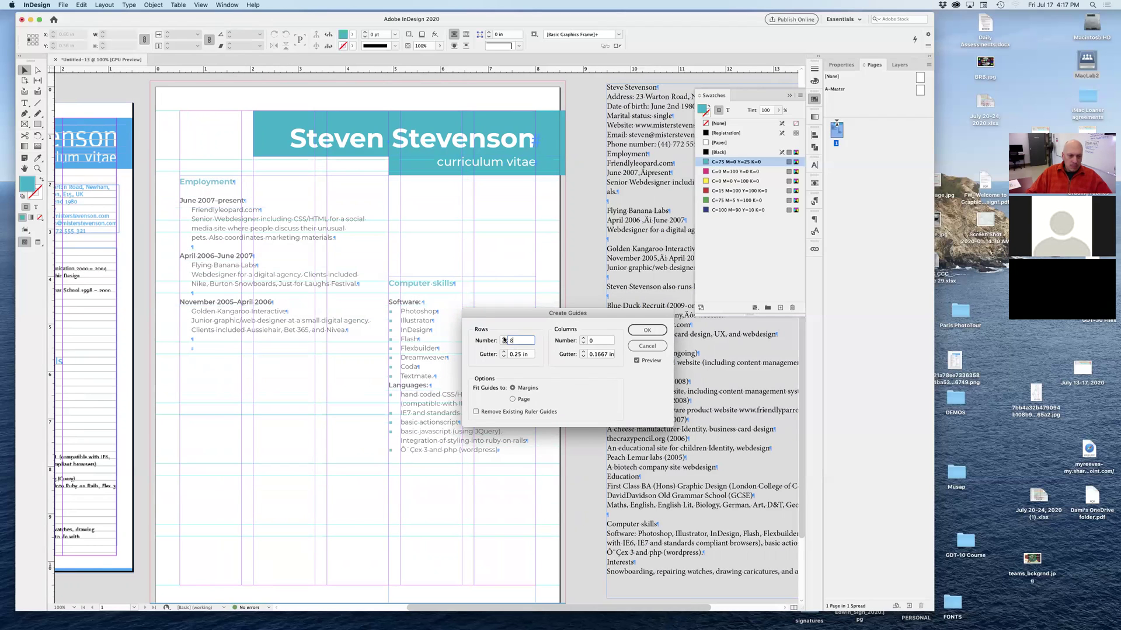
pyautogui.click(503, 343)
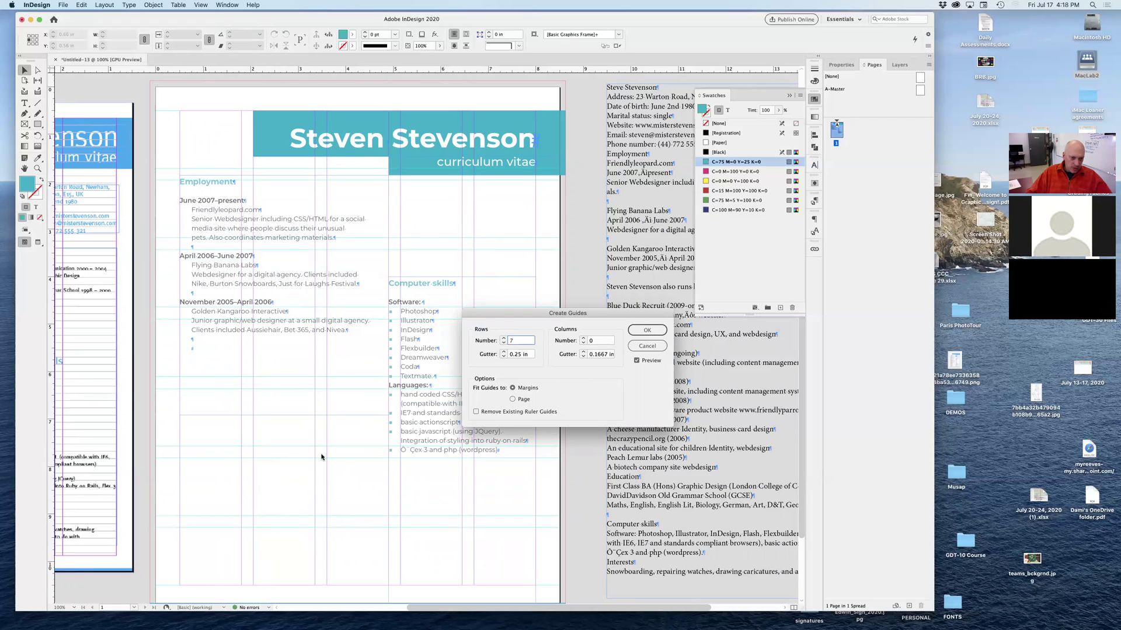
pyautogui.click(647, 330)
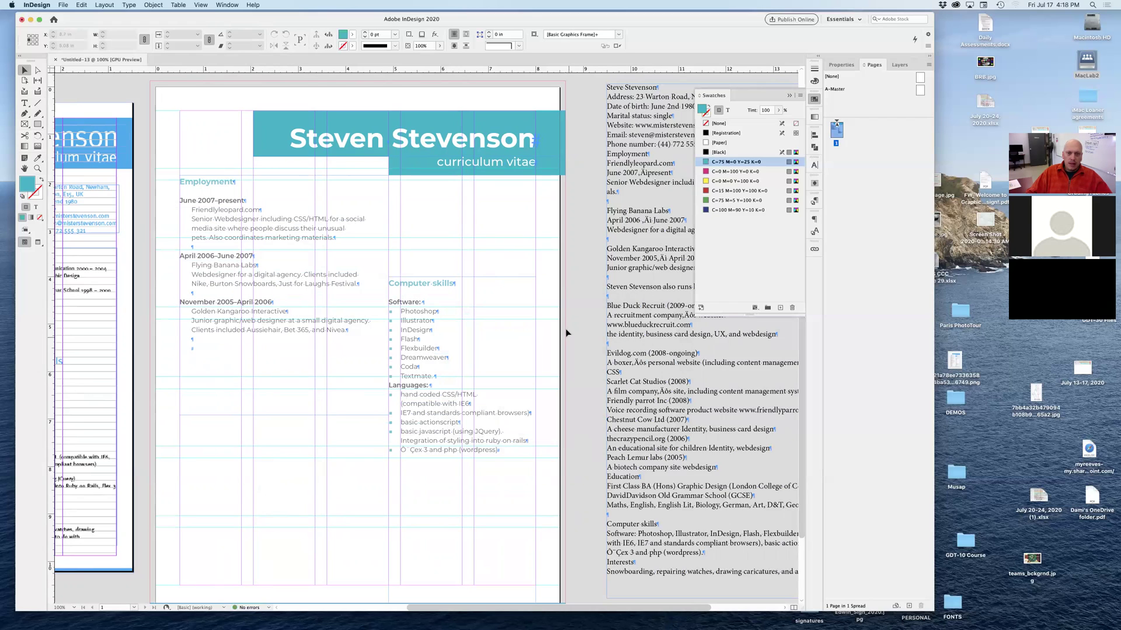
# Try lowering the top edge of the Employment text frame to the row guide just below it.
pyautogui.click(350, 223)
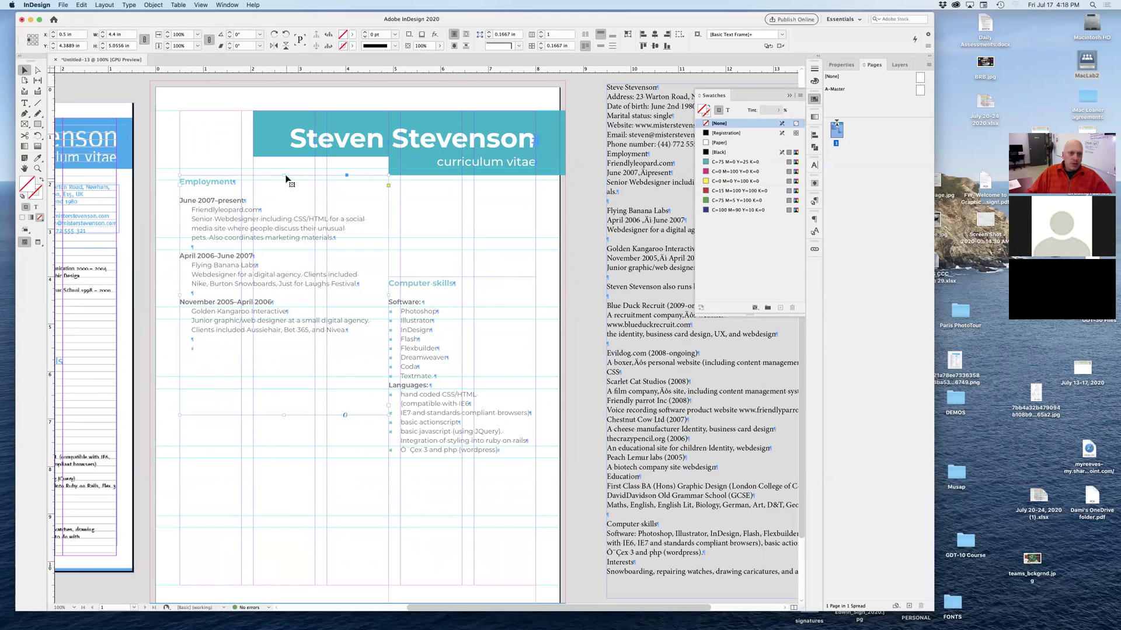
pyautogui.moveTo(283, 178); pyautogui.dragTo(287, 182)
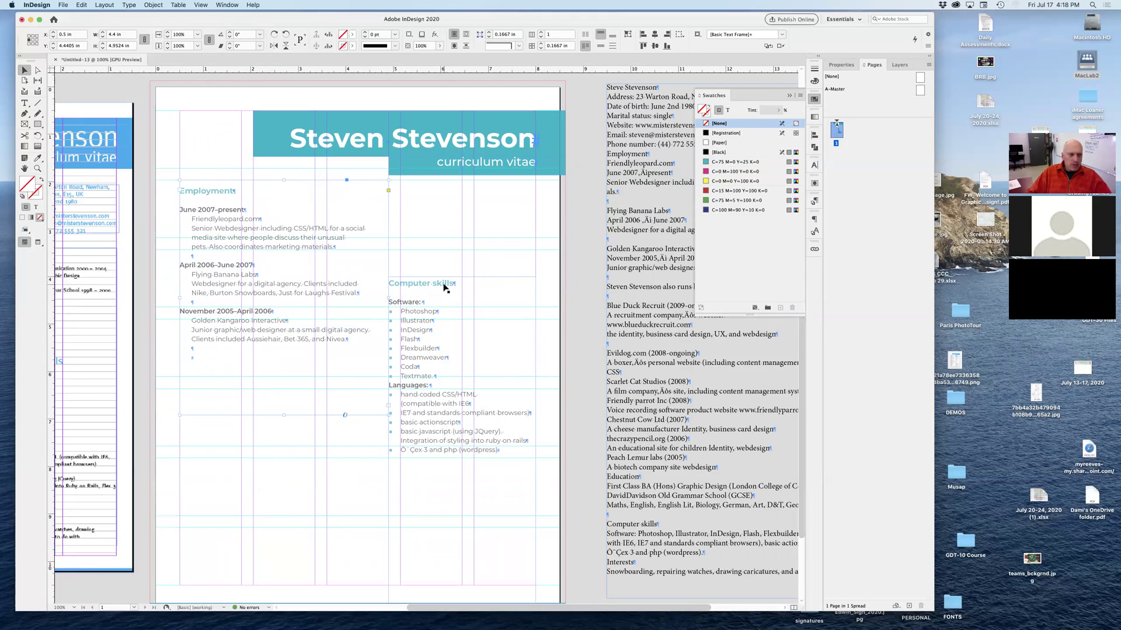
pyautogui.press('super+z')
# Move the Computer skills text frame down so its top edge lines up with the next row guide.
pyautogui.moveTo(231, 173); pyautogui.dragTo(296, 197)
pyautogui.moveTo(542, 309); pyautogui.dragTo(440, 361)
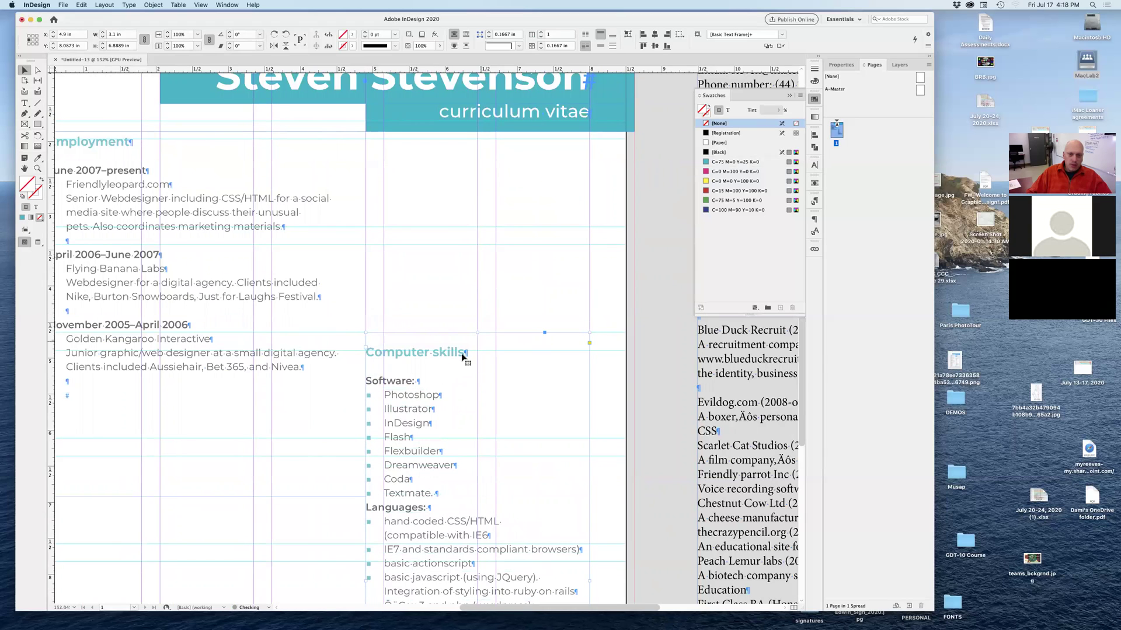